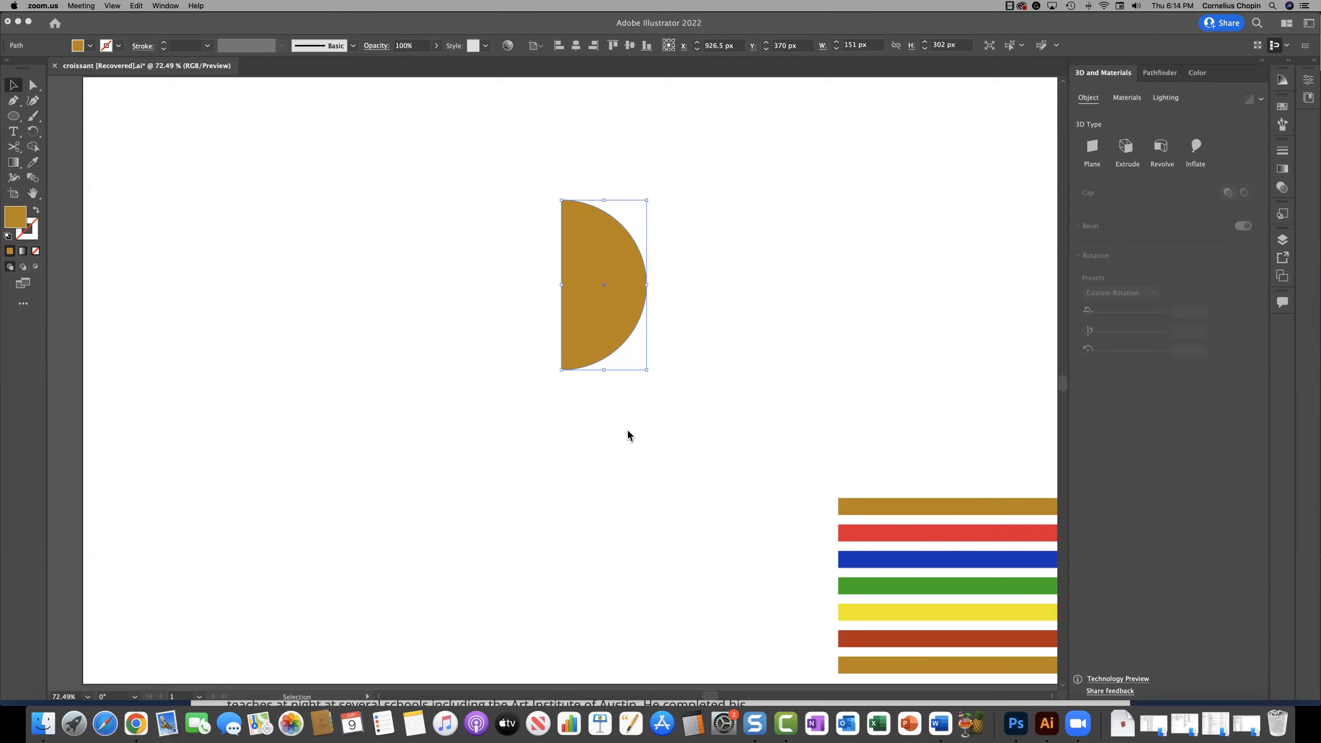
- Move the rainbow stripes symbol fully onto the artboard below the brown half circle
click(604, 256)
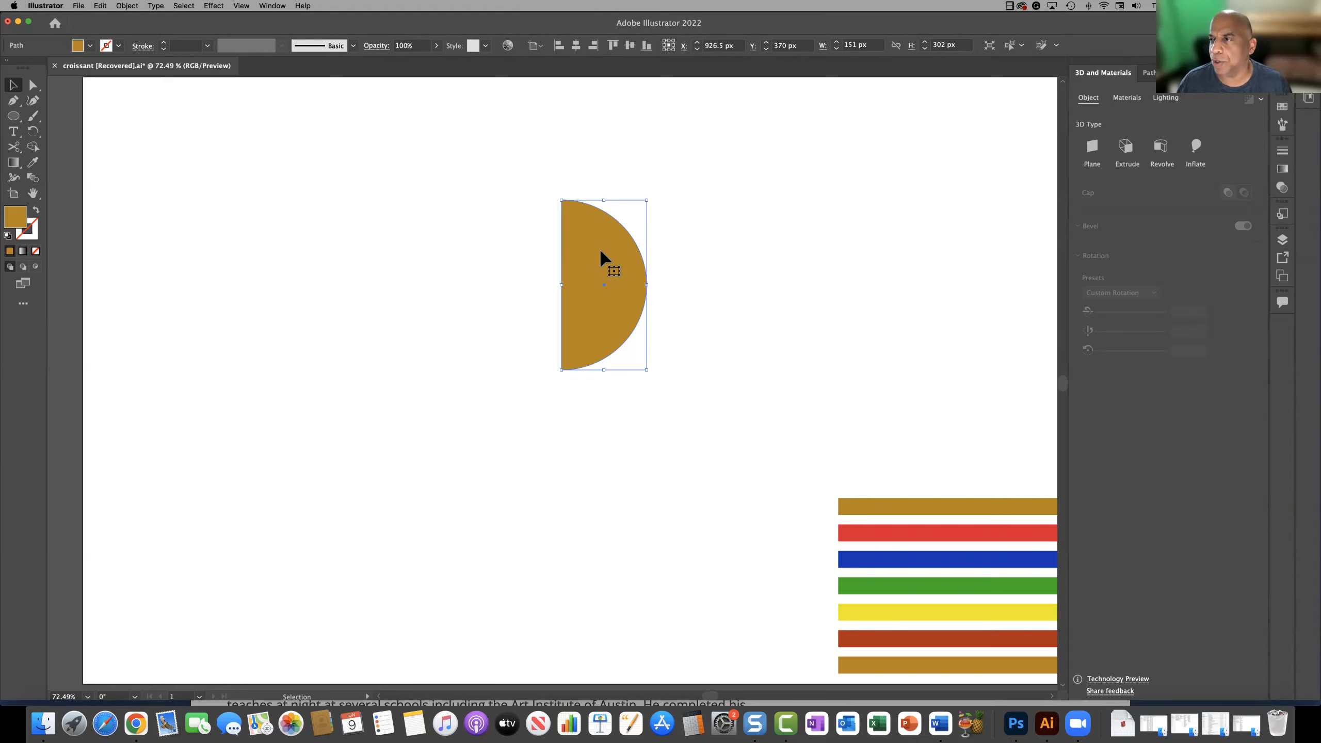
drag(909, 499, 370, 460)
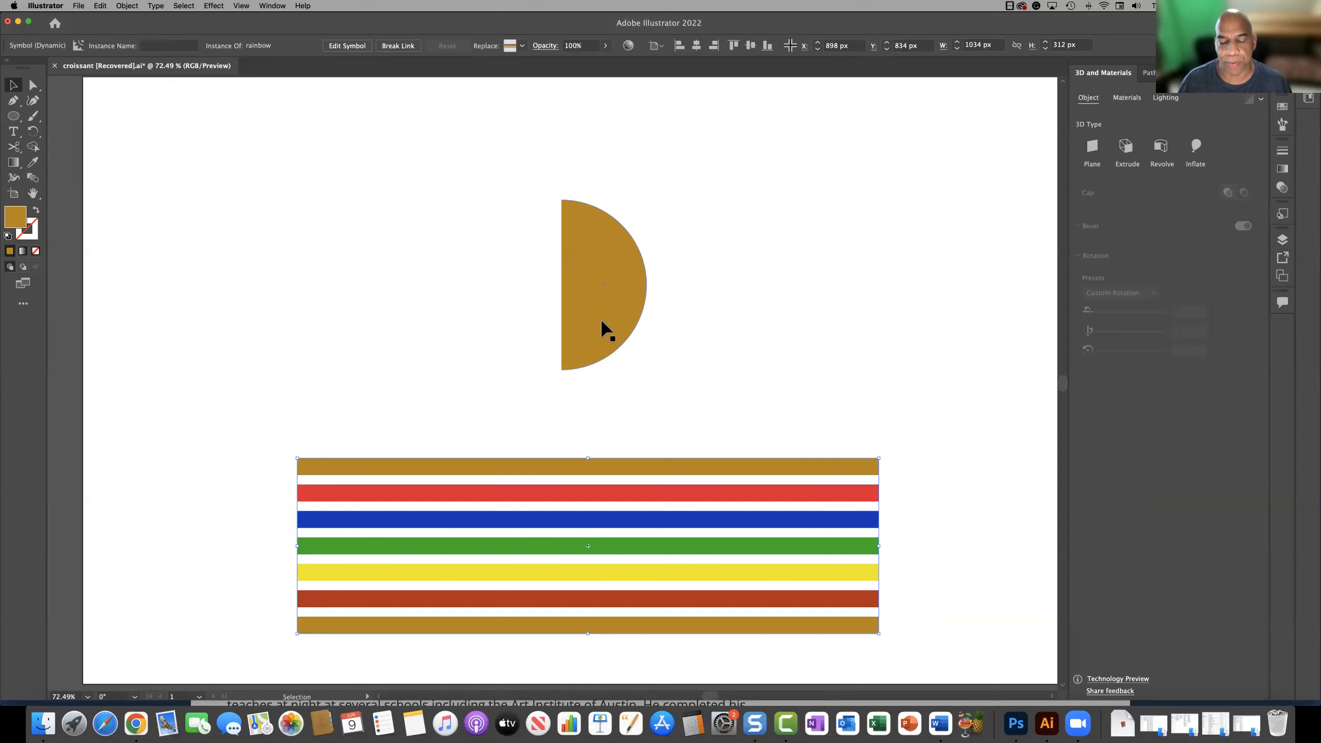
drag(631, 469, 782, 499)
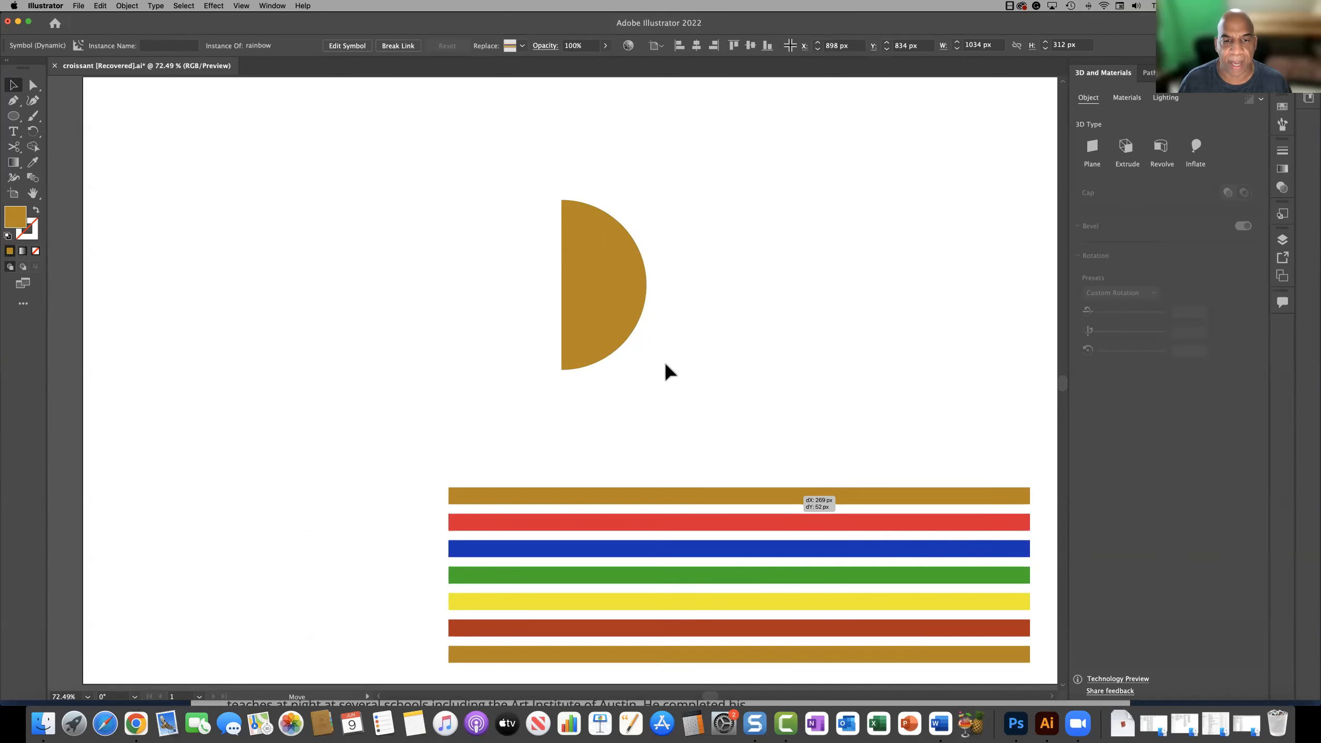
- Try a 3D extrusion on the half circle, then revolve it 360° from its left edge into a sphere
click(597, 295)
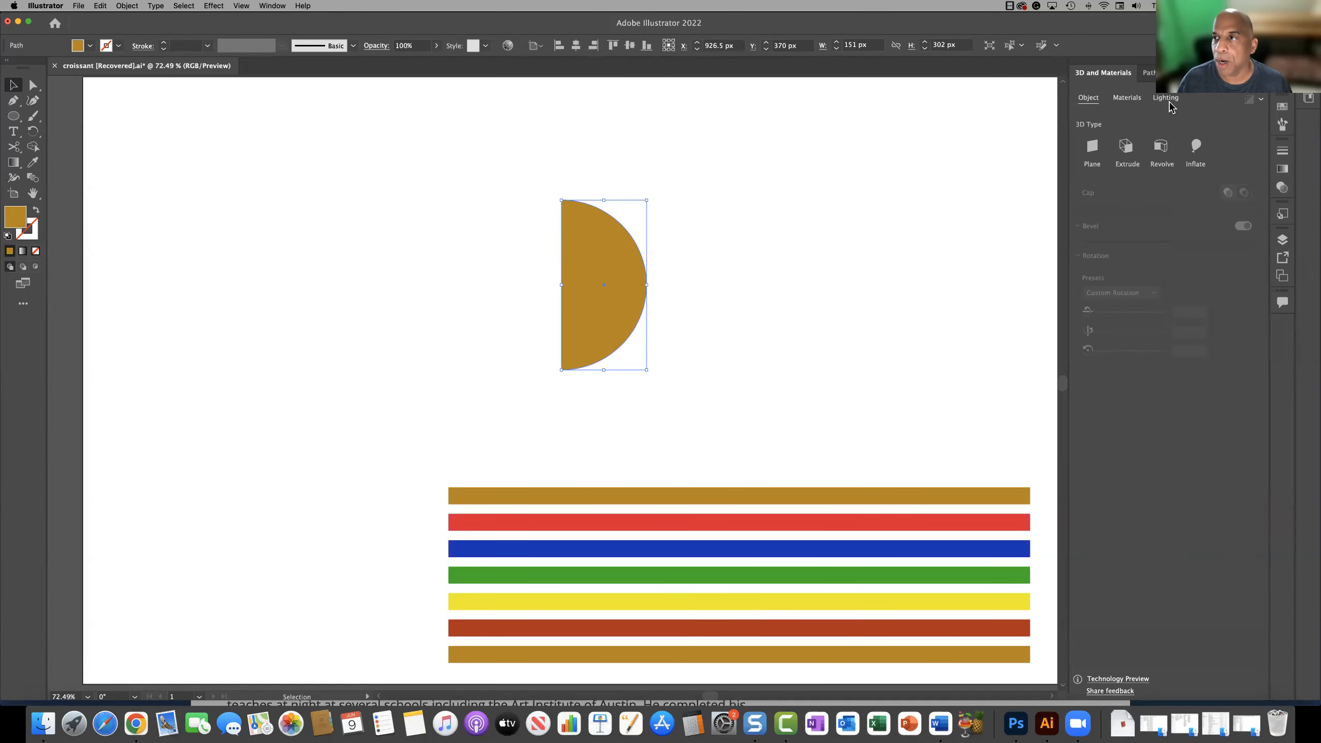
click(1125, 148)
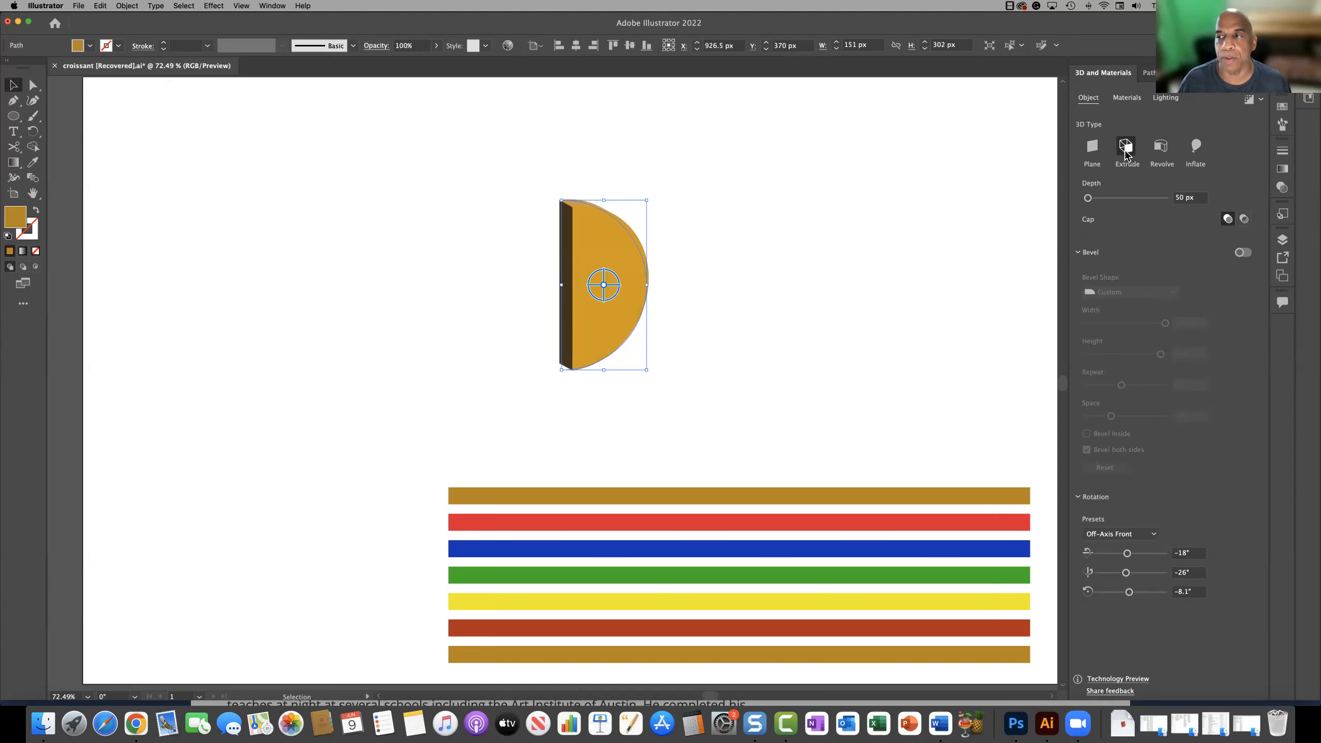
click(1161, 150)
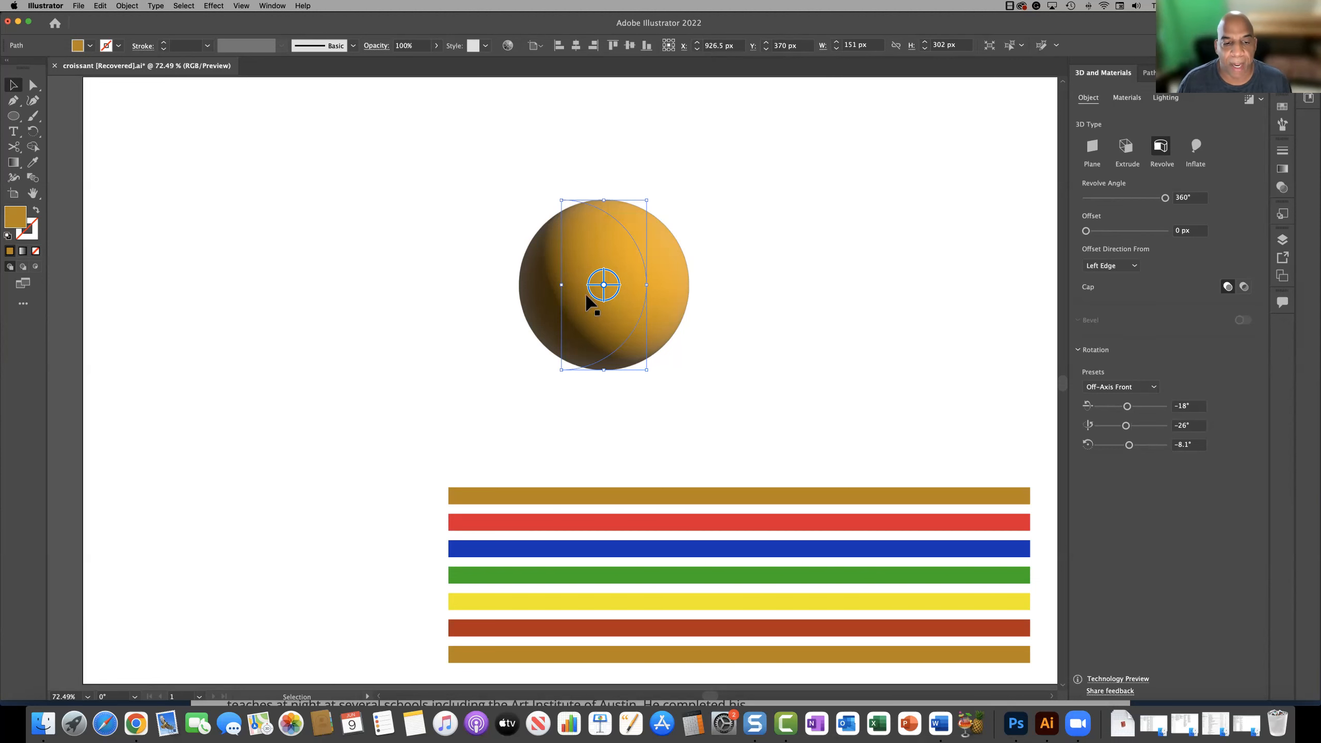
- Move the rainbow stripes beneath the sphere and show the document's symbols to locate the stripes symbol
drag(555, 494, 450, 441)
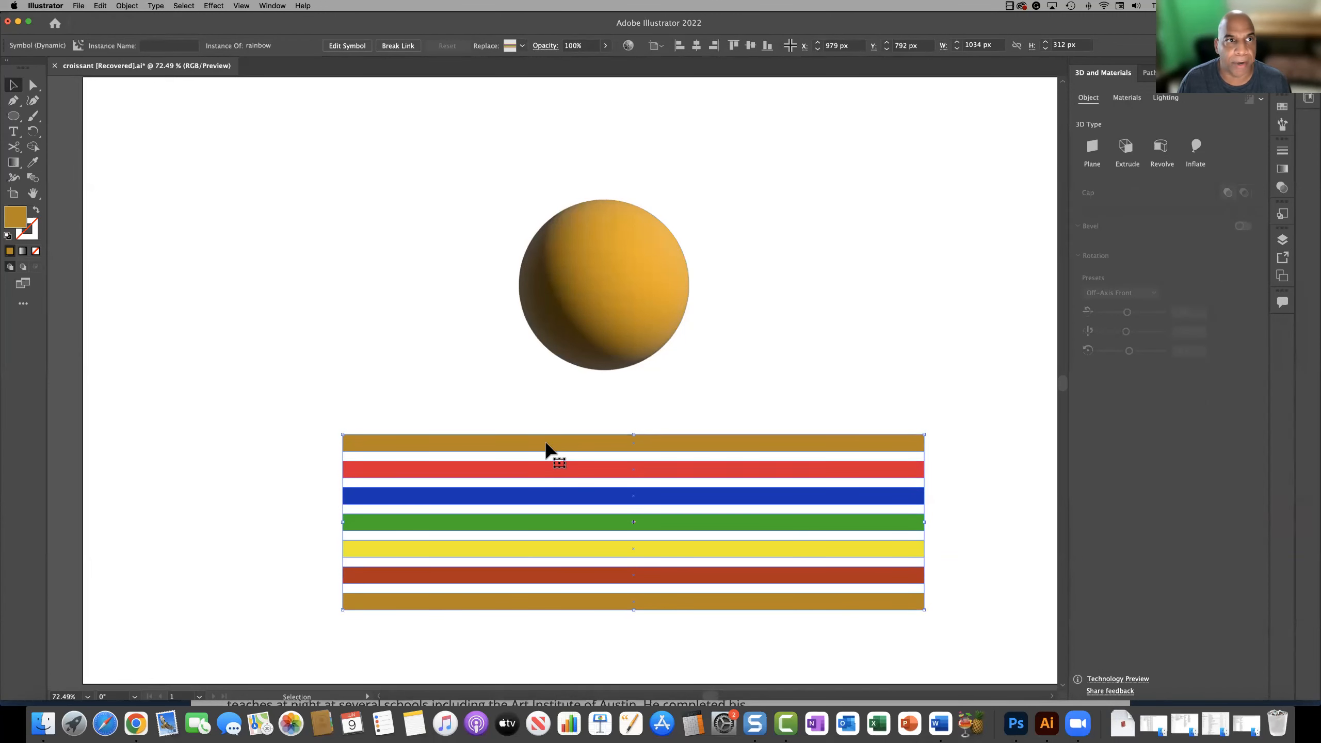
click(272, 5)
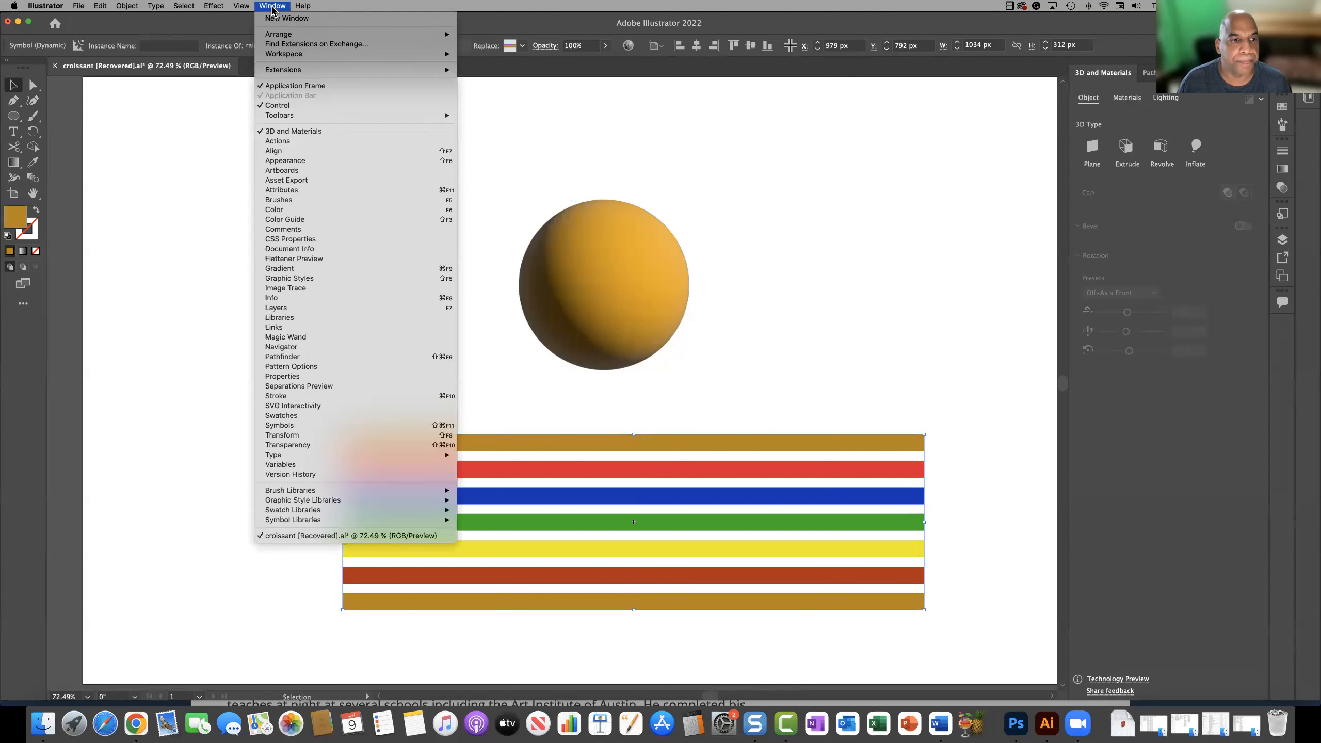
click(324, 425)
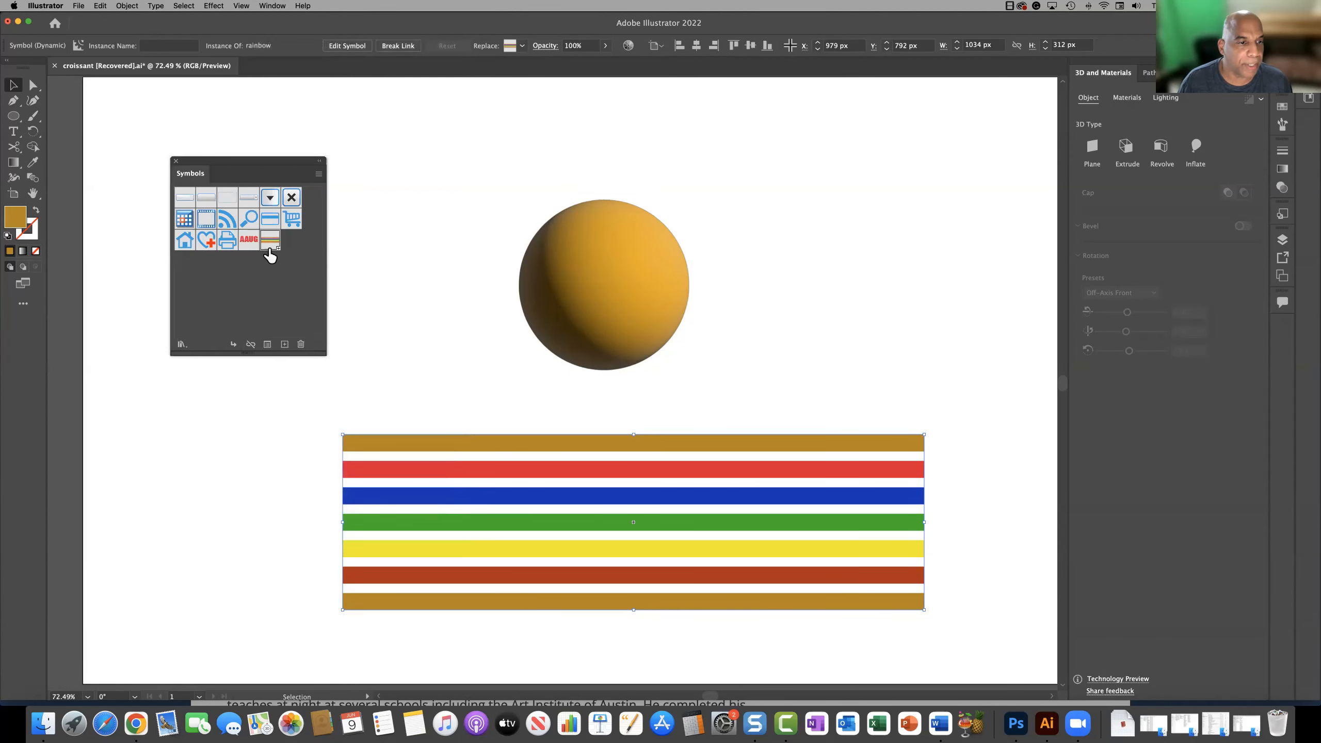
drag(269, 241, 409, 439)
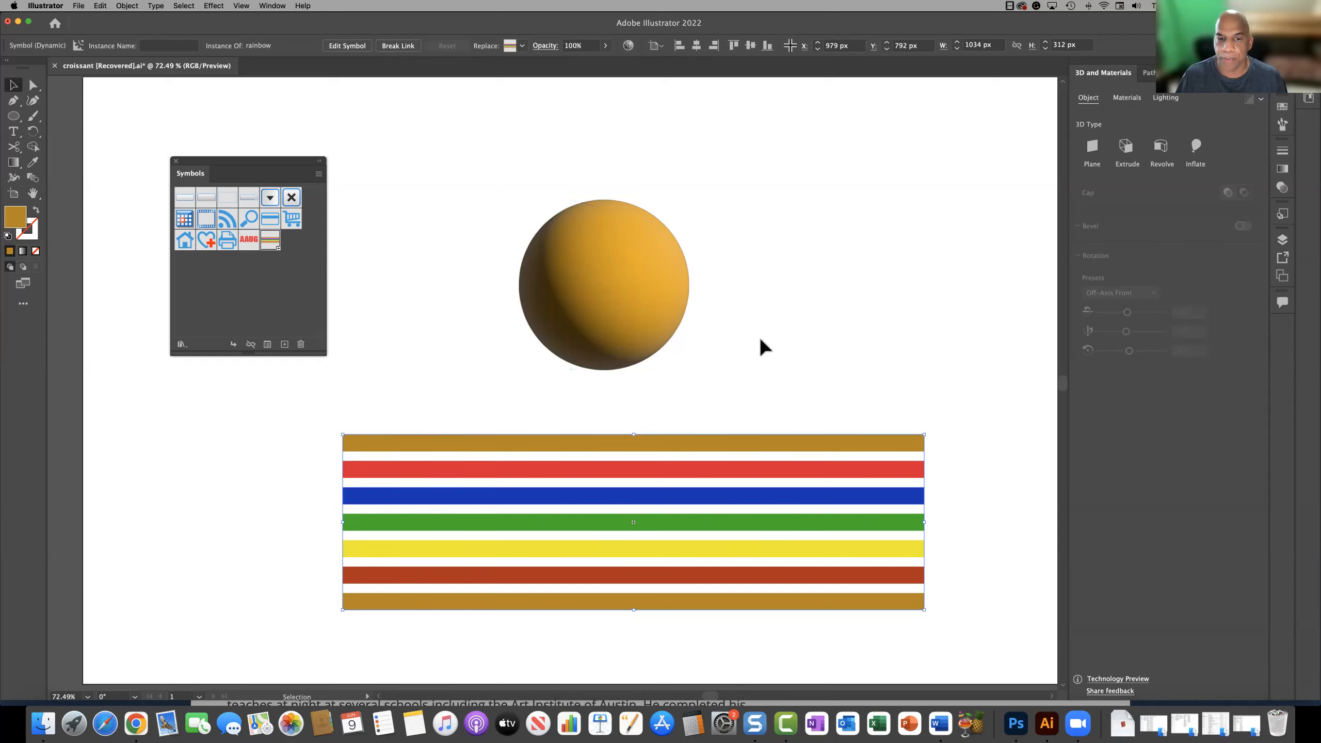
- Map the rainbow graphic onto the surface of the sphere
click(609, 286)
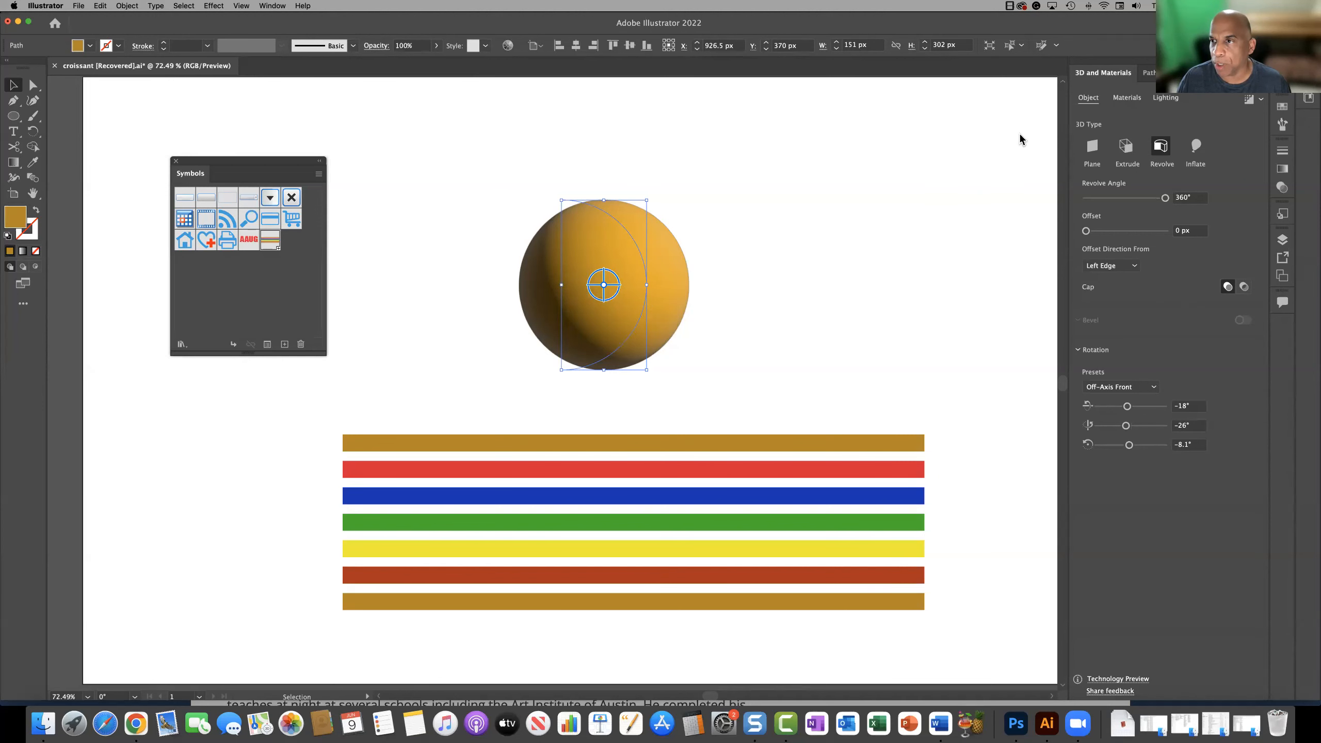
click(1127, 98)
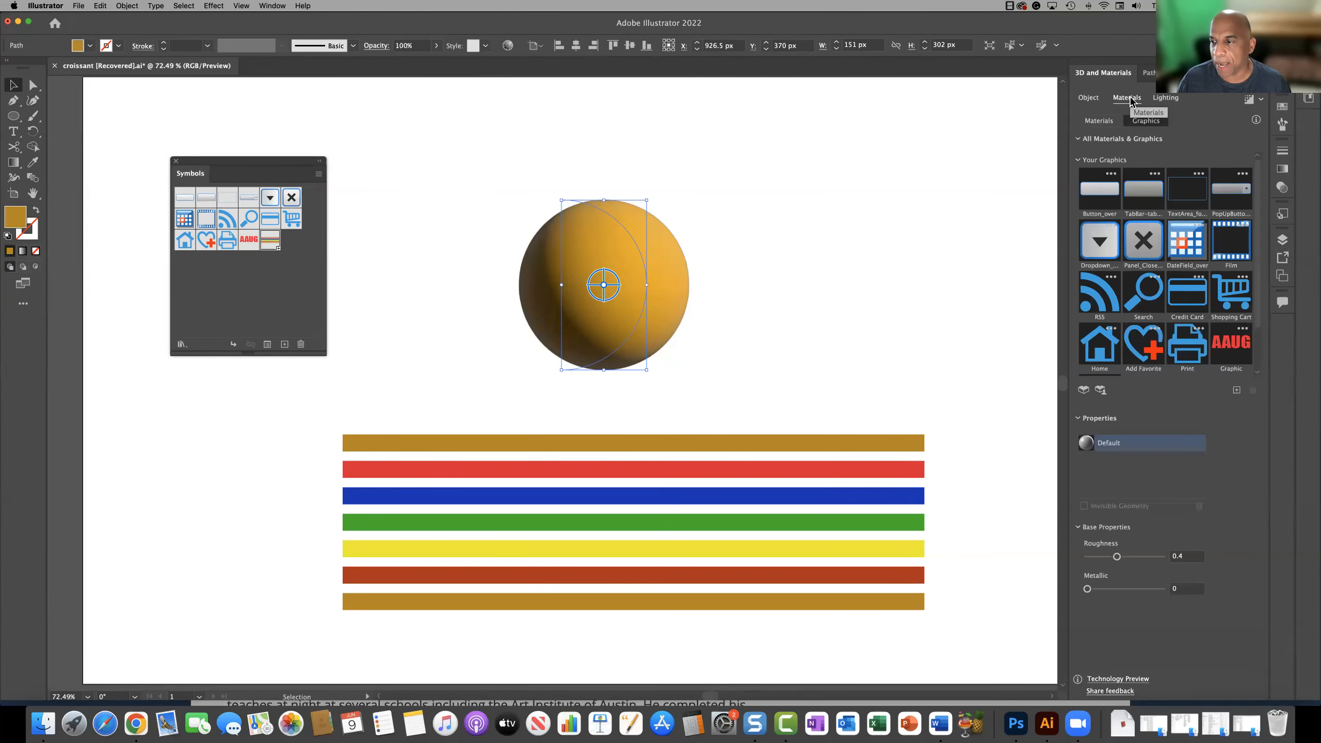
scroll(1136, 286, down, 2)
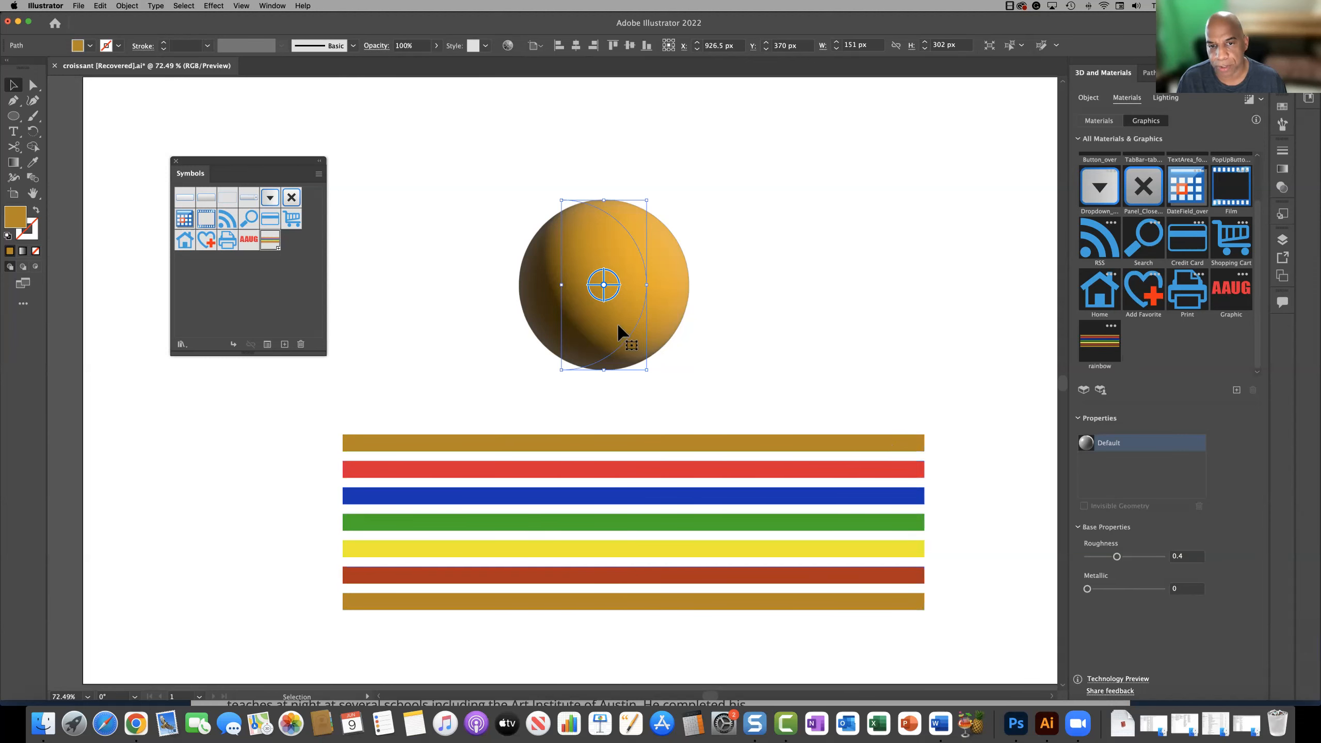
click(1099, 344)
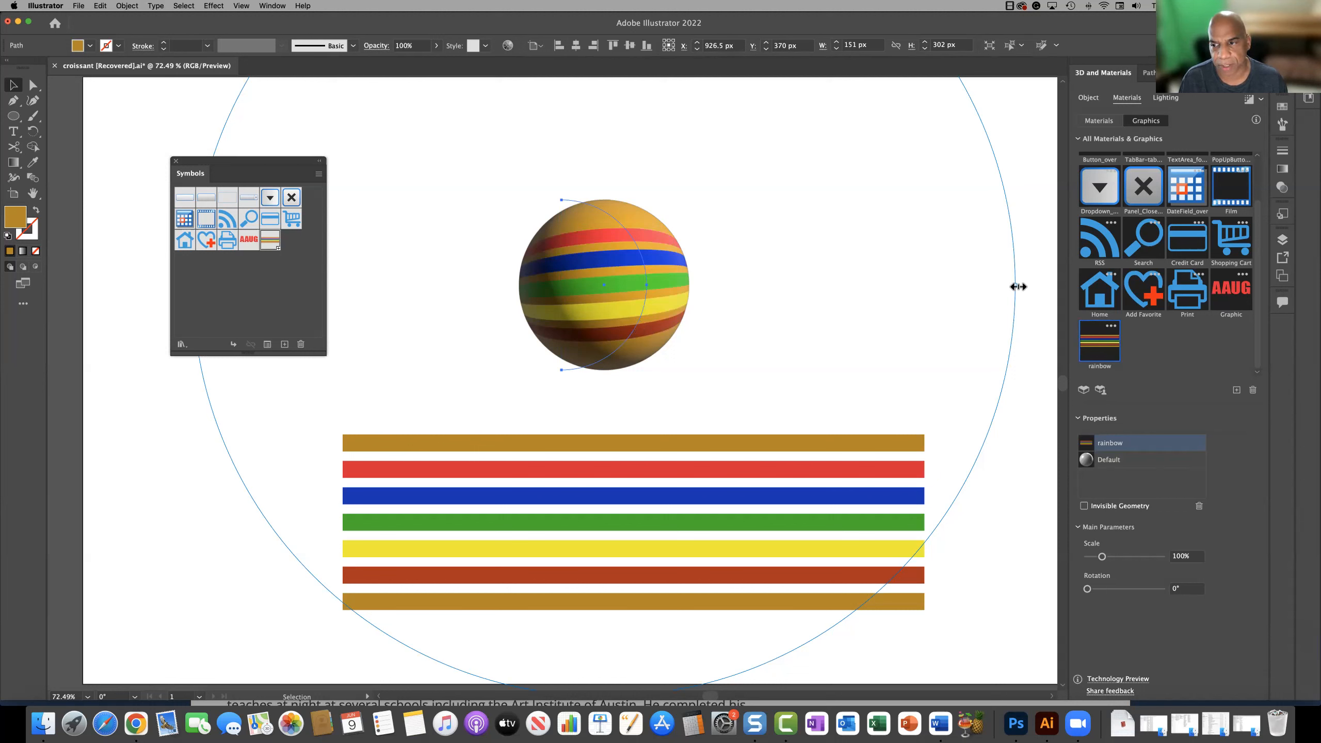
- Scale the rainbow graphic mapped on the sphere to about 127% and shift it slightly across the surface
drag(1018, 287, 994, 284)
drag(828, 299, 1007, 297)
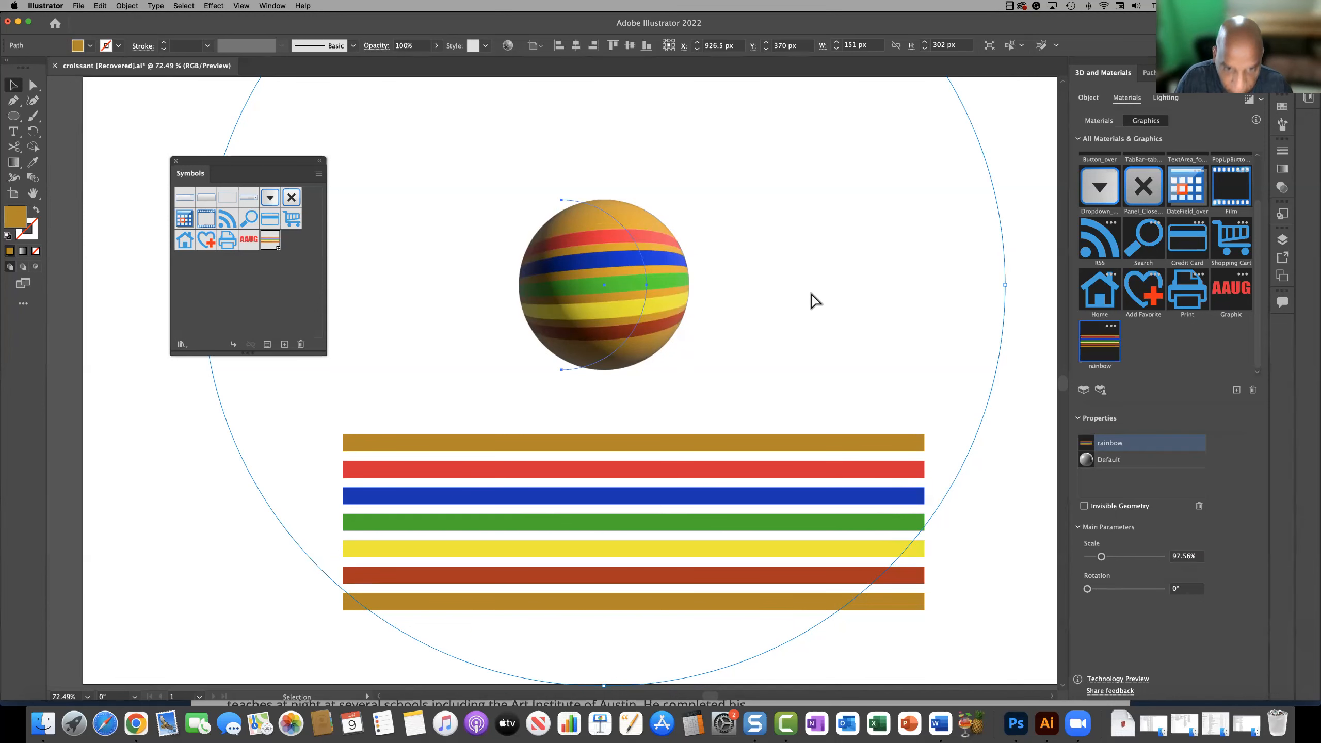
key(super+0)
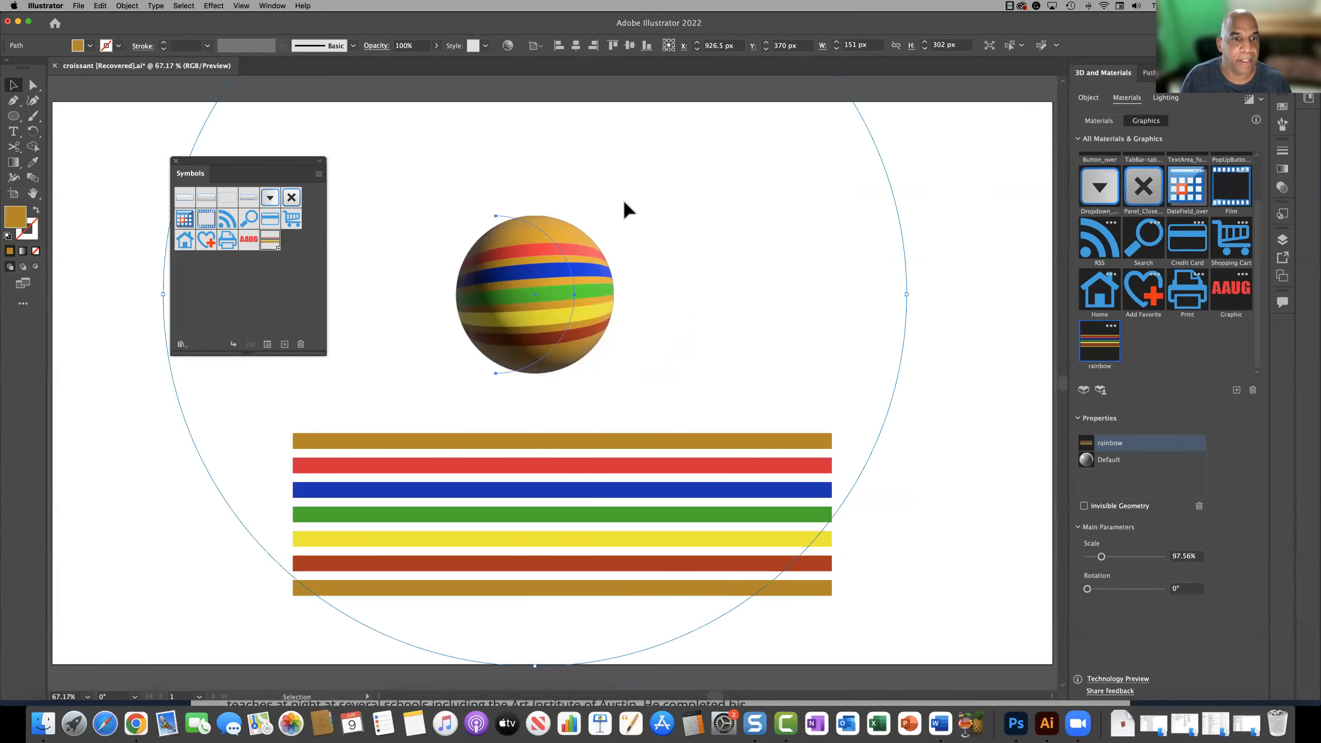
drag(536, 668, 572, 625)
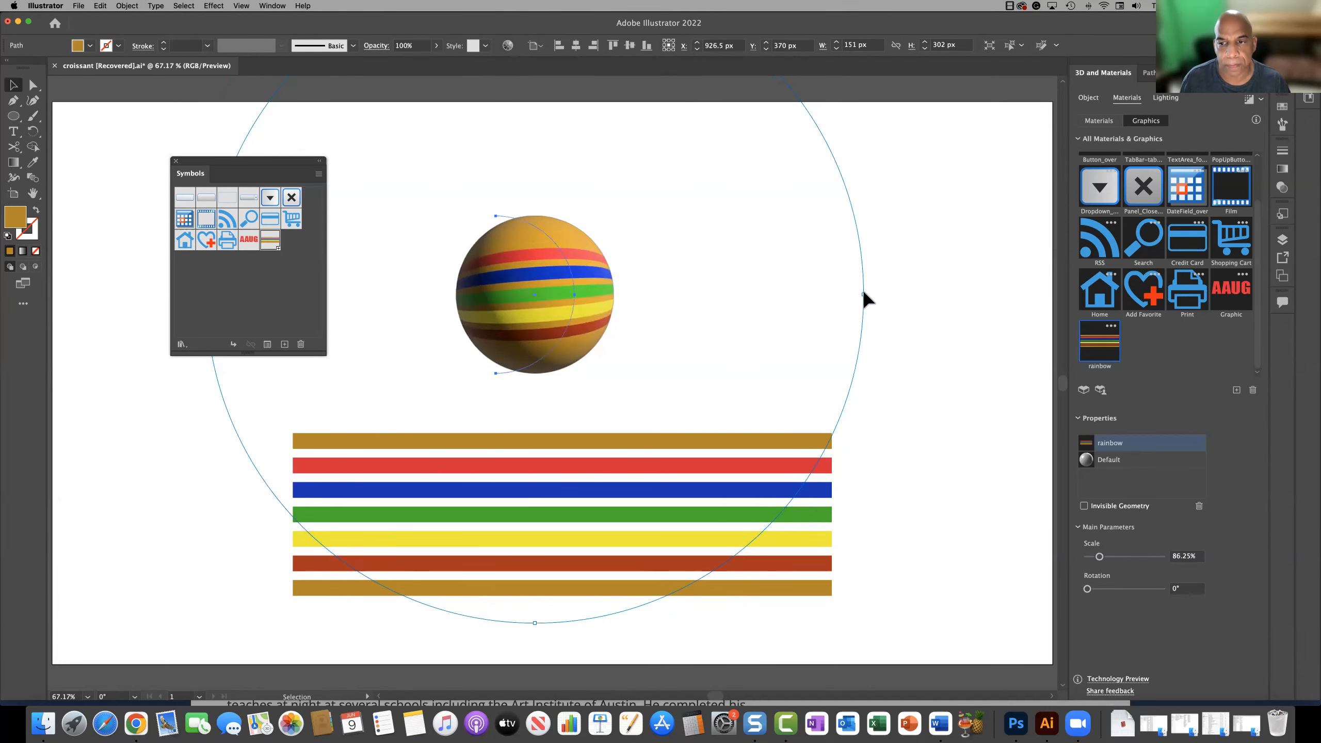
drag(863, 295, 993, 298)
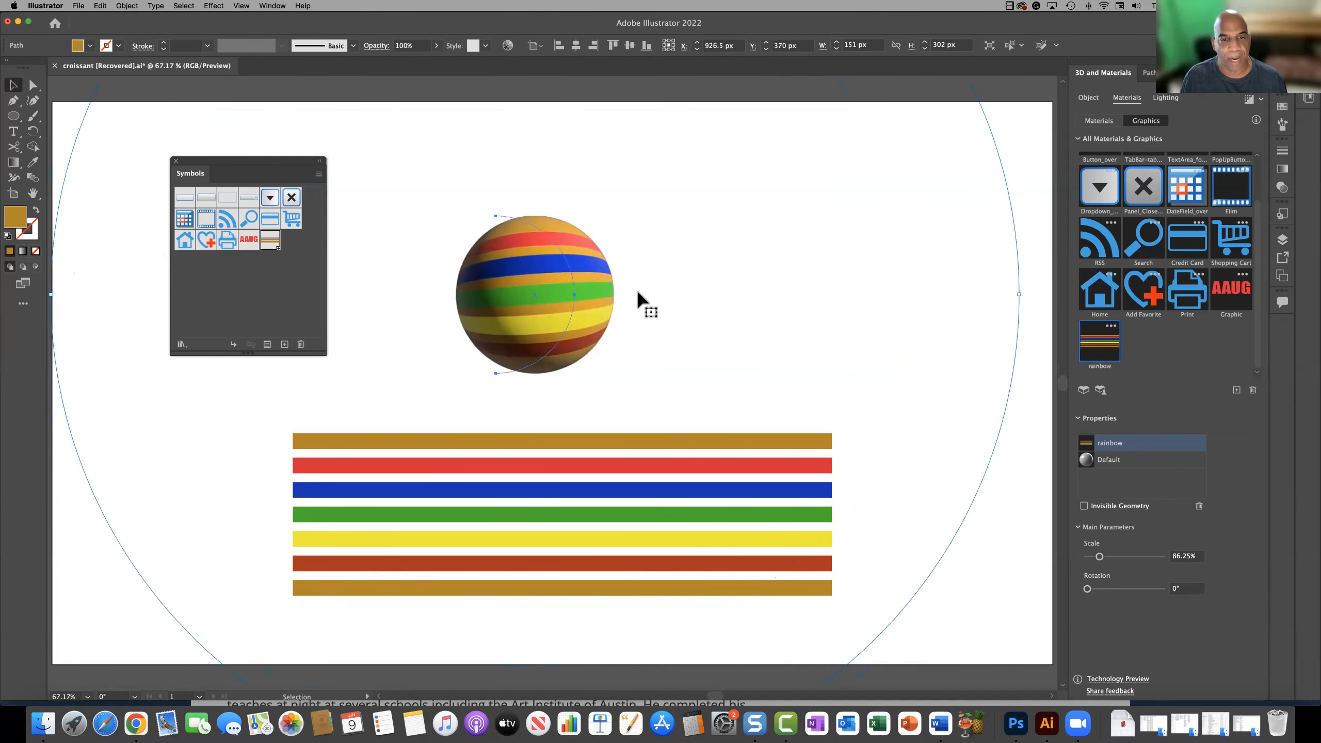
drag(535, 292, 571, 283)
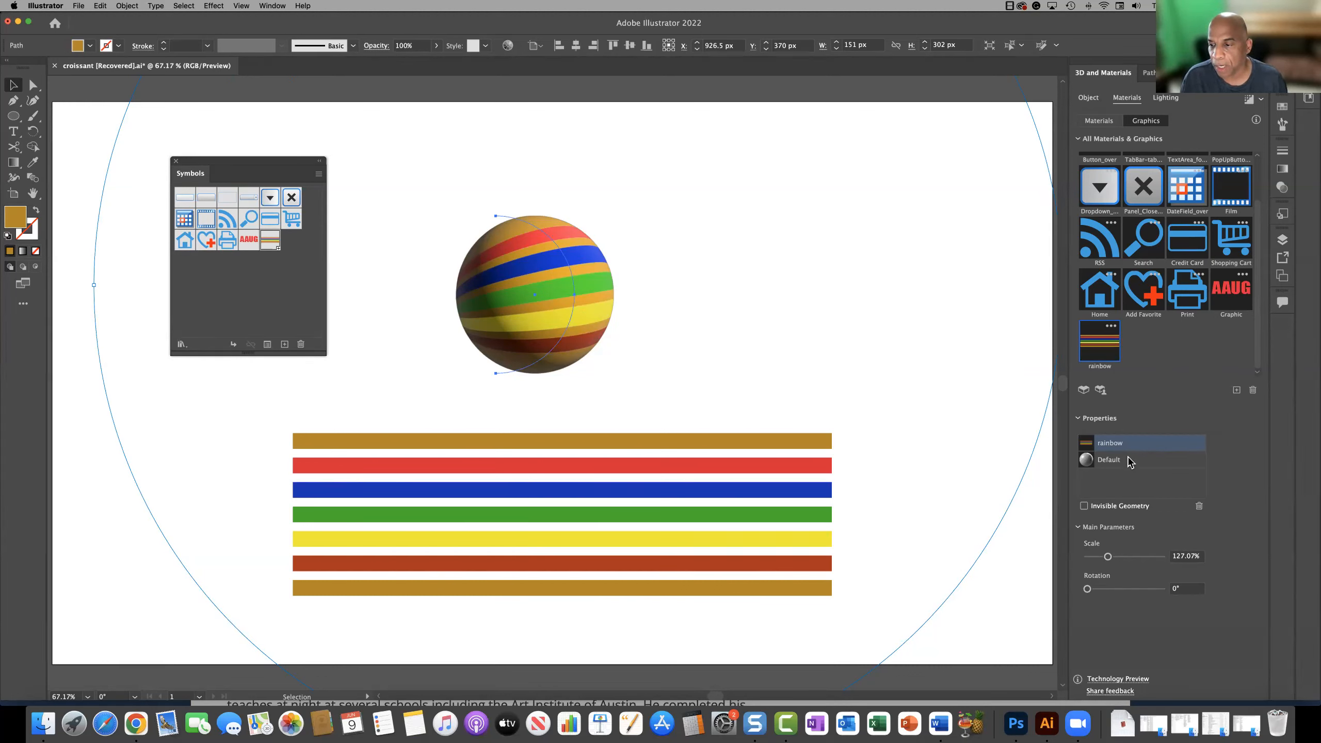
- Make the sphere's geometry invisible and reposition the mapped stripes so they wrap around it at an angle
click(1083, 506)
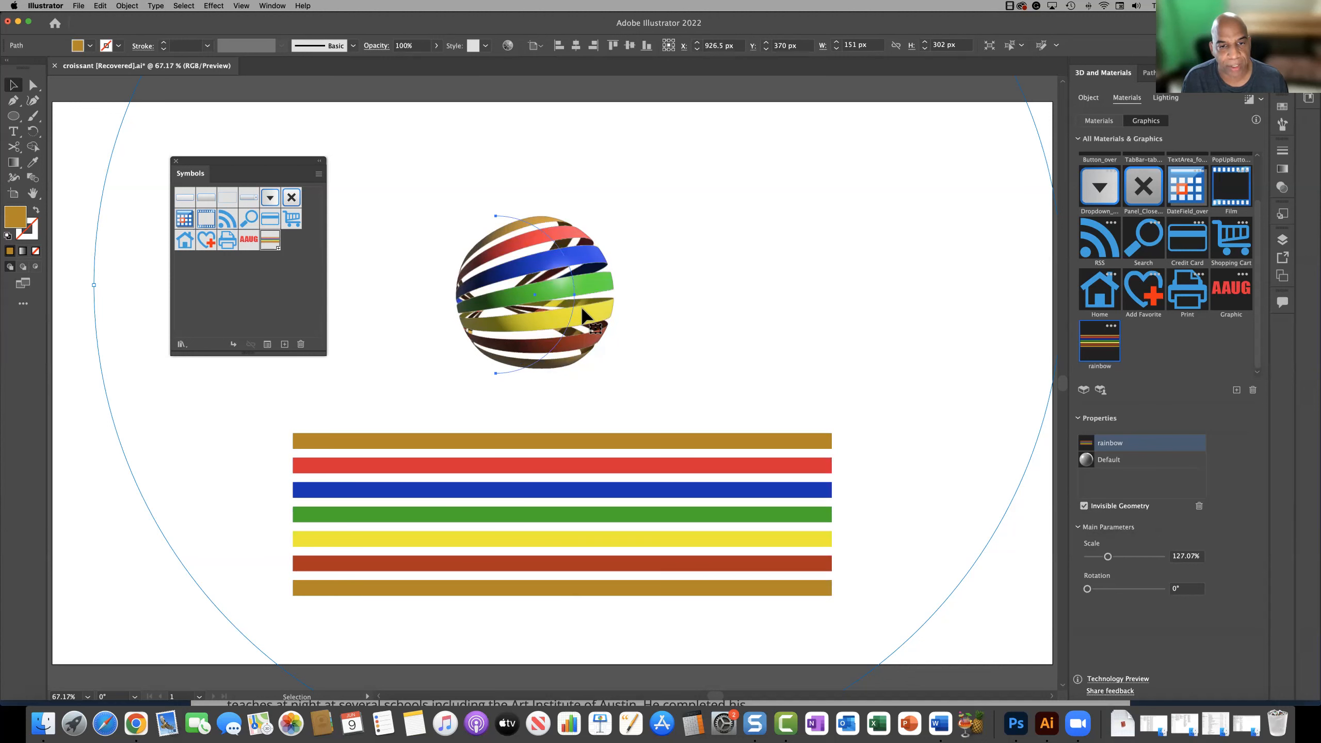
mouse_move(556, 293)
mouse_down()
mouse_move(555, 253)
mouse_move(620, 293)
mouse_move(572, 291)
mouse_move(504, 252)
mouse_move(512, 272)
mouse_up()
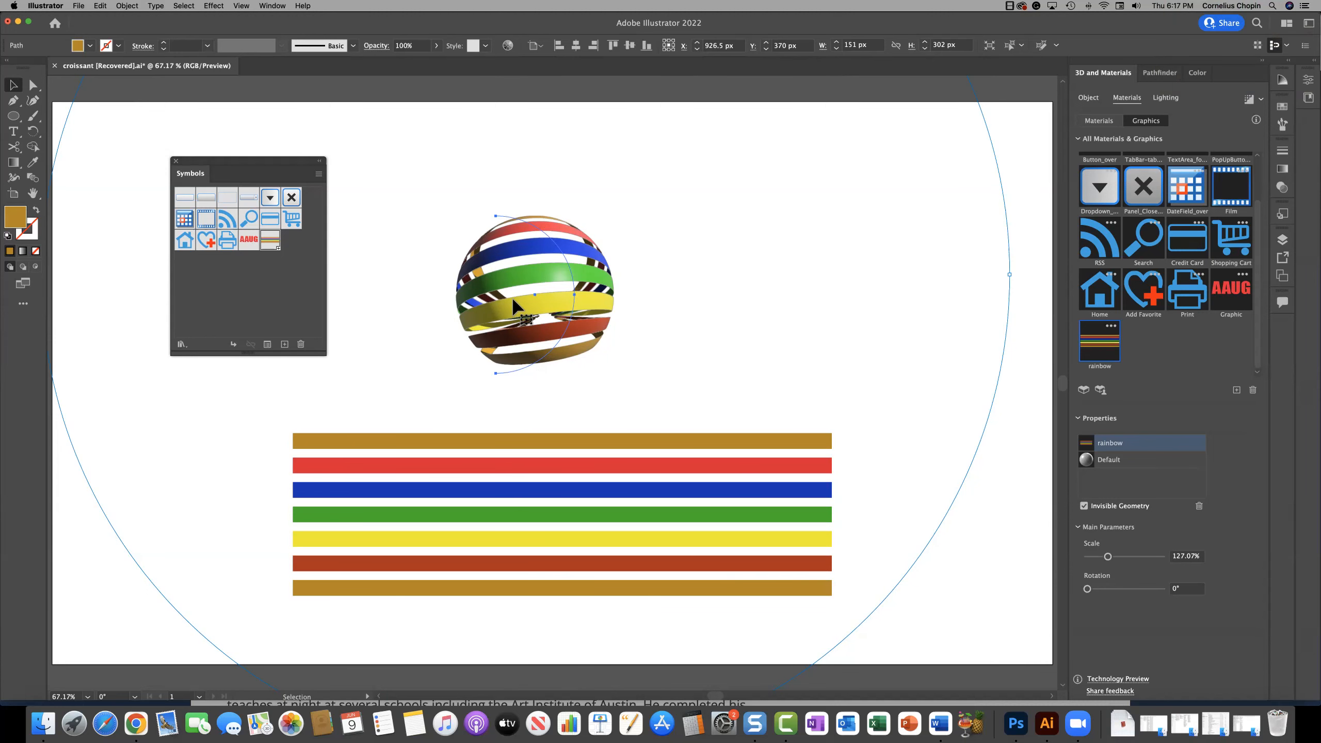
mouse_move(514, 306)
mouse_down()
mouse_move(516, 323)
mouse_move(526, 289)
mouse_up()
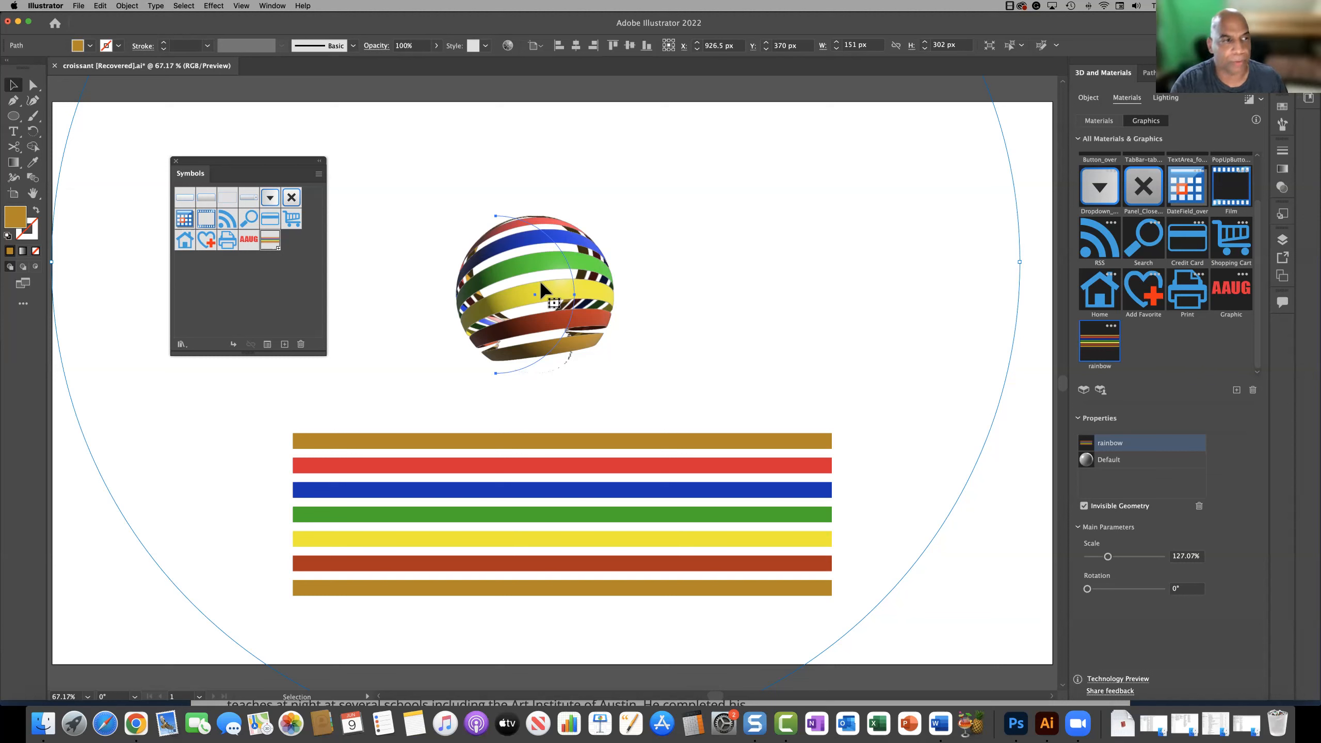
- Draw a circle about 149 px across beside the striped sphere and extrude it in 3D with the Top rotation preset
drag(751, 208, 830, 266)
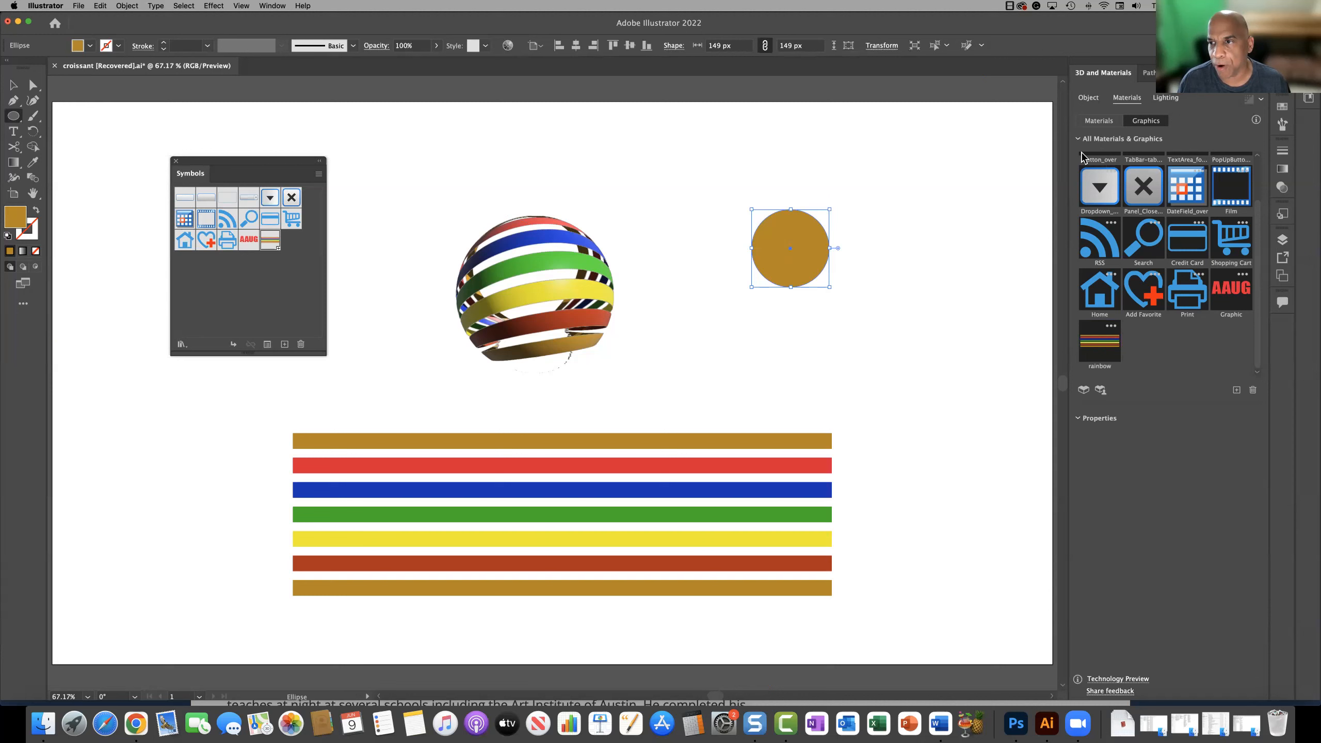
click(1095, 99)
click(1124, 147)
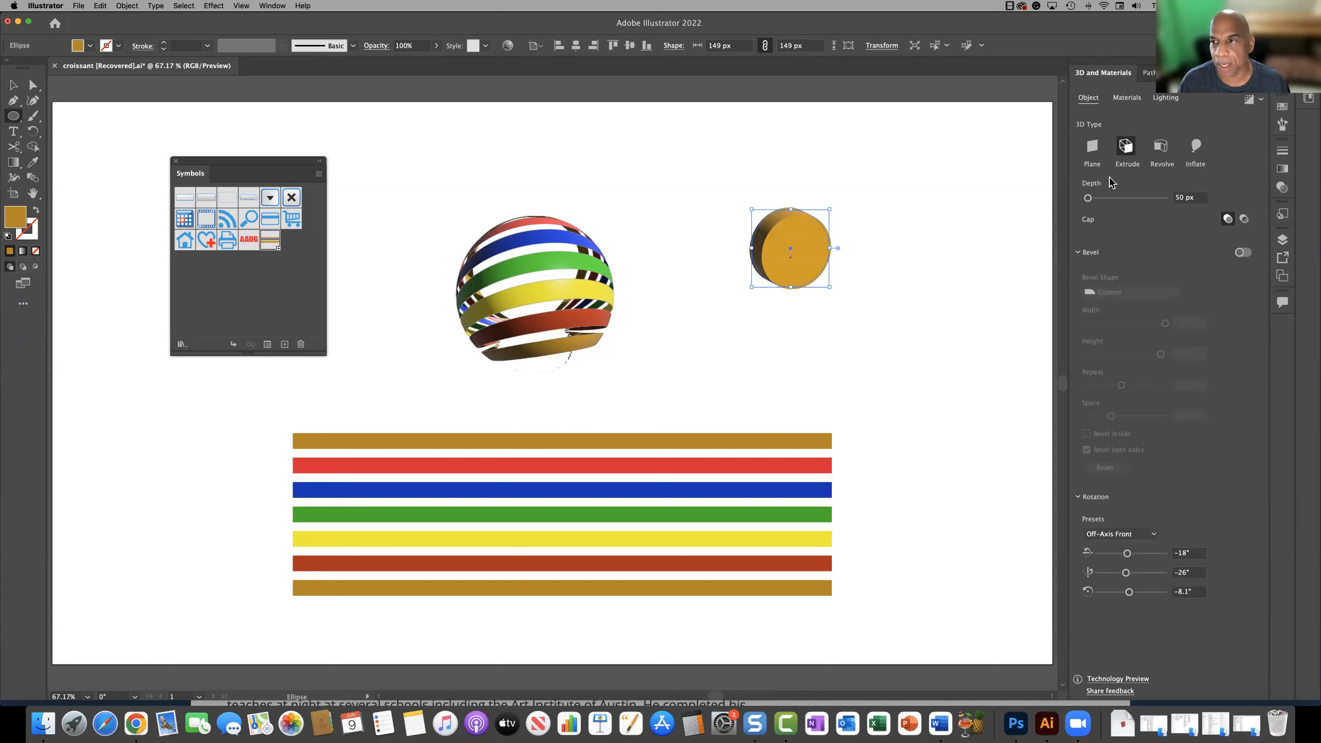
click(1152, 536)
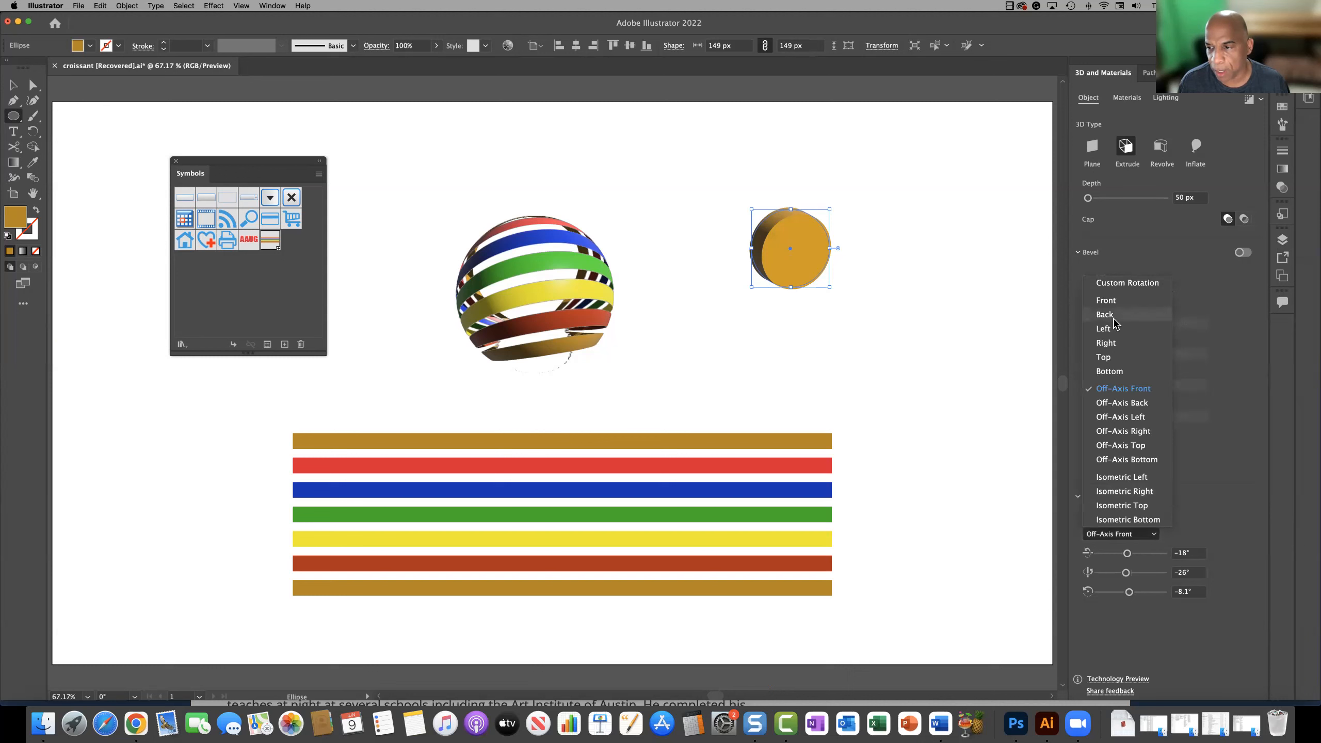
click(1105, 357)
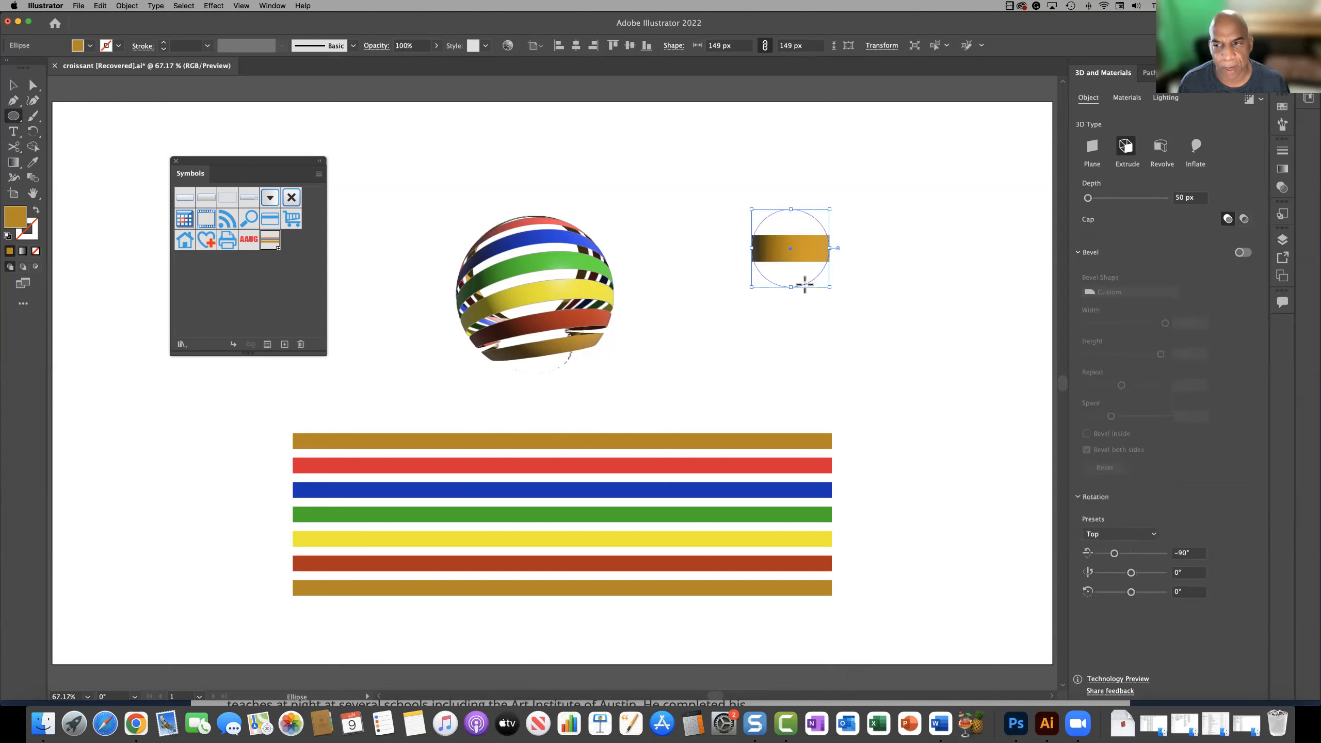
- Increase the extrusion depth to about 434 px and tilt the cylinder so its upper cap shows
mouse_move(1097, 200)
mouse_down()
mouse_move(1117, 201)
mouse_move(1104, 202)
mouse_up()
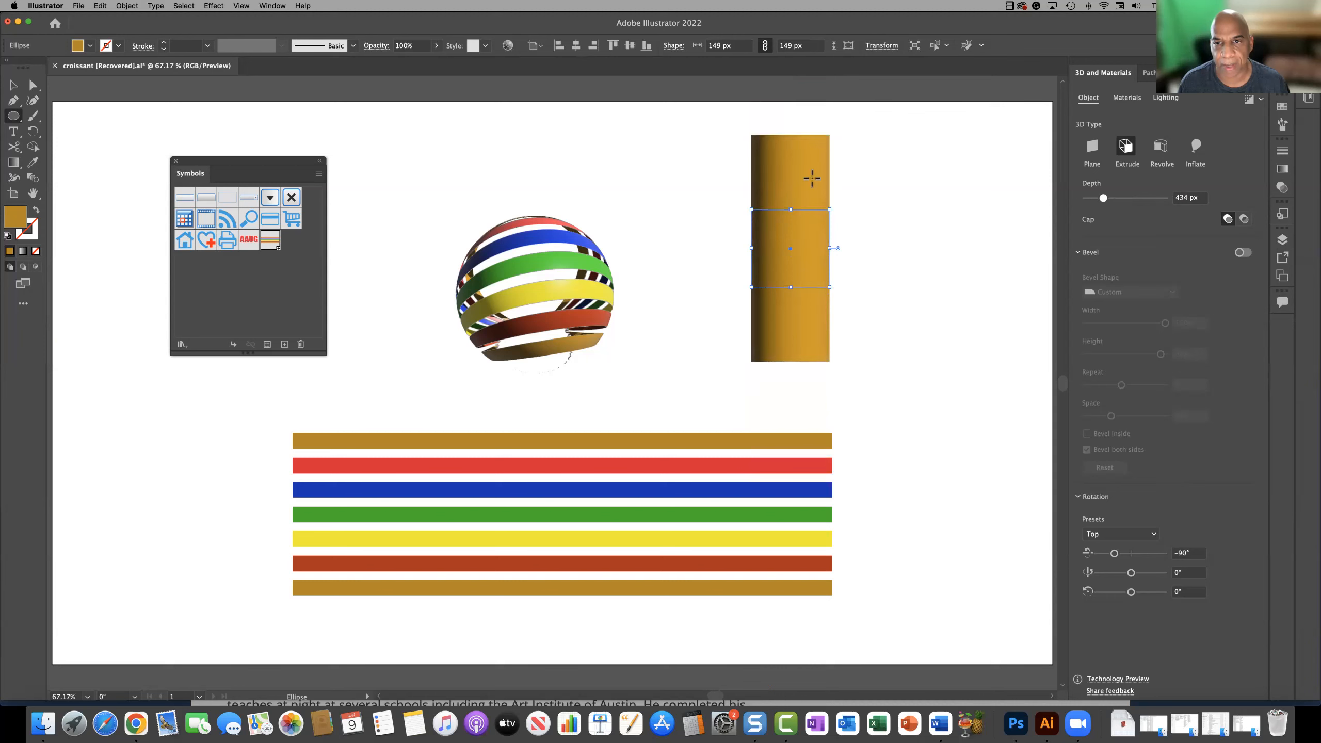
click(13, 84)
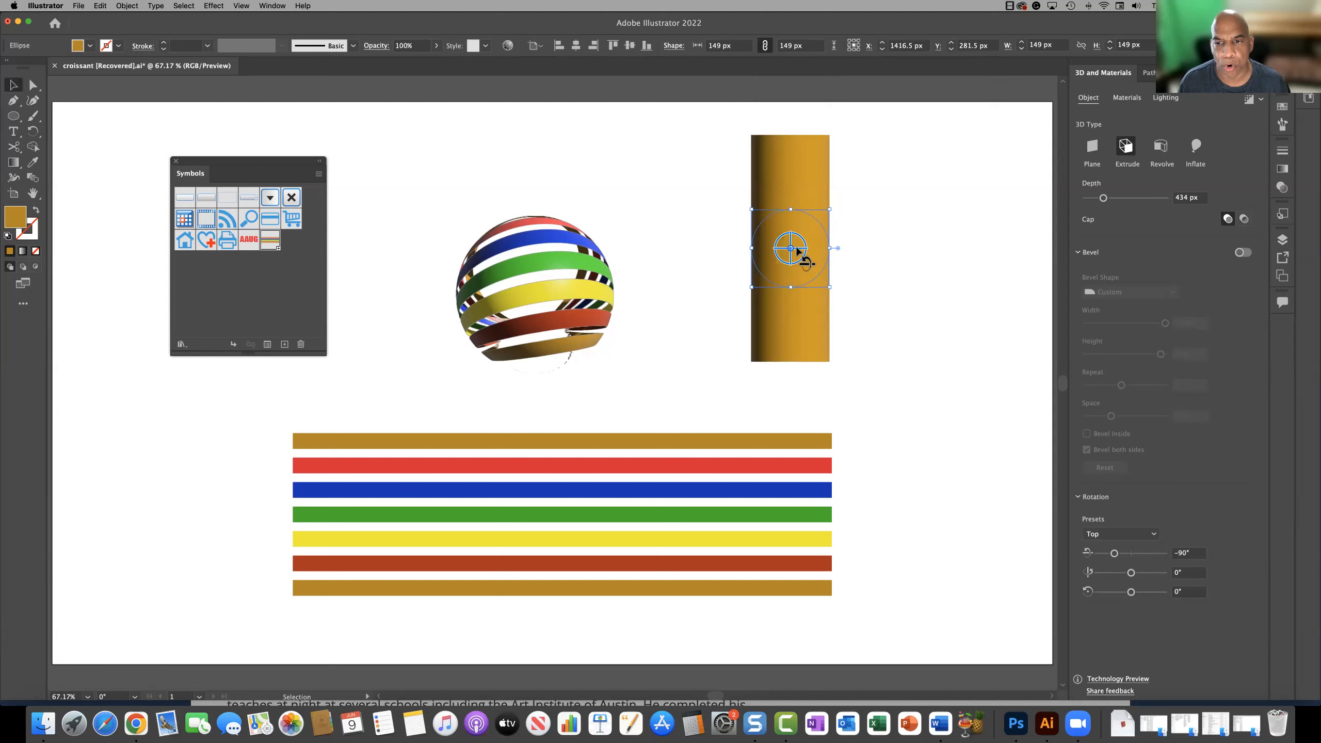
mouse_move(791, 251)
mouse_down()
mouse_move(787, 278)
mouse_move(789, 255)
mouse_up()
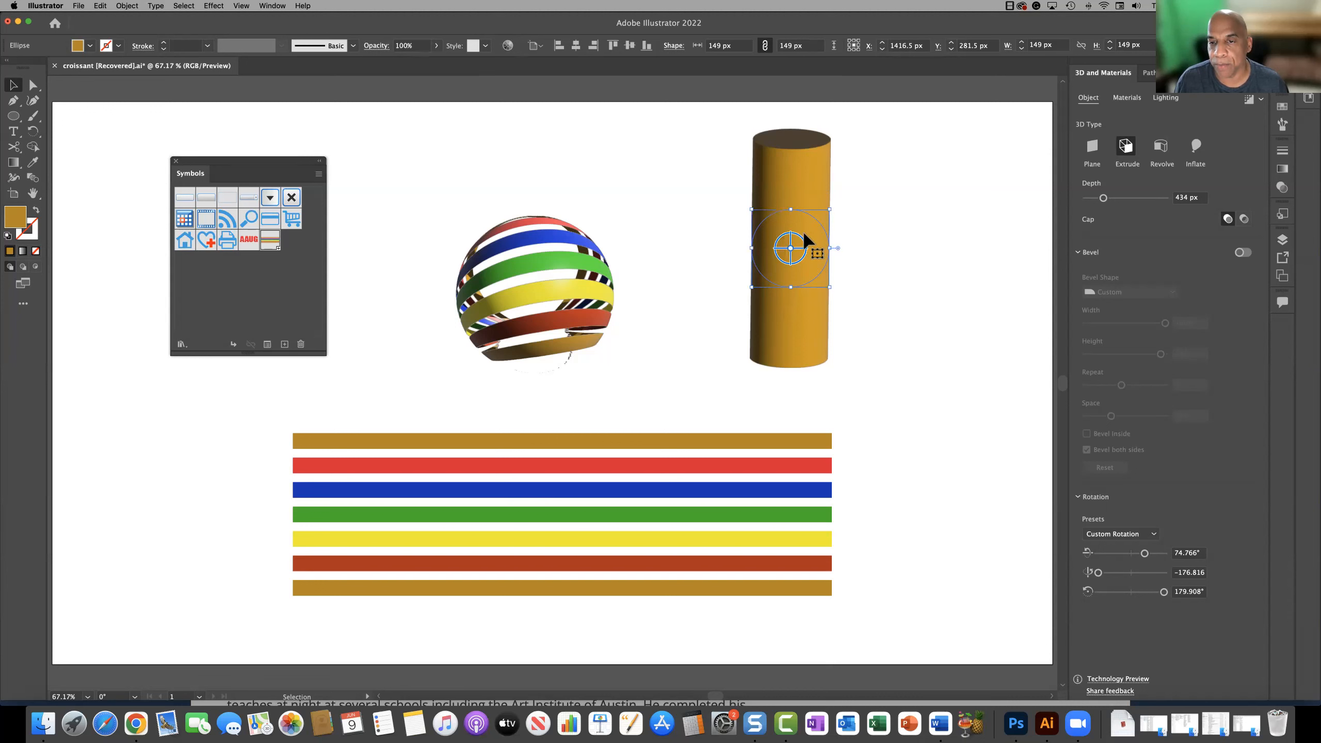
- Try several Substance materials on the cylinder, including Carved Concrete and Natural Crocodile Back Leather, and settle on Zinc Spade Pattern
click(1126, 100)
click(1096, 121)
click(1099, 215)
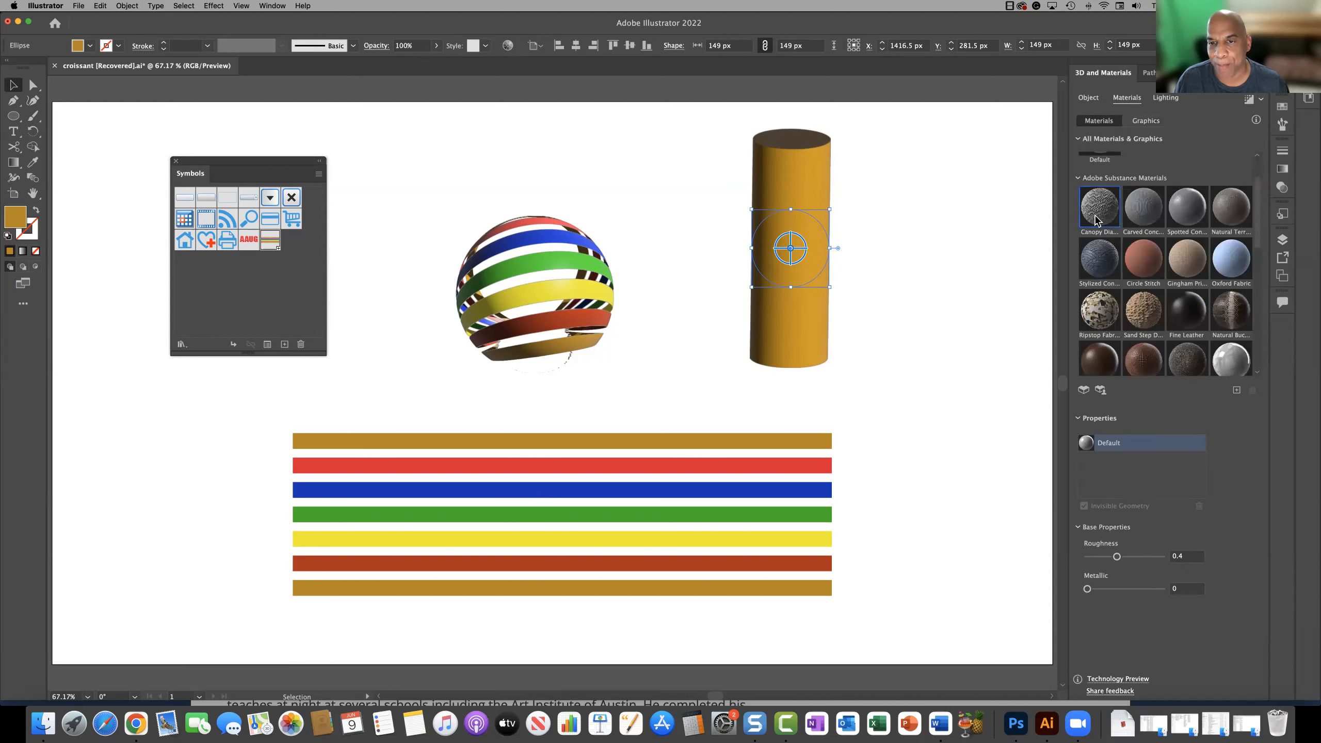
click(1129, 221)
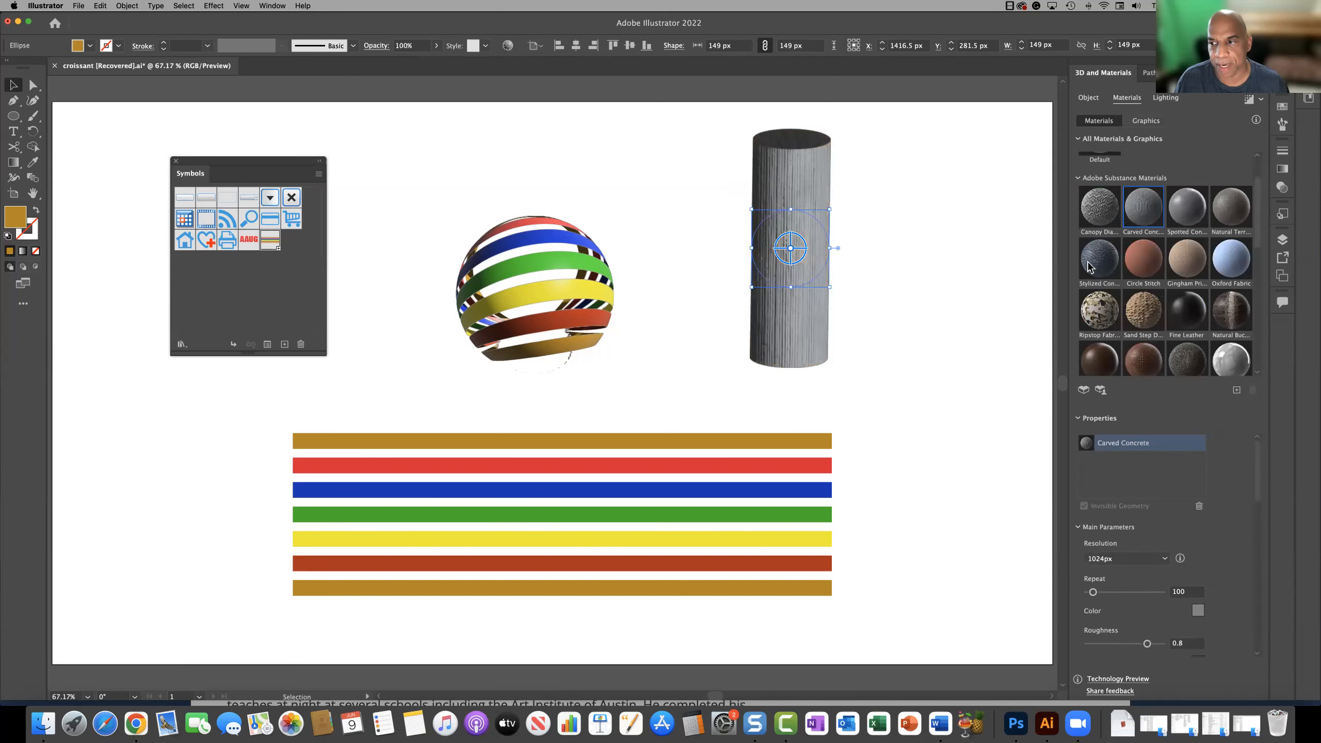
click(1141, 306)
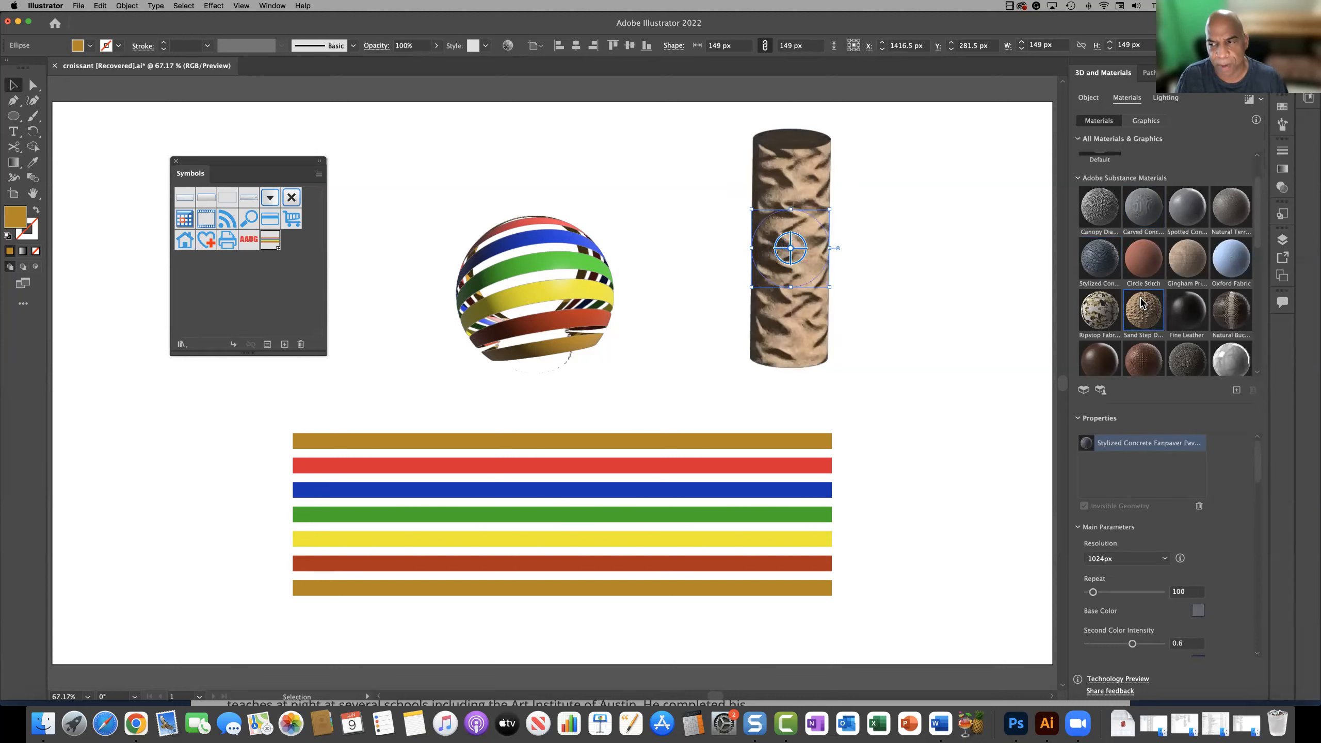
click(1145, 367)
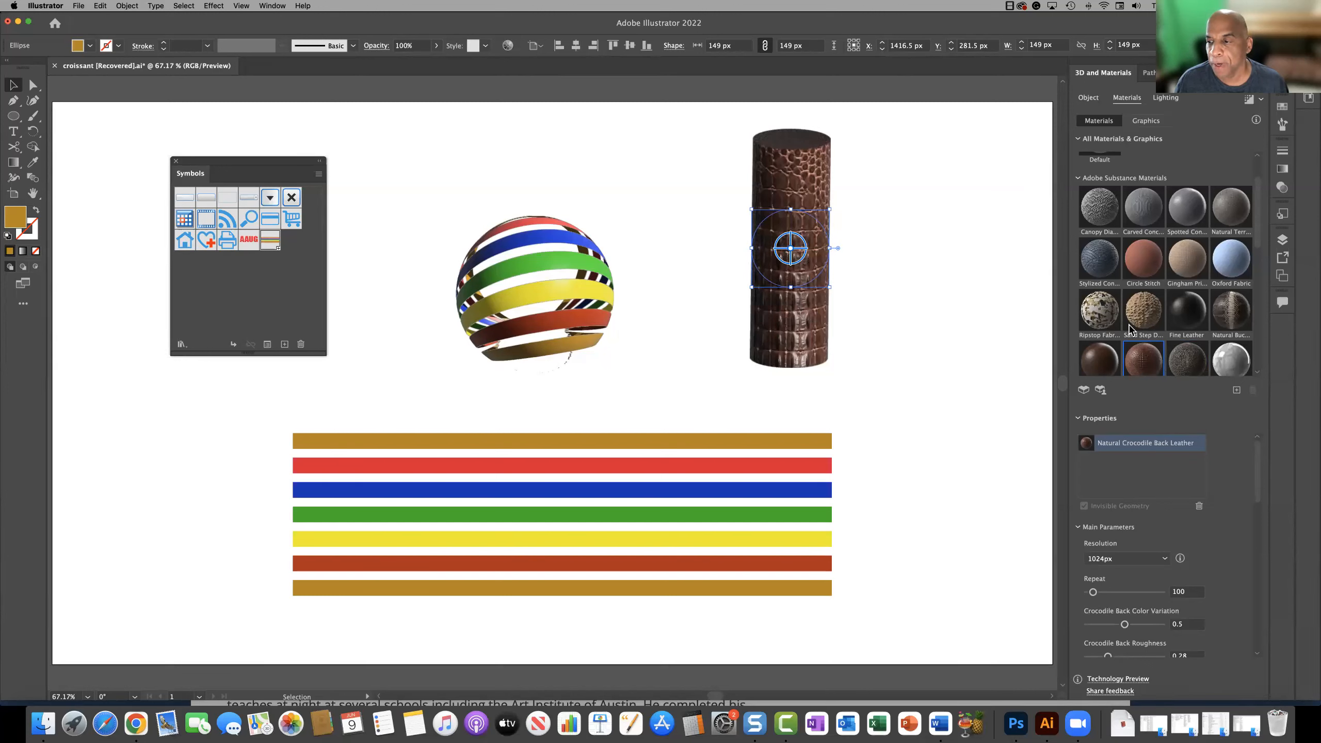
scroll(1142, 355, down, 5)
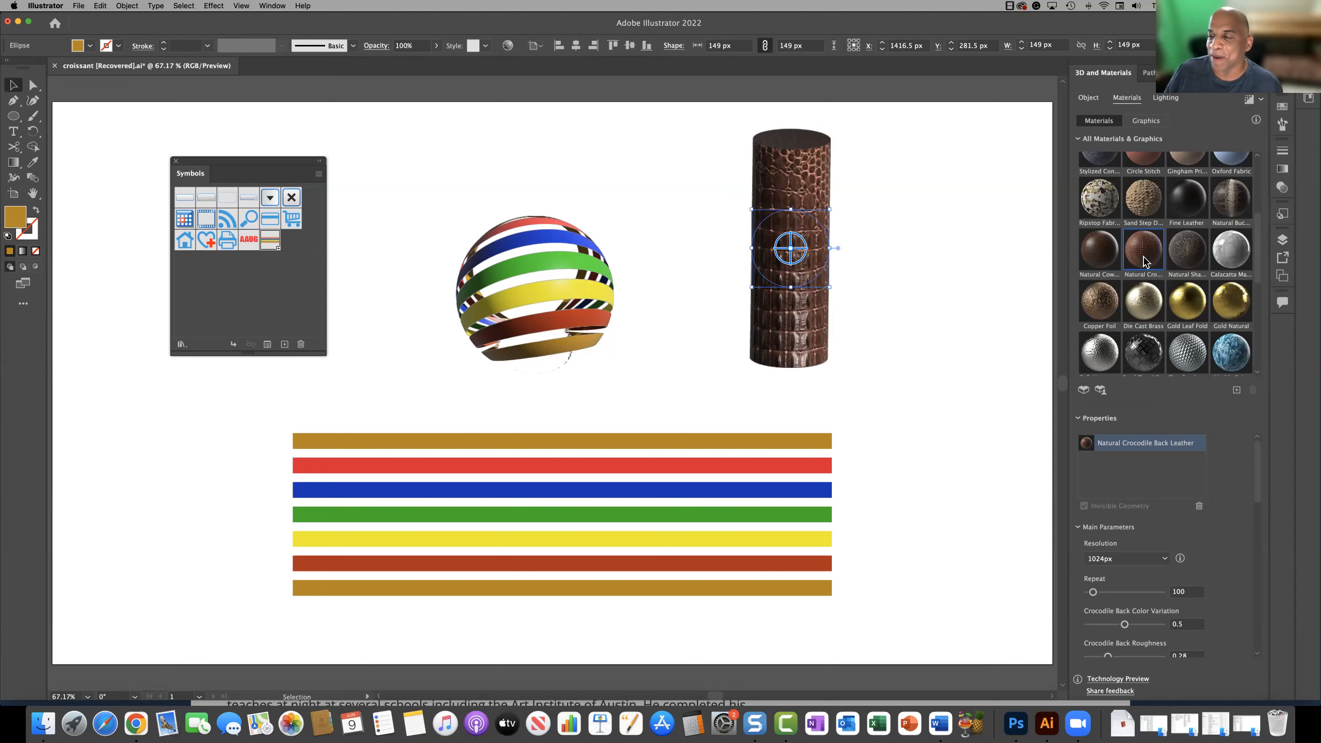
click(1187, 363)
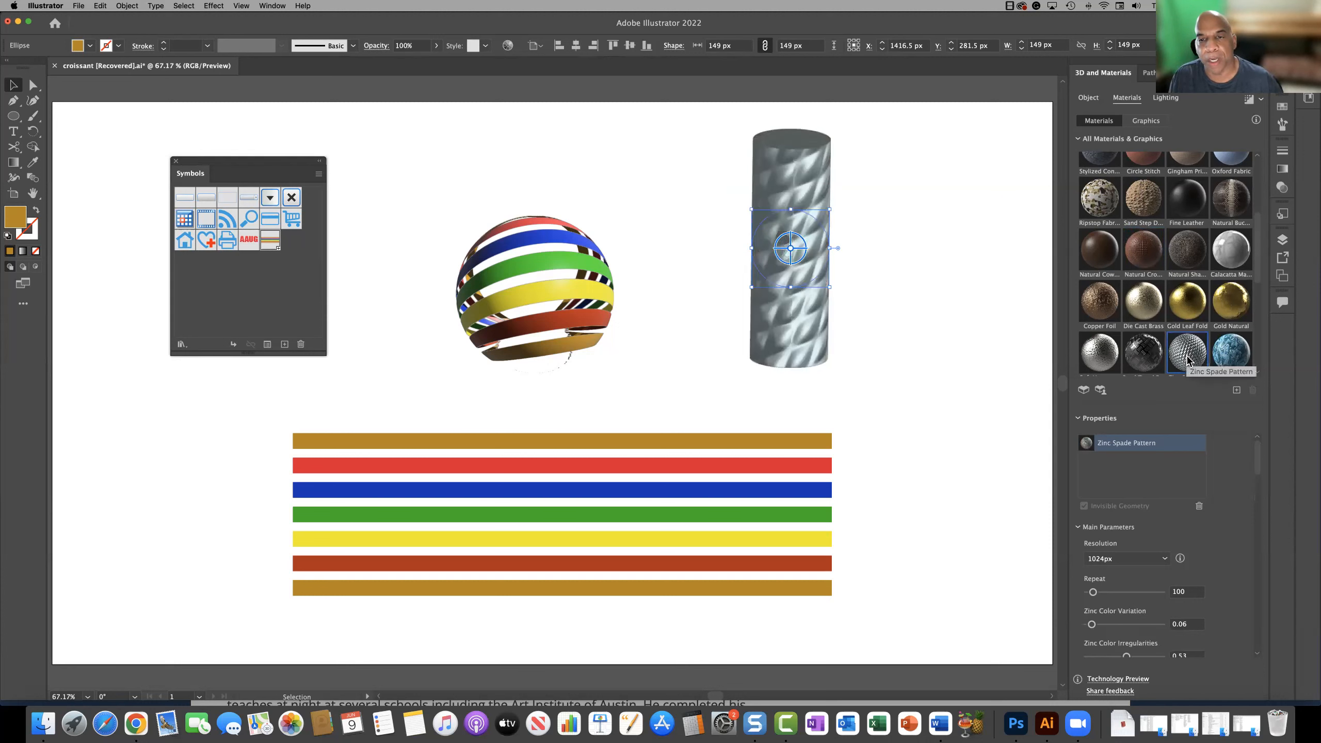
- Apply the Die Cast Brass material to the cylinder and map the AAUG graphic at its middle and again near its upper end
click(1145, 313)
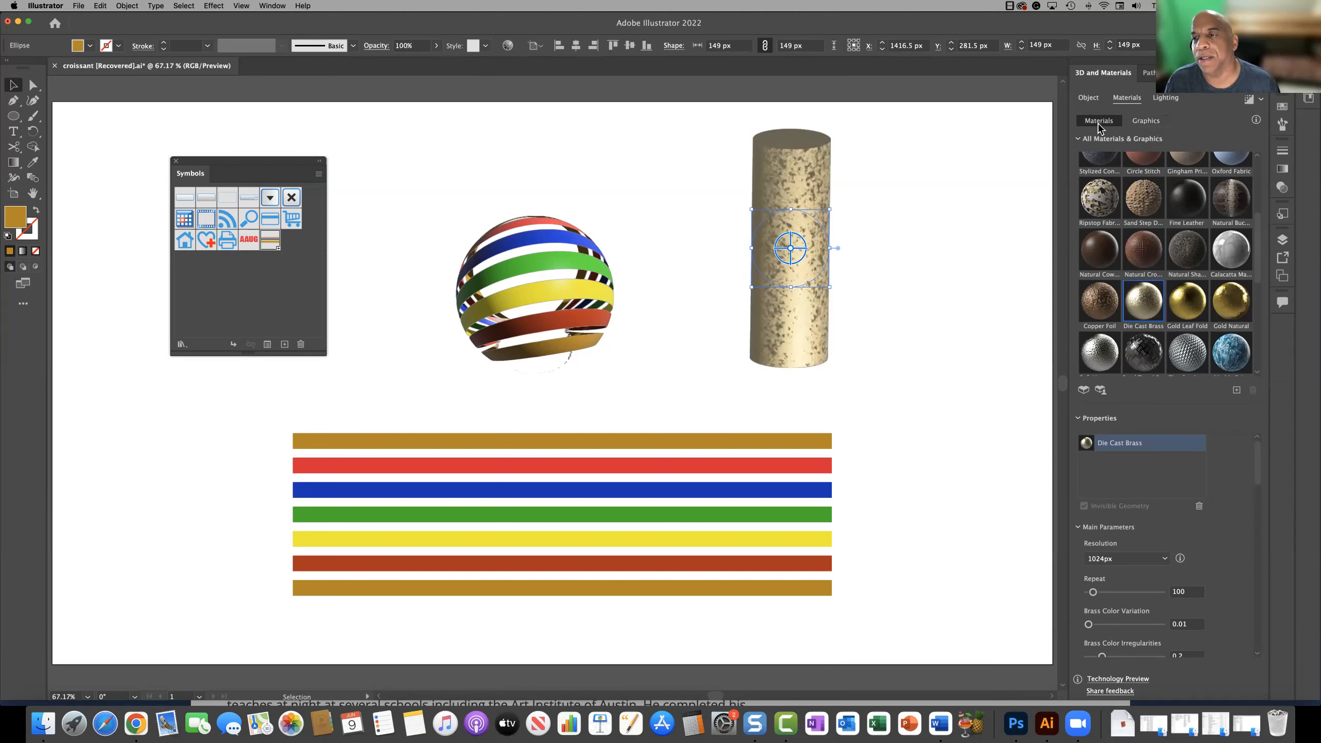
click(1143, 123)
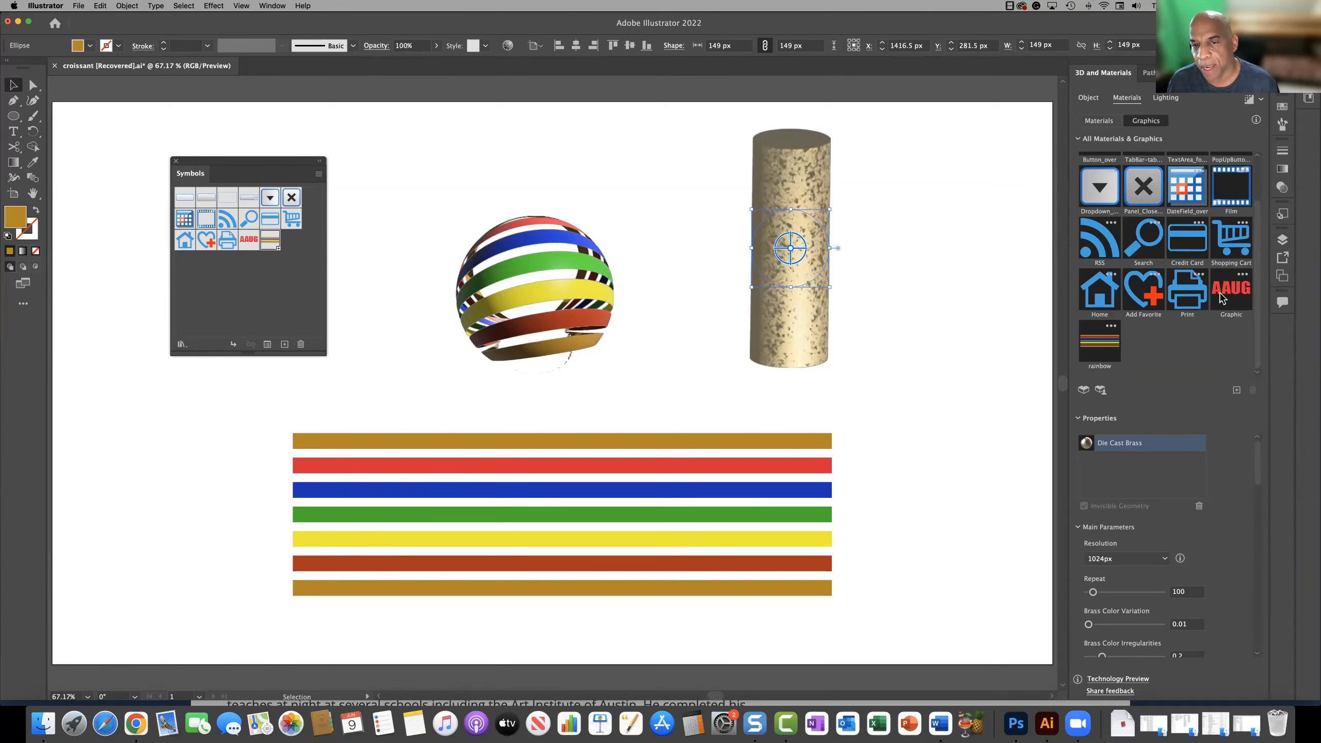
drag(1228, 297, 877, 271)
drag(1227, 300, 836, 315)
drag(789, 359, 787, 145)
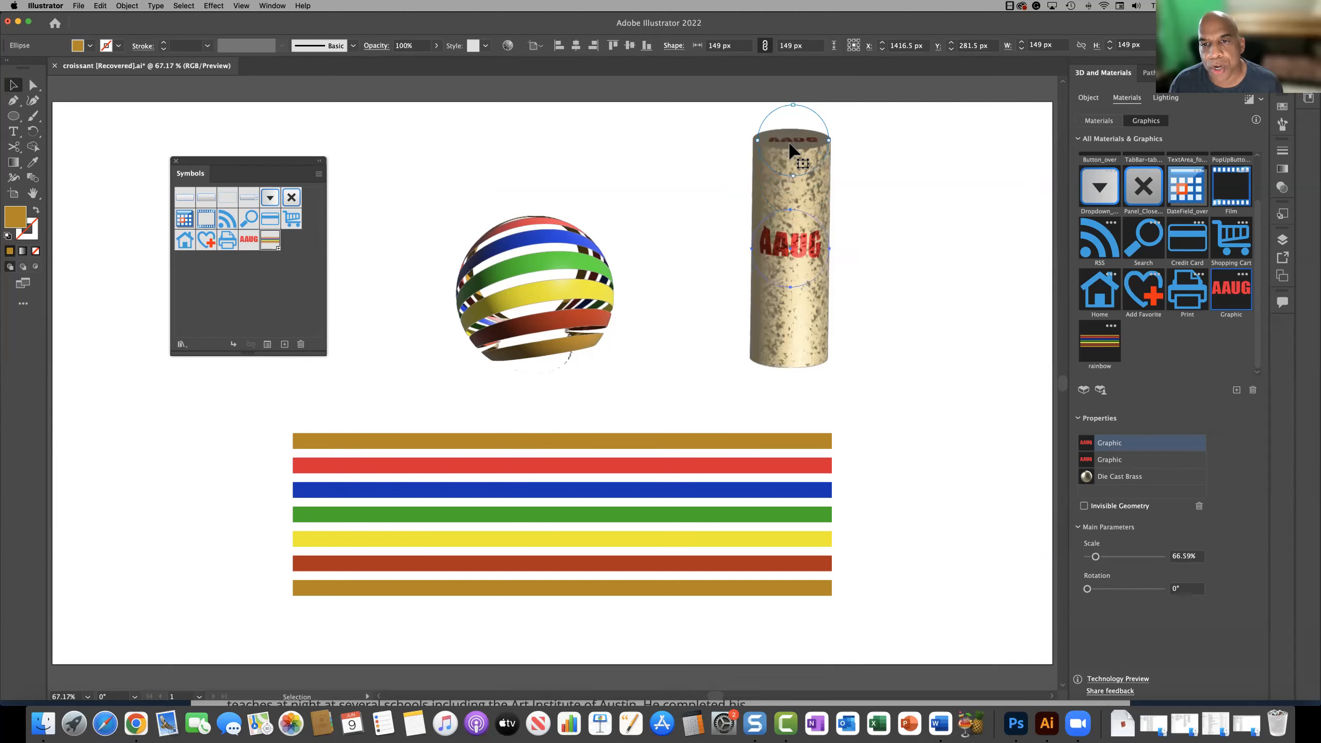
- Tilt the second AAUG graphic, enlarge it to about 301% and move it down over the cylinder's middle
drag(832, 142, 876, 140)
drag(796, 187, 763, 165)
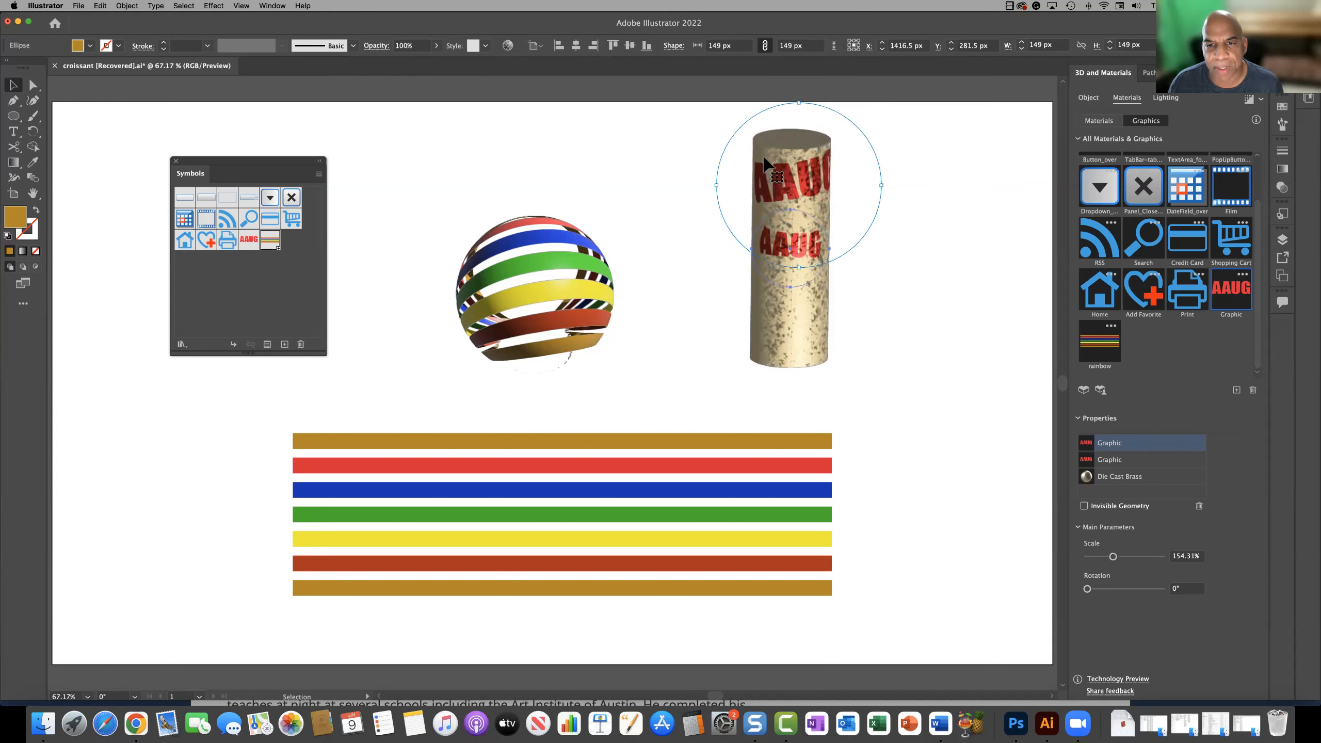
drag(883, 187, 811, 175)
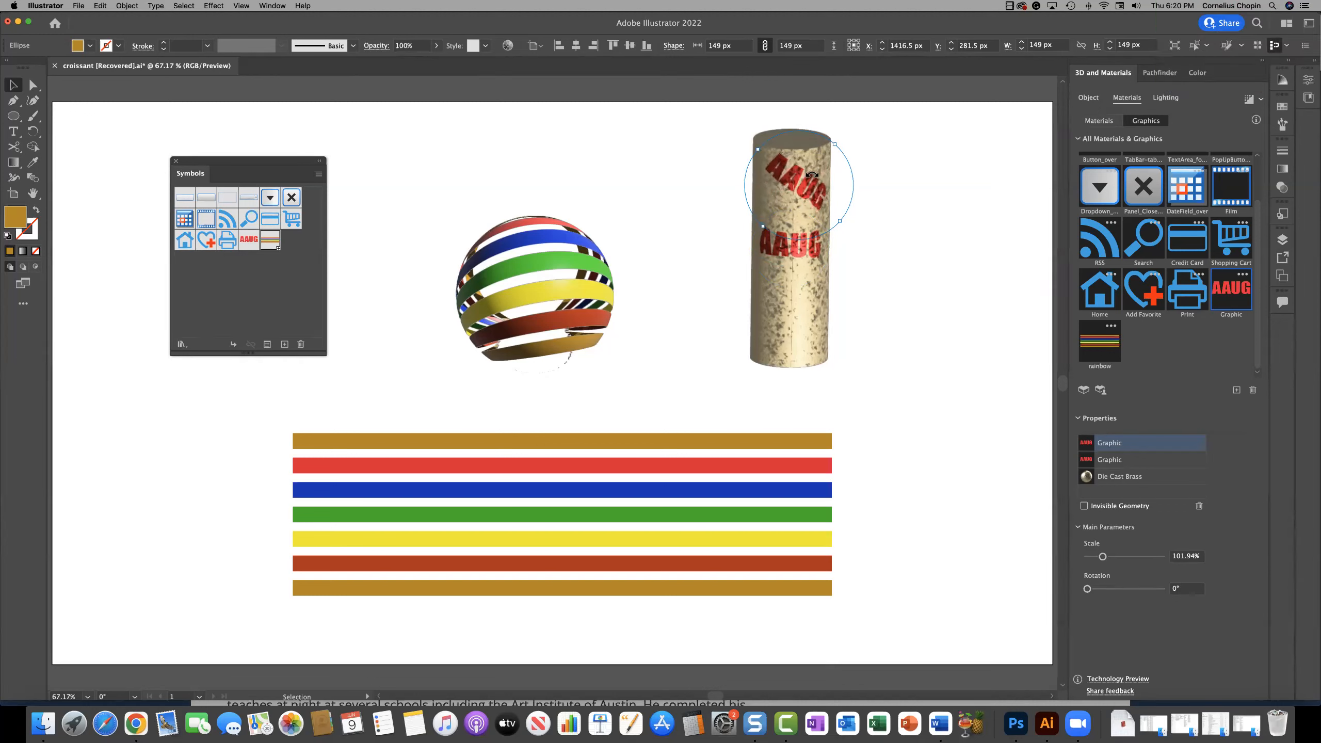
drag(844, 224, 899, 277)
drag(775, 175, 797, 275)
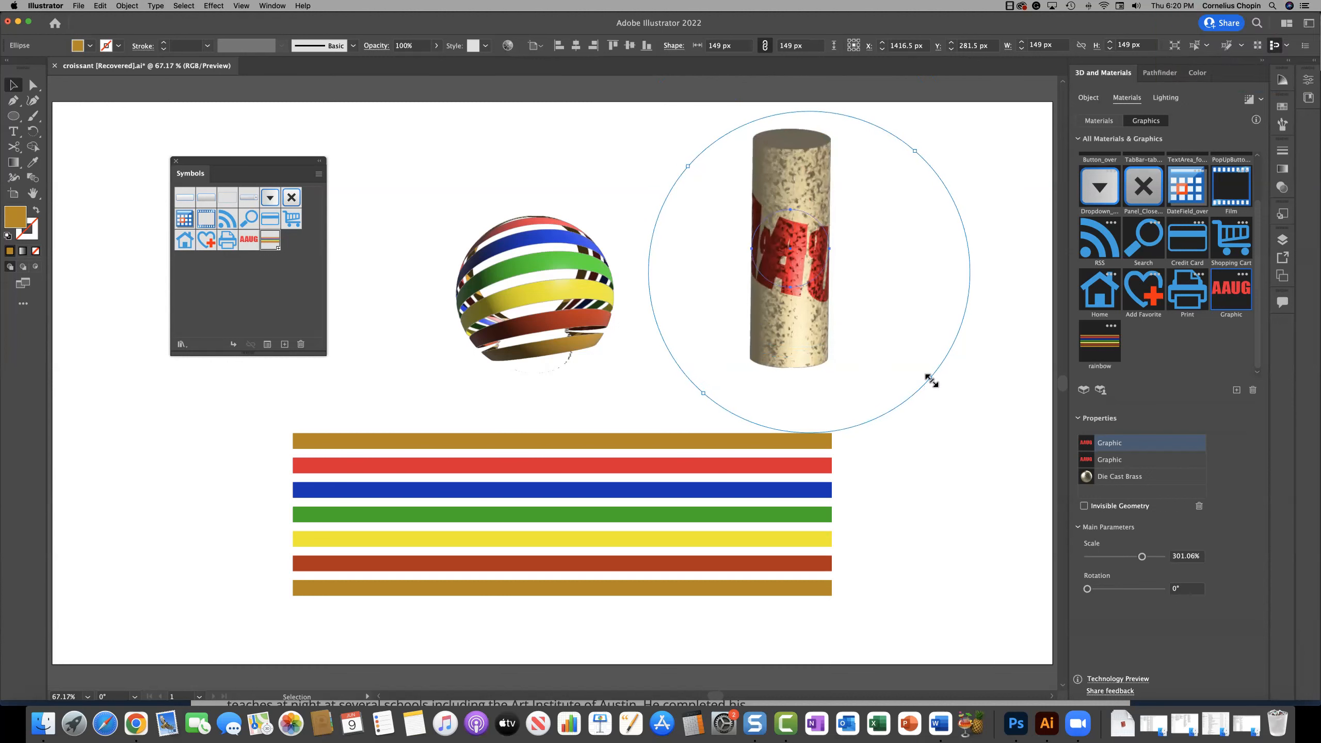
- Shrink the tilted AAUG graphic to about 111% and place it on the cylinder below the upright one
key(shift)
key(shift)
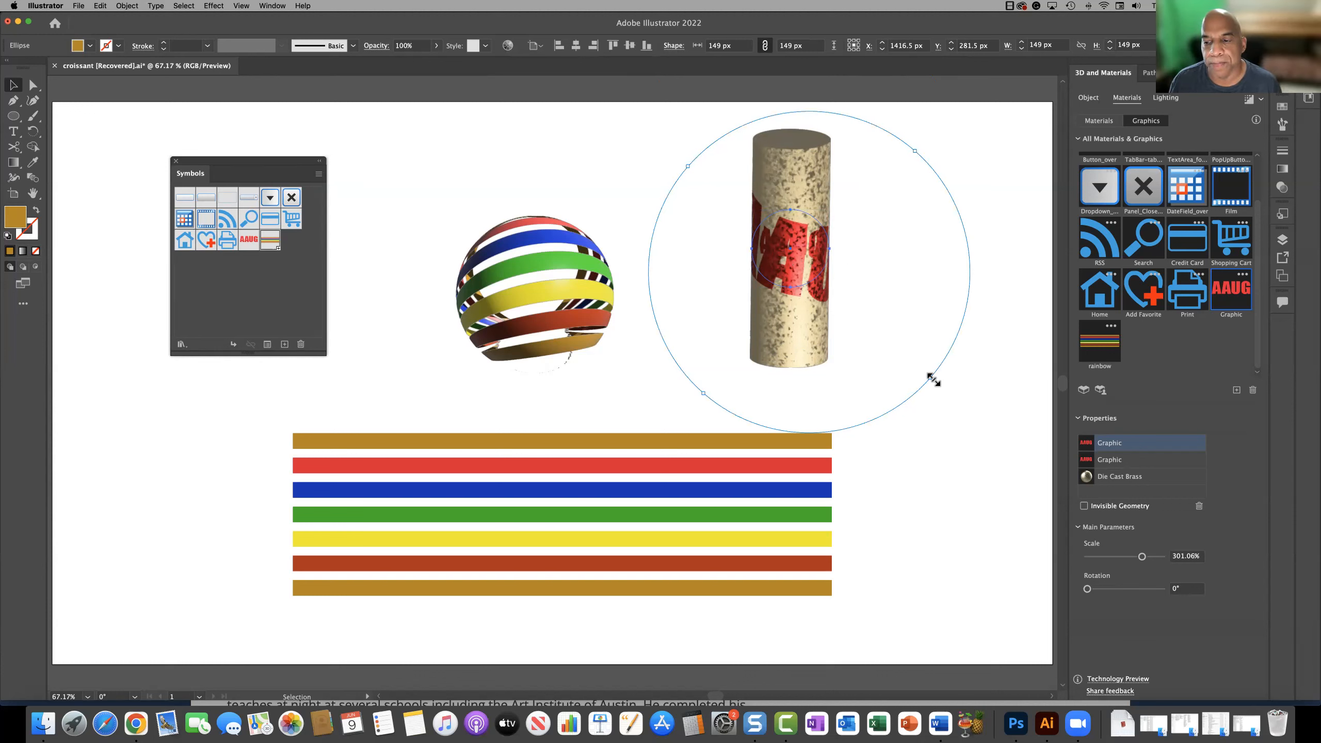
drag(934, 380, 846, 325)
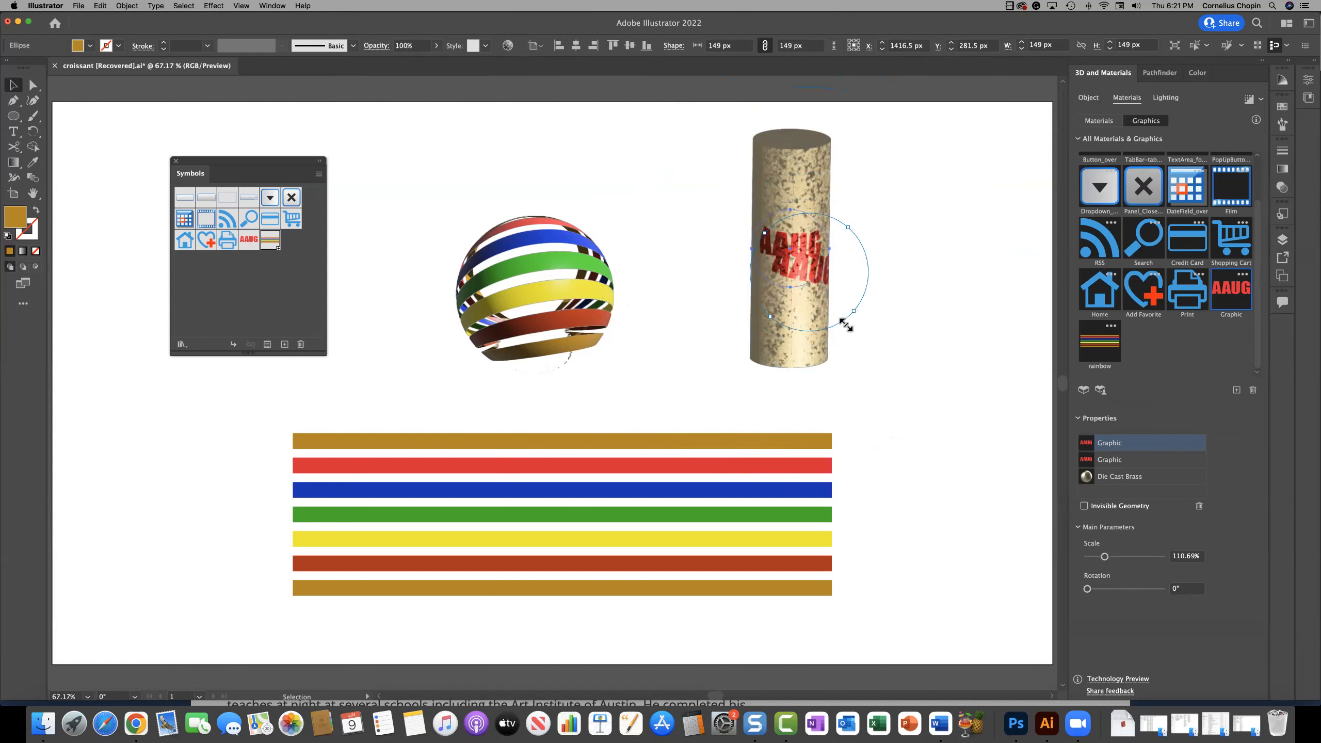
drag(788, 301, 807, 322)
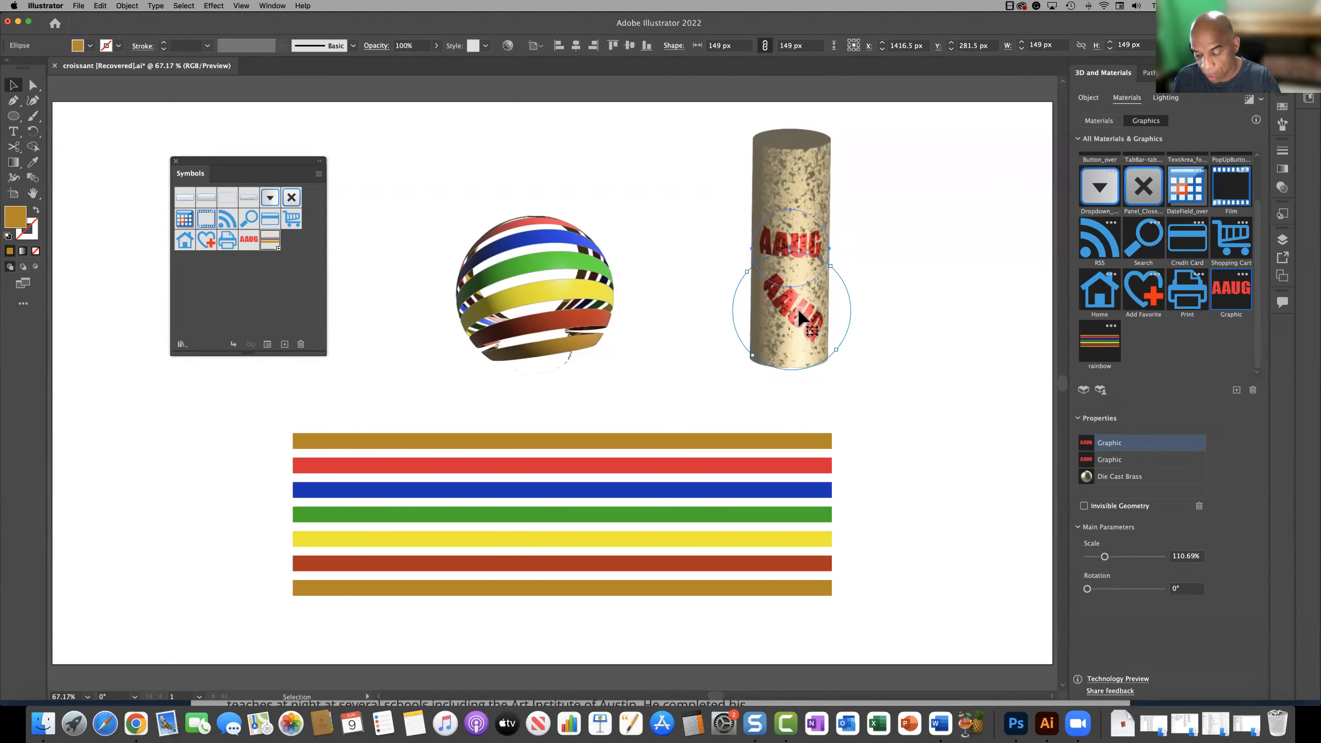
- Try to delete one of the AAUG graphics from the cylinder, undoing each deletion
key(Delete)
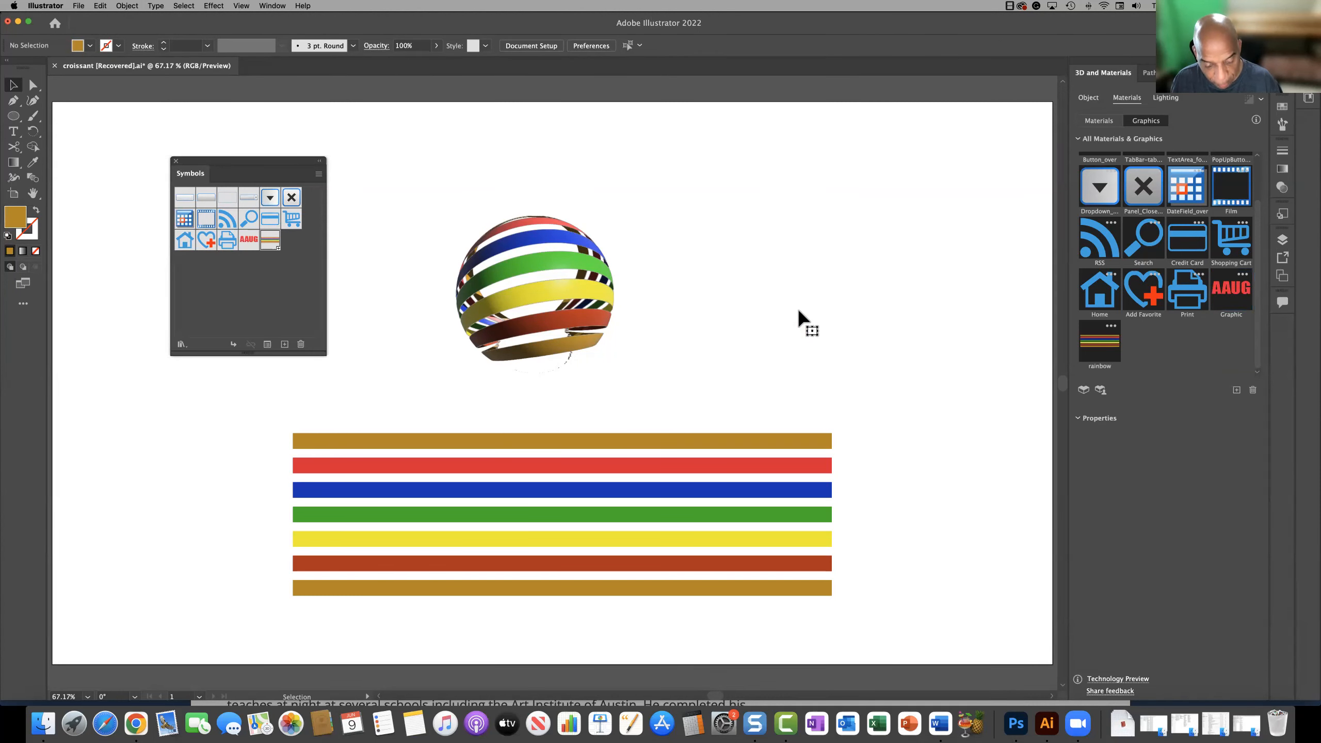
key(super+z)
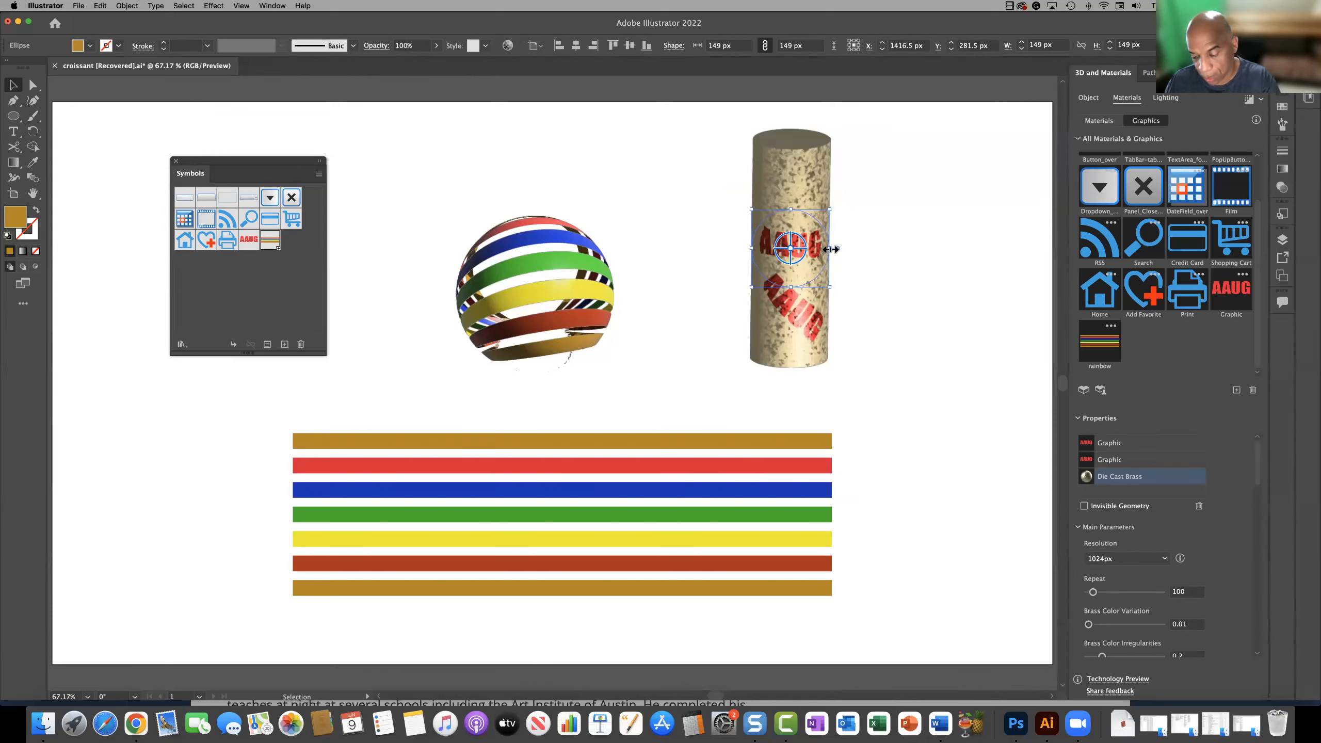
key(Delete)
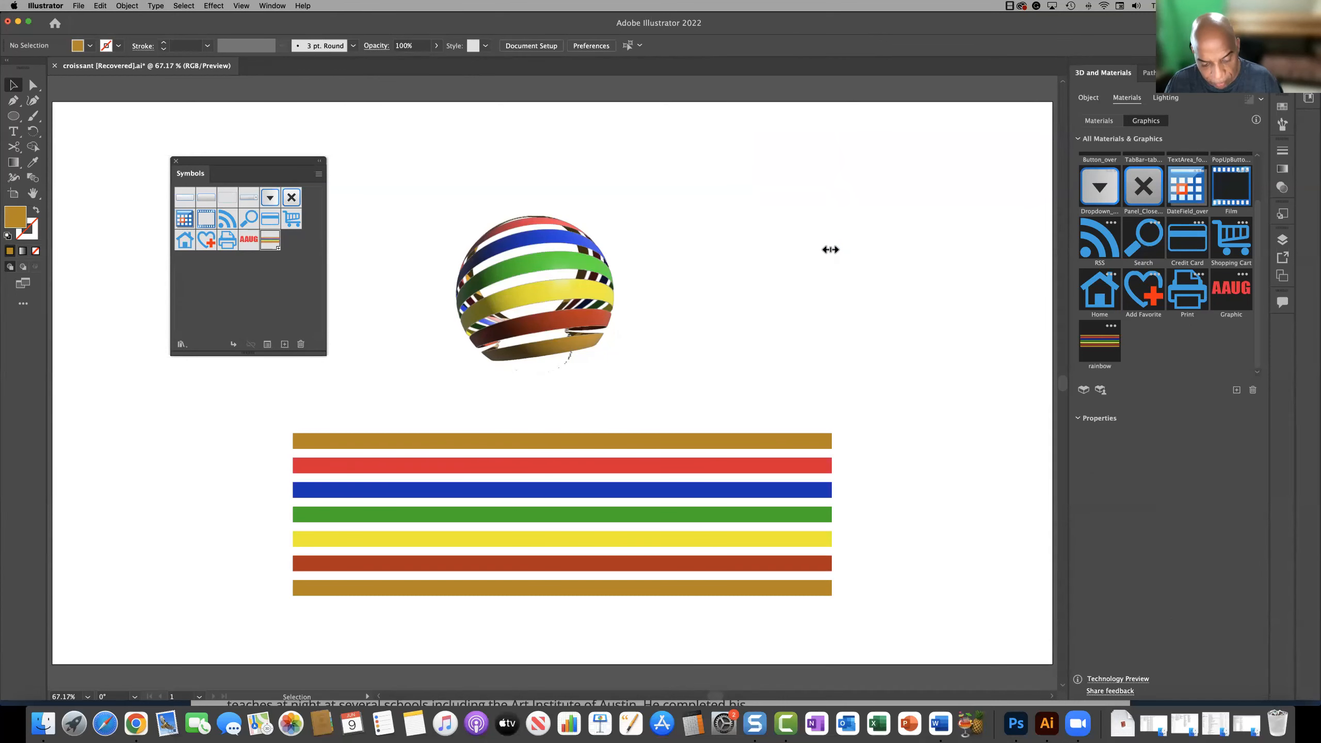
key(super+z)
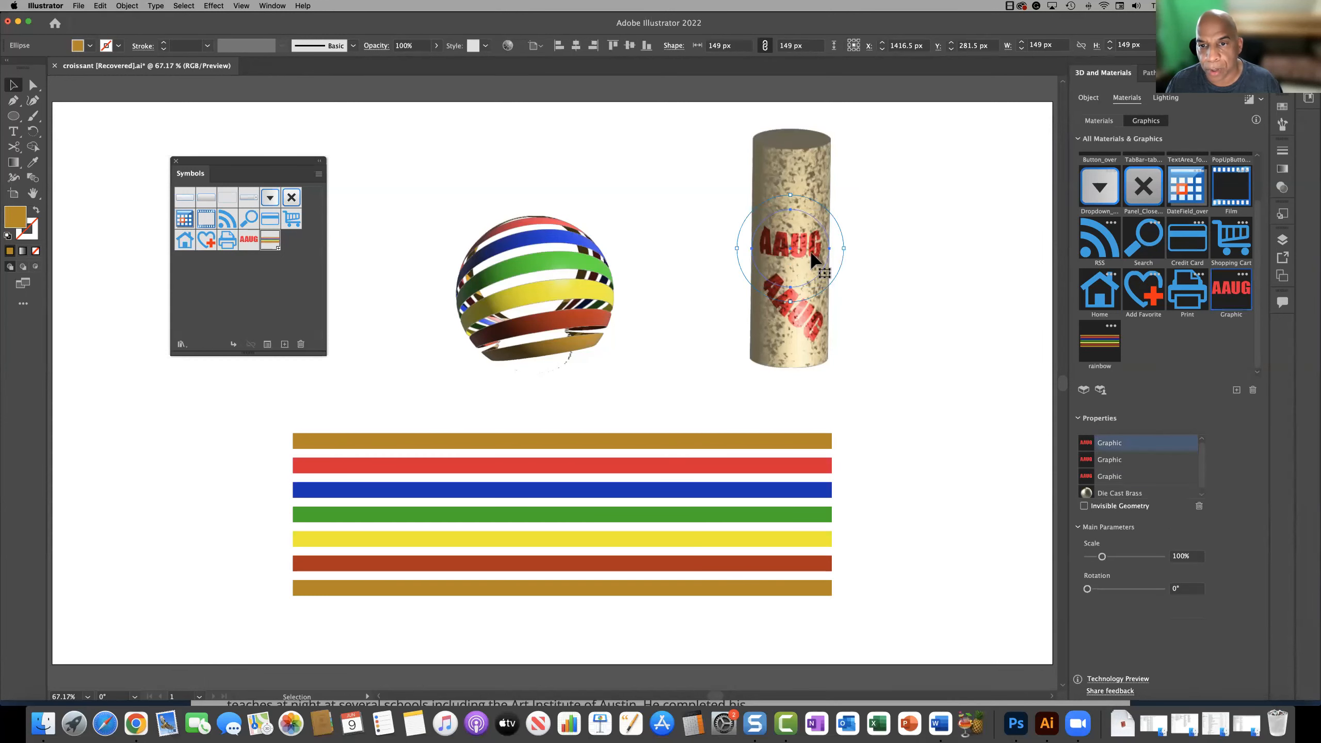
right_click(814, 224)
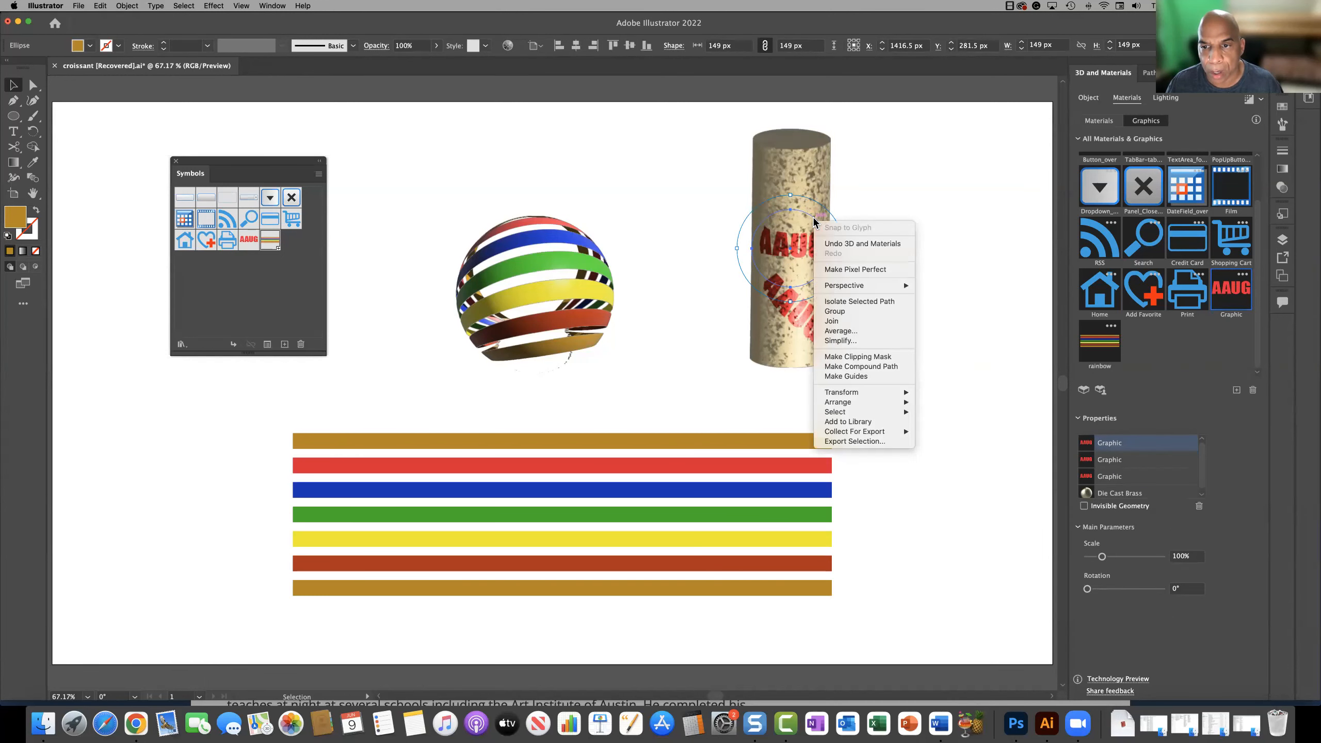
click(799, 291)
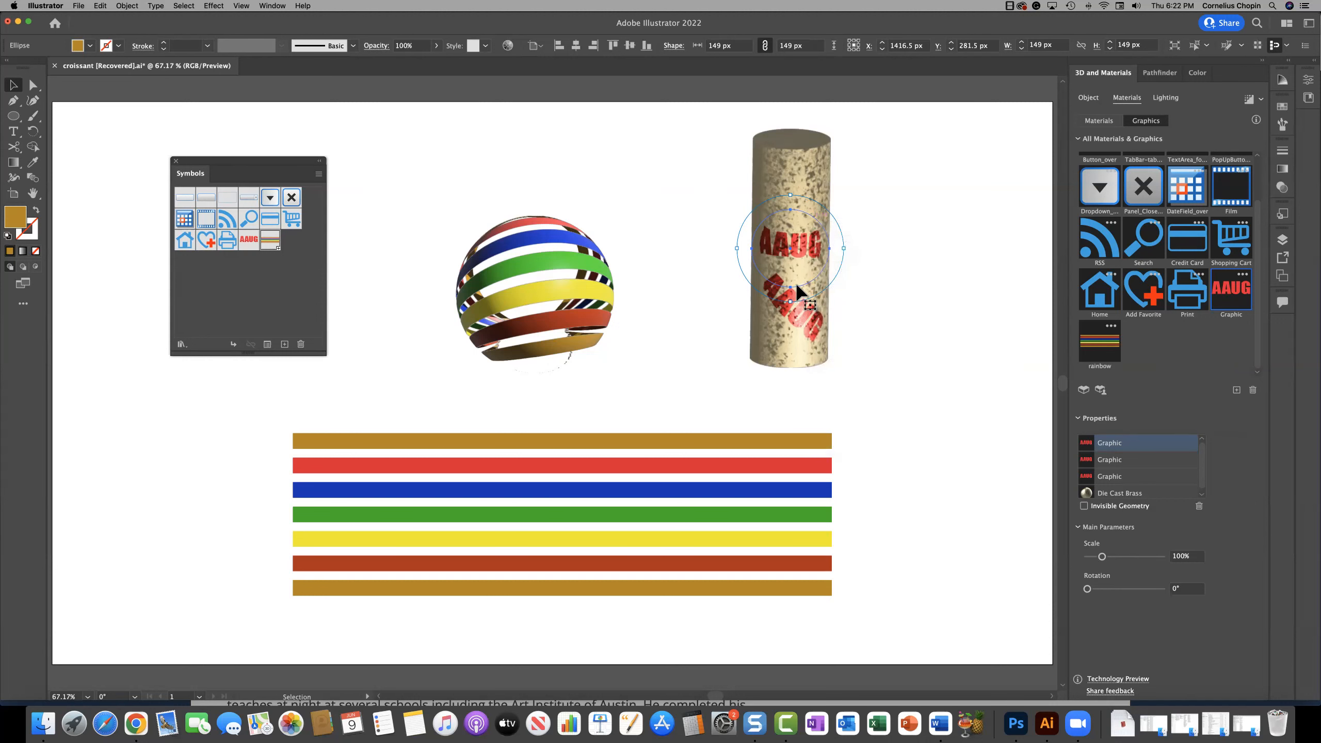
key(Delete)
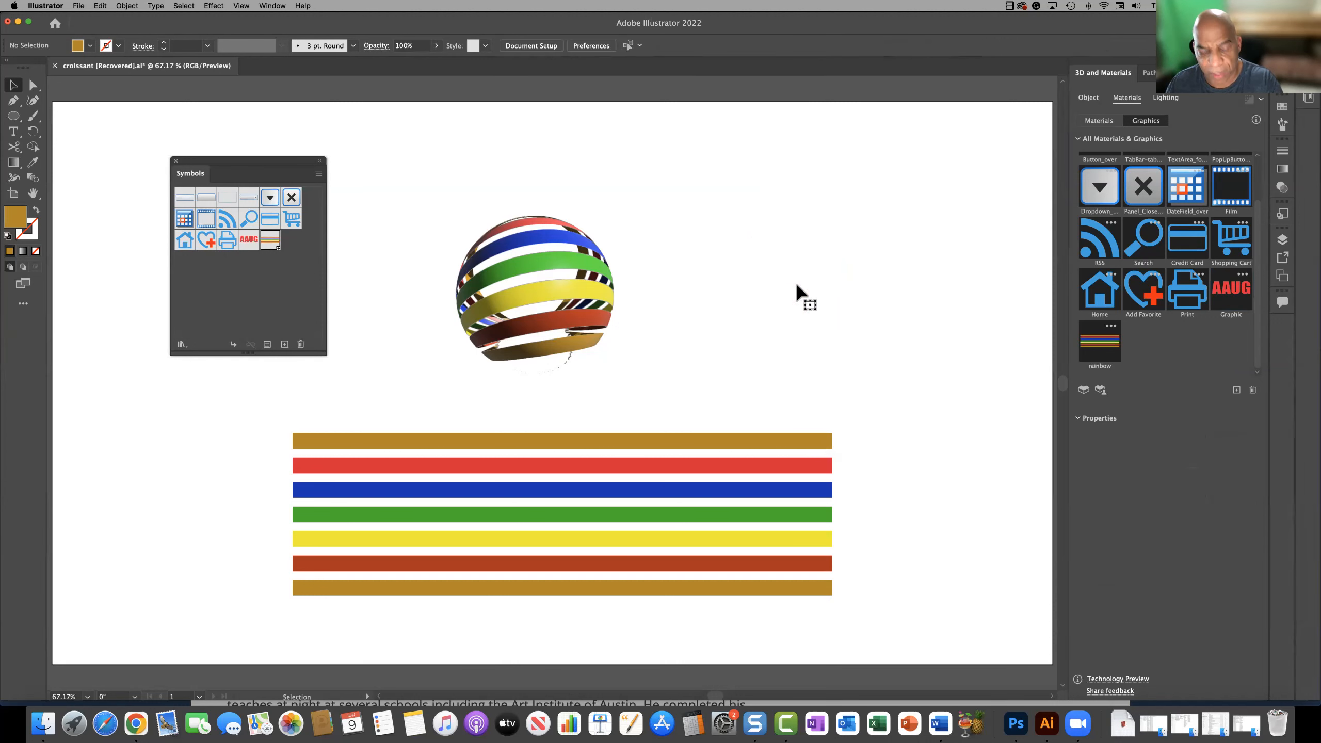
key(super+z)
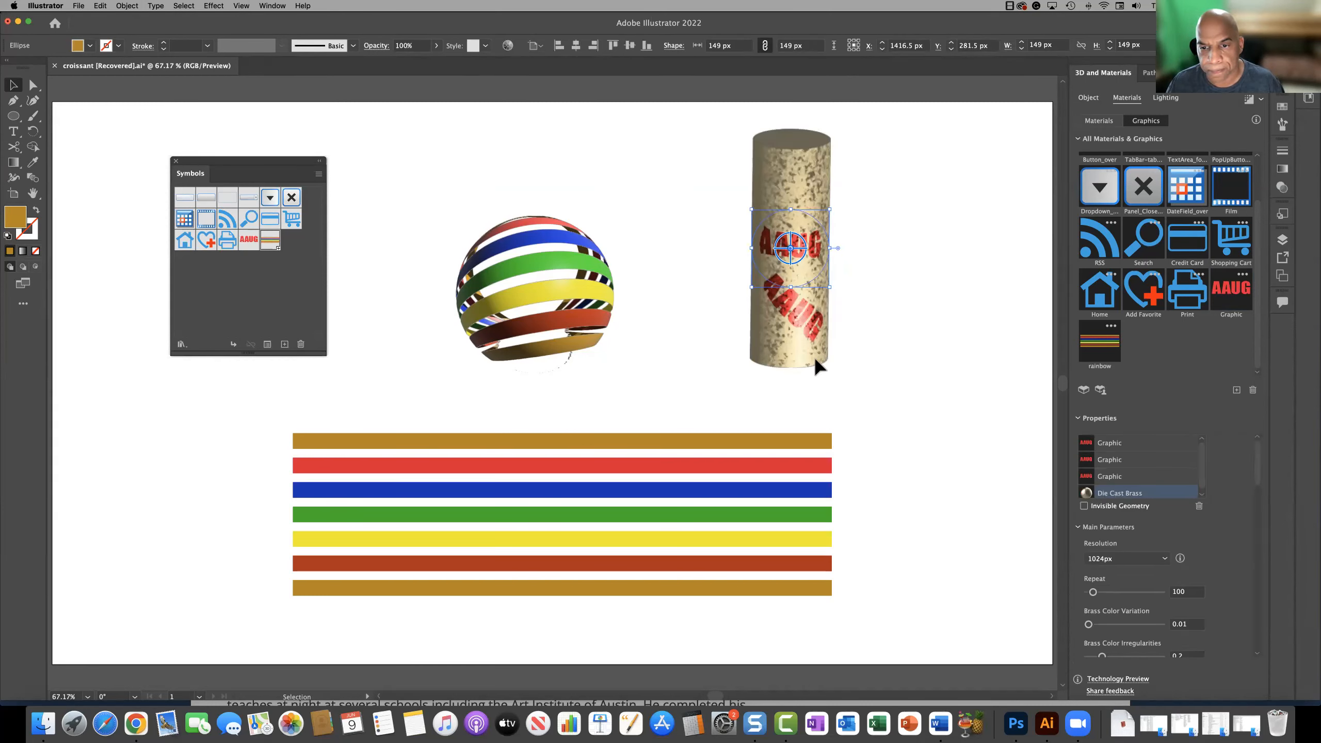
- Shift the cylinder slightly up and to the right and apply another AAUG graphic to it
drag(815, 367, 826, 361)
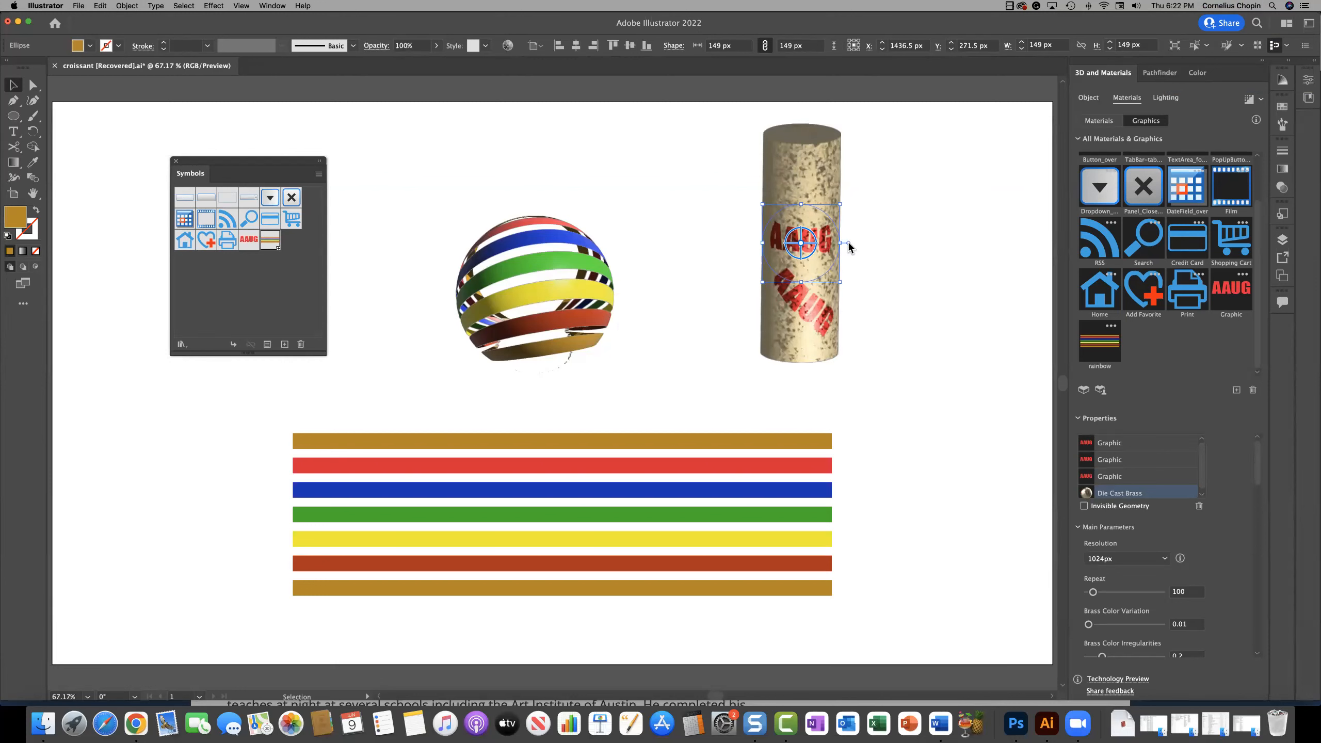
right_click(848, 244)
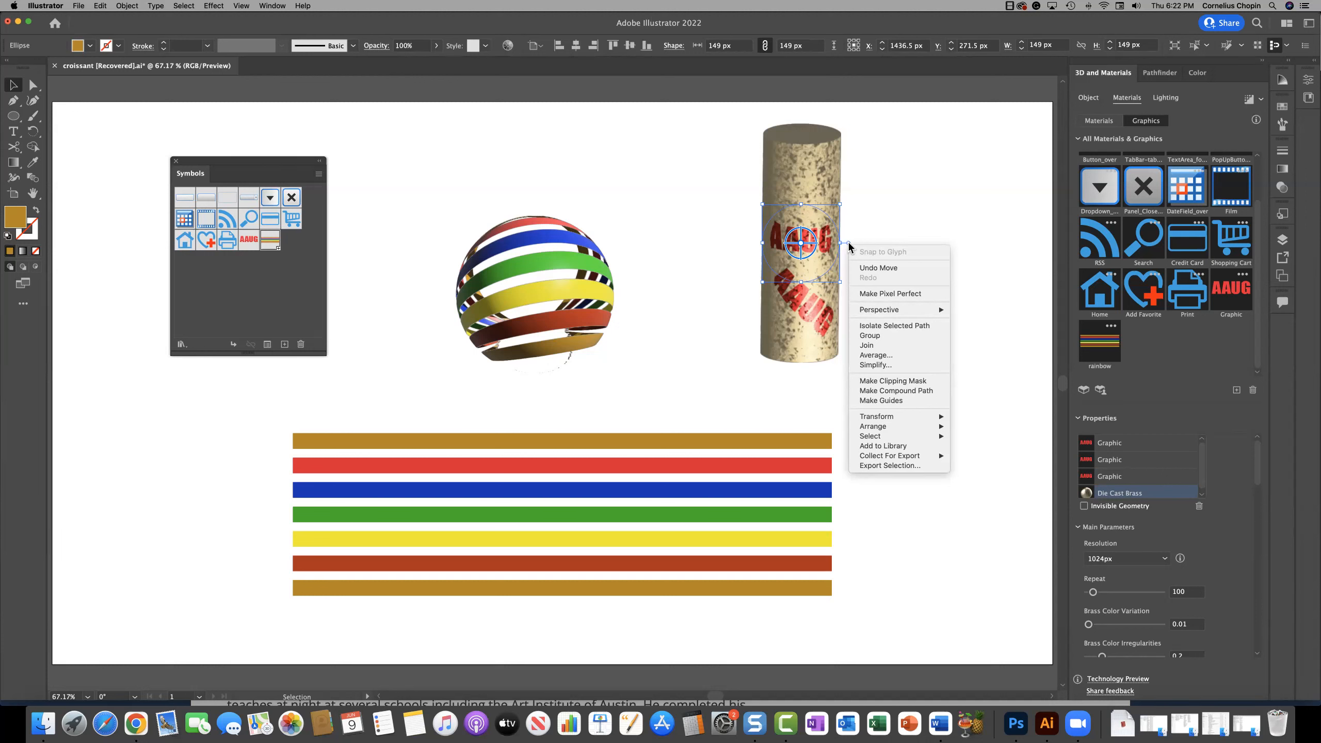
click(1229, 311)
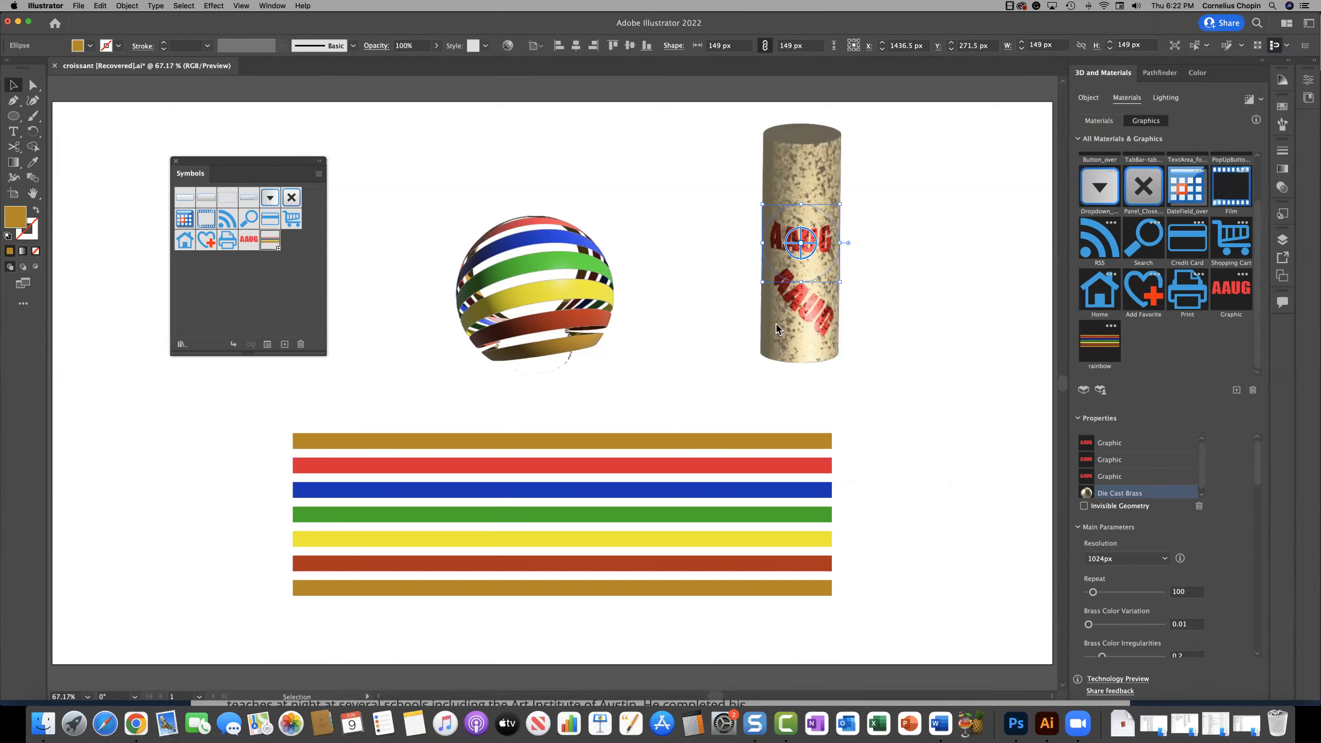
click(801, 302)
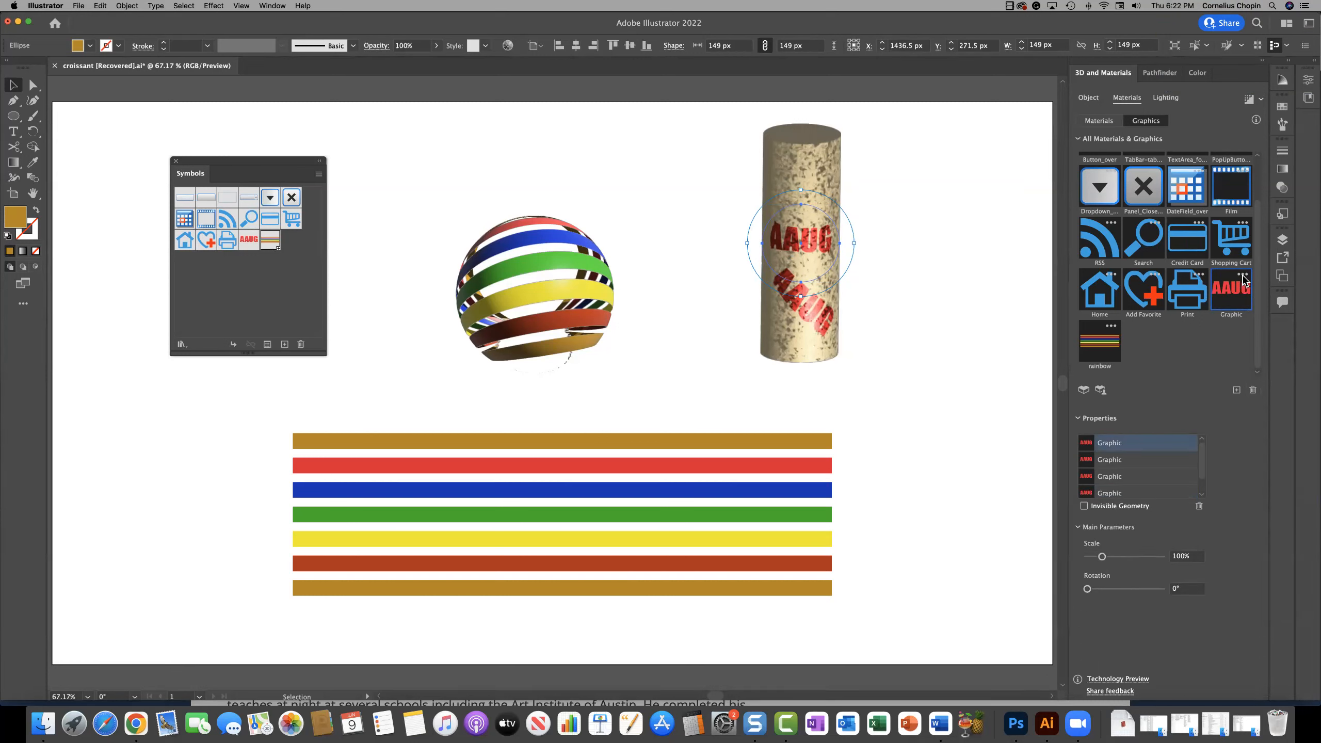
- Delete the AAUG graphic from the graphics library with its instances, expanding the cylinder's live effect
click(1253, 390)
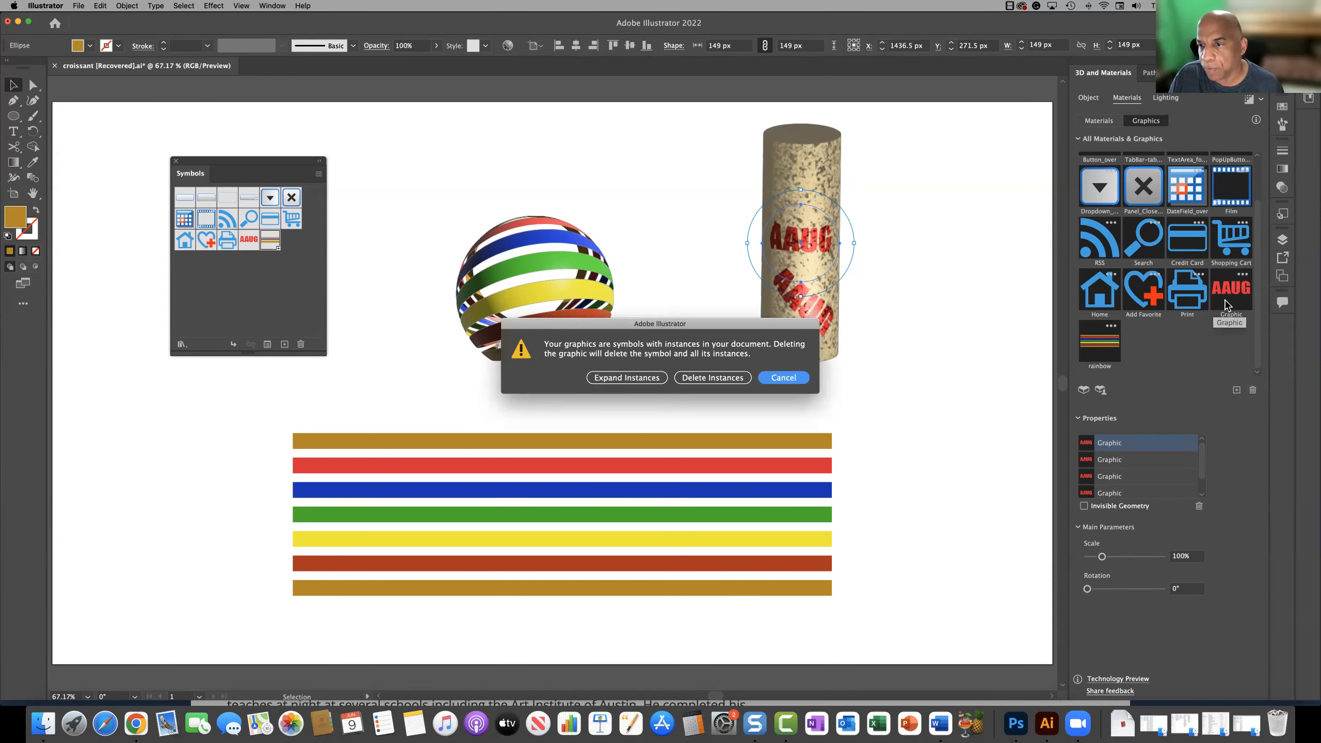
click(700, 380)
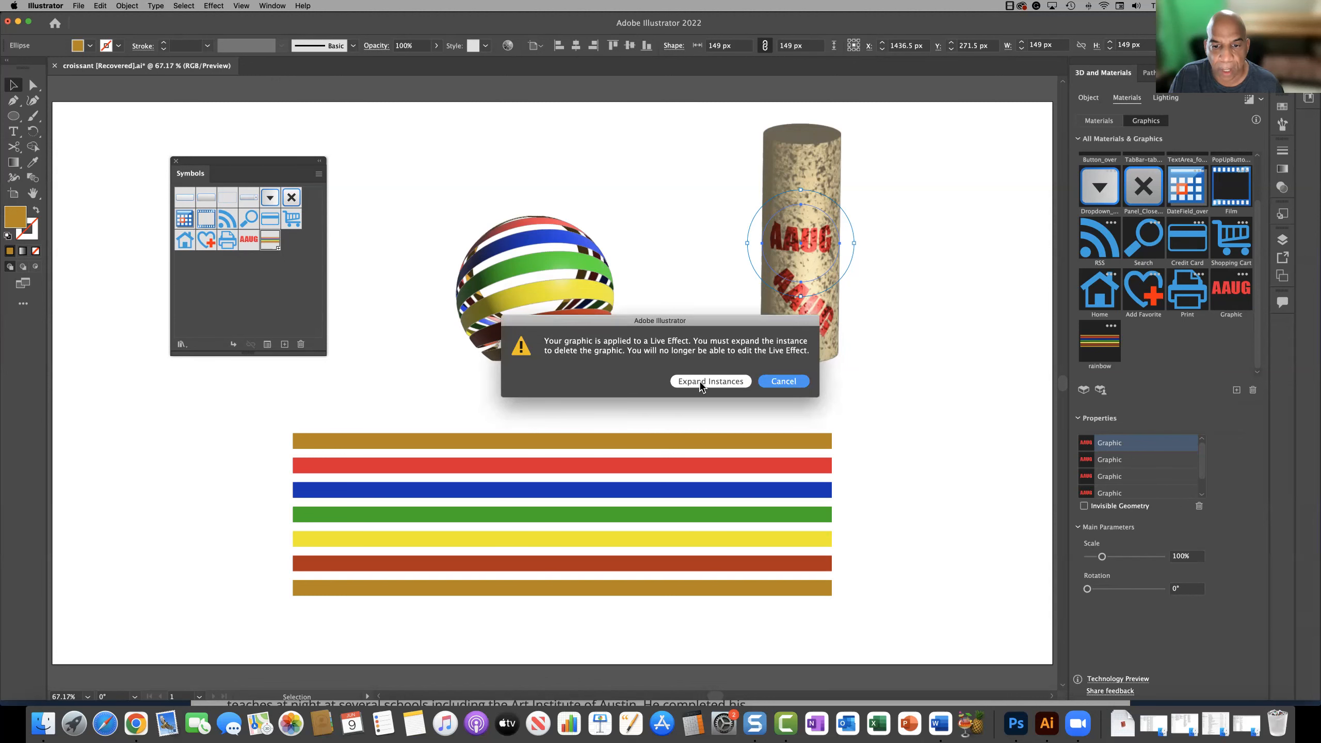
click(709, 382)
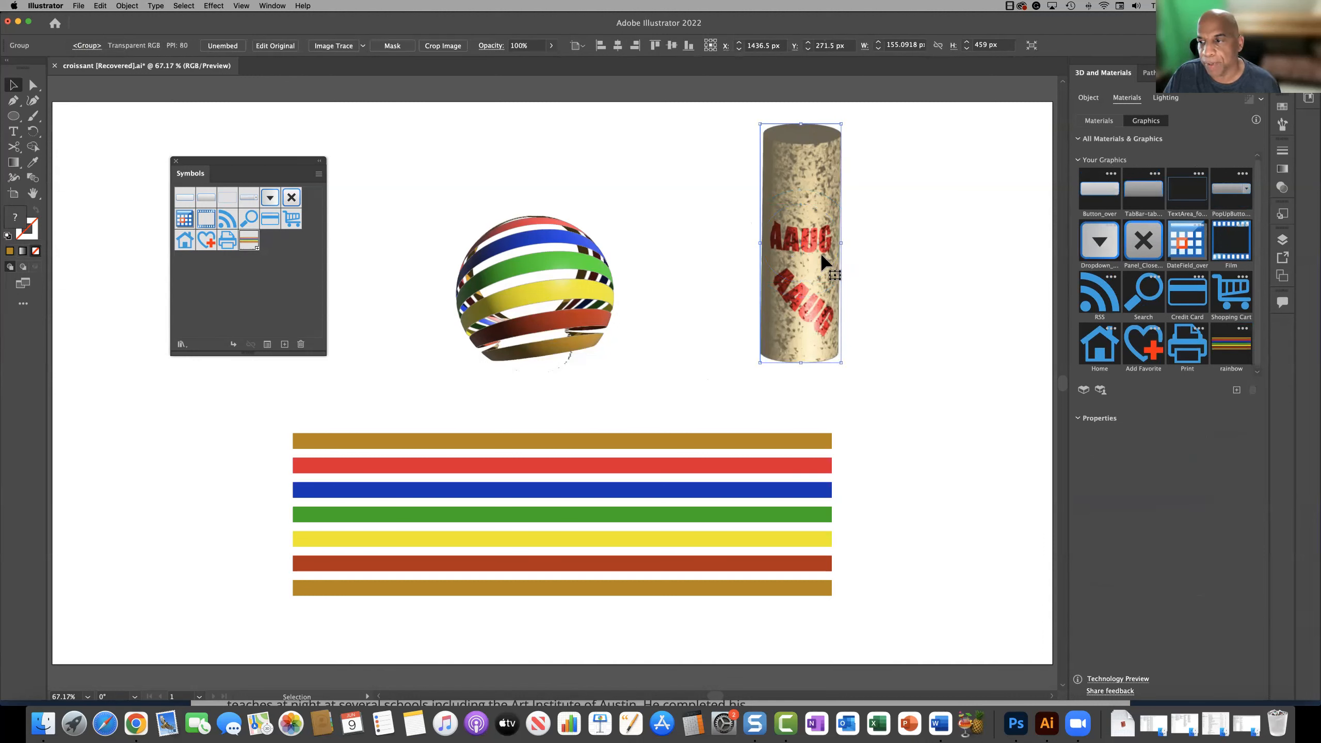
- Move the expanded cylinder closer to the sphere, make a copy of it to the right and delete that copy
drag(793, 232, 702, 223)
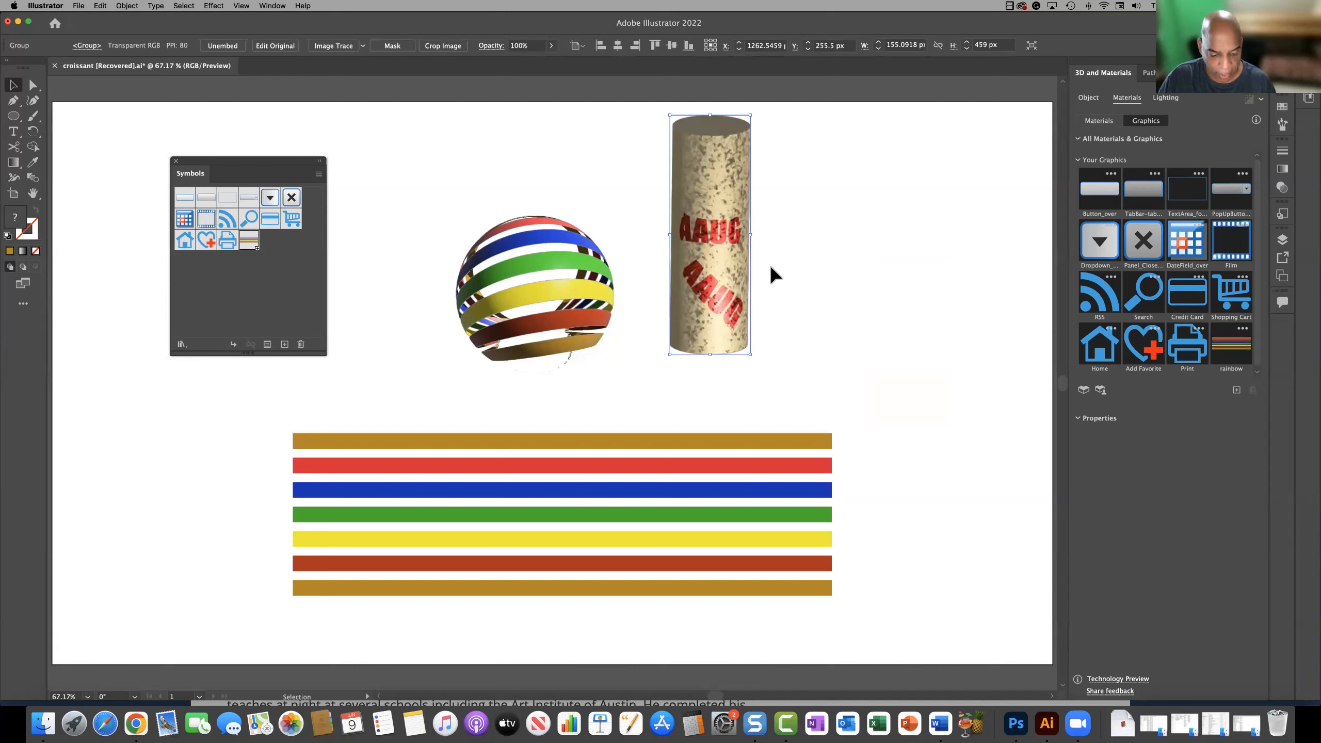
drag(720, 270, 912, 290)
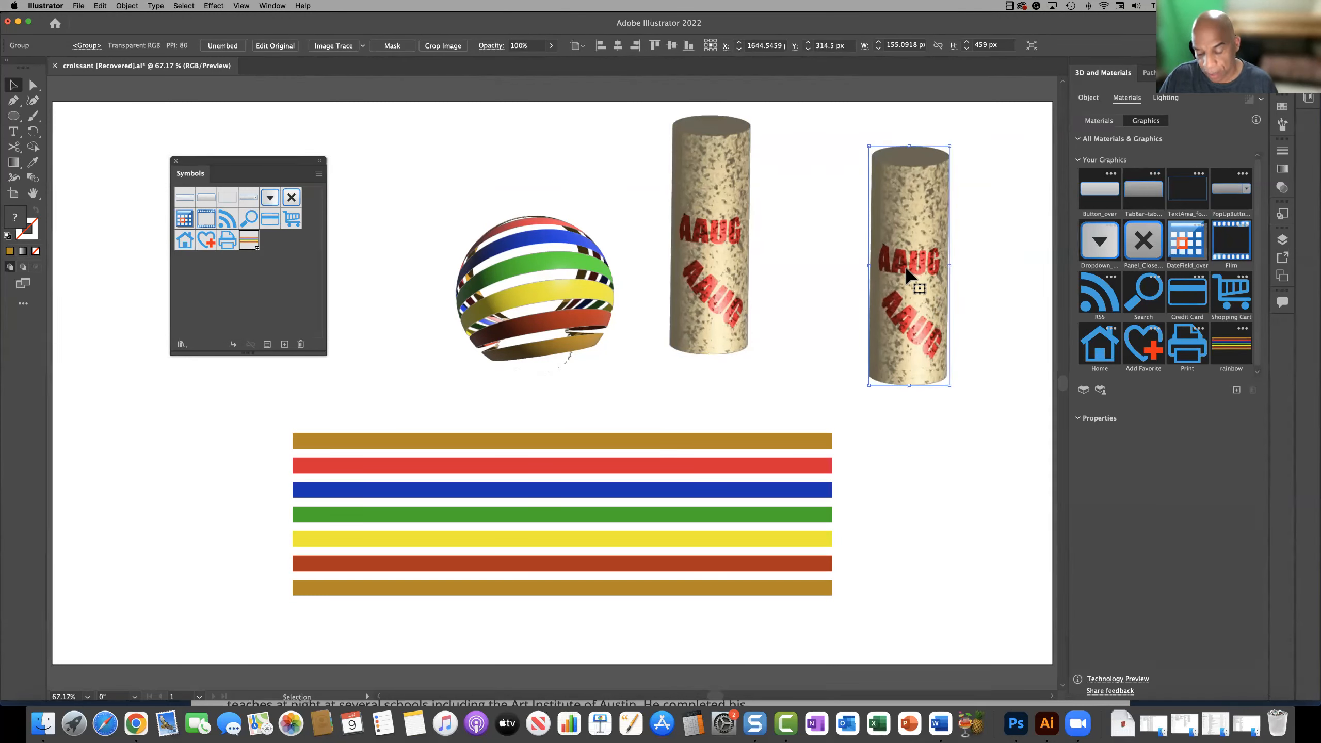
key(Delete)
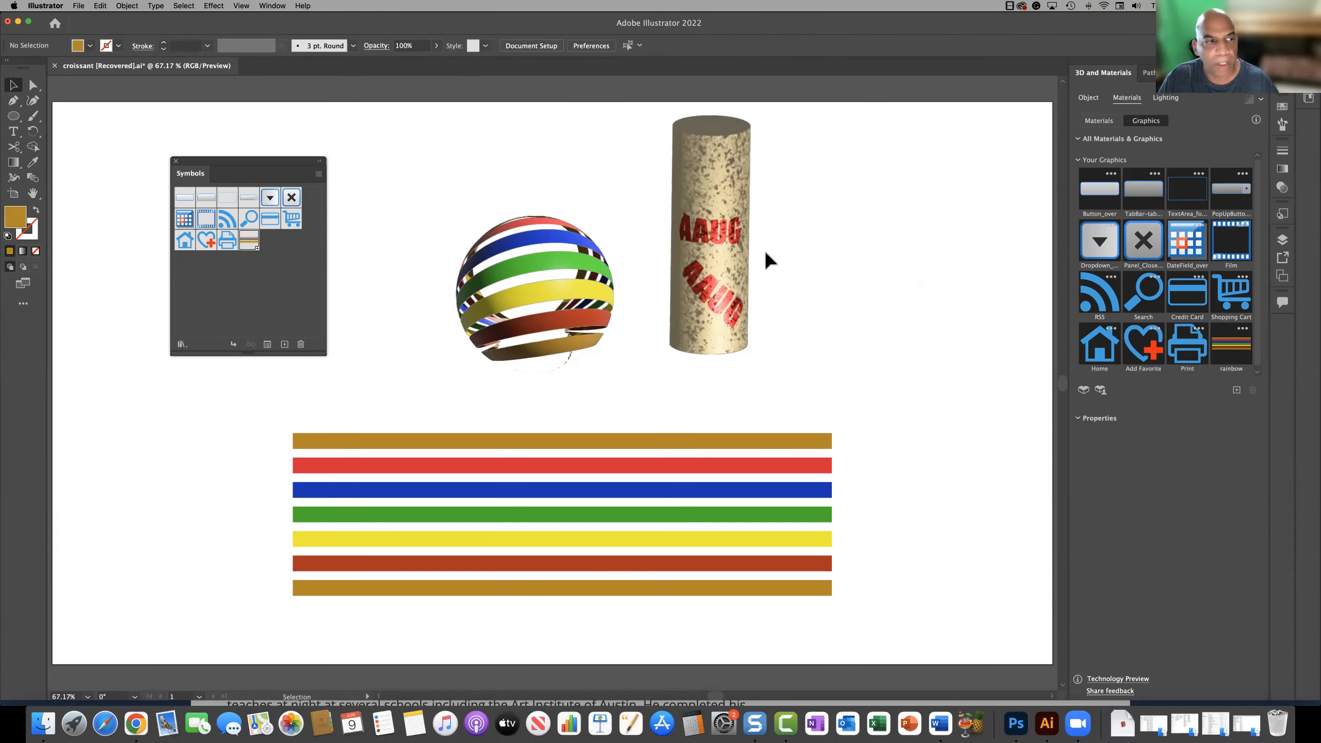
- Draw a circle about 141 px across to the right of the cylinder and extrude it with the Top rotation preset
click(13, 115)
drag(824, 203, 902, 263)
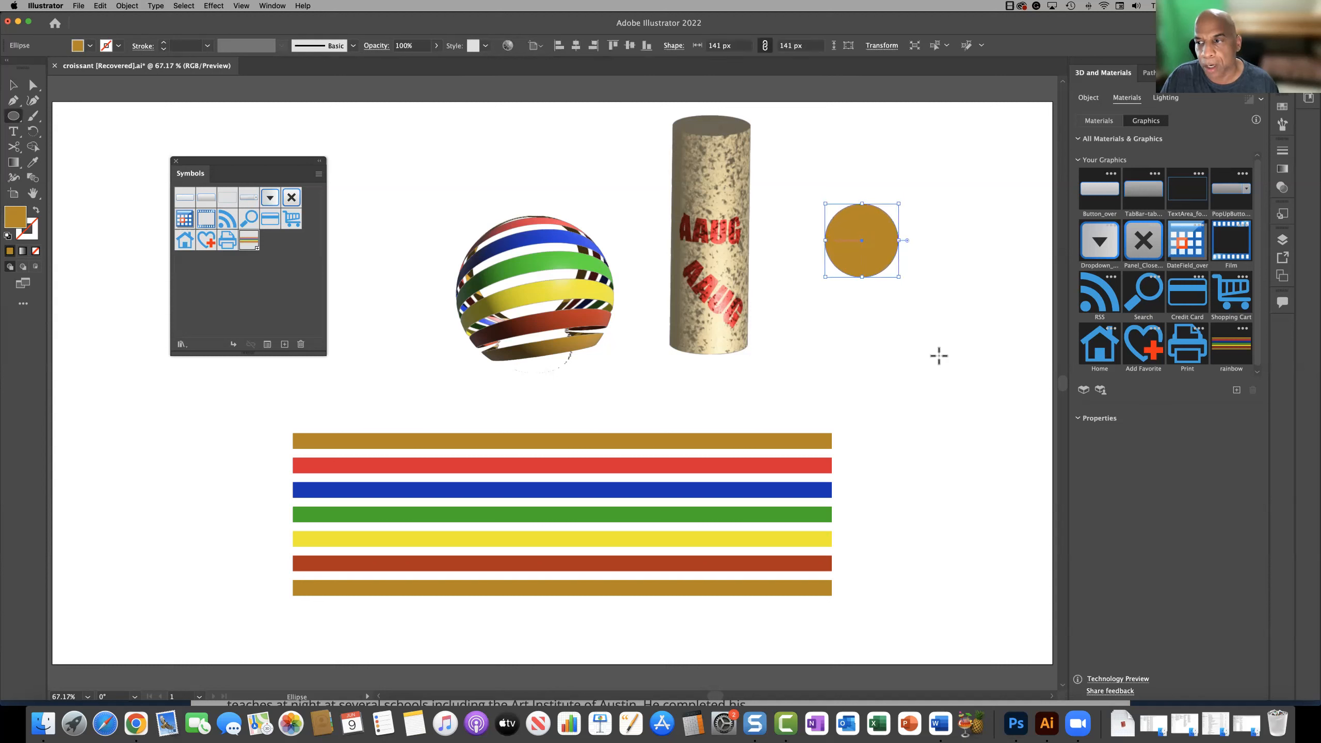
click(1090, 99)
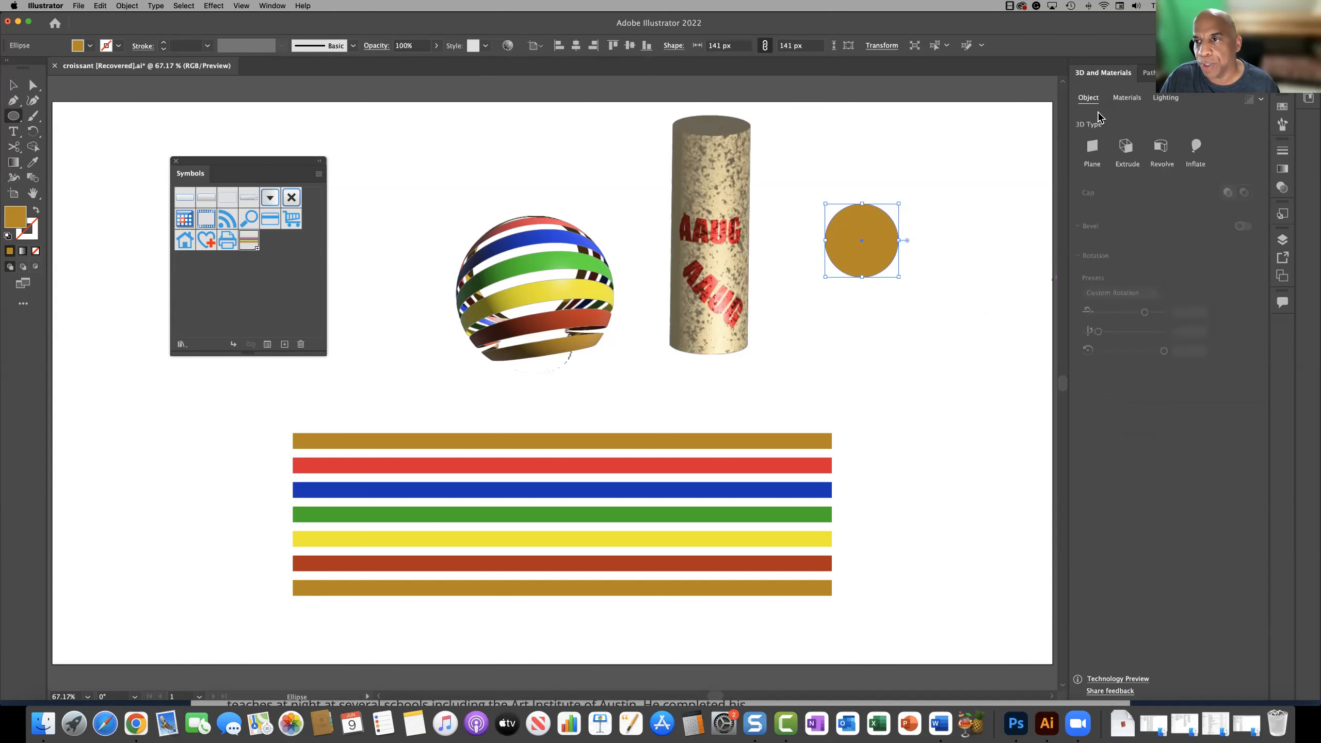
click(1126, 147)
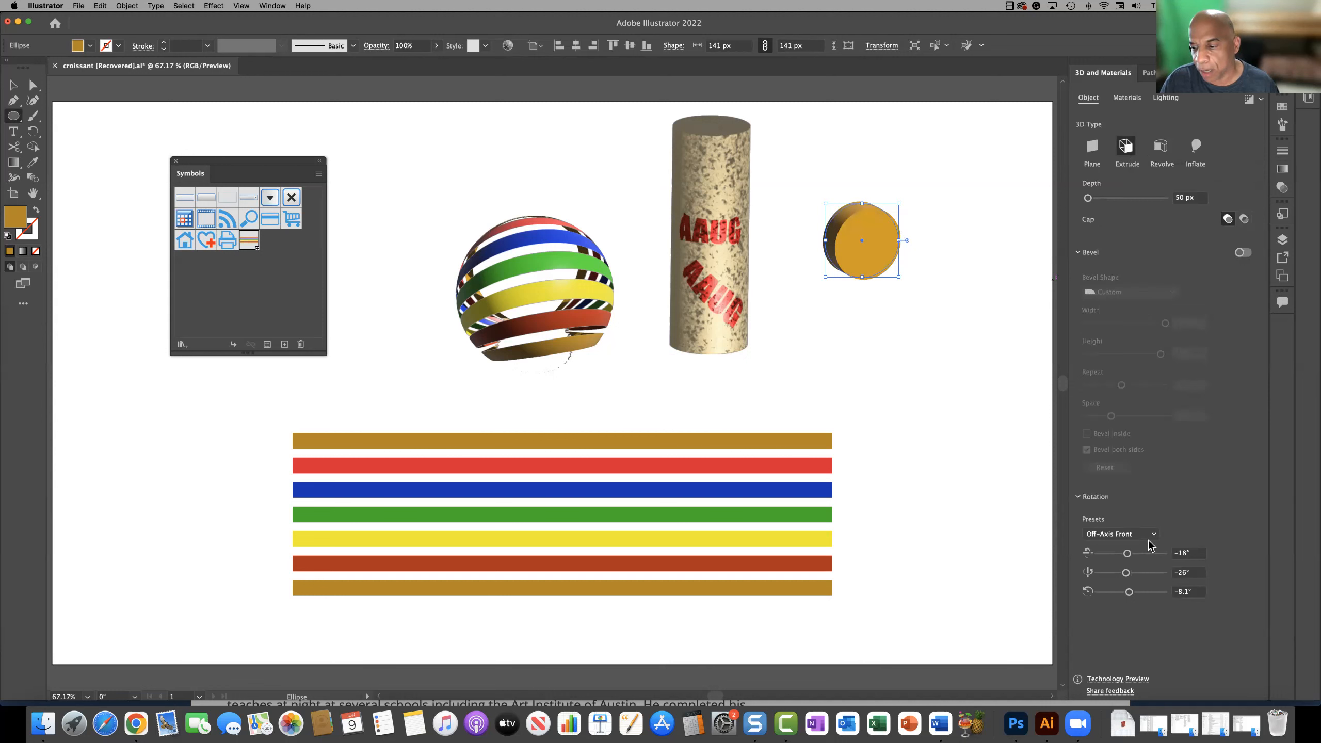
click(1149, 536)
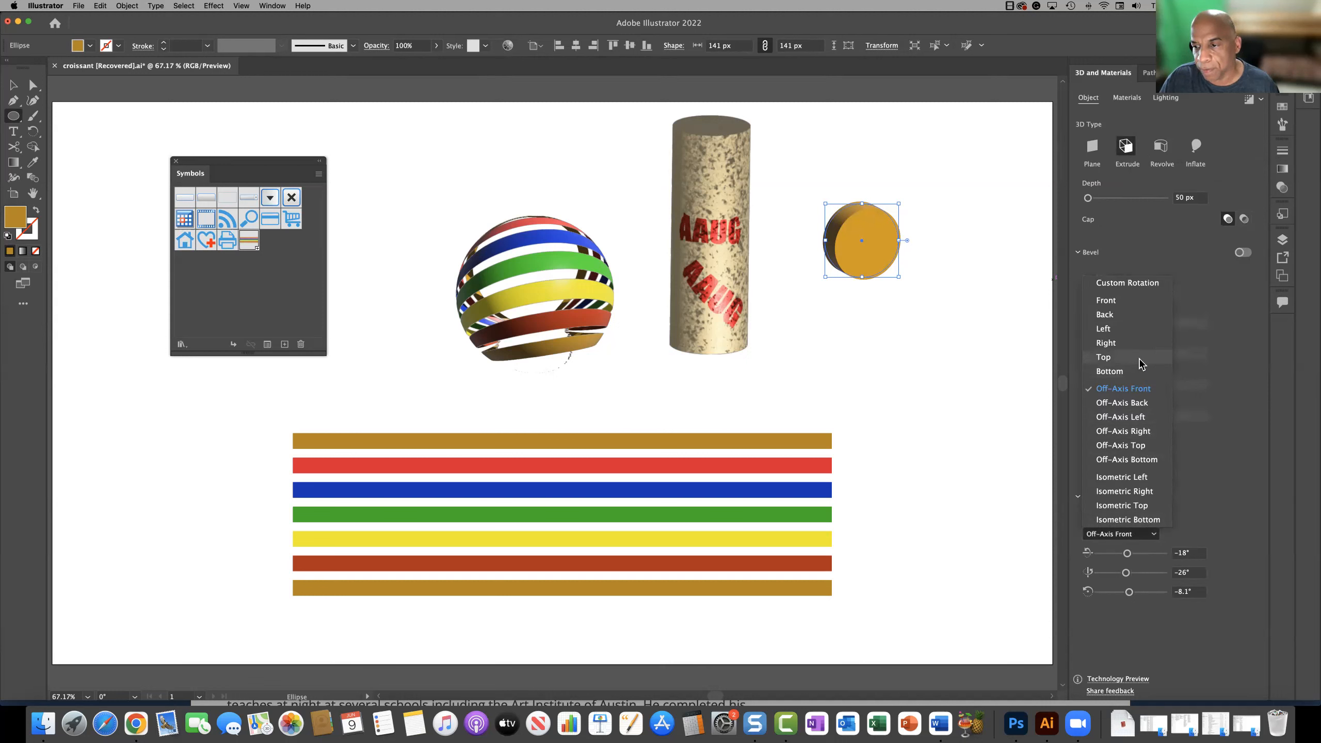
click(1103, 358)
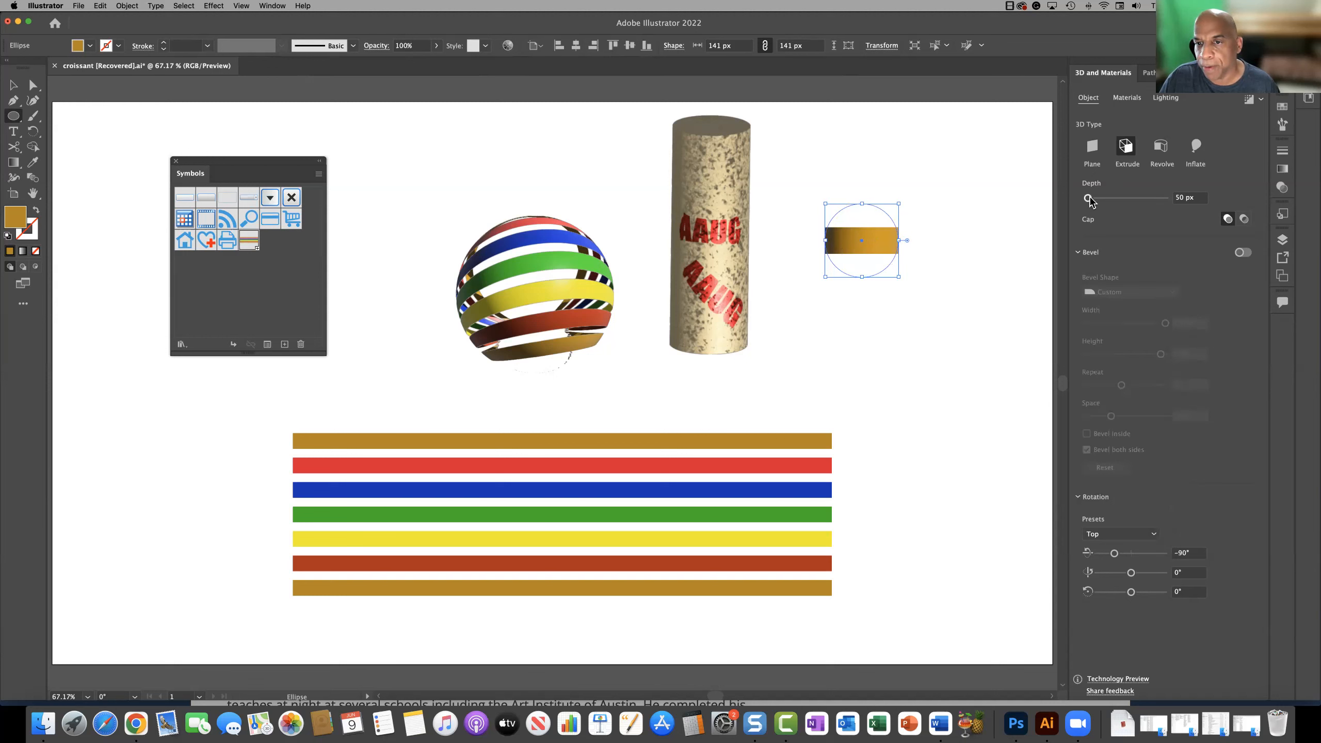
- Increase the new cylinder's extrusion depth to about 448 px and tilt it so its upper cap shows
drag(1088, 200, 1105, 199)
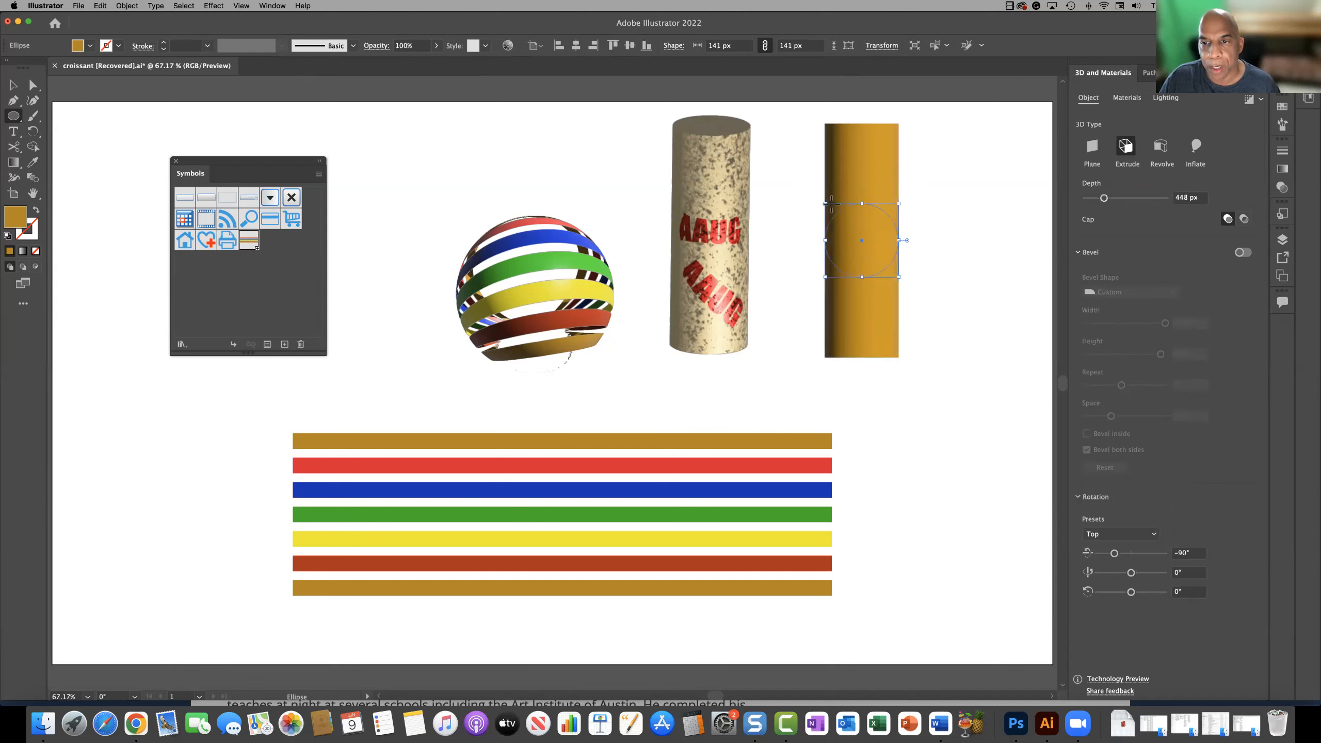
key(v)
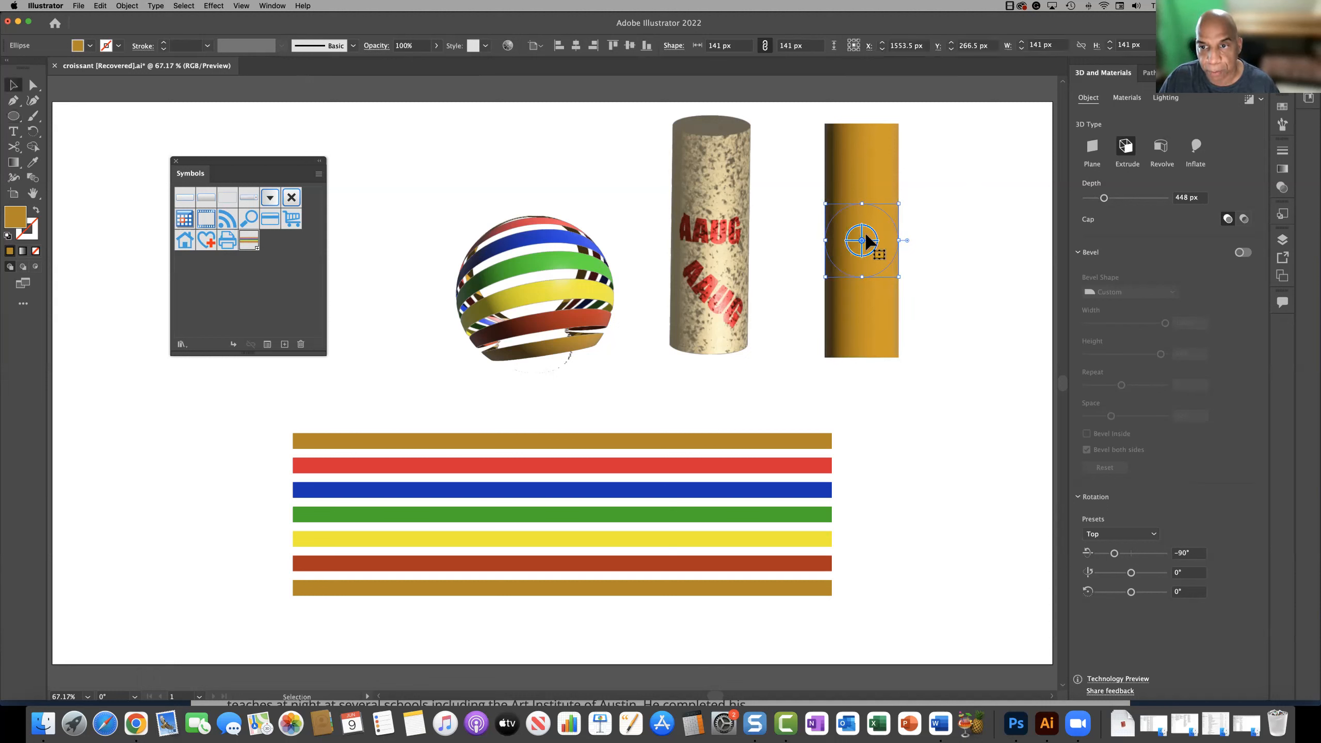
drag(862, 239, 864, 269)
- Apply the rainbow graphic from the graphics library to the new extruded cylinder
click(1127, 98)
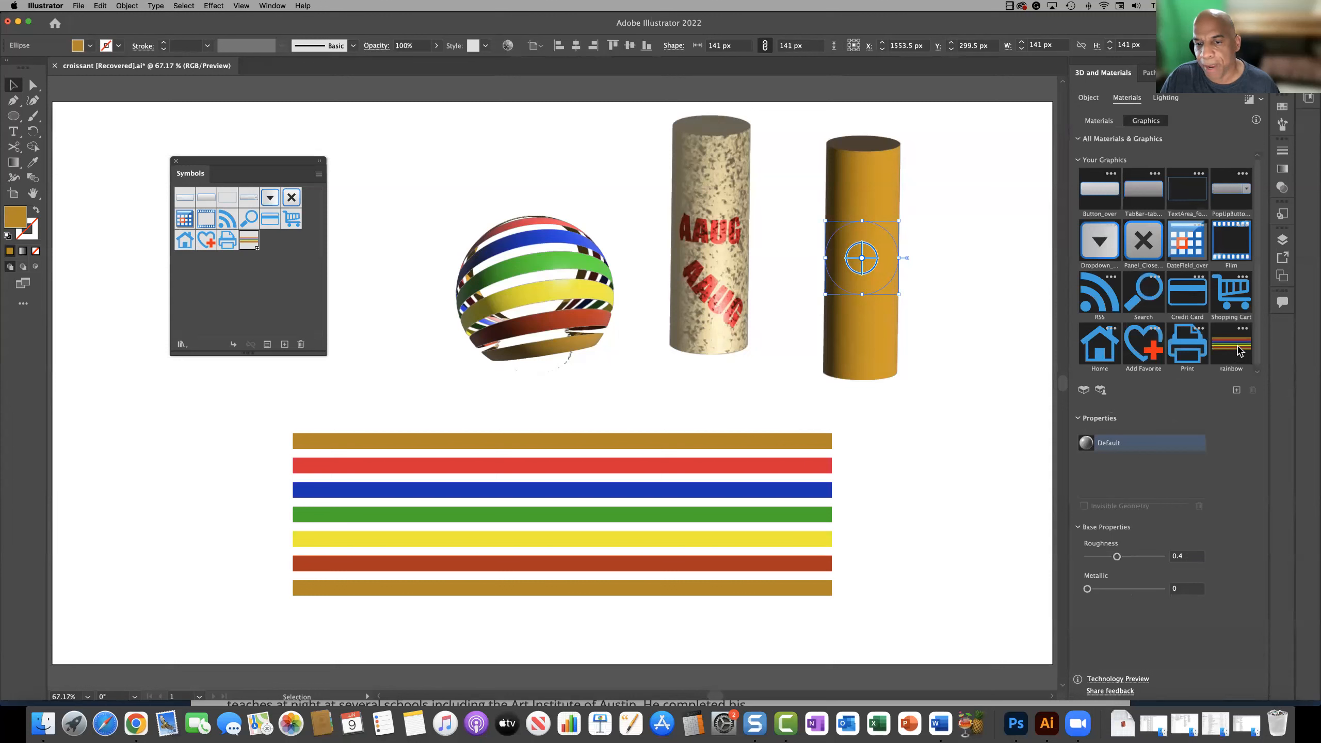
drag(1215, 354, 889, 325)
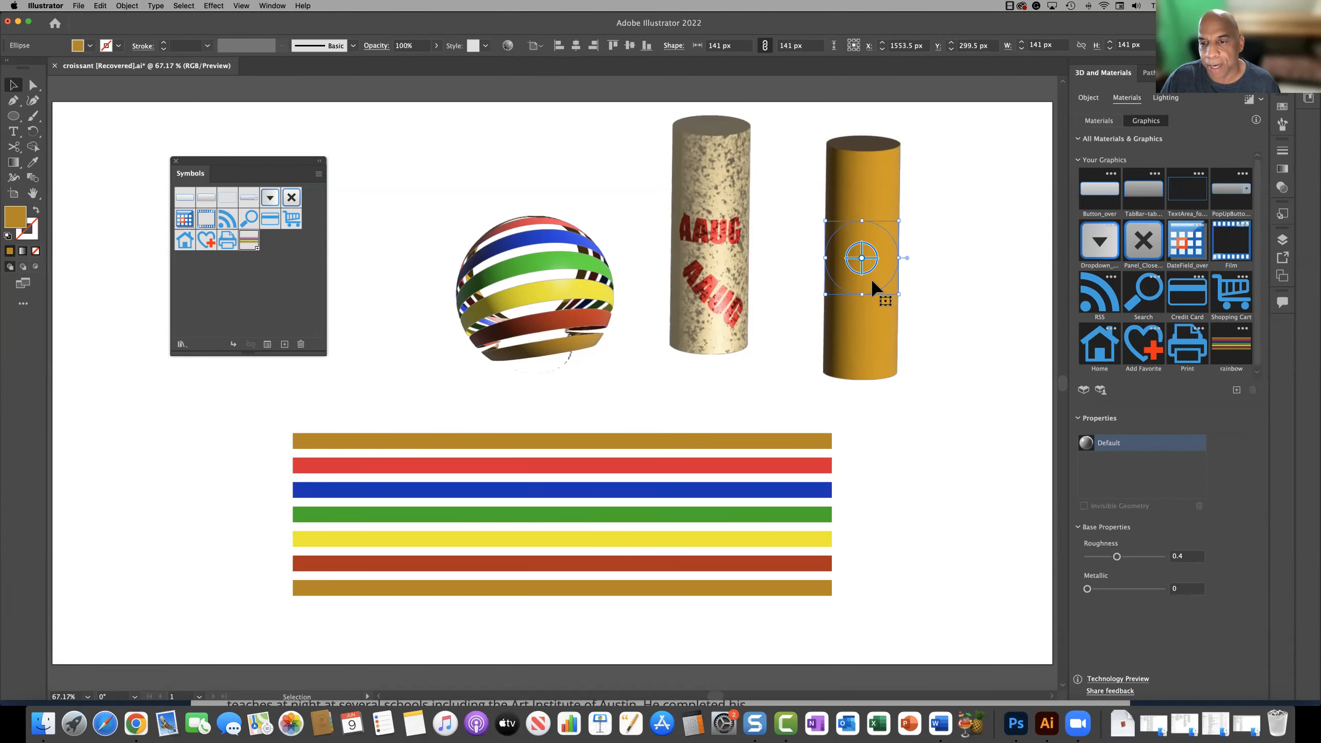
click(1233, 355)
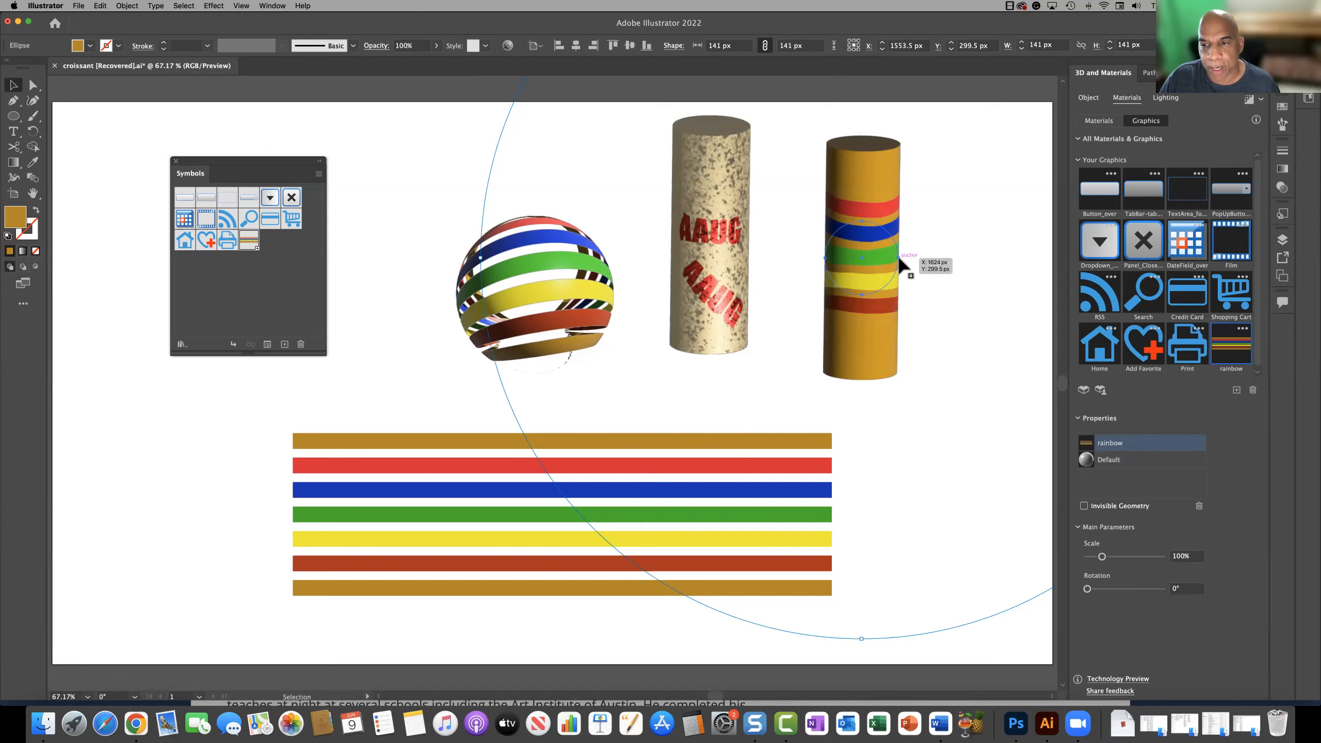
- Rotate the rainbow graphic into diagonal stripes and reposition it at about 163% scale so it covers the whole cylinder
drag(954, 276, 857, 310)
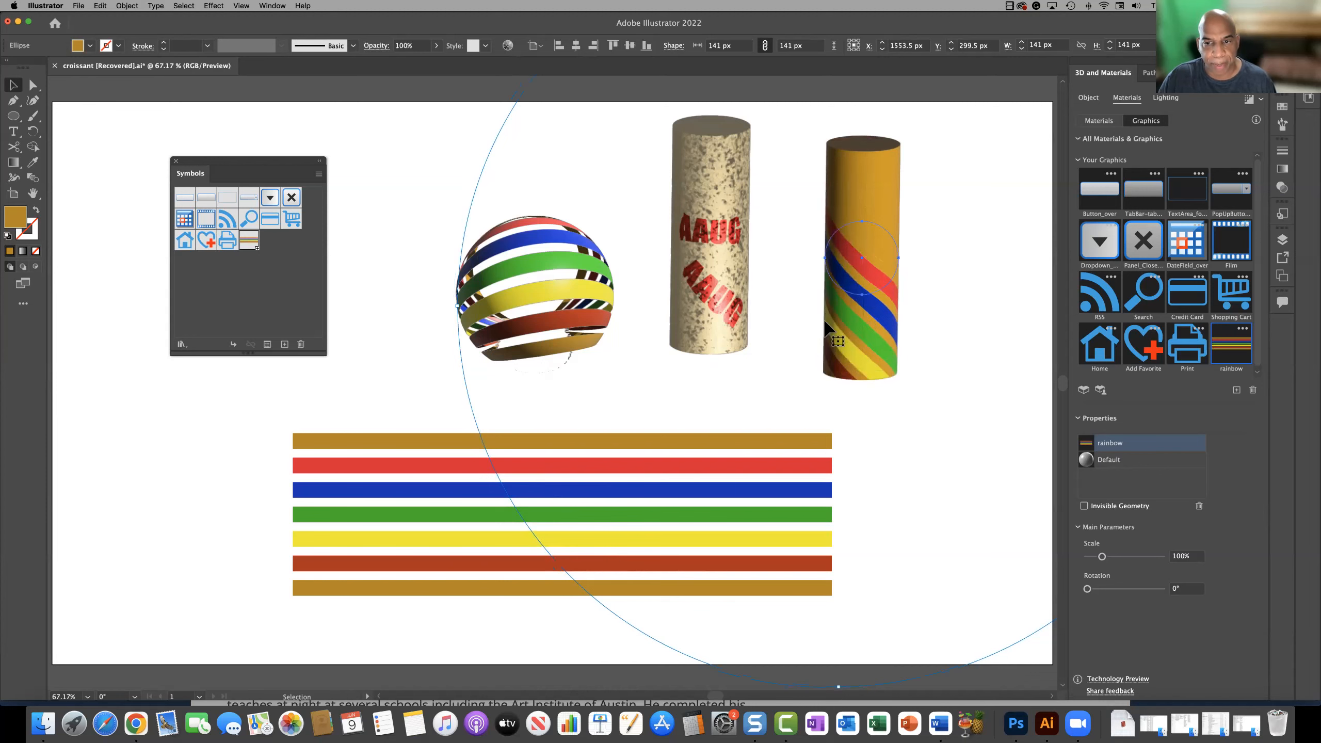
scroll(814, 320, up, 2)
scroll(758, 307, up, 2)
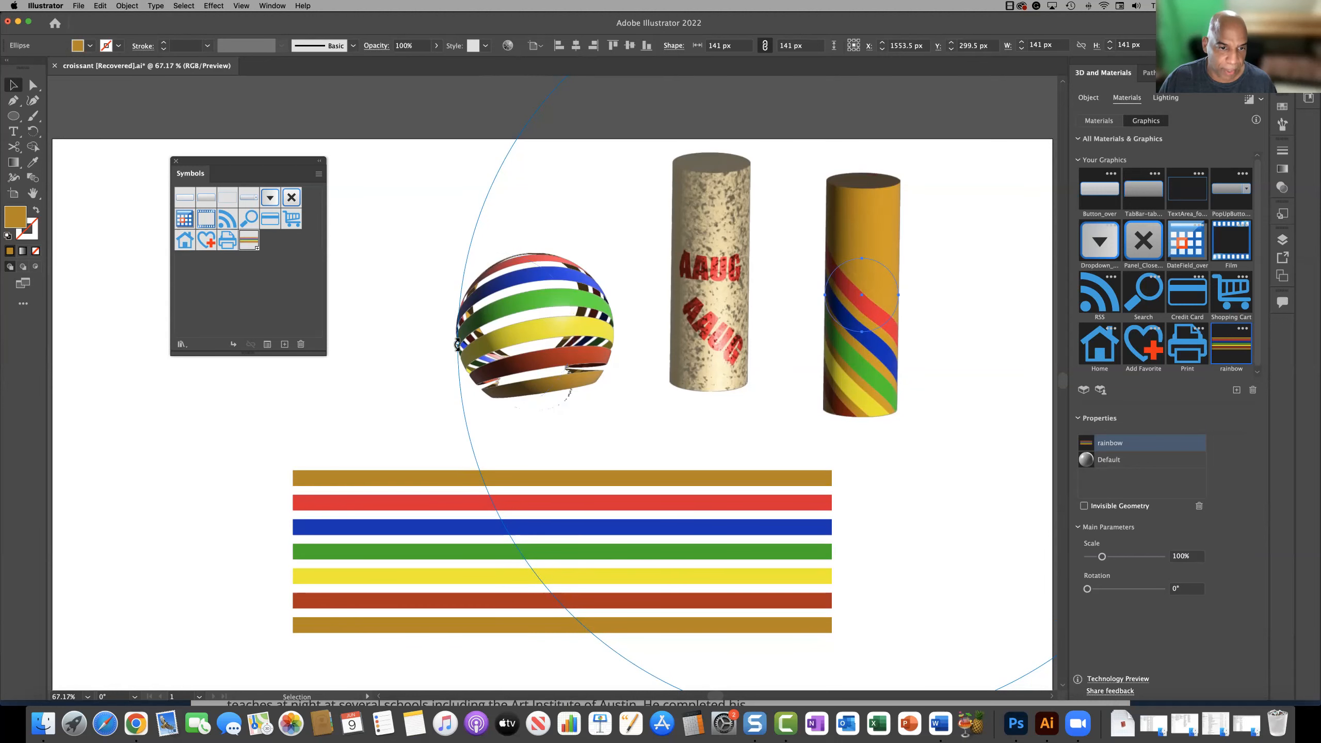
drag(457, 347, 221, 352)
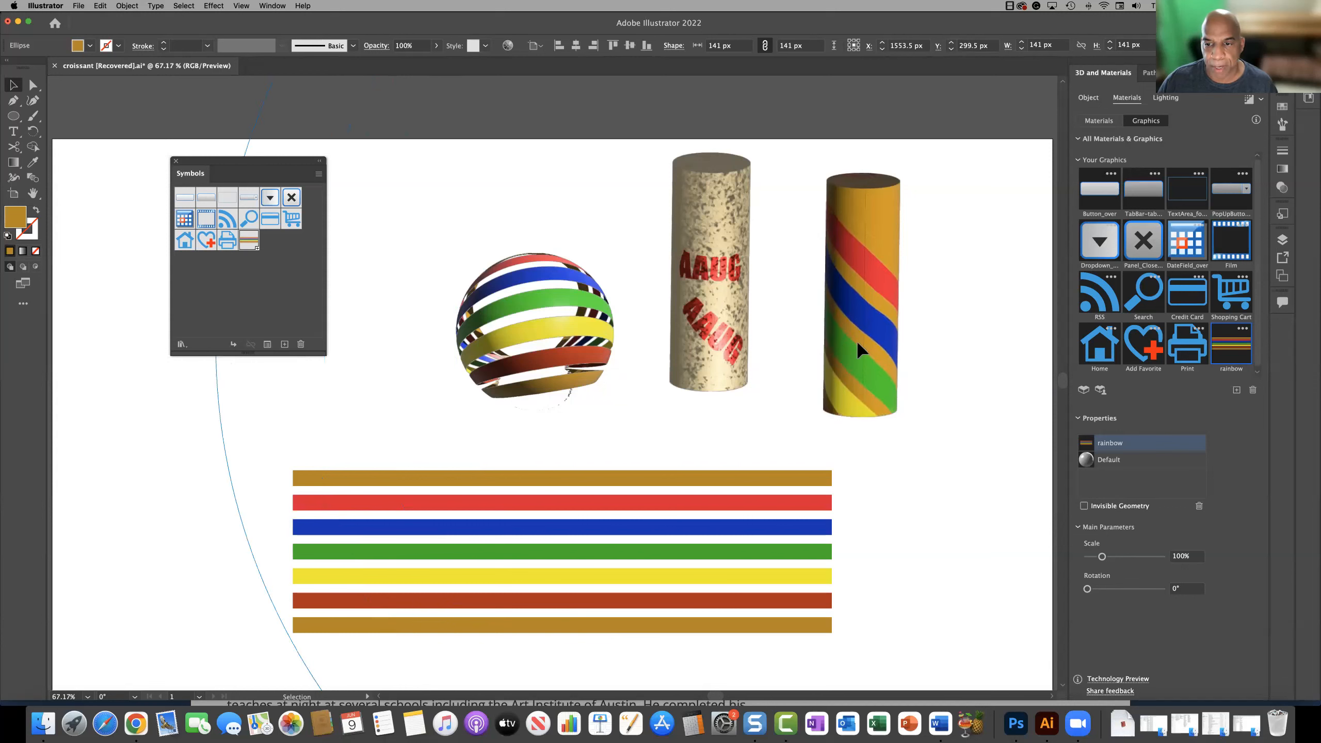
drag(862, 323, 864, 299)
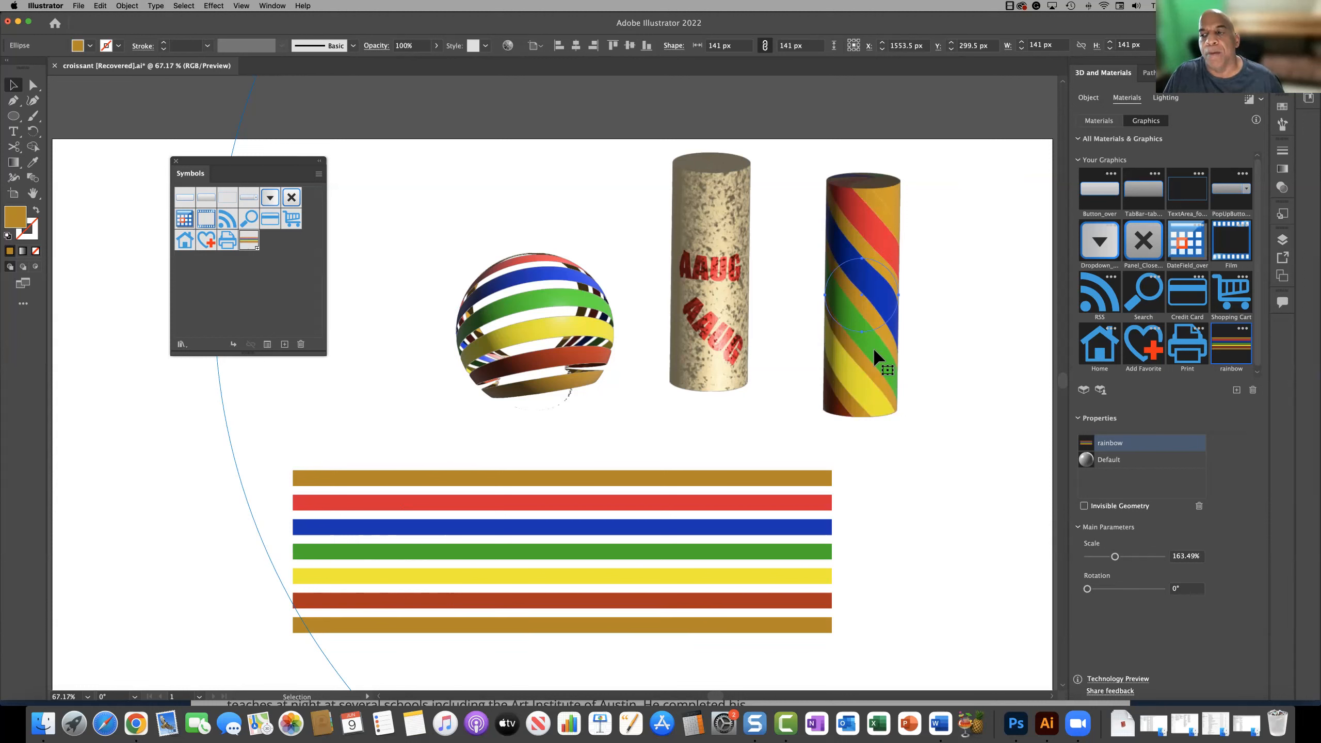
- Make the cylinder's geometry invisible and turn the remaining stripes to a gentler diagonal, toggling the geometry to compare
click(1084, 506)
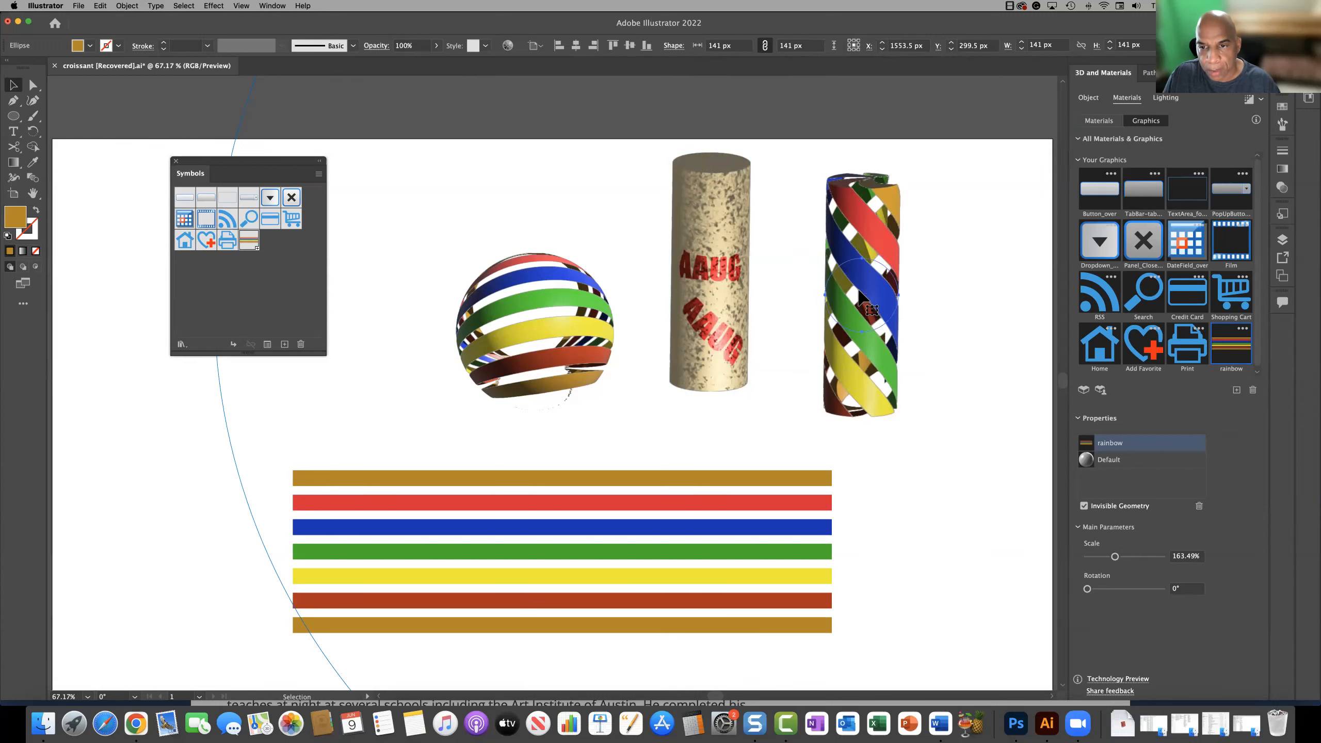
drag(838, 236, 856, 182)
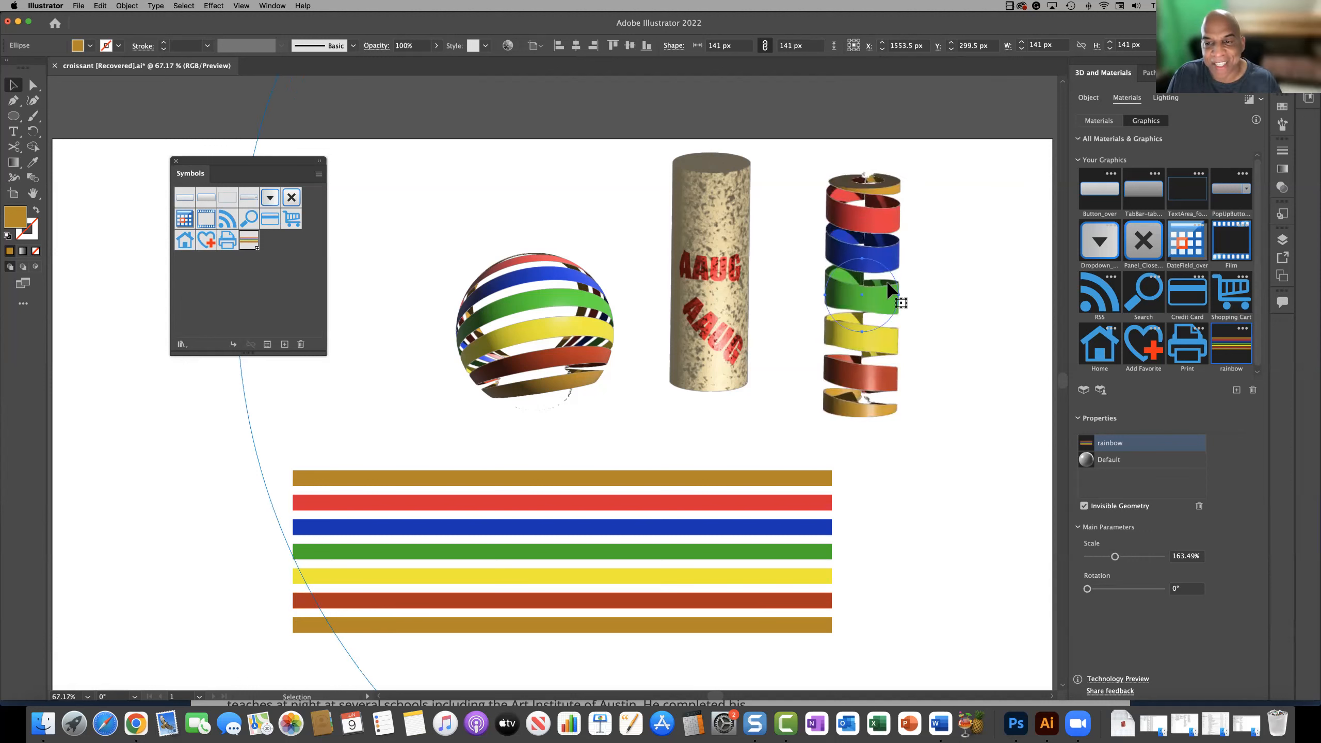
mouse_move(939, 298)
mouse_down()
mouse_move(863, 299)
mouse_move(888, 301)
mouse_up()
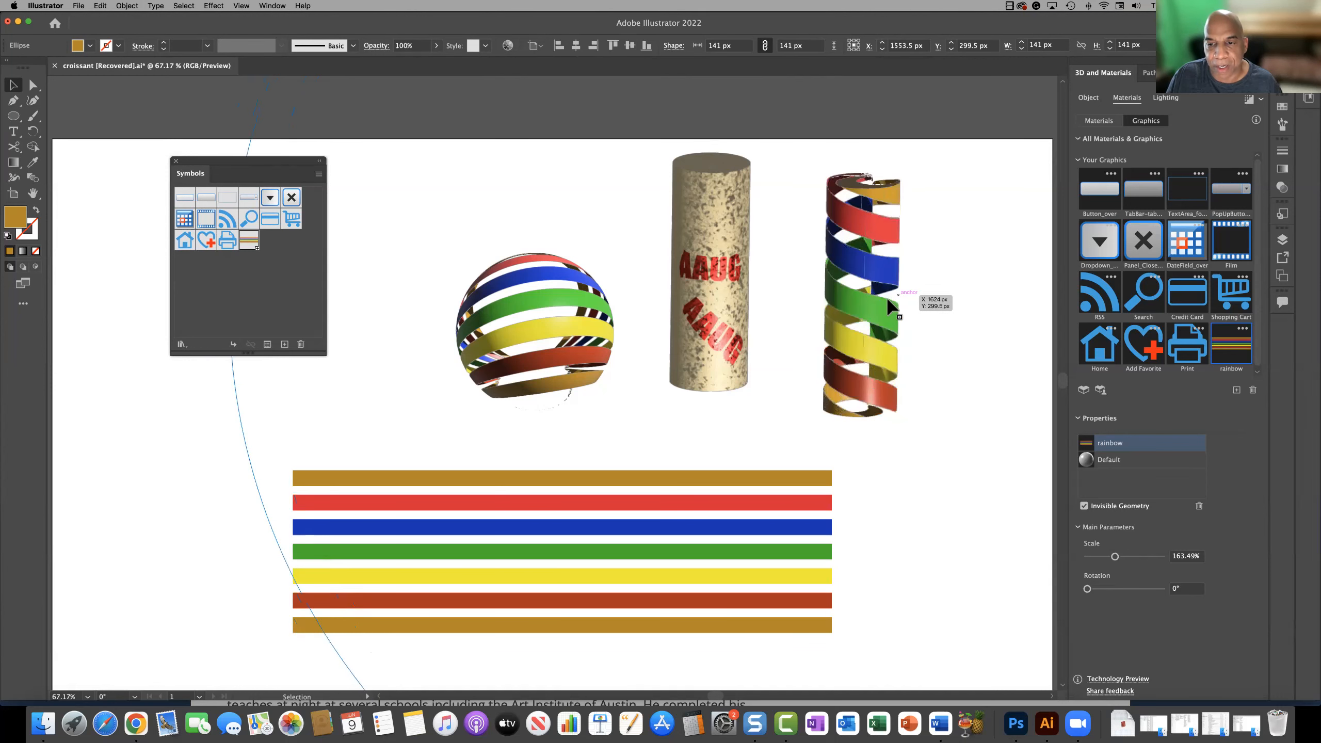
drag(889, 300, 889, 300)
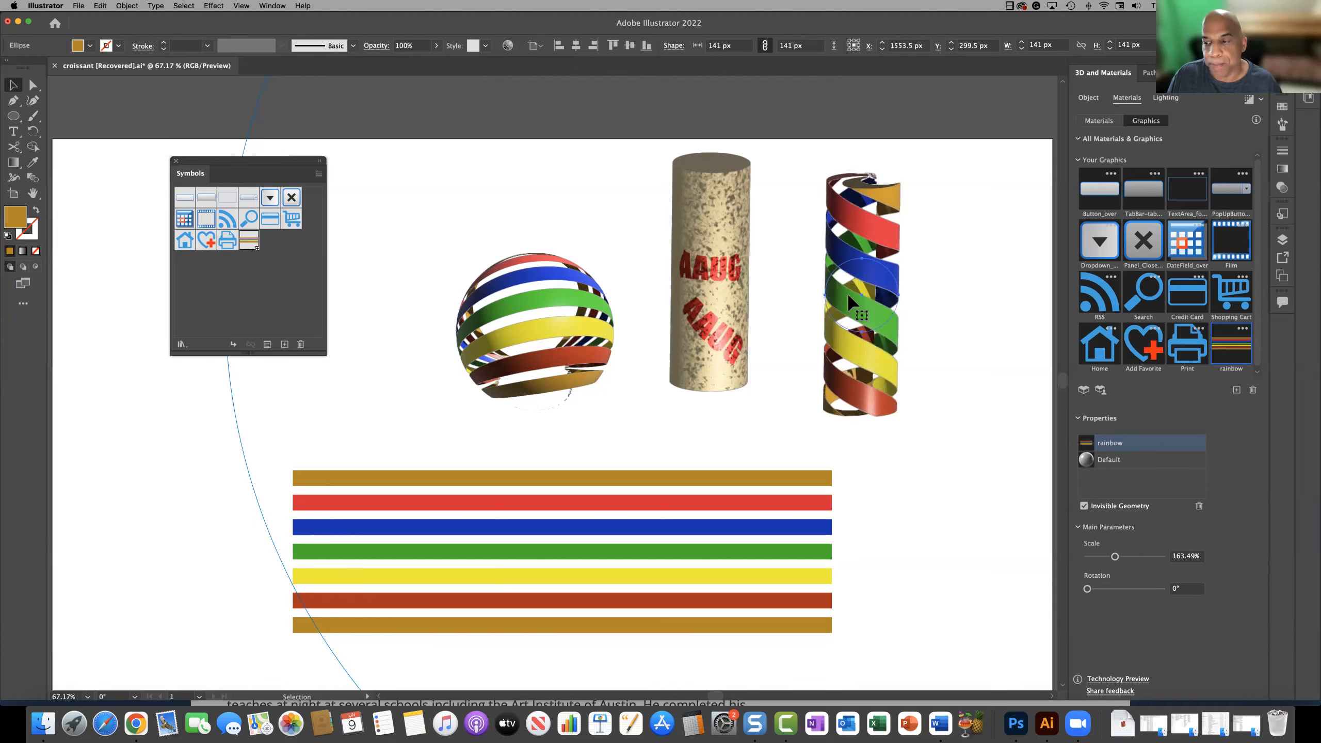
click(1083, 506)
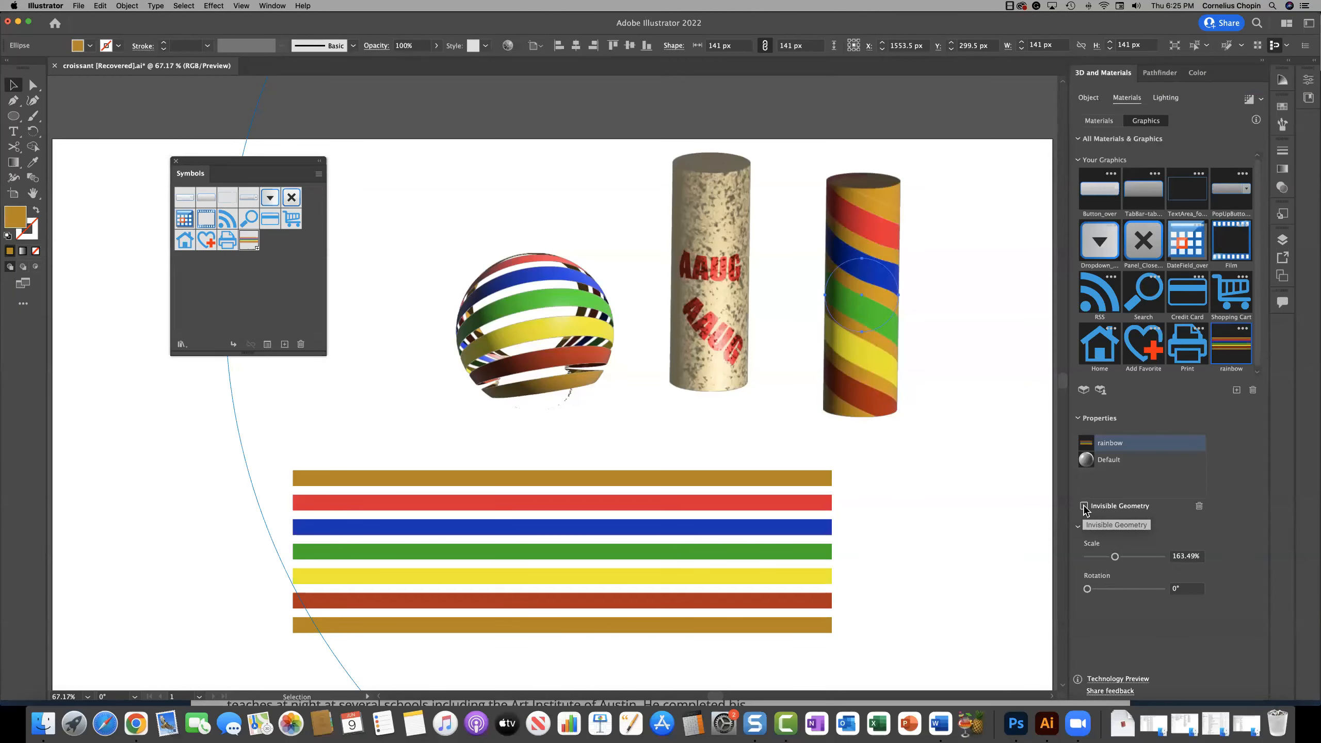
click(1083, 506)
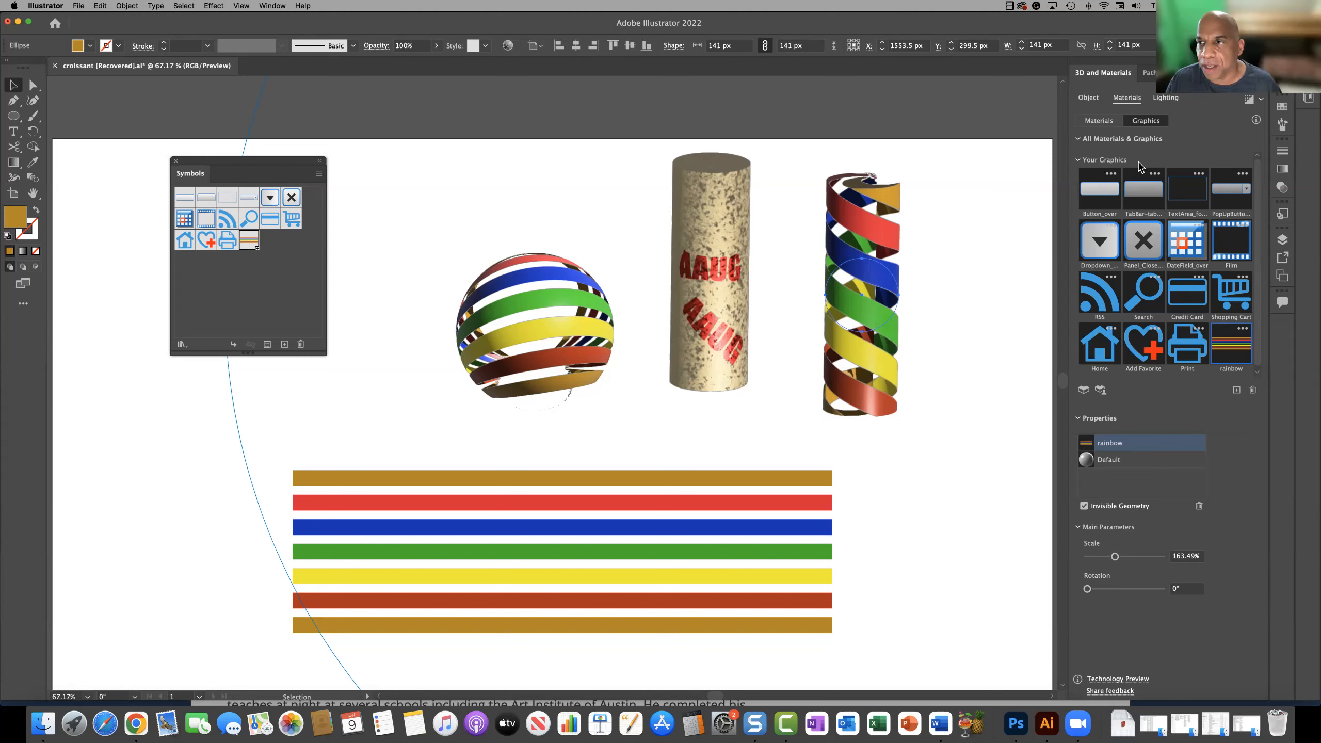
- Open the lighting settings for the striped cylinder and widen the 3D and Materials panel
click(1160, 98)
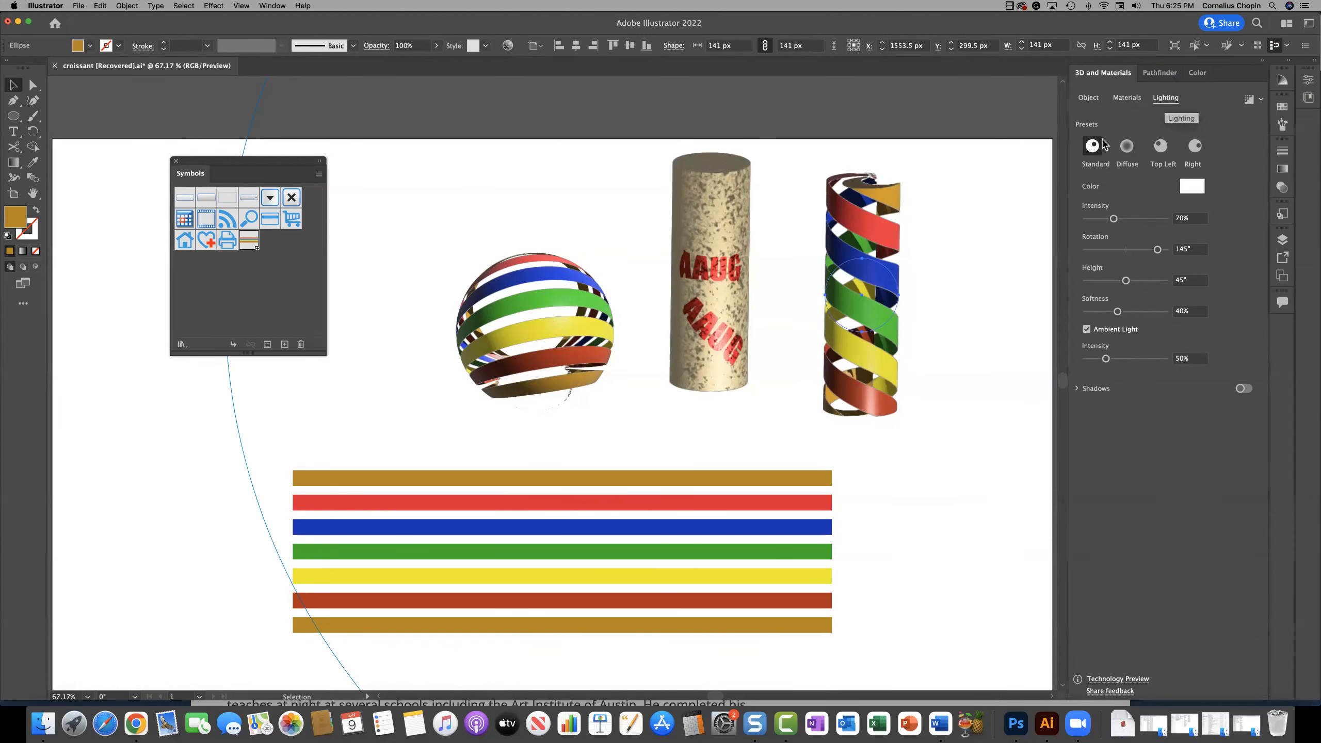
drag(1064, 149, 1025, 149)
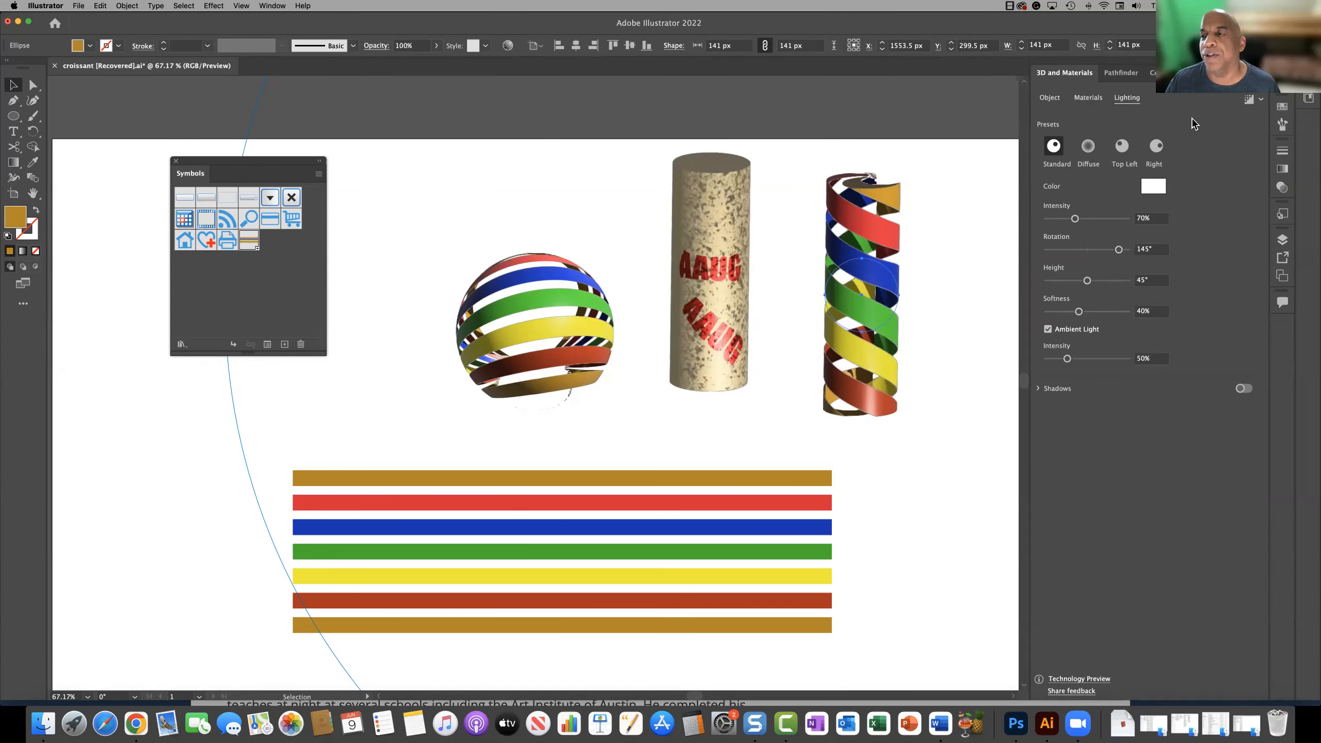
click(78, 6)
mouse_move(61, 8)
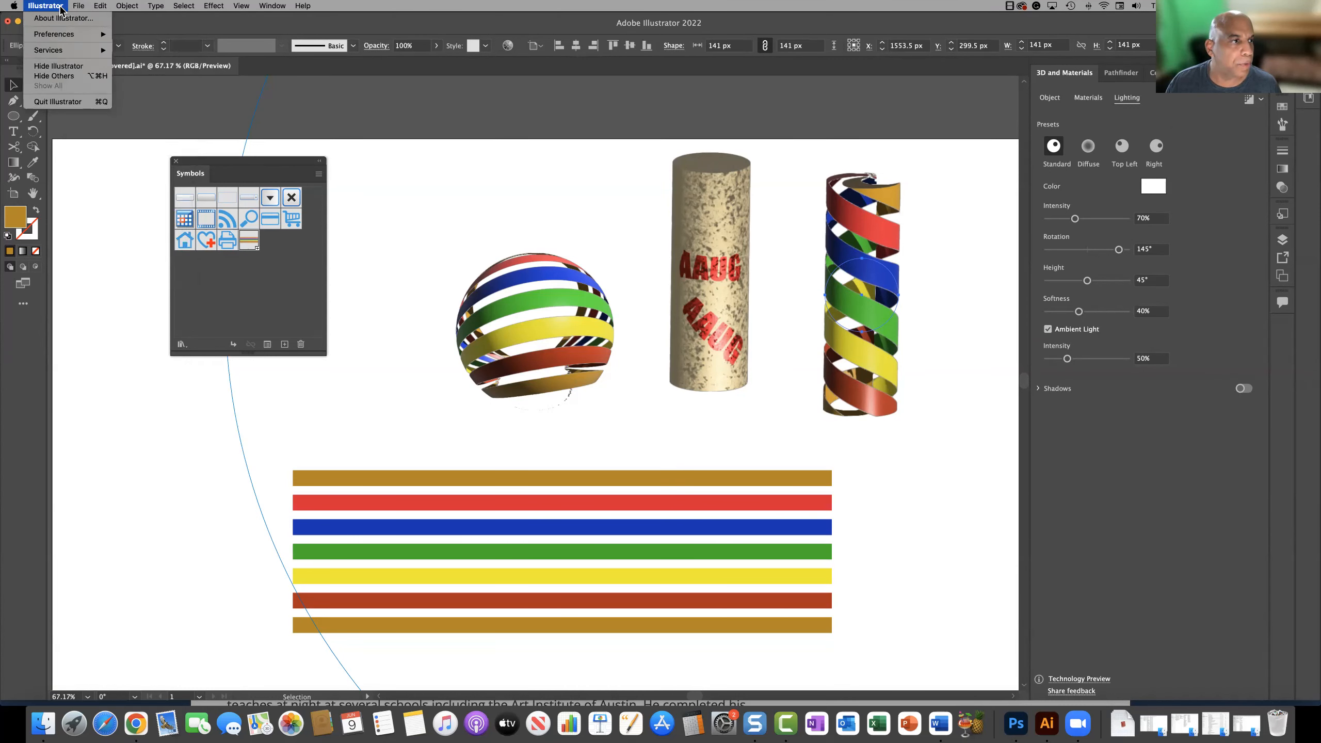
mouse_move(17, 13)
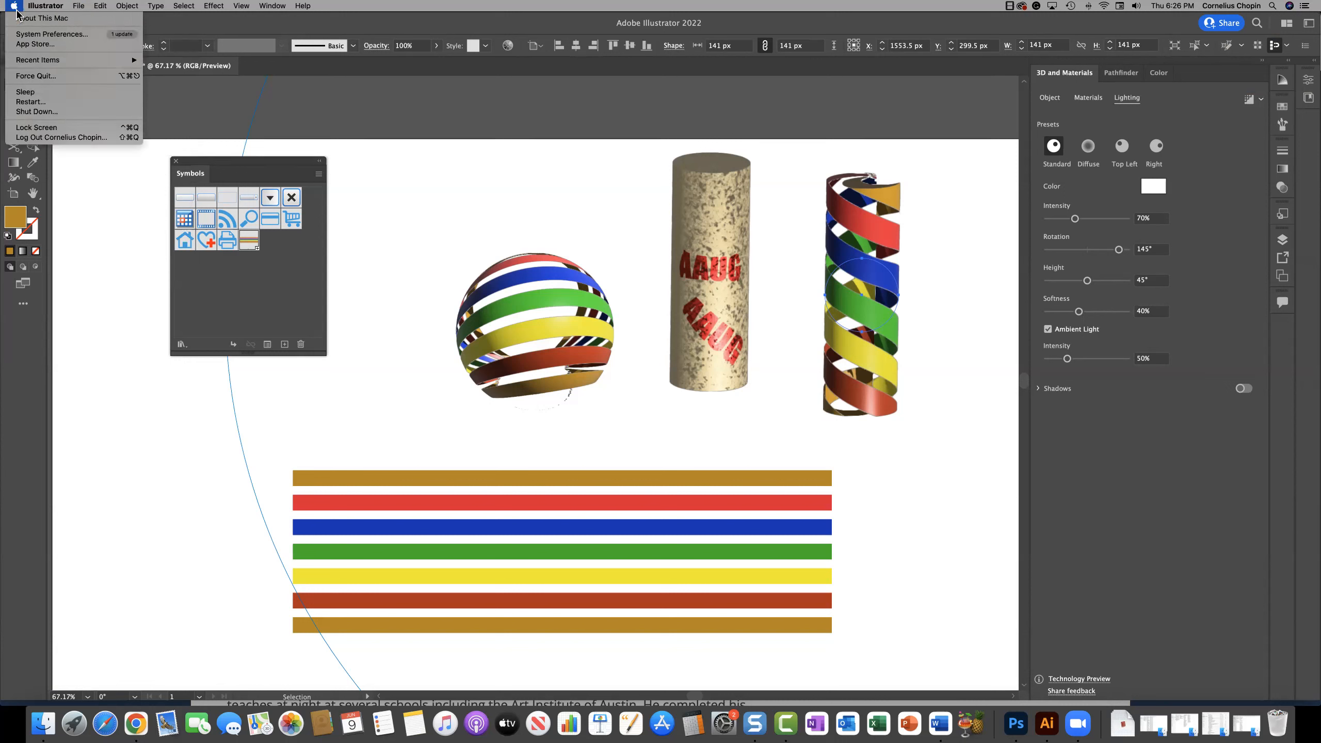
click(885, 243)
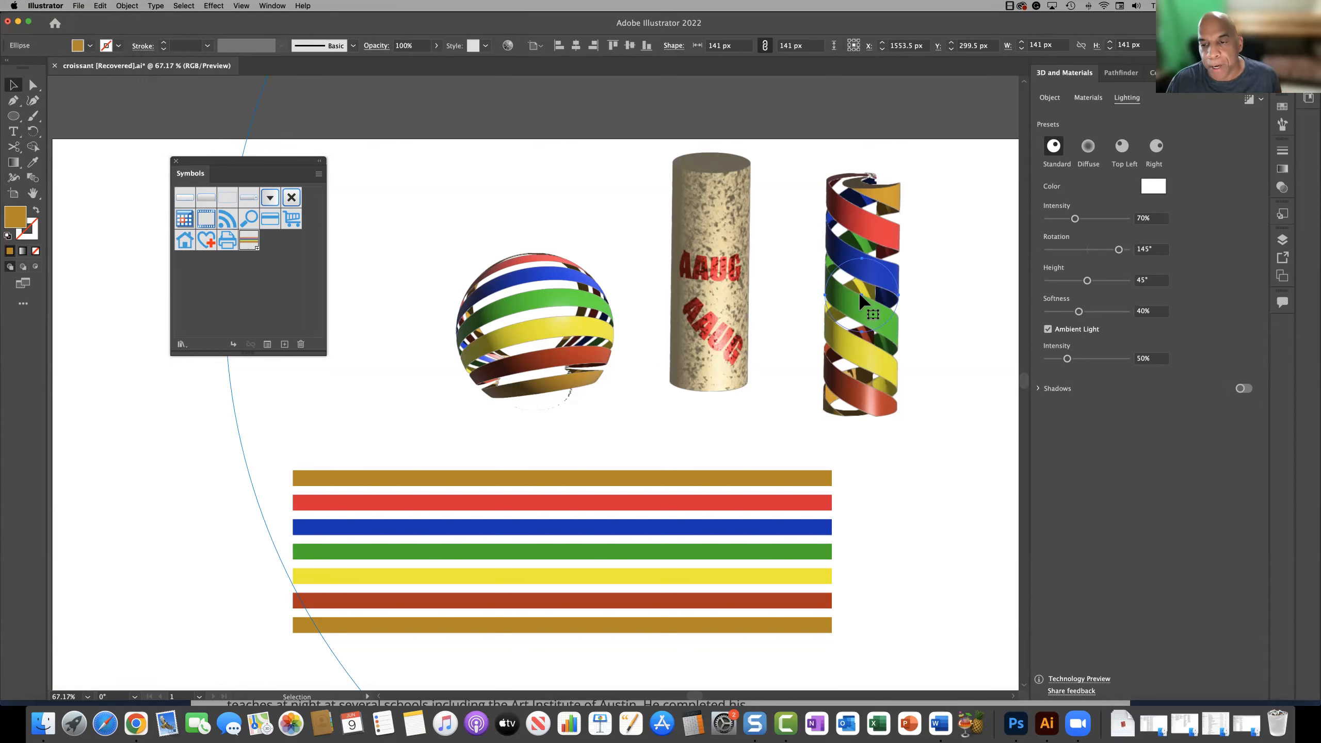
- Shift the stripes slightly down the cylinder and try the Diffuse, Top Left and Right lighting presets, returning to Standard
drag(859, 311, 860, 319)
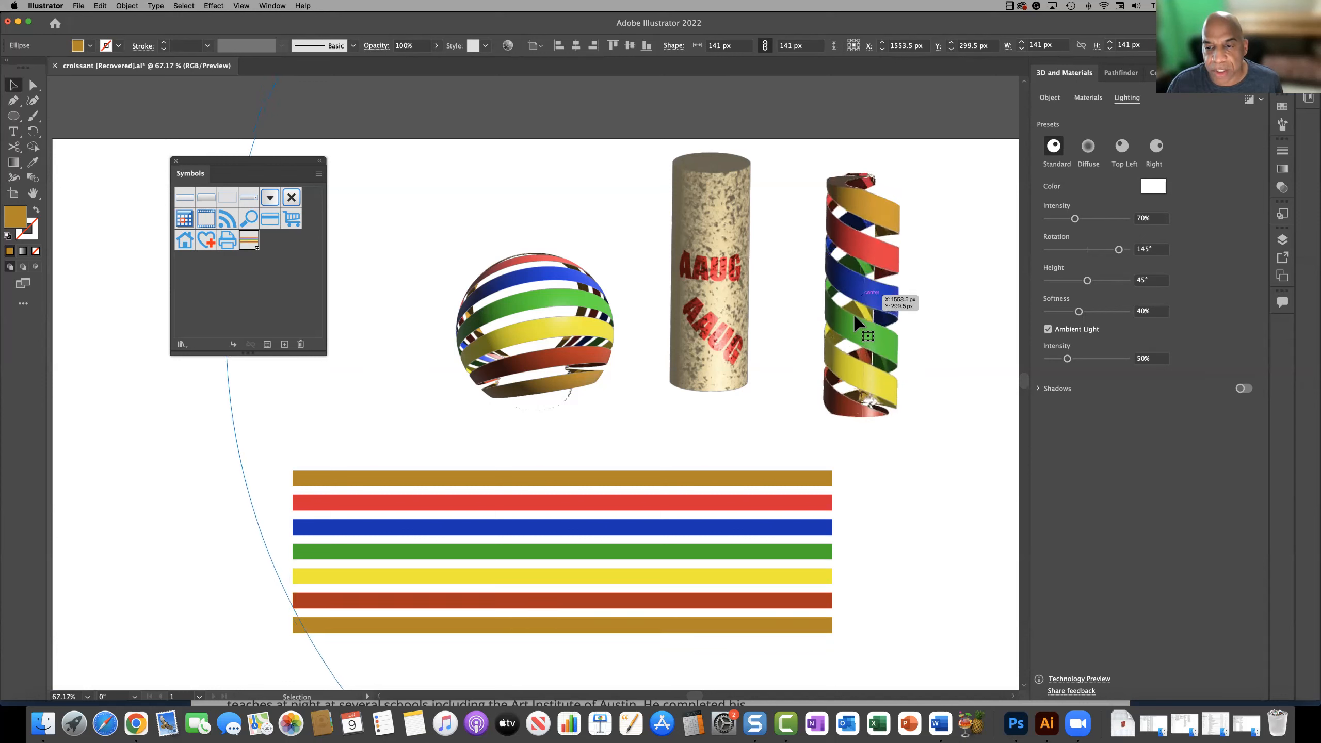
click(1085, 151)
click(1117, 153)
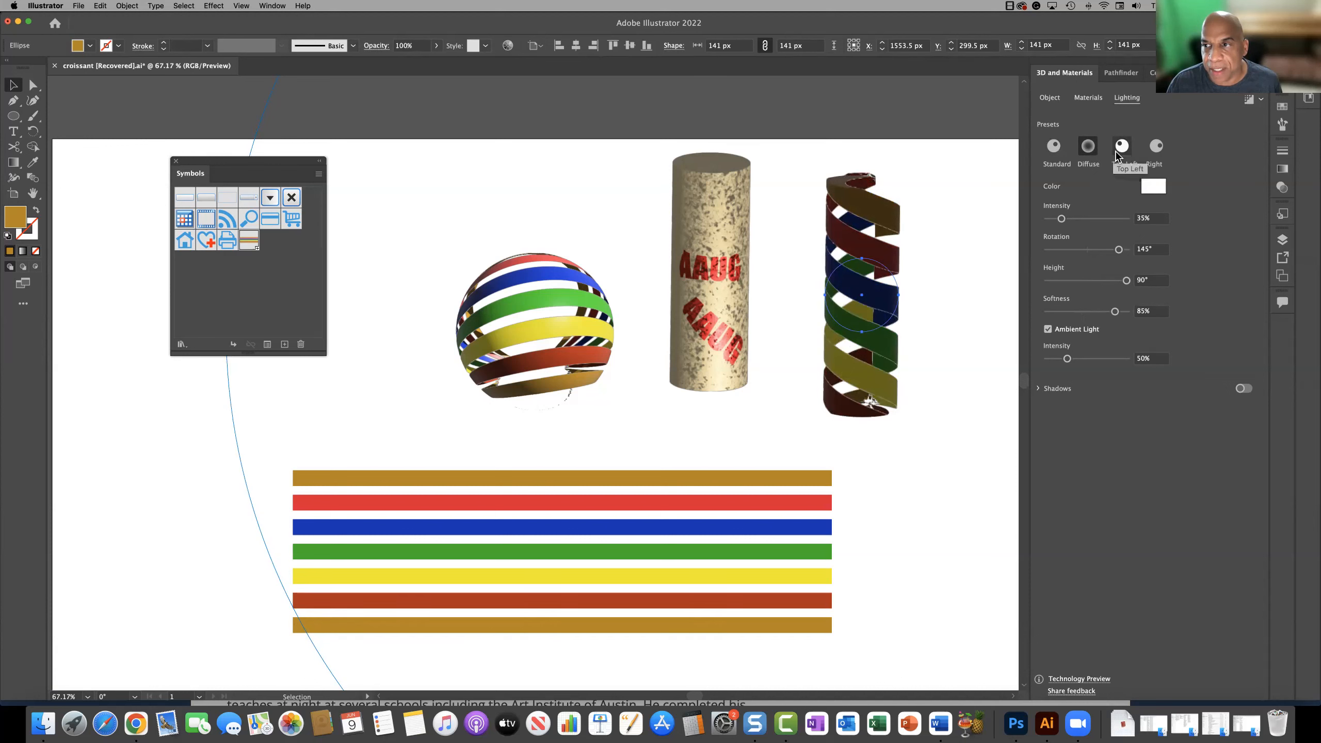
click(1149, 155)
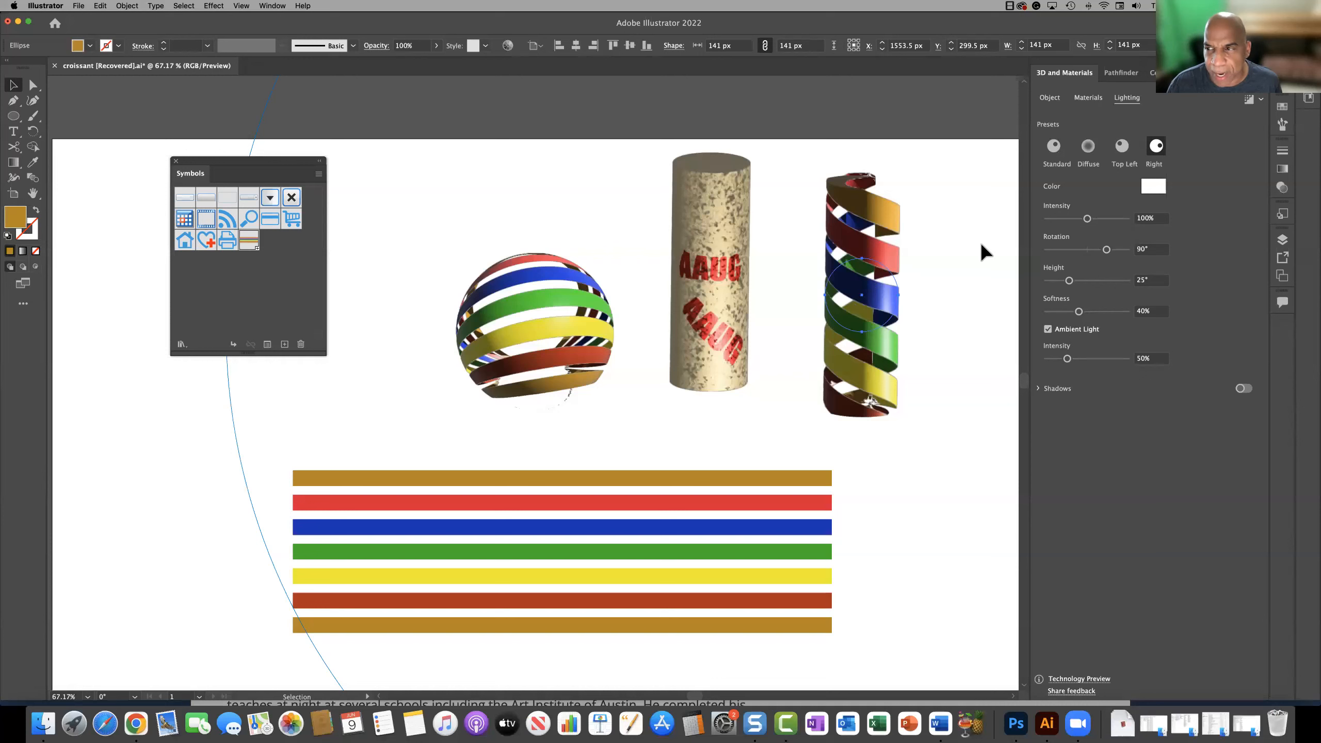
click(1050, 151)
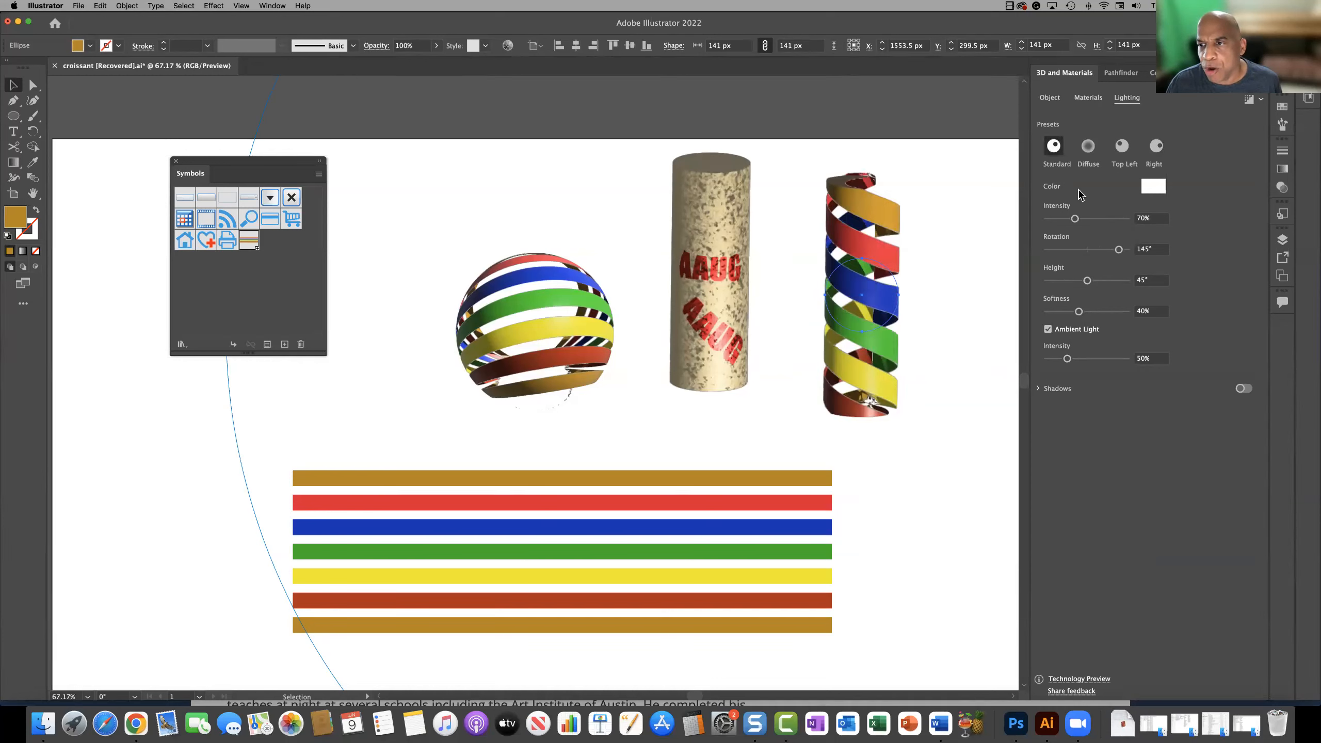
- Set the light's intensity to about 165%, its rotation to 69° and its softness to 48%
drag(1075, 223, 1102, 260)
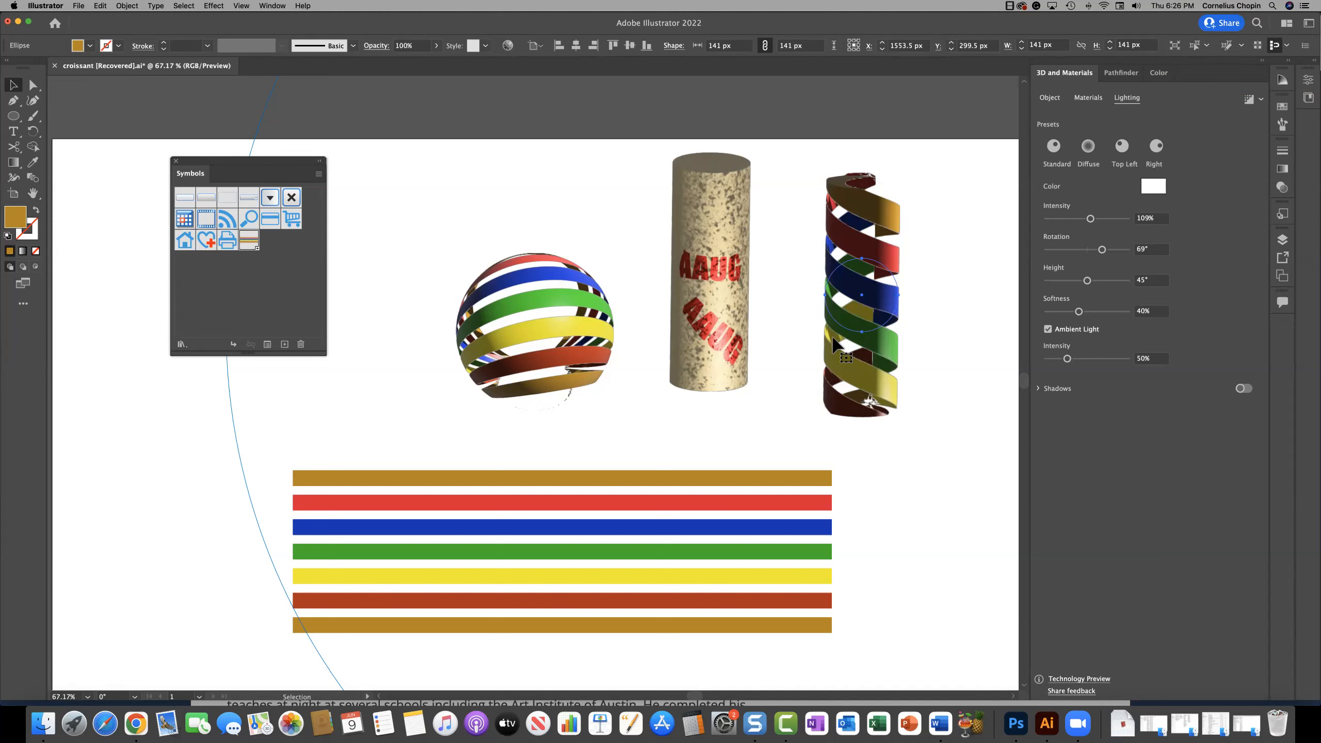
mouse_move(1075, 314)
mouse_down()
mouse_move(1111, 322)
mouse_move(1059, 322)
mouse_move(1085, 311)
mouse_up()
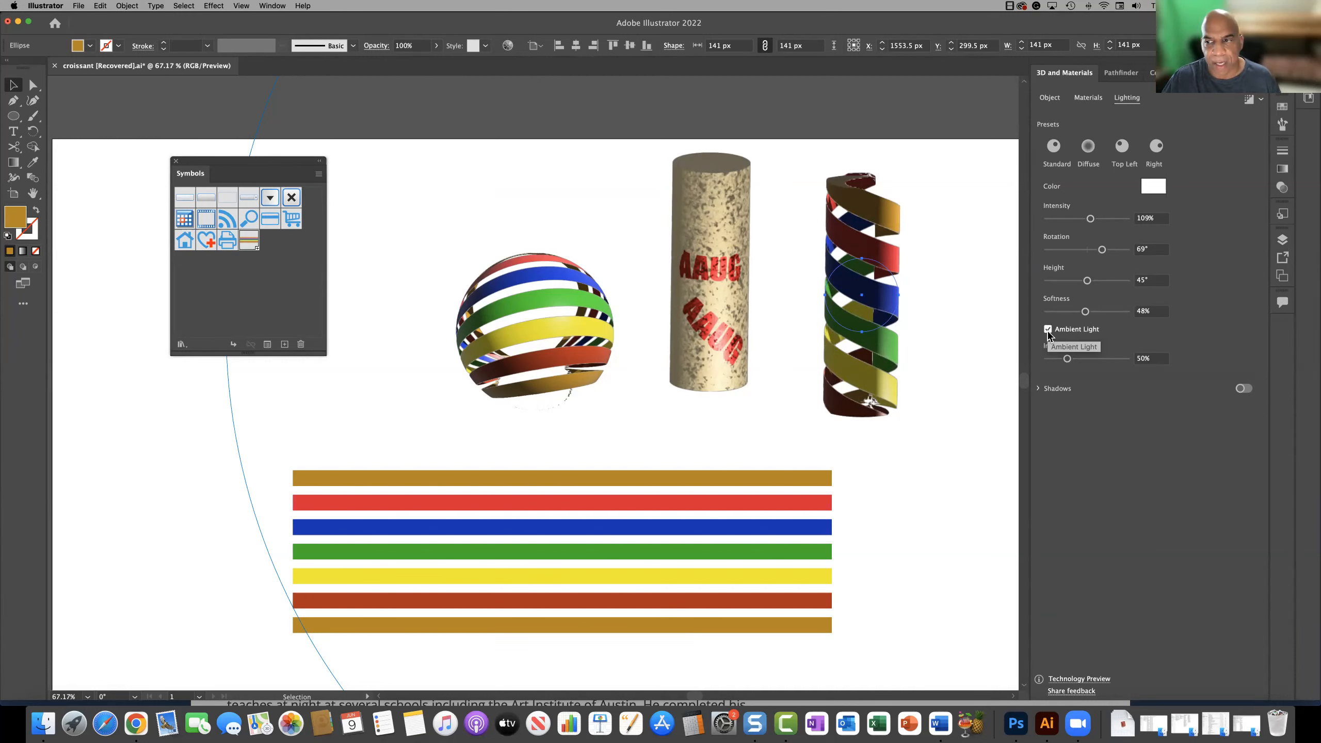
drag(1090, 220, 1112, 228)
- Raise the ambient light intensity to about 121%, switching ambient light off and on to compare its effect
click(1048, 329)
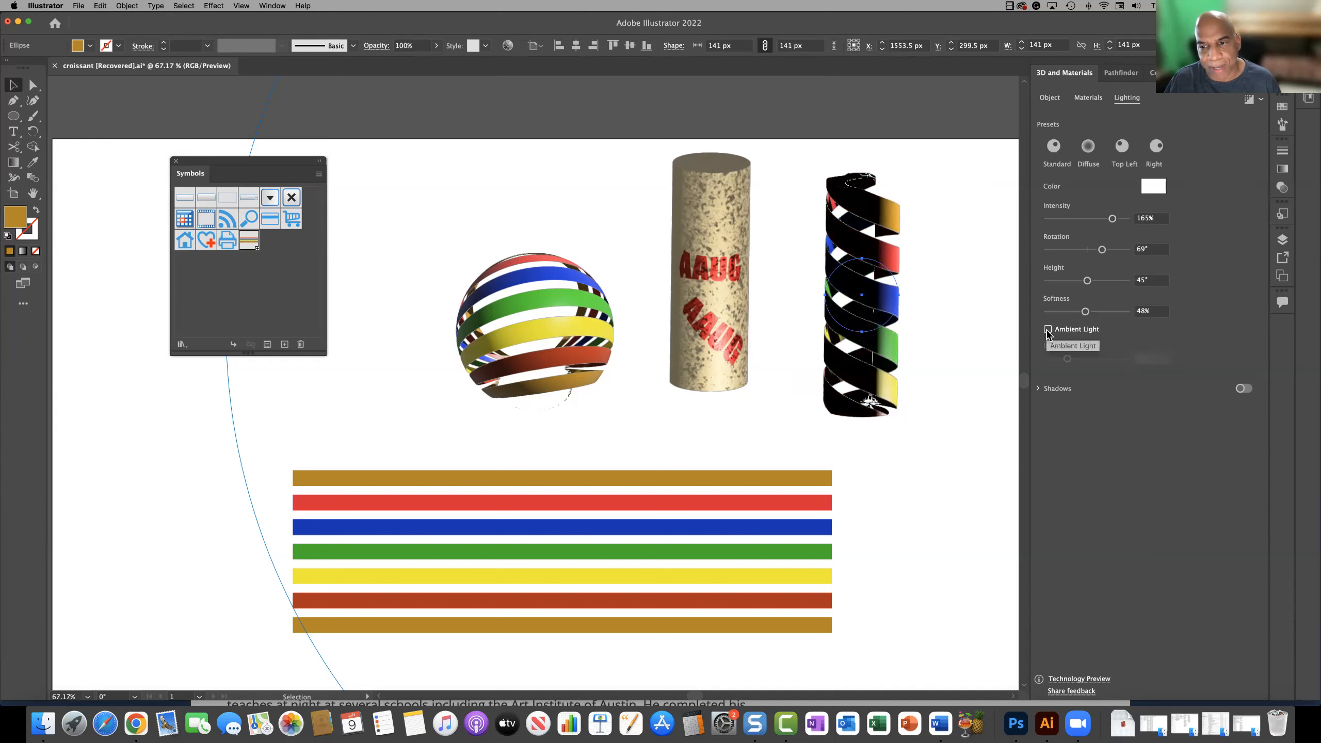
click(1047, 329)
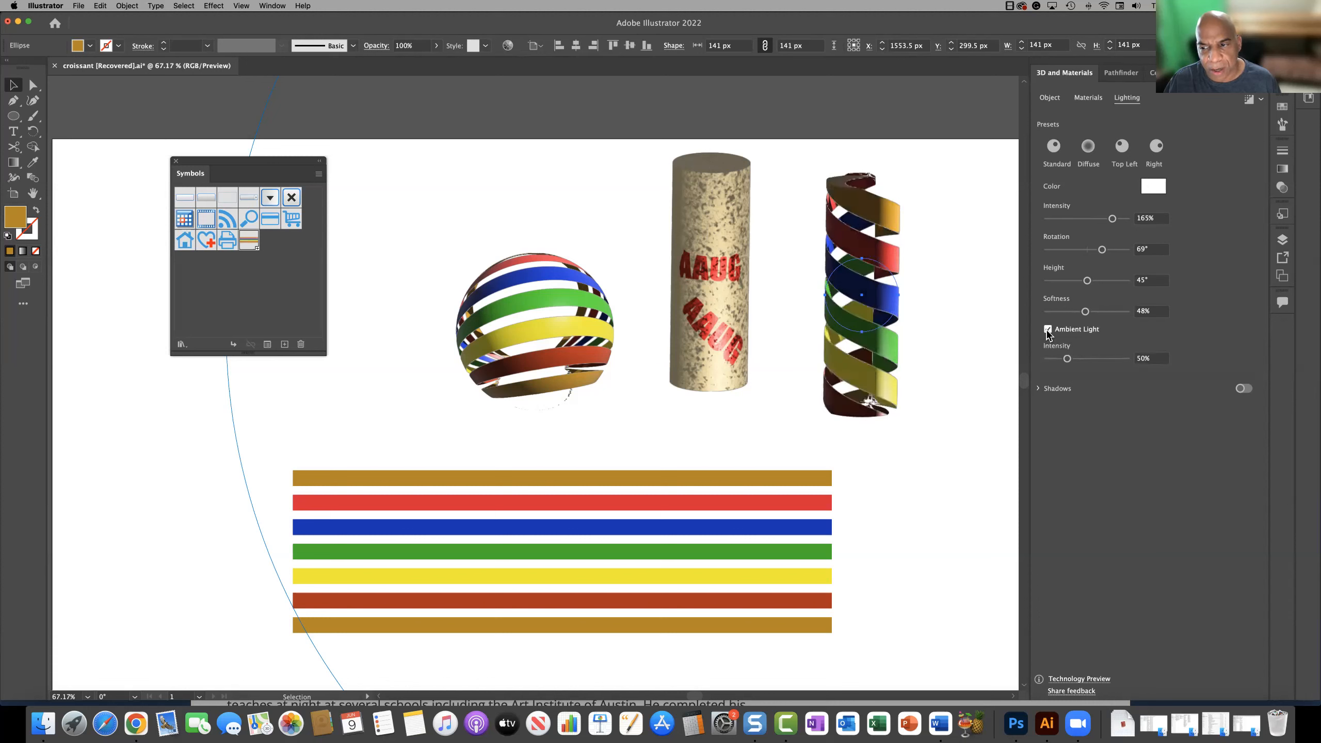
drag(1067, 360, 1094, 364)
click(1047, 329)
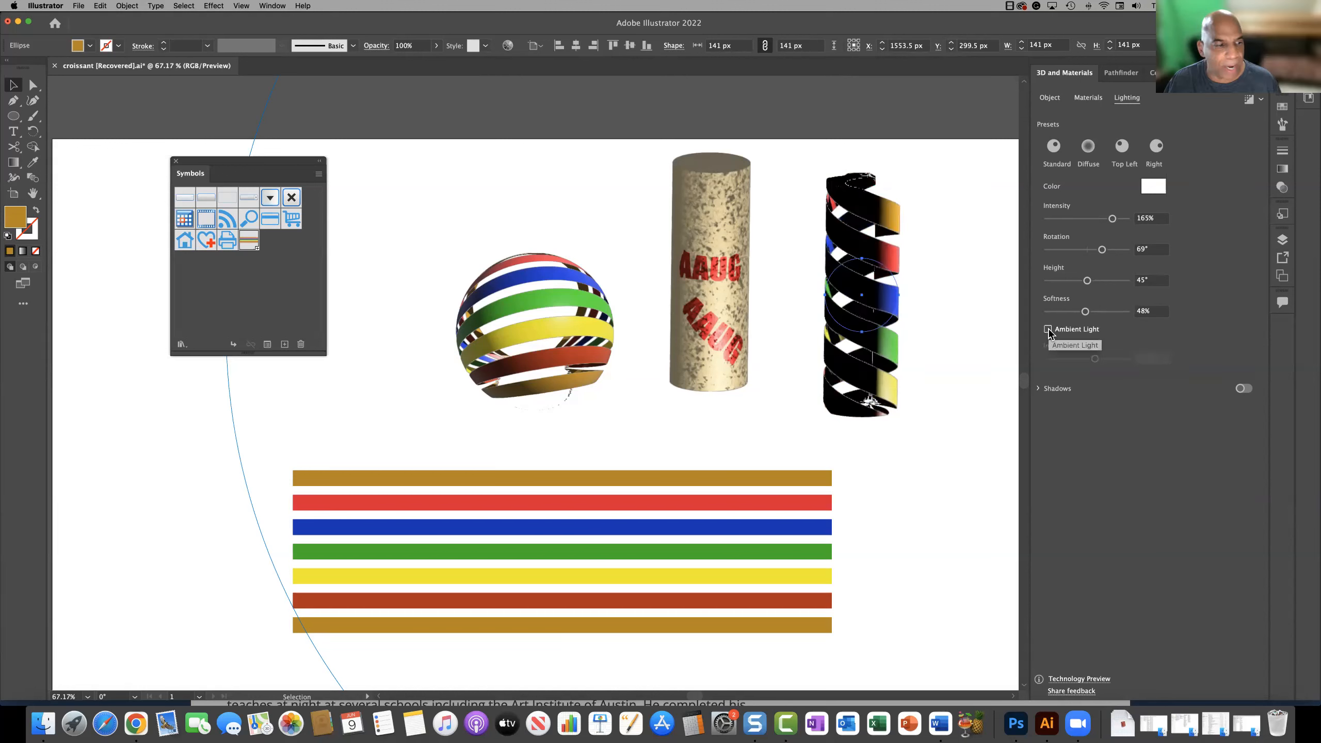
click(1048, 329)
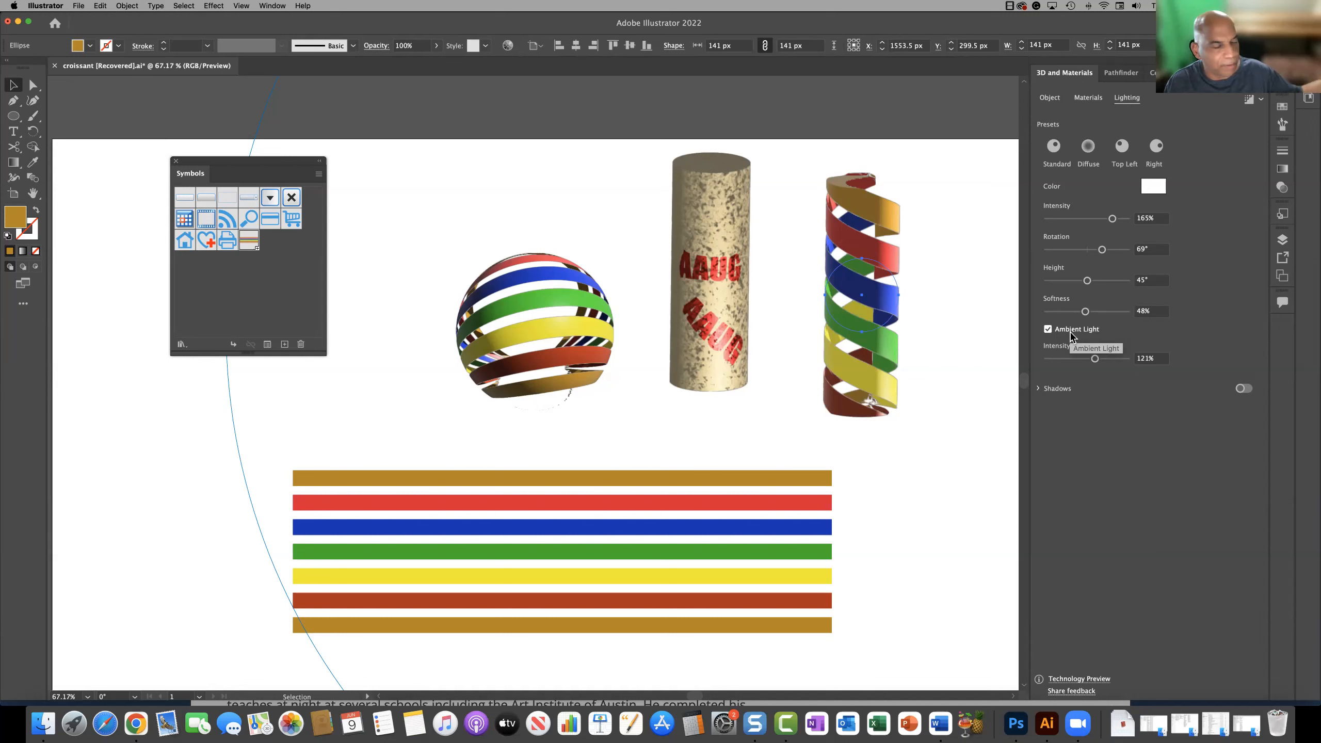
click(1048, 329)
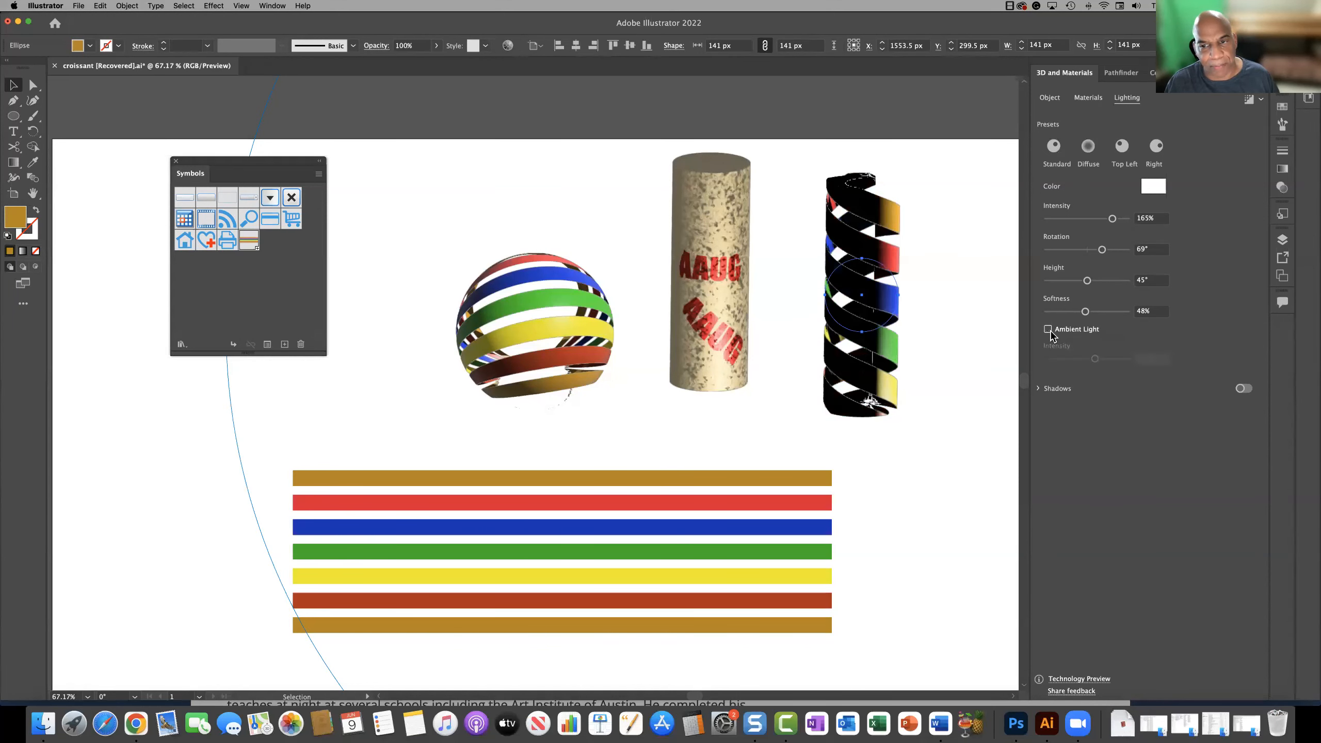
click(1048, 329)
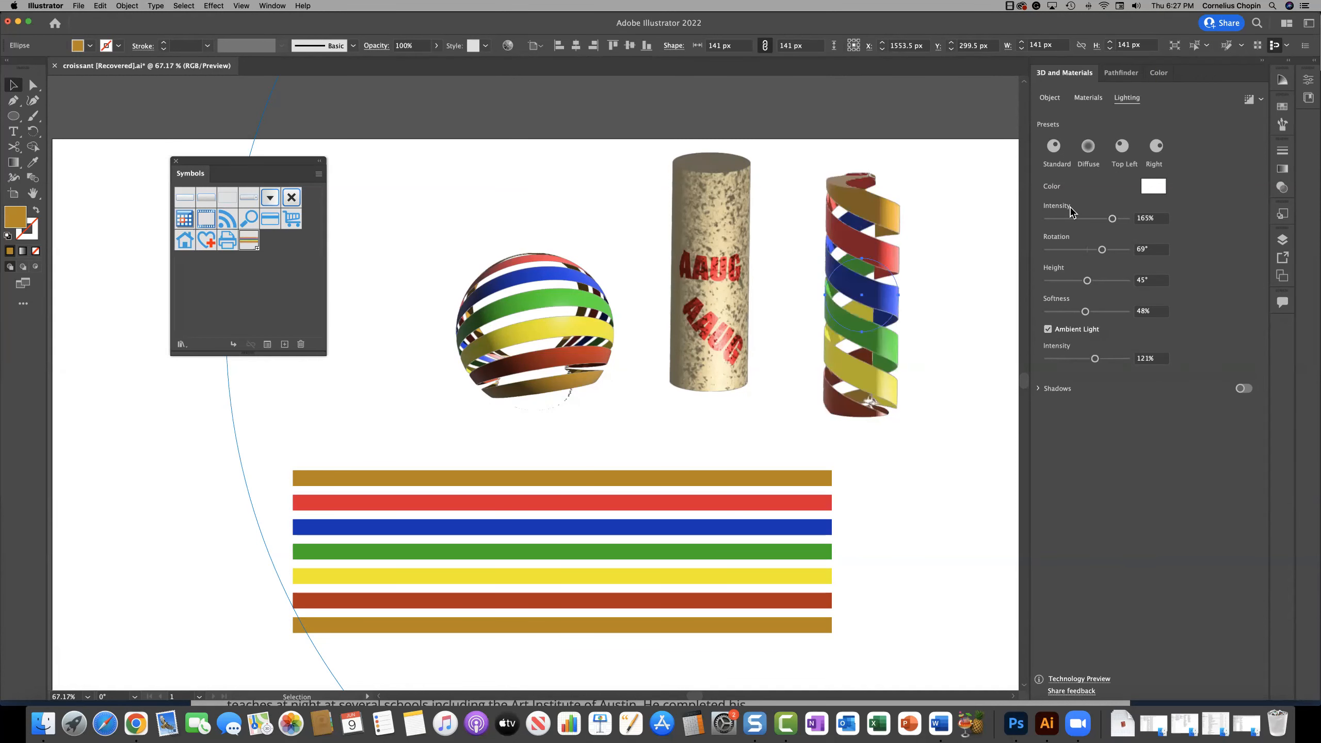
- Adjust the main light to about 159% intensity, 115° rotation and 51° height
mouse_move(1112, 218)
mouse_down()
mouse_move(1074, 218)
mouse_move(1110, 220)
mouse_up()
click(1099, 219)
drag(1086, 281, 1112, 250)
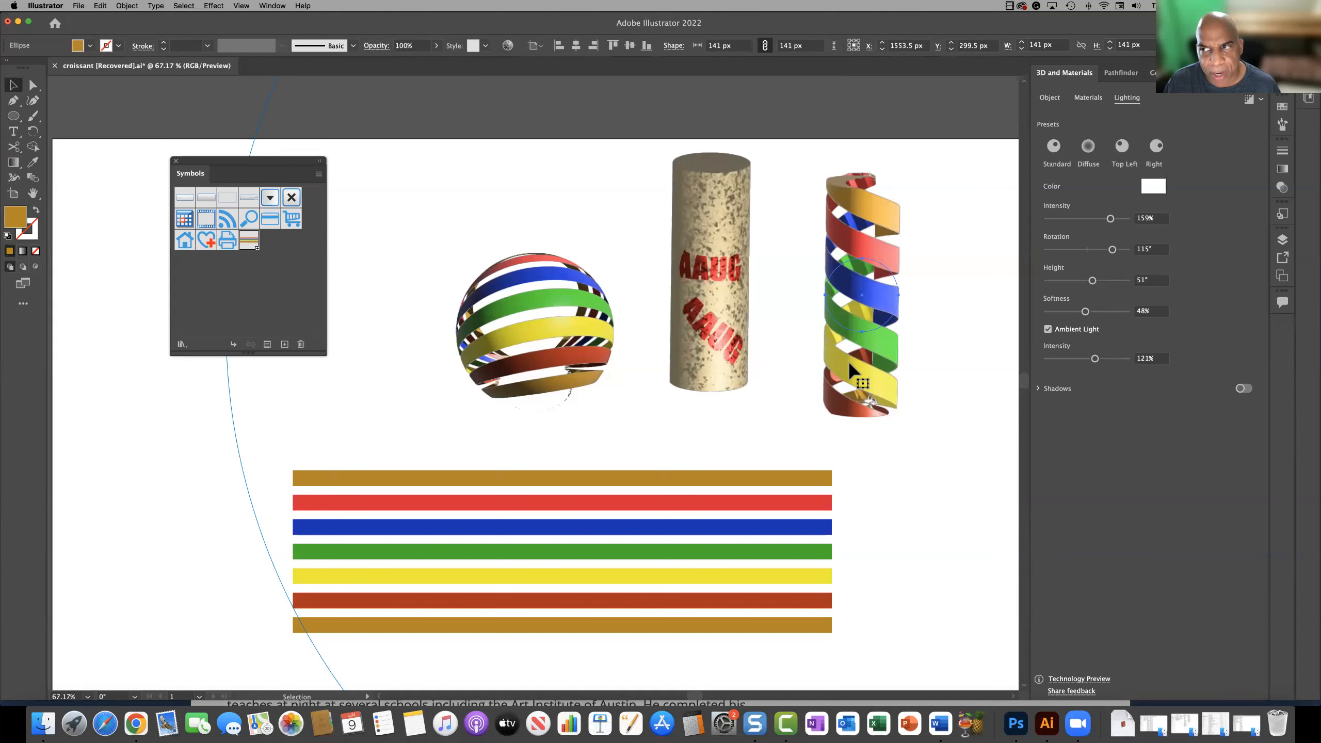
- Turn on shadows for the striped spiral, positioned below the object with shadow bounds of about 307%
click(1040, 391)
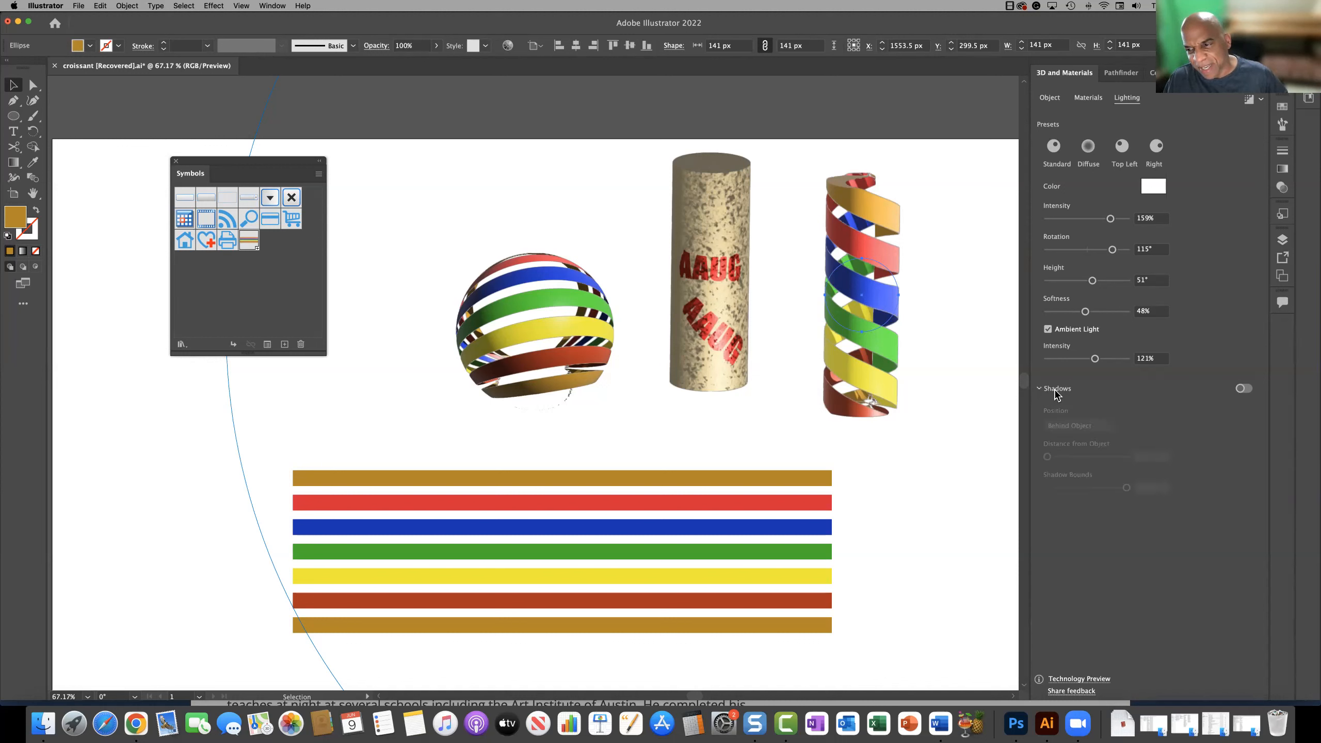
click(1244, 389)
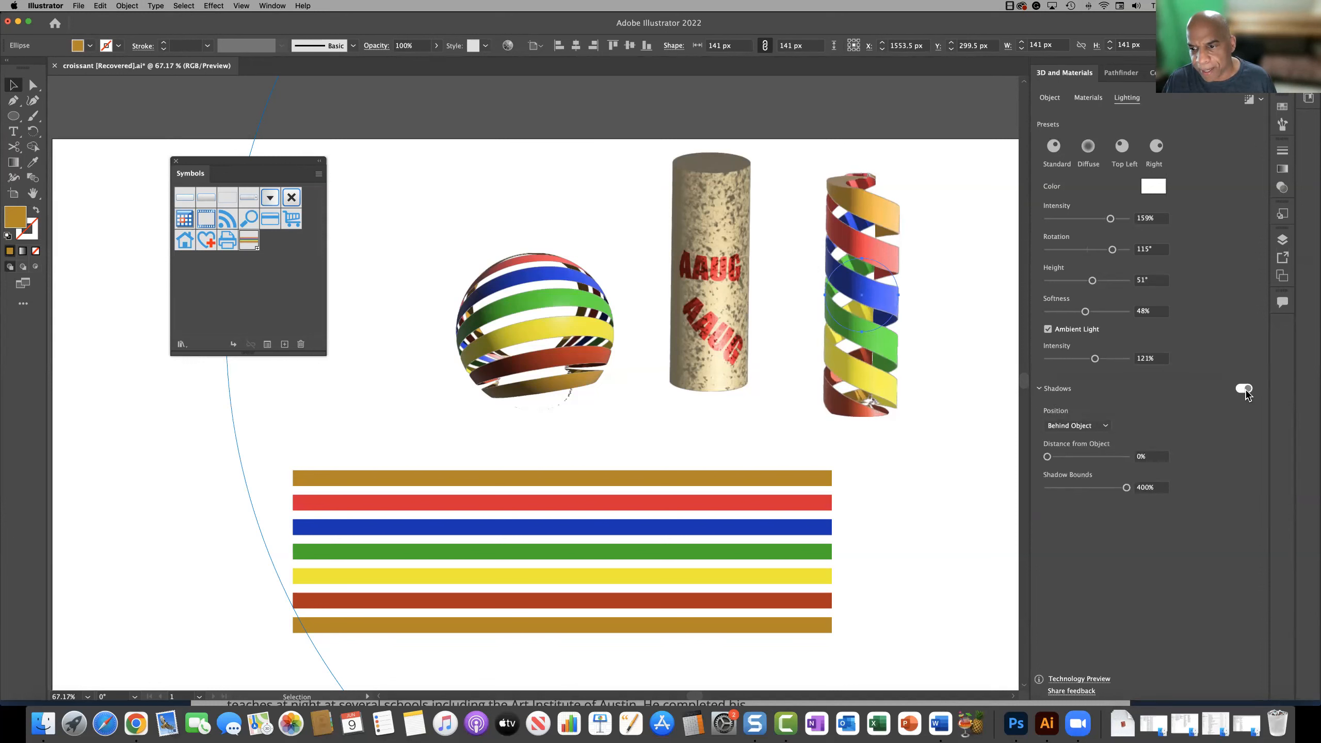
click(1094, 427)
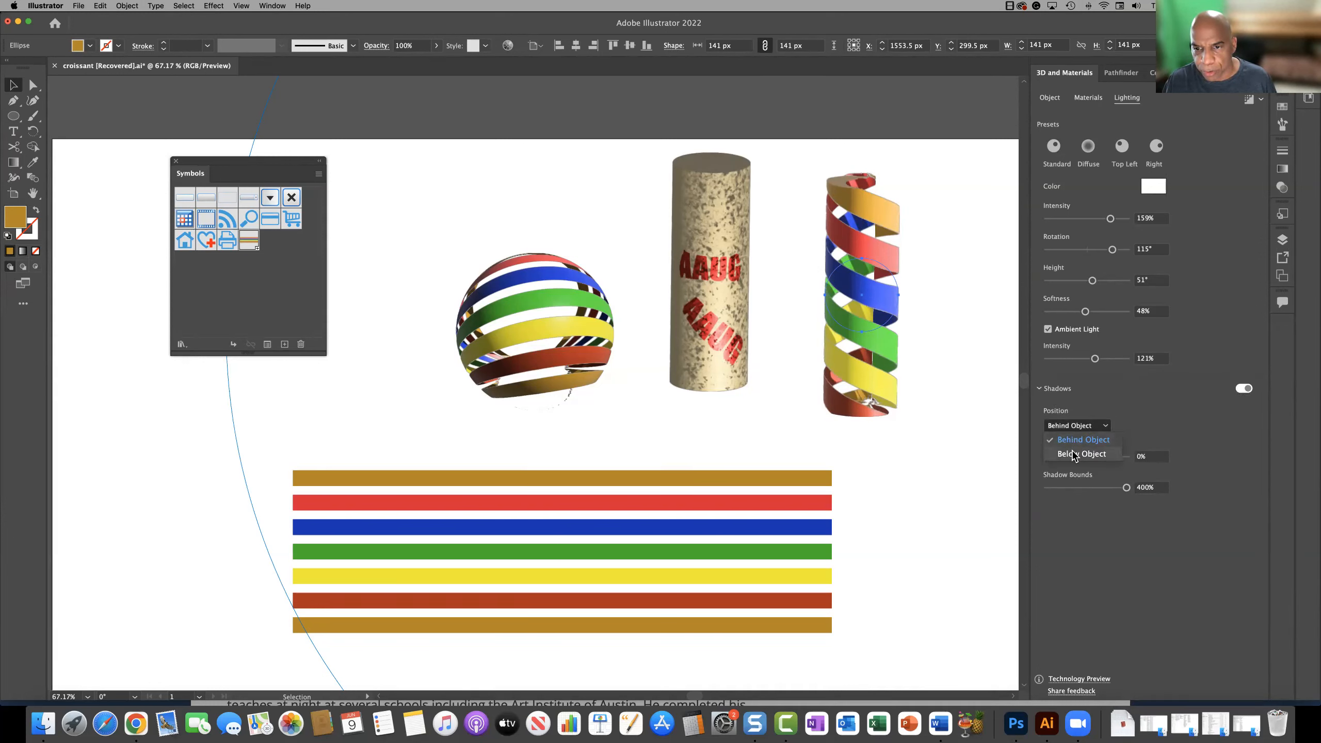
click(1074, 454)
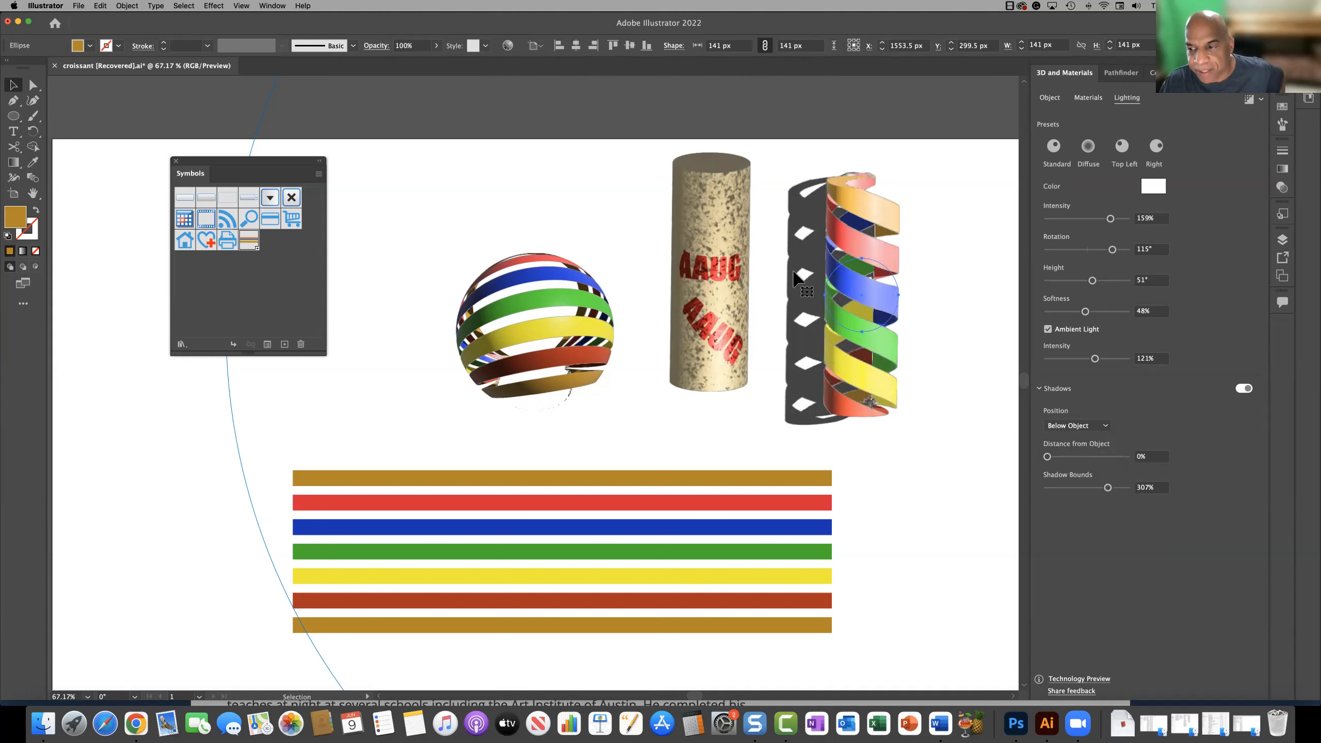
- Set the spiral's shadow distance to about 56% and shadow bounds to about 383%, comparing the Behind Object and Below Object positions
drag(1047, 457, 1097, 488)
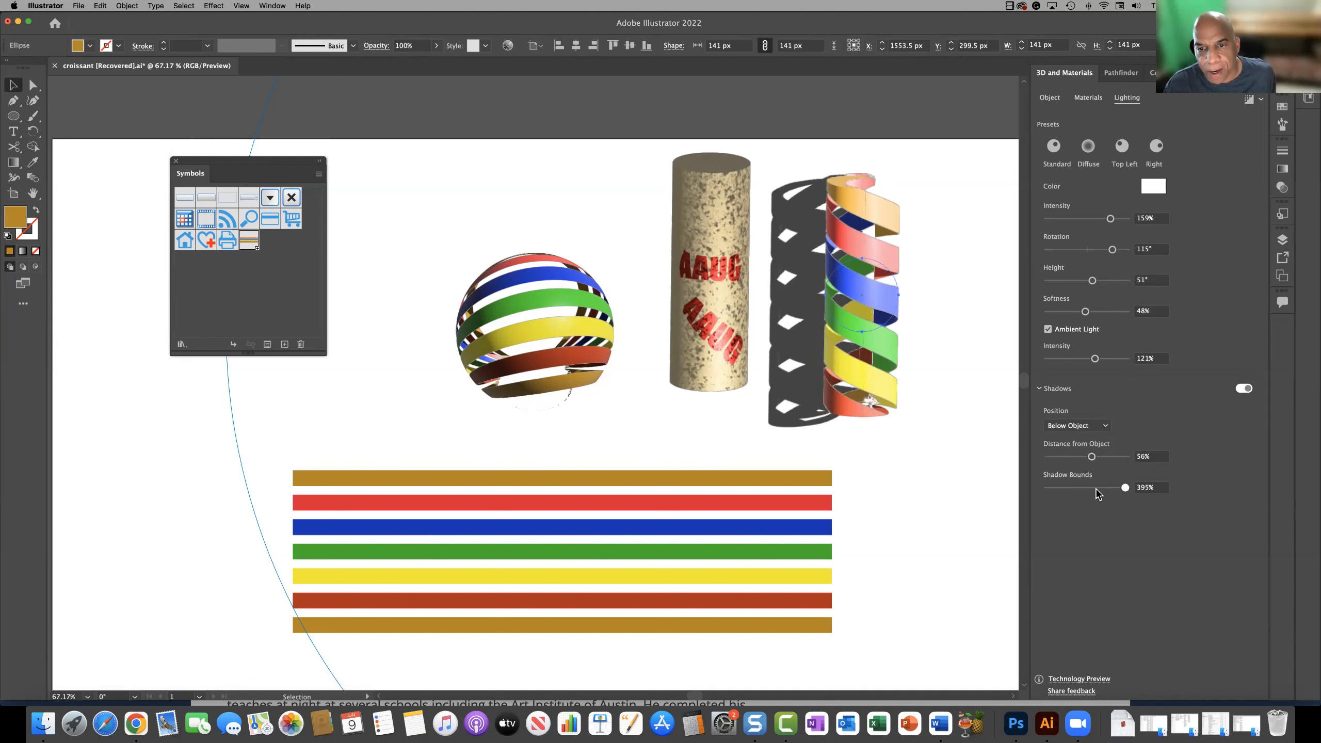
click(1123, 489)
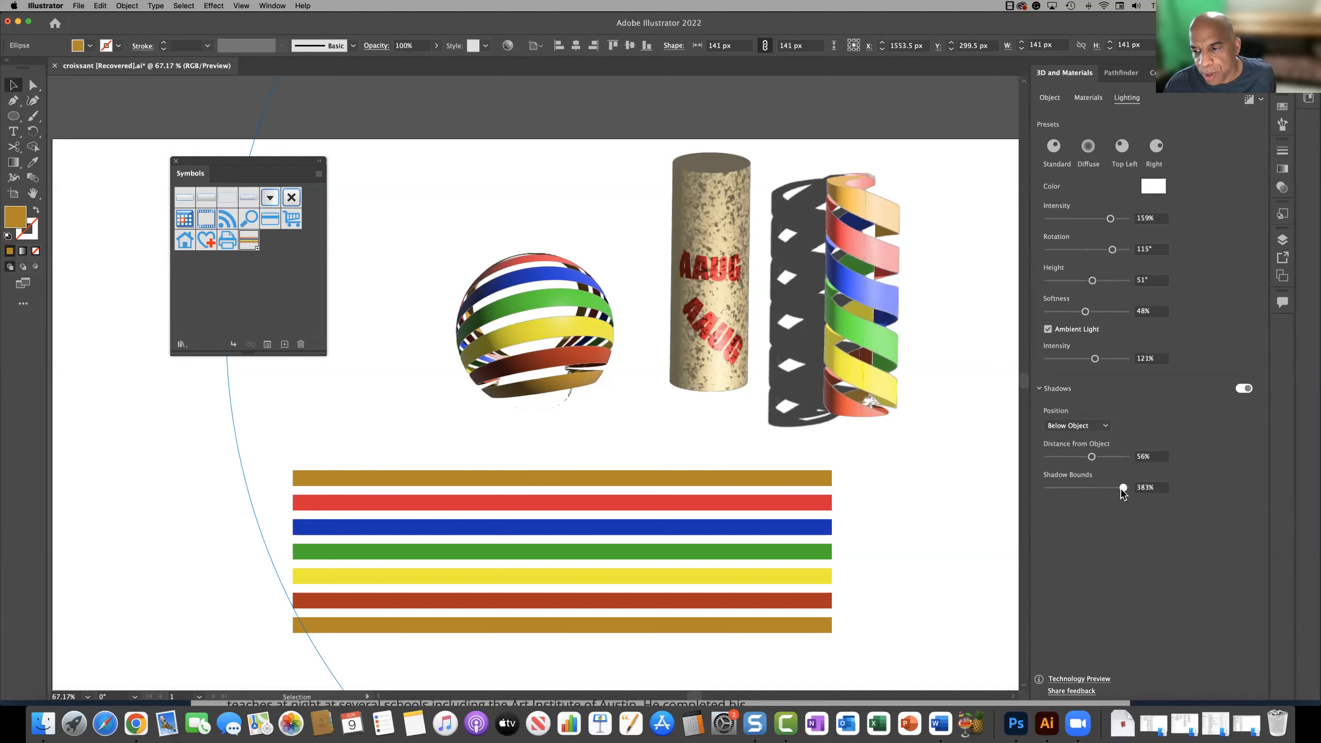
click(1101, 425)
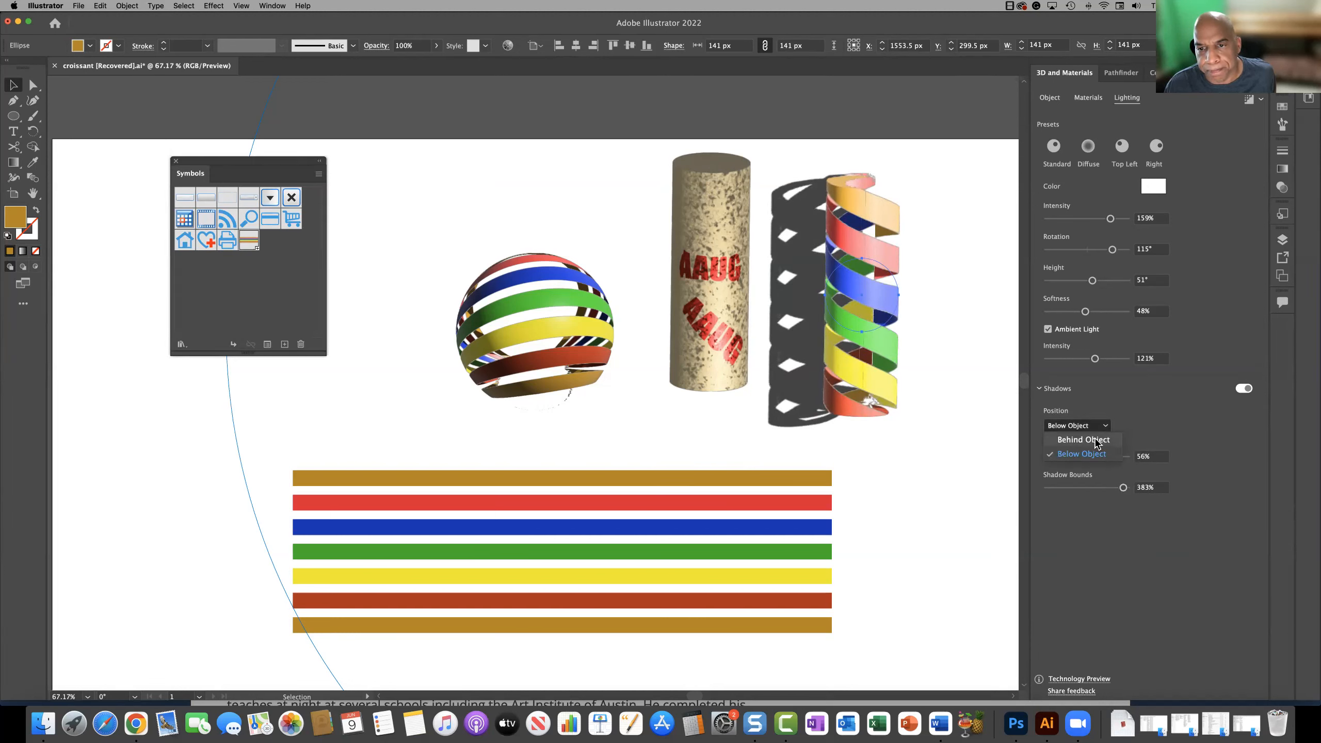
click(1098, 440)
click(1091, 427)
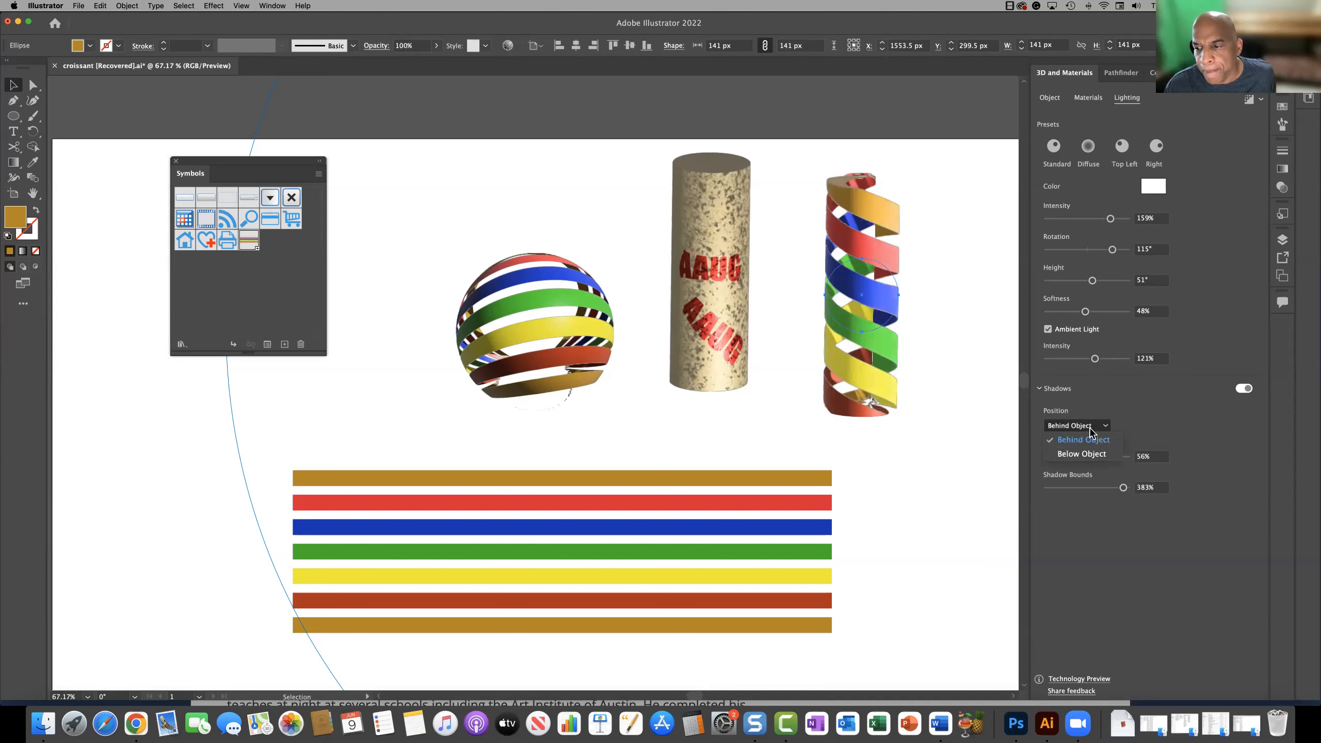
click(1081, 454)
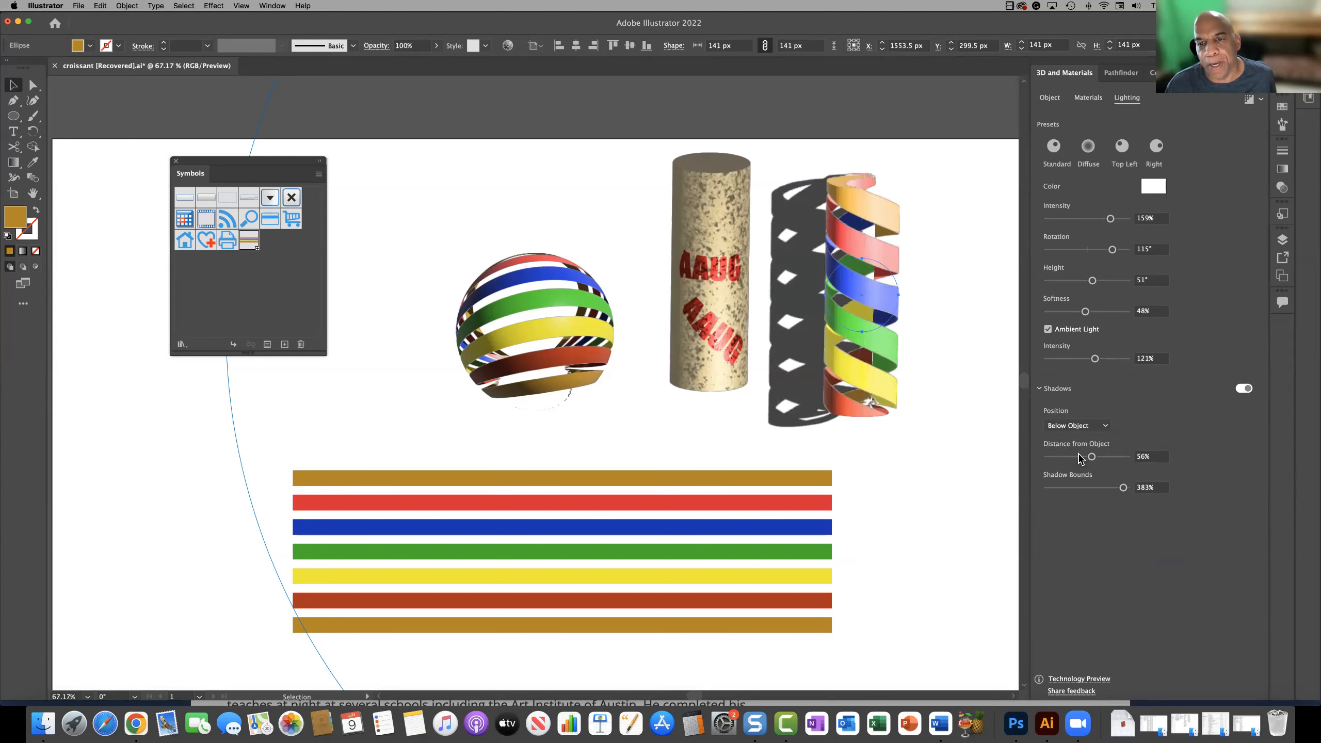
click(1075, 427)
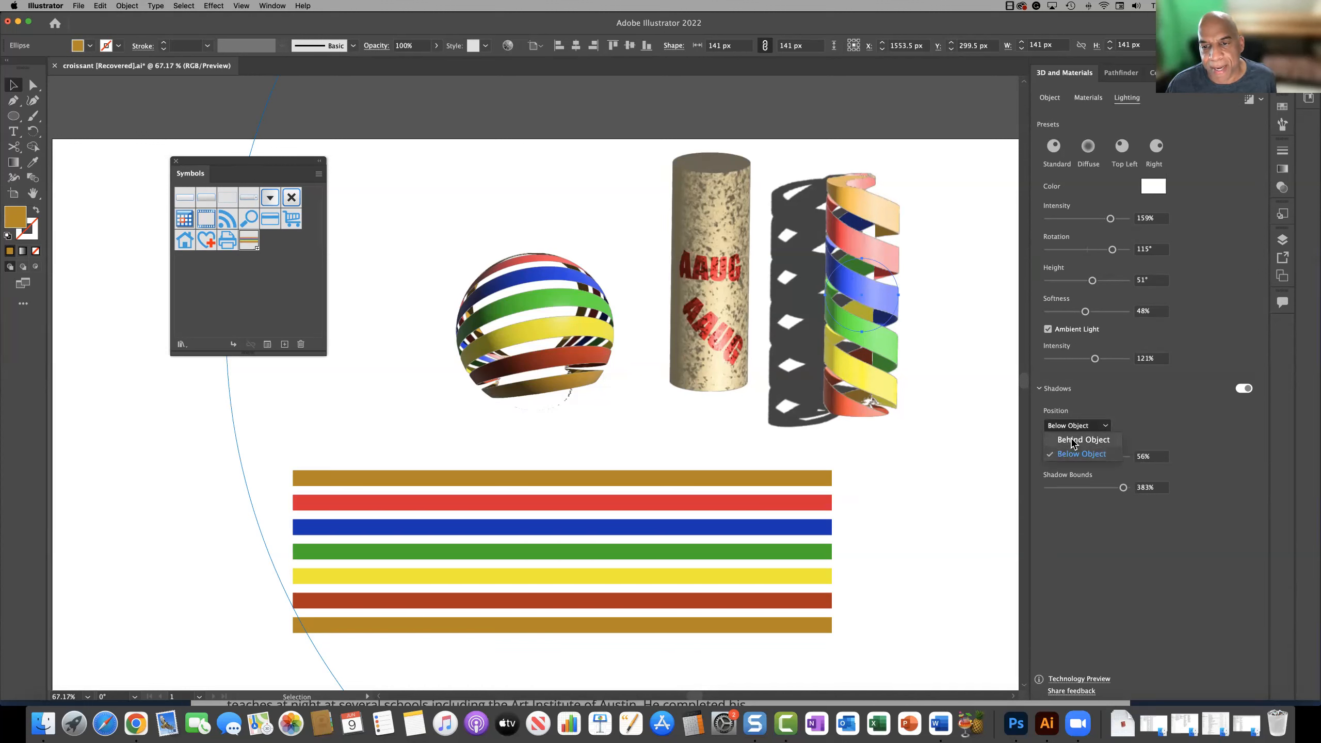
click(1072, 441)
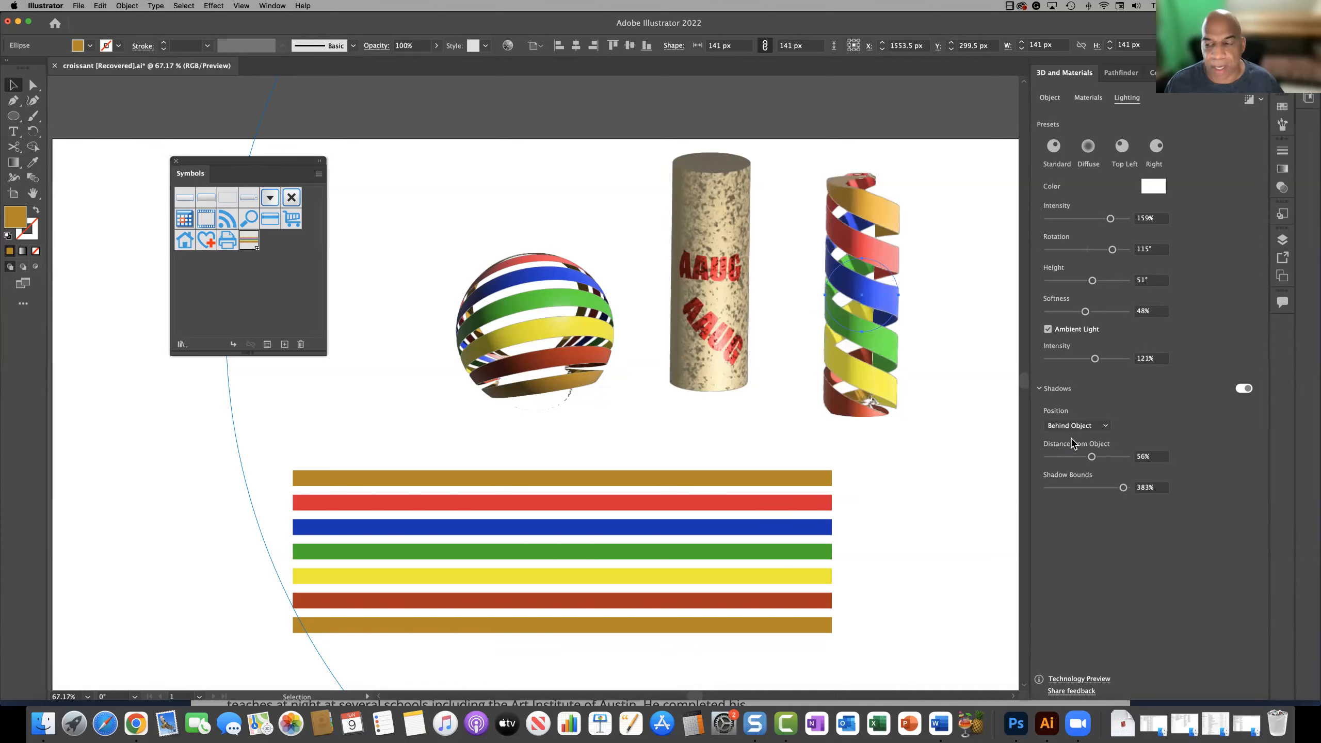
click(1074, 425)
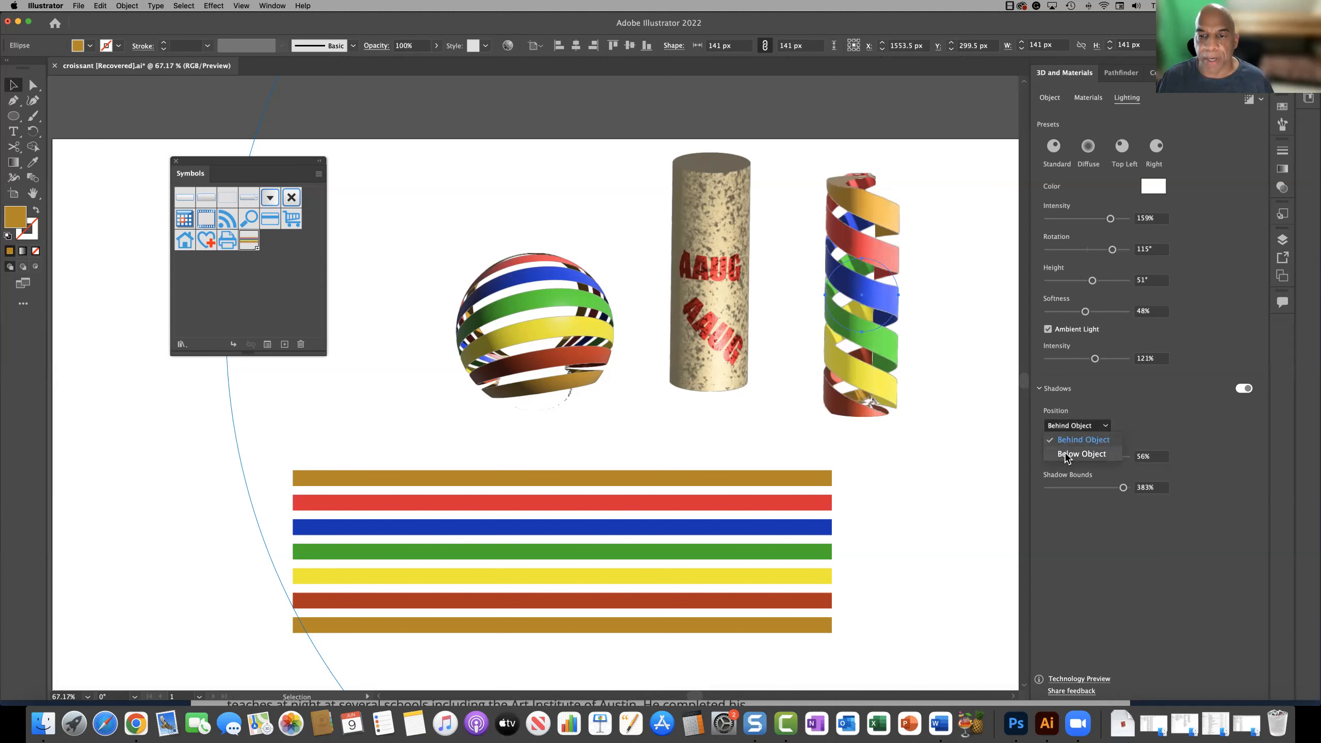
click(1065, 454)
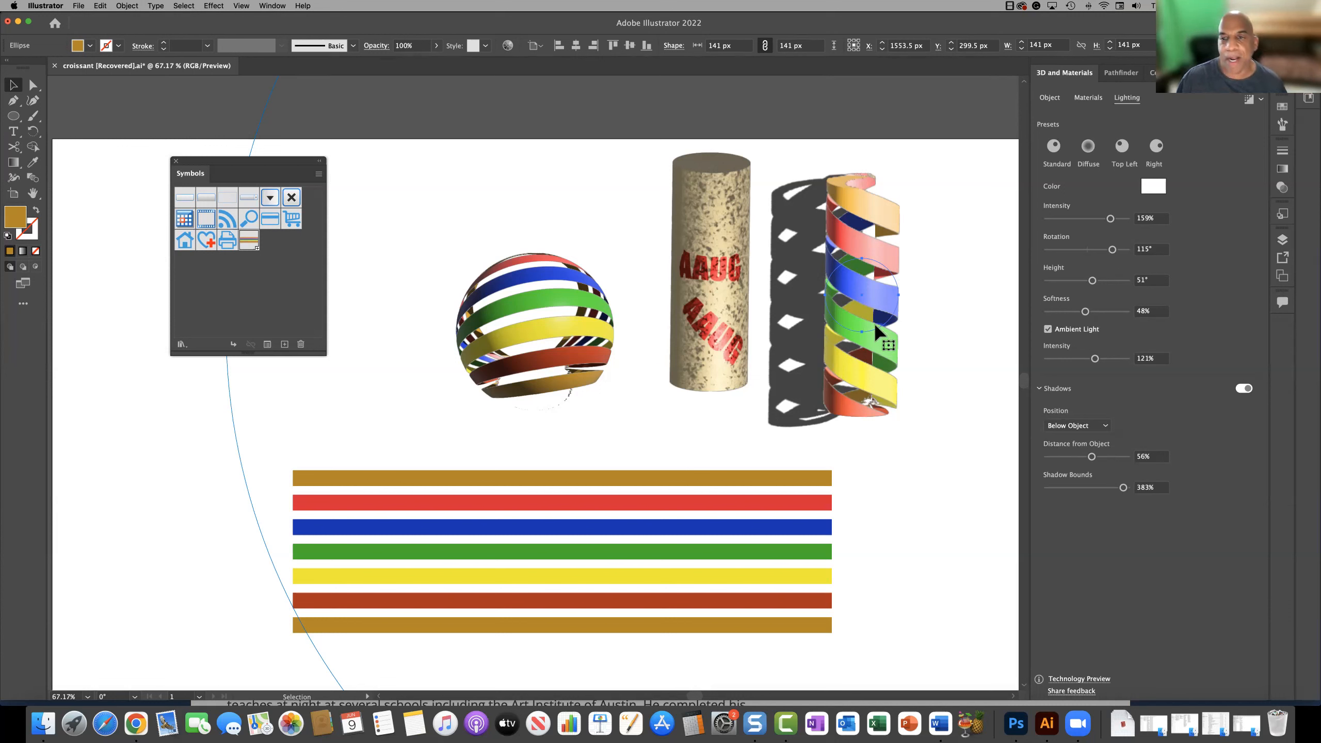
- Turn off the striped spiral's shadows and close the Symbols panel
click(1244, 388)
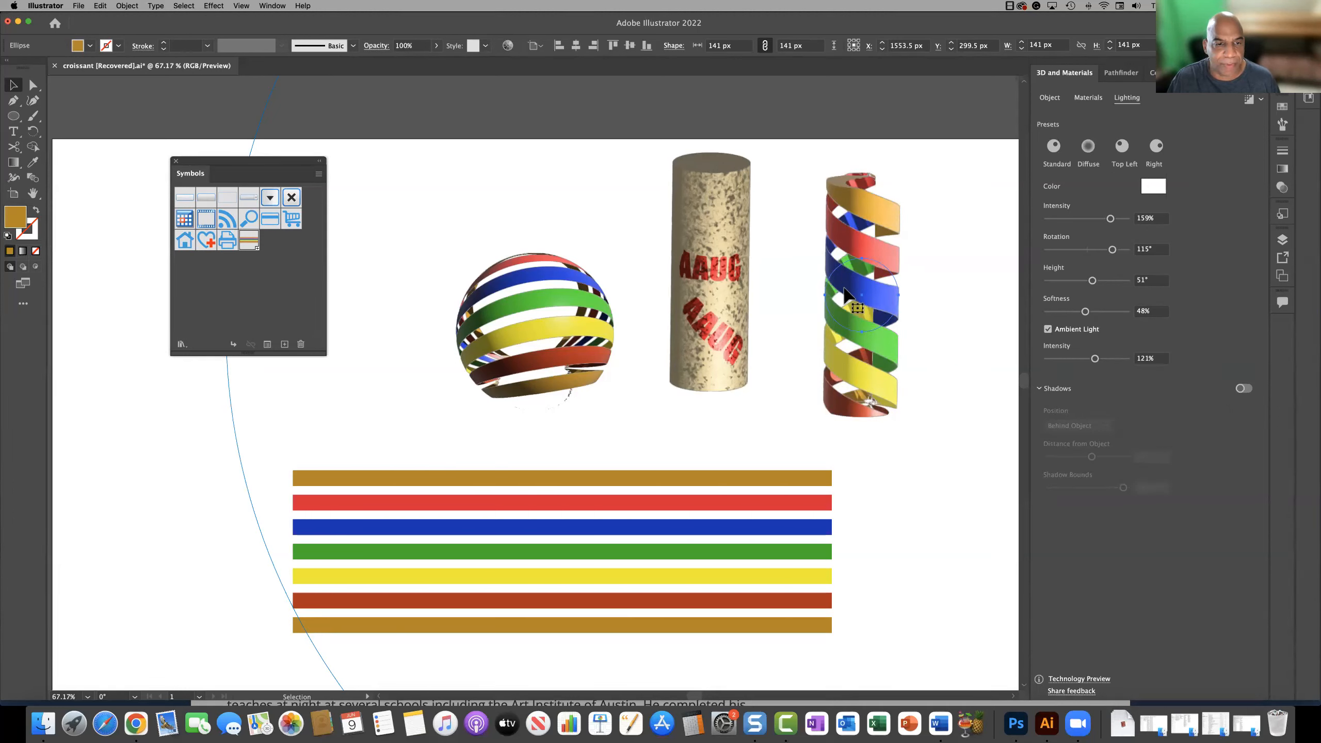
scroll(799, 385, down, 1)
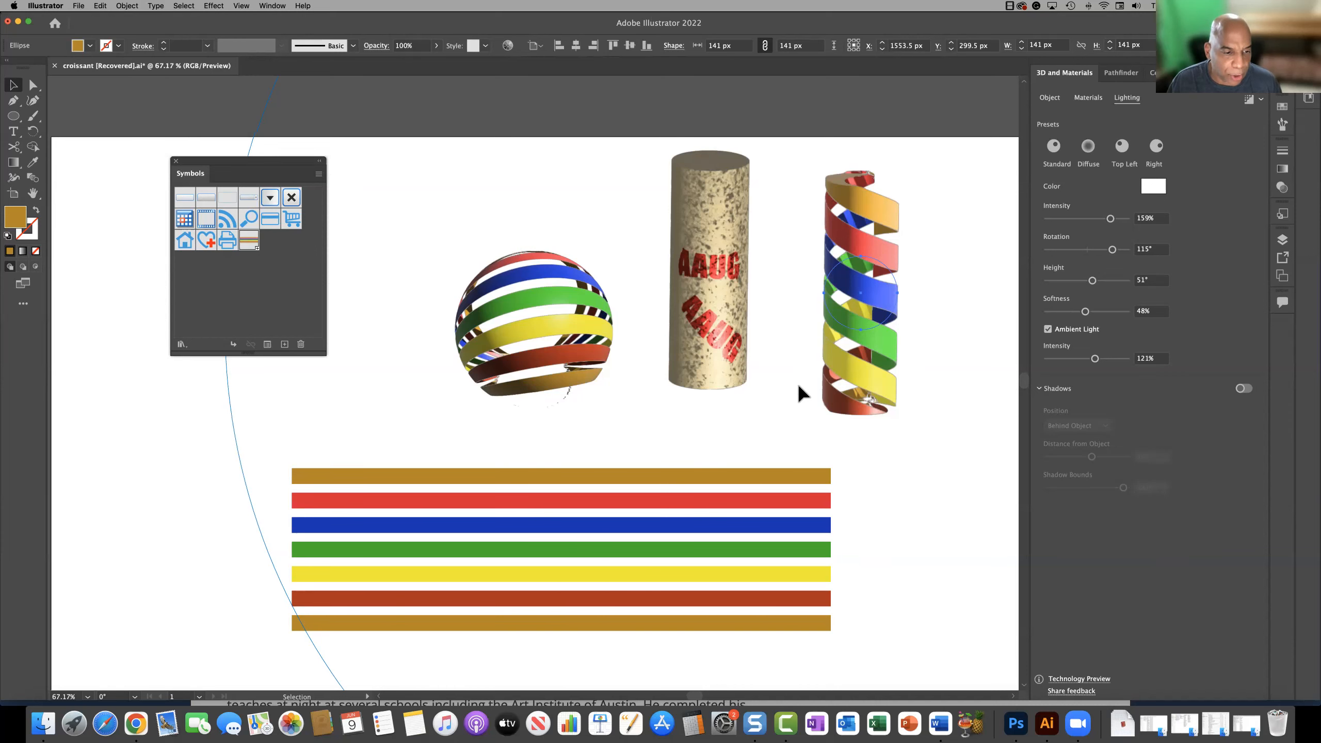
click(176, 161)
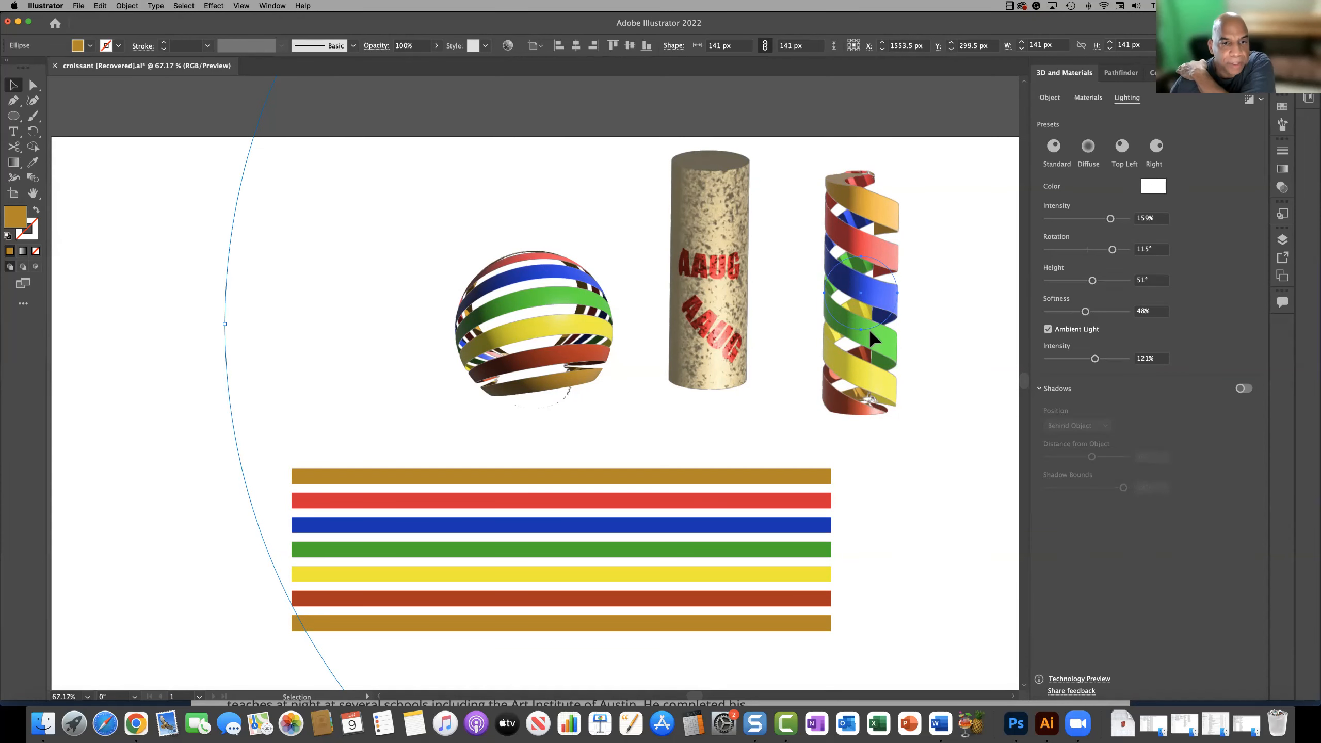
- Clear the artboard by deleting the stripes, both cylinders and the striped sphere
click(947, 548)
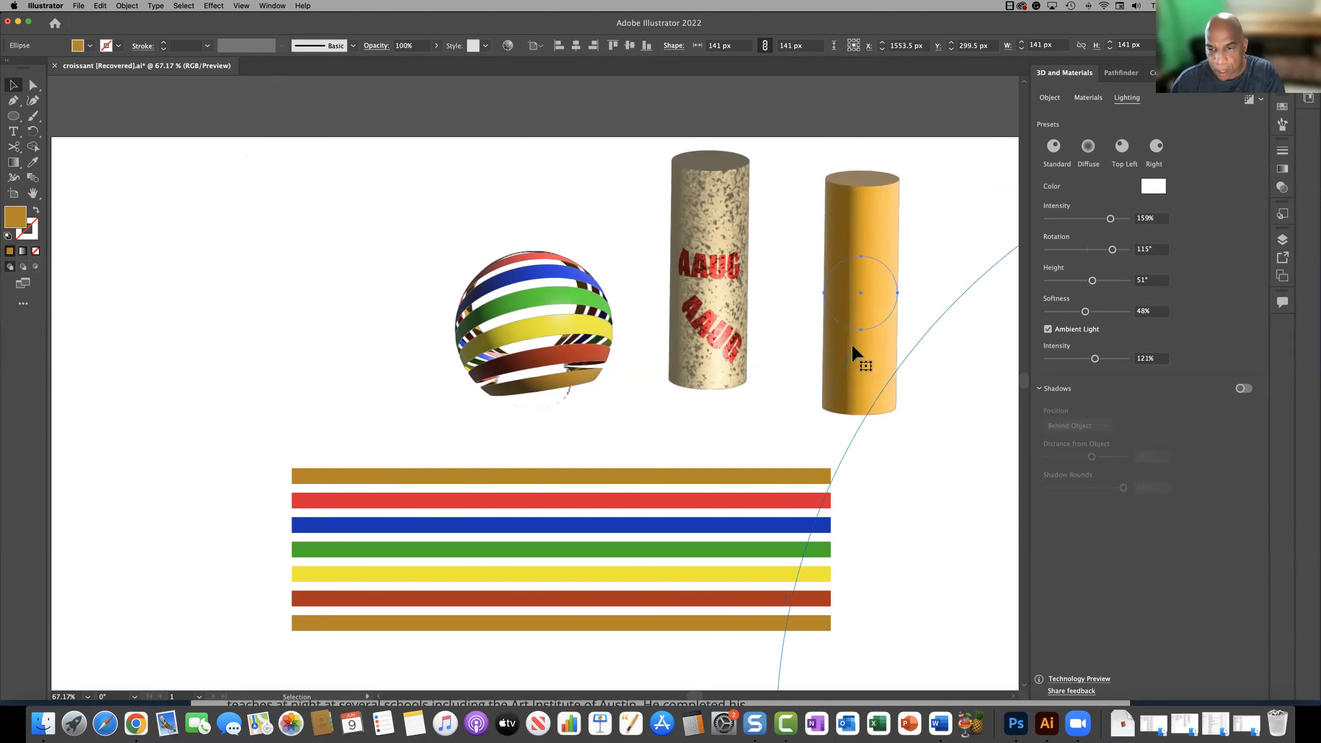
key(Delete)
click(710, 316)
key(Delete)
click(501, 335)
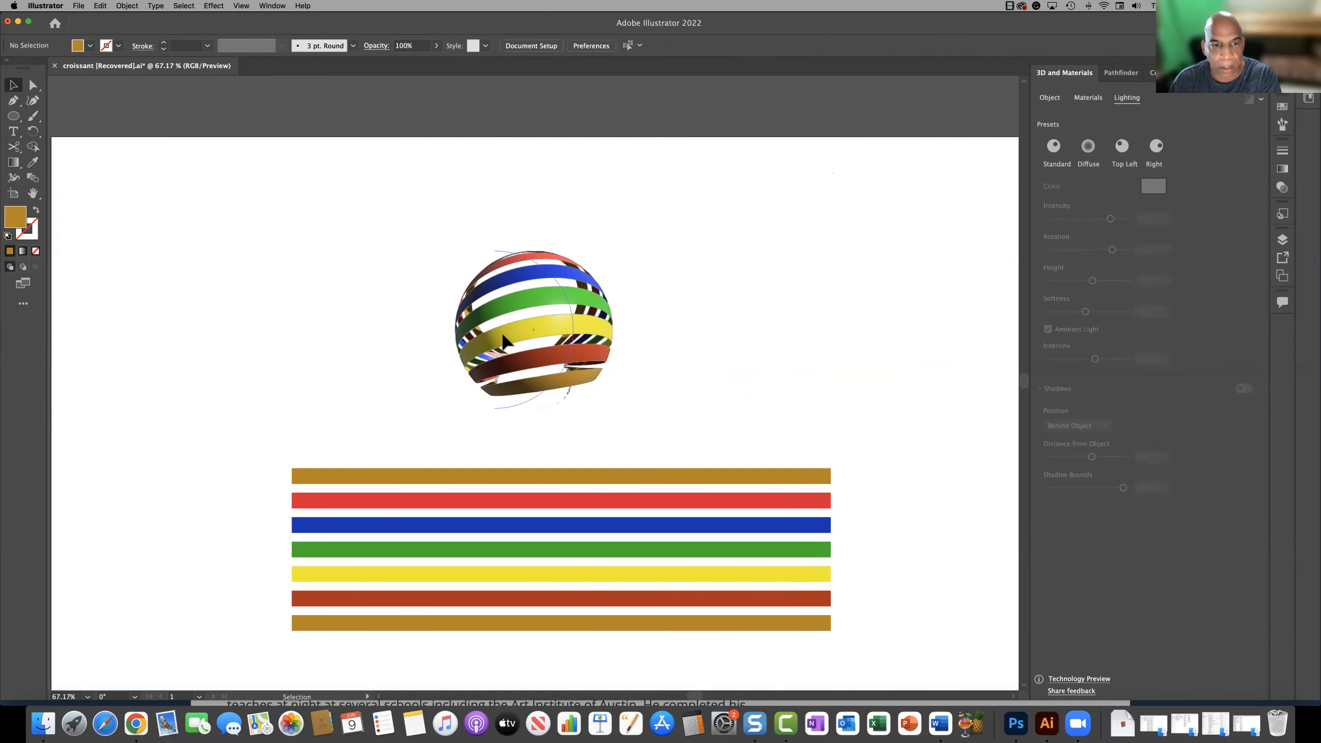
key(Delete)
click(484, 475)
key(Delete)
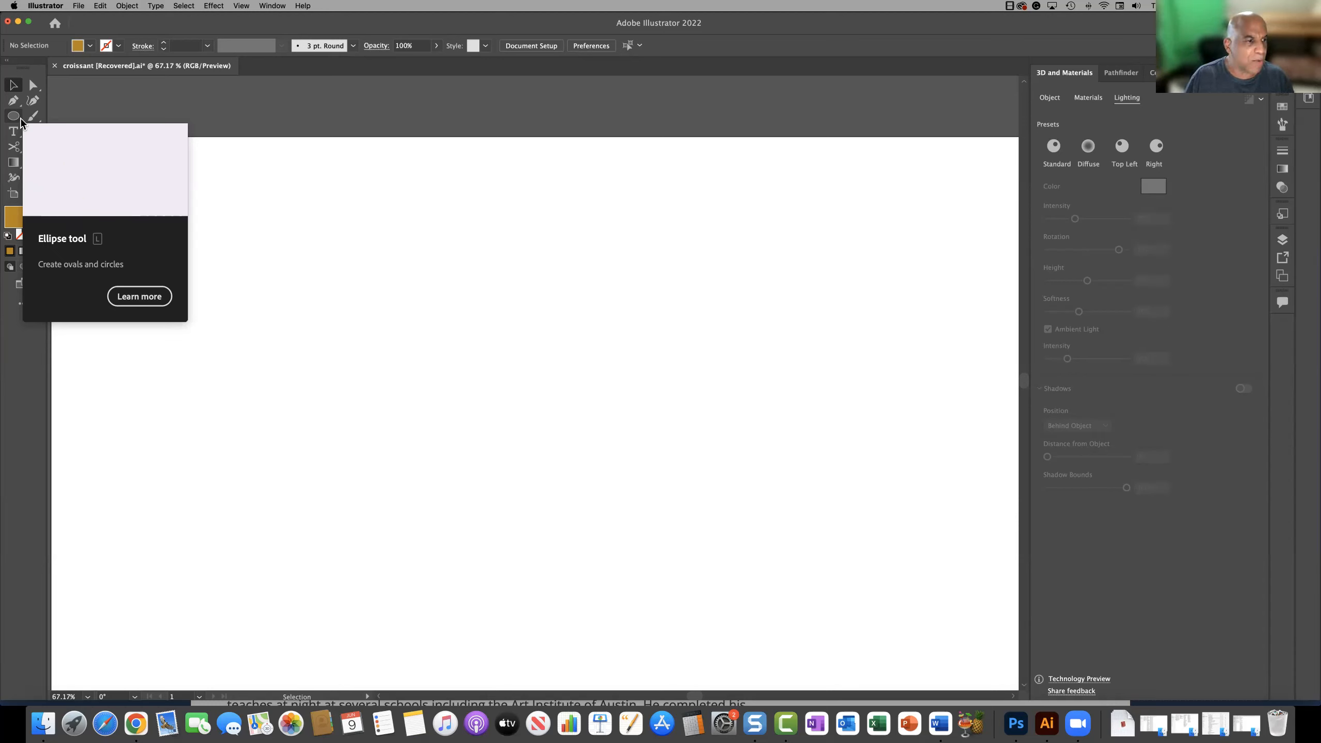
- Draw a rectangle about 725 × 464 px in the middle of the artboard
drag(13, 116, 70, 116)
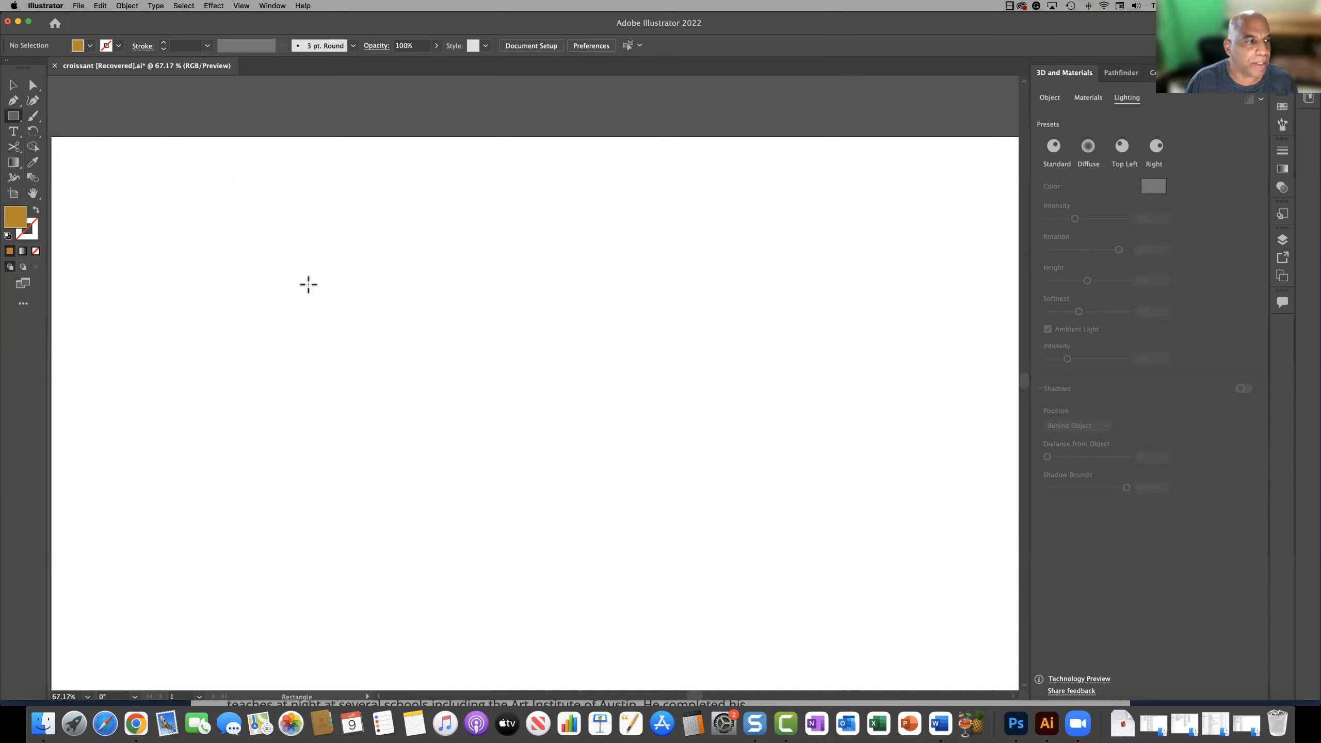
drag(324, 263, 697, 504)
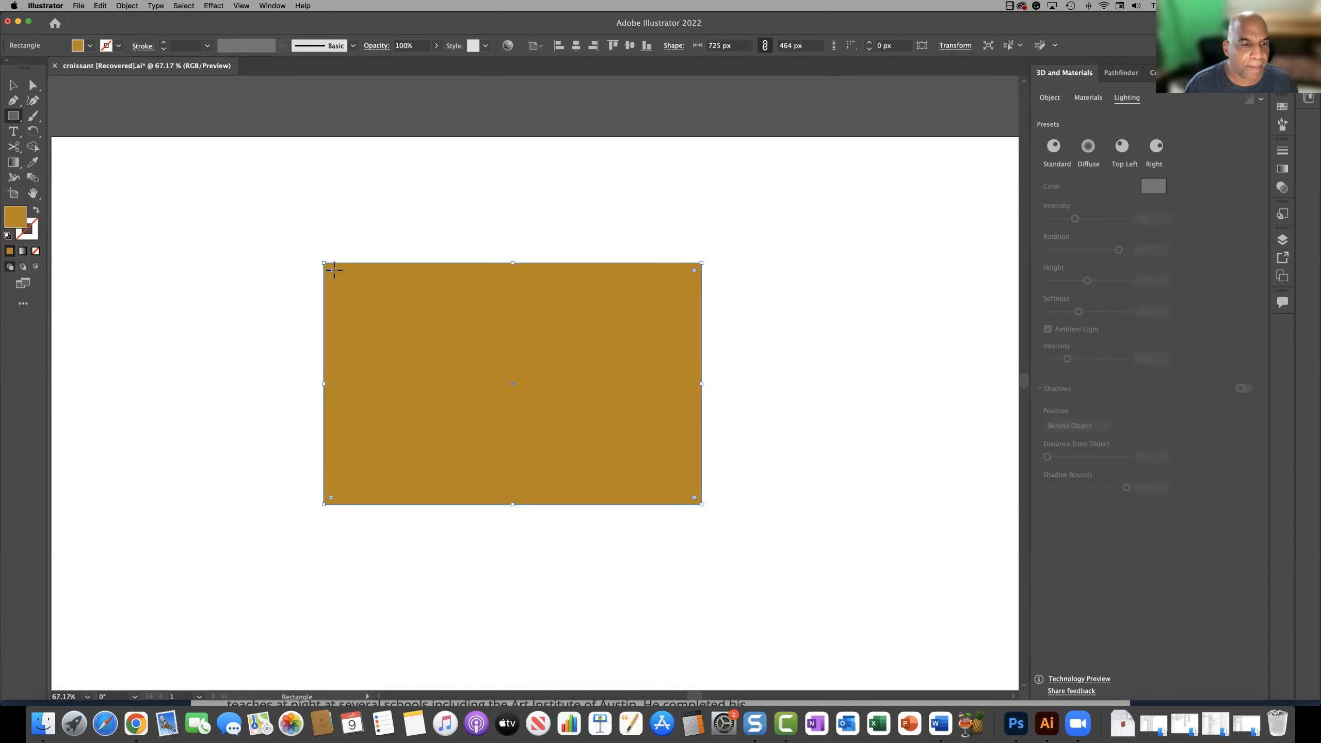
drag(333, 271, 317, 266)
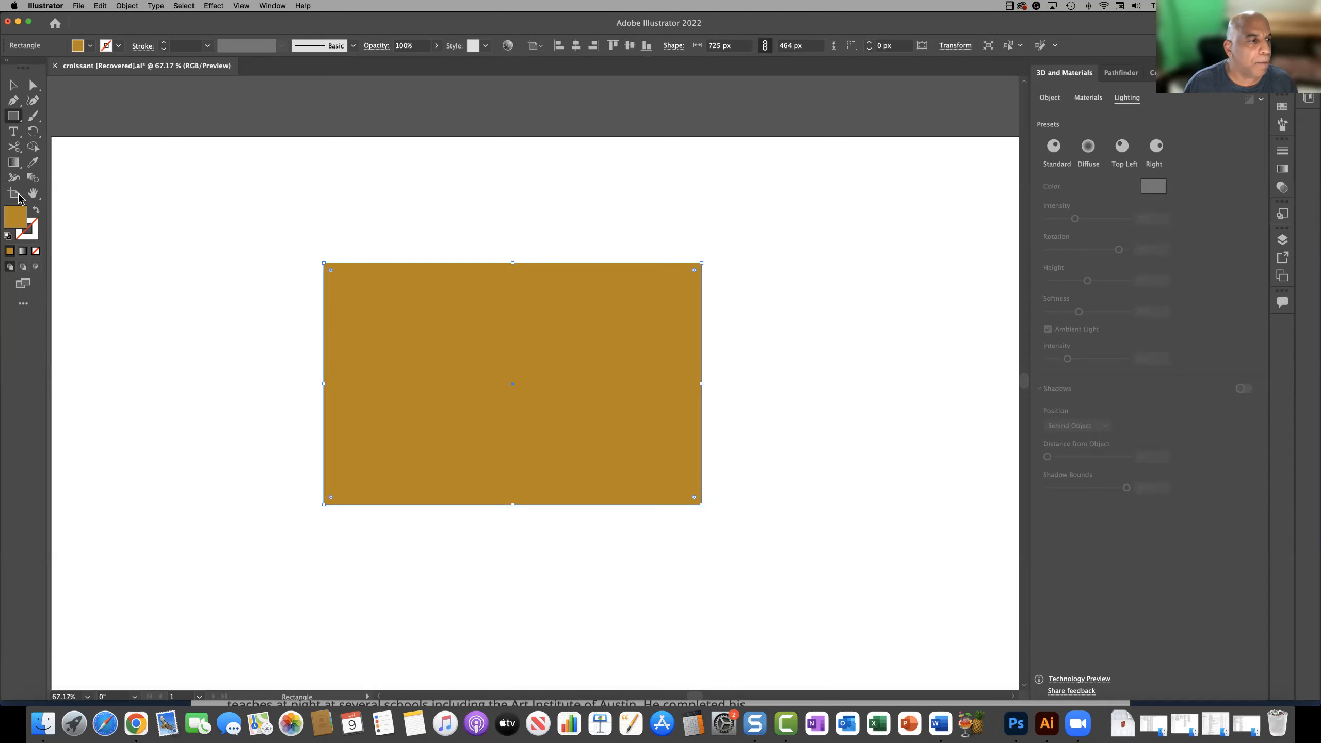
- Draw a circle about 86 px wide outside the rectangle's upper-left corner and fill it with red (#BC1E40)
drag(13, 116, 62, 133)
mouse_move(180, 201)
mouse_down()
mouse_move(229, 252)
mouse_move(219, 244)
mouse_up()
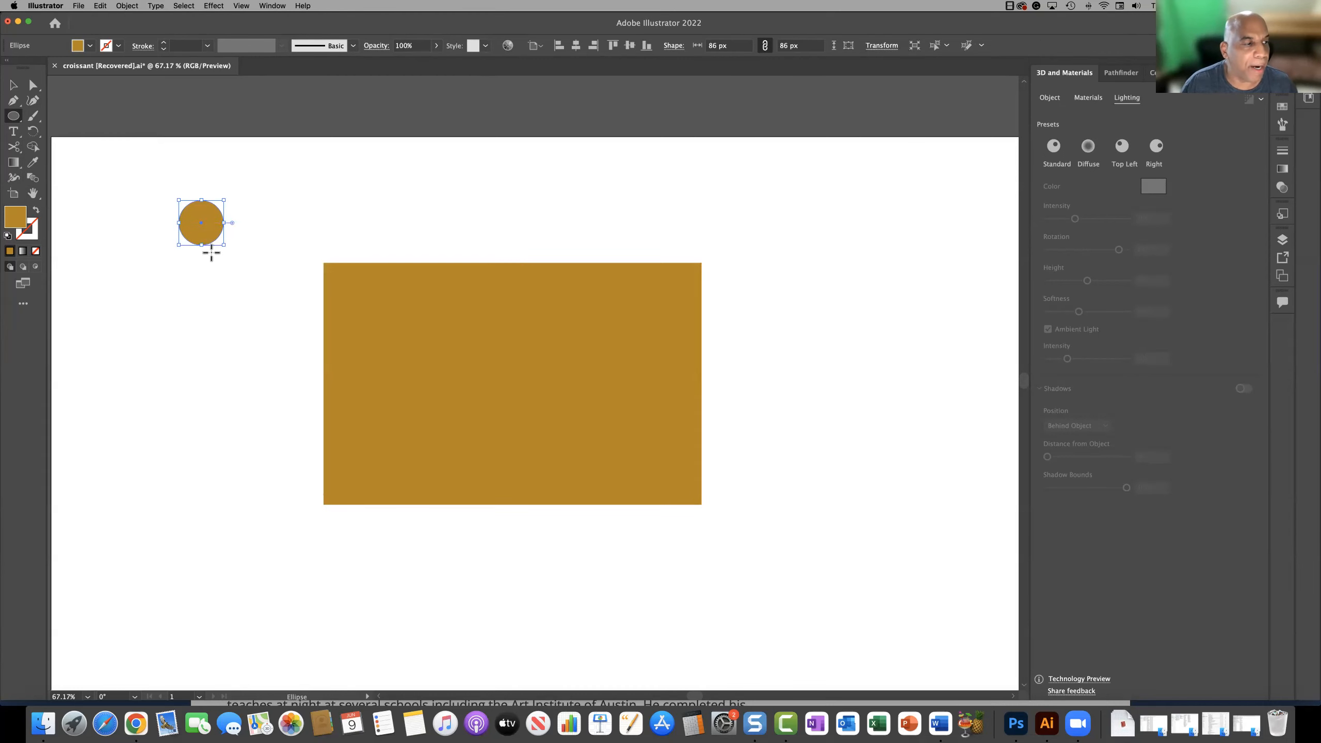
double_click(15, 216)
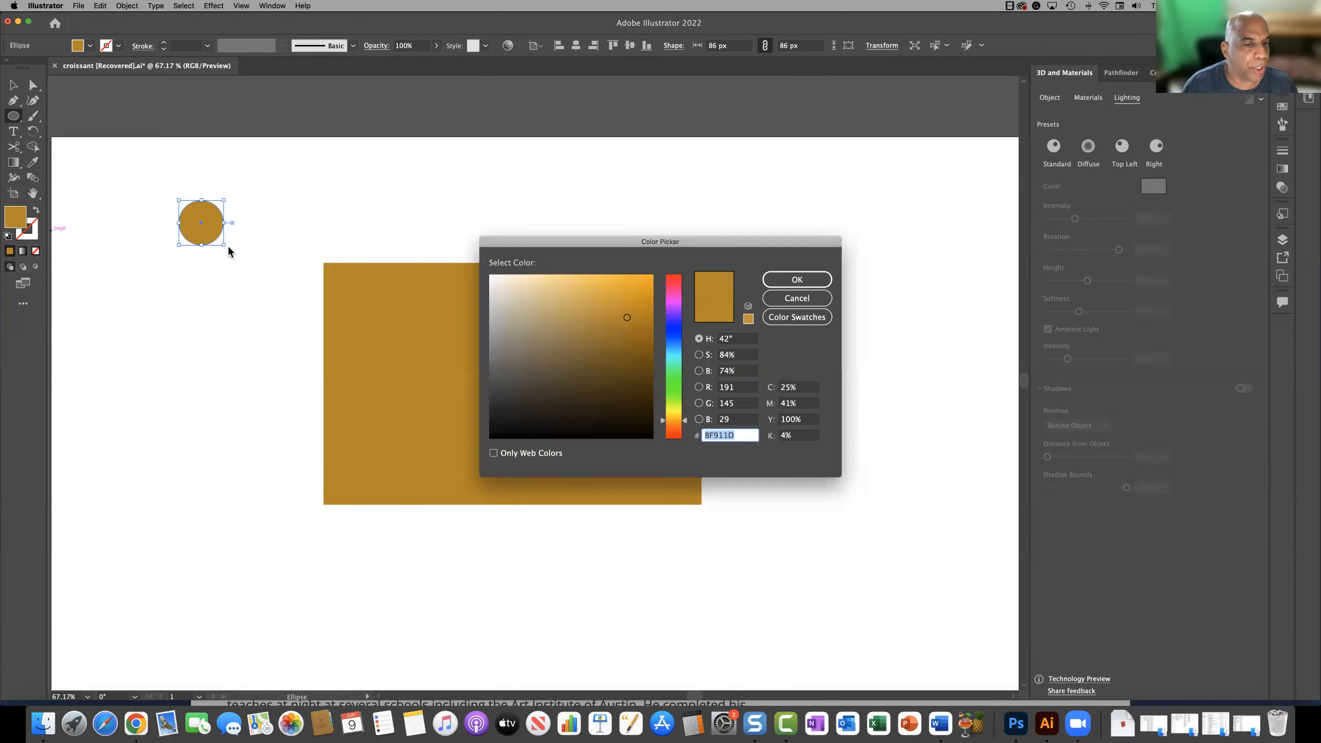
click(670, 282)
click(797, 279)
- Move the red circle so that it is centred on the rectangle's upper-left corner
click(13, 84)
drag(202, 225, 324, 265)
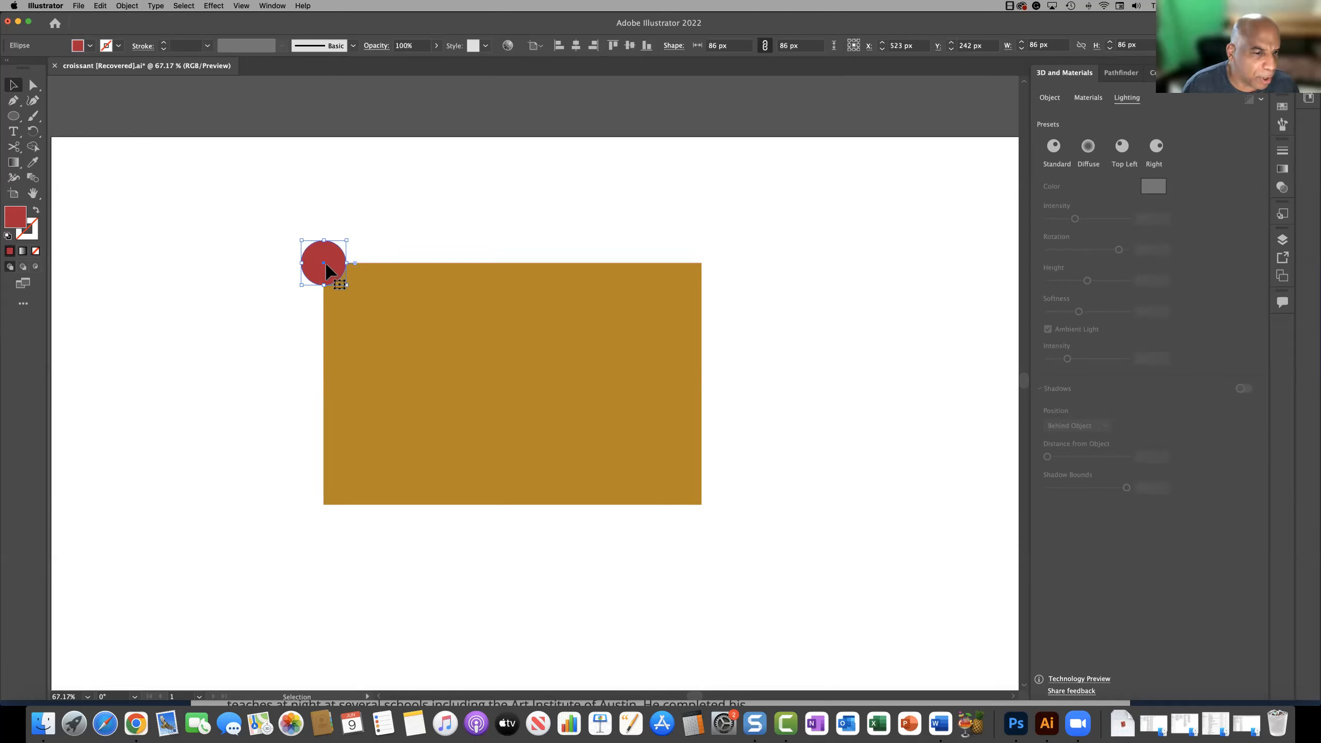
drag(325, 263, 323, 264)
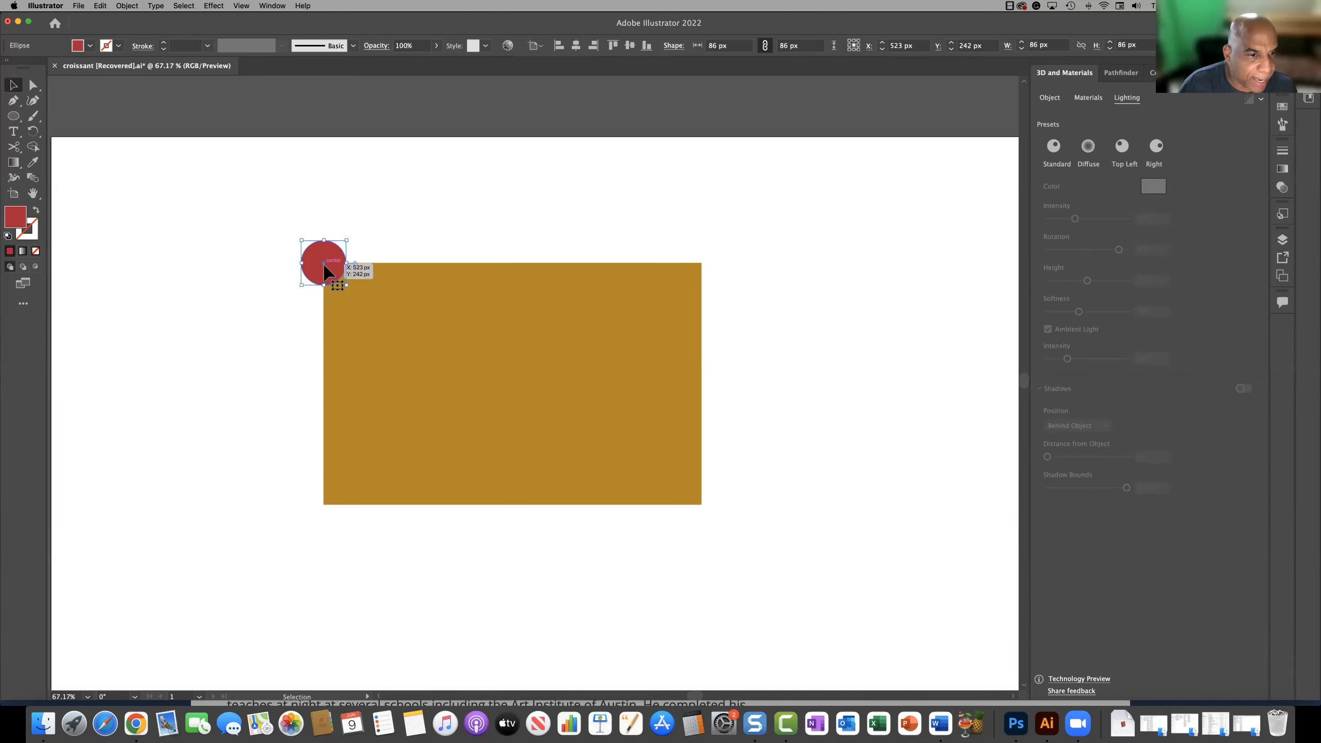
- Duplicate the red circle onto the rectangle's lower-left, lower-right and upper-right corners, centring each copy on its corner
drag(324, 267, 322, 356)
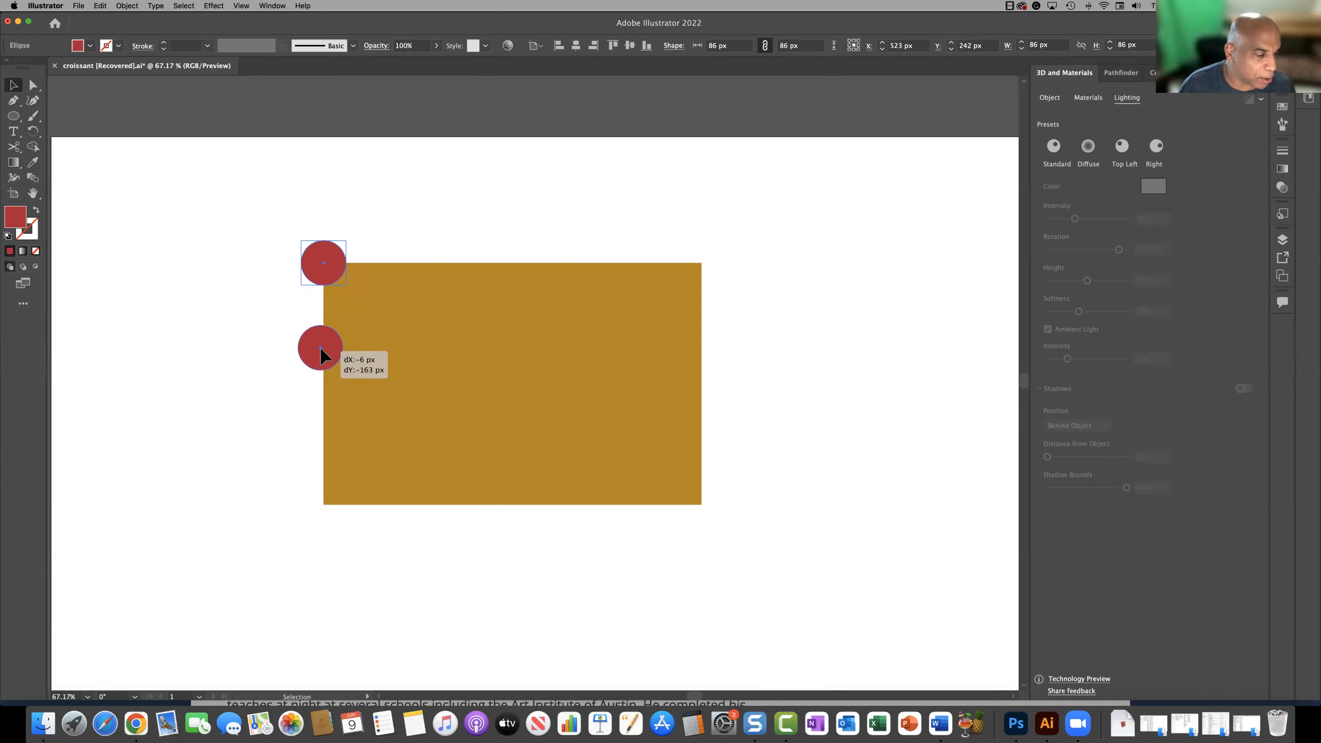
drag(321, 350, 324, 507)
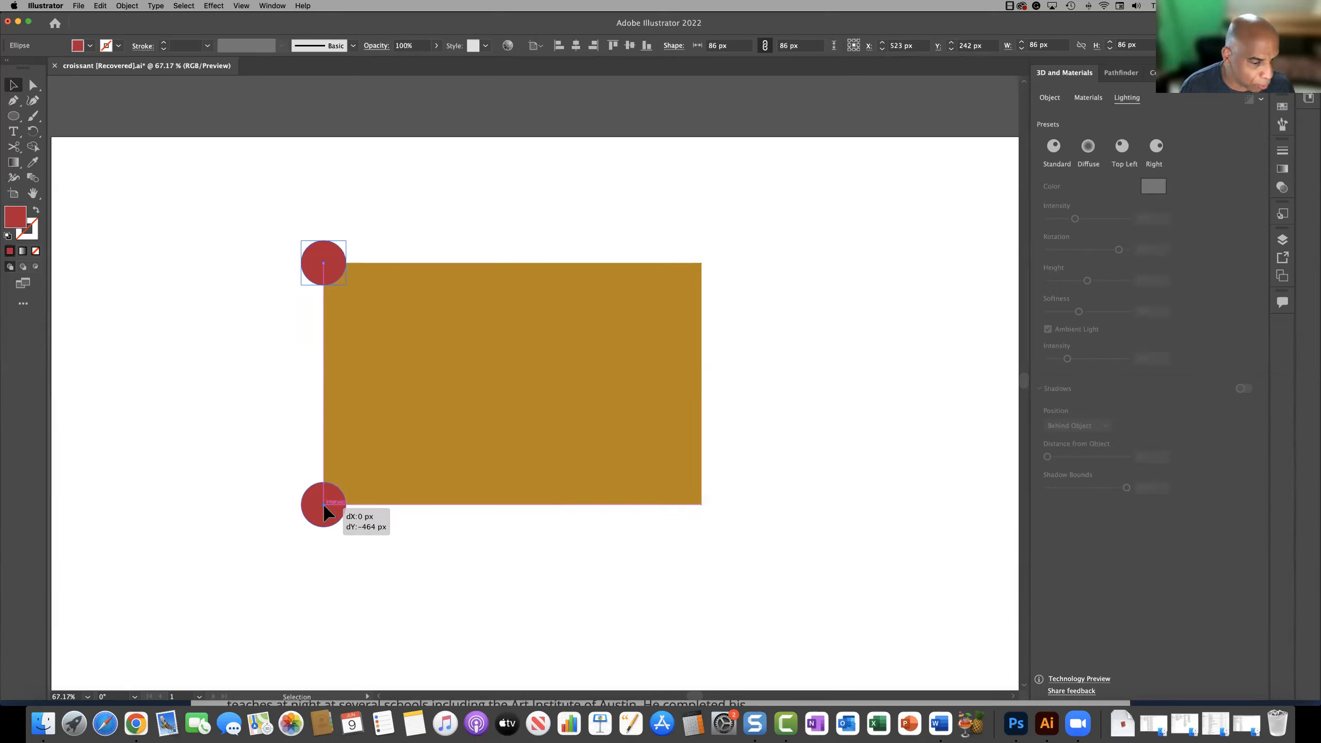
drag(324, 505, 324, 505)
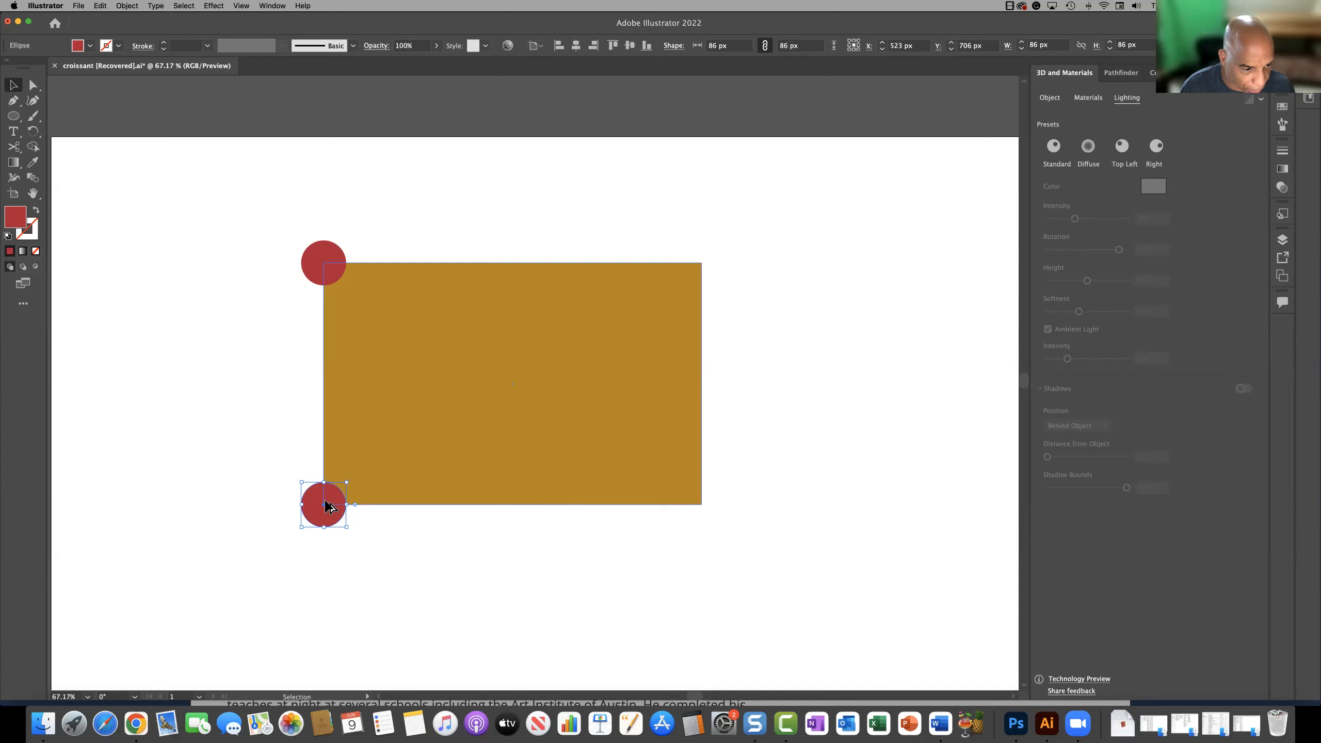
drag(325, 511, 702, 521)
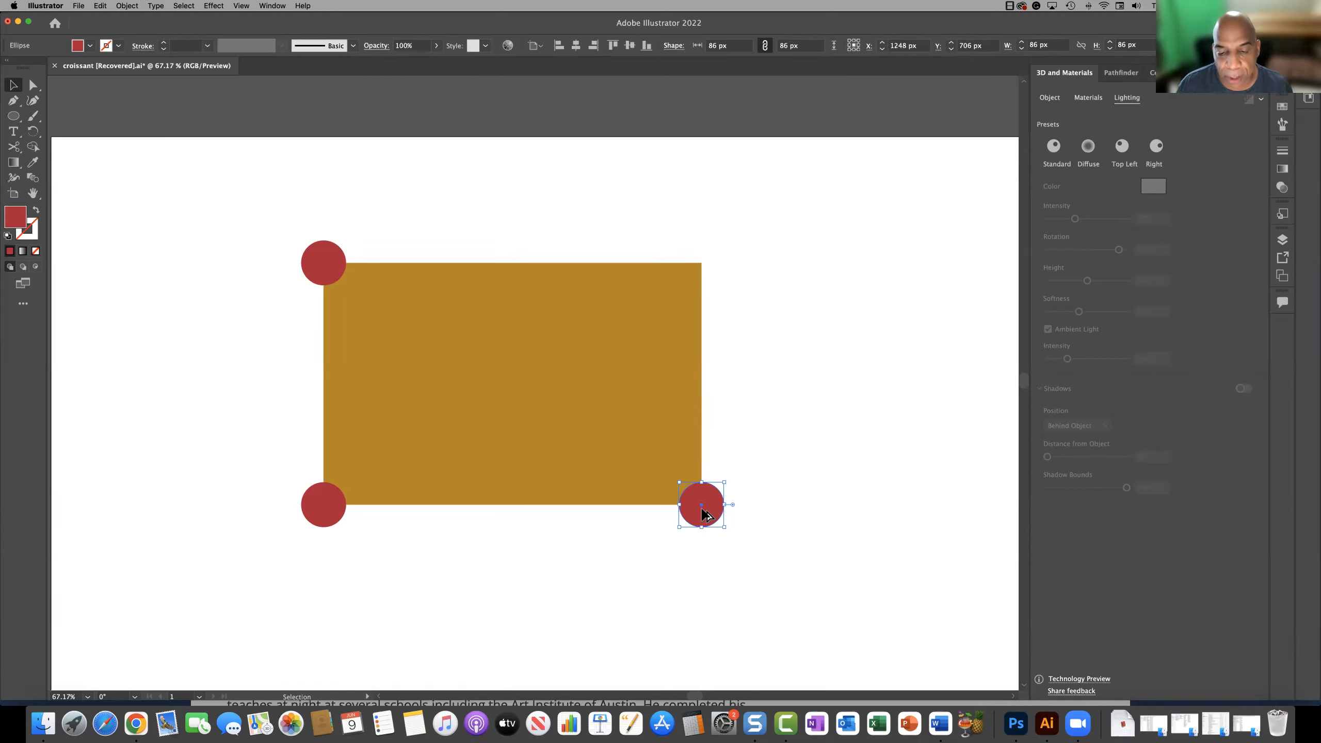
drag(706, 514, 780, 373)
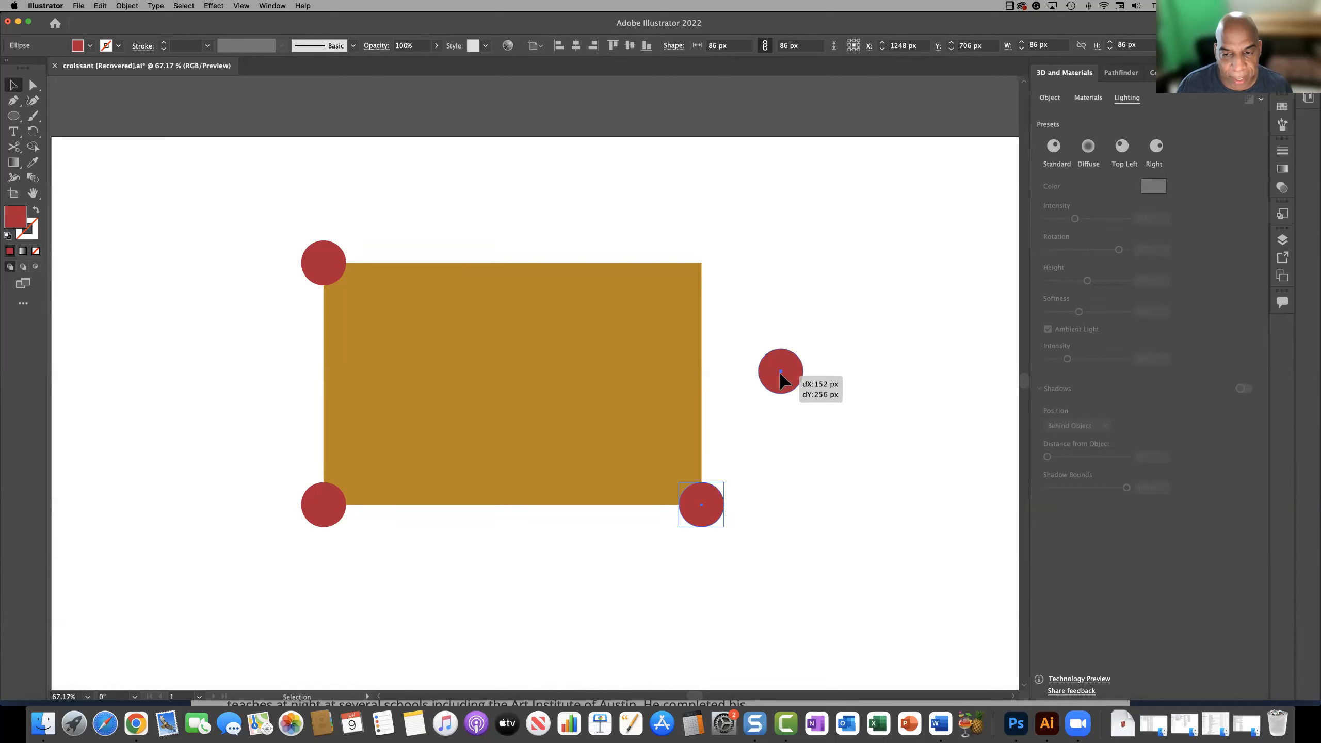
drag(697, 401, 705, 266)
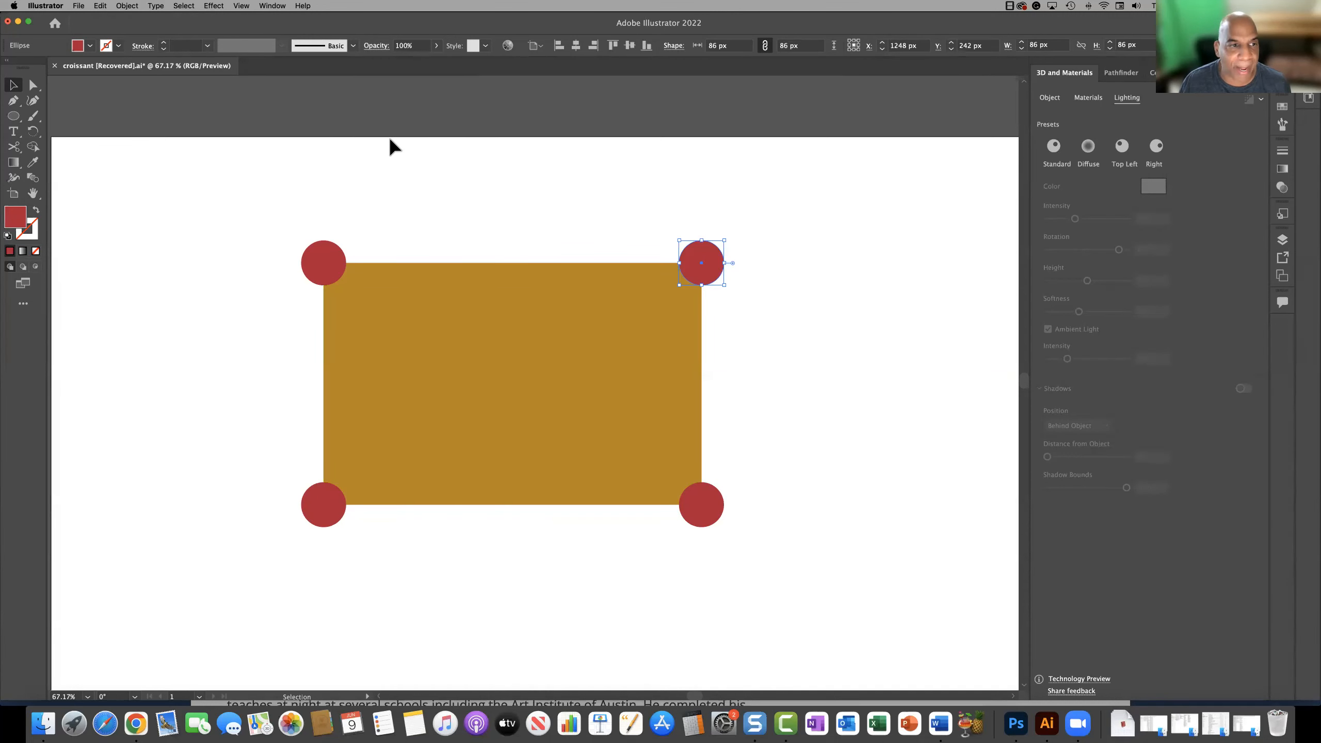
- Select the rectangle and all four corner circles and merge them into one shape with Pathfinder's Unite
click(273, 7)
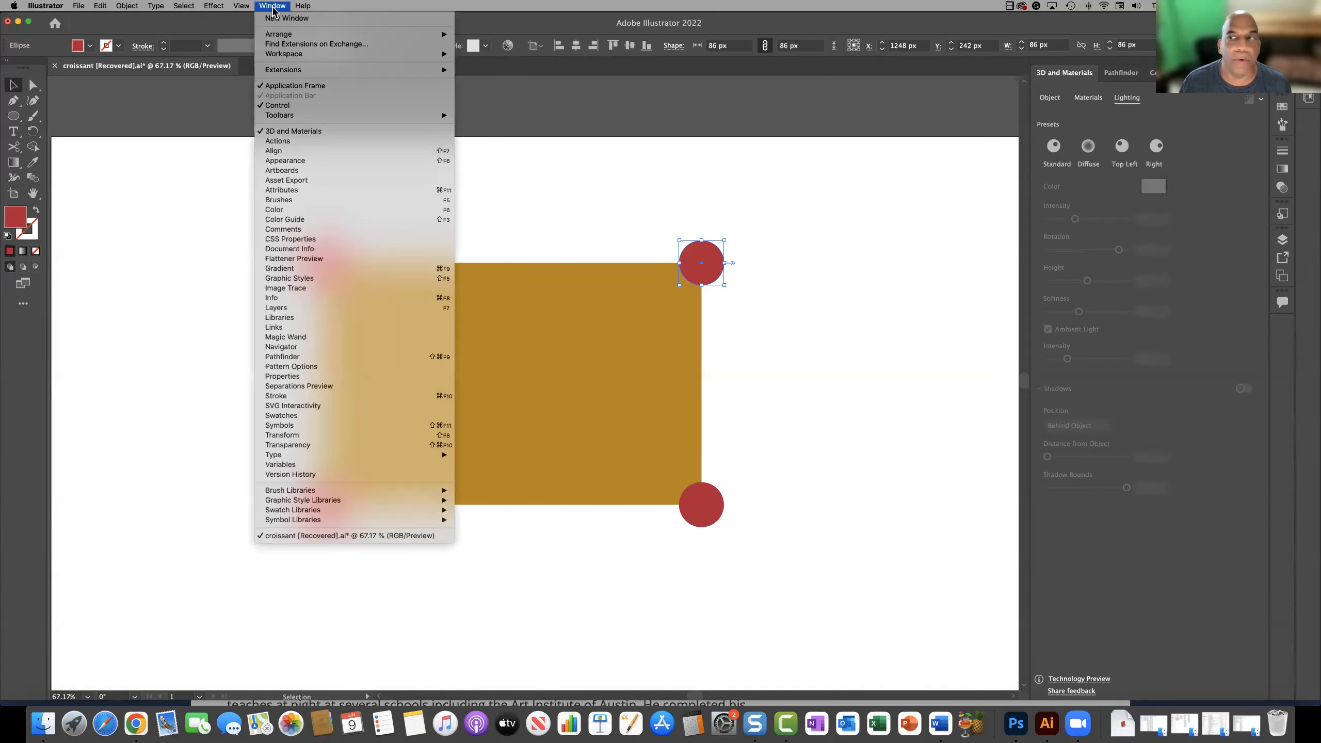
click(1036, 109)
click(1113, 74)
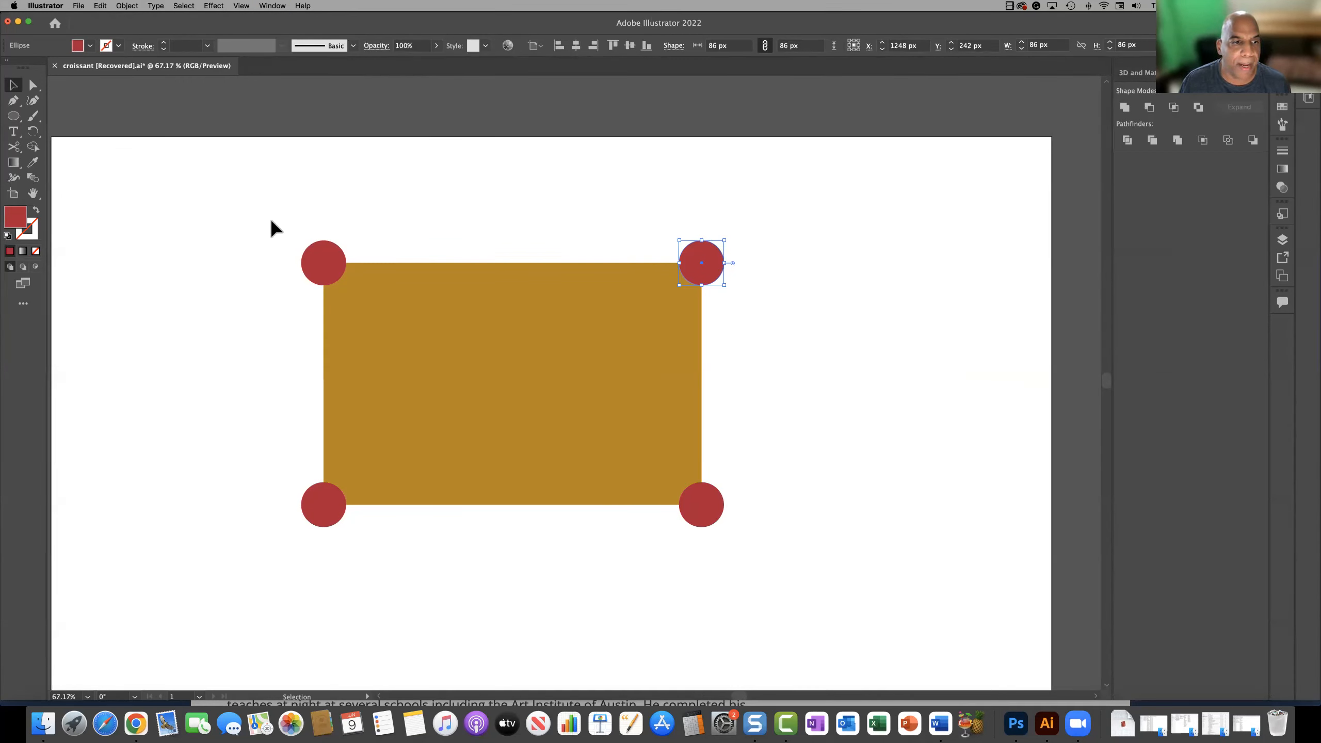
drag(270, 212, 258, 261)
drag(248, 200, 778, 553)
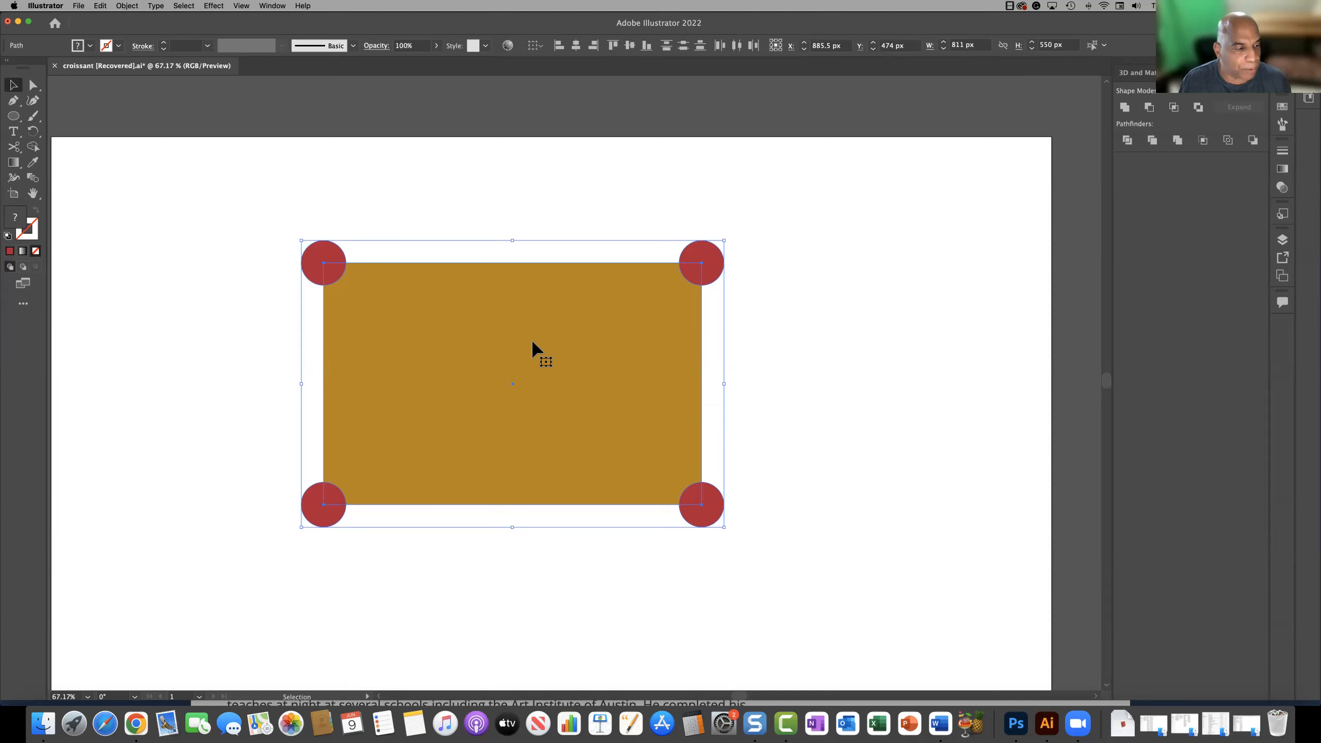
click(1123, 108)
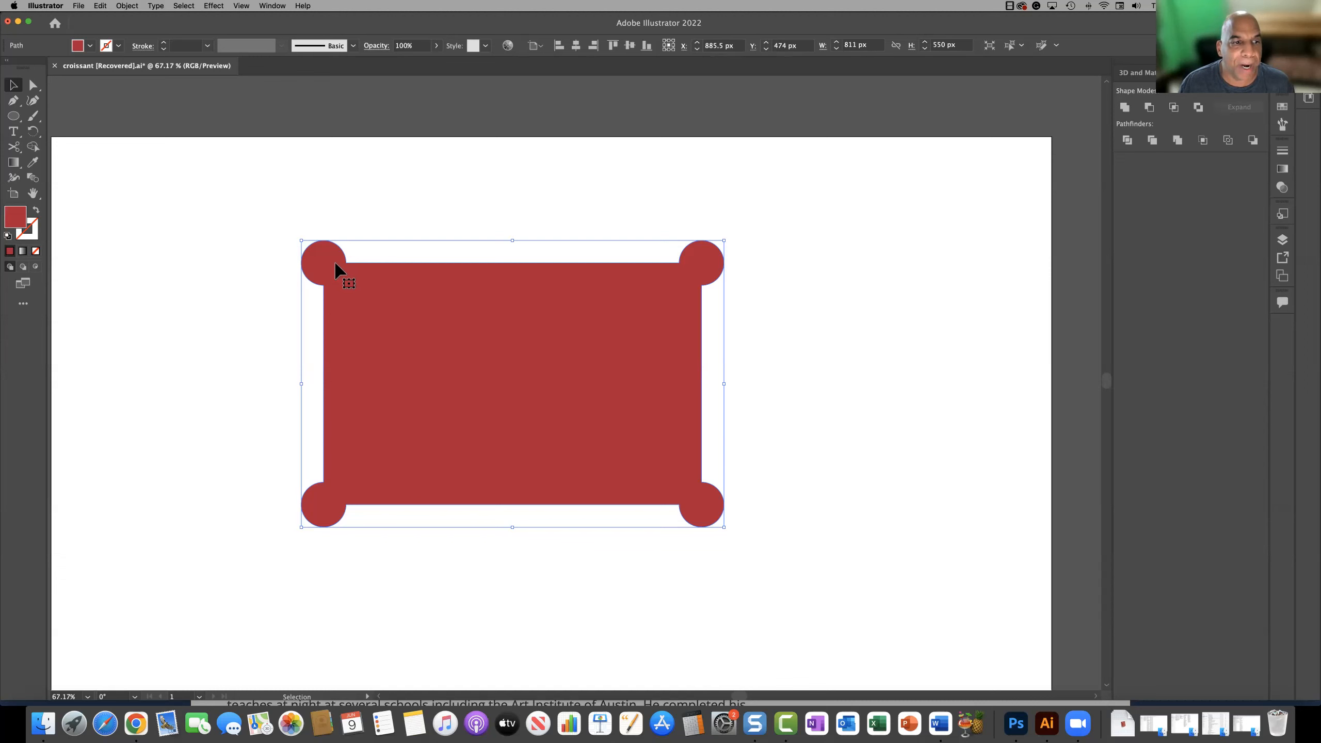
- Draw a circle about 24 px wide in the empty area outside the red shape's upper-left corner and fill it with near-black (#19090D)
click(151, 206)
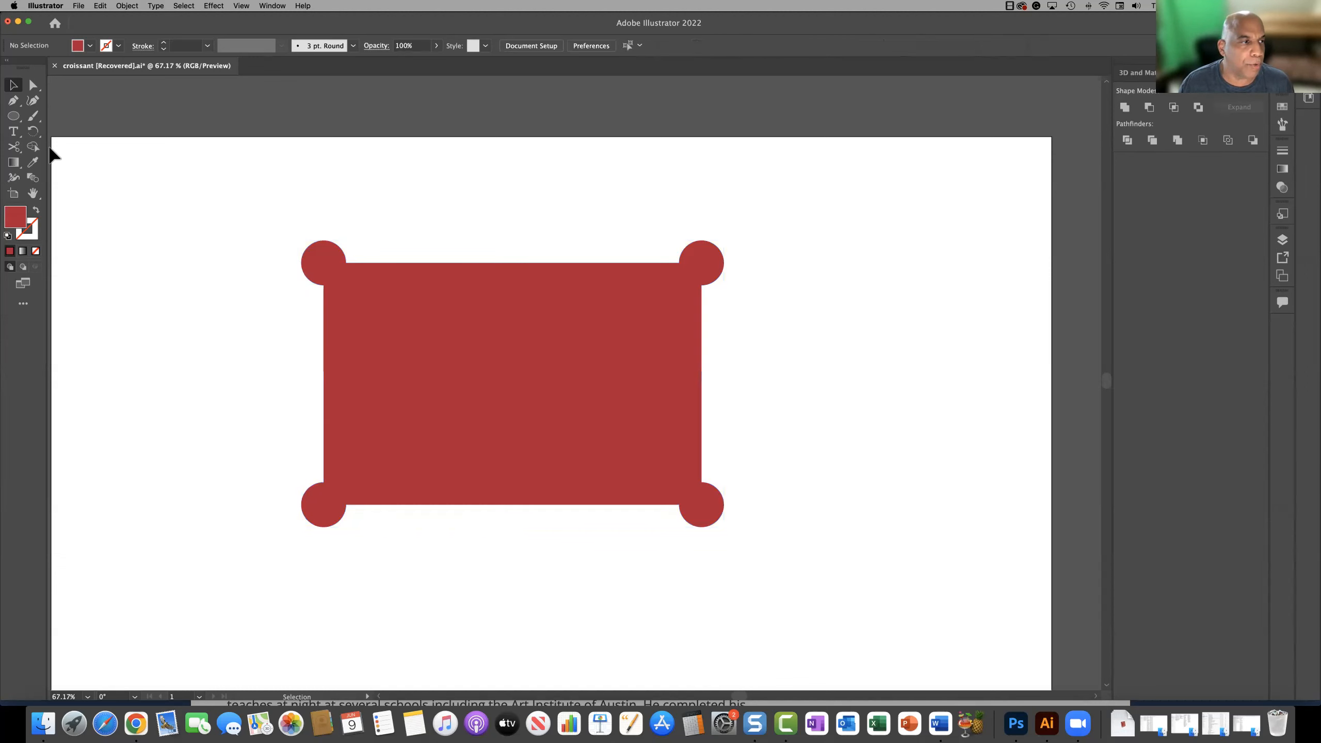
click(13, 116)
drag(142, 195, 156, 205)
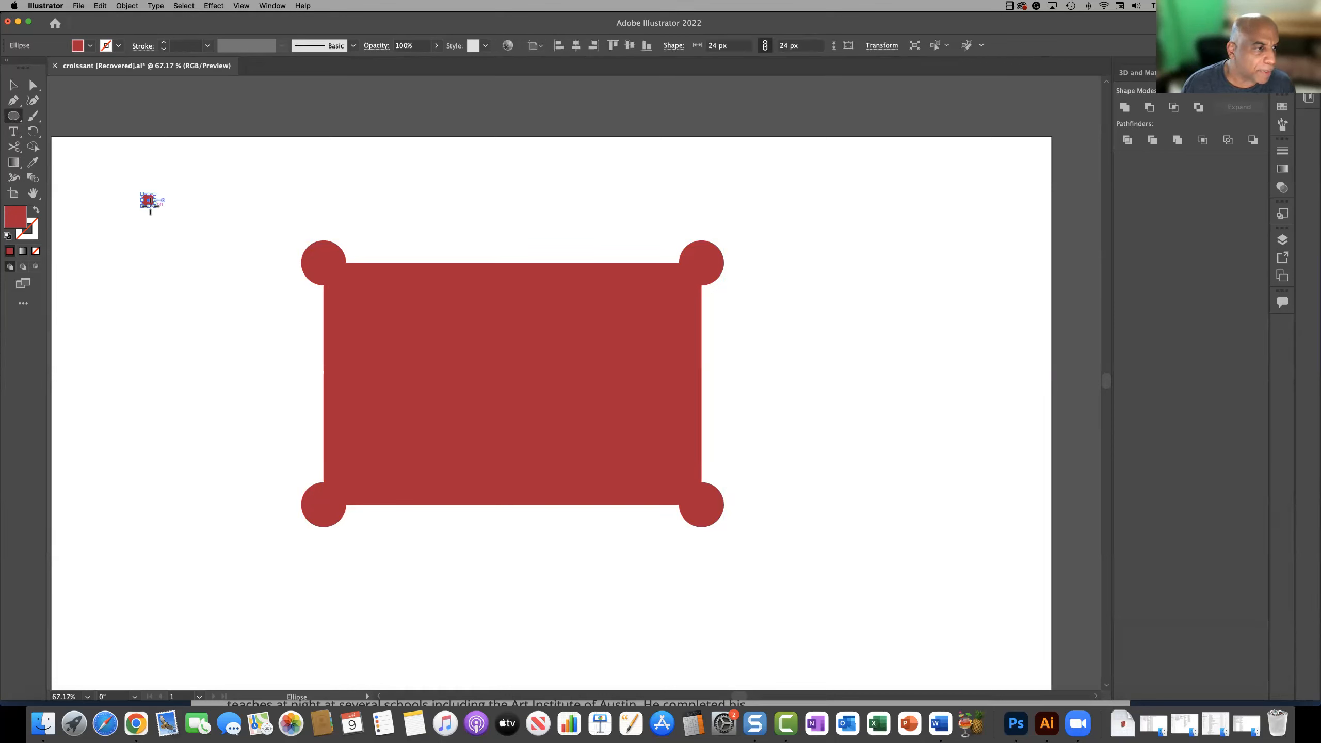
double_click(14, 218)
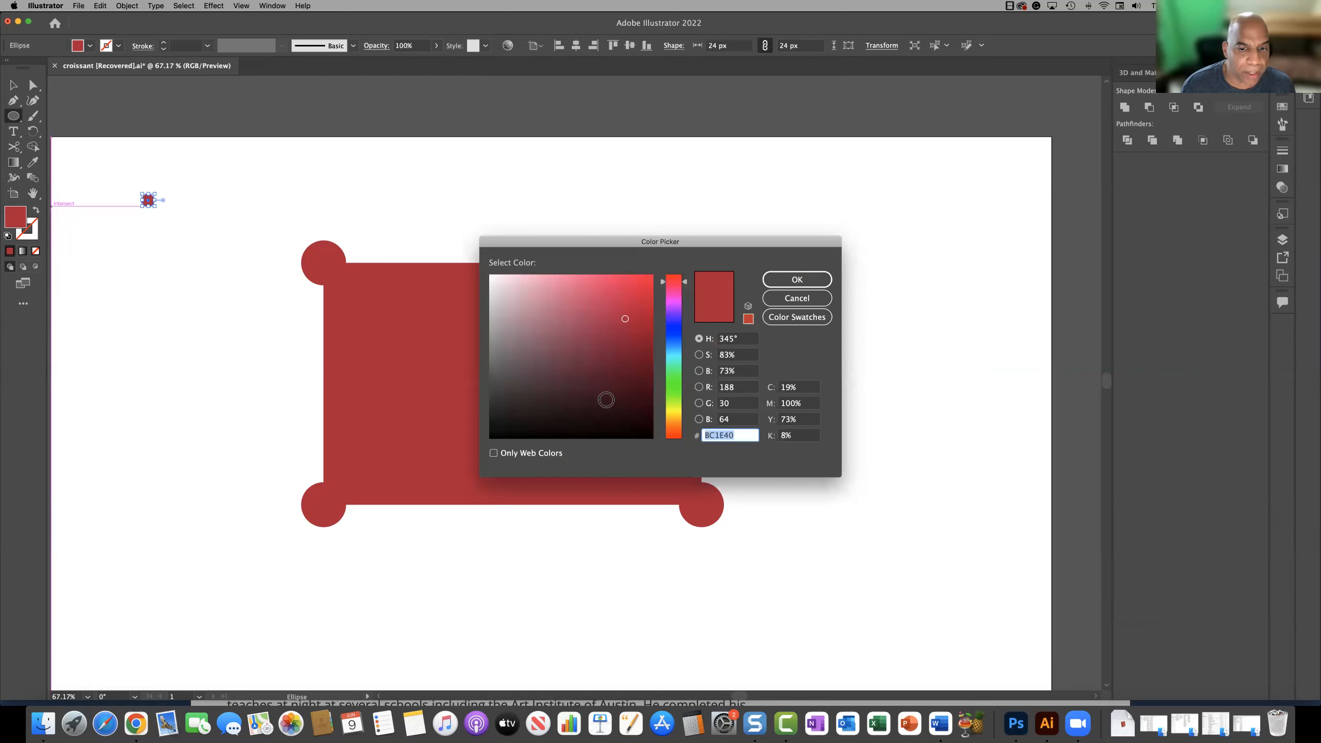
click(594, 422)
click(788, 284)
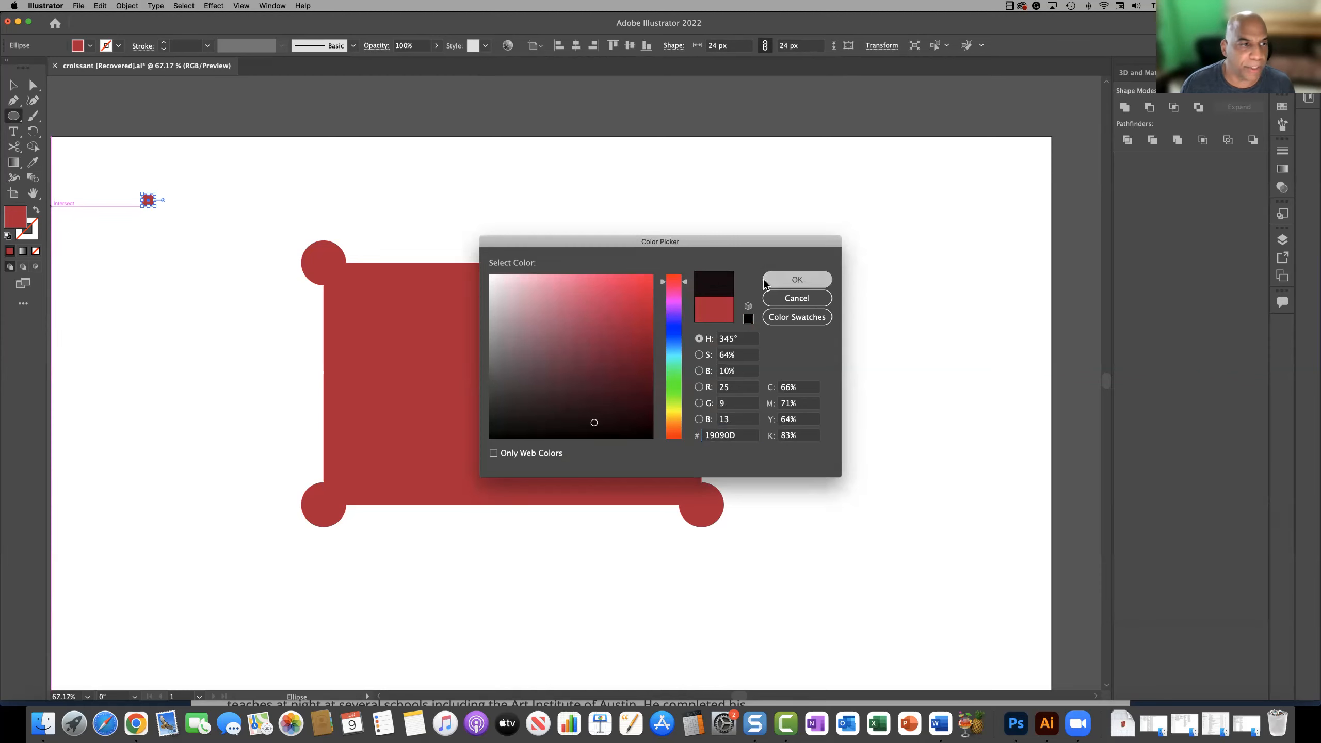
- Move the small black circle so that it is centred on the red shape's upper-left round corner
click(14, 88)
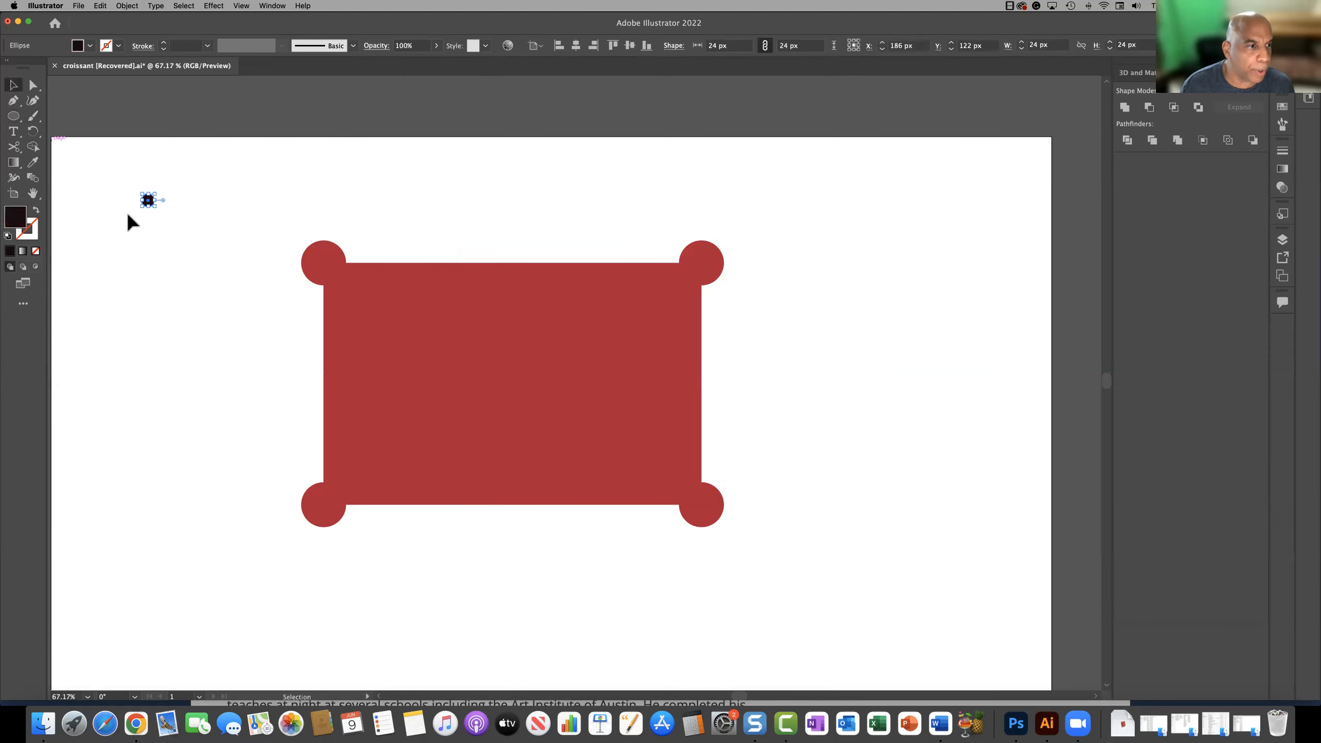
click(147, 208)
drag(147, 202, 324, 265)
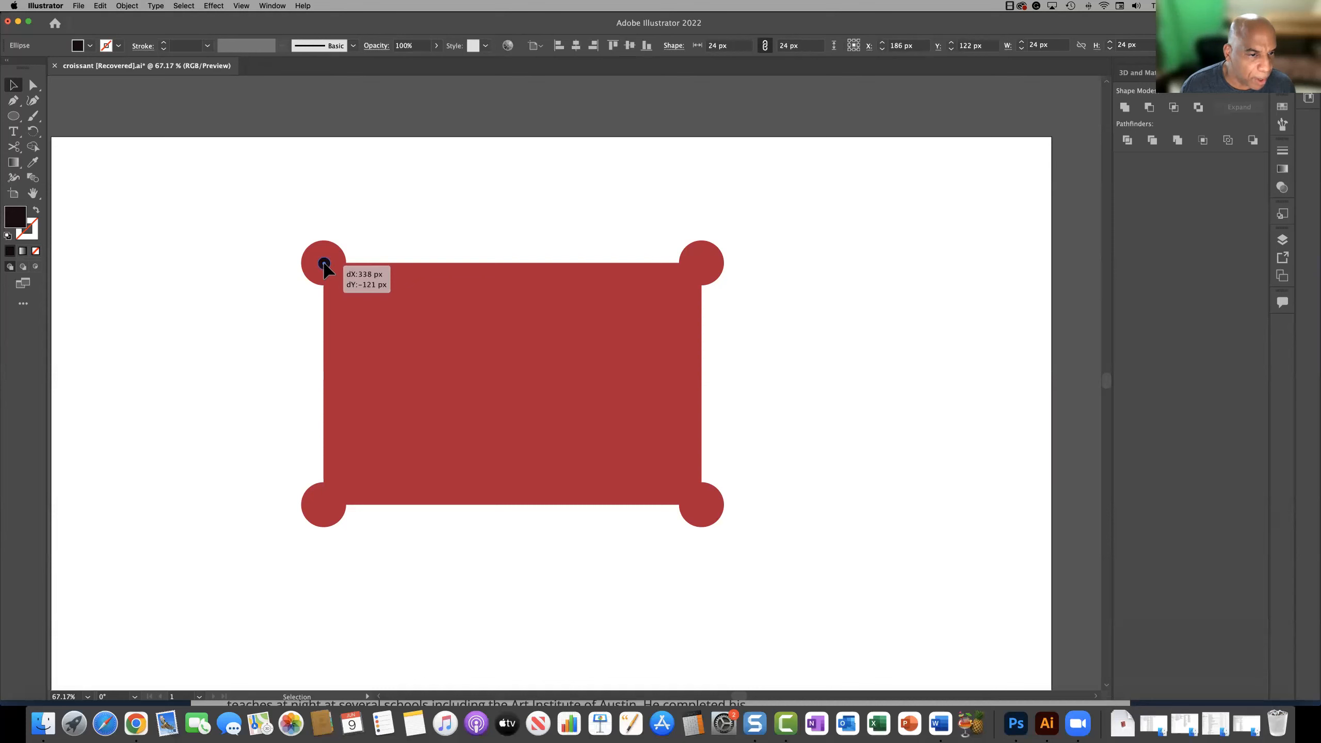
drag(324, 264, 324, 265)
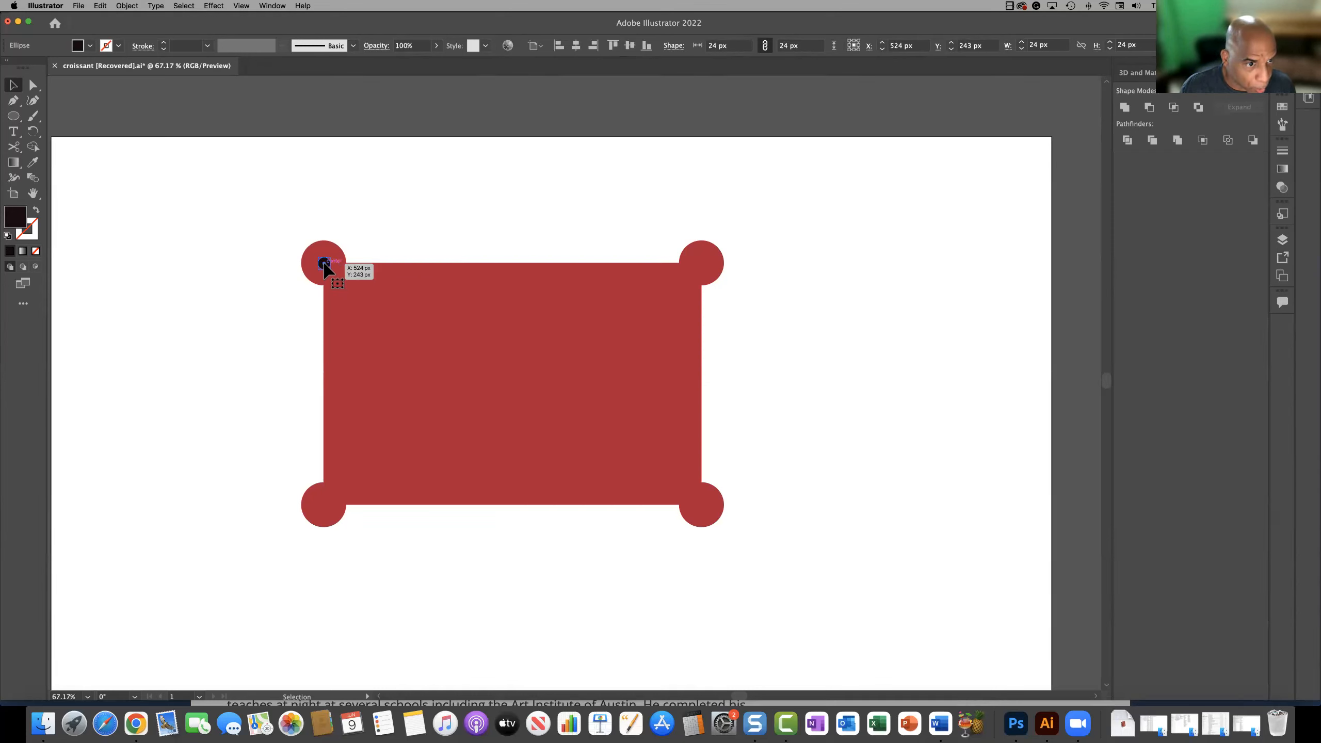
- Duplicate the black circle onto the lower-left, lower-right and upper-right round corners, centring each copy
drag(324, 264, 324, 506)
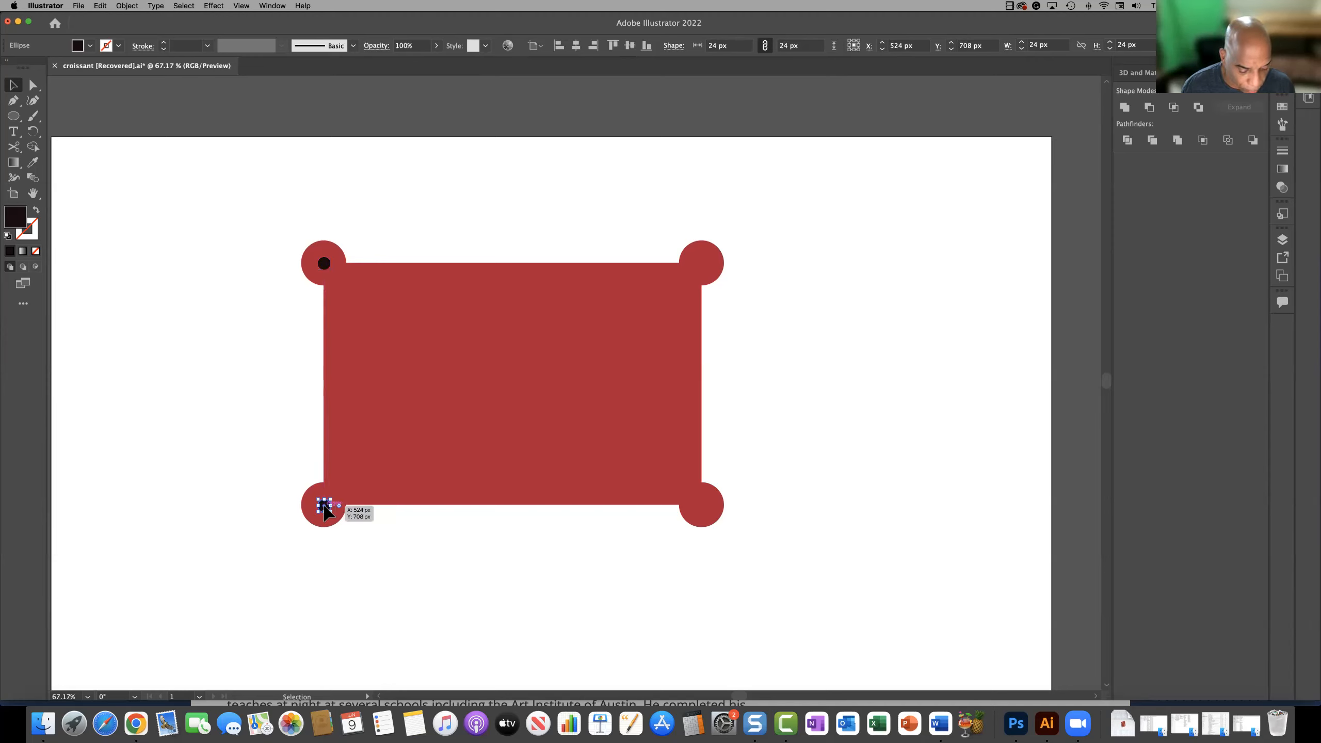
drag(324, 505, 701, 510)
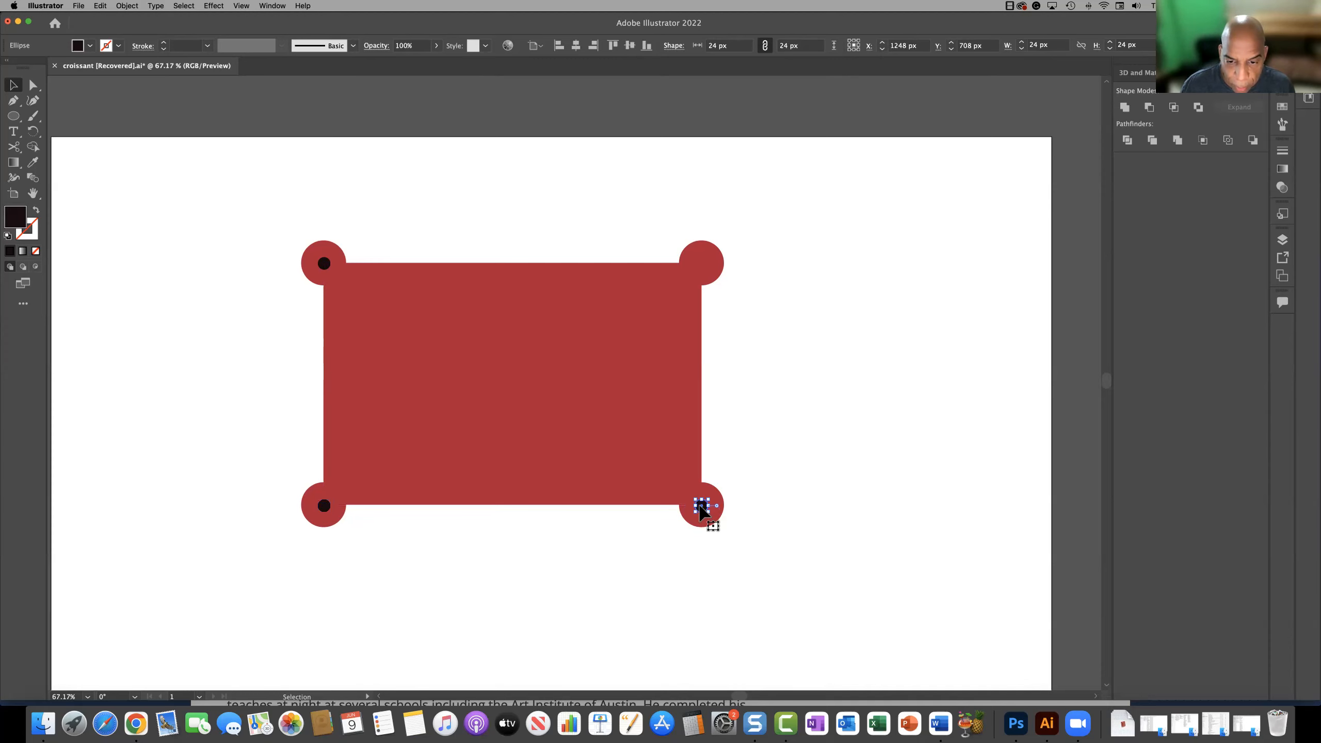
drag(701, 508, 706, 265)
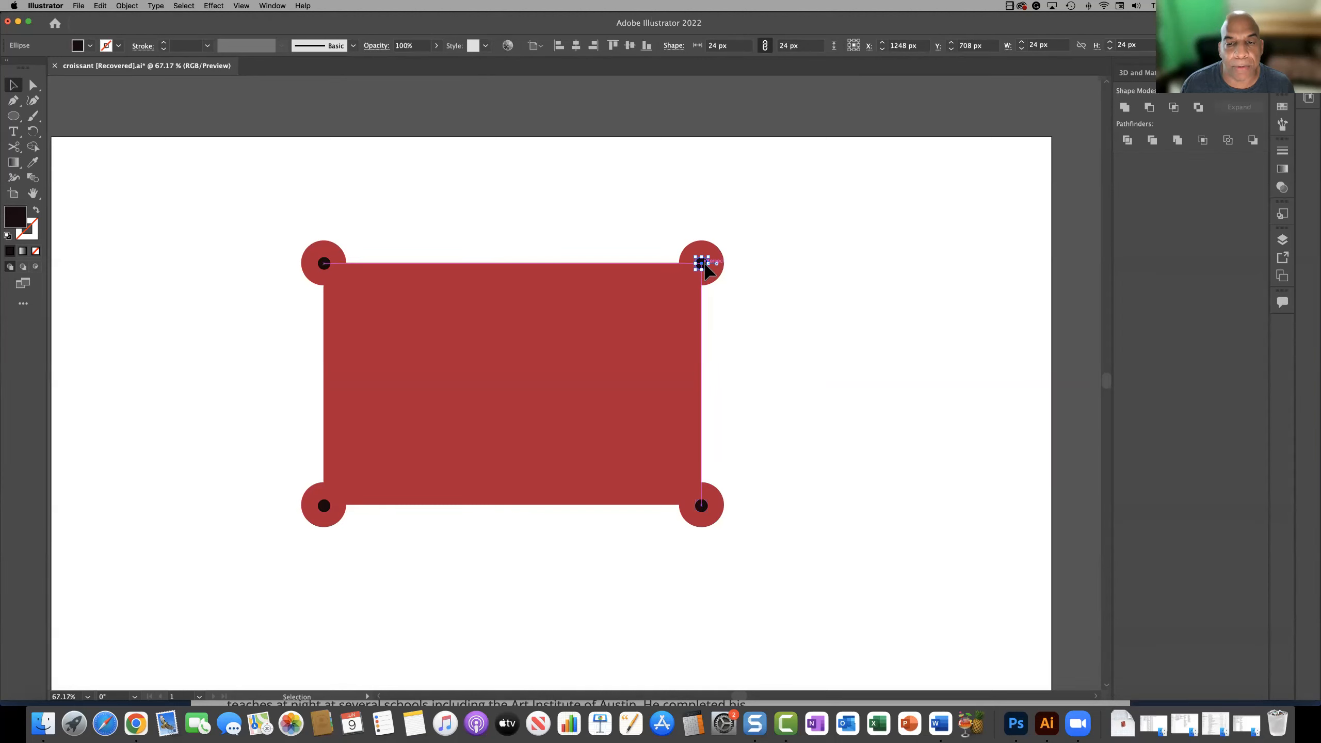
- Select the red shape with all four black circles and cut the circles out as holes using Pathfinder's Minus Front
click(743, 271)
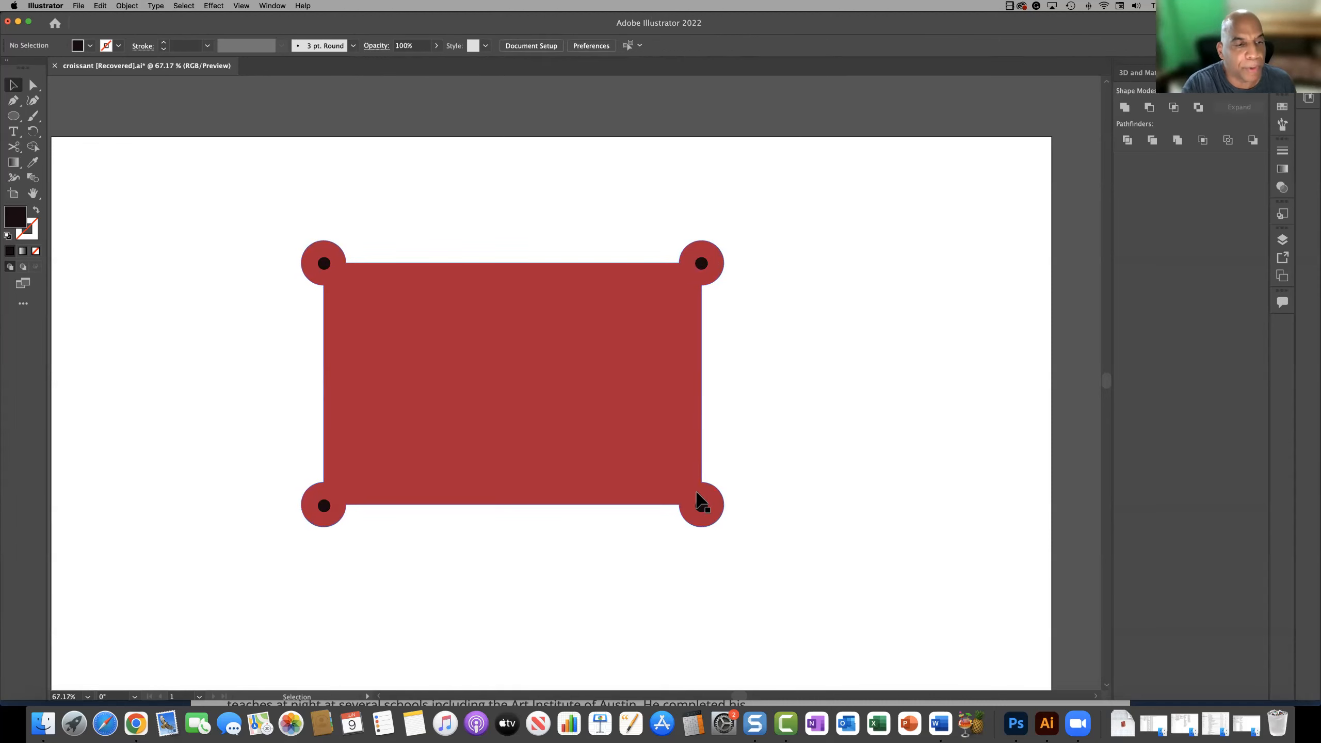
drag(268, 215, 766, 561)
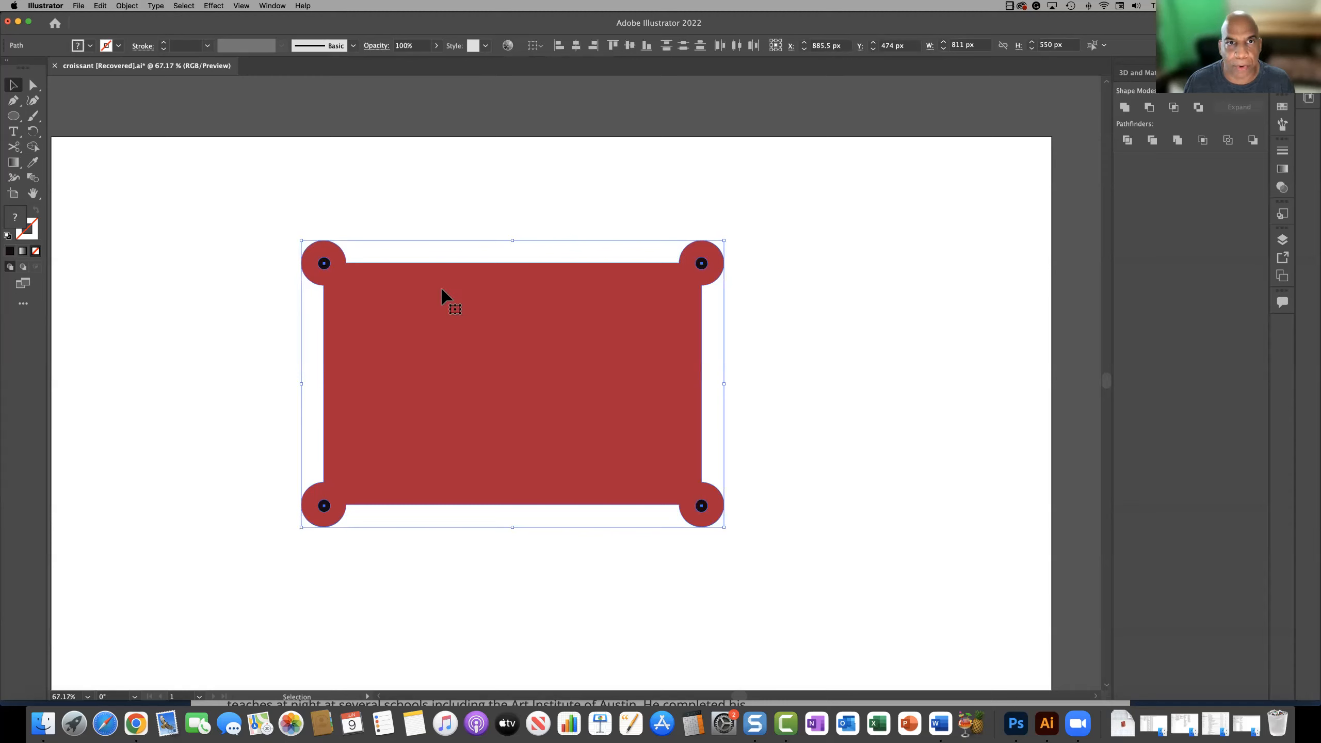
click(1149, 111)
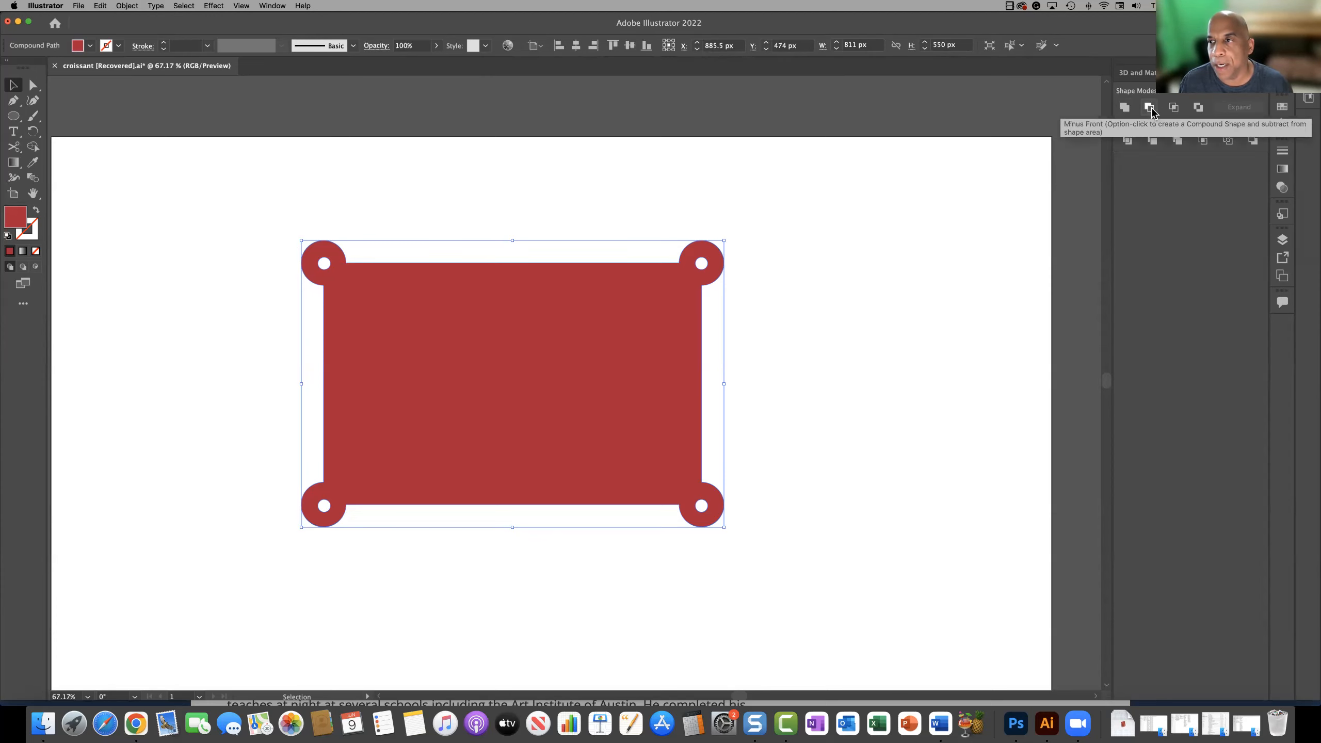
- Apply a 3D Extrude to the plate with a depth of 12 px and rotate it freely to view its thickness
click(1146, 73)
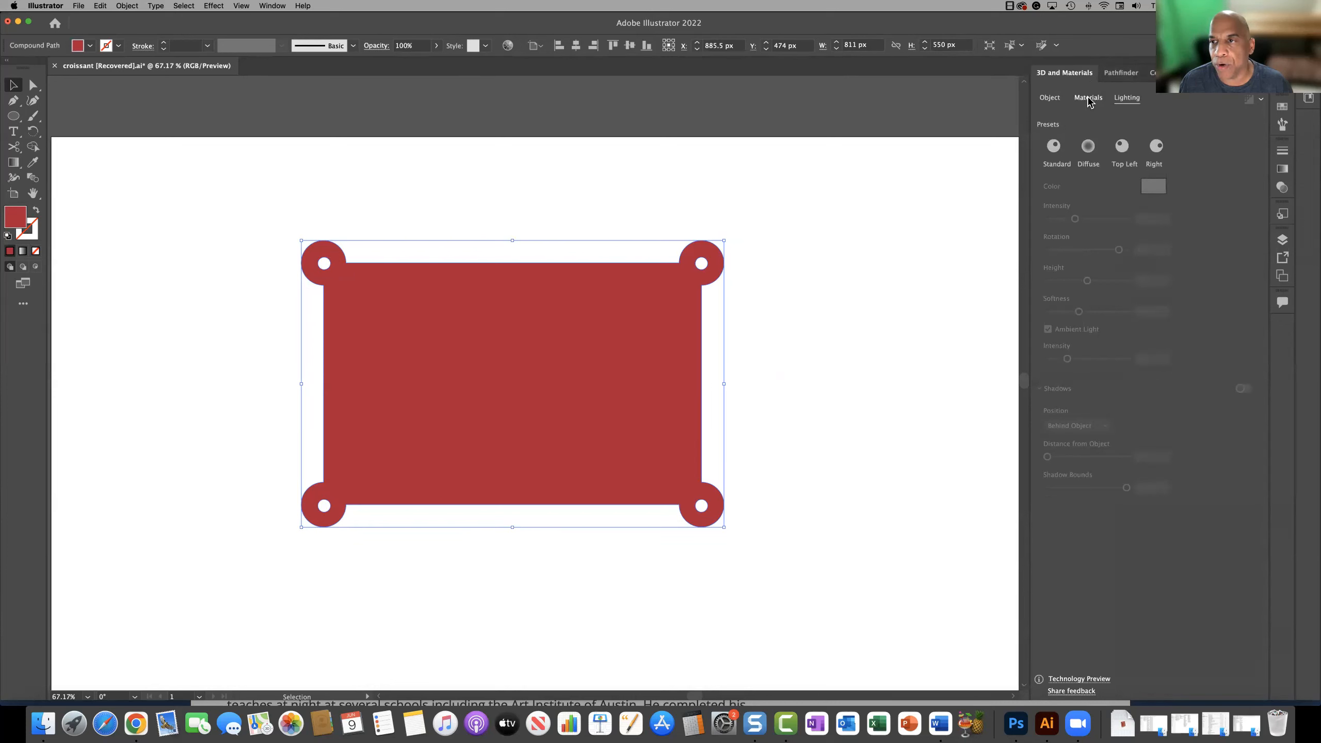
click(1051, 98)
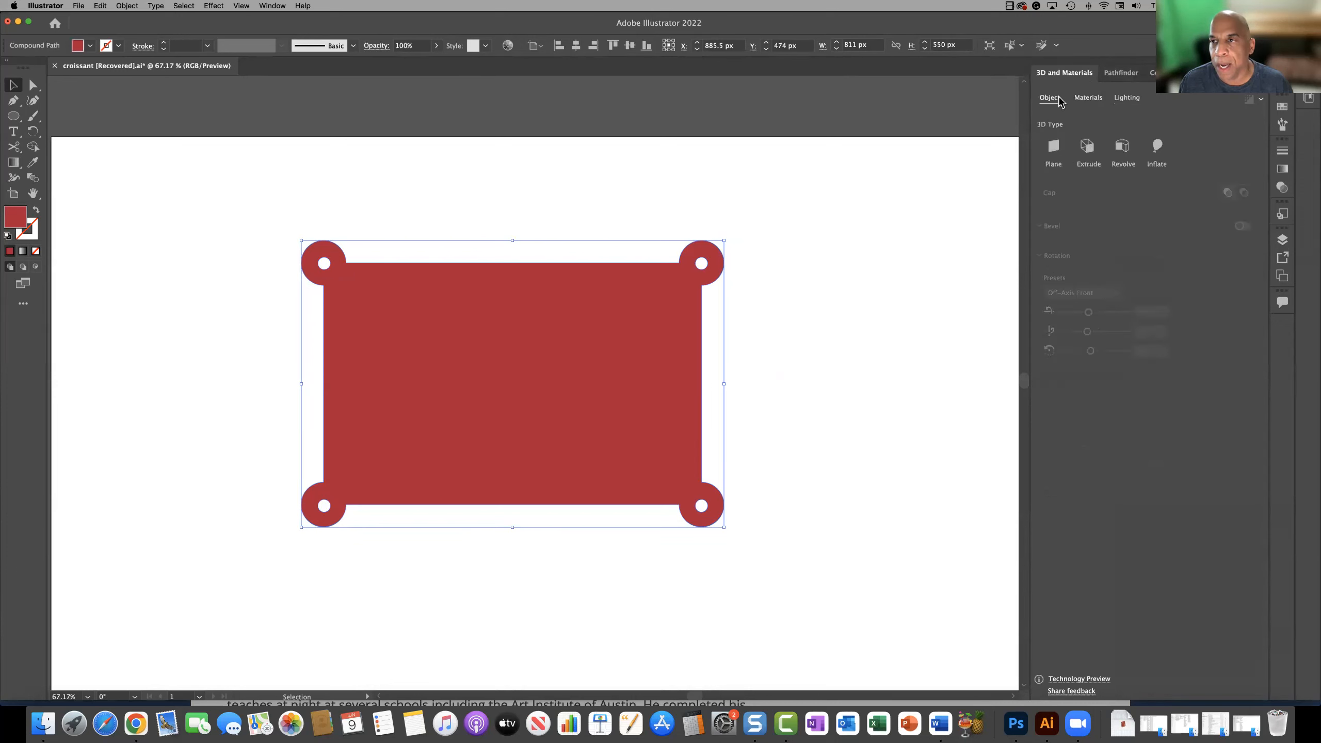
click(1087, 146)
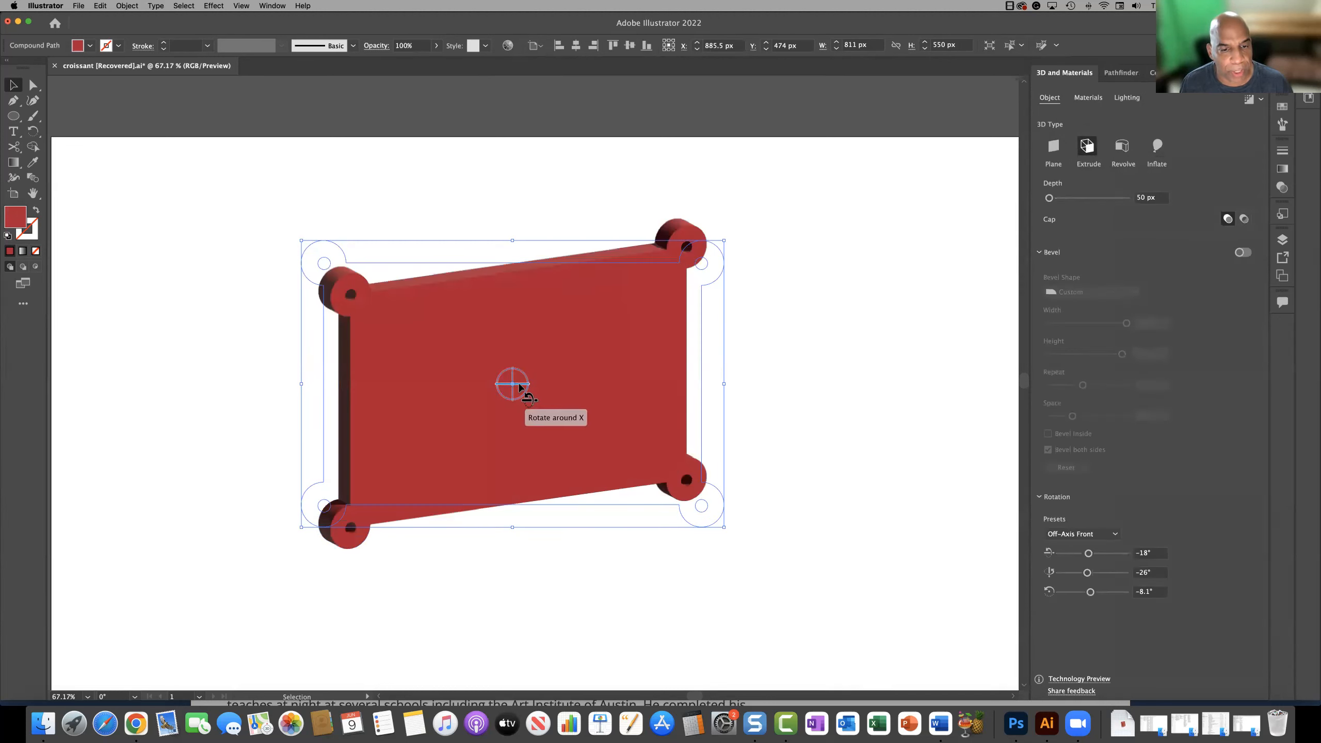
mouse_move(518, 383)
mouse_down()
mouse_move(491, 381)
mouse_move(526, 400)
mouse_move(519, 362)
mouse_up()
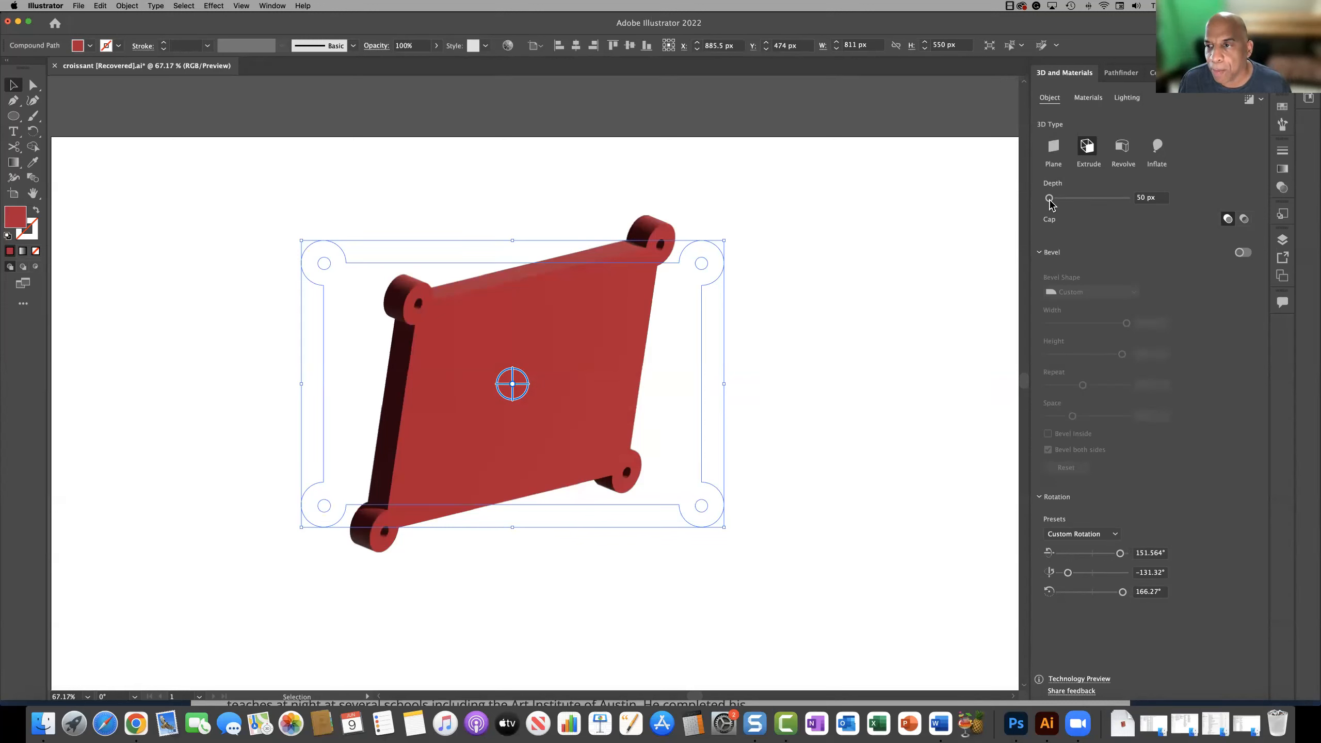
drag(1048, 202, 1048, 203)
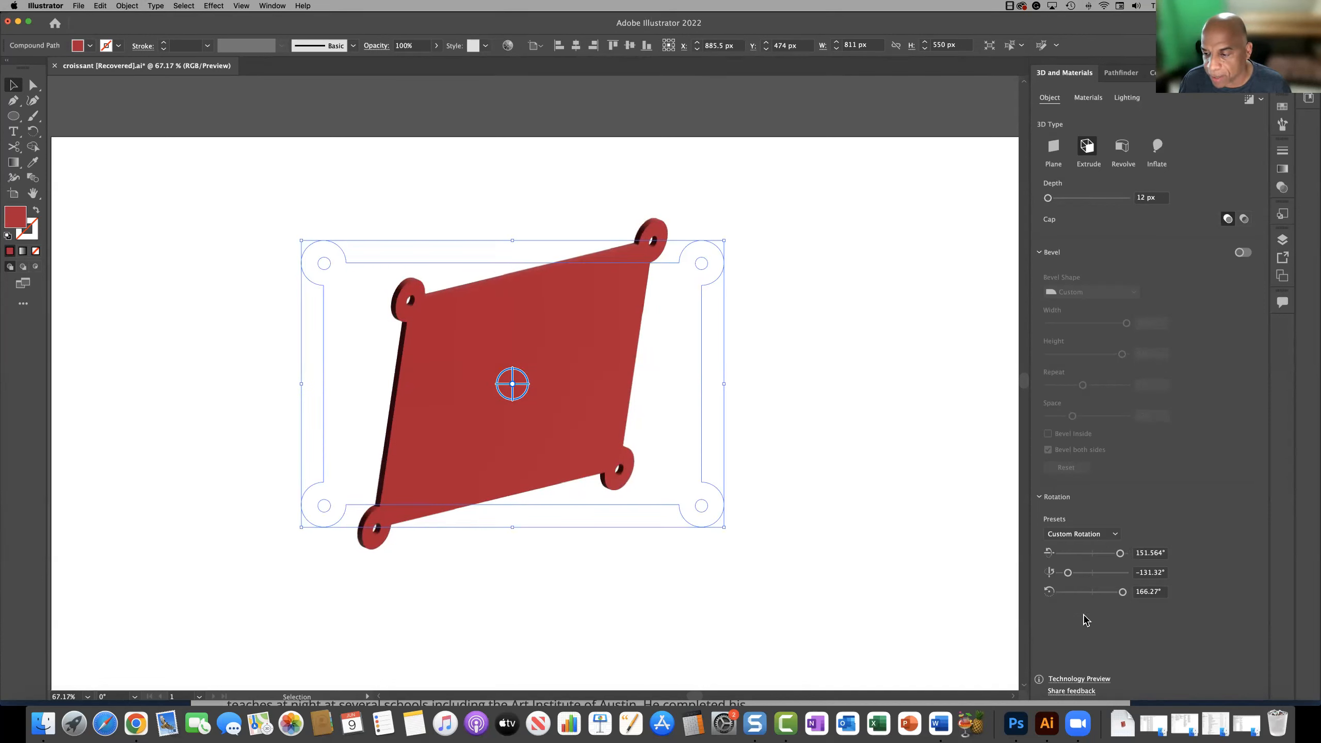
- Try the Isometric Left rotation preset, settle on Isometric Right, and move the plate toward the artboard's upper-left corner
click(1089, 536)
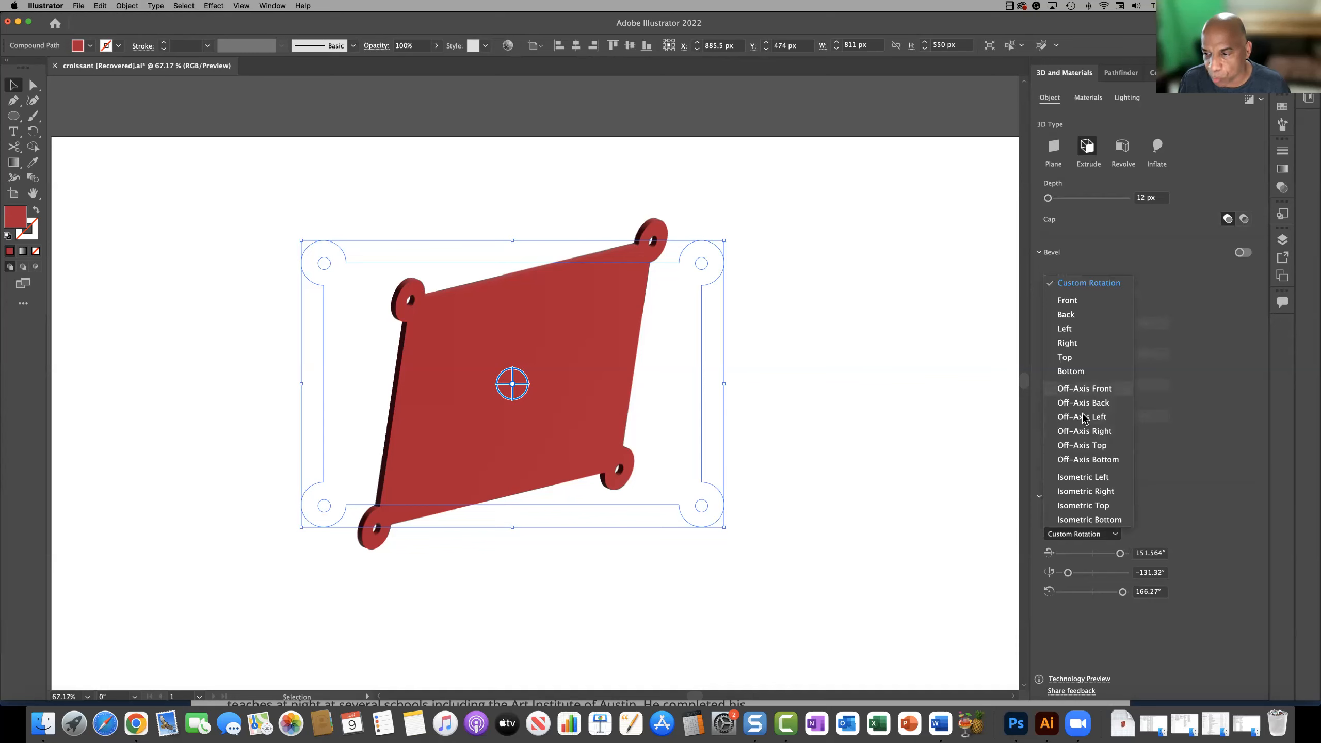
click(1076, 478)
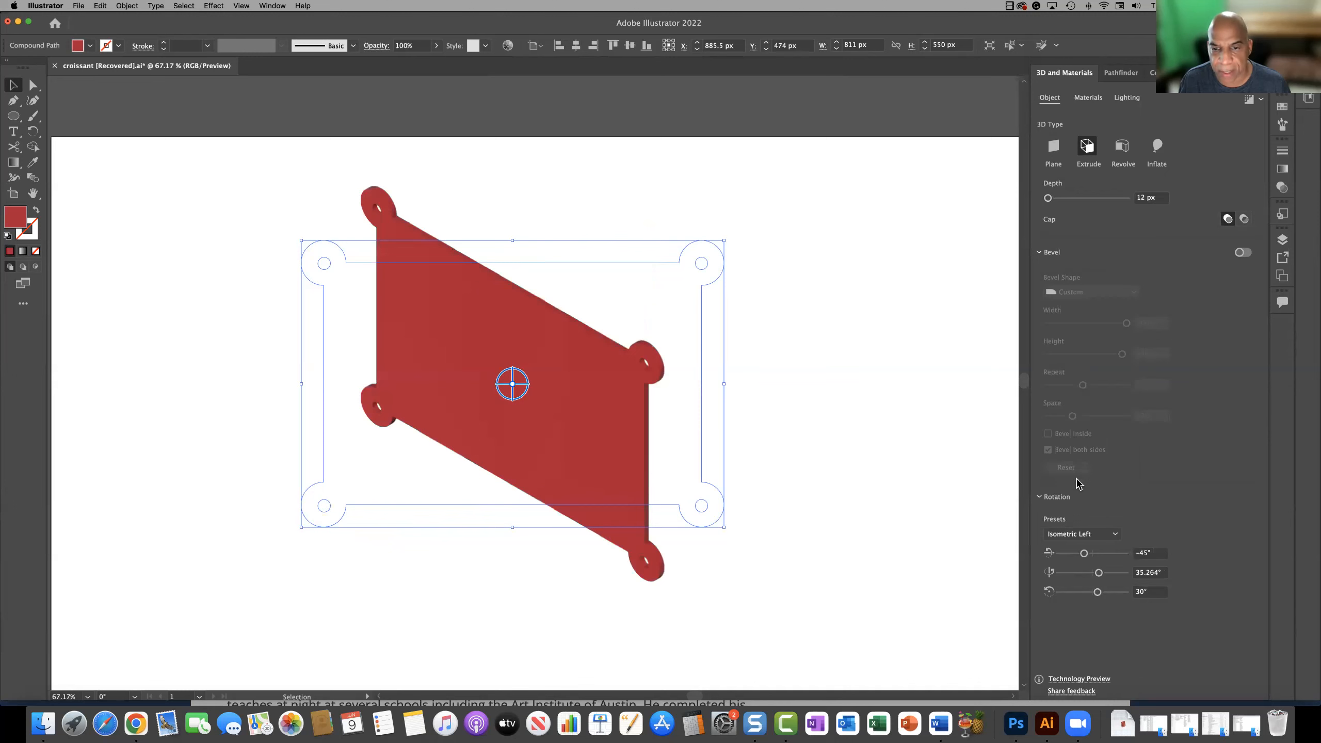
click(1088, 540)
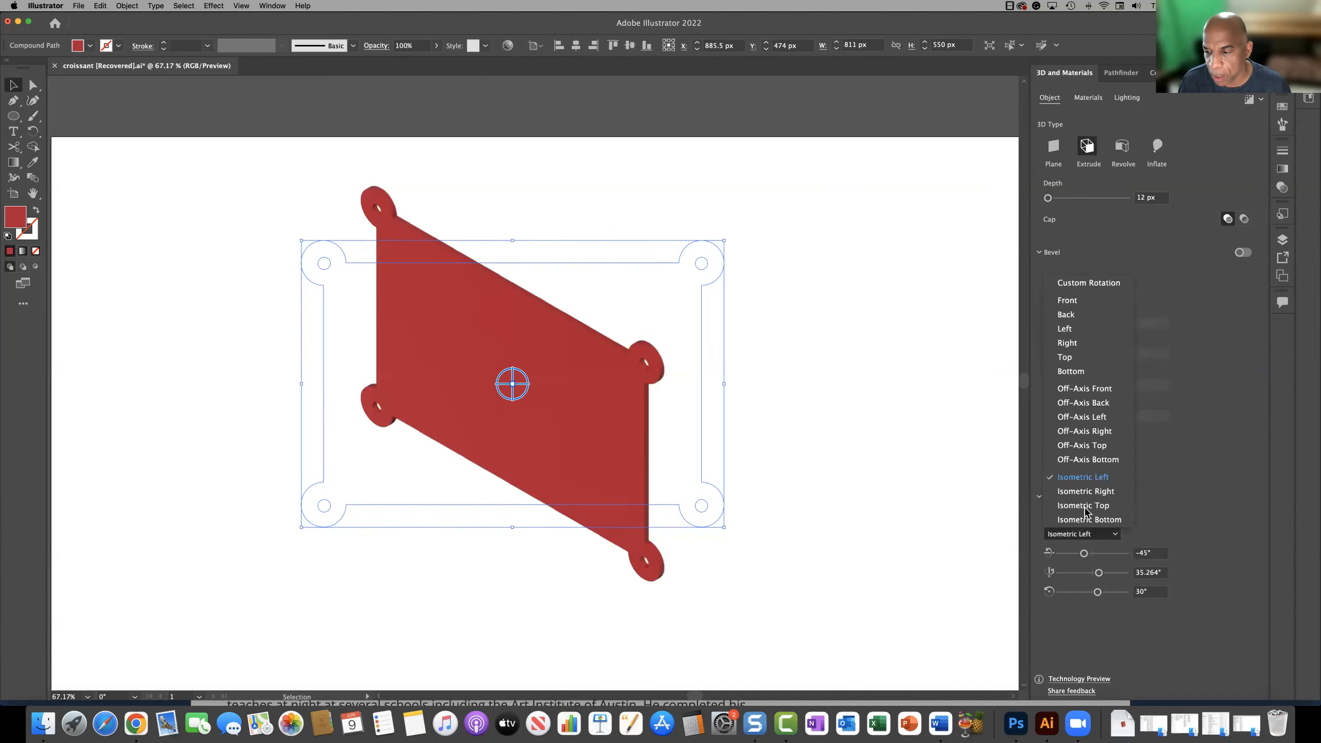
click(1087, 497)
scroll(661, 439, left, 1)
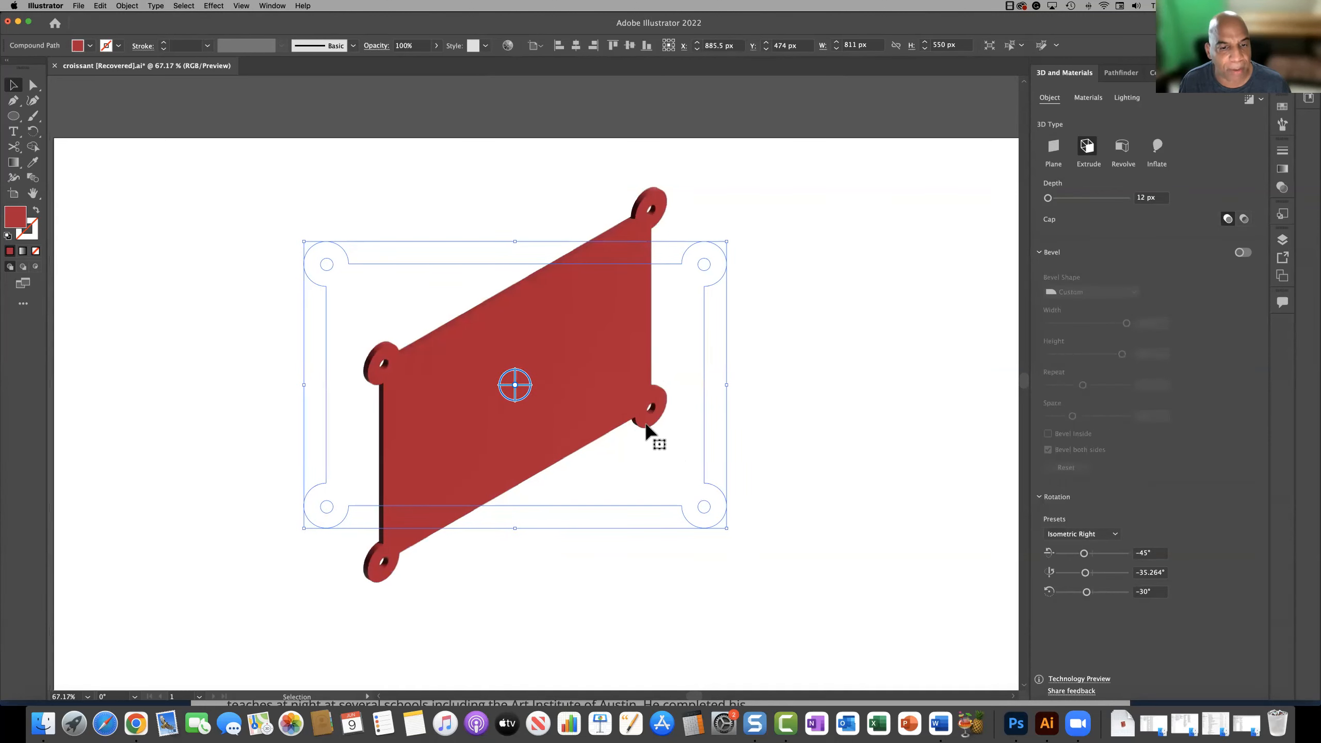
drag(572, 393, 405, 357)
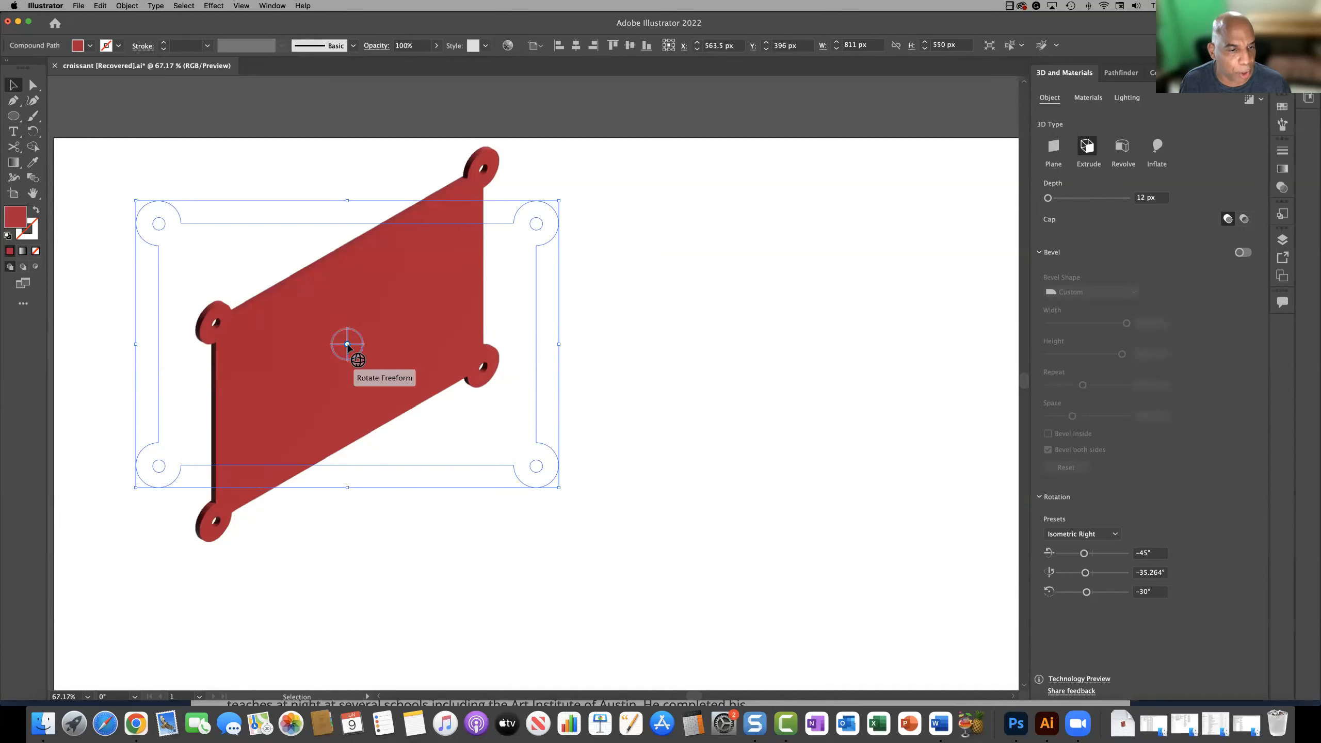
- Try a freeform rotation of the extruded plate and return it to the Isometric Right preset
mouse_move(347, 345)
mouse_down()
mouse_move(456, 387)
mouse_move(494, 386)
mouse_move(337, 351)
mouse_move(351, 360)
mouse_up()
click(1094, 536)
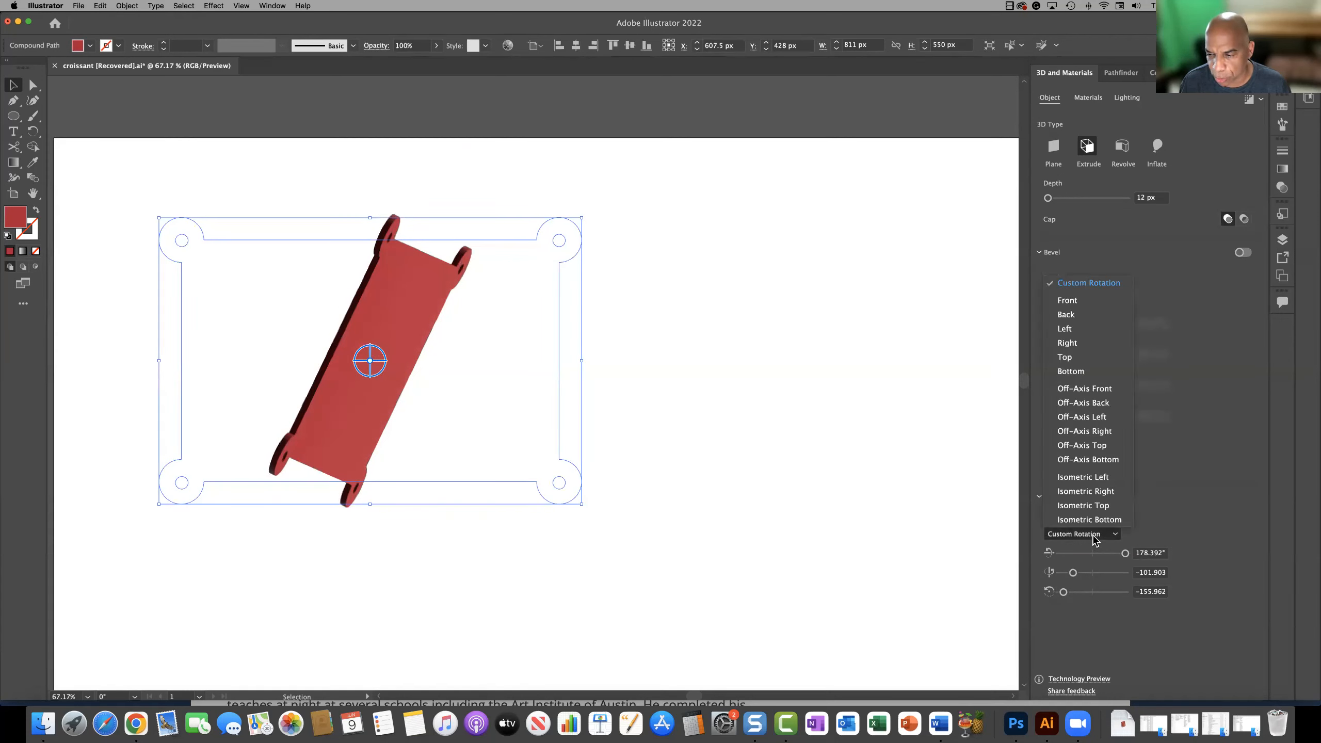
click(1085, 491)
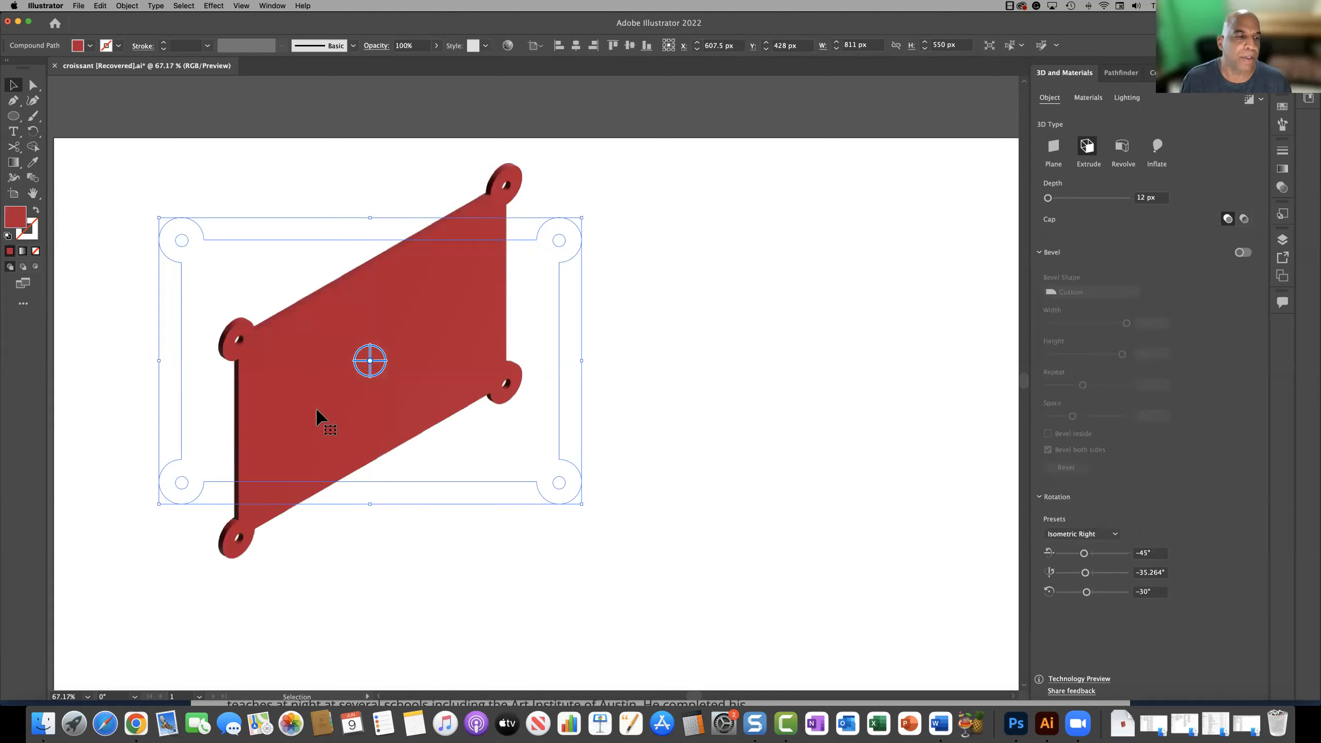
- Scale the extruded plate down to about 568 × 416 px, keeping it in the artboard's upper-left area
drag(223, 255, 288, 289)
drag(436, 441, 327, 384)
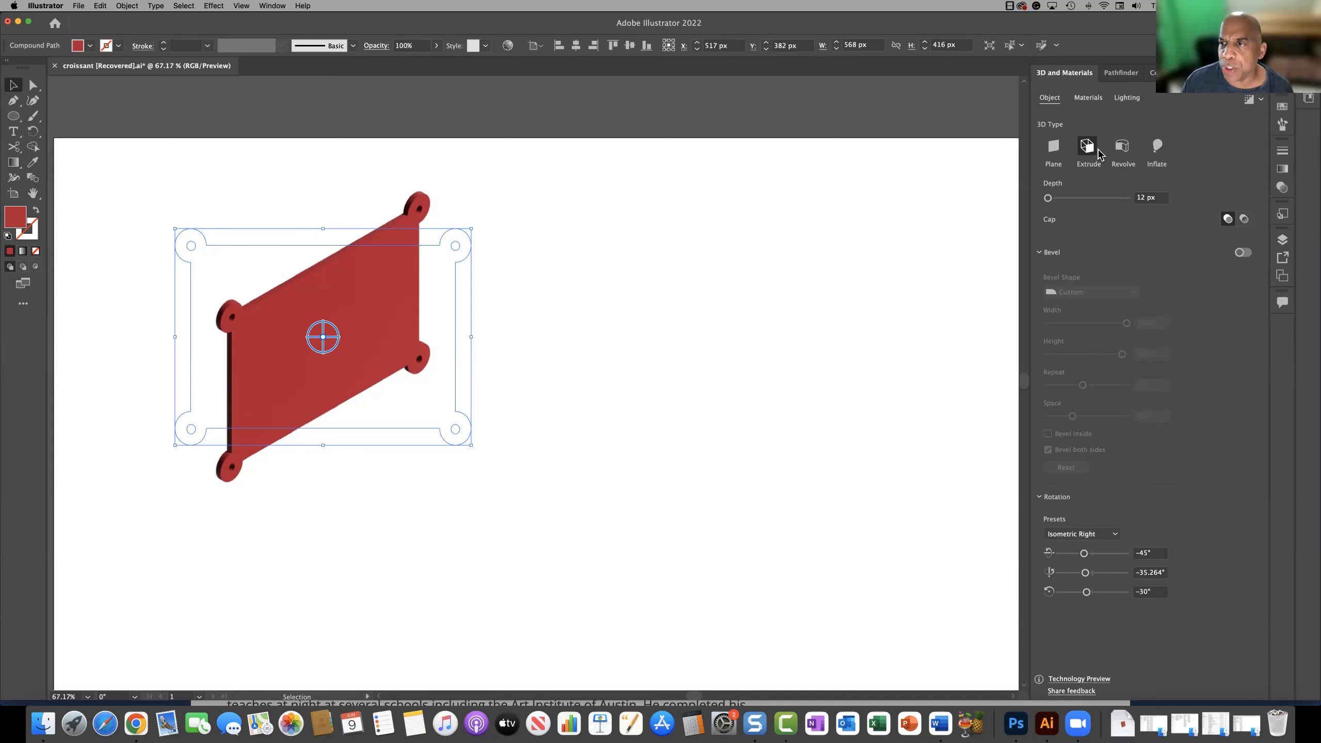
click(1094, 101)
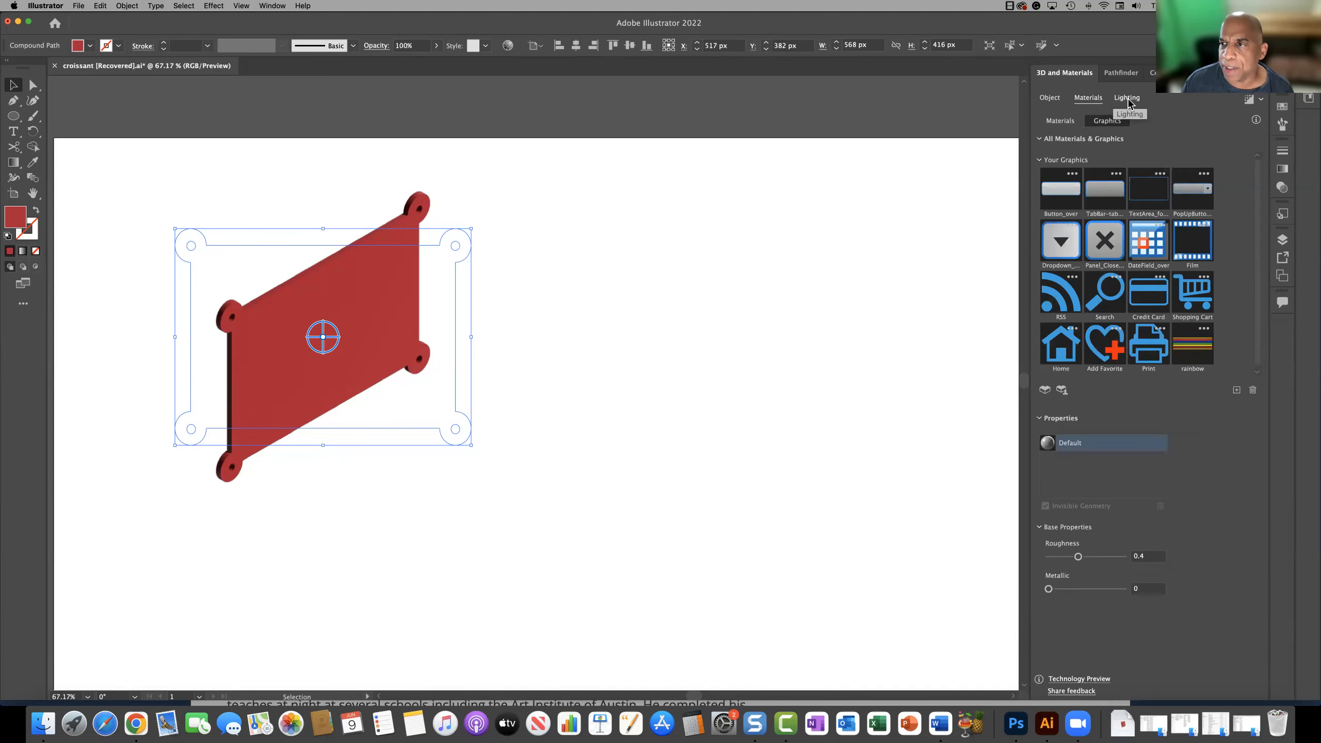
click(1126, 100)
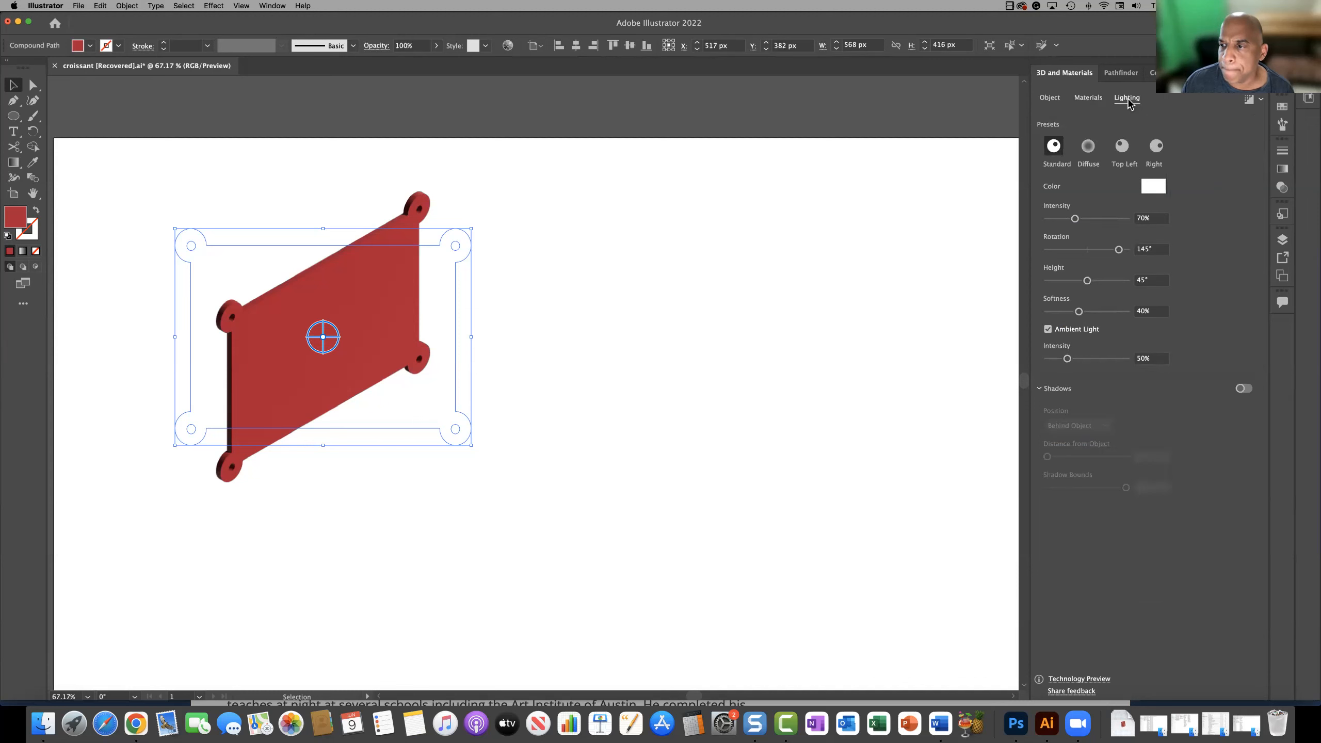
click(1047, 99)
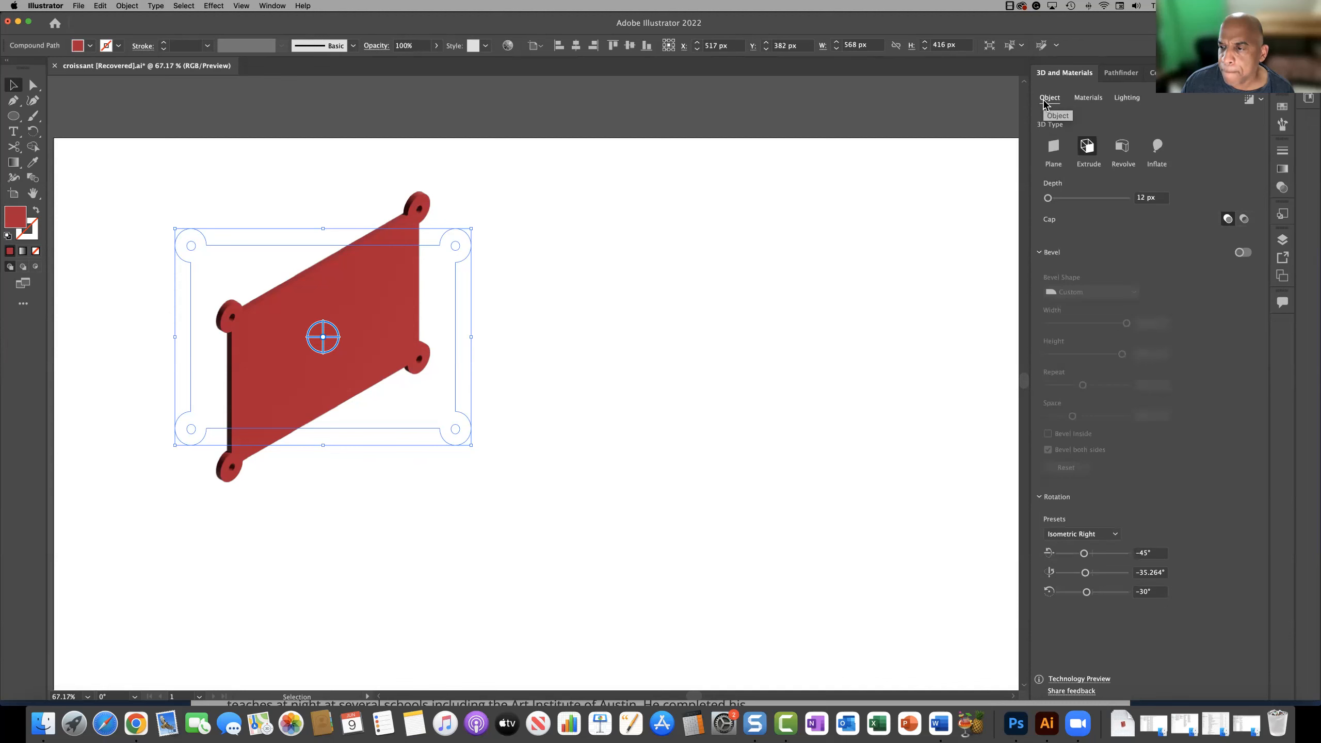
click(1088, 99)
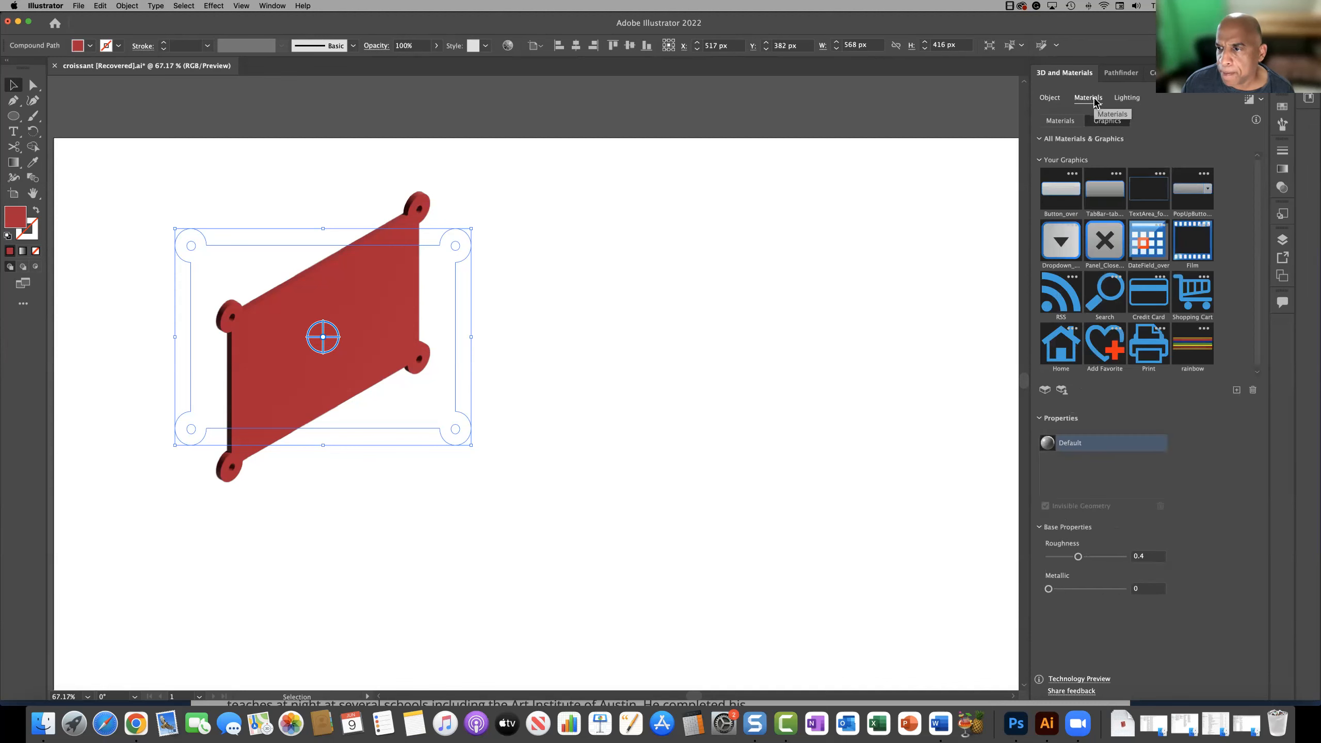
- Confirm white as the light colour and set the plate's lighting to 95% intensity, -65° rotation and 51° height
click(1120, 101)
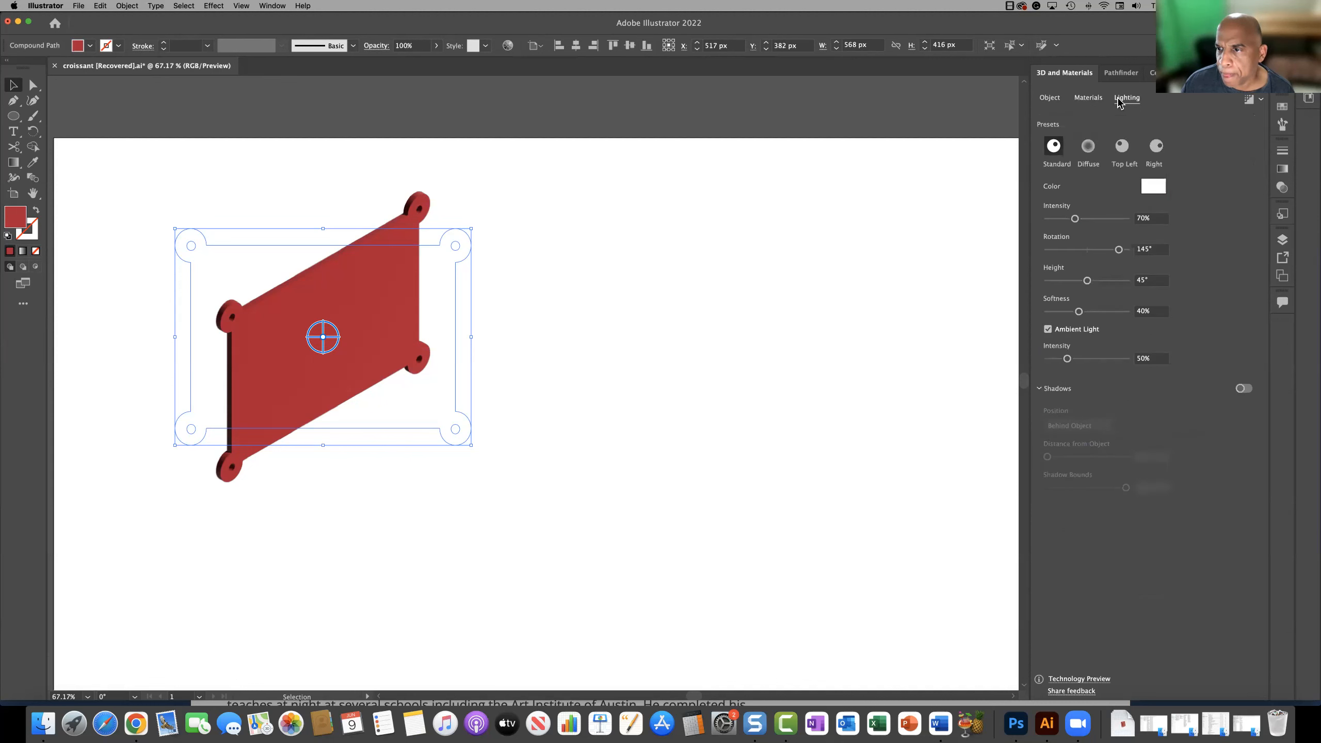
click(1146, 188)
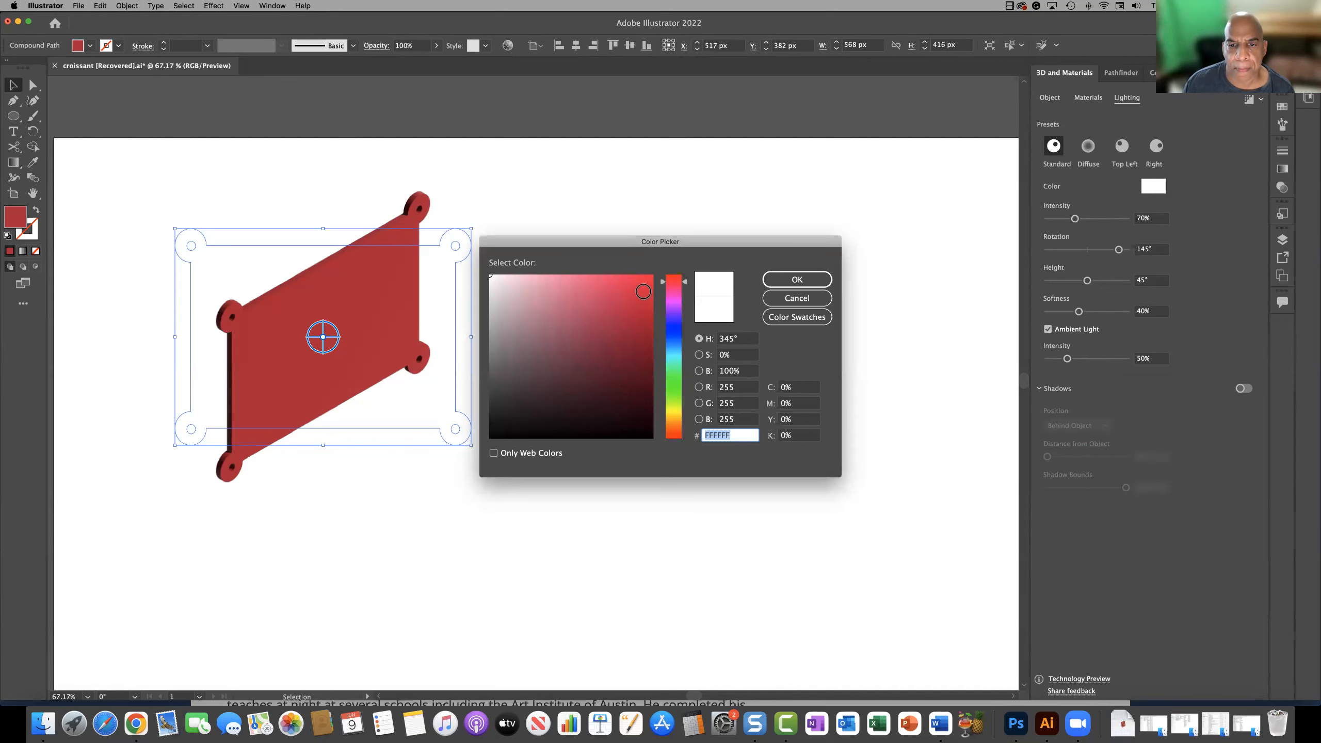
click(673, 329)
click(816, 280)
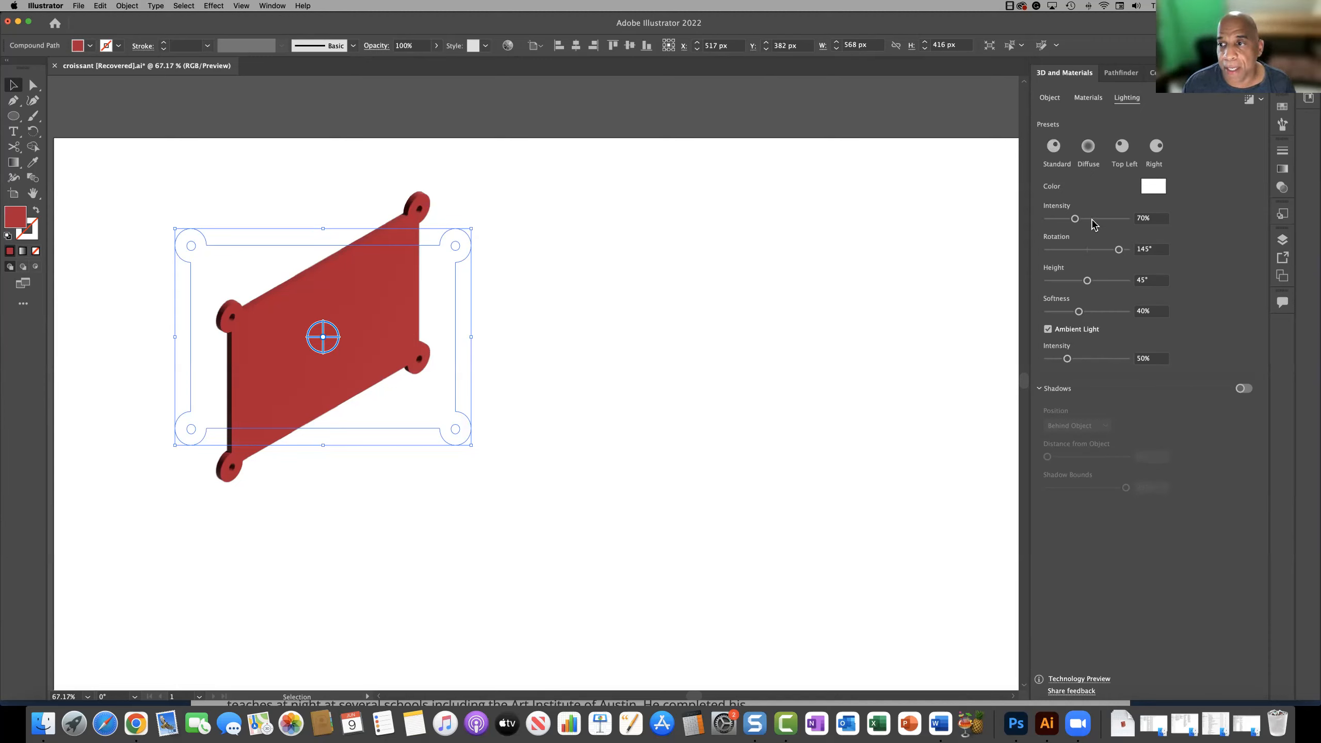
drag(1074, 219, 1075, 255)
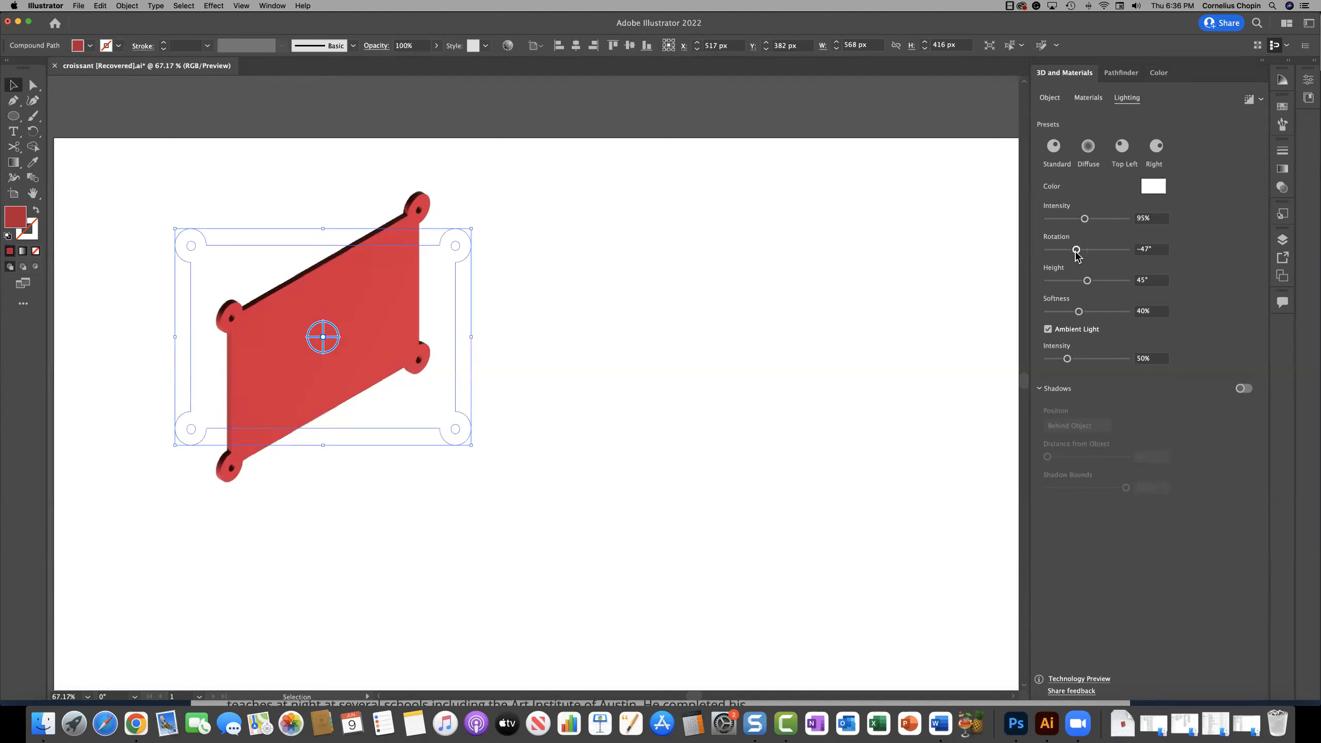
drag(1089, 286, 1070, 252)
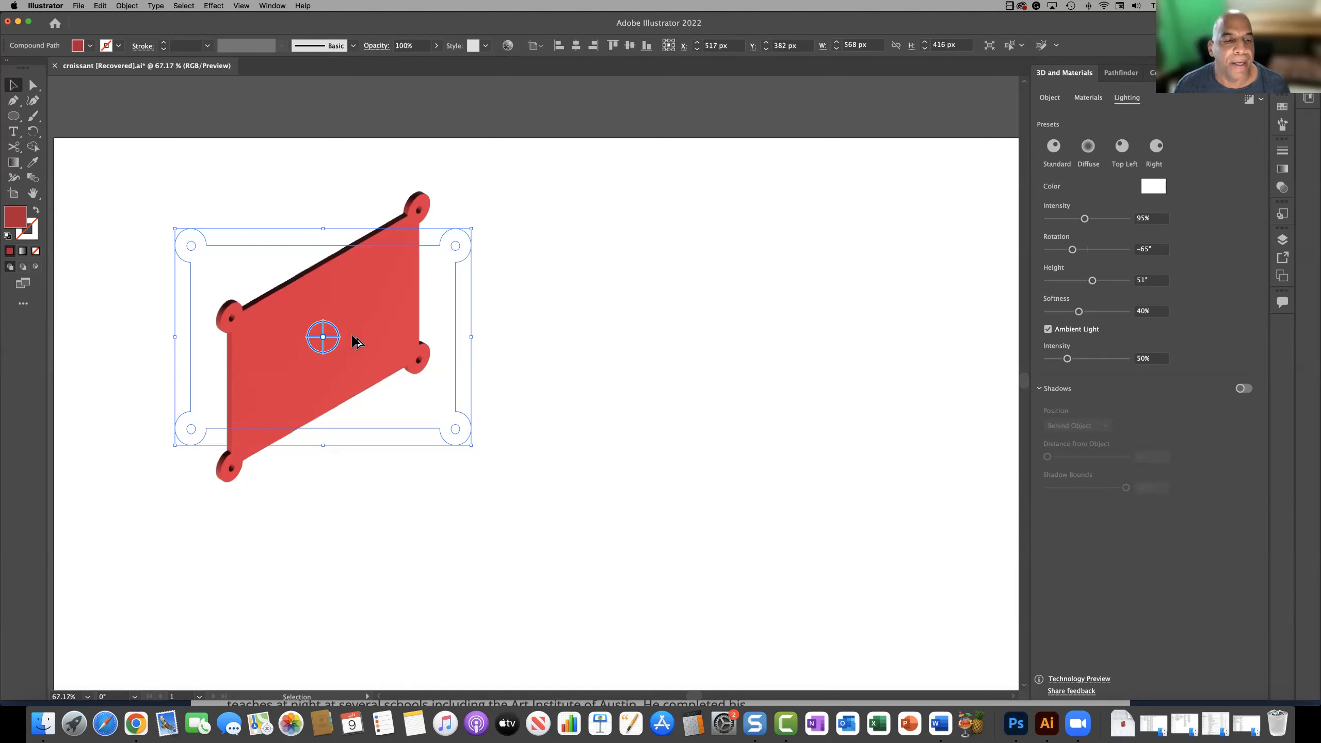
- Duplicate the extruded plate to the right of the original and draw a rectangle about 465 × 310 px inside the copy's flat outline
drag(362, 349, 673, 414)
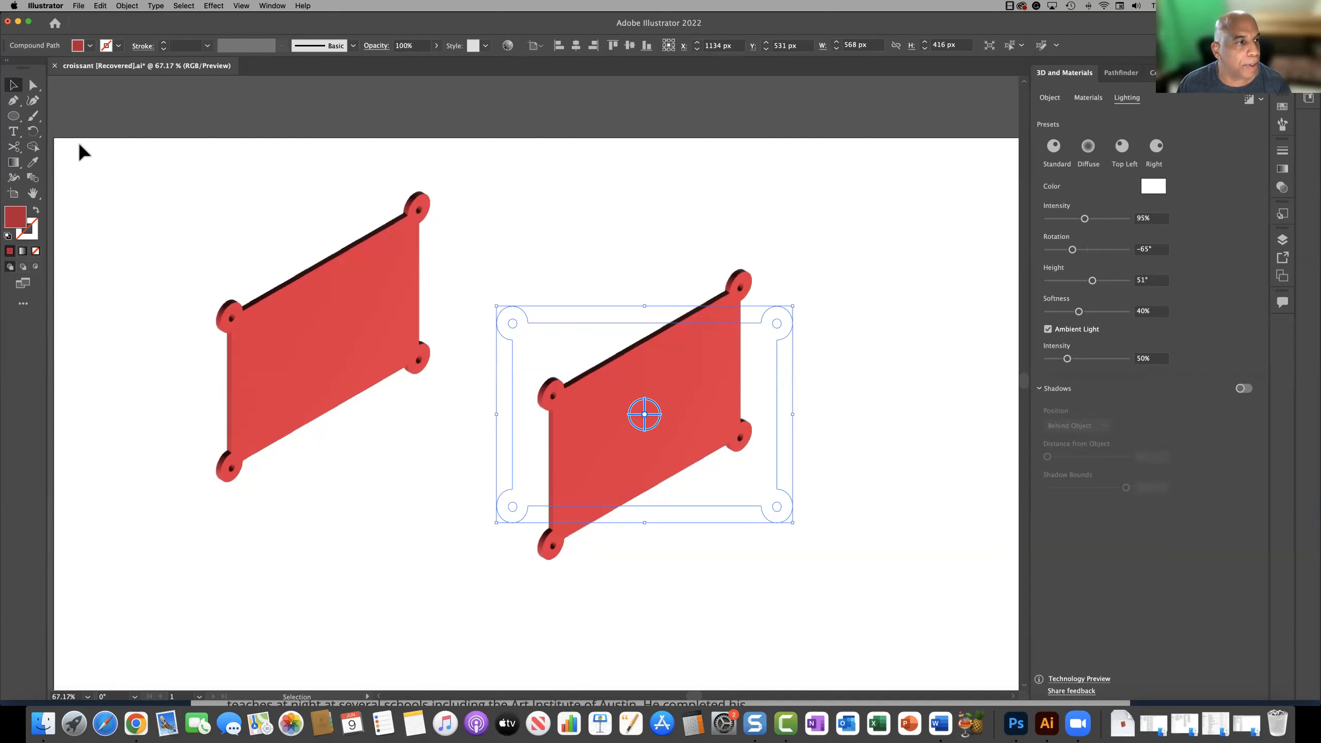
click(26, 119)
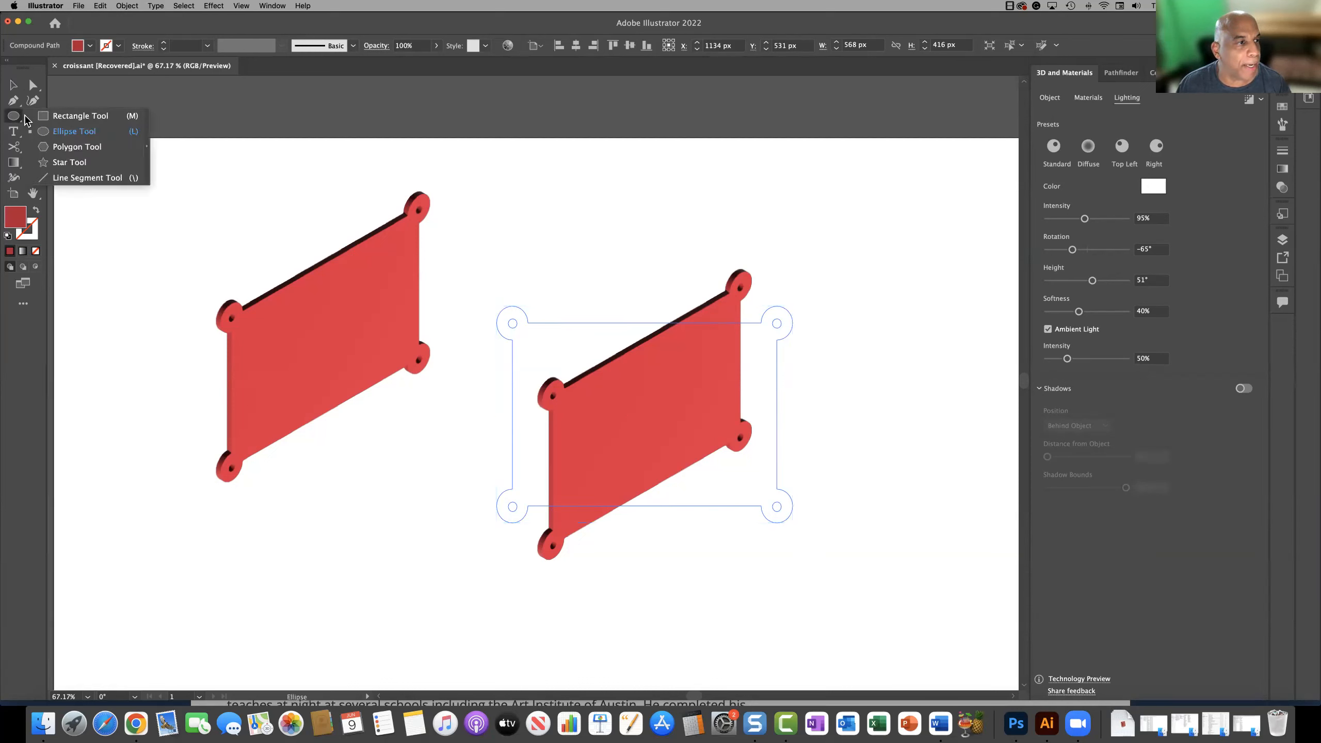
click(67, 115)
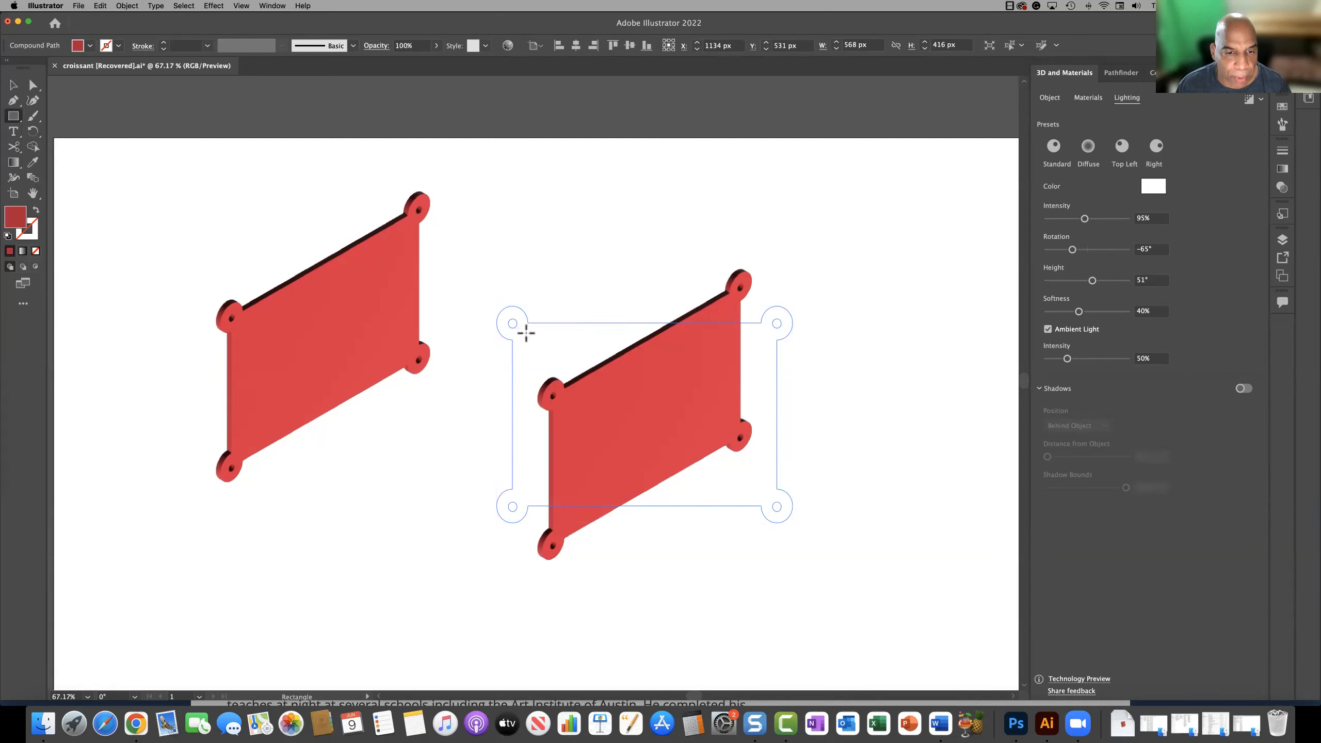
drag(522, 331, 605, 372)
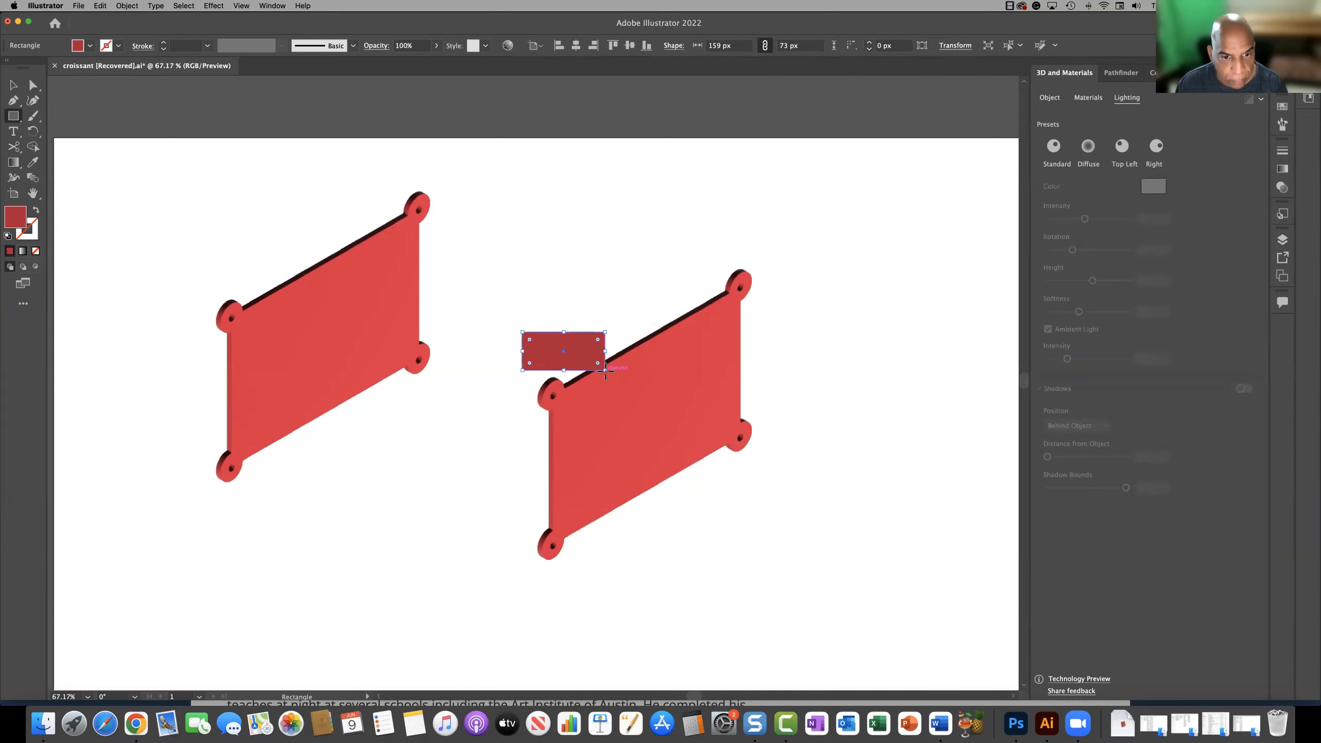
key(super+z)
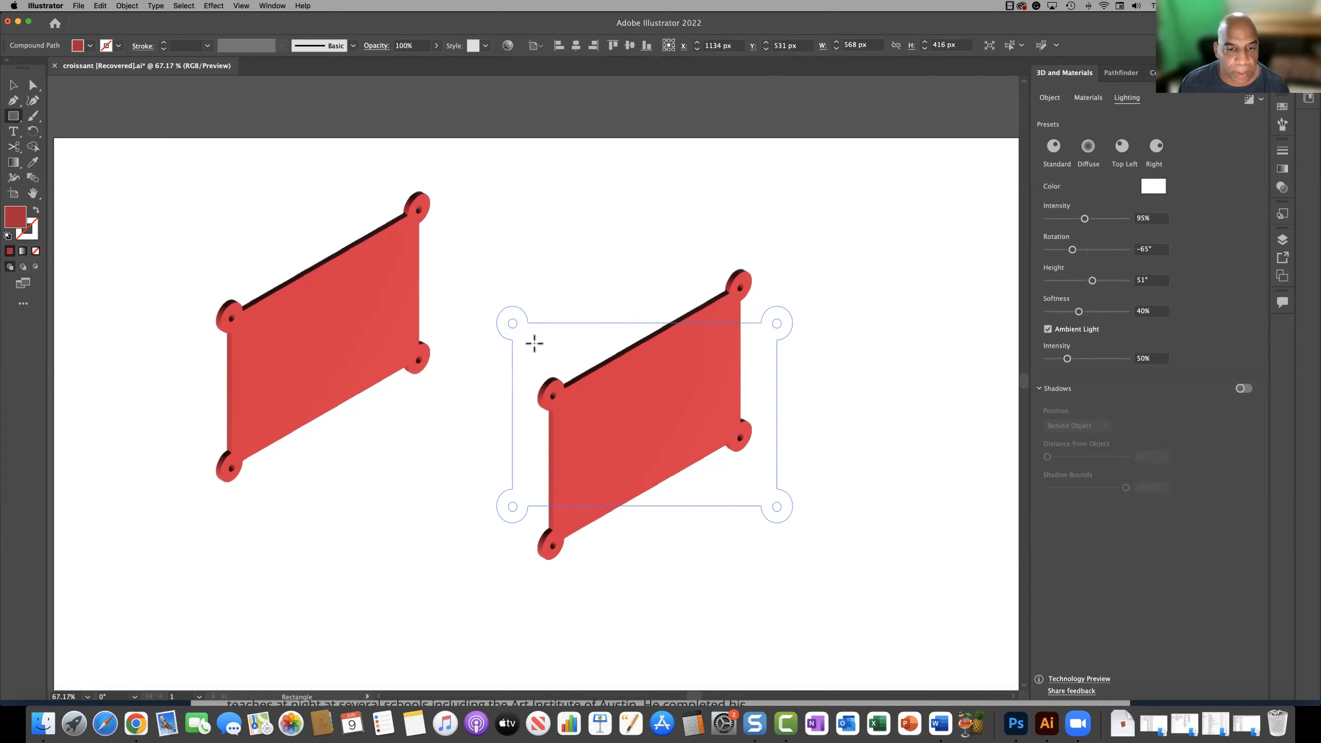
drag(528, 336, 754, 479)
click(13, 84)
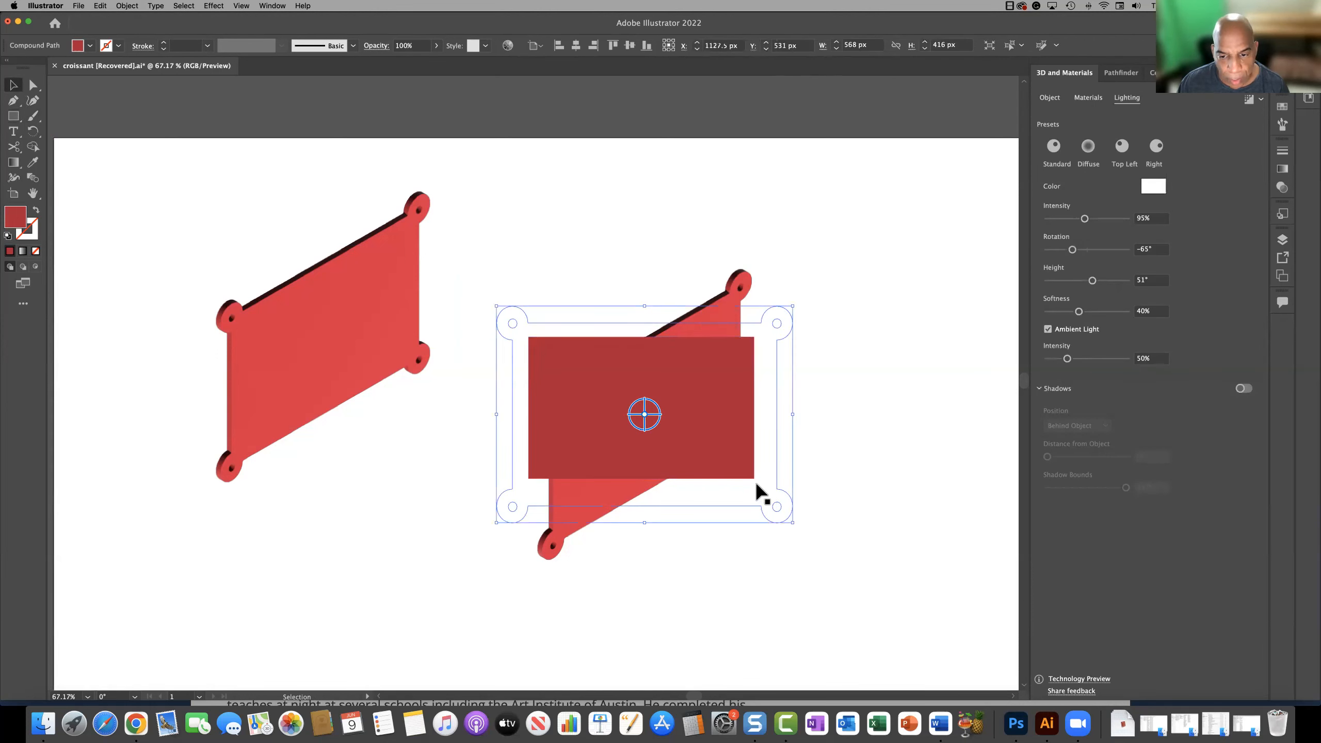
drag(756, 484, 774, 496)
drag(526, 337, 524, 335)
- Try a green fill (#20BA24) on the rectangle and the plate copy together, and undo it
drag(857, 556, 857, 556)
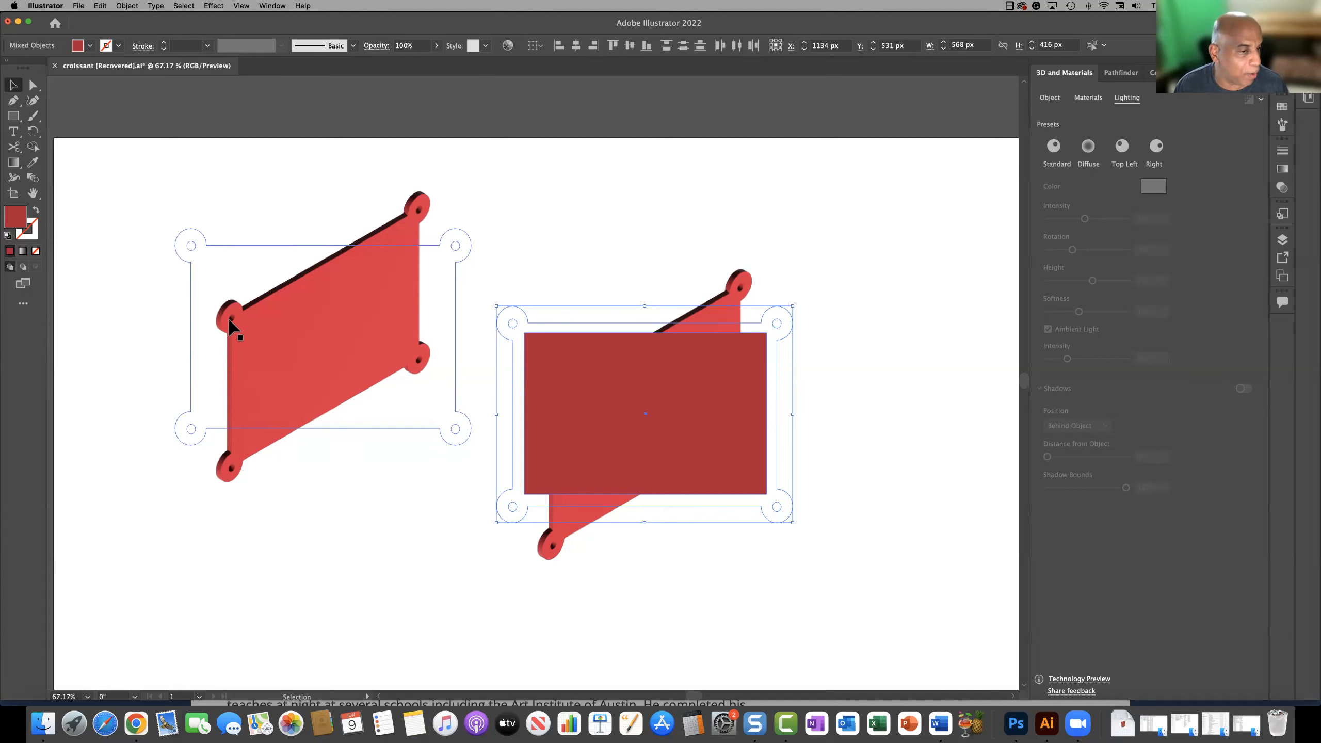
drag(485, 282, 839, 572)
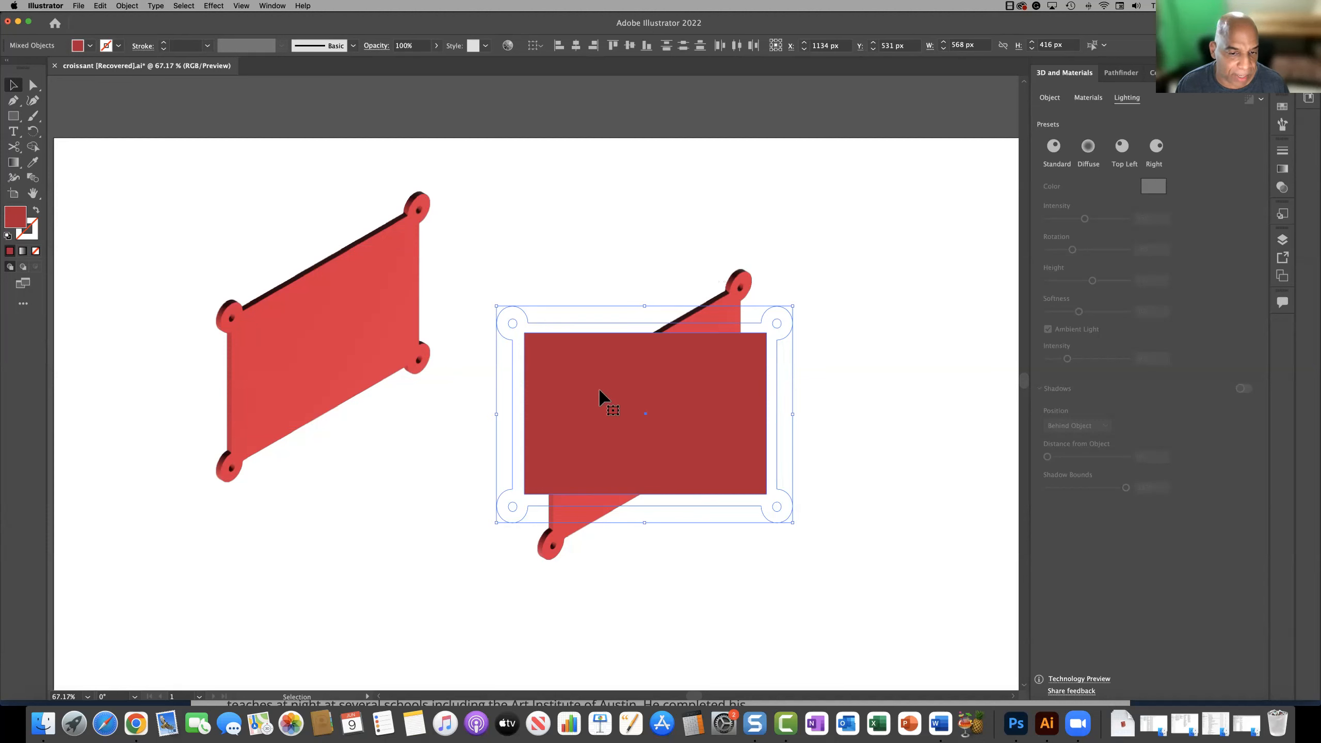
double_click(16, 219)
click(677, 388)
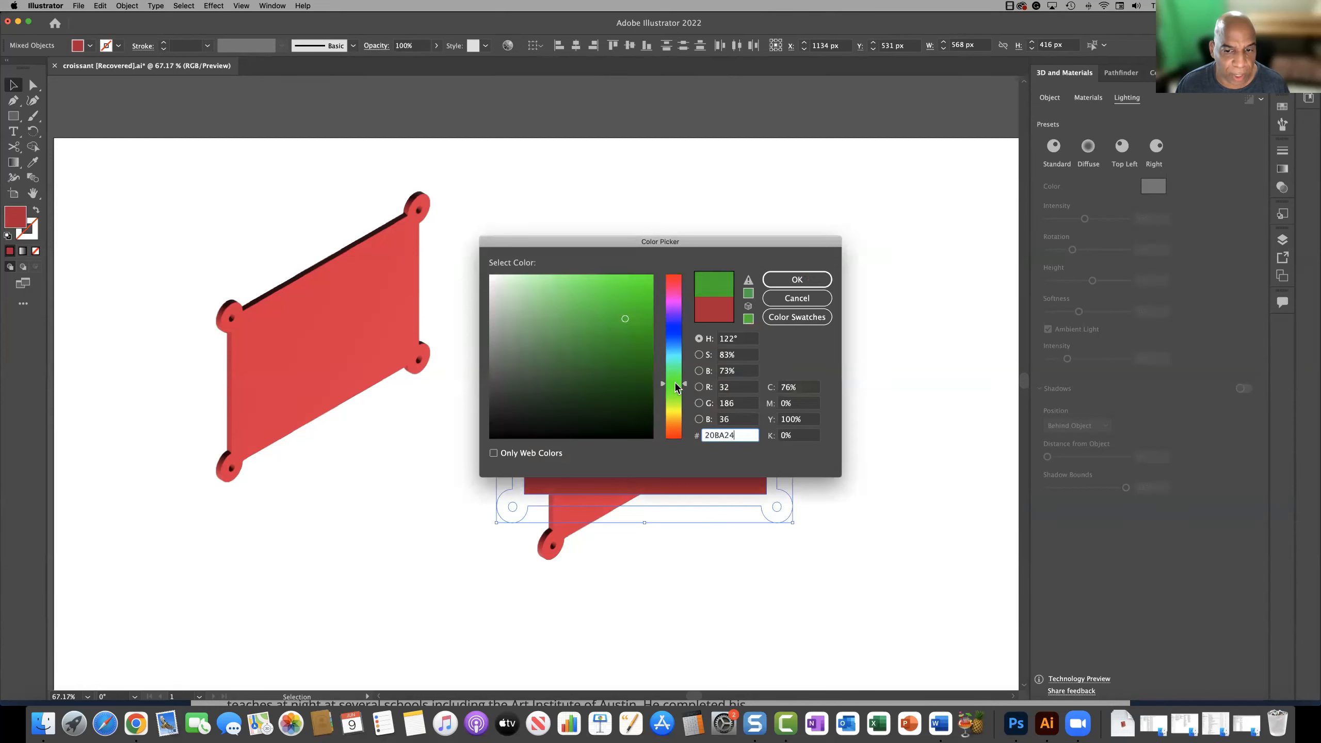
click(790, 281)
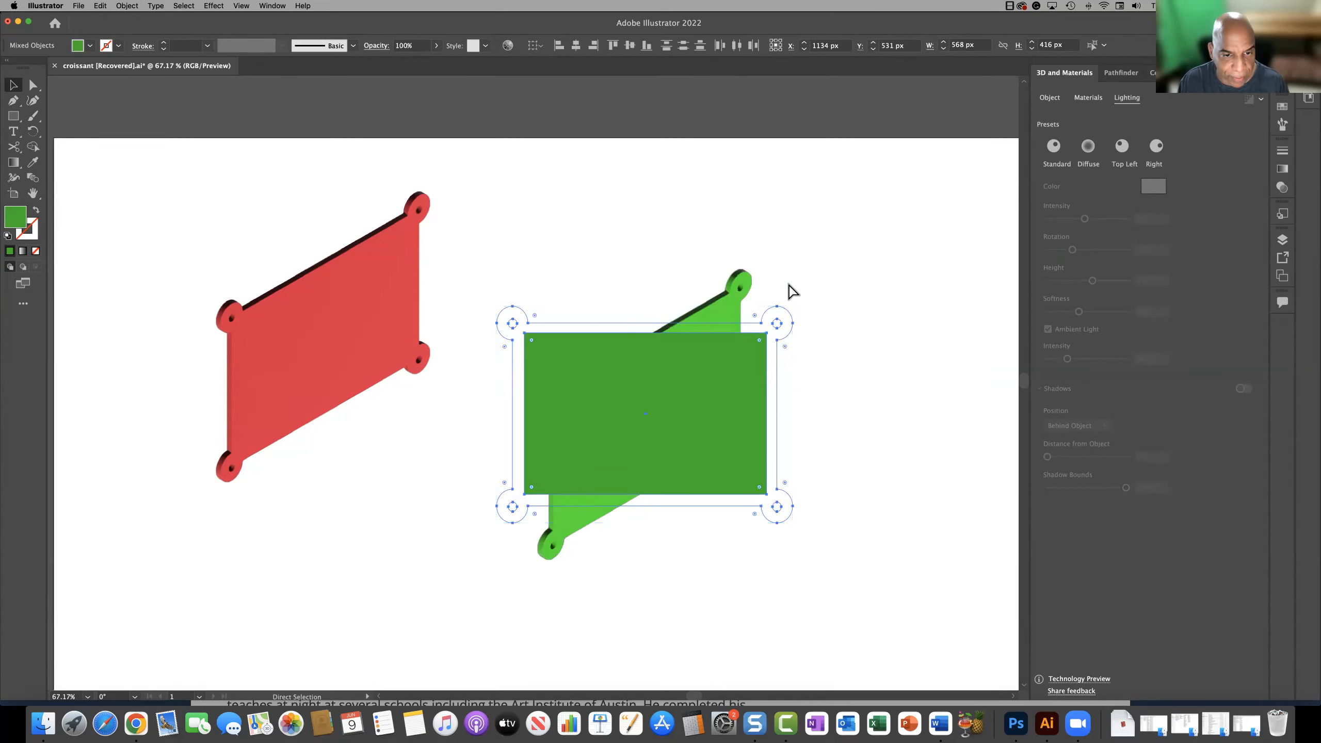
key(super+z)
- Fill only the rectangle with green and move the original plate about 241 px to the left and 18 px down
click(596, 276)
click(590, 365)
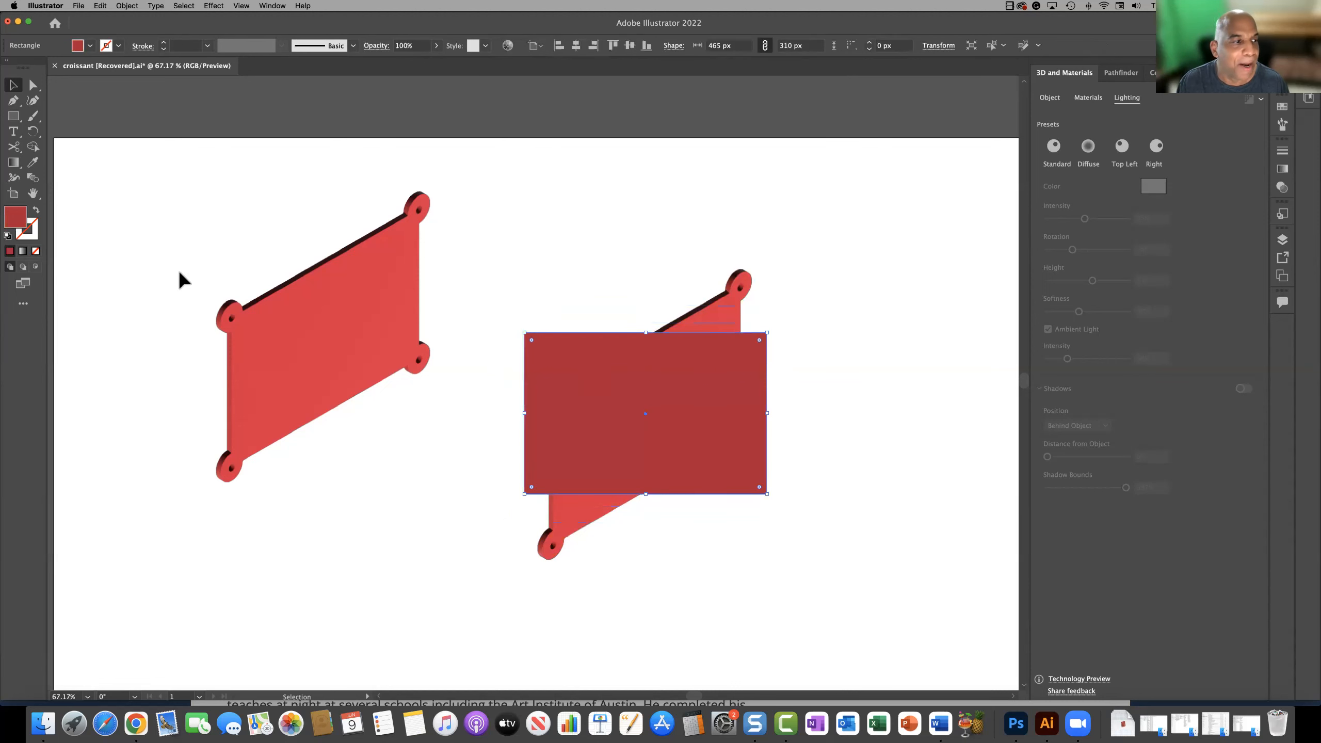
double_click(18, 223)
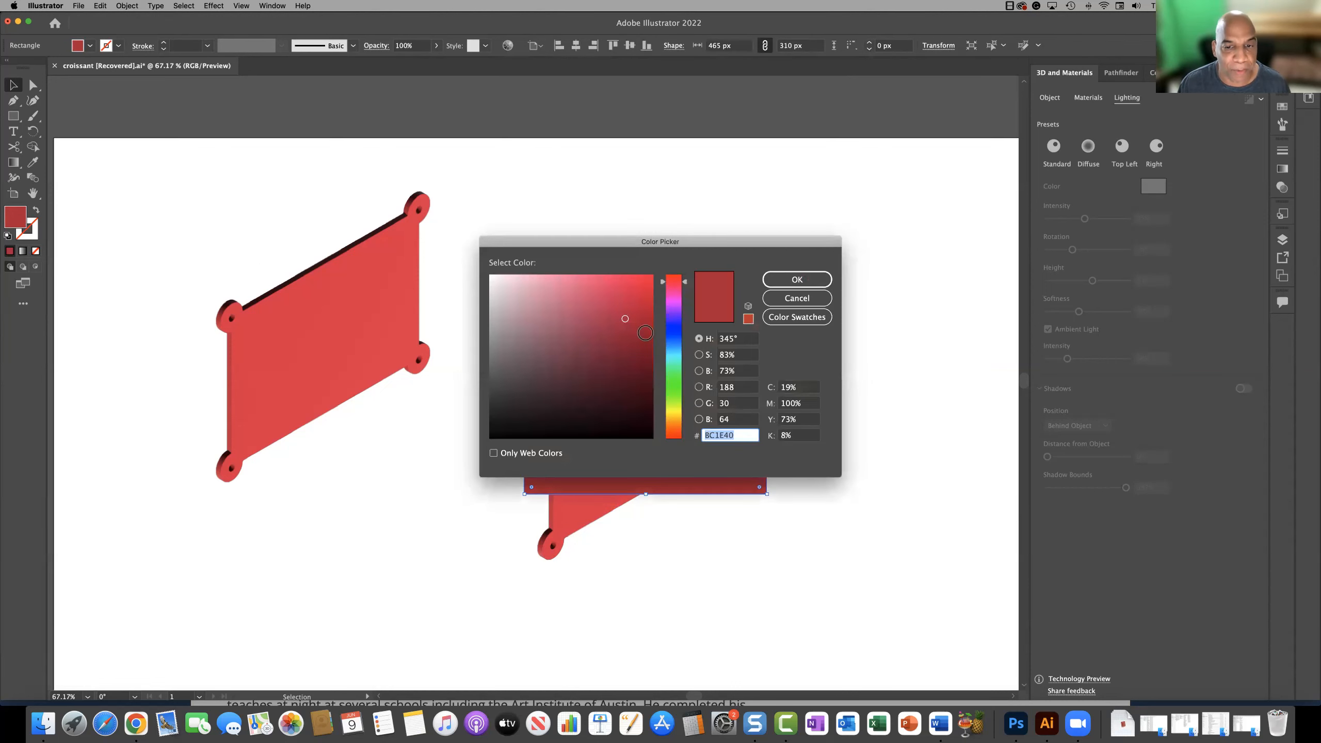
click(675, 378)
click(775, 279)
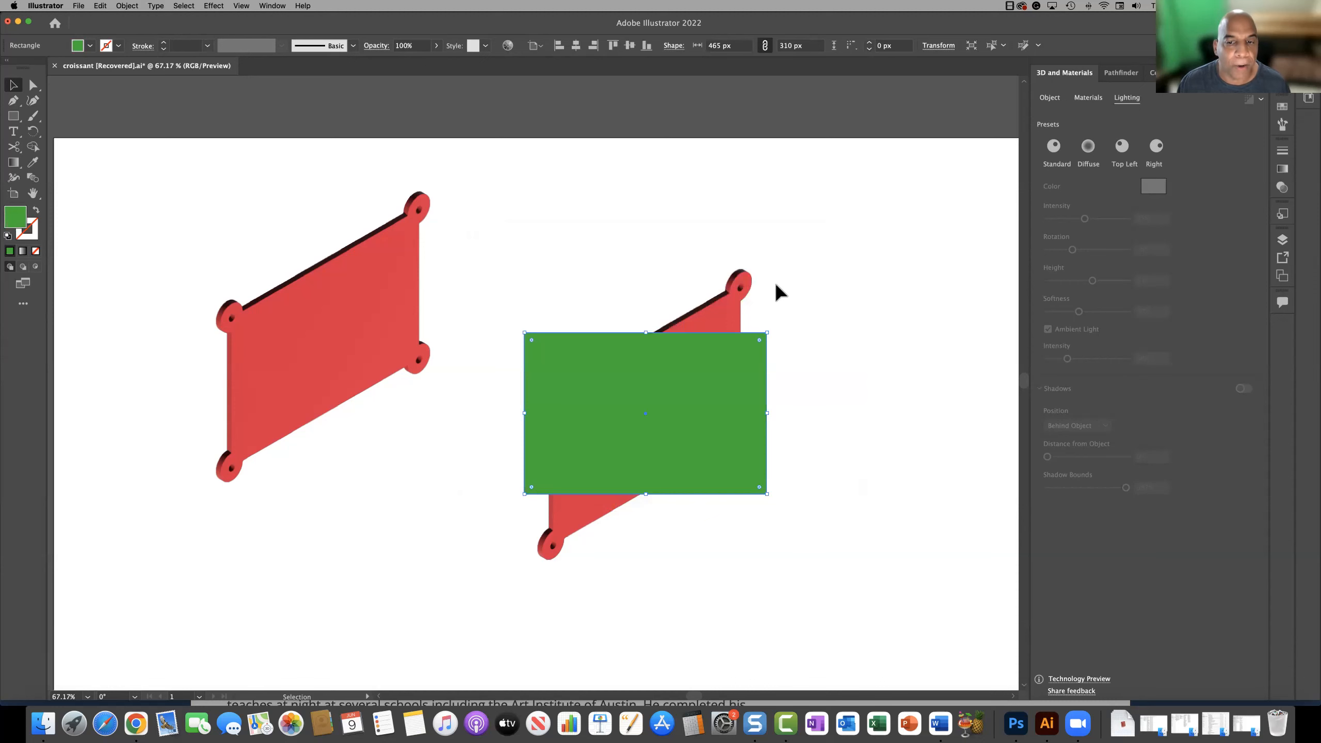
drag(476, 260, 348, 265)
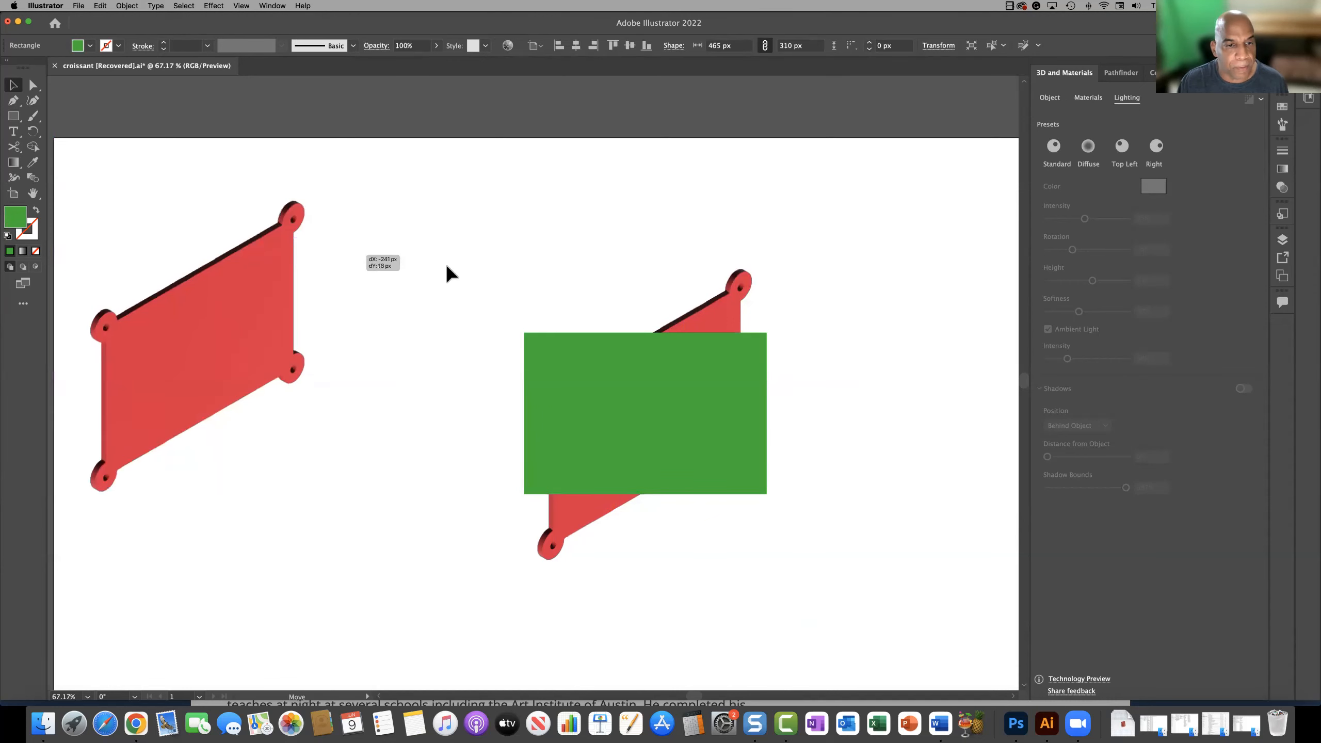
- Subtract the green rectangle from the plate copy with Minus Front and move the resulting frame to about X 512, Y 400 px beside the solid plate
drag(801, 572, 801, 572)
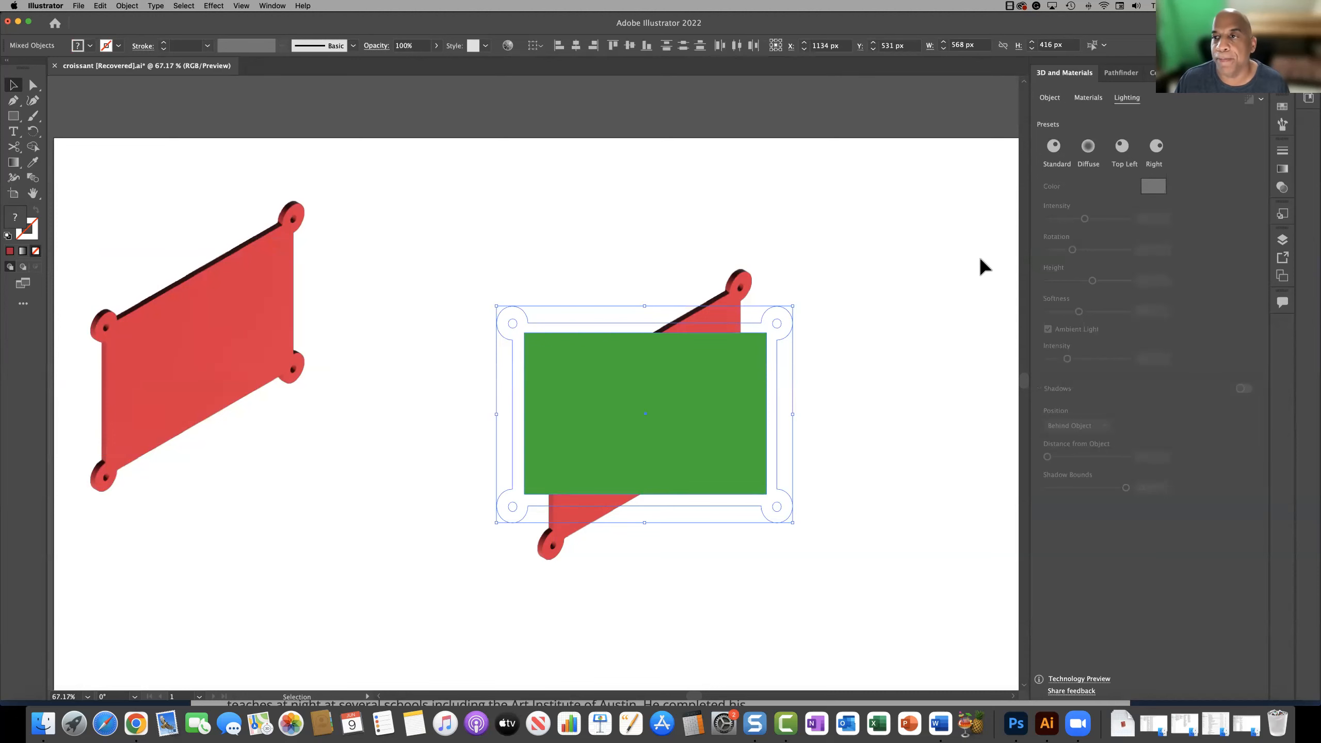
click(1110, 77)
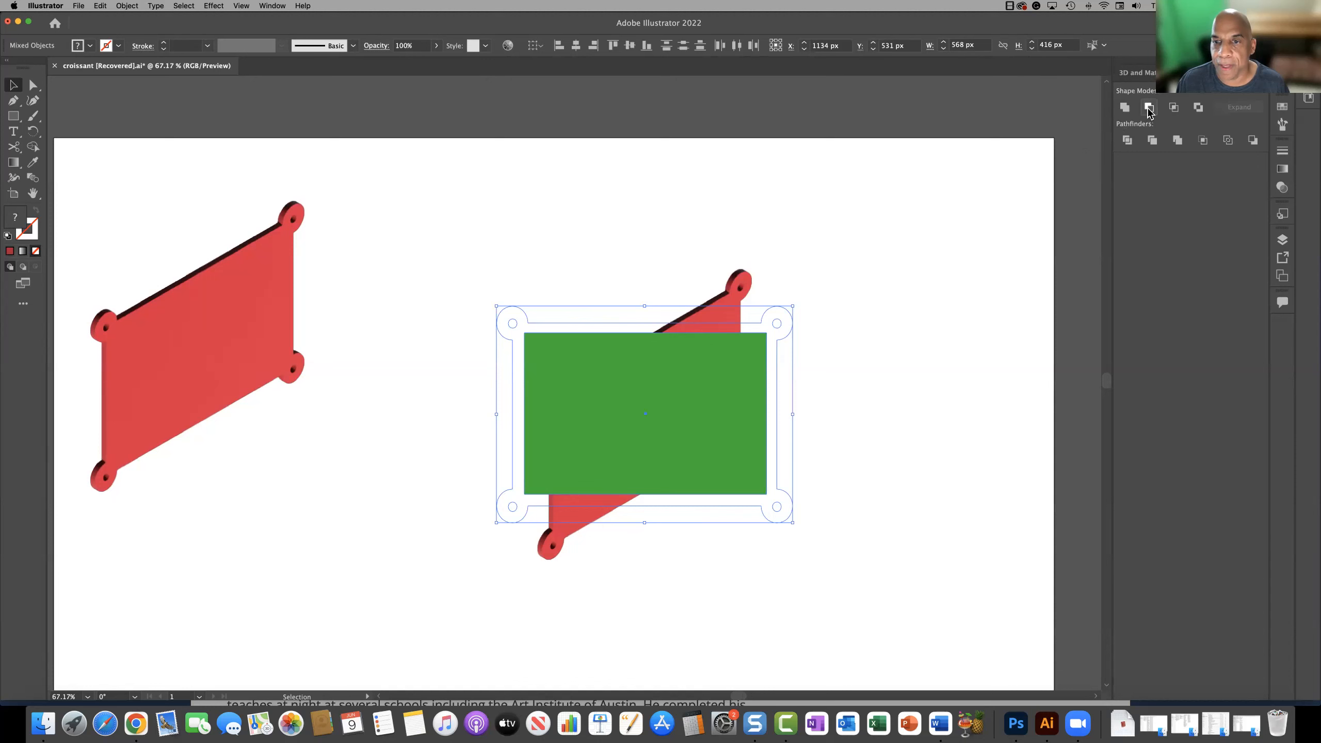
click(1148, 108)
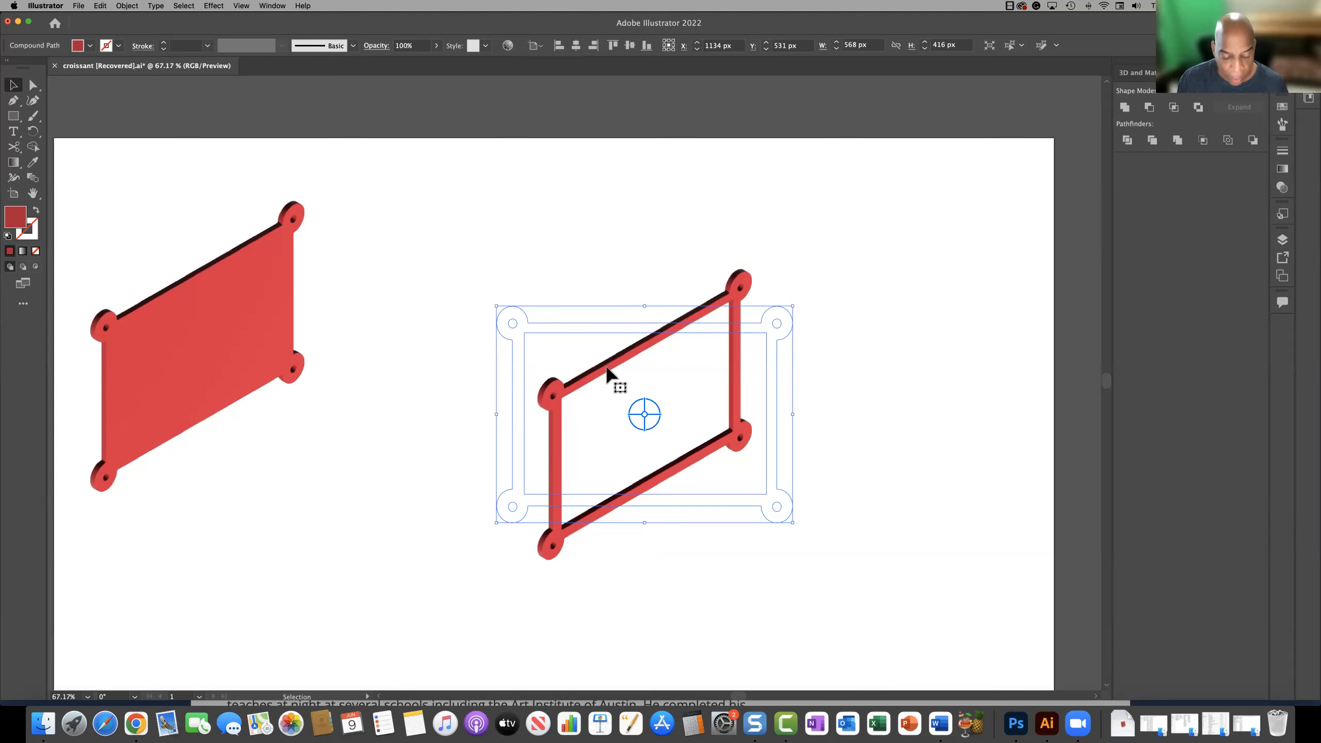
drag(590, 367, 289, 298)
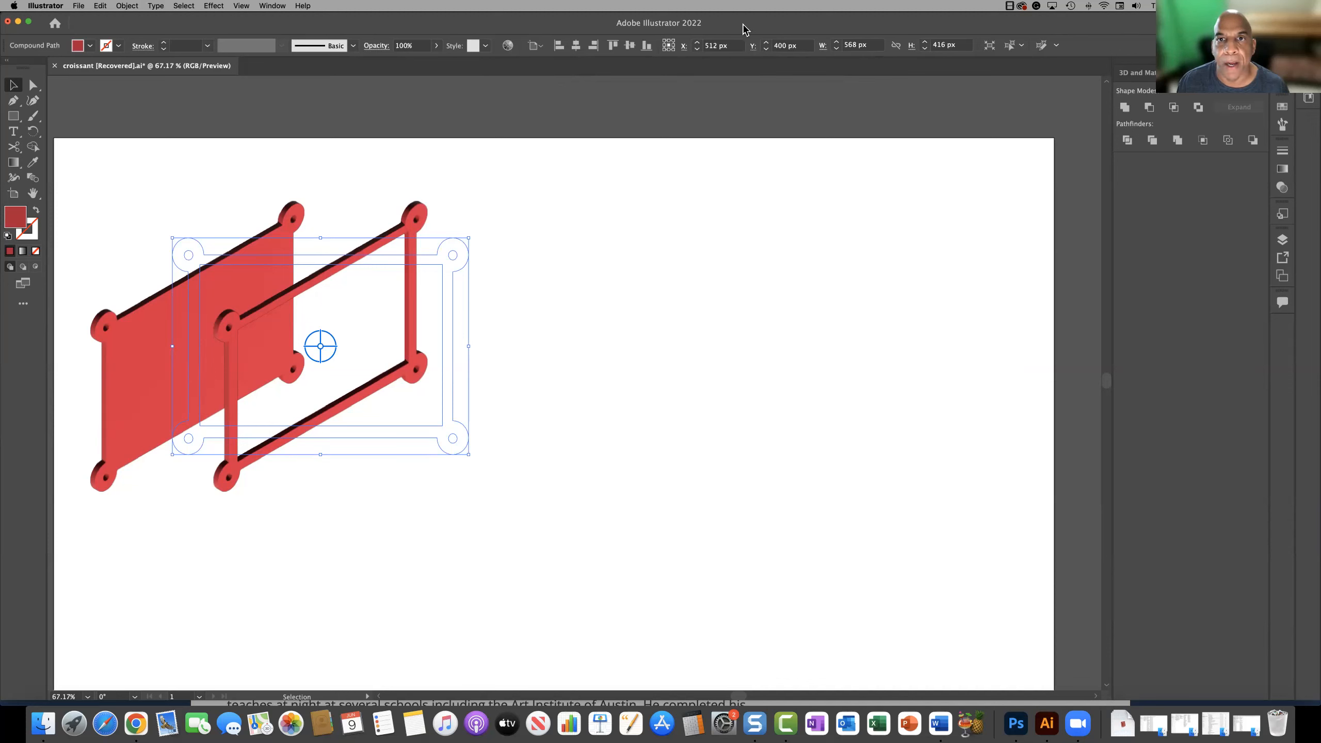
key(super+shift+a)
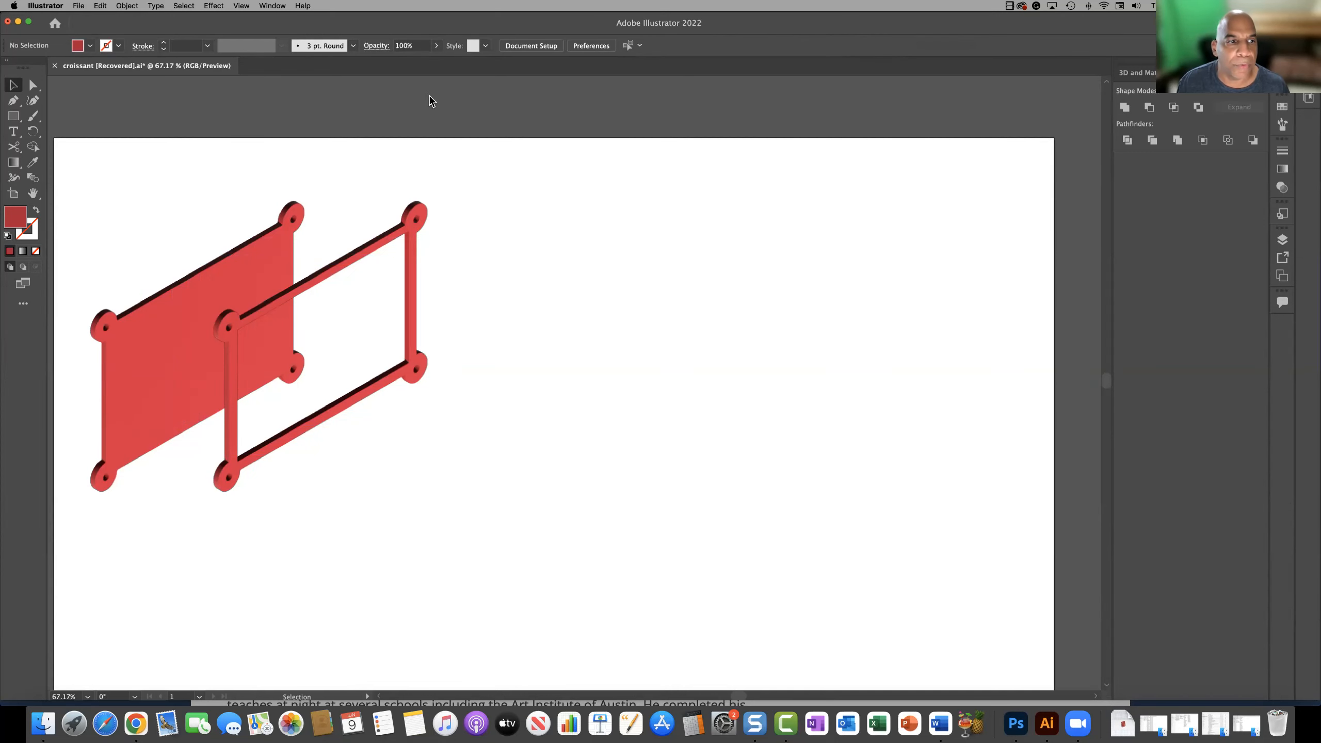
- Set the frame's opacity to 30% and its fill to blue (RGB 32, 139, 186)
click(415, 225)
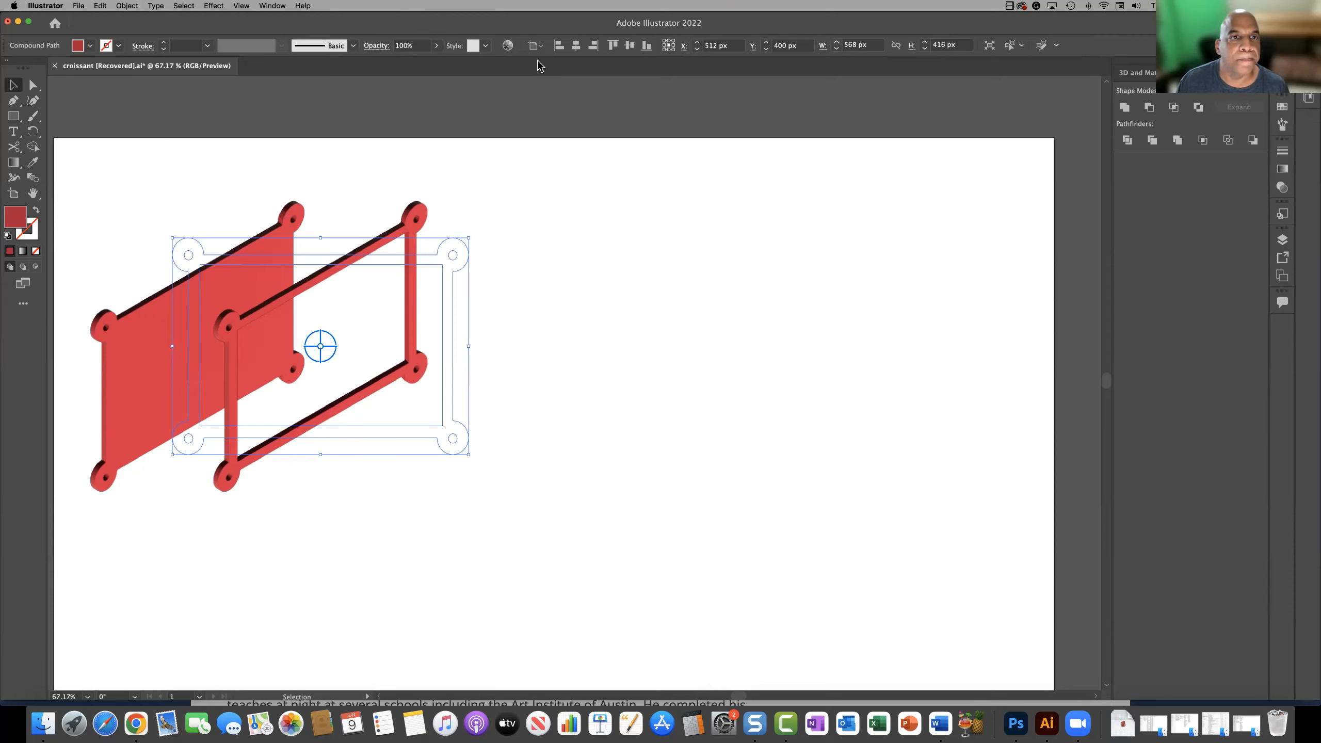
click(435, 47)
drag(436, 62, 398, 65)
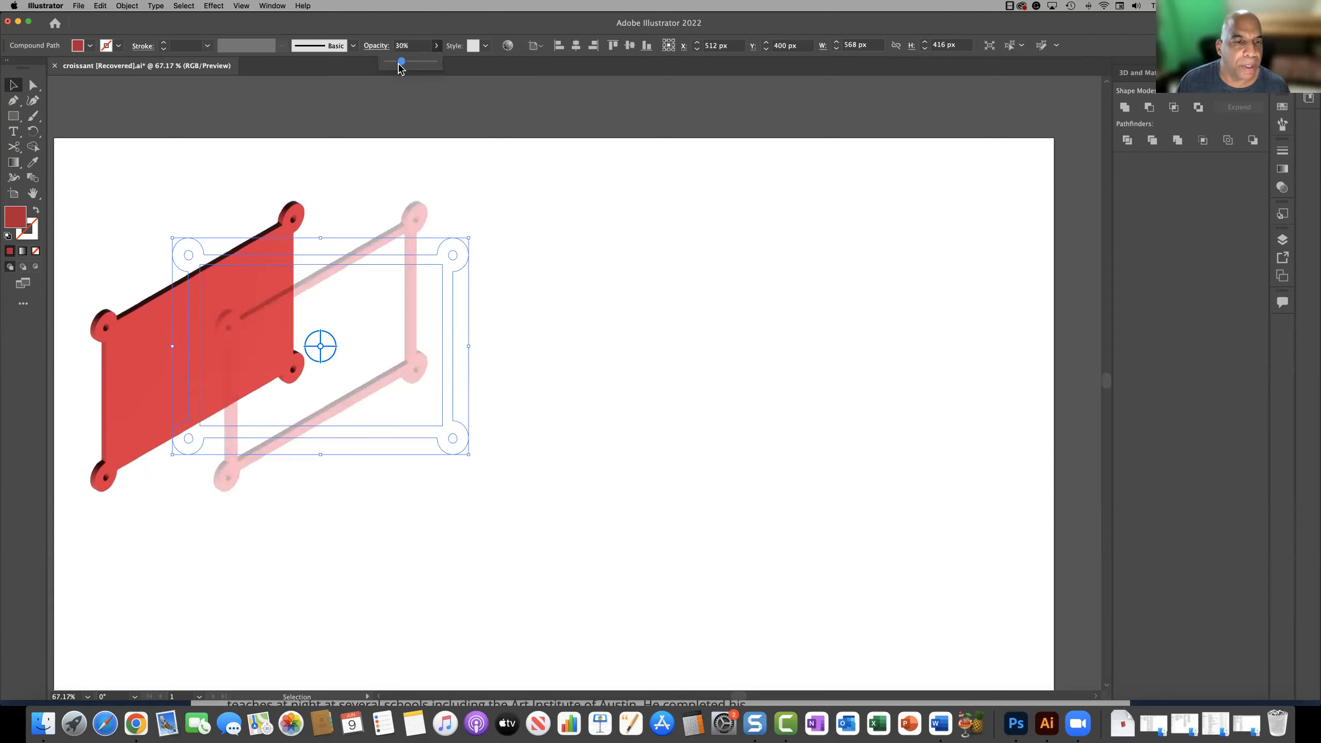
double_click(15, 217)
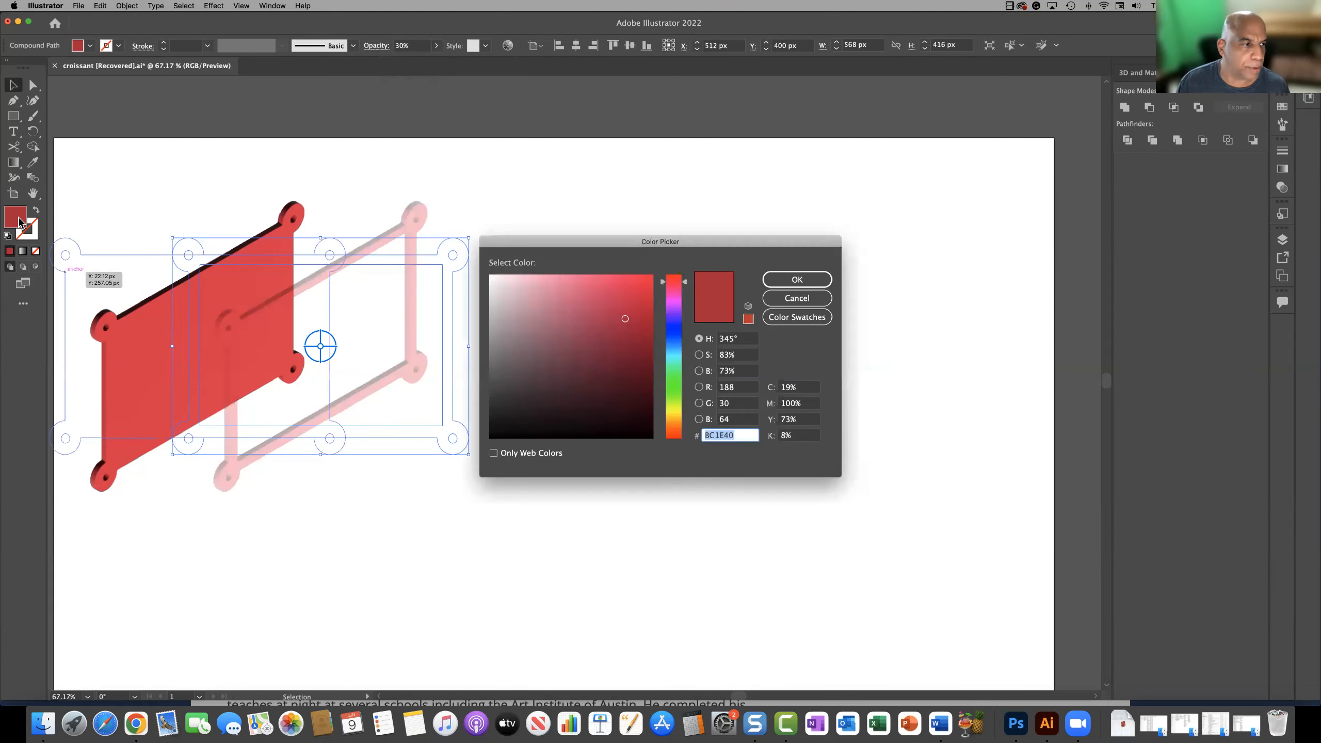
click(677, 350)
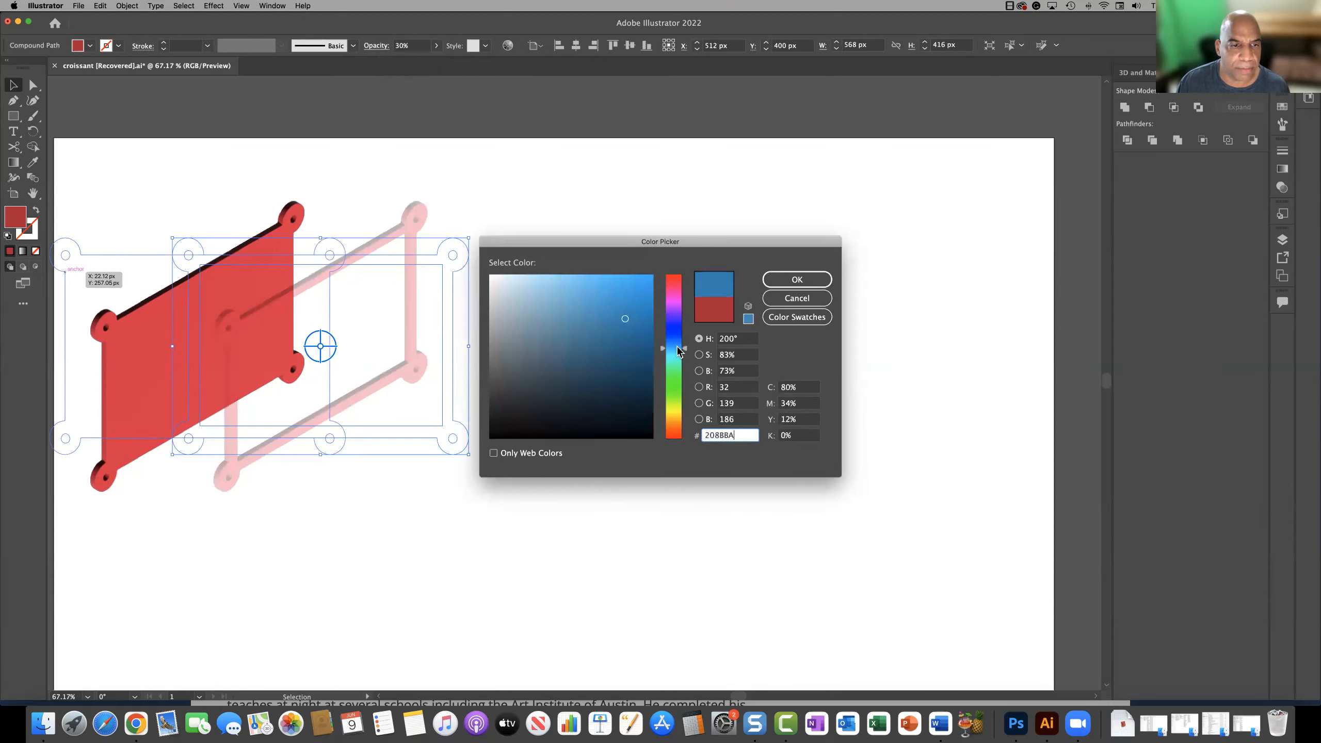
click(778, 281)
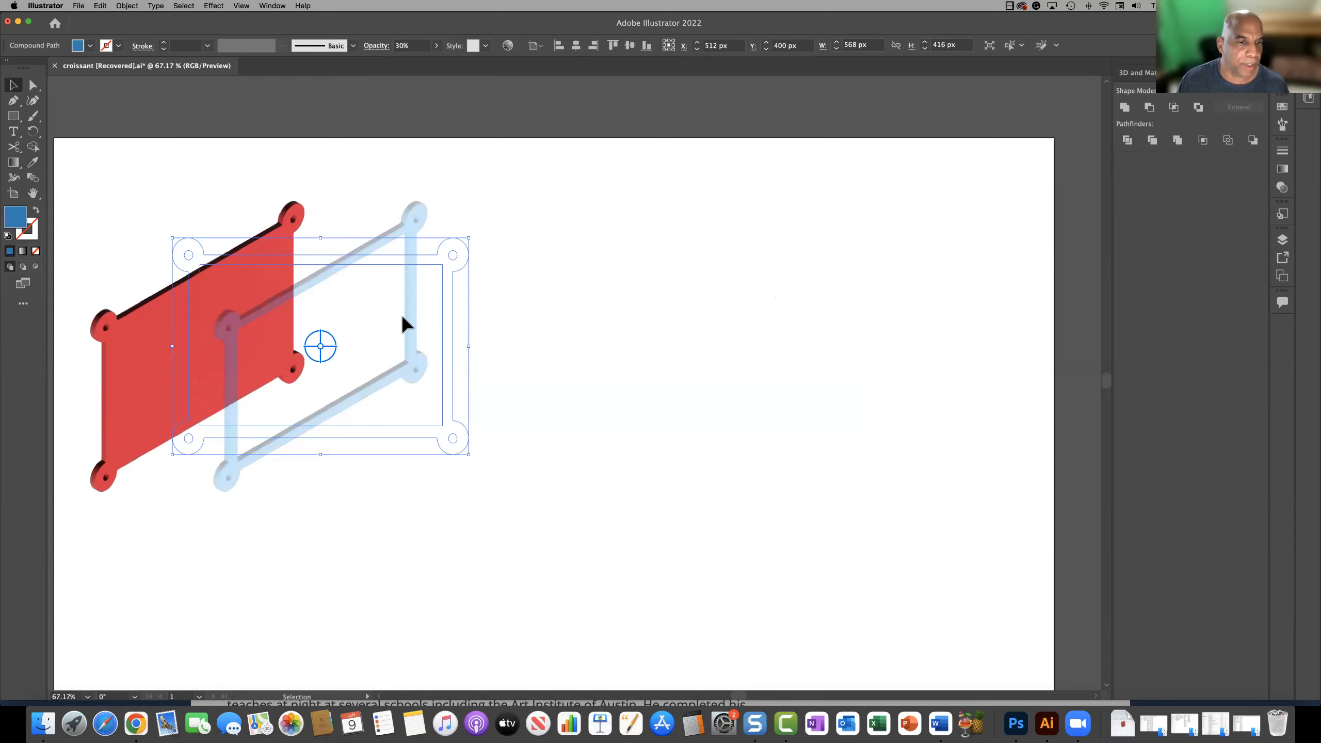
- Move the translucent blue frame closer over the red plate, to about X 372, Y 418 px
drag(403, 318, 281, 327)
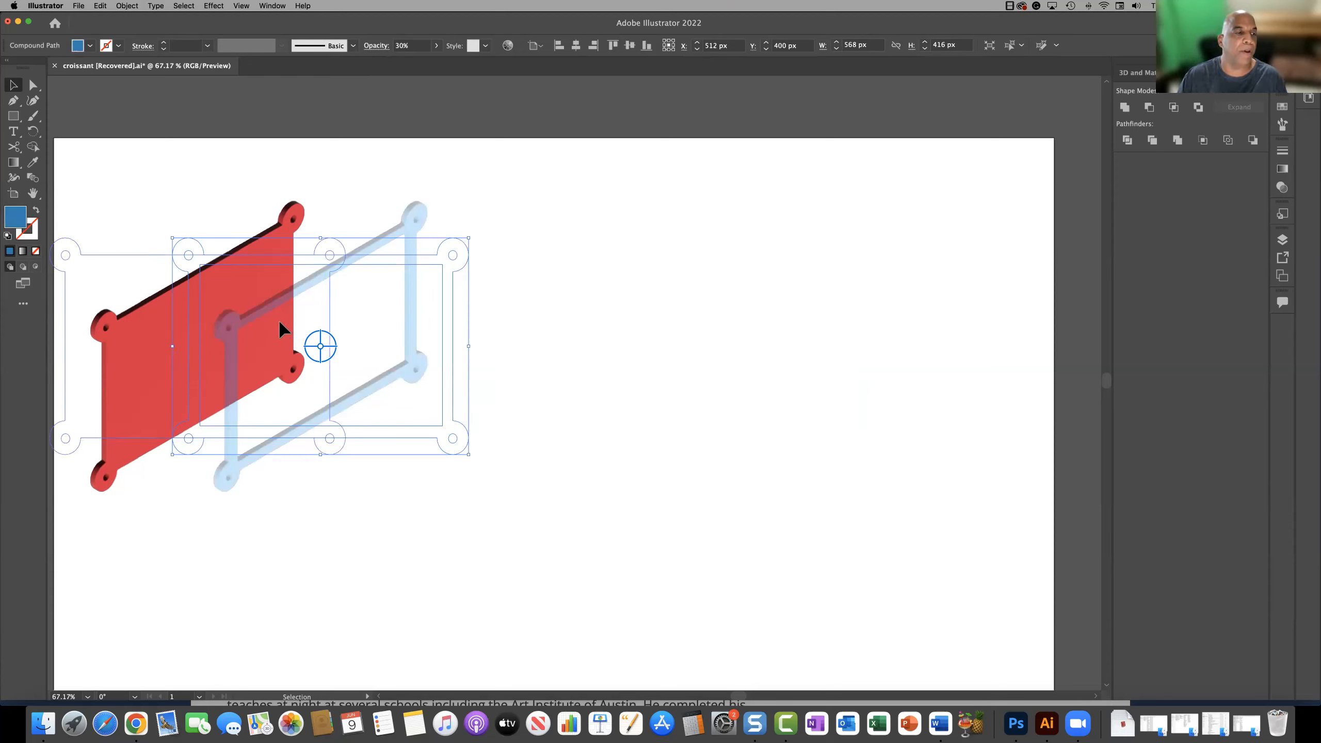
click(104, 179)
drag(416, 229, 341, 231)
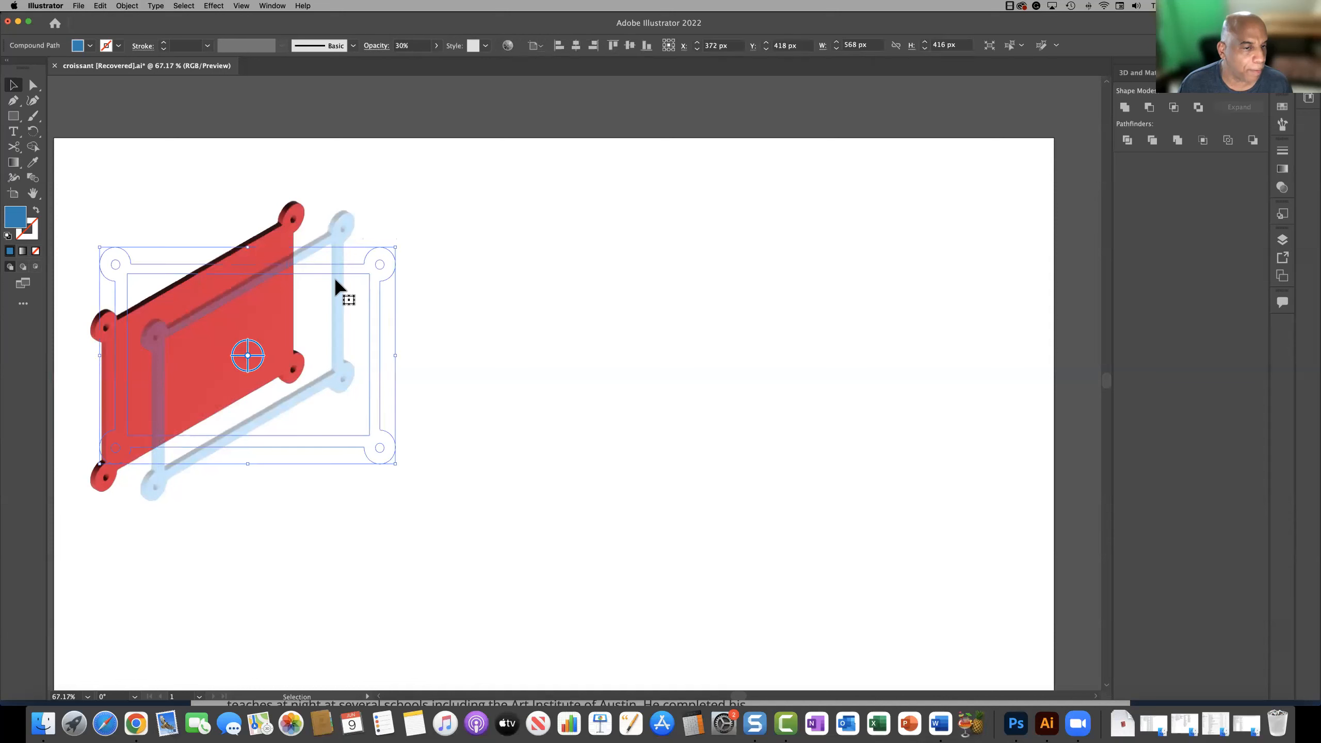
click(542, 333)
click(321, 383)
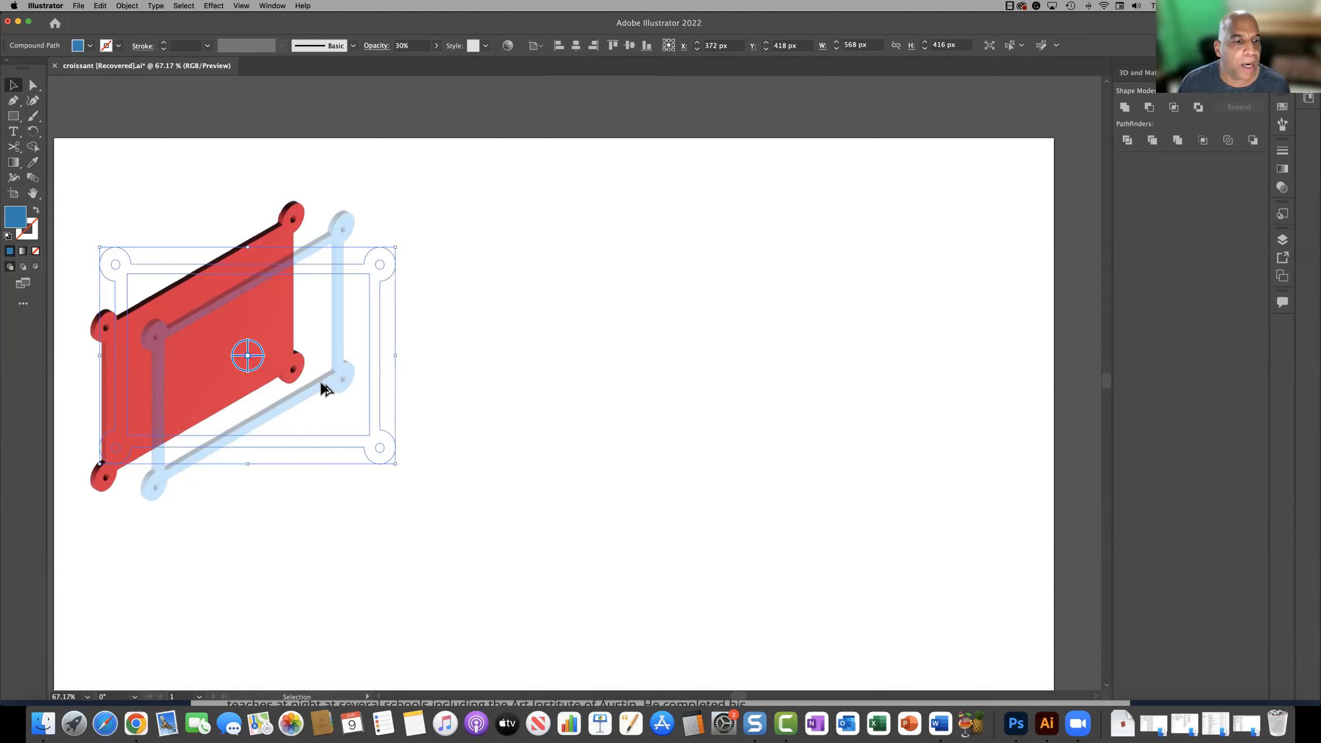
- Duplicate the blue frame into the artboard's right half and move the original red plate up and left to about X 190, Y 313 px
drag(322, 383, 662, 436)
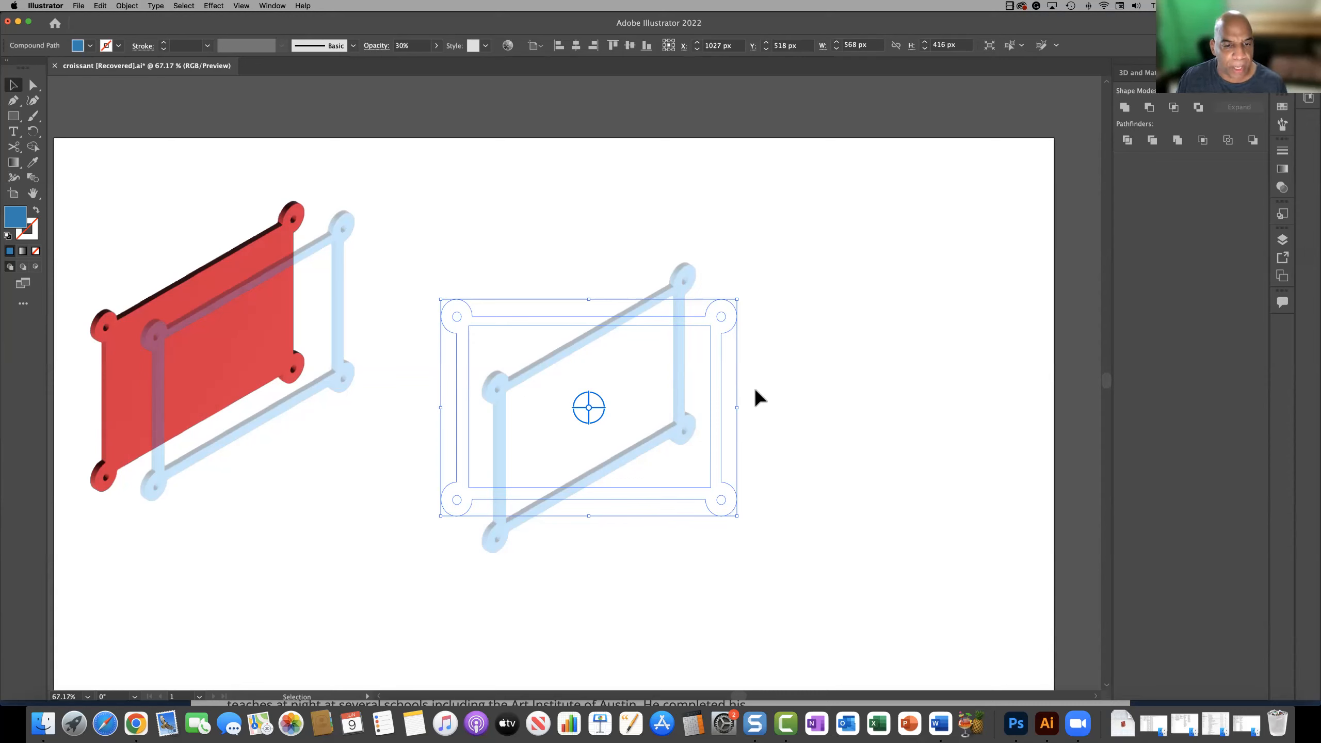
drag(536, 368, 229, 278)
click(290, 223)
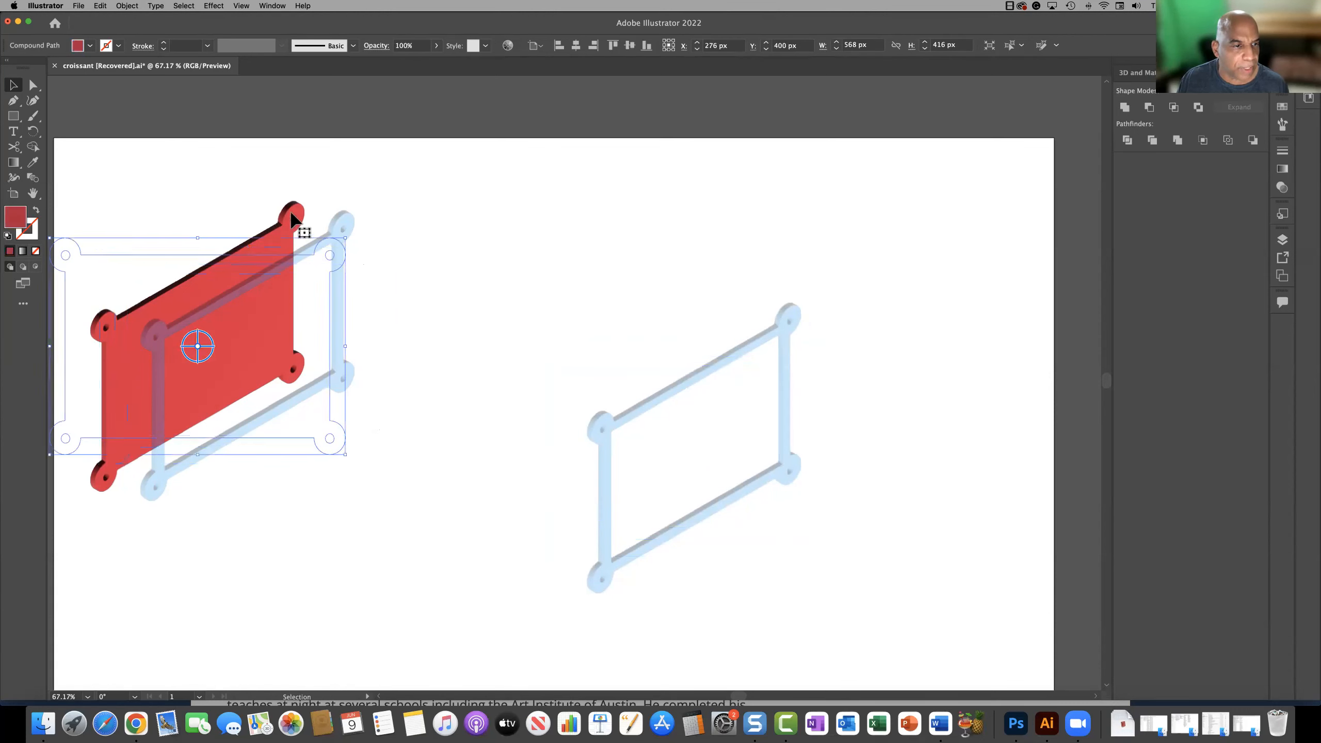
drag(266, 234, 221, 189)
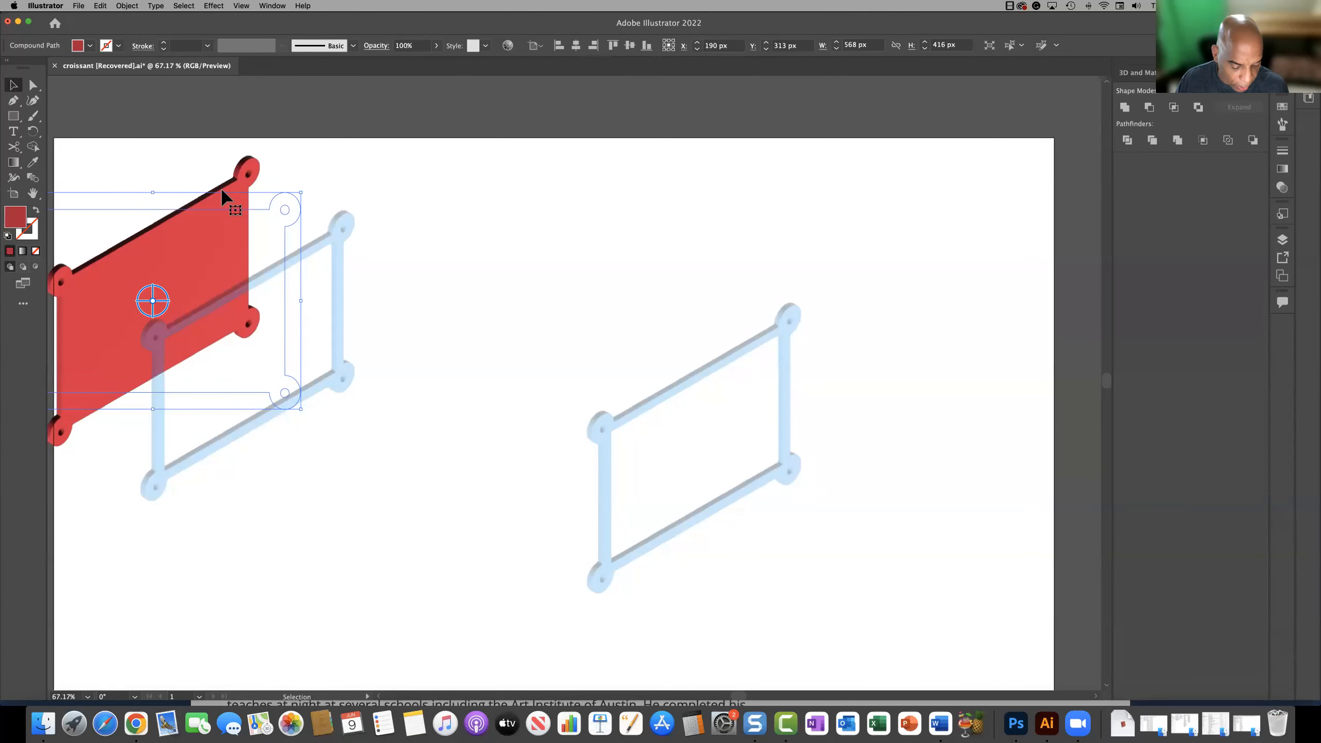
- Duplicate the red plate to about X 1398, Y 626 px over the right-hand blue frame and bring it to the front
drag(215, 248, 846, 414)
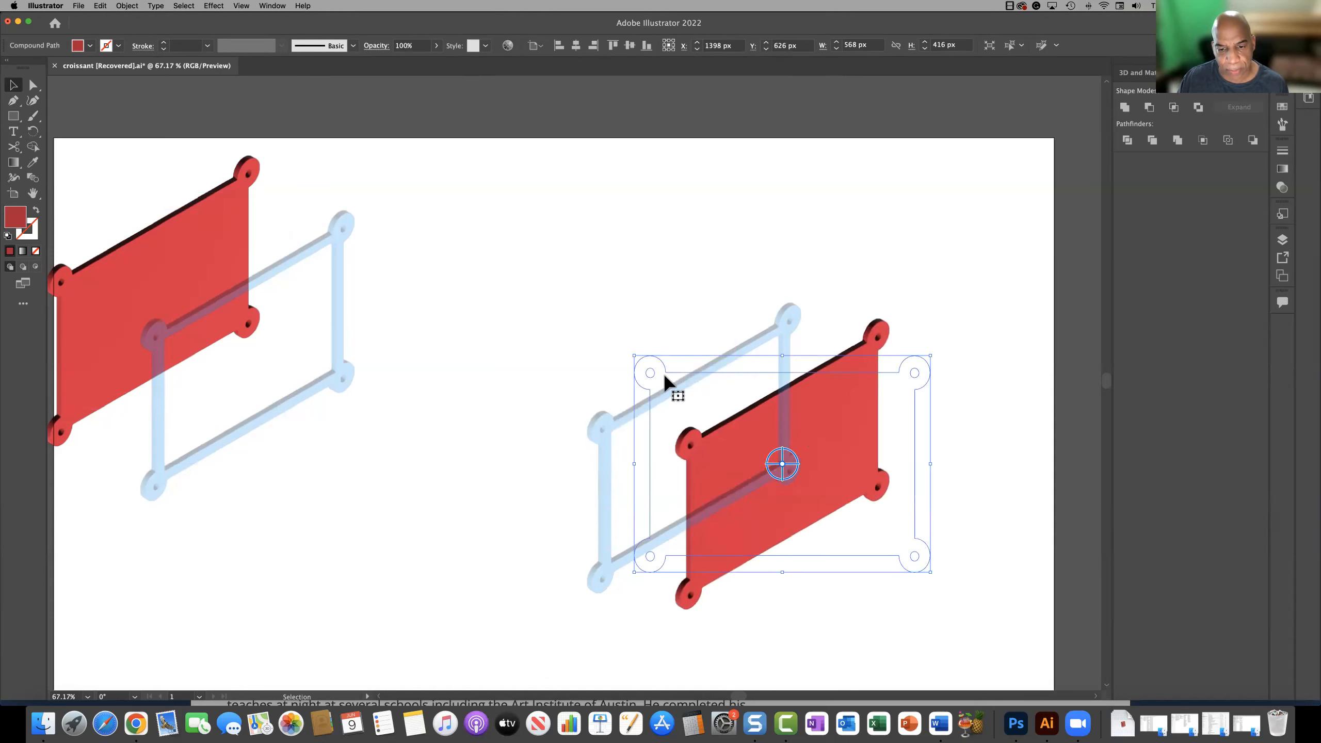
right_click(837, 433)
mouse_move(881, 553)
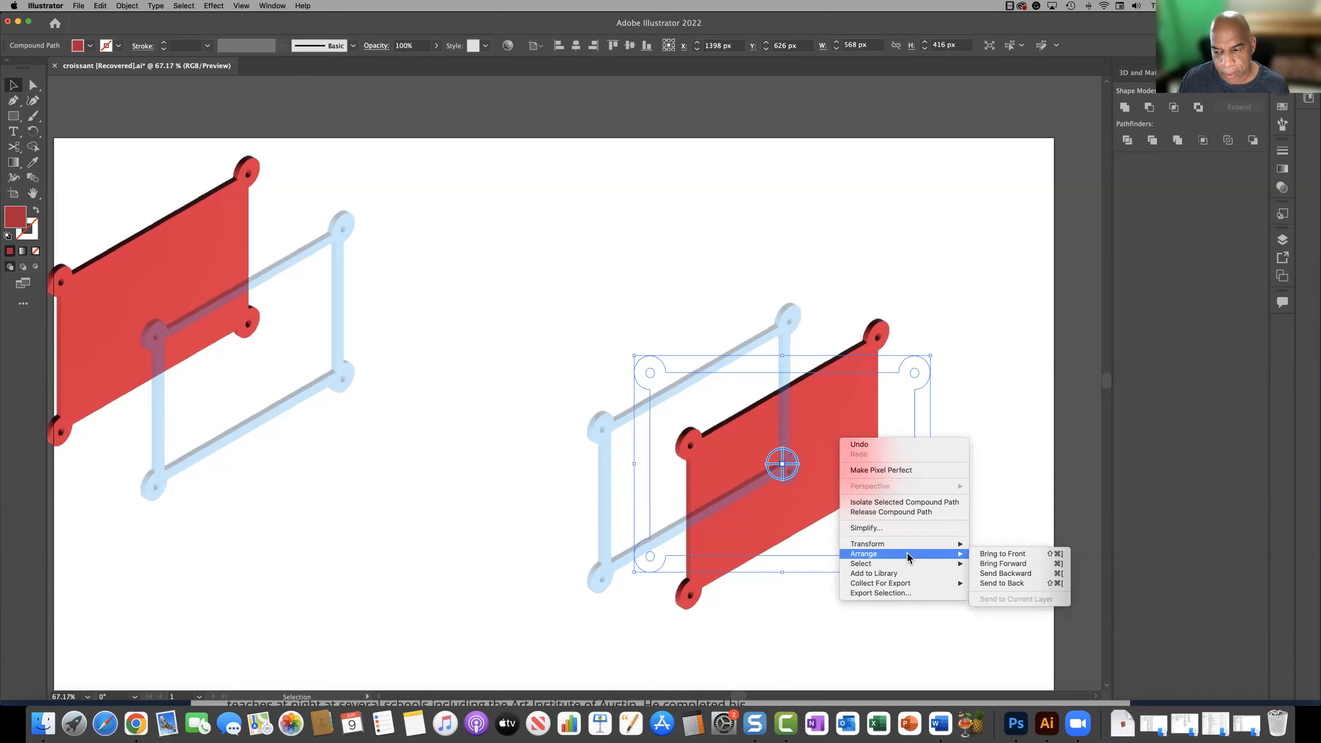
click(997, 553)
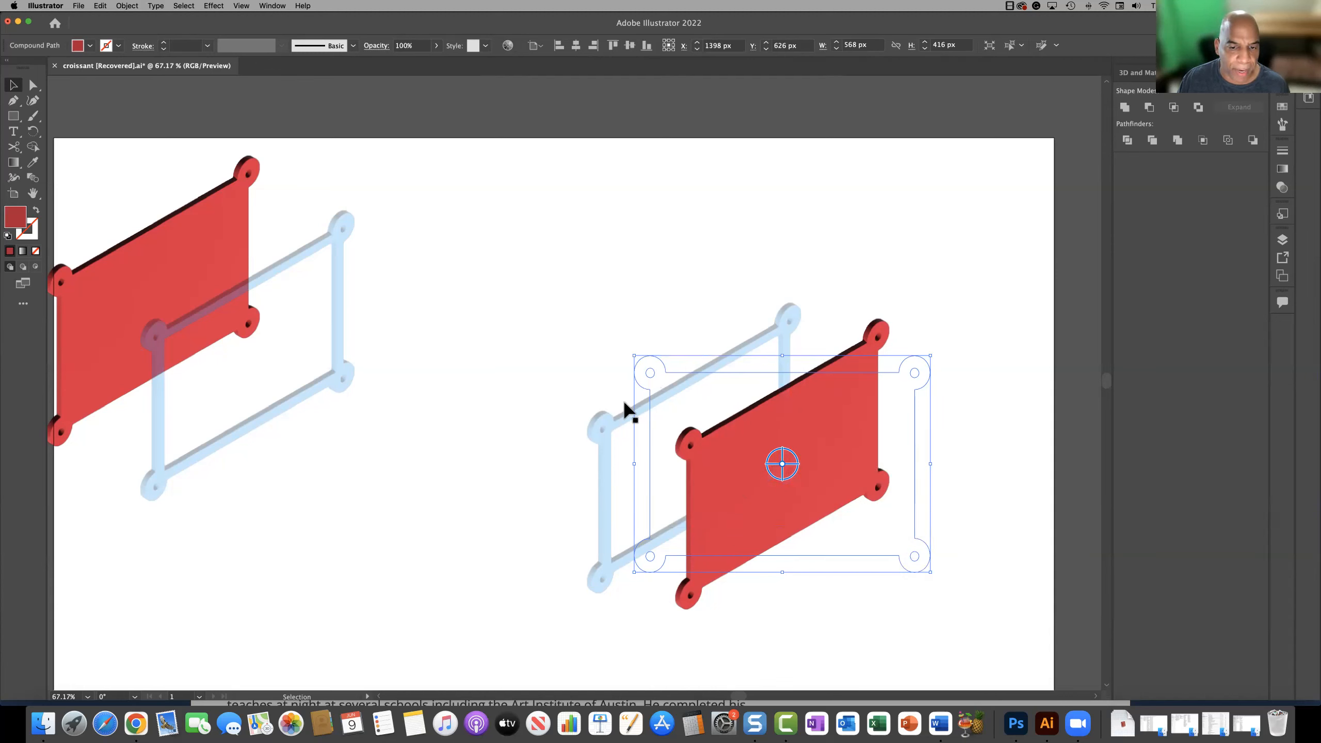
- Move the right-hand blue frame closer behind the red plate copy and place another frame copy at about X 888, Y 235 px
click(616, 418)
drag(601, 423, 673, 433)
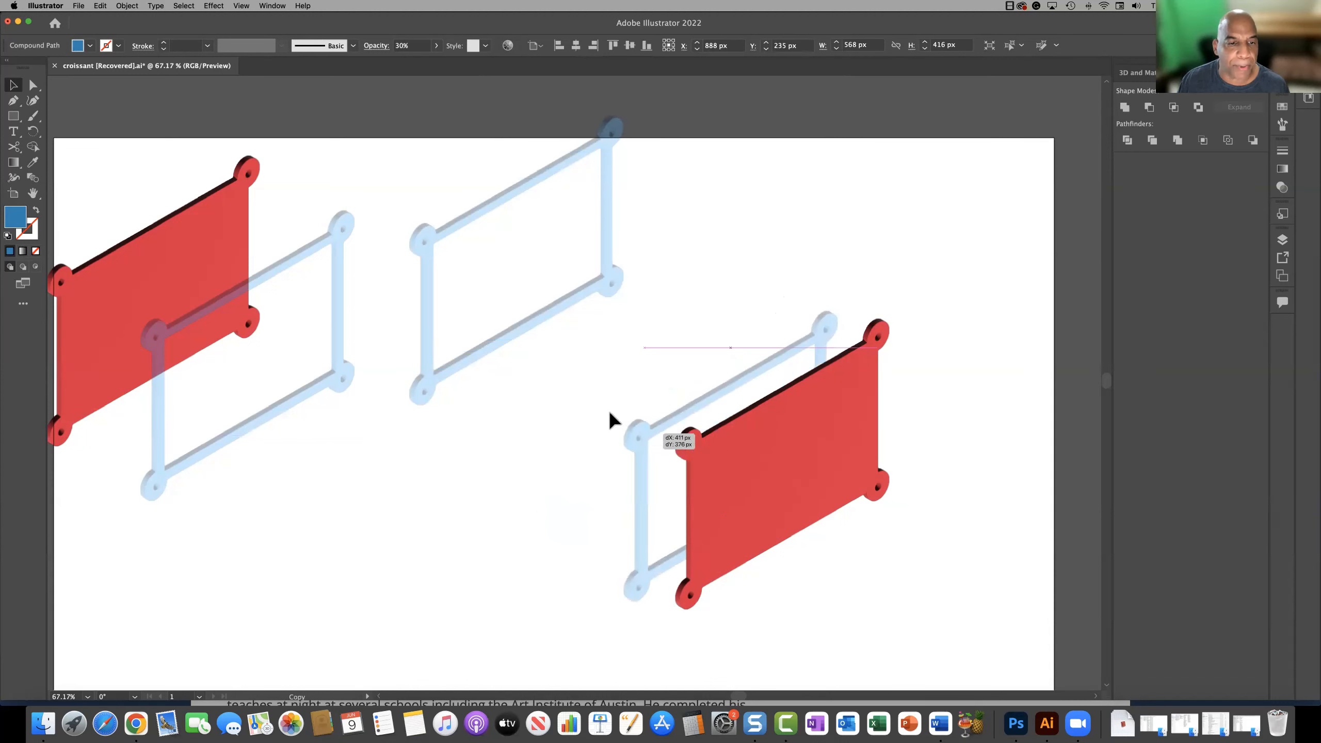
click(471, 355)
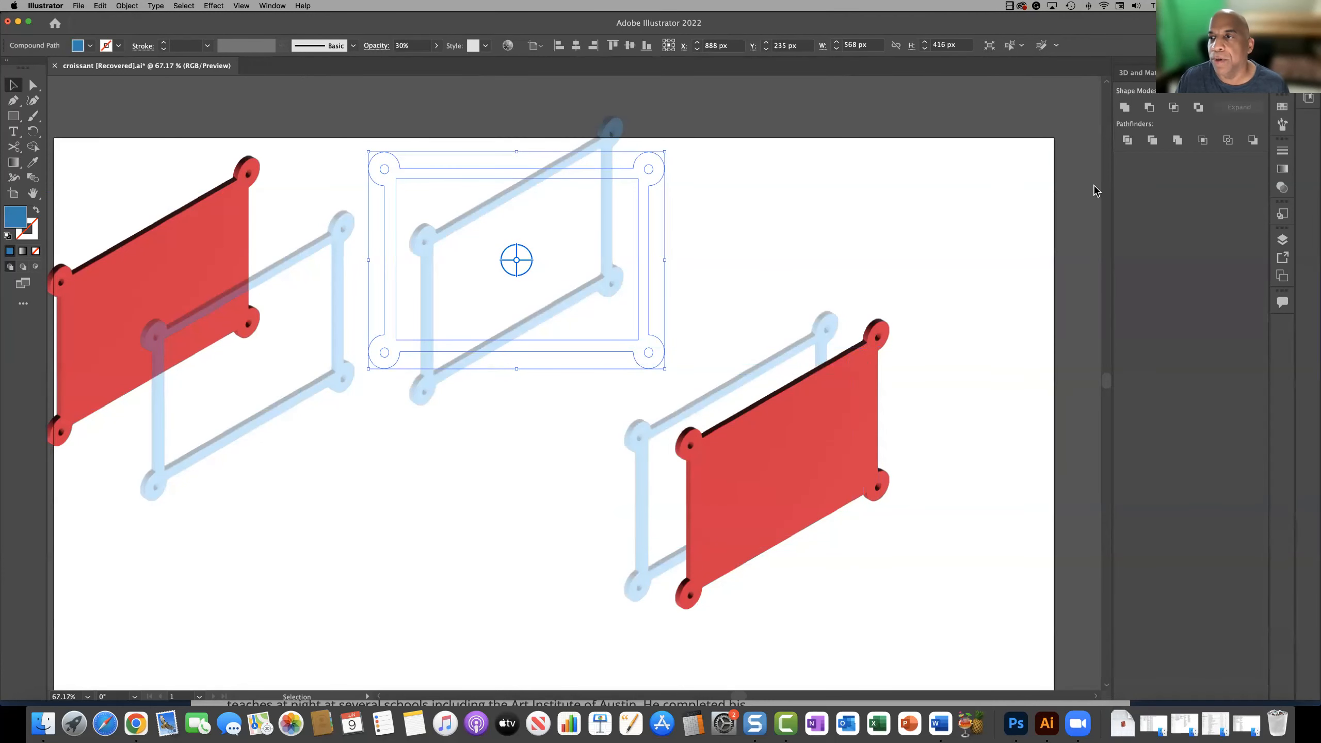
- Extrude the selected upper blue frame copy to a depth of 362 px
click(1144, 74)
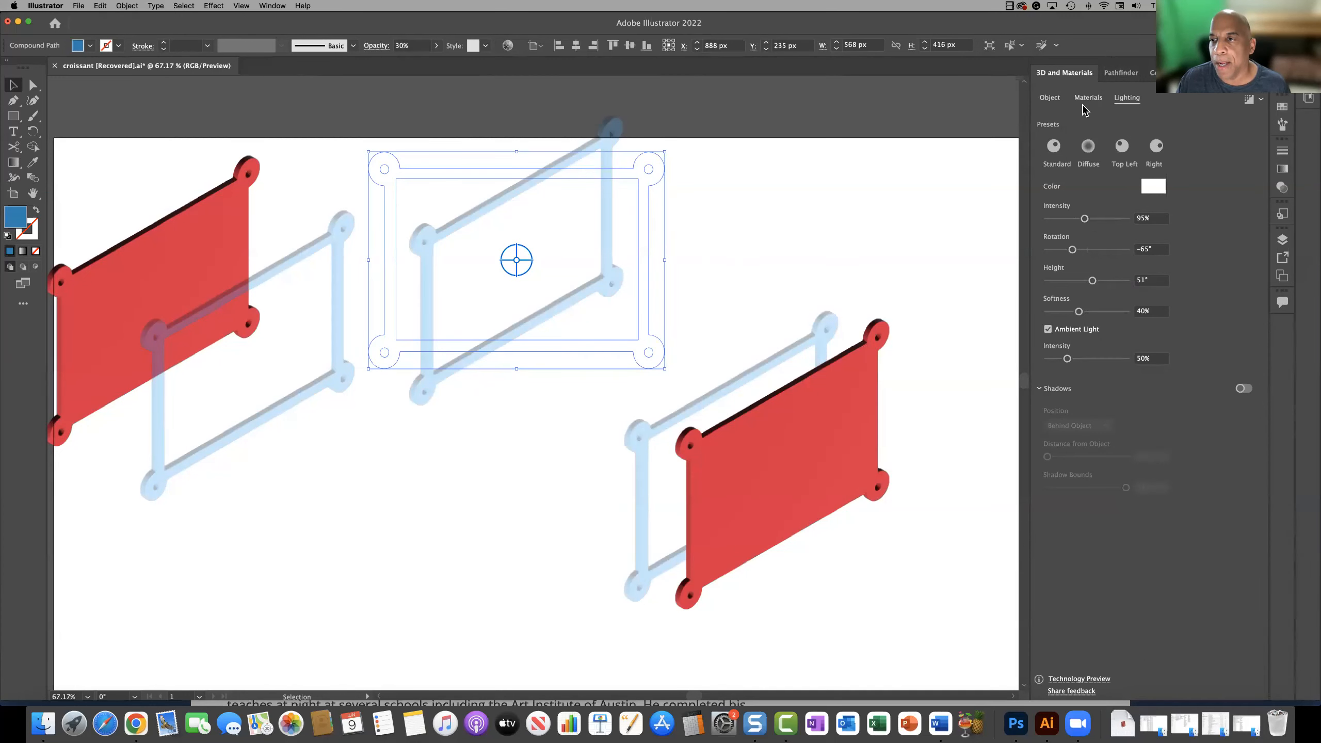
click(1048, 99)
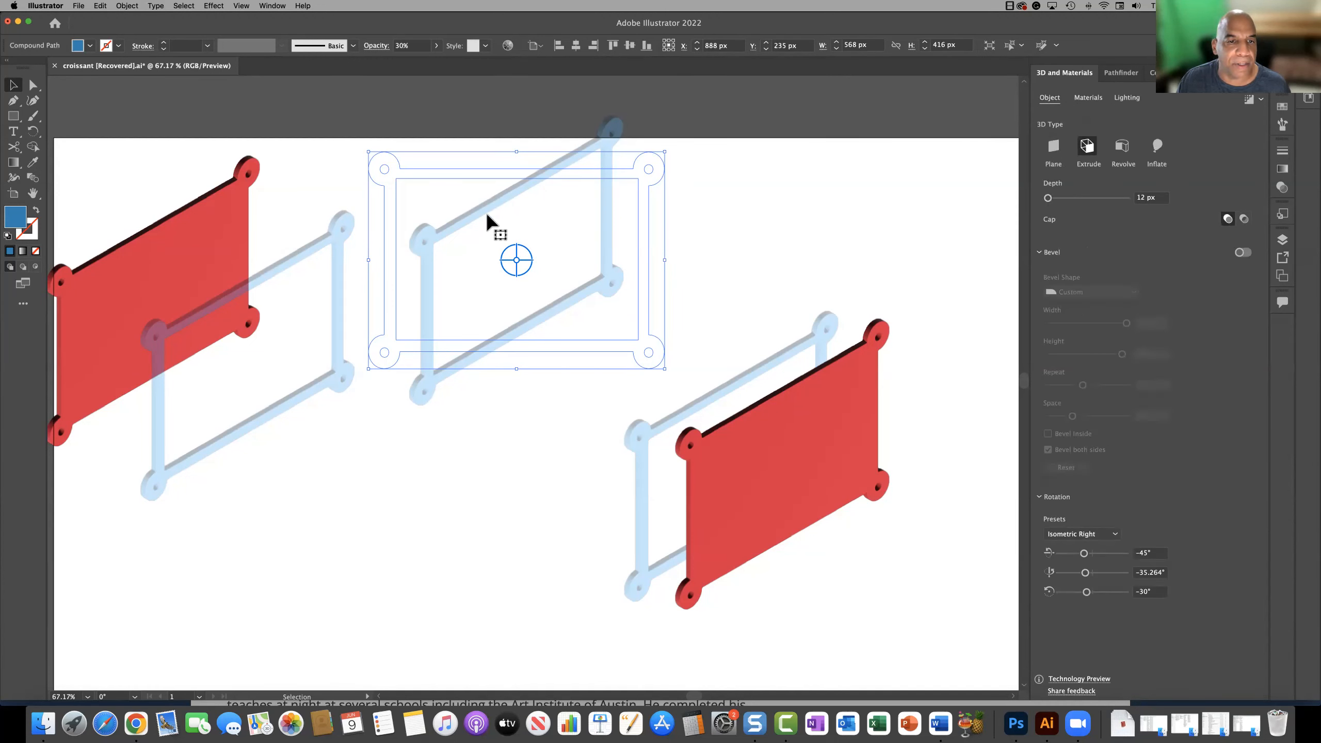
drag(1048, 198, 1064, 203)
- Change the deeply extruded frame's fill colour from blue to teal, hex 21B7B3
drag(373, 196, 18, 224)
double_click(17, 222)
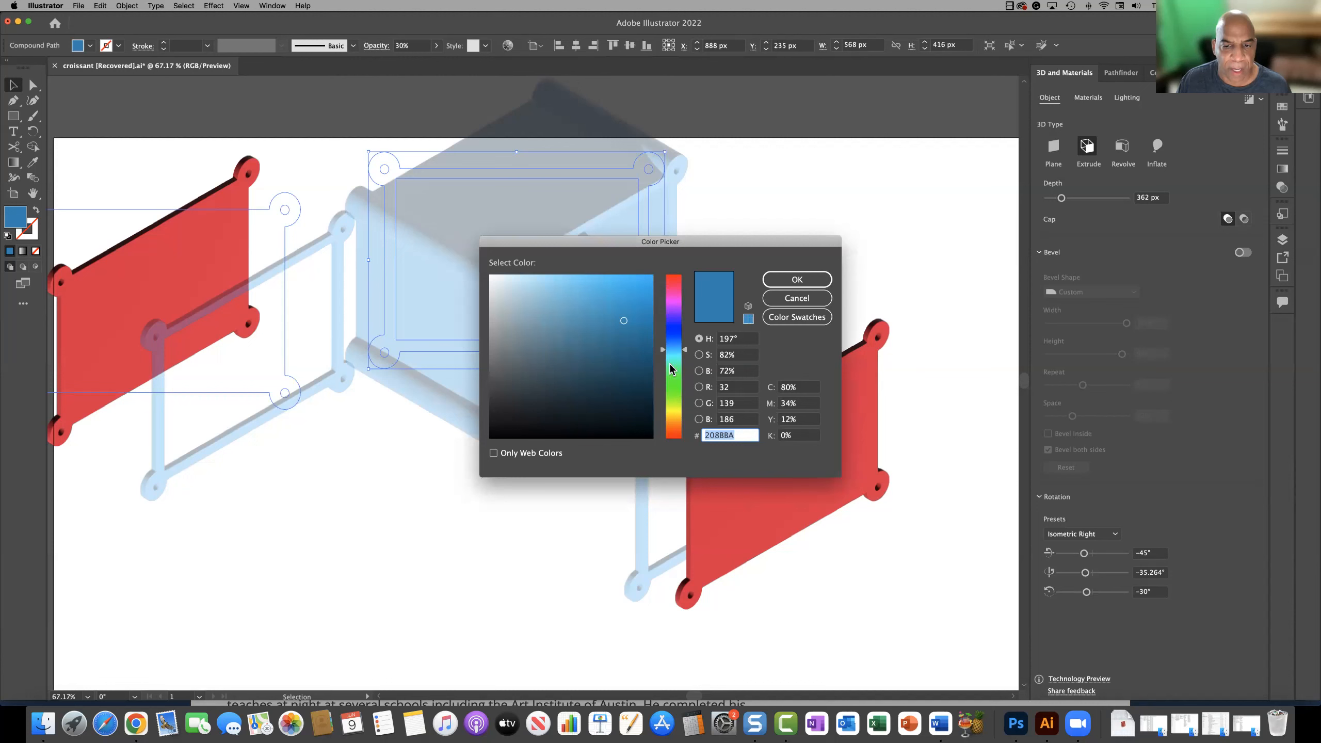
click(674, 357)
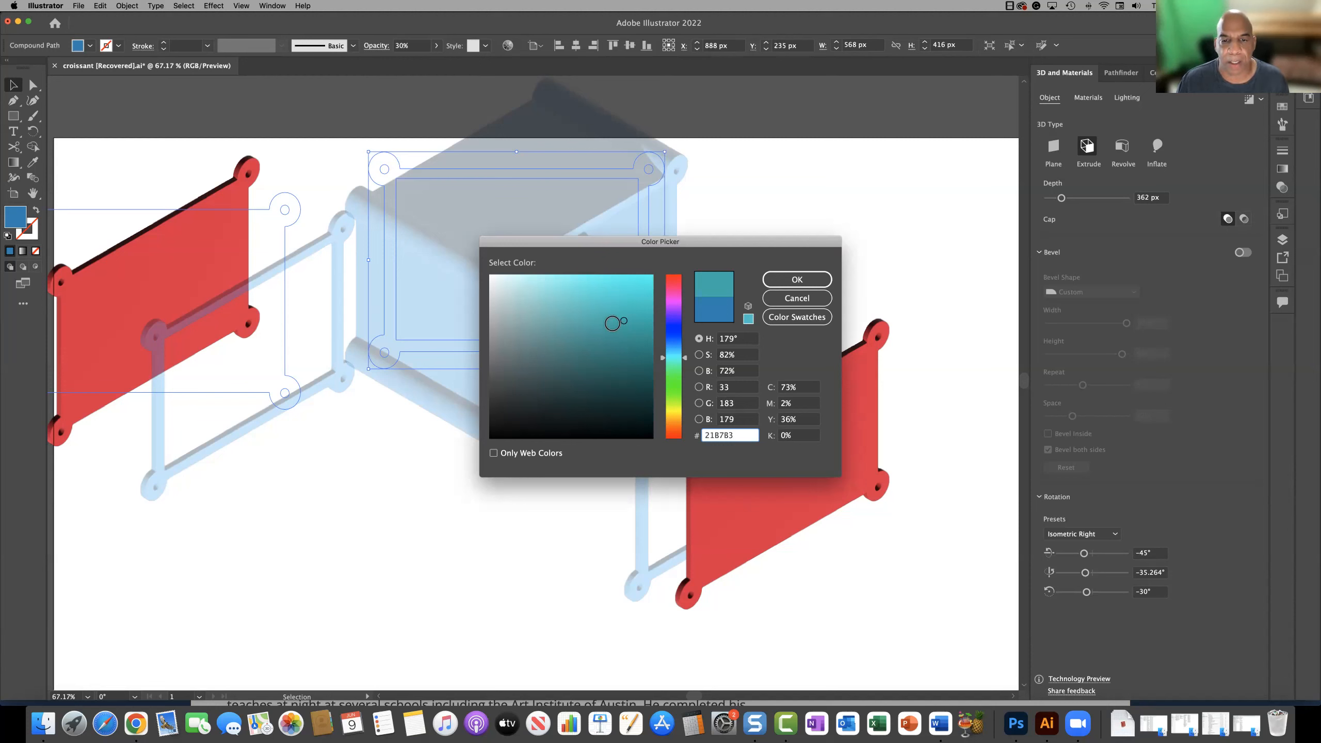
click(796, 280)
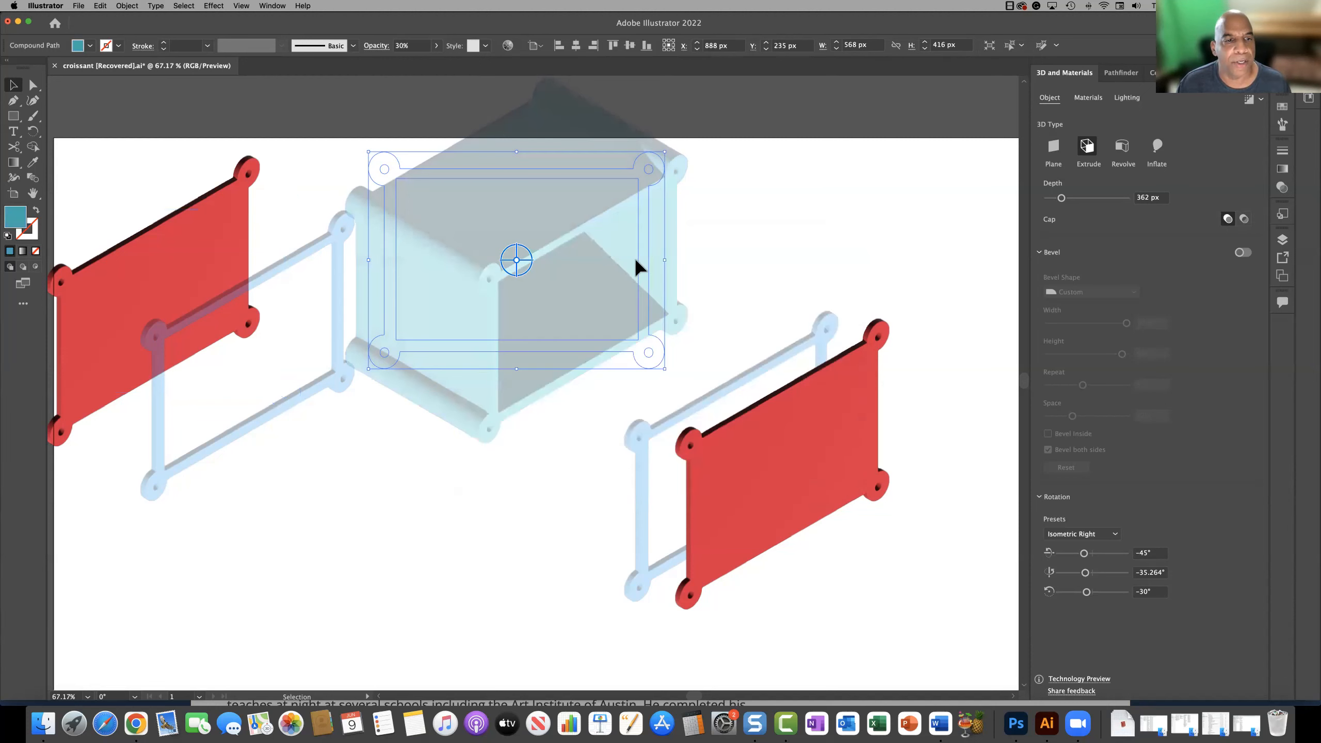
- Move the teal box to about X 809, Y 445 px and set its opacity to 100%
drag(530, 255, 512, 310)
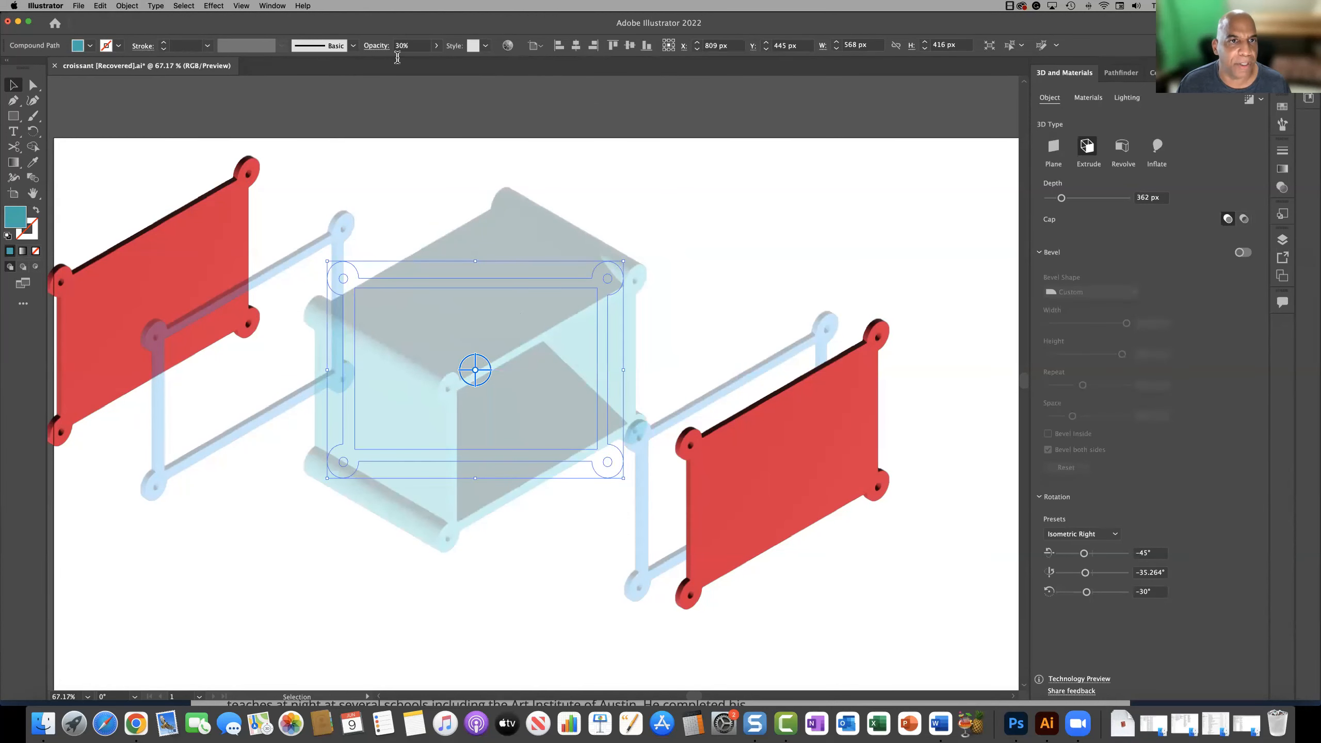
click(436, 45)
drag(407, 62, 475, 67)
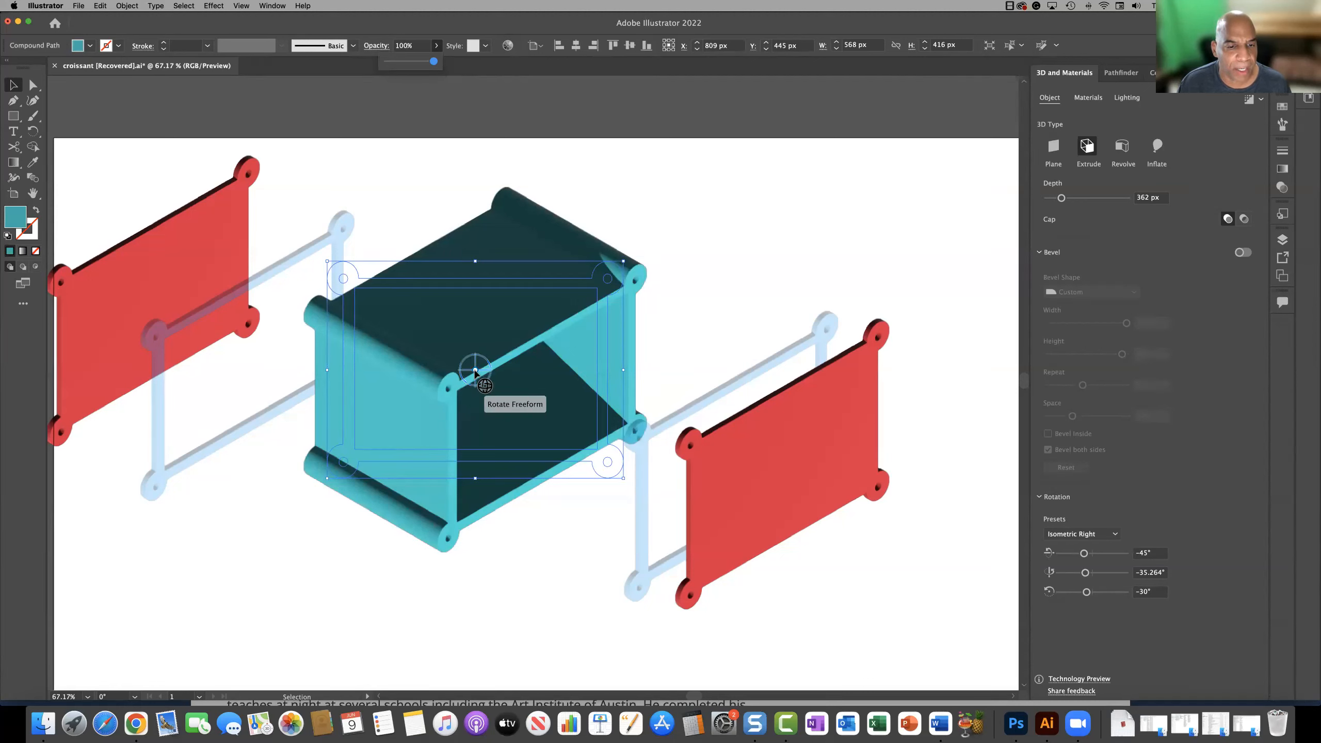
- Try rotating the teal box freely in 3D, undo the rotation and deselect the box
drag(476, 373, 492, 307)
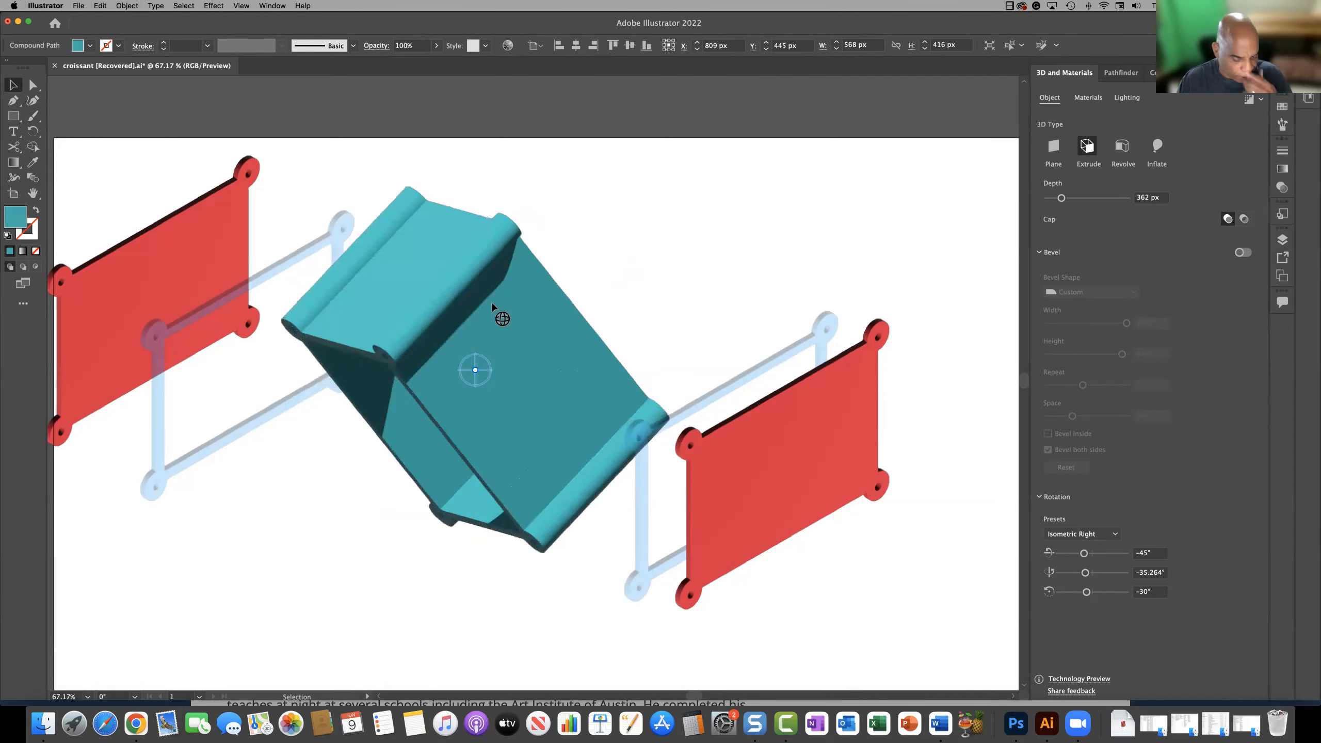
key(super+z)
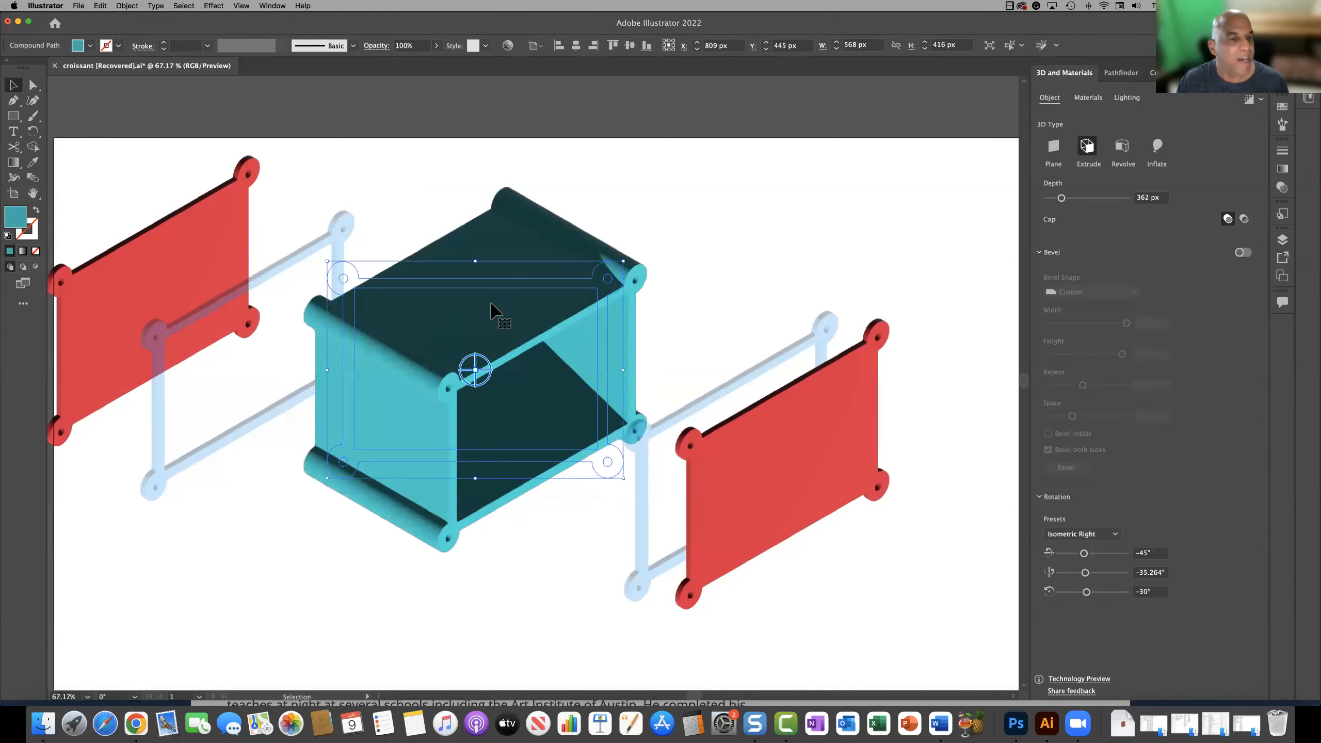
click(632, 220)
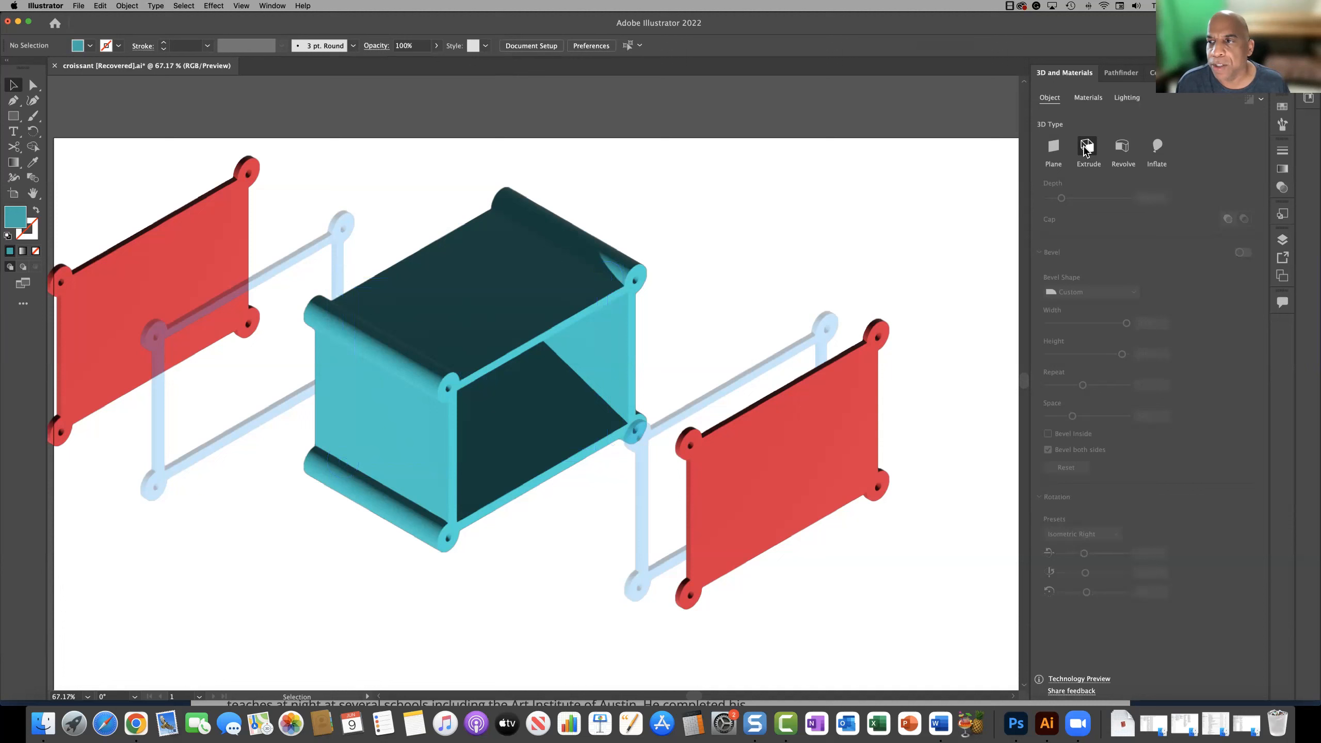
- Set the teal box's light intensity to 103% and light rotation to -162°
click(1127, 99)
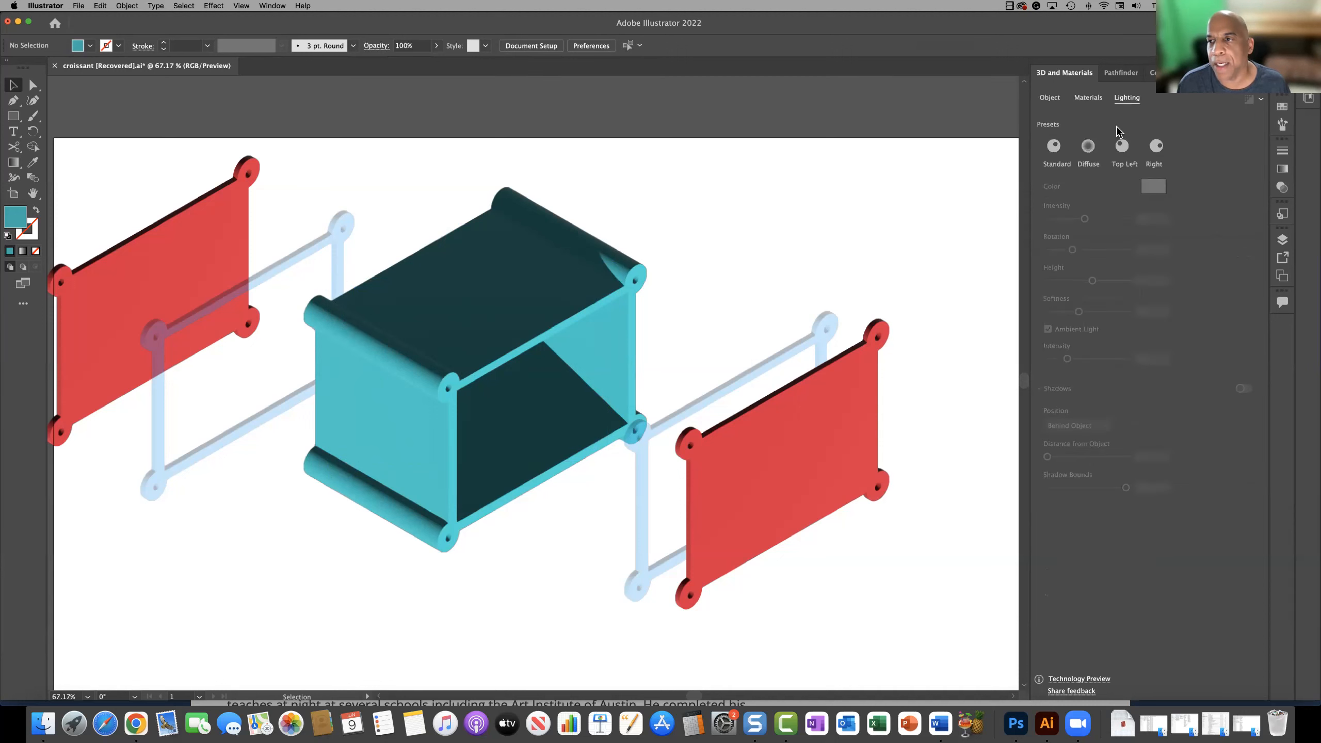
click(609, 287)
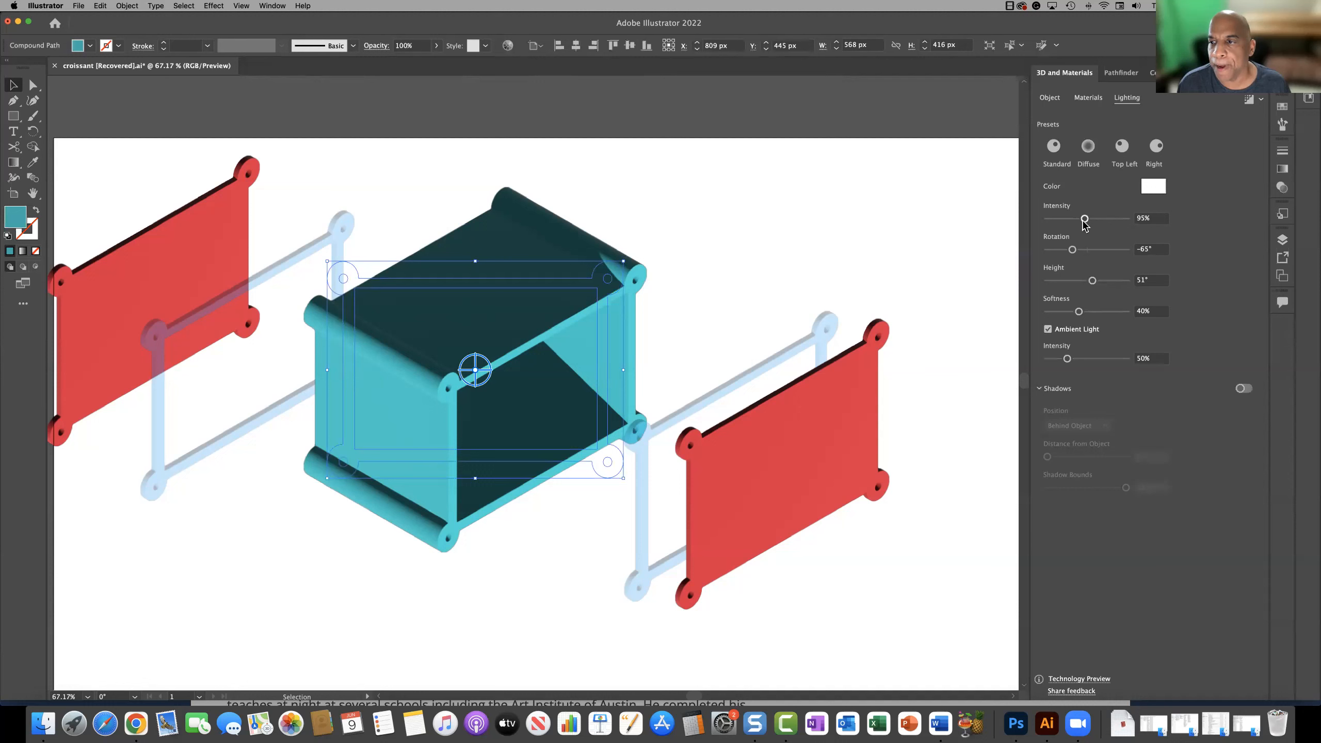
drag(1083, 222, 1082, 223)
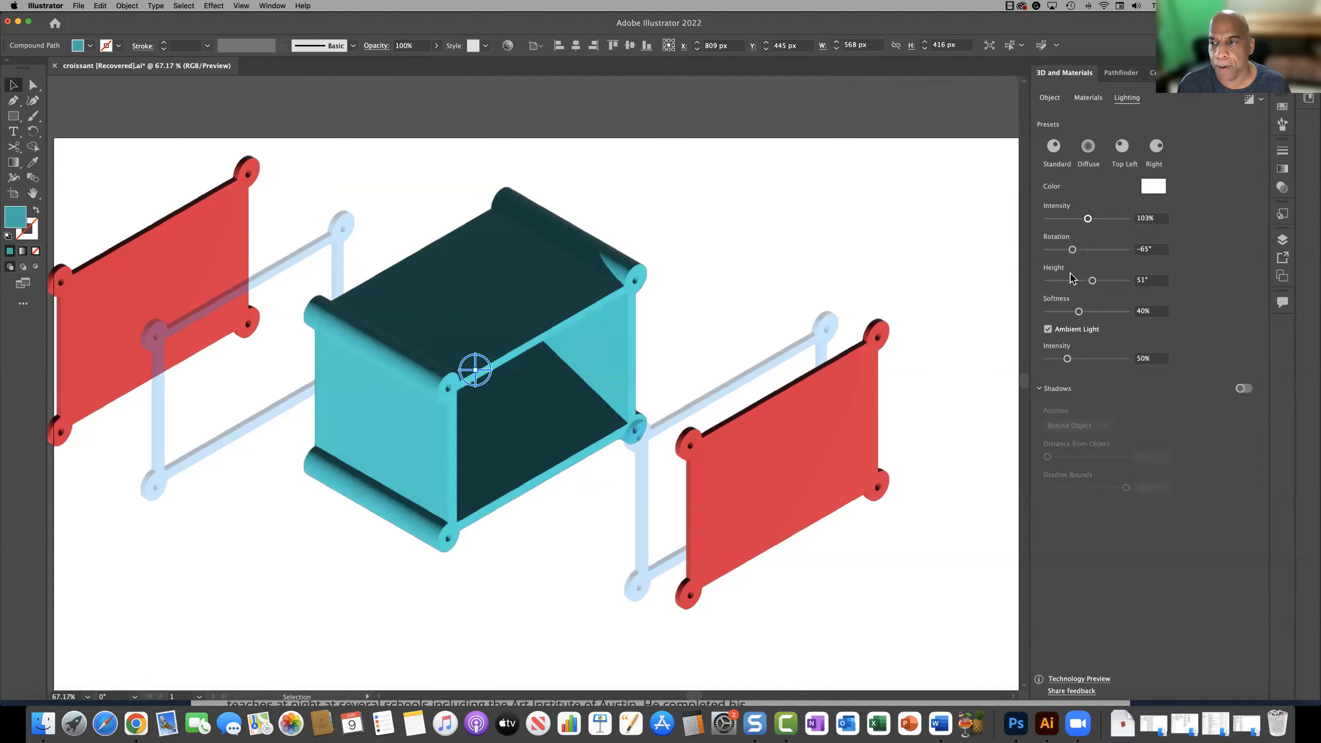
drag(1072, 252, 1051, 256)
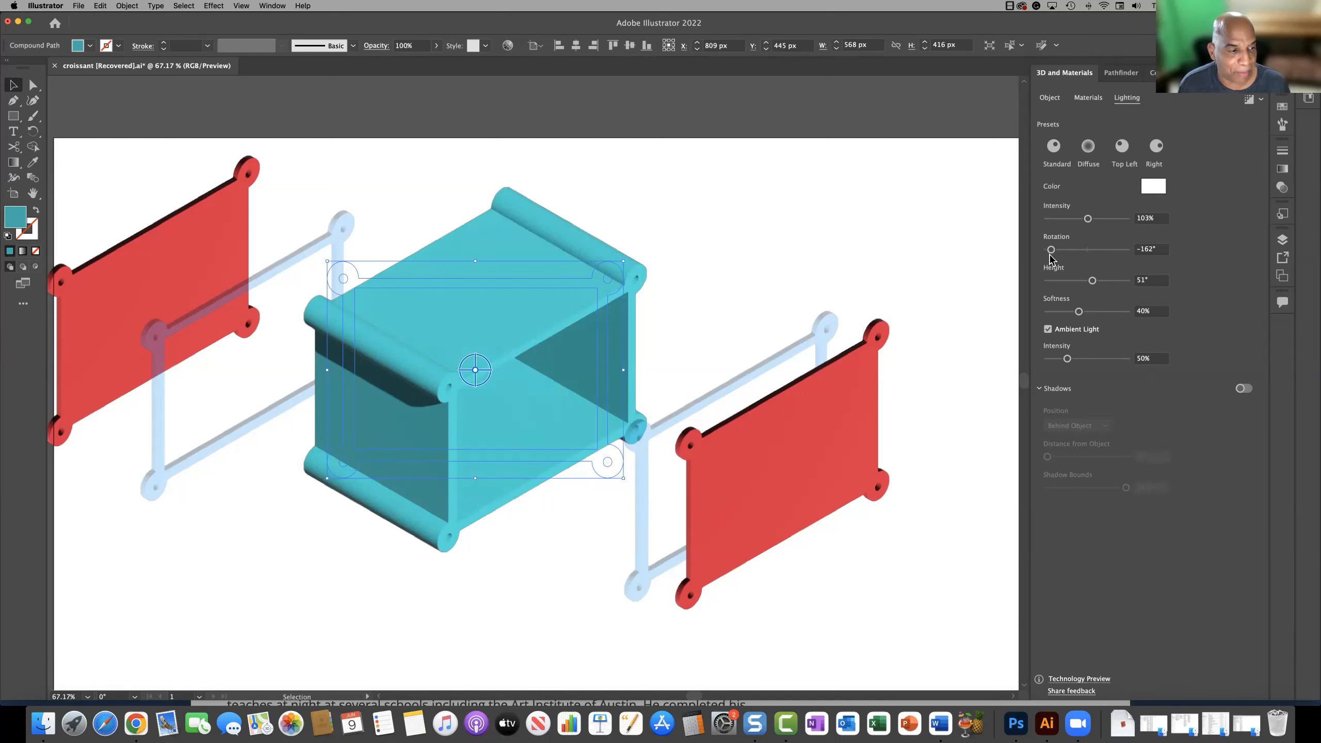
- Move the left-hand blue frame against the box's back and the red plate behind it, at about X 611, Y 337 px
click(312, 255)
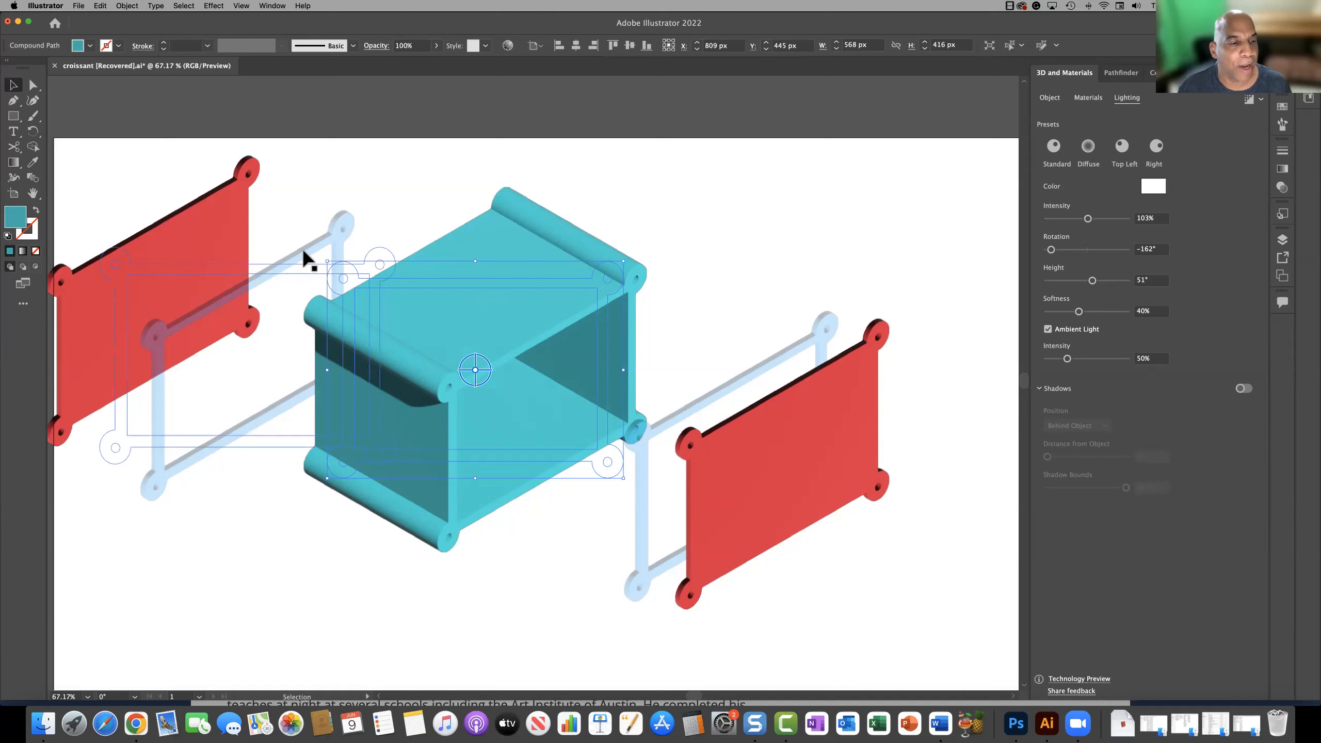
drag(323, 238, 444, 224)
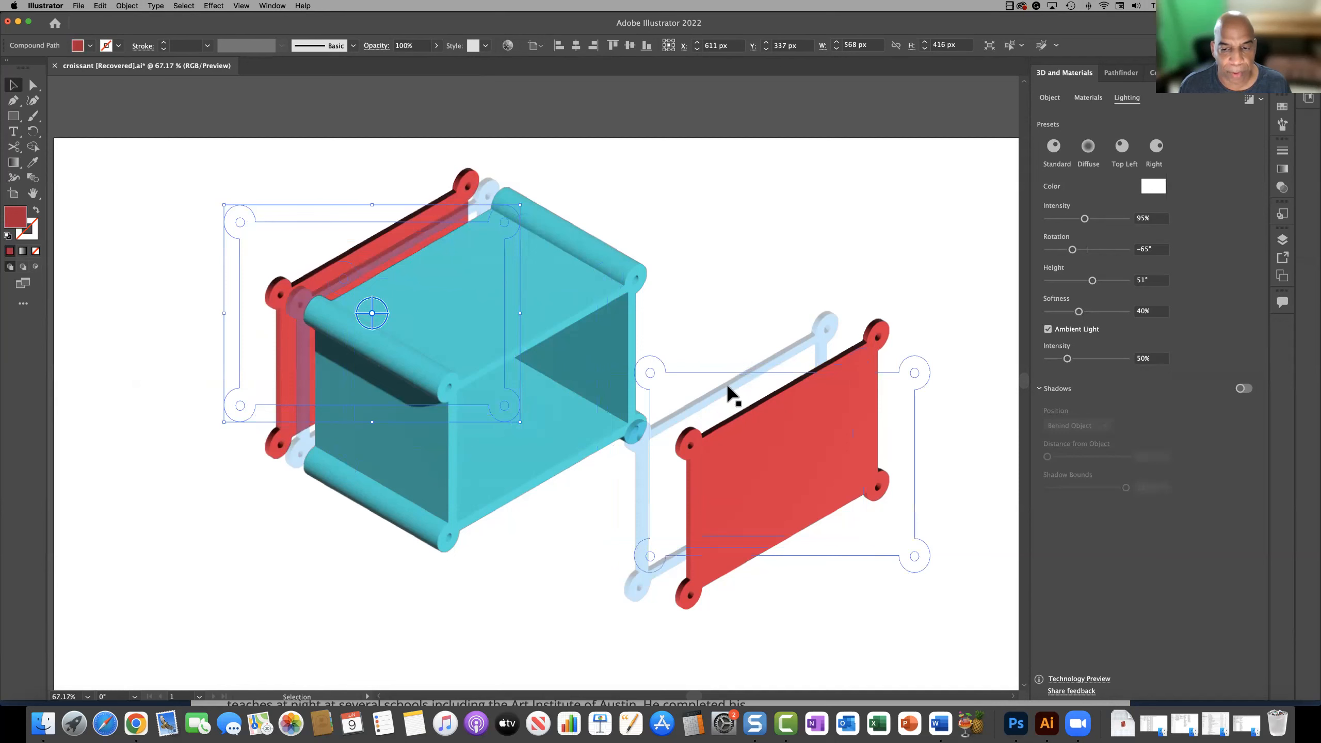
- Move the right-hand blue frame onto the box's front at about X 942, Y 523 px and the red plate to about X 975, Y 550 px
drag(812, 354, 626, 312)
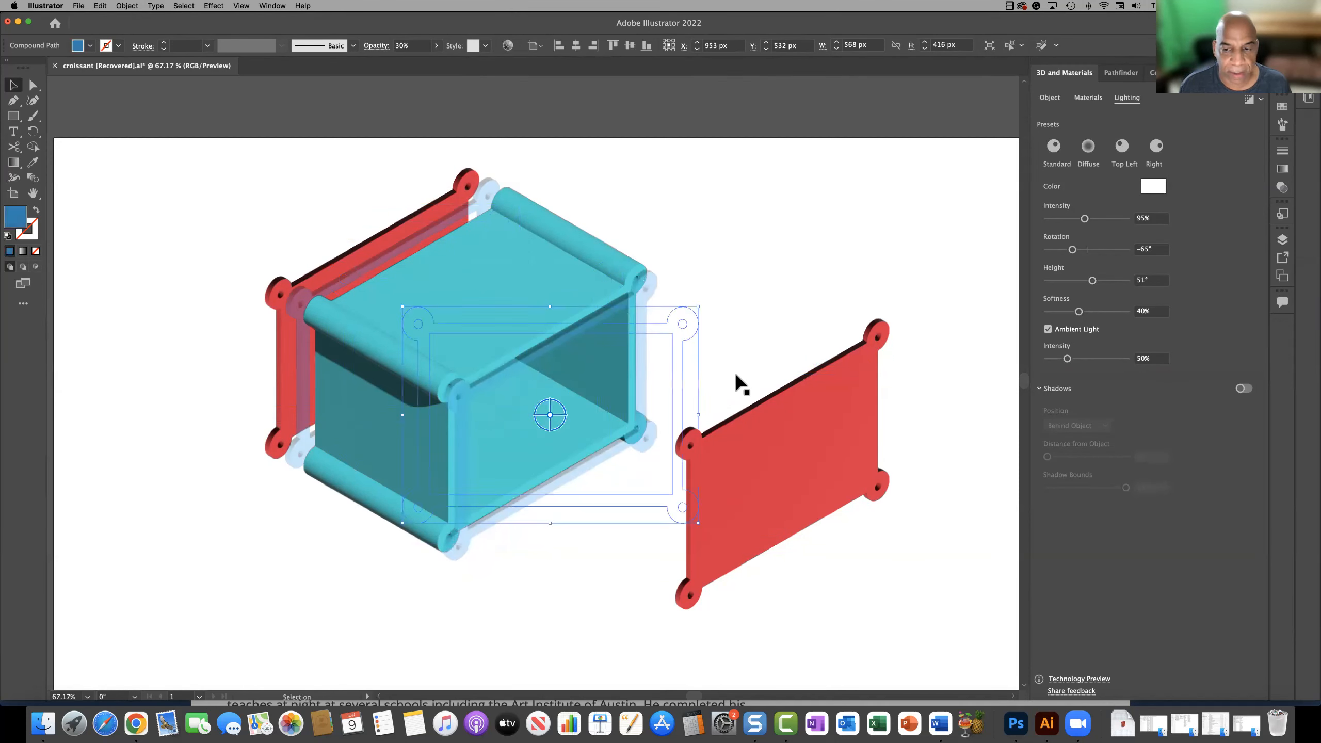
drag(715, 378, 557, 358)
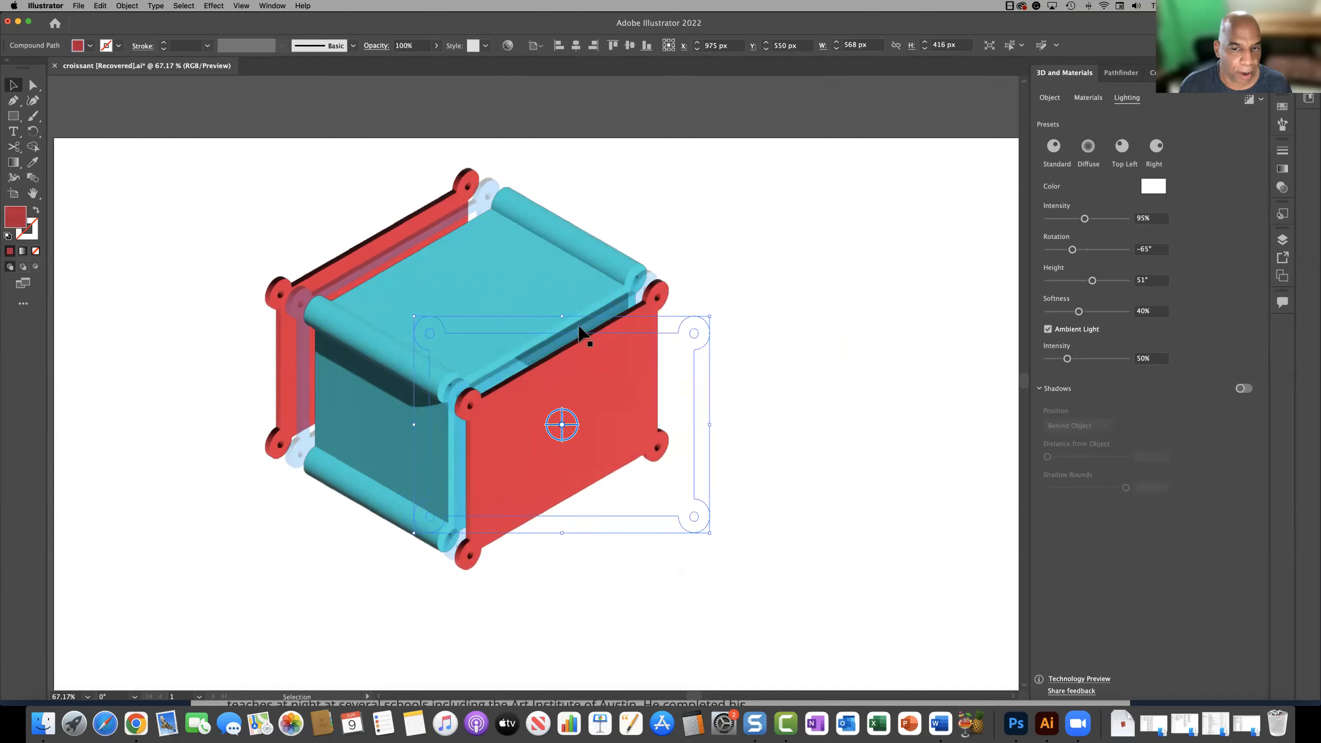
drag(639, 296, 633, 289)
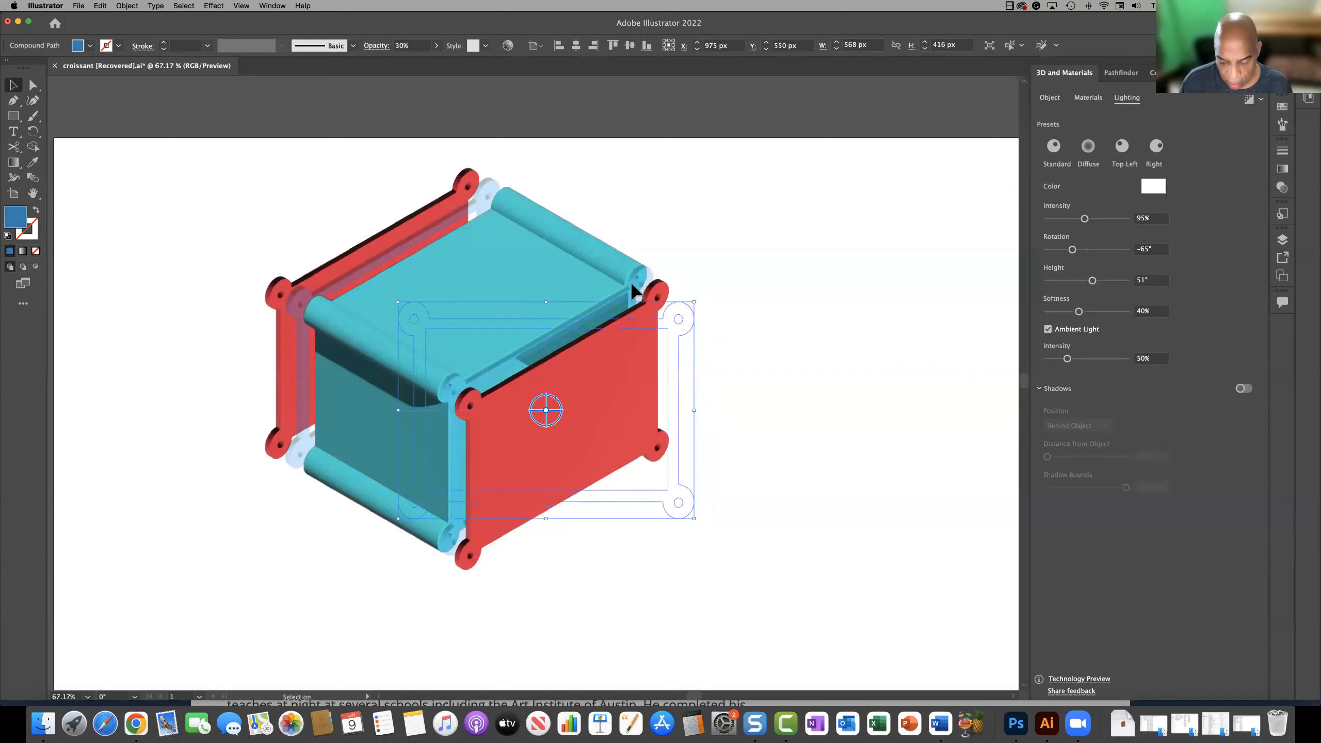
key(Left)
key(Left)
key(Left)
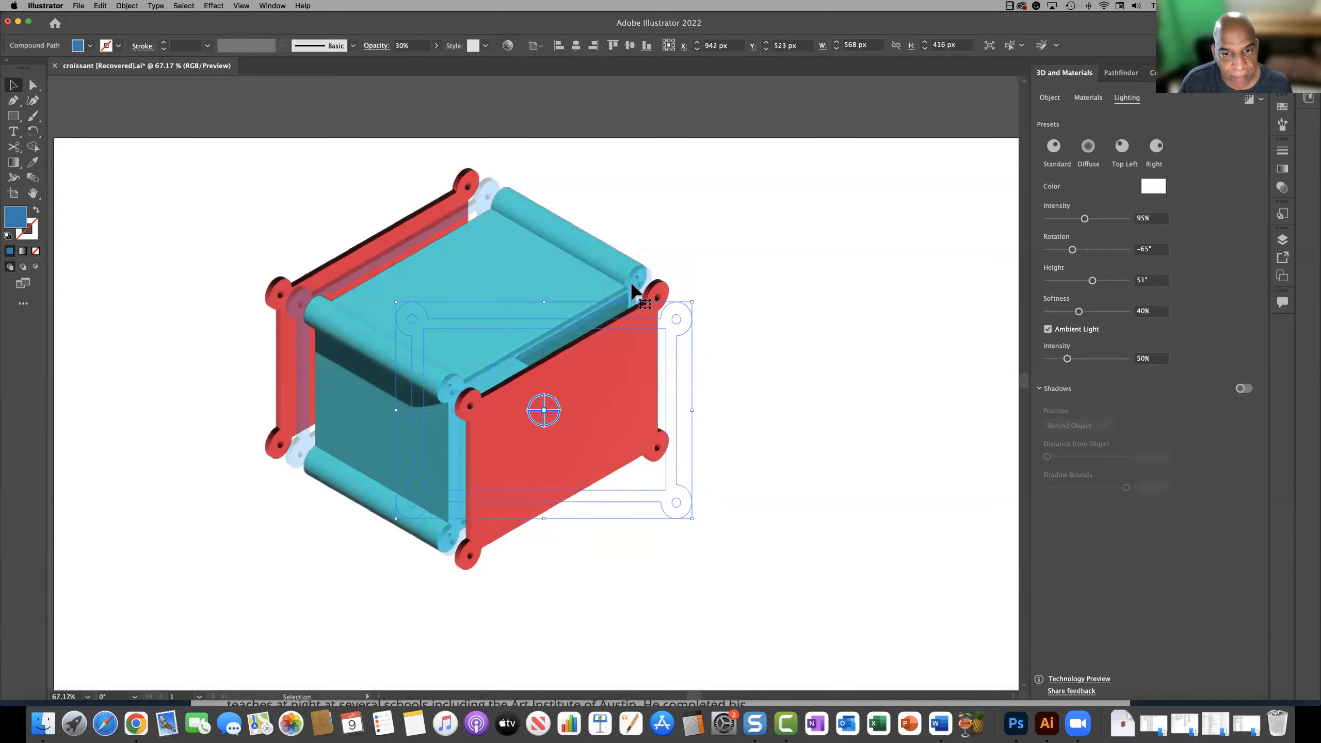
- Nudge the front red plate flush against the box's front, to about X 949, Y 524 px
click(629, 351)
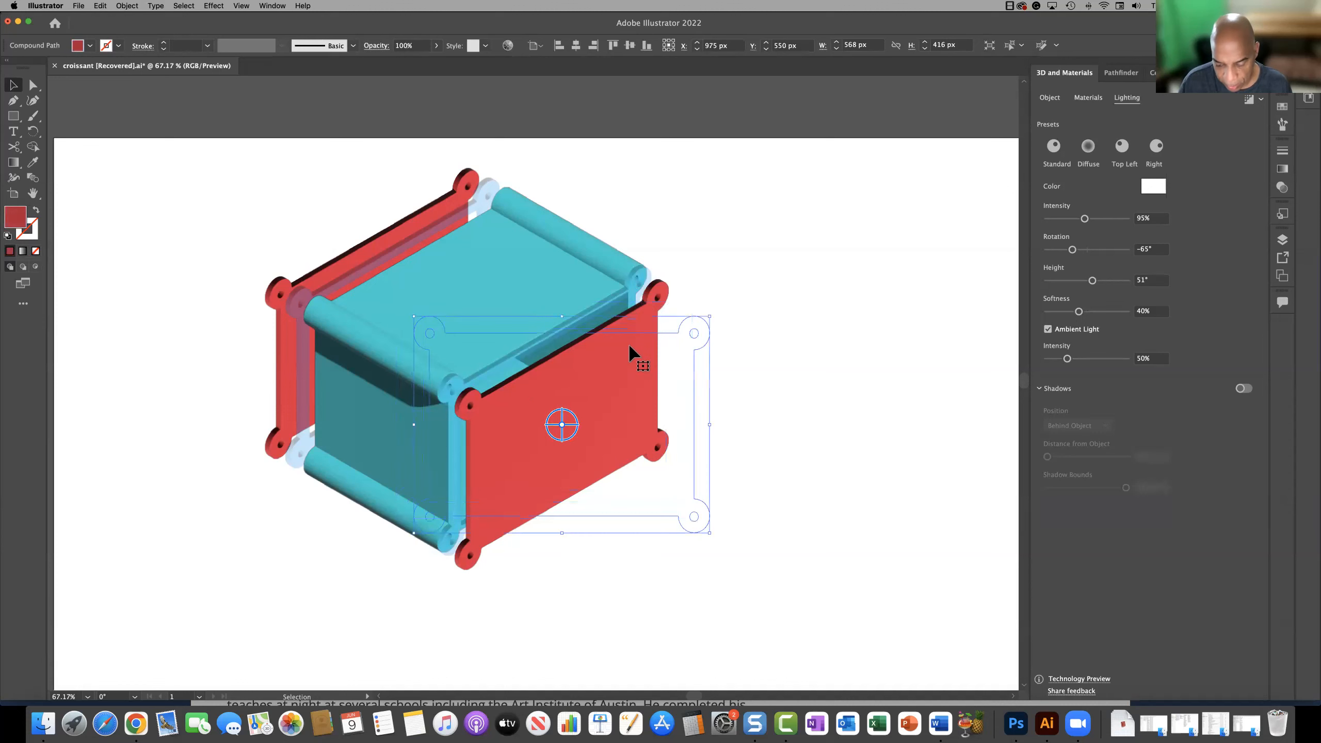
key(Left)
key(Left)
key(Left)
key(Left)
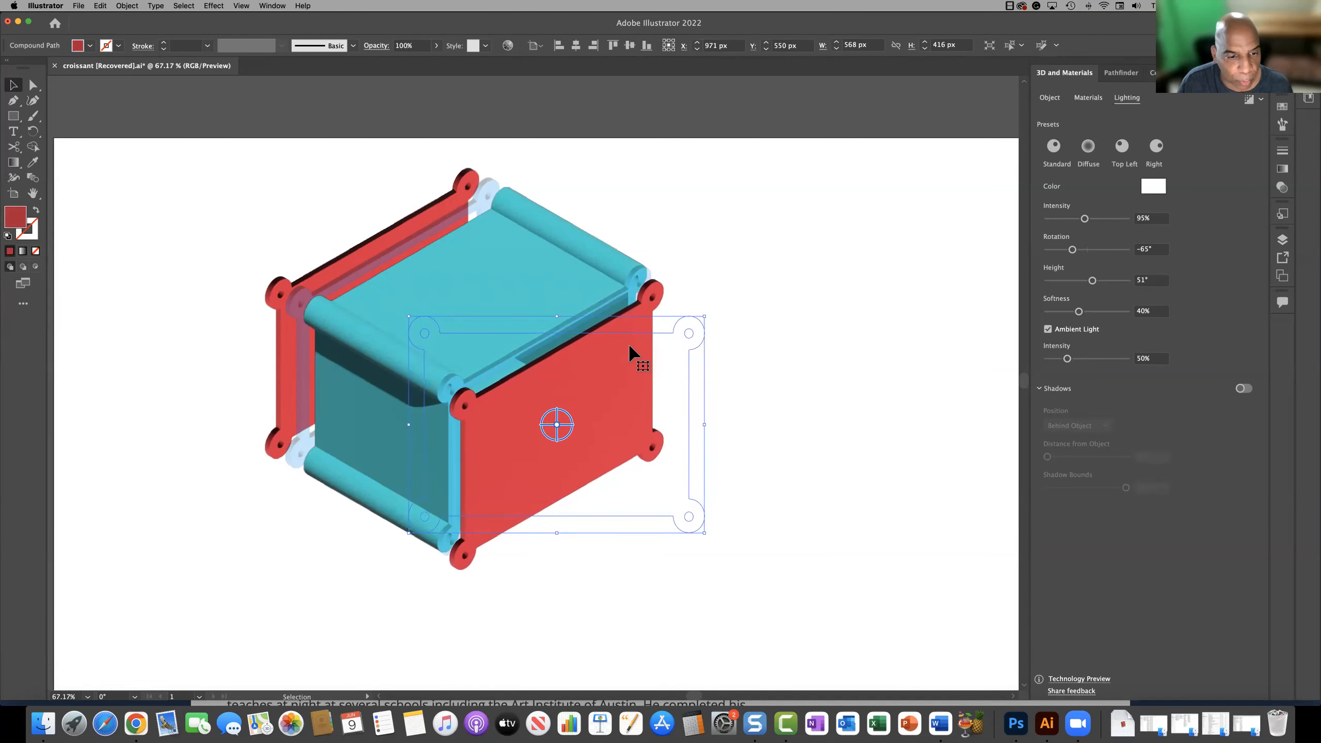
key(Left)
key(Left)
key(Left)
key(Left)
key(Left)
key(Left)
key(Left)
key(Left)
key(Left)
key(Left)
key(Left)
key(Left)
key(Up)
key(Up)
key(Up)
key(Up)
key(Up)
key(Up)
key(Up)
key(Up)
key(Up)
key(Up)
key(Up)
key(Up)
key(Up)
key(Up)
key(Up)
key(Up)
key(Up)
key(Up)
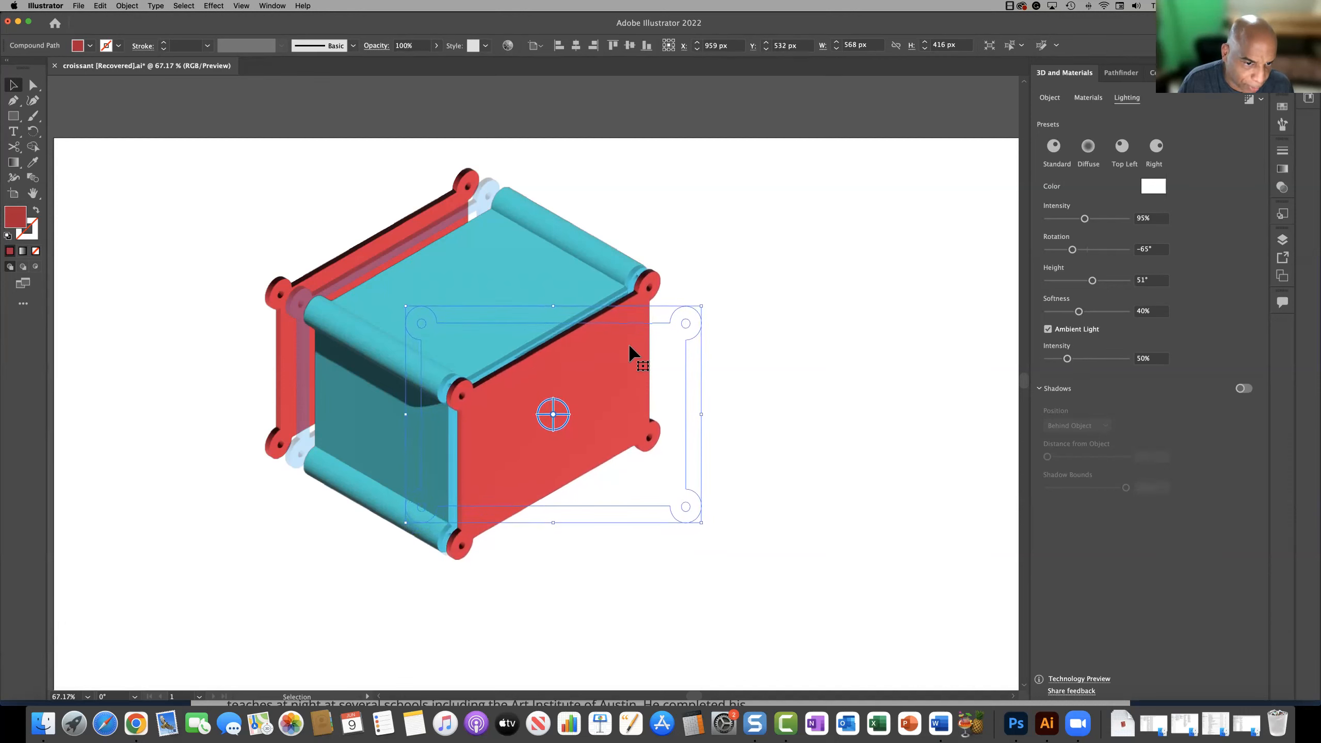
key(Left)
key(Left)
key(Left)
key(Left)
key(Left)
key(Left)
key(Left)
key(Left)
key(Left)
key(Left)
key(Up)
key(Up)
key(Up)
key(Up)
key(Up)
key(Up)
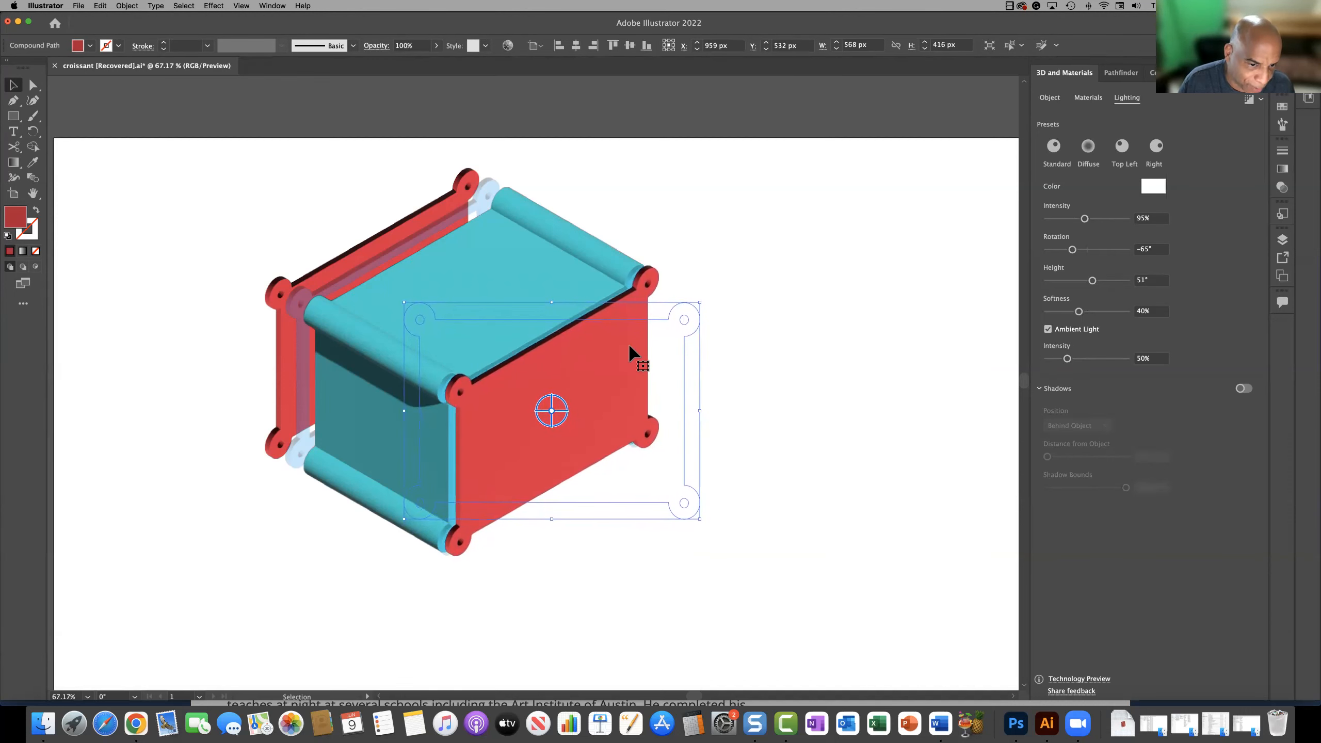
key(Left)
key(Left)
key(Left)
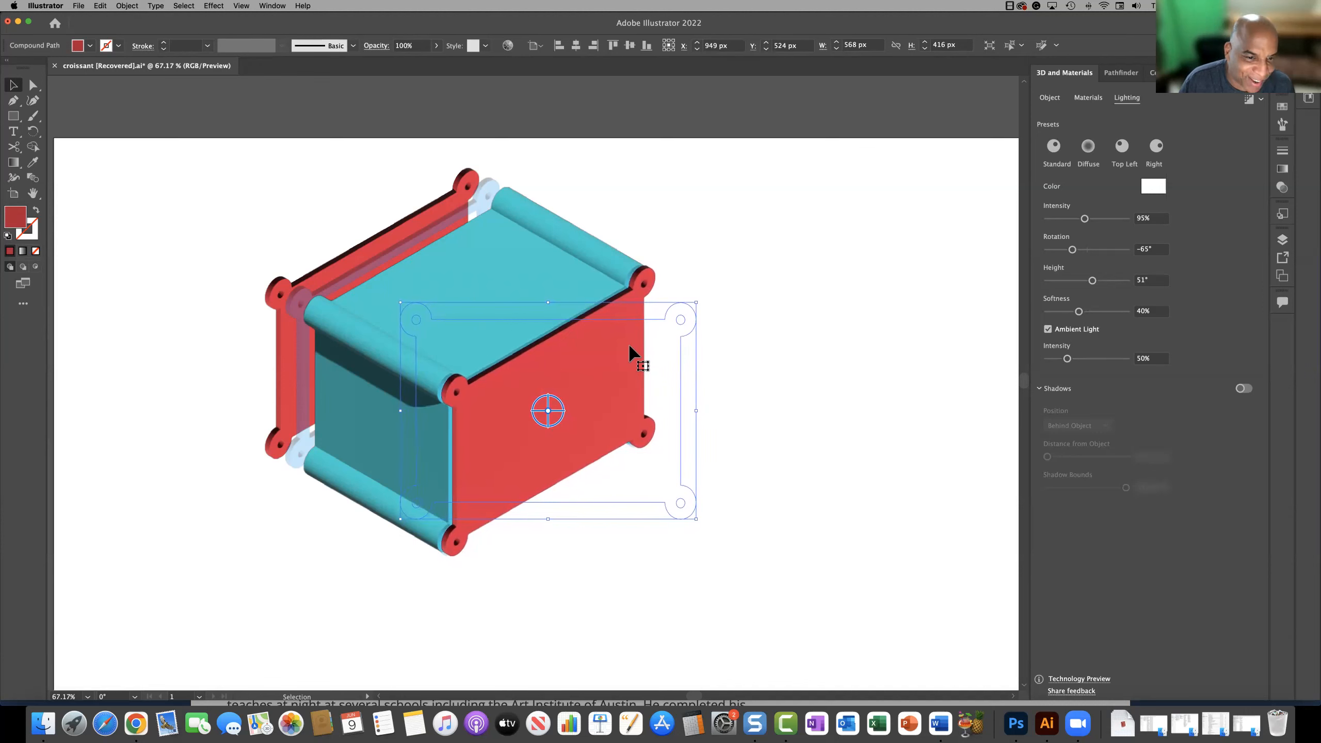
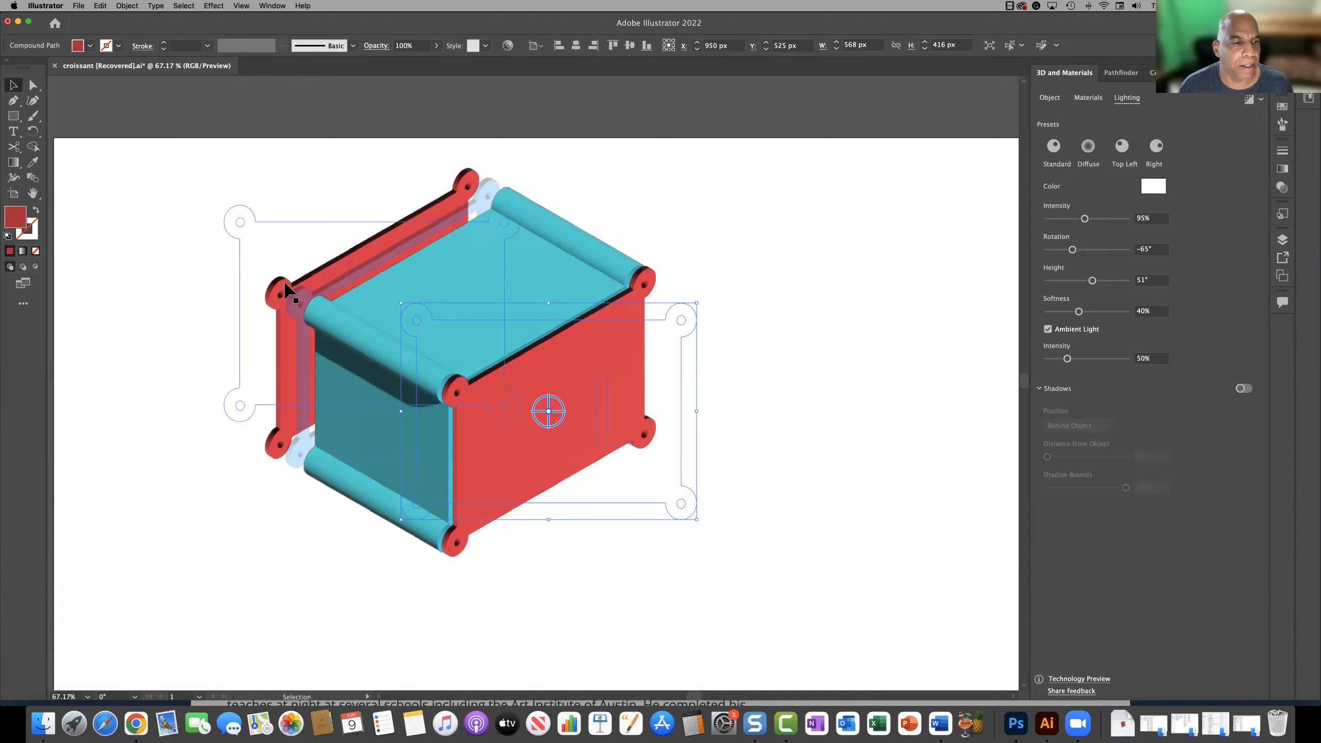
- Spread the plates and frames away from the box, rear plate at about X 458, Y 270 px and front frame at about X 1093, Y 607 px
drag(281, 286, 201, 250)
drag(325, 291, 283, 282)
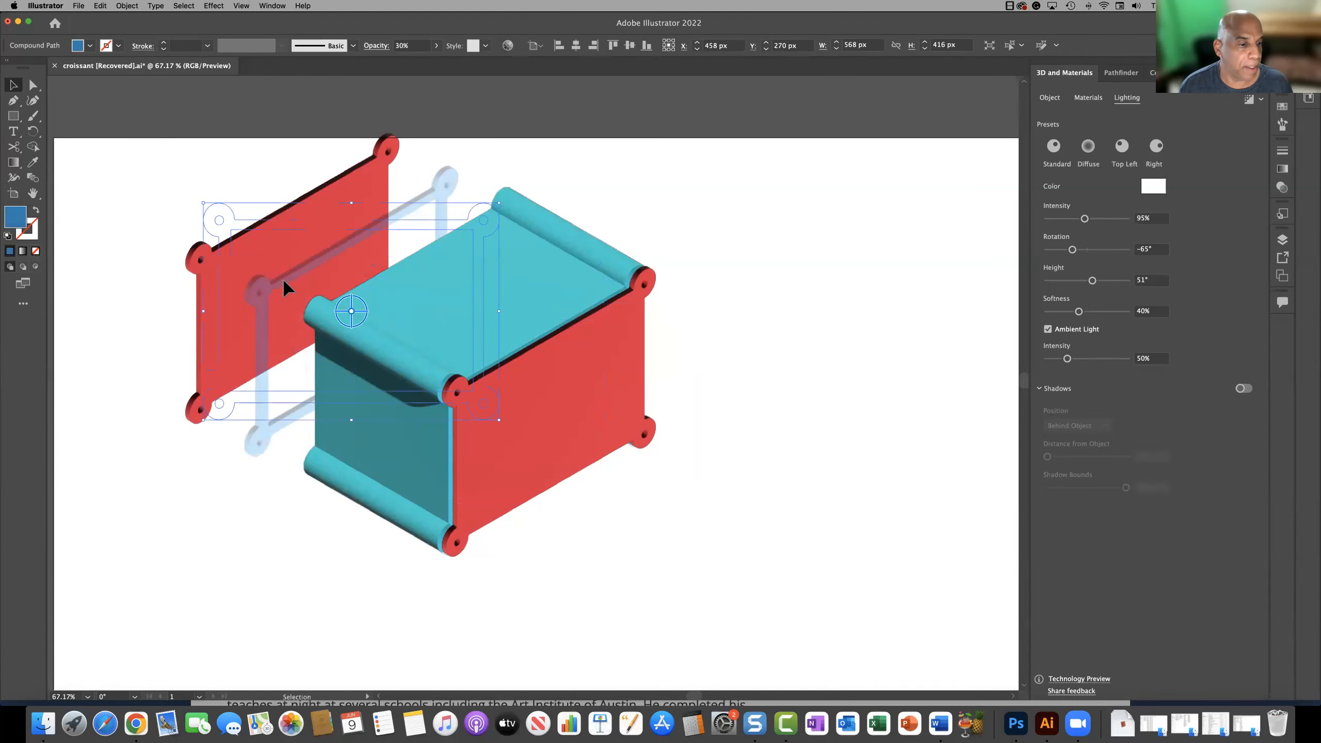
click(848, 304)
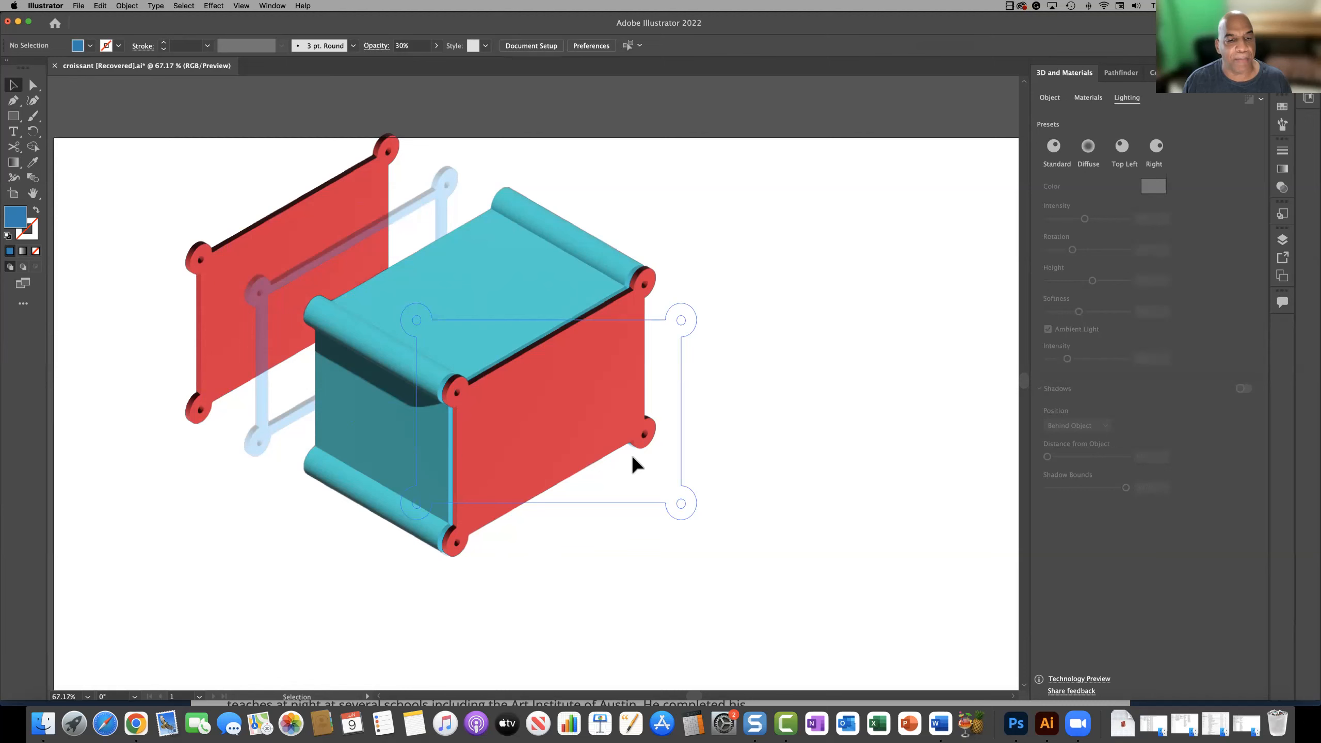
drag(632, 456, 842, 544)
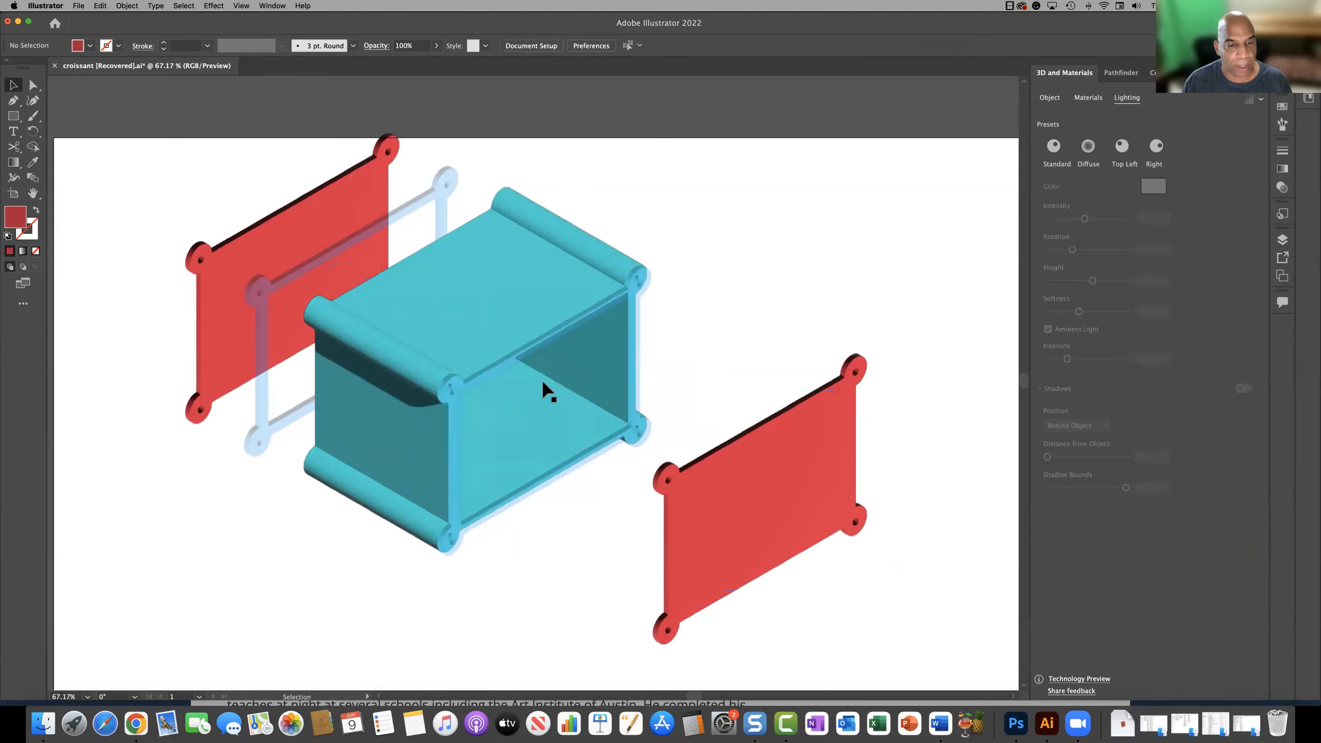
drag(491, 364, 569, 408)
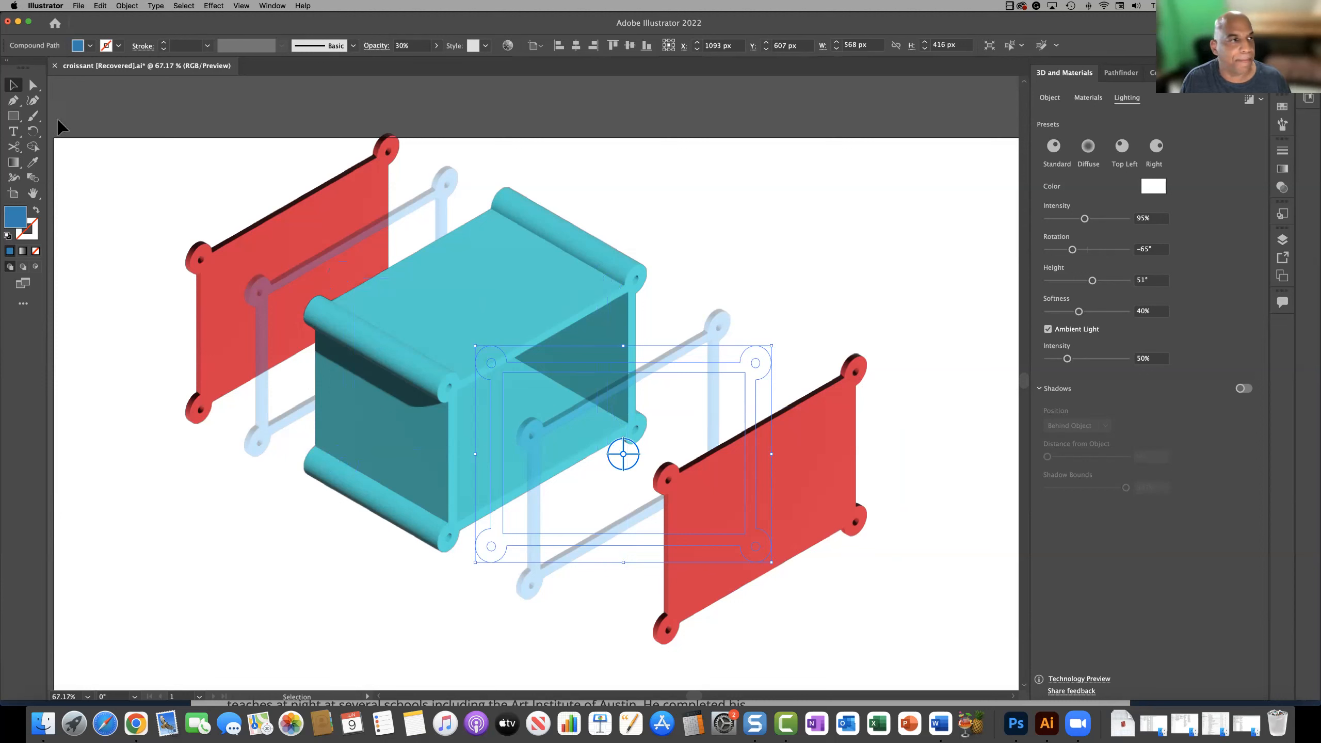
- Draw a small circle about 12 px in diameter in the empty area above the front red plate
click(13, 116)
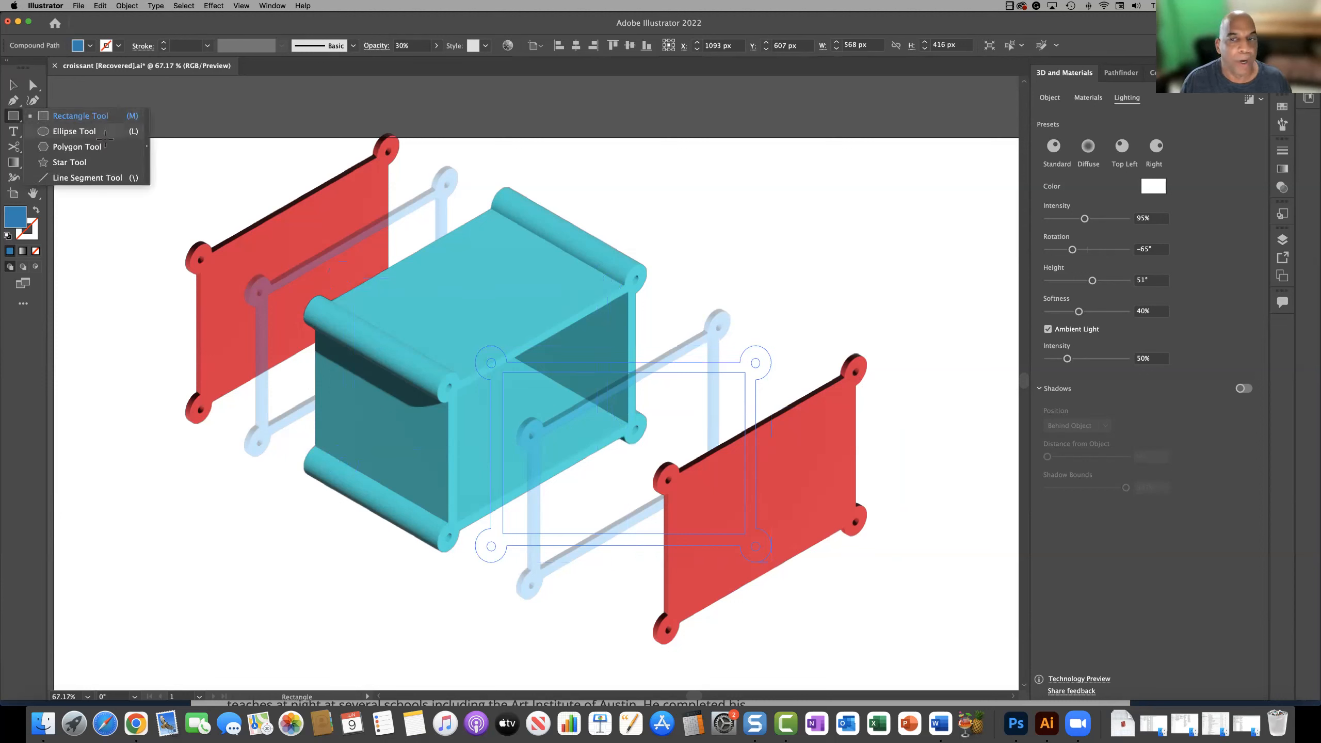
click(105, 136)
drag(710, 212, 715, 214)
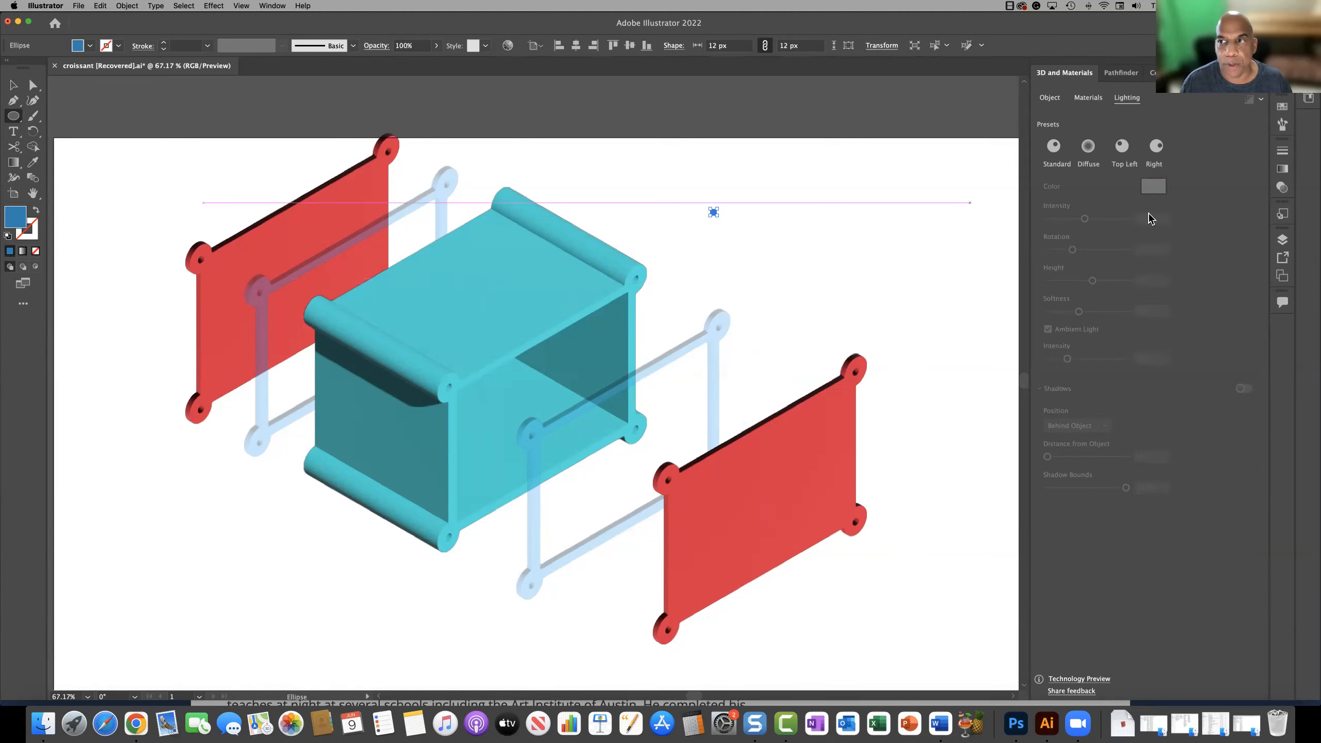
- Extrude the small circle into a long rod with a depth of 942 px
click(1086, 99)
click(1048, 100)
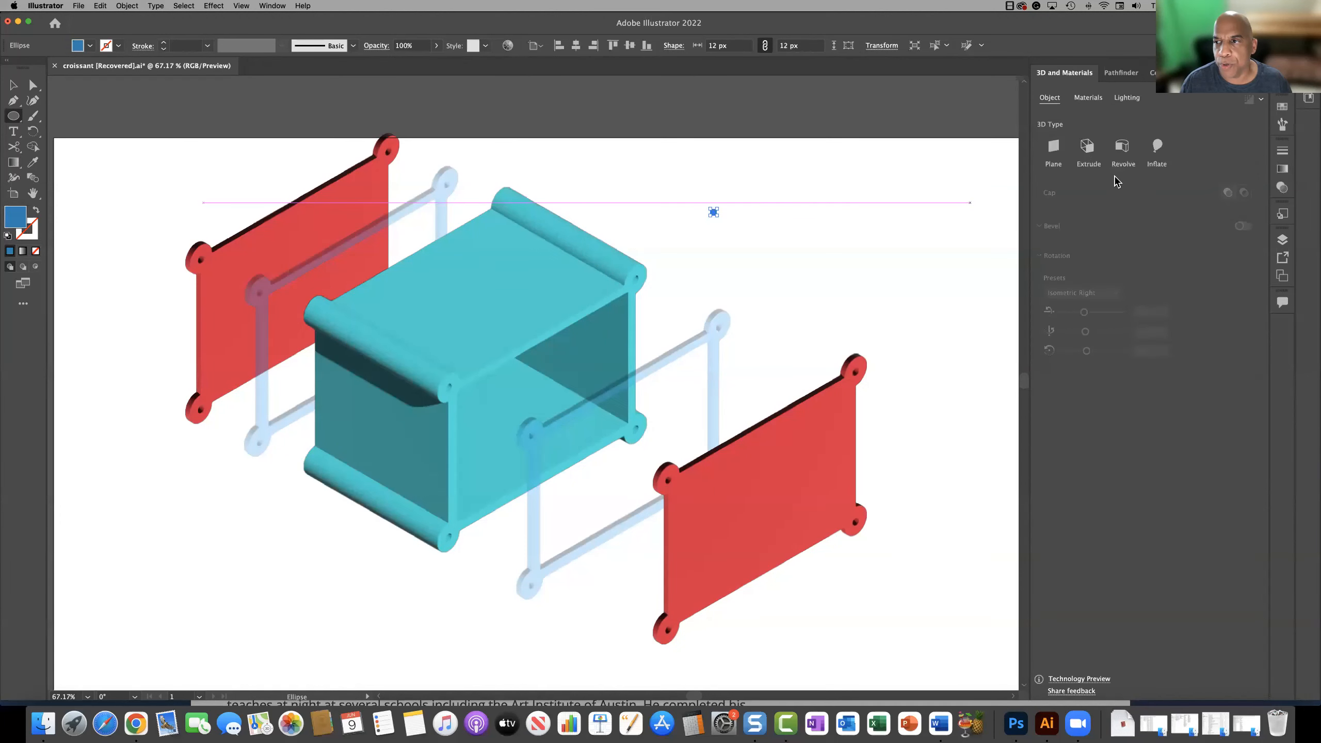
click(1088, 155)
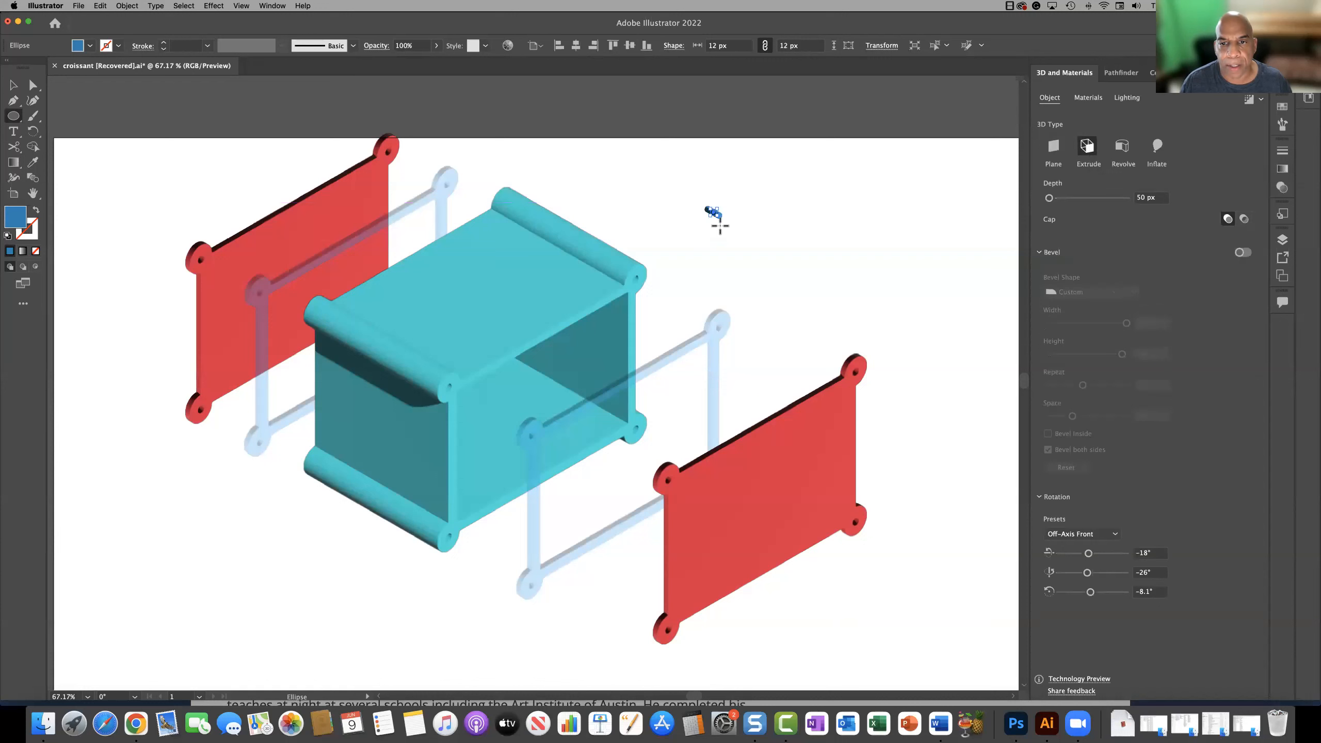
drag(718, 218, 780, 270)
key(super+z)
drag(1049, 199, 1093, 208)
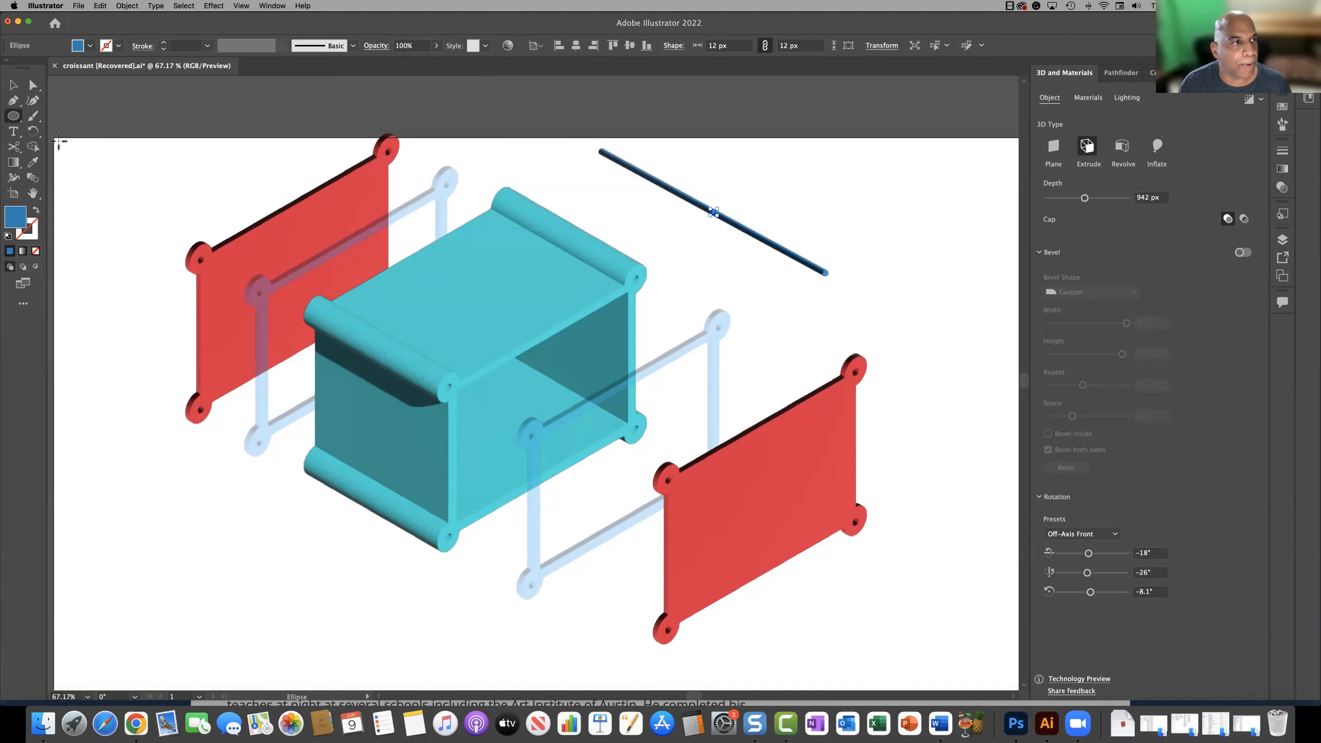
- Move the rod to about X 1249, Y 182 px, shorten its depth to 762 px, and duplicate it into four parallel rods
click(13, 85)
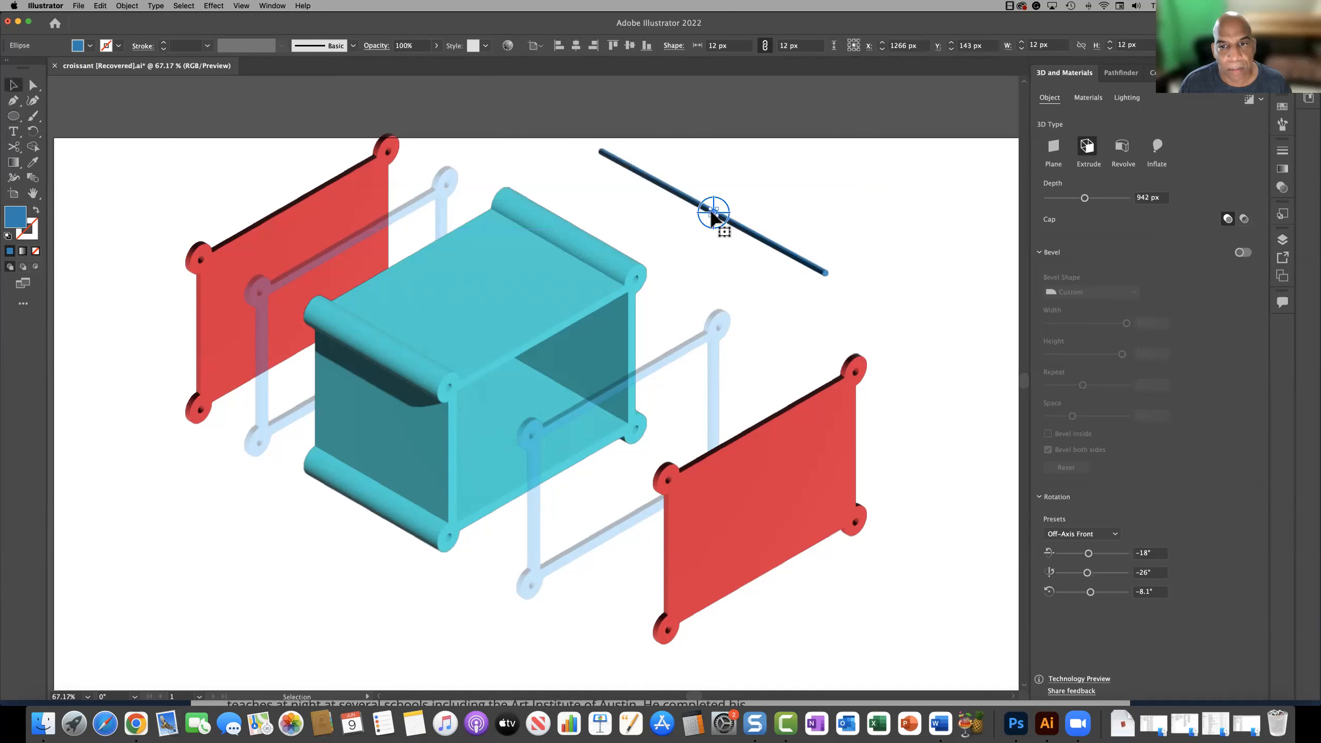
mouse_move(714, 215)
mouse_down()
mouse_move(991, 447)
mouse_move(706, 234)
mouse_up()
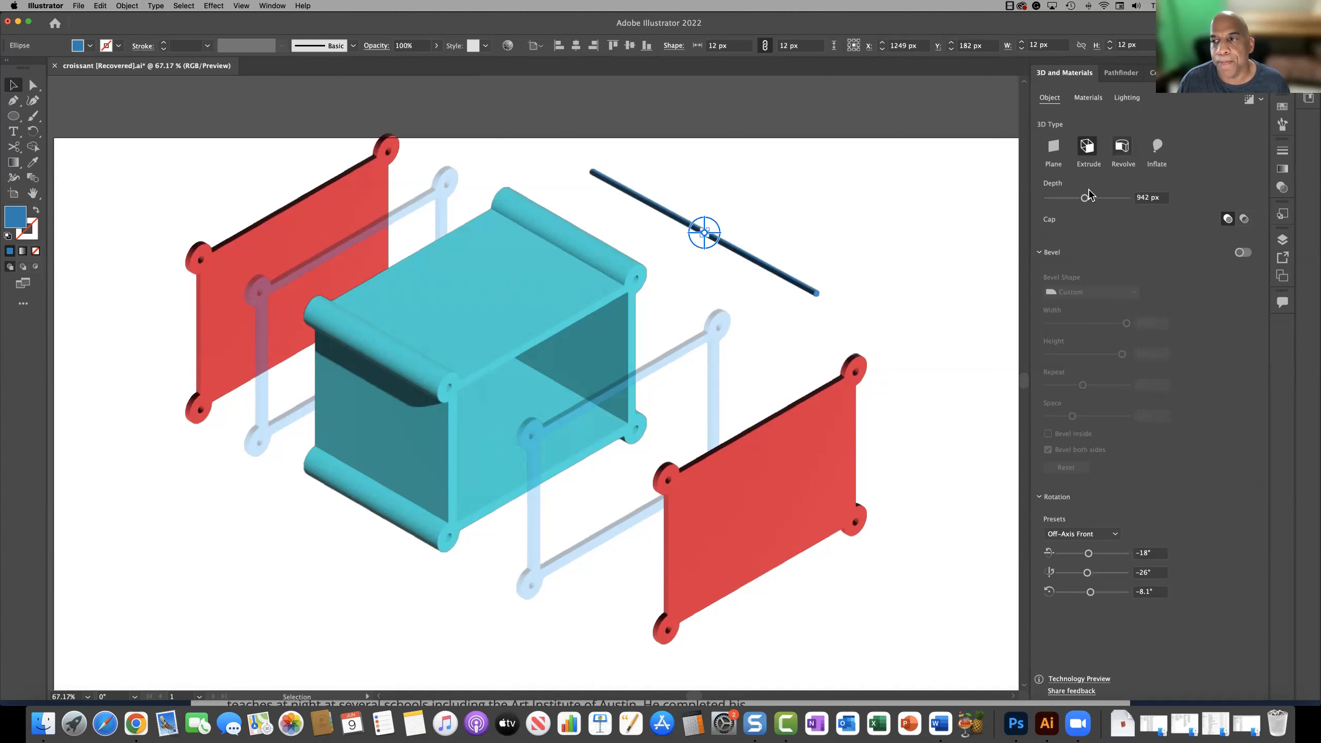
mouse_move(1084, 198)
mouse_down()
mouse_move(1039, 202)
mouse_move(1079, 205)
mouse_up()
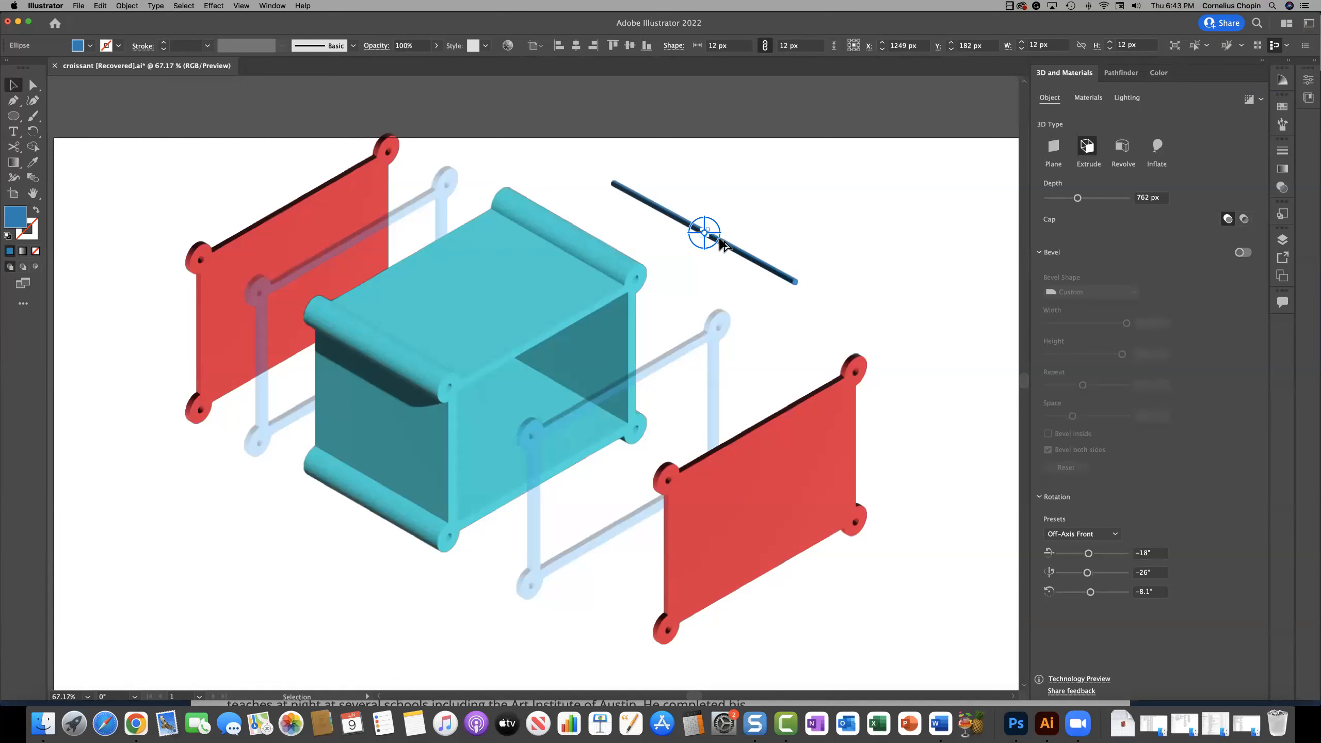
drag(732, 248, 790, 173)
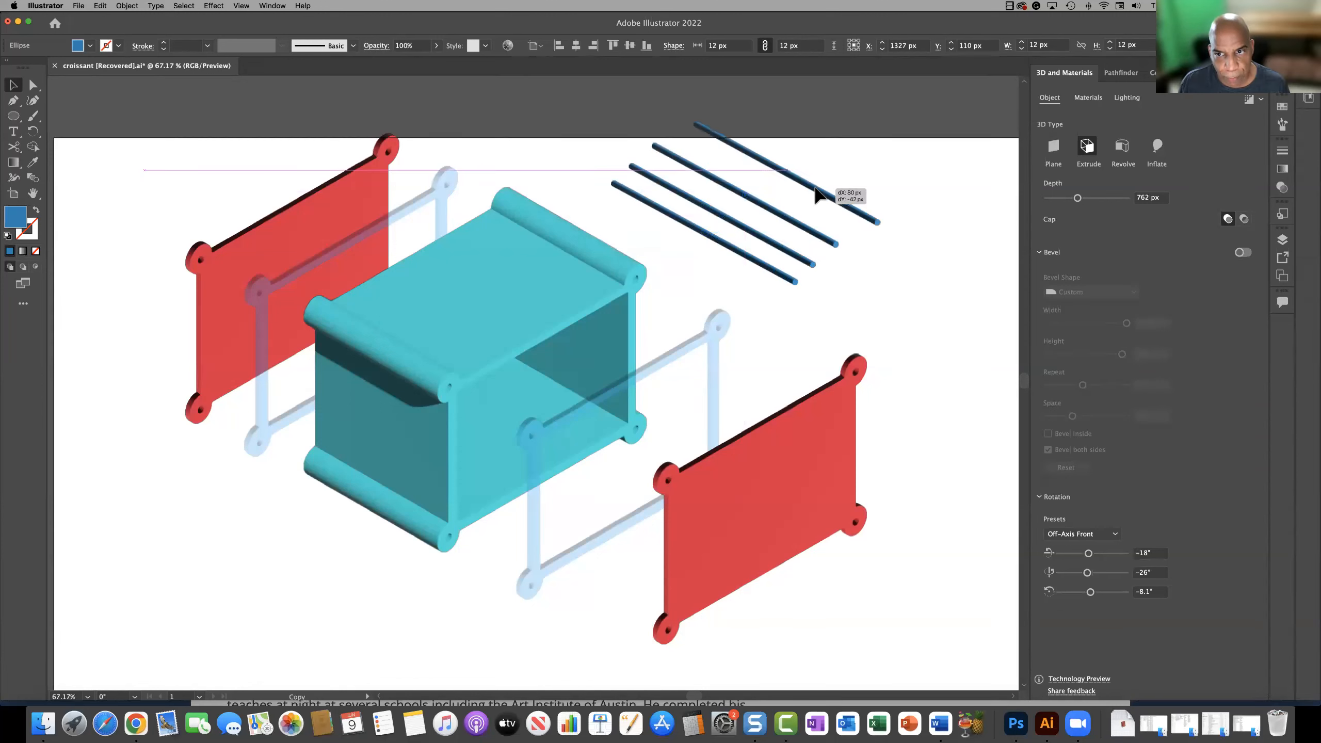
- Move one rod copy onto the front red plate's rear upper corner, about X 1600, Y 478 px, and send it to the back
drag(786, 220, 919, 411)
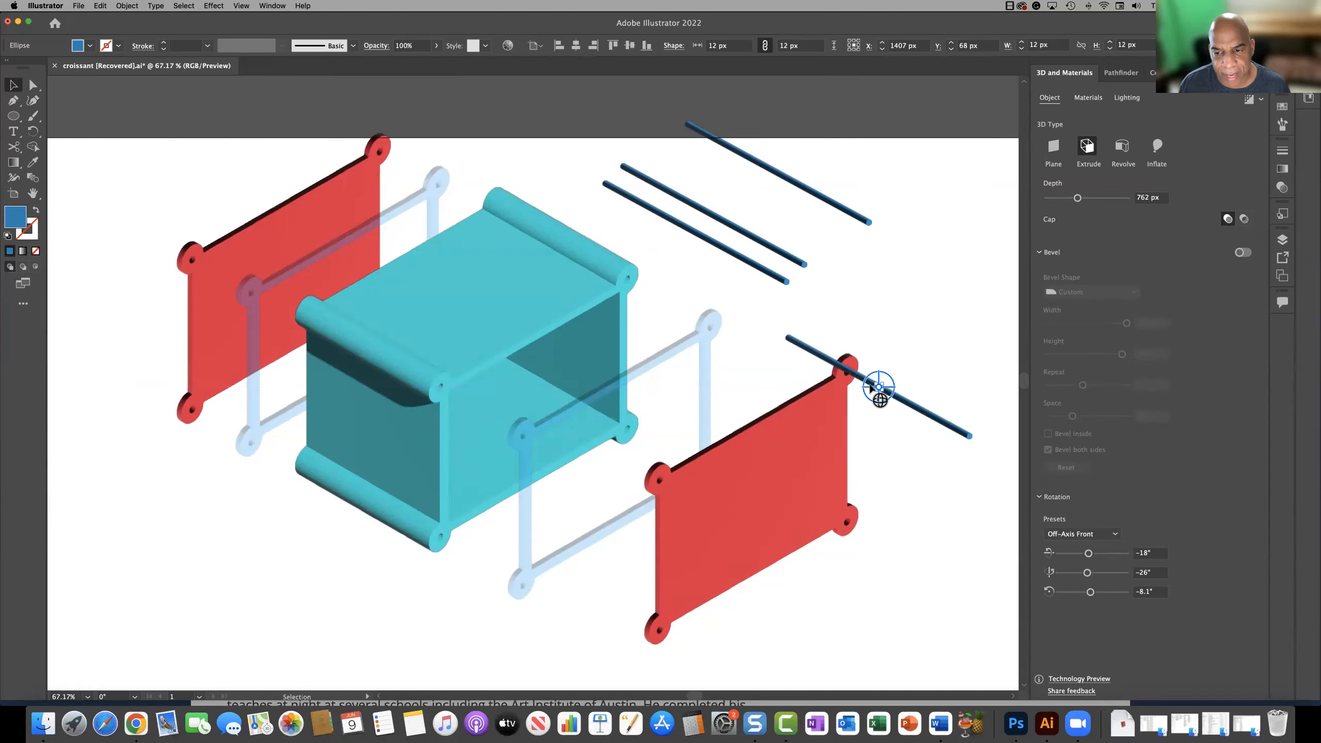
right_click(827, 361)
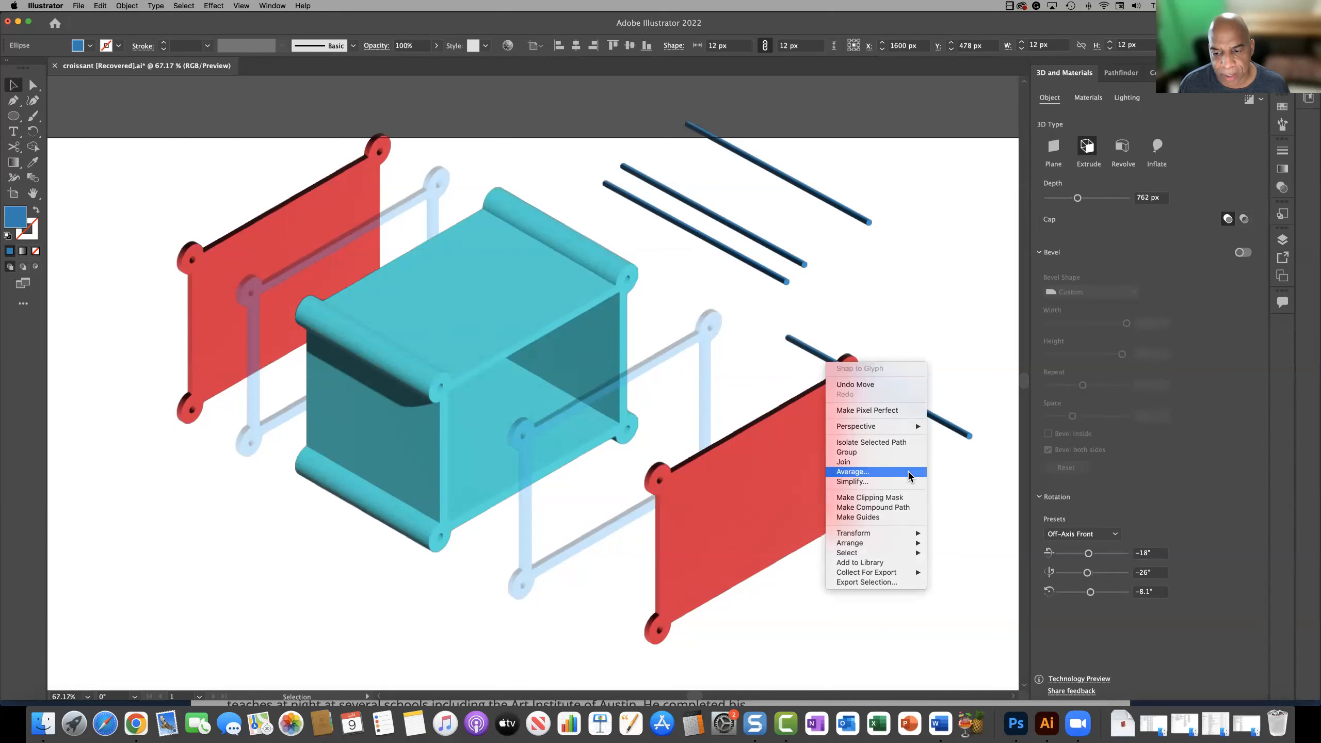
mouse_move(904, 572)
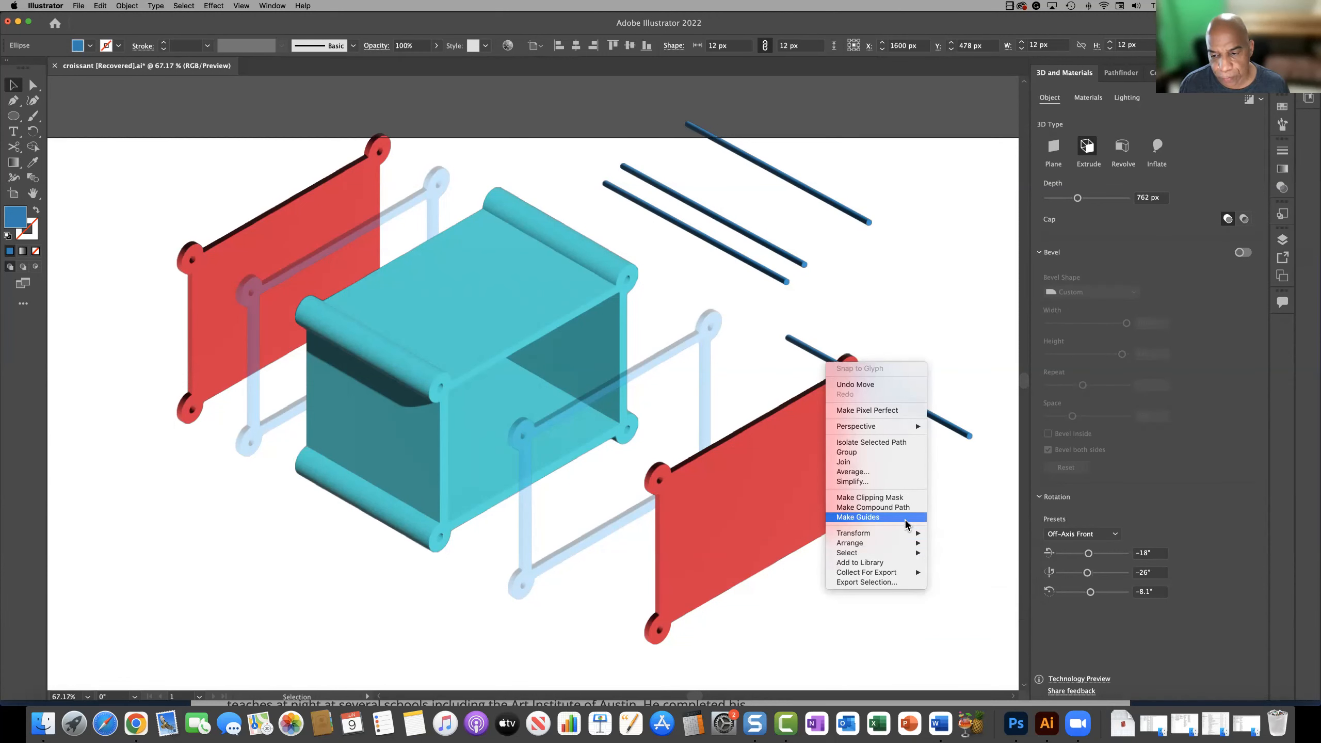
mouse_move(908, 543)
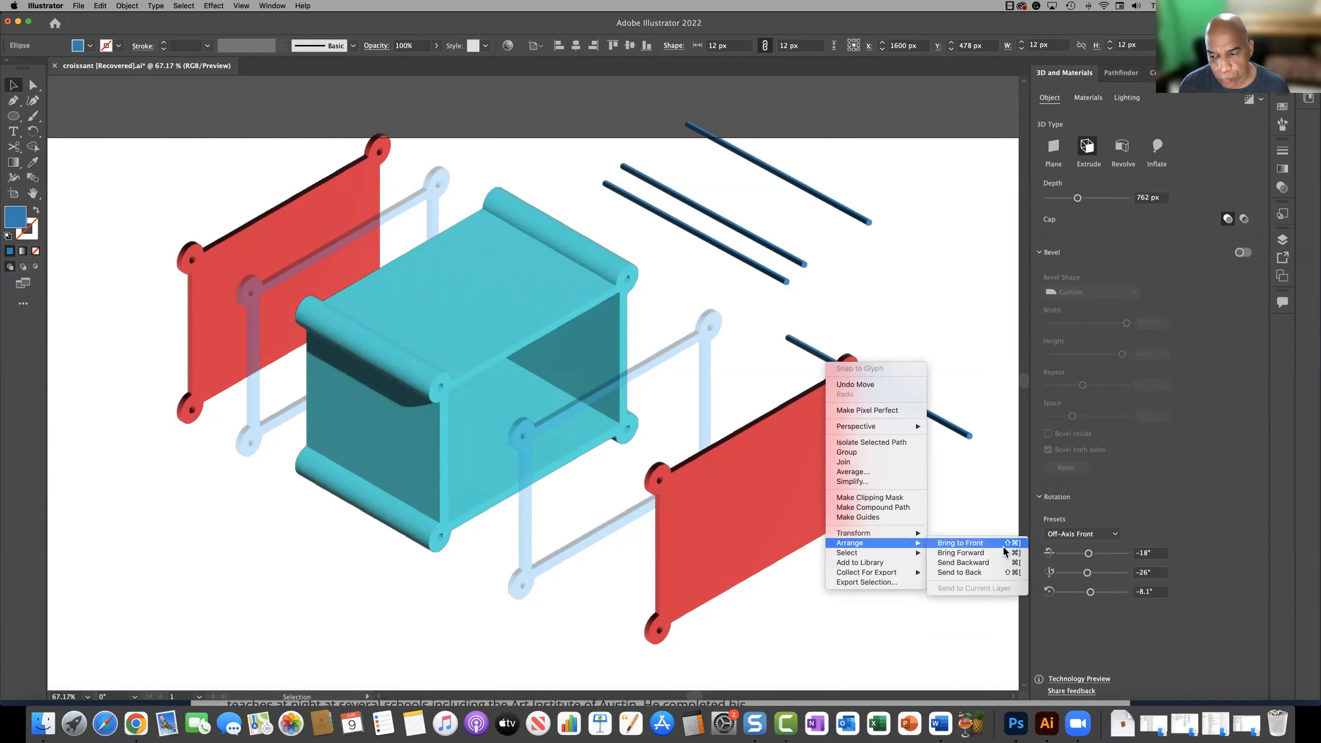
click(986, 563)
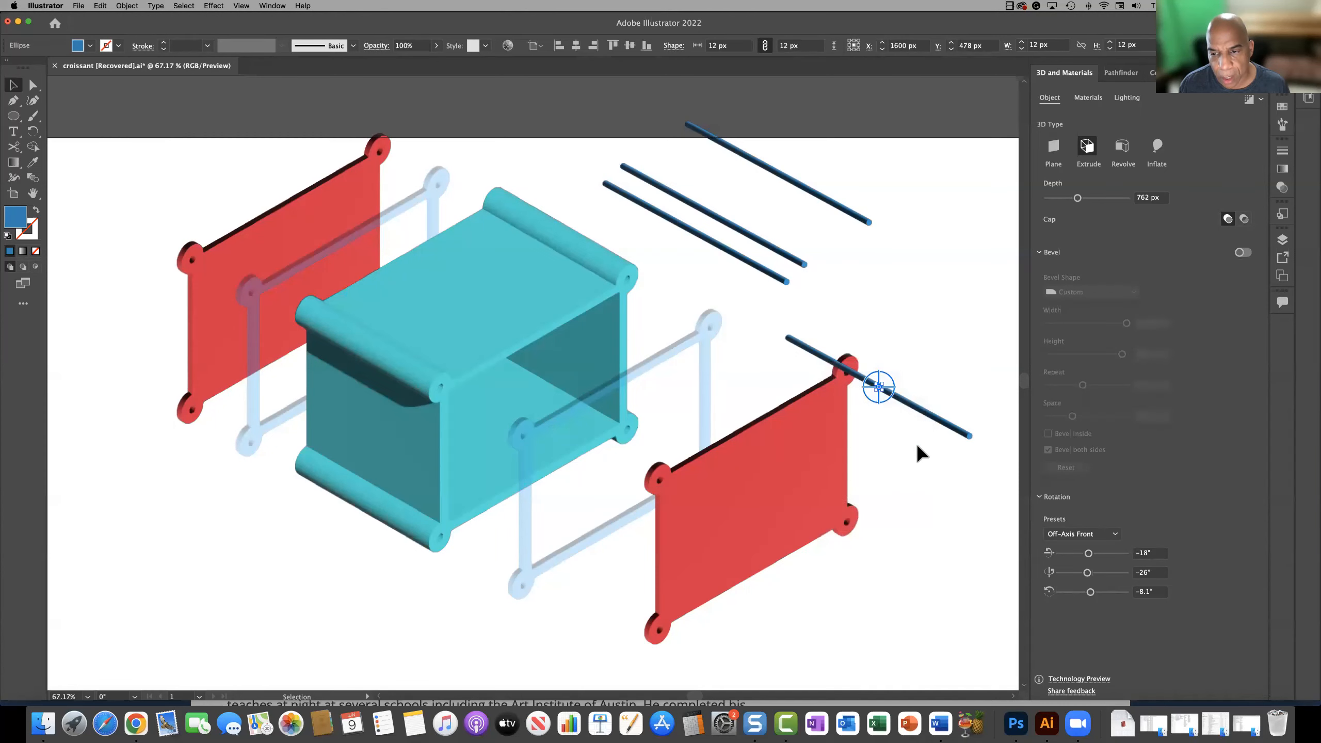
right_click(903, 408)
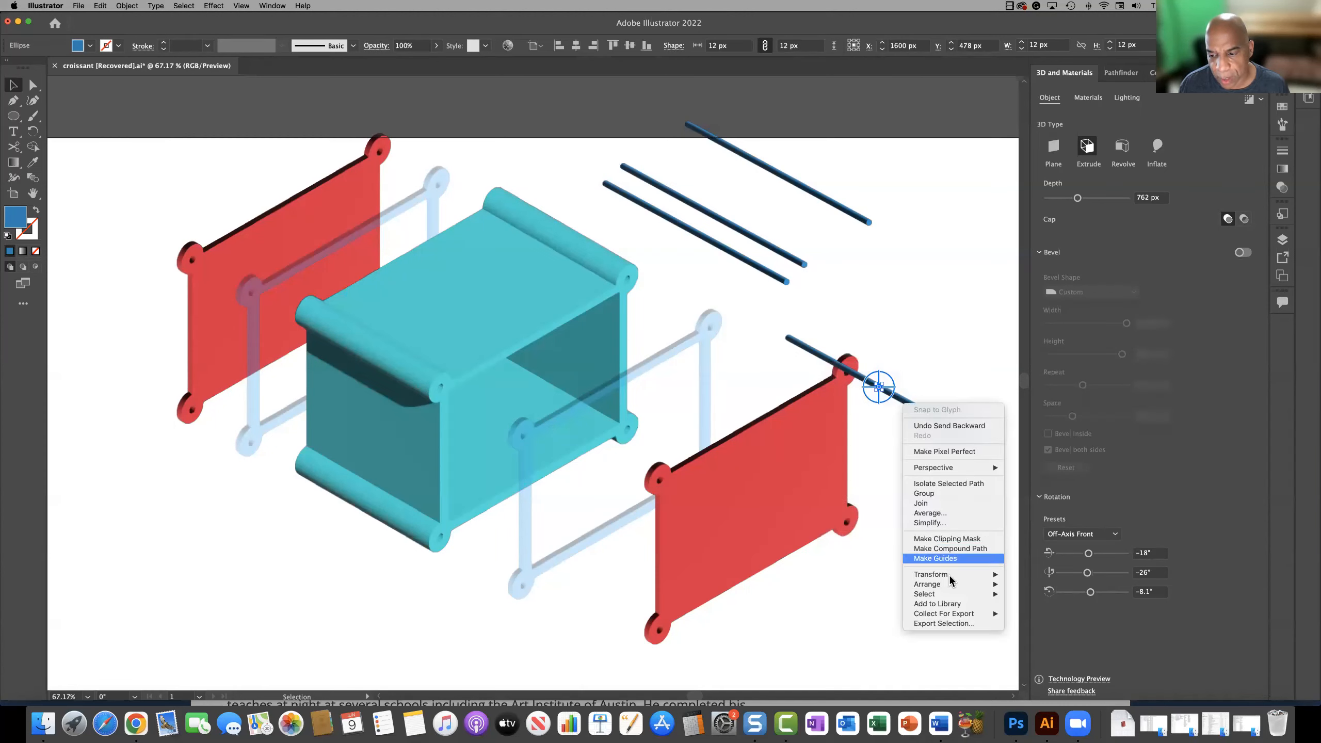
mouse_move(951, 584)
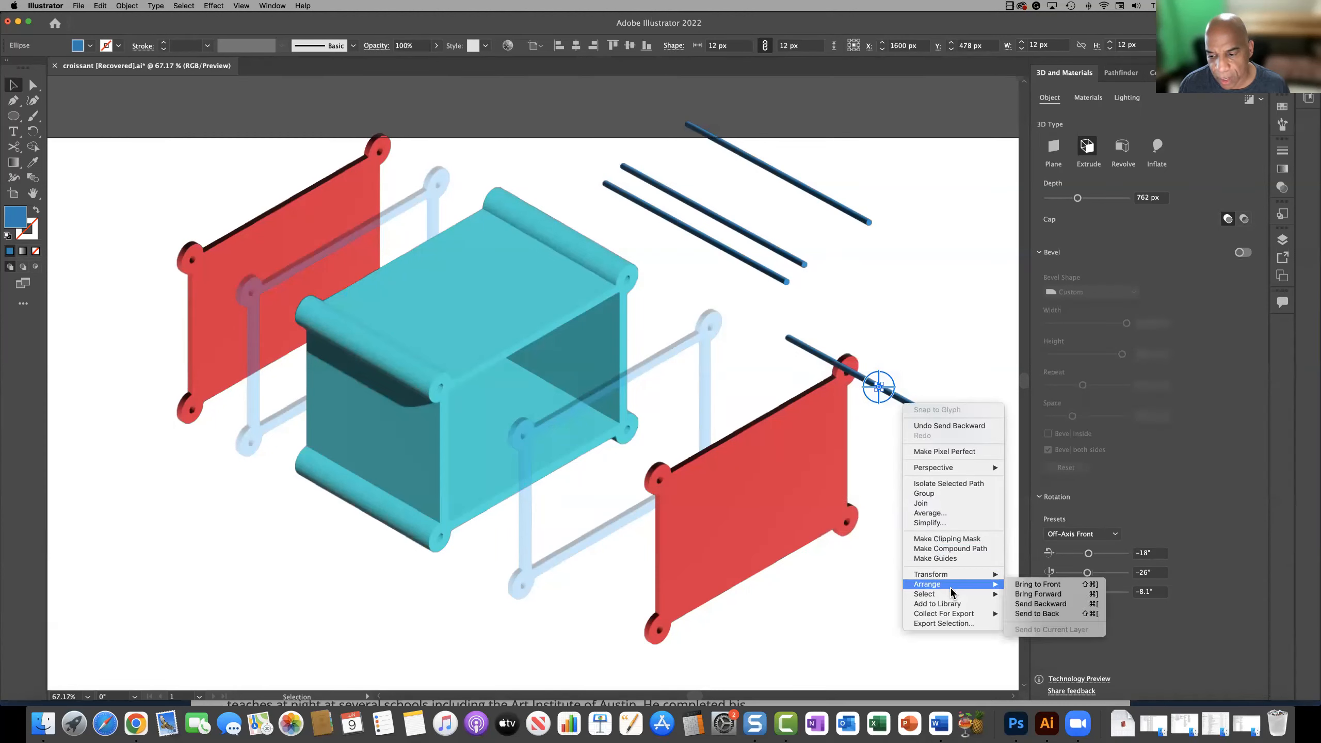
click(1038, 614)
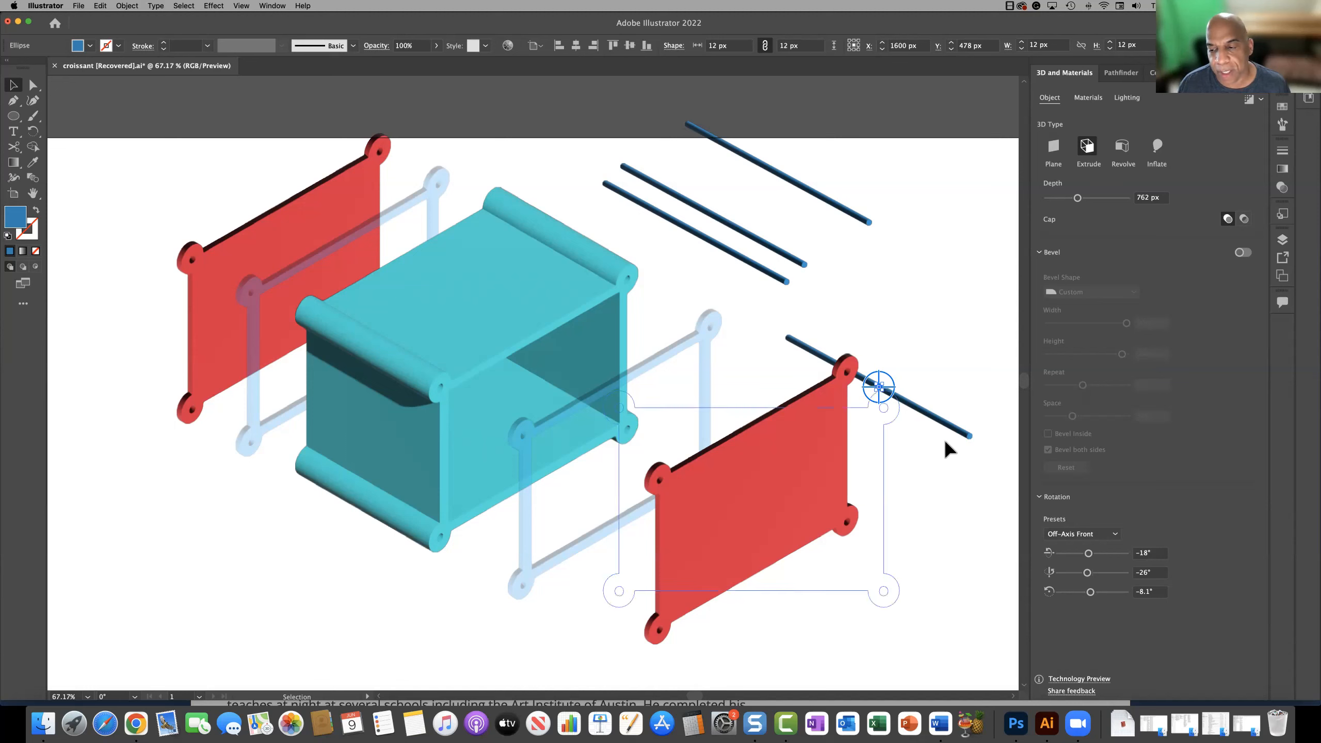
- Shorten that rod to a depth of 153 px and place one copy behind the plate's corner and another in front, about X 1585, Y 472 px
drag(1072, 198, 1058, 199)
drag(902, 401, 951, 333)
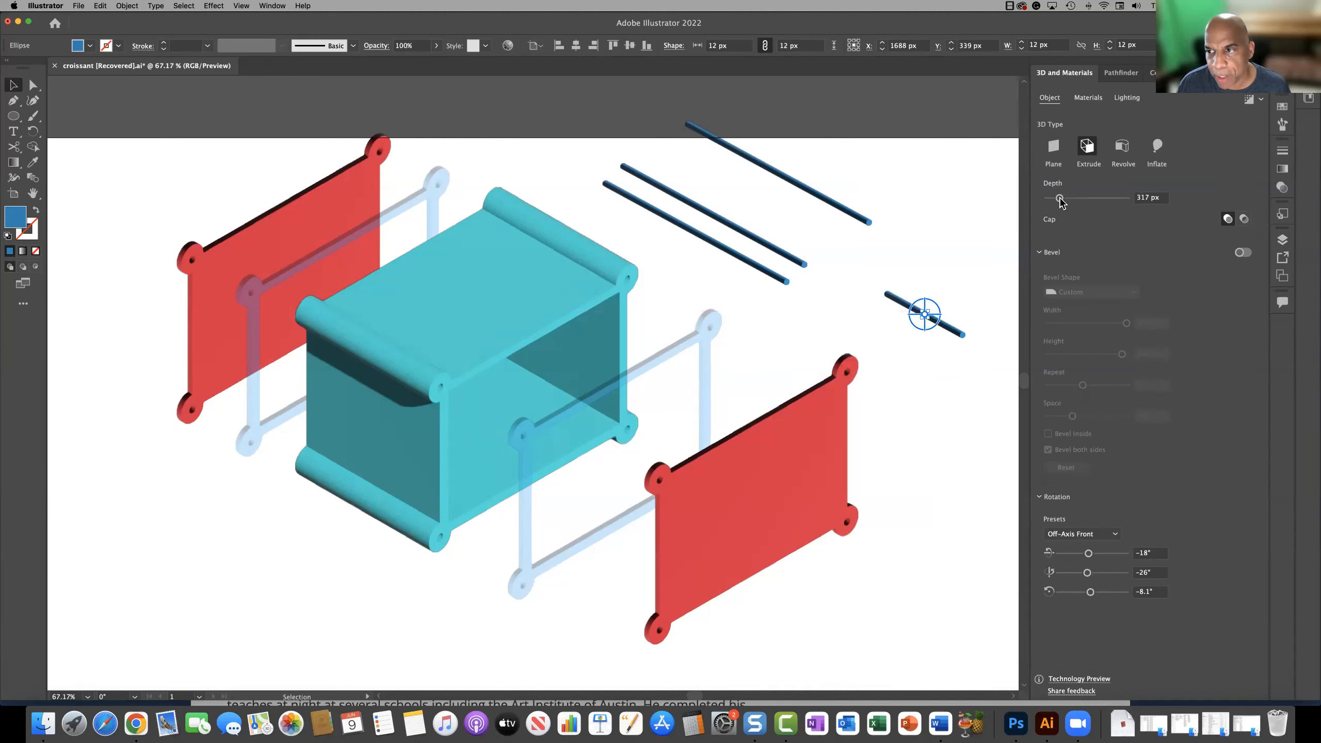
drag(1057, 199, 1051, 201)
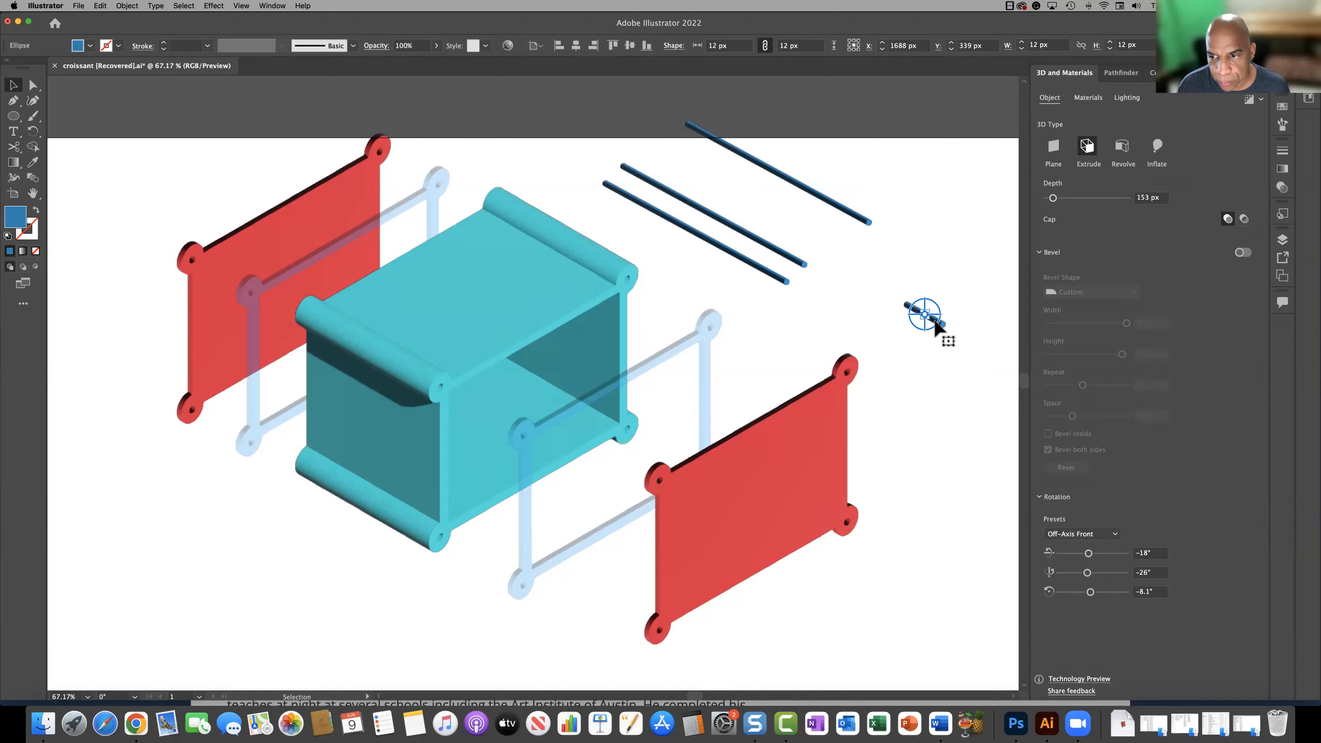
drag(930, 318, 835, 367)
drag(923, 311, 863, 385)
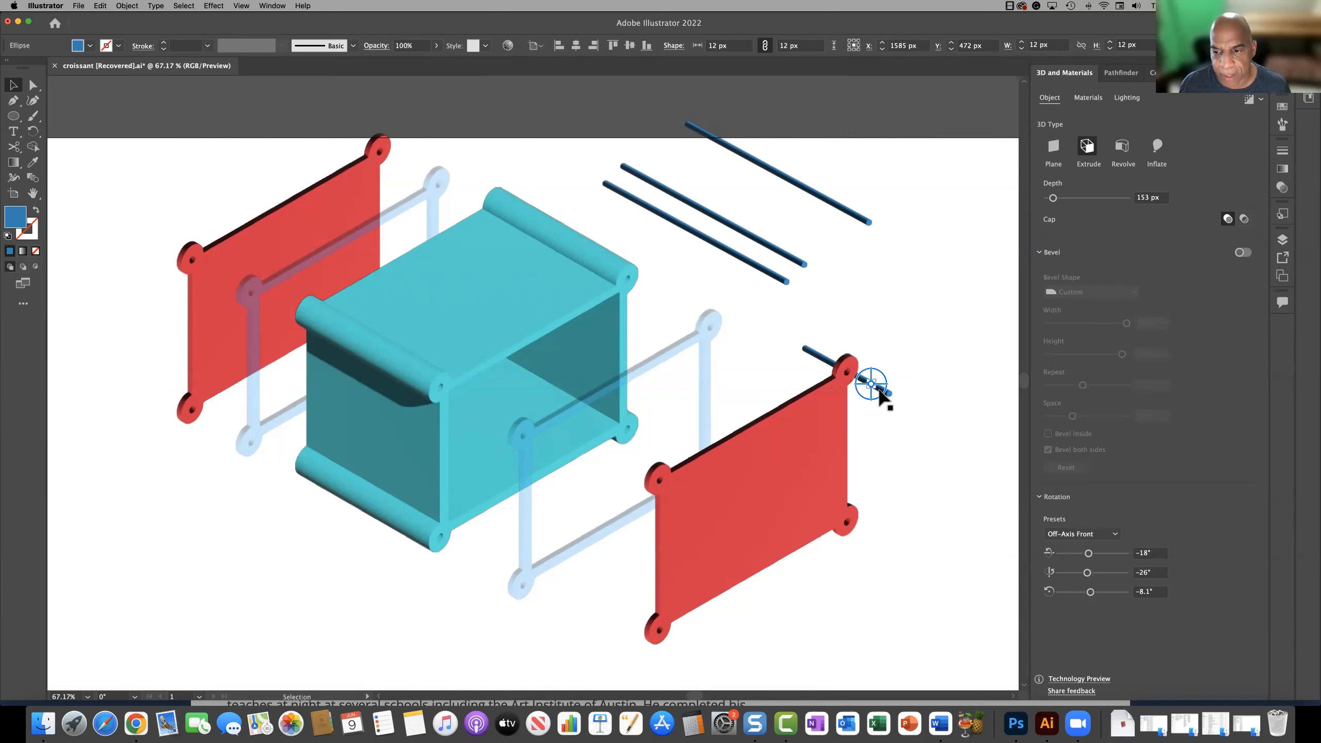
- Bring the short rod segment on the near side of the red plate's corner to the front of the stacking order
click(871, 385)
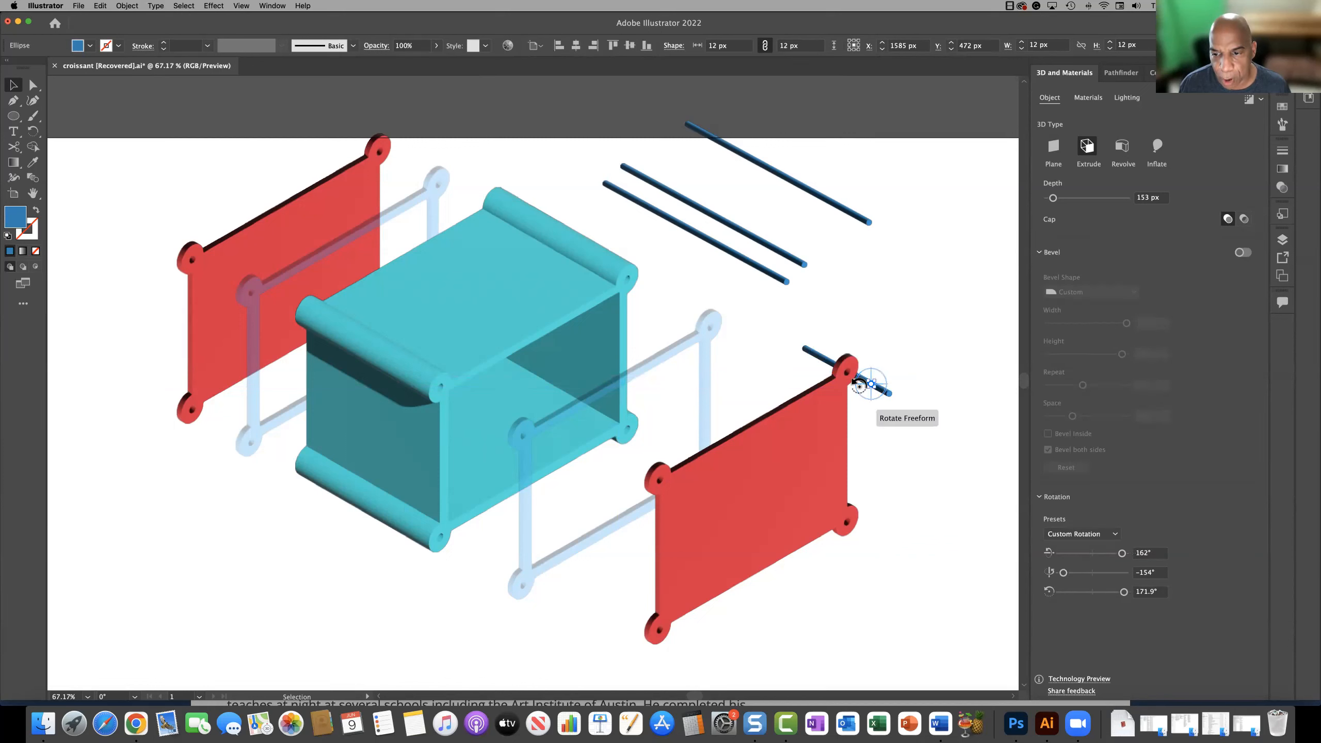
right_click(864, 384)
mouse_move(916, 564)
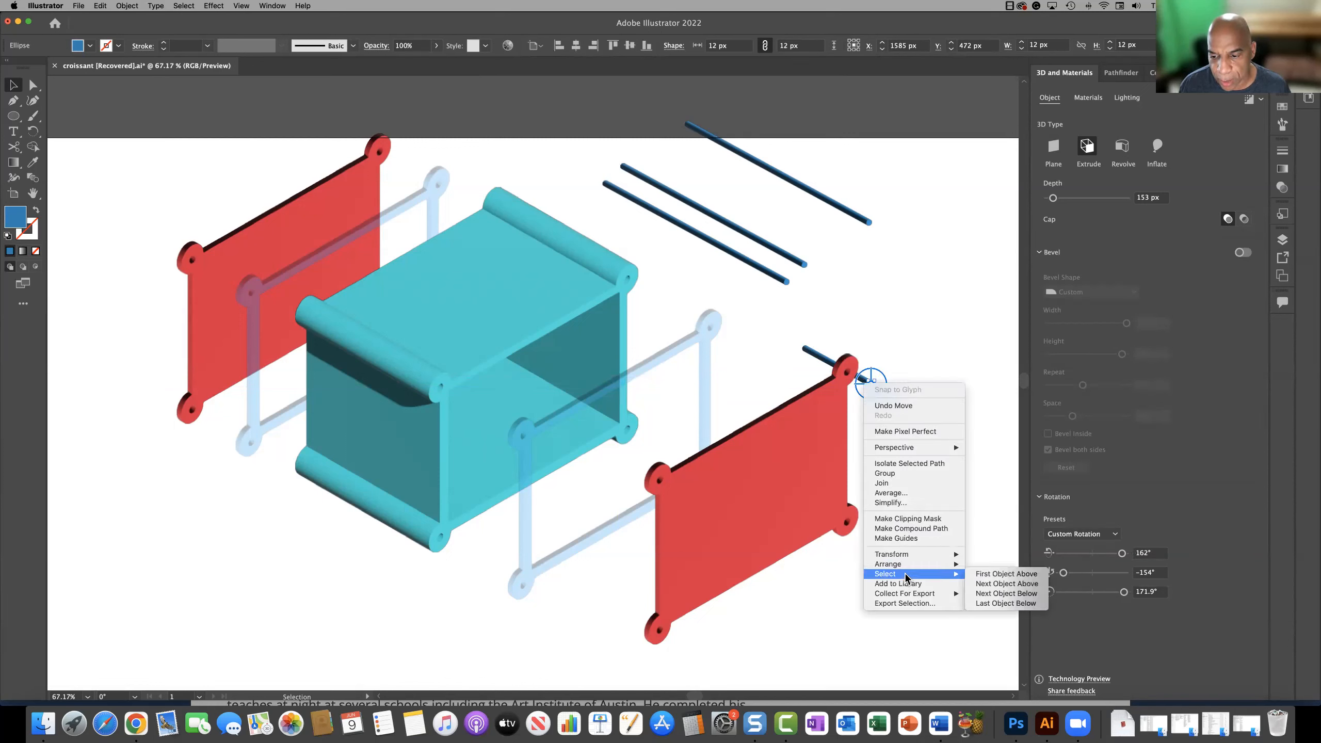
click(1026, 565)
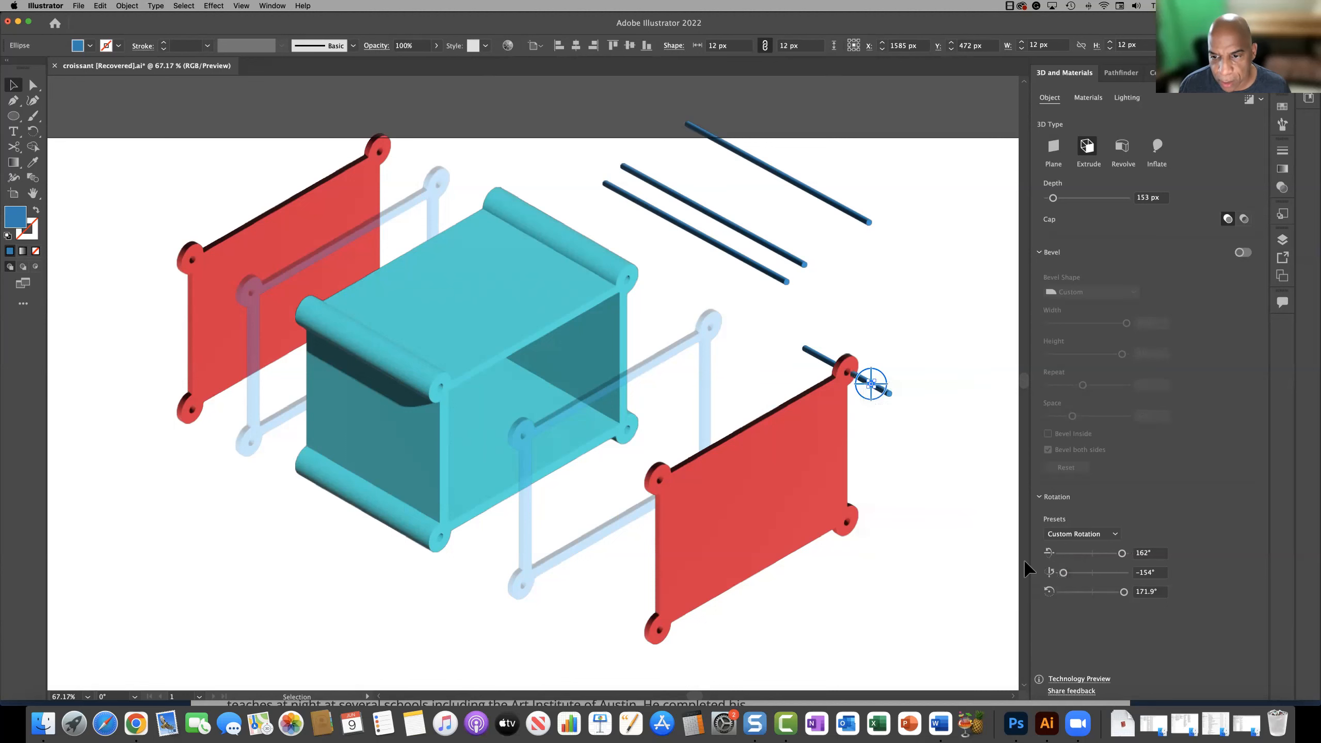
- Nudge the front rod segment into the red plate's corner hole, to about X 1574, Y 470 px, and deselect it
drag(866, 385, 866, 385)
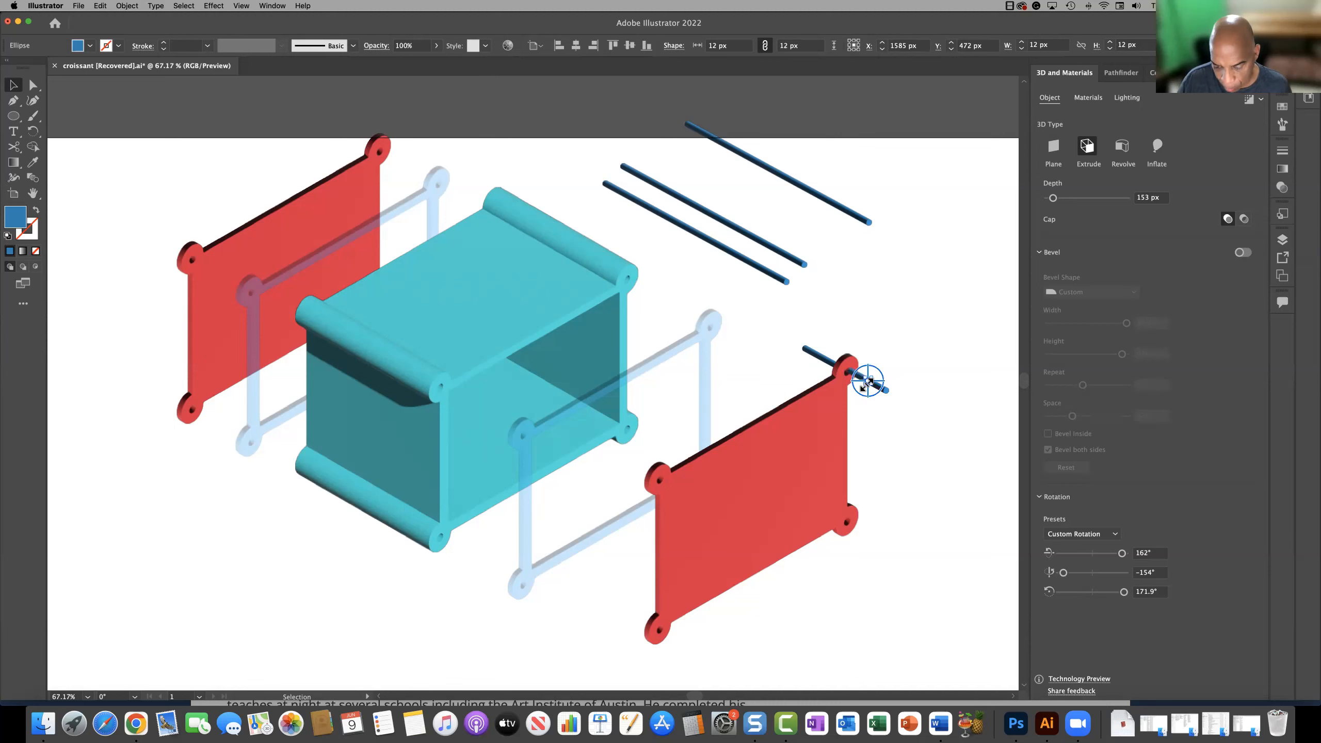
key(Down)
key(Down)
key(Down)
key(Down)
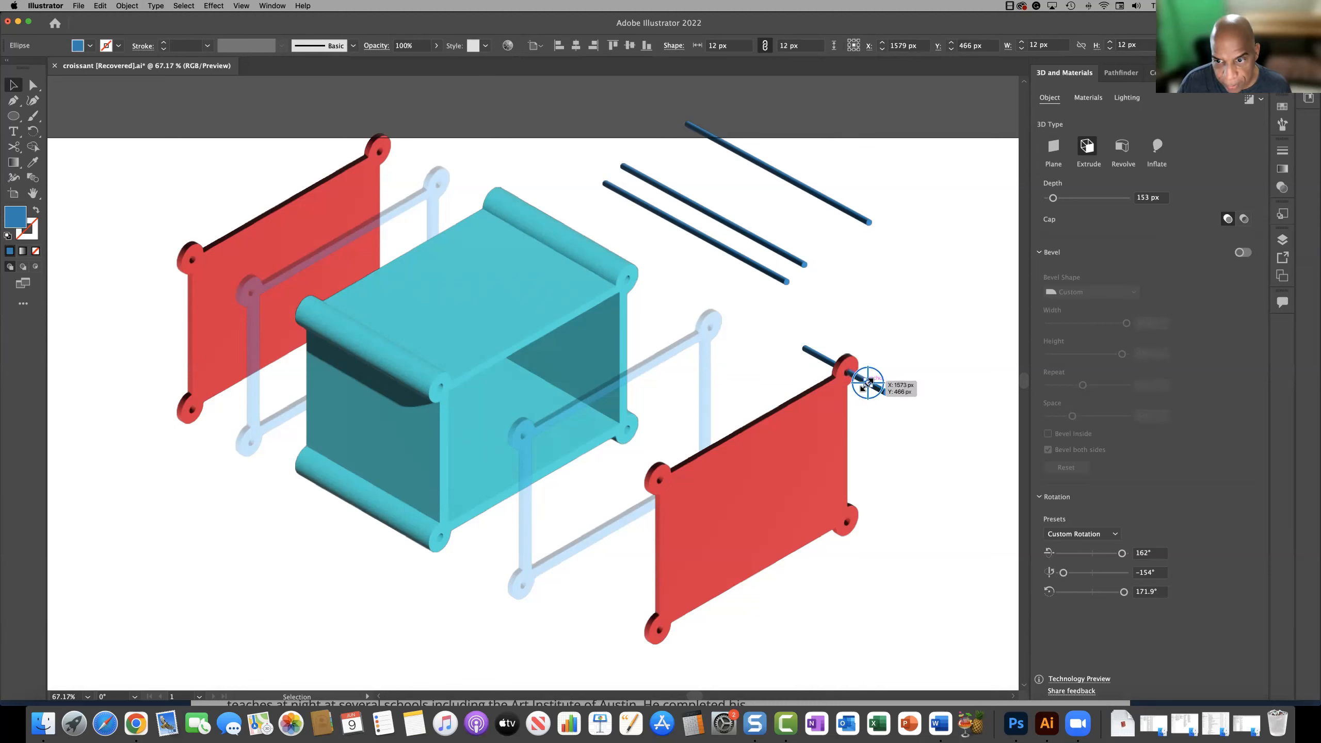
key(Left)
key(Left)
key(Left)
key(Left)
key(Left)
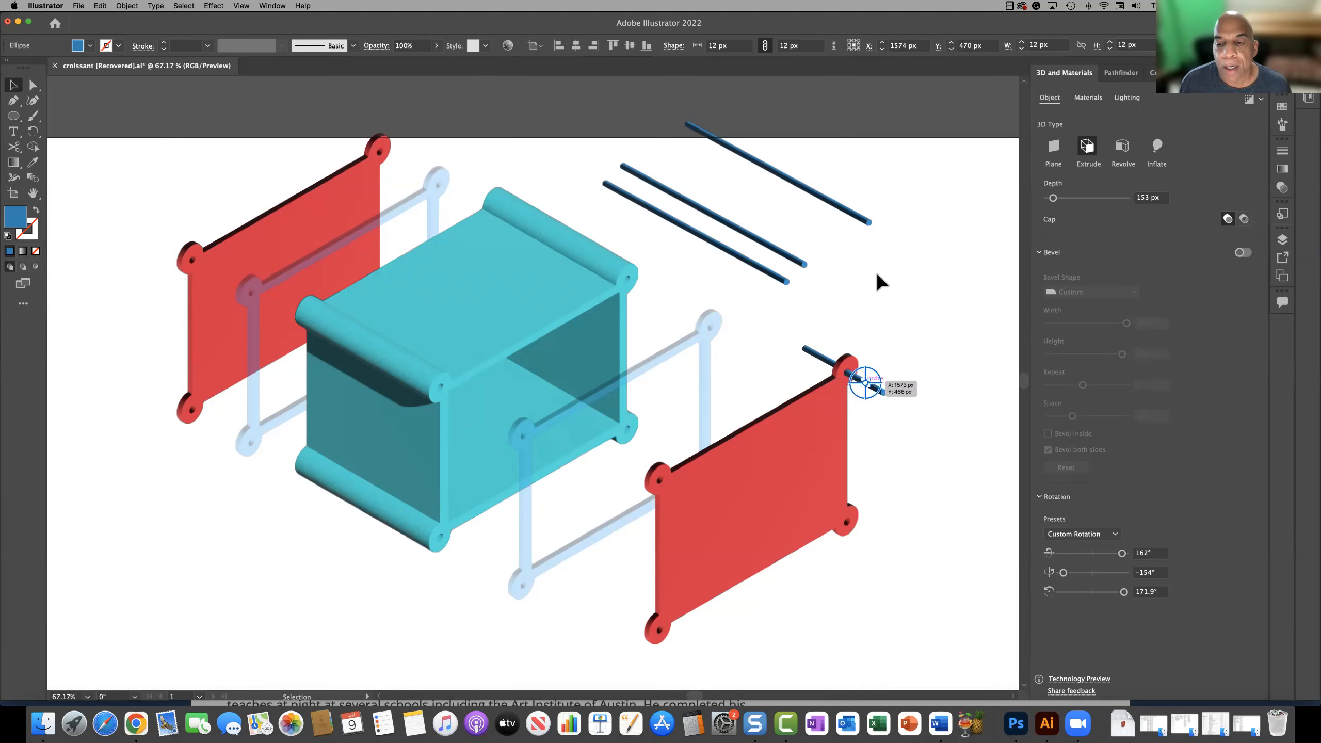
click(886, 283)
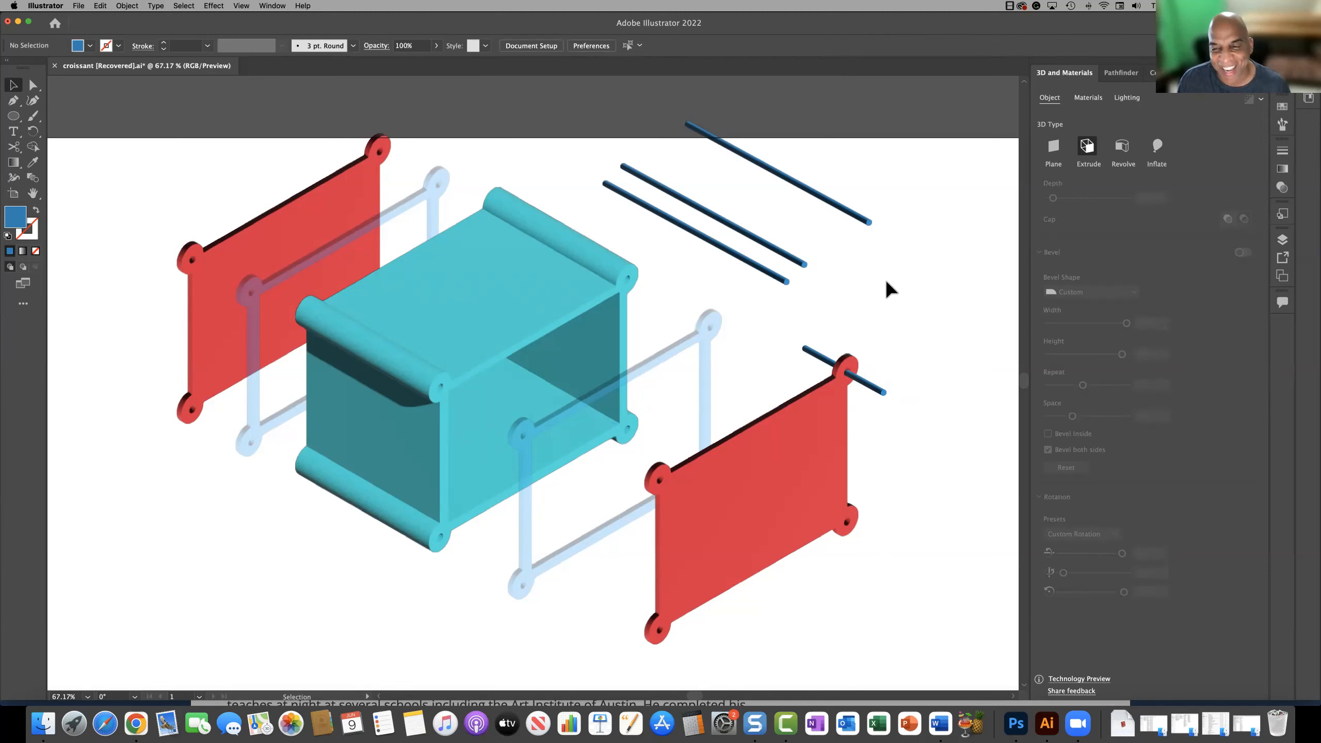
- Try moving the rod segment behind the red plate away from the corner, undo the move, and deselect it
drag(818, 361, 871, 323)
key(super+z)
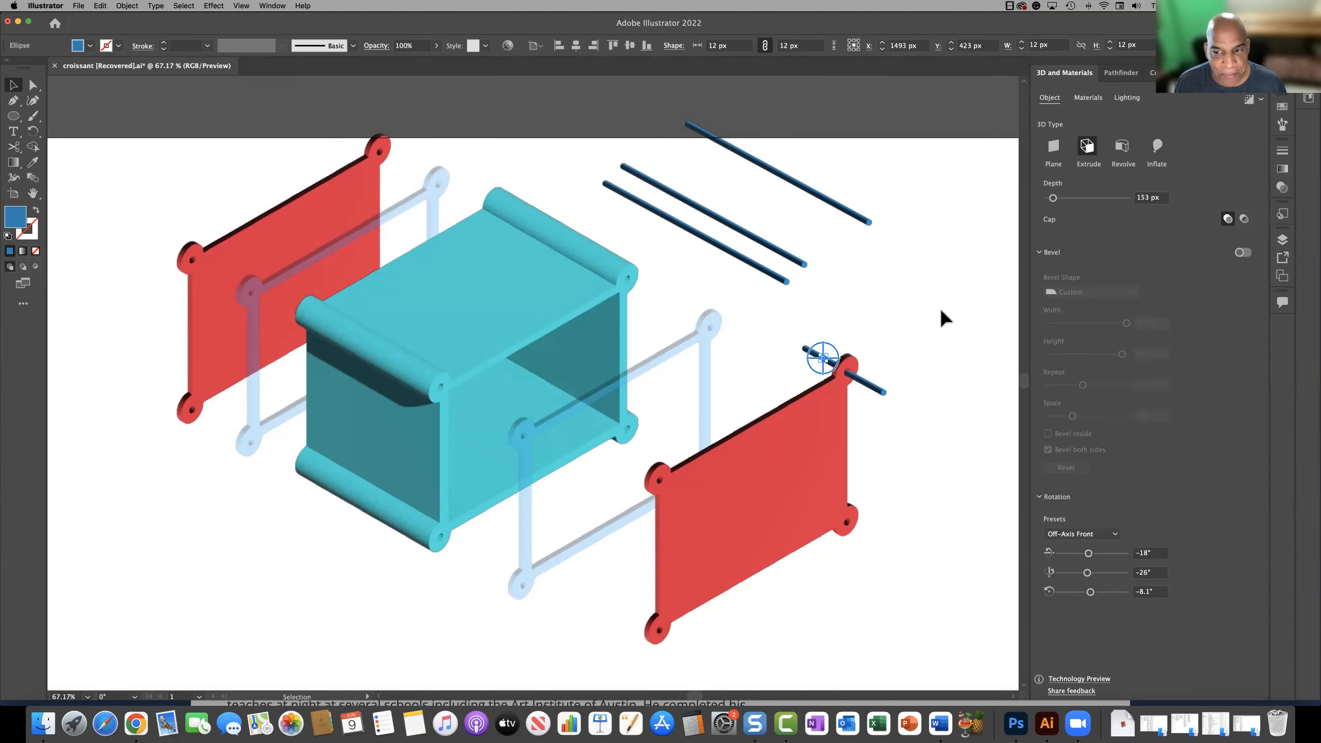
click(933, 312)
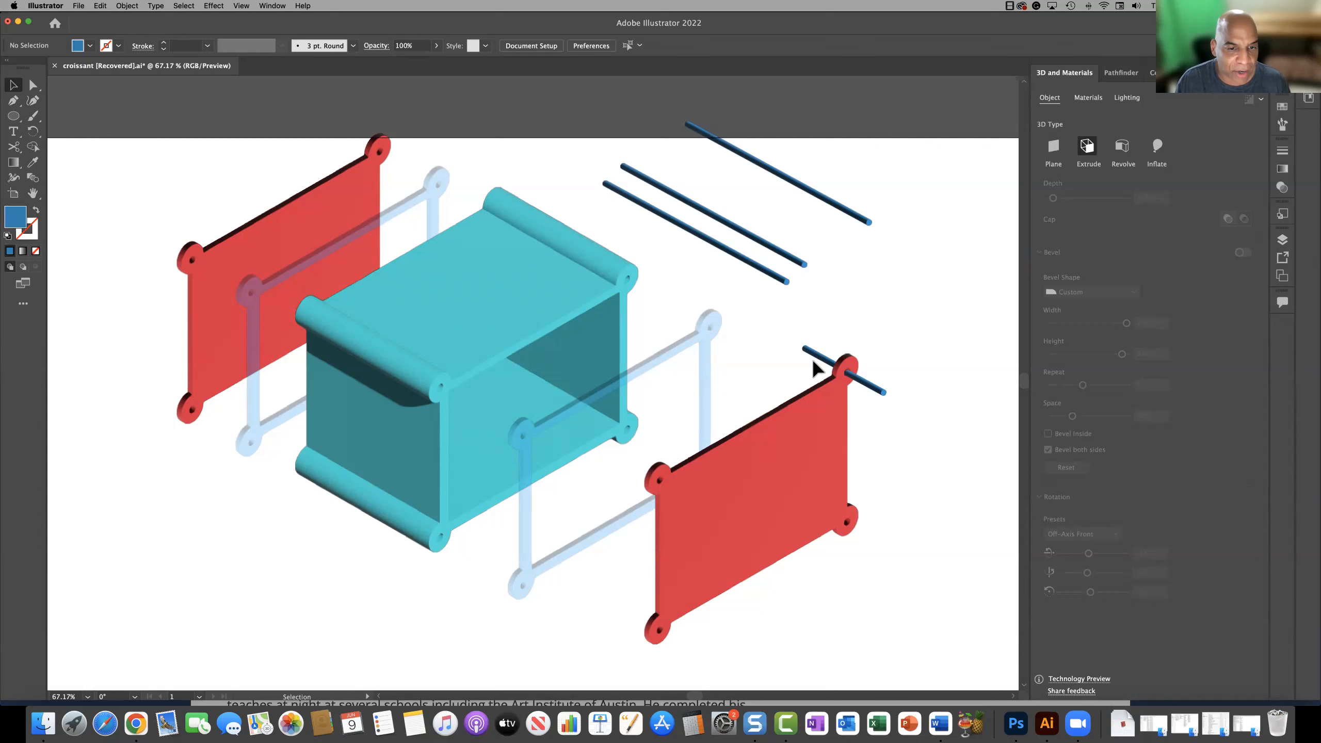
- Apply the Larch Wood Varnished substance material to the teal box
click(448, 266)
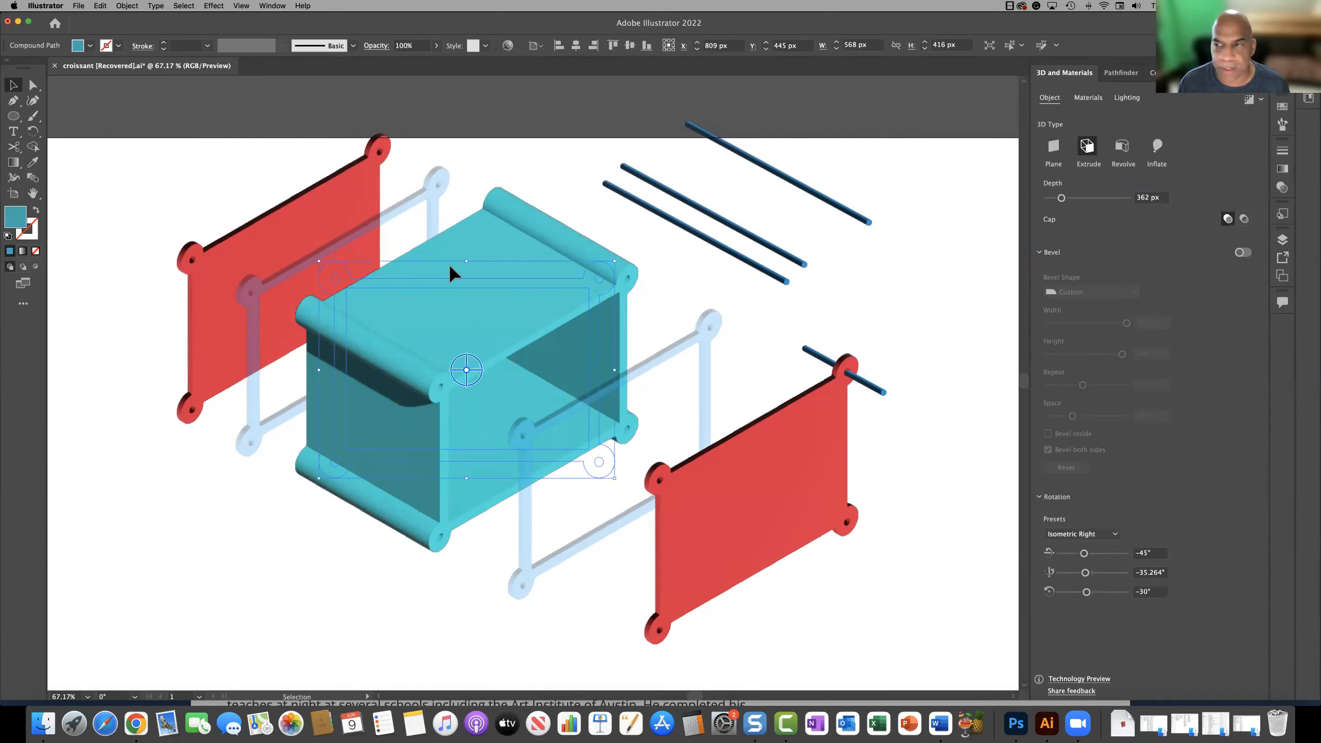
click(1097, 99)
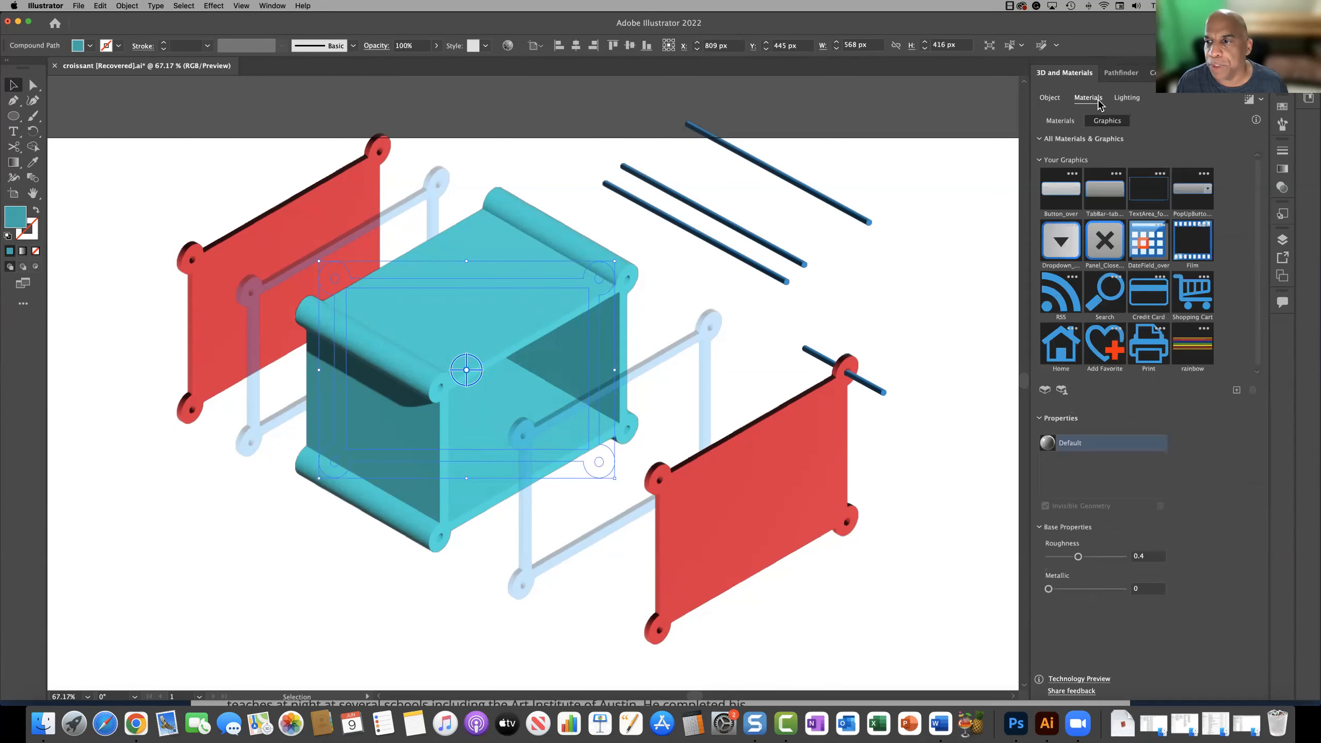
click(1057, 123)
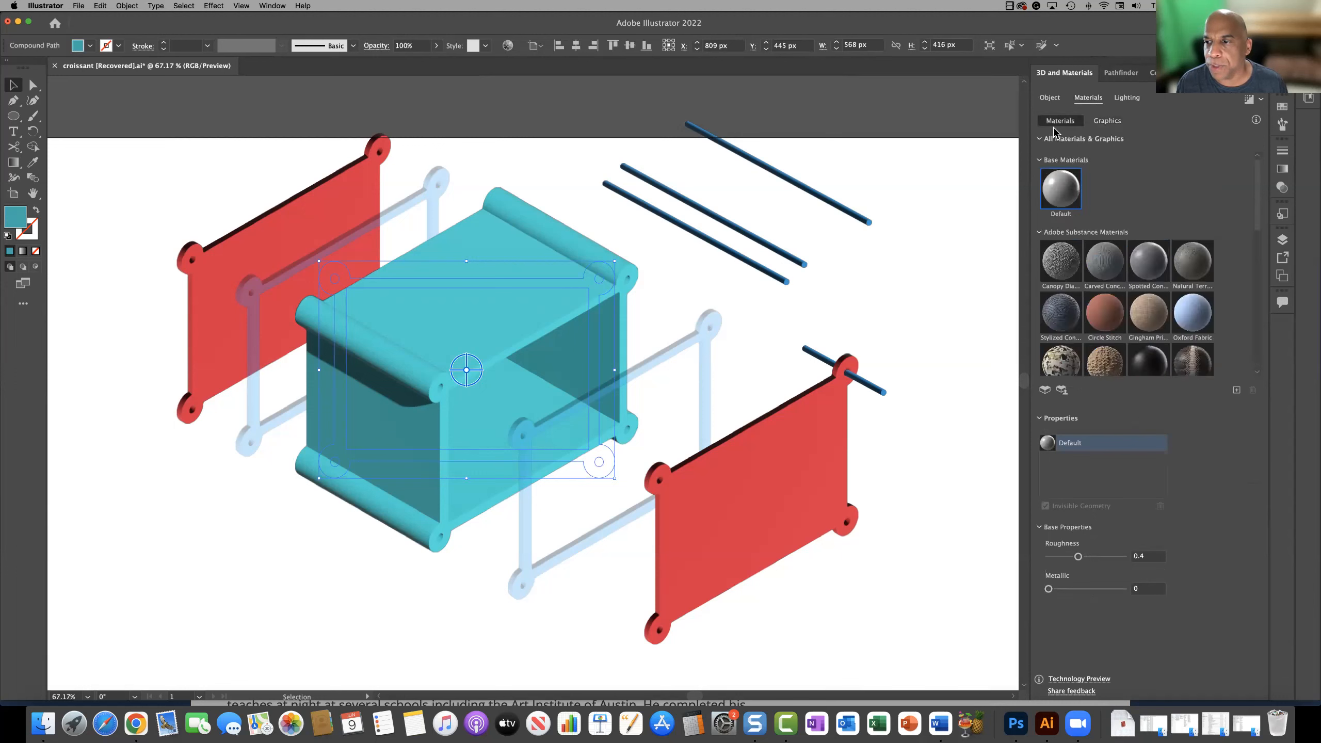
scroll(1118, 372, down, 6)
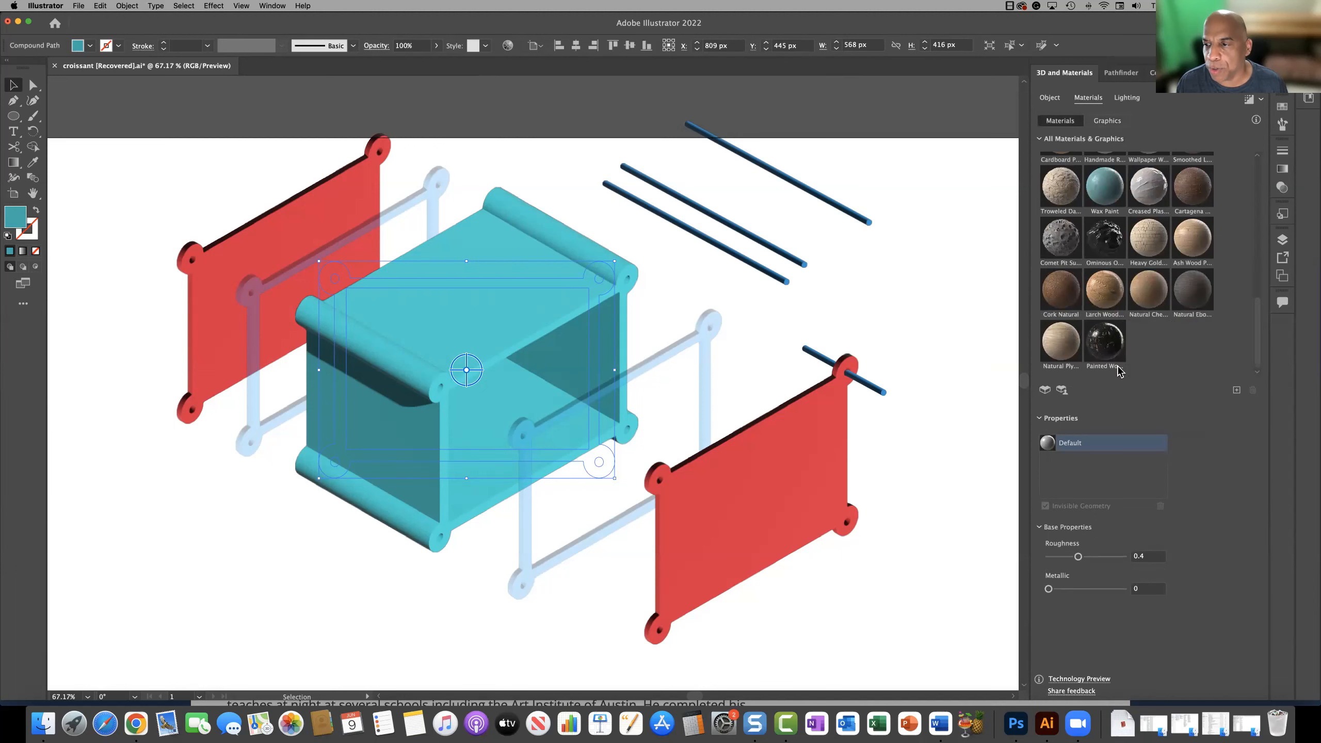
drag(1105, 299, 463, 359)
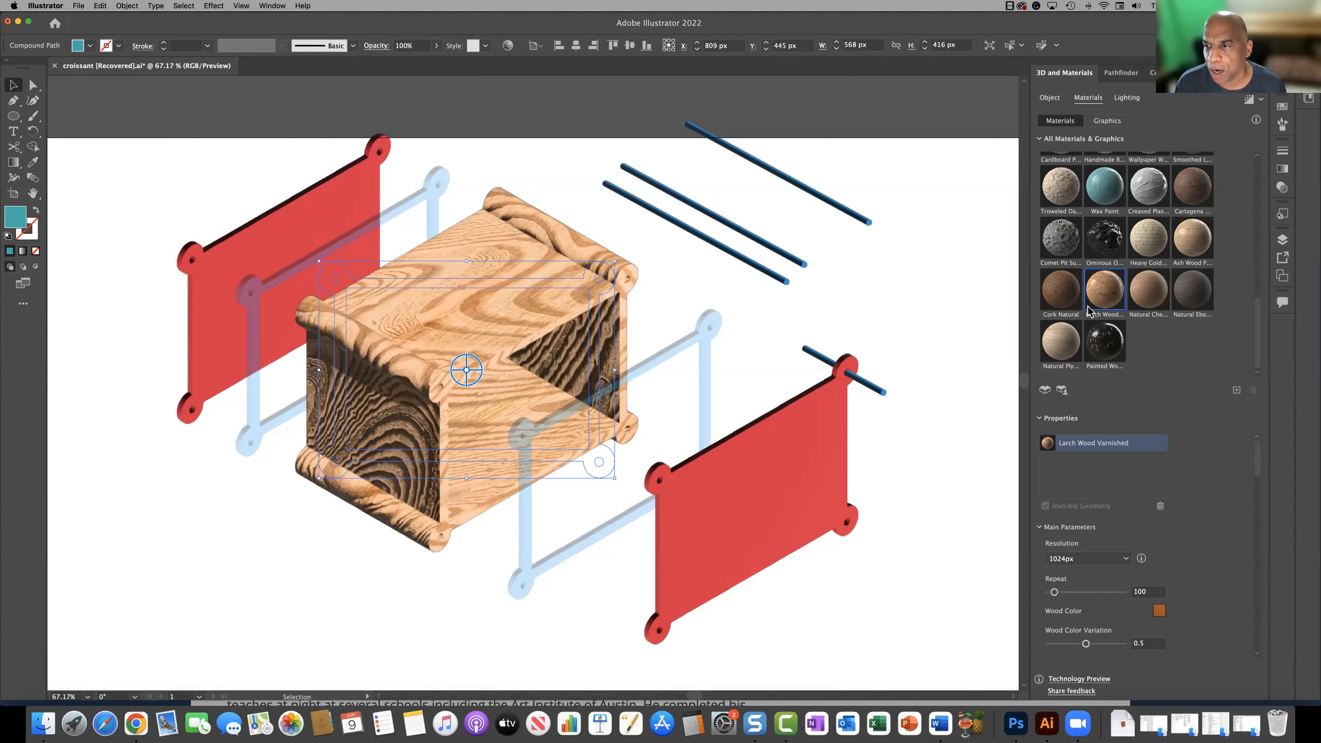
- Try the Painted Wood Parquet Cube and Cartagena Wall Bricks materials on the box
click(1105, 346)
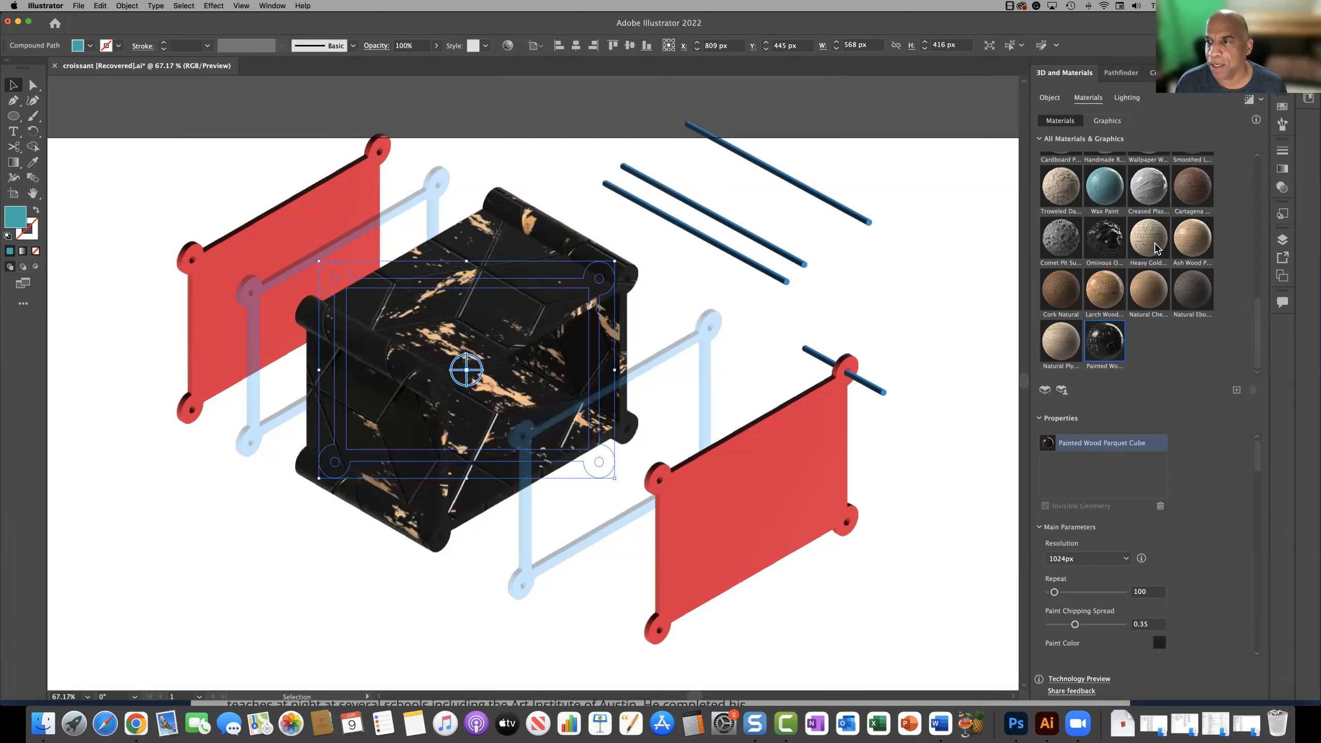
click(1190, 190)
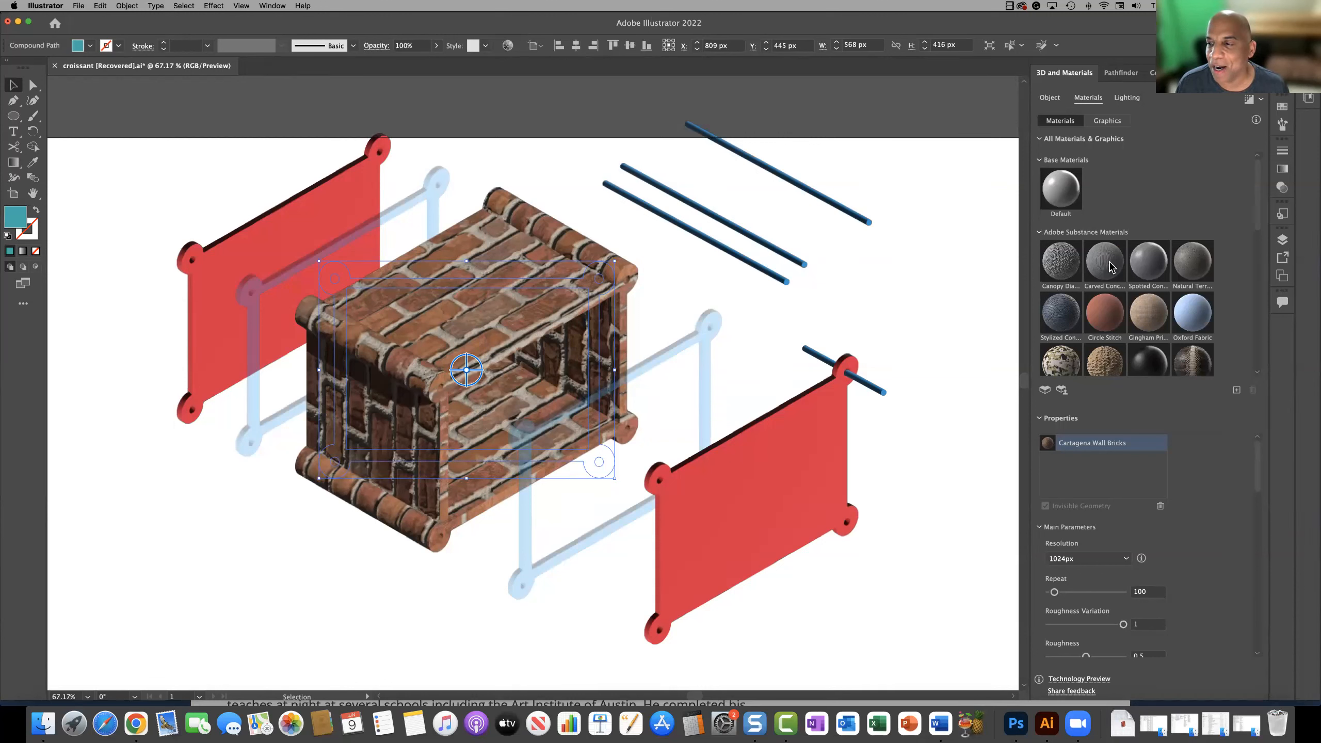
- Try Gold Leaf Fold and Gold Natural on the box, and settle on the Soft Hammered Aluminium material
scroll(1109, 266, down, 10)
scroll(1110, 266, up, 4)
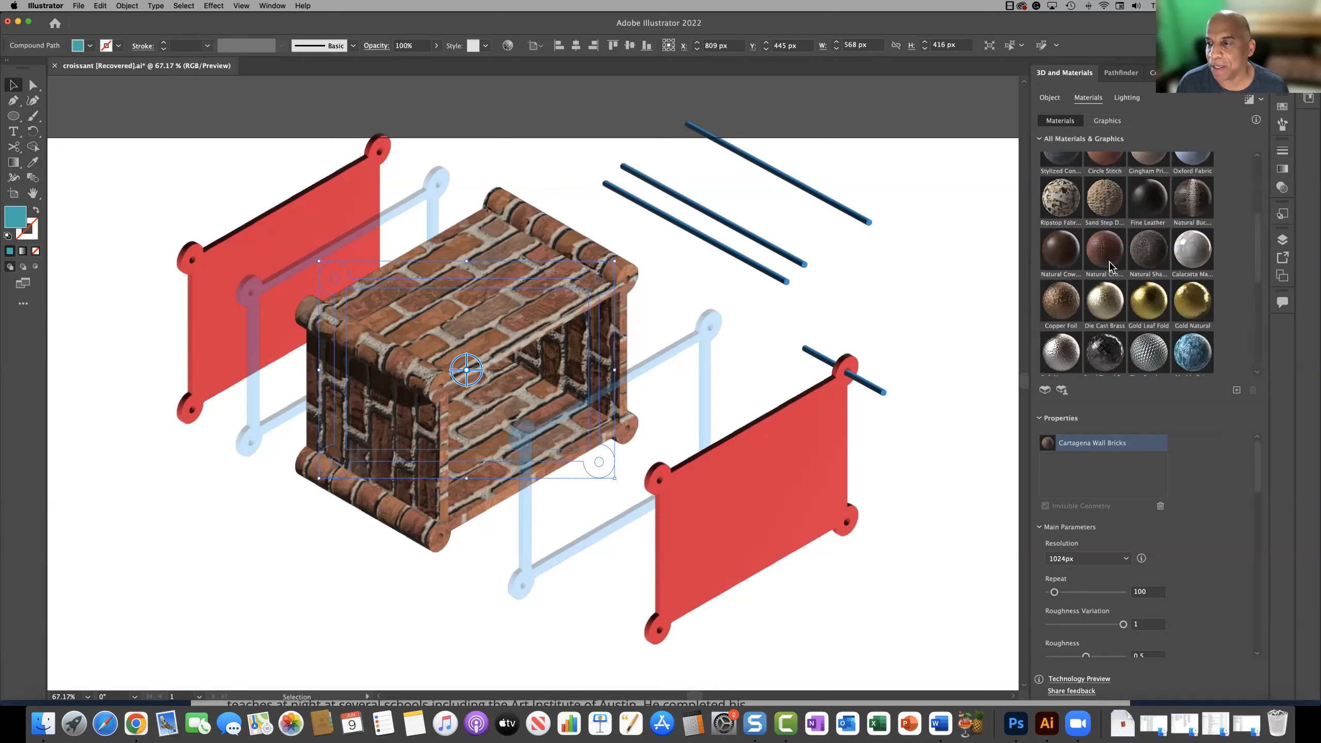
click(1145, 199)
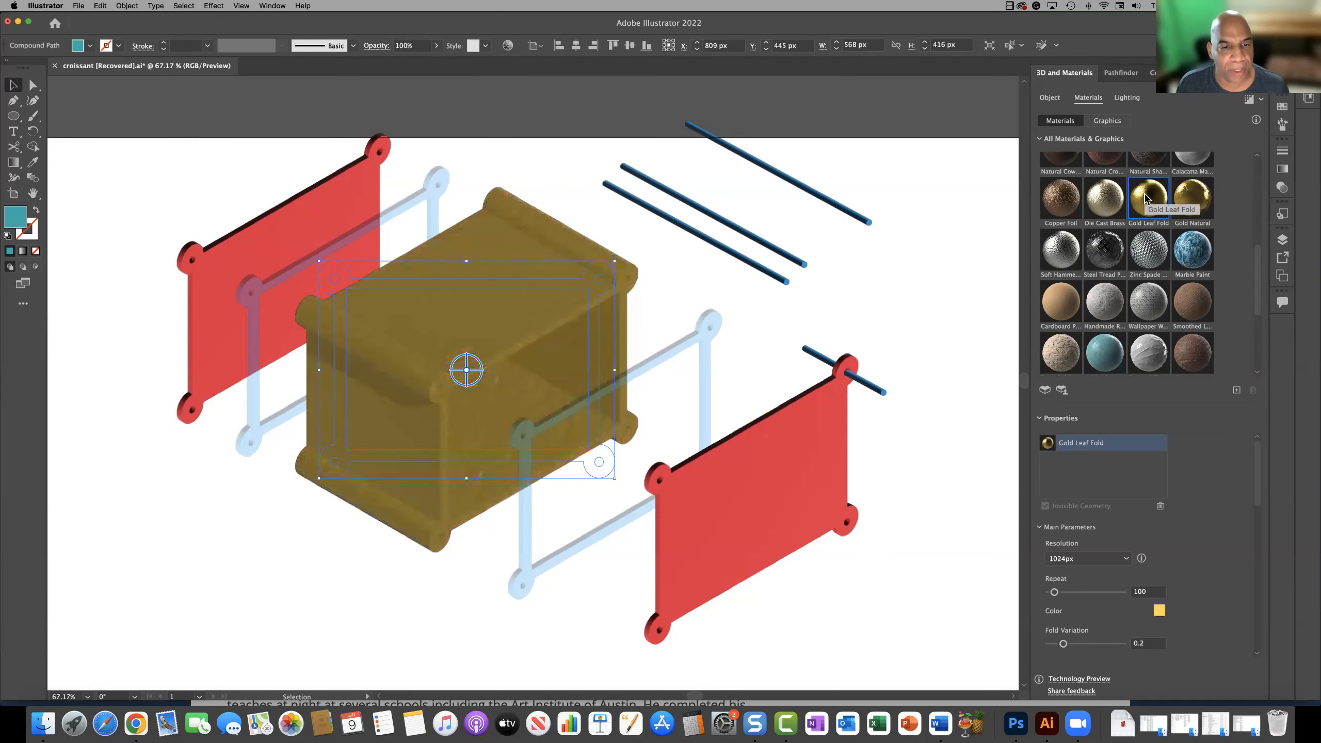
click(1196, 205)
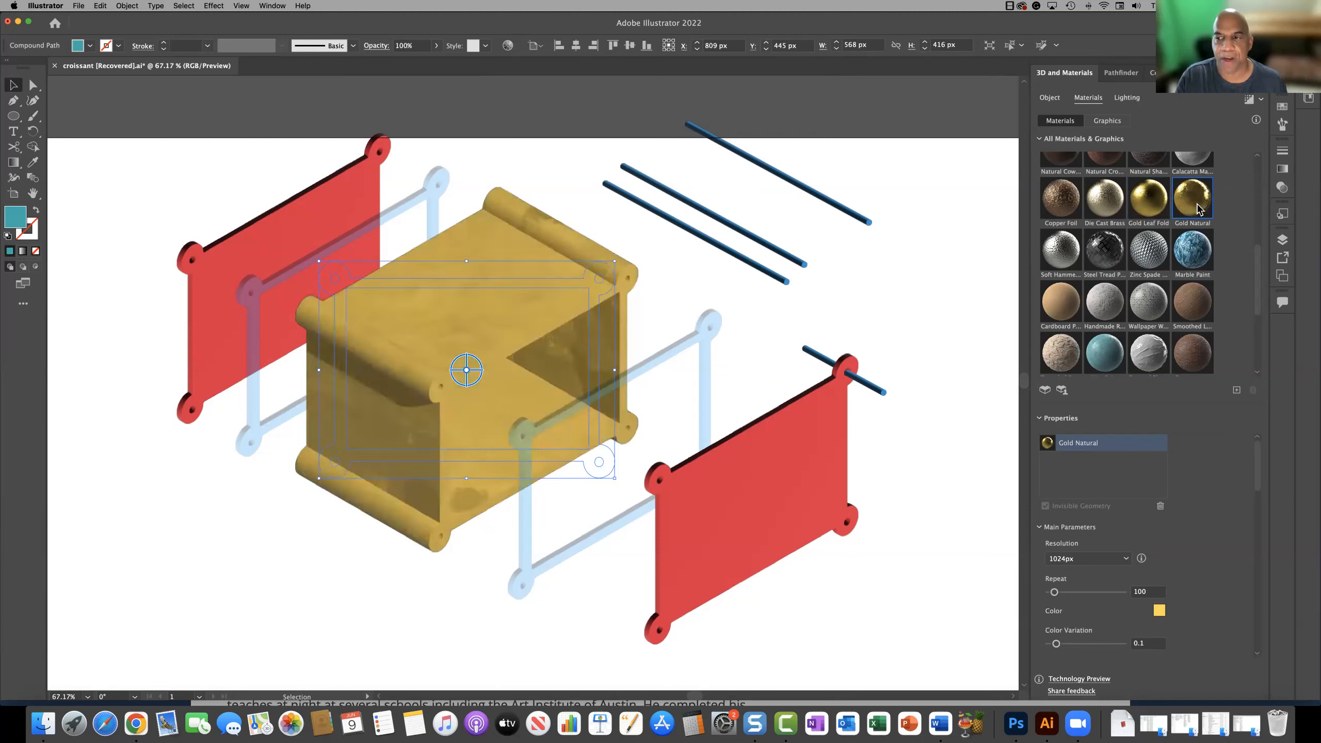
click(1053, 253)
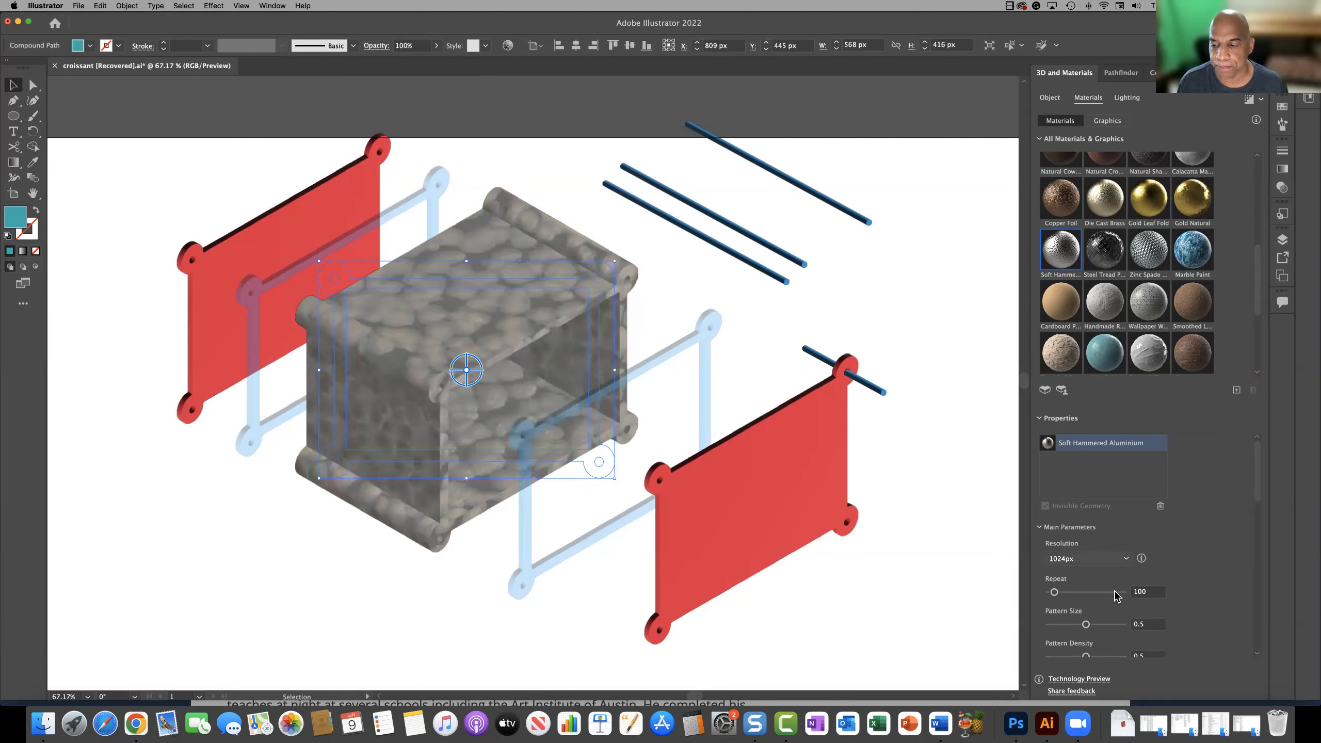
- Try the Die Cast Brass material on the box and replace it with Natural Cowhide Leather
scroll(1123, 209, up, 2)
scroll(1123, 209, up, 1)
click(1102, 274)
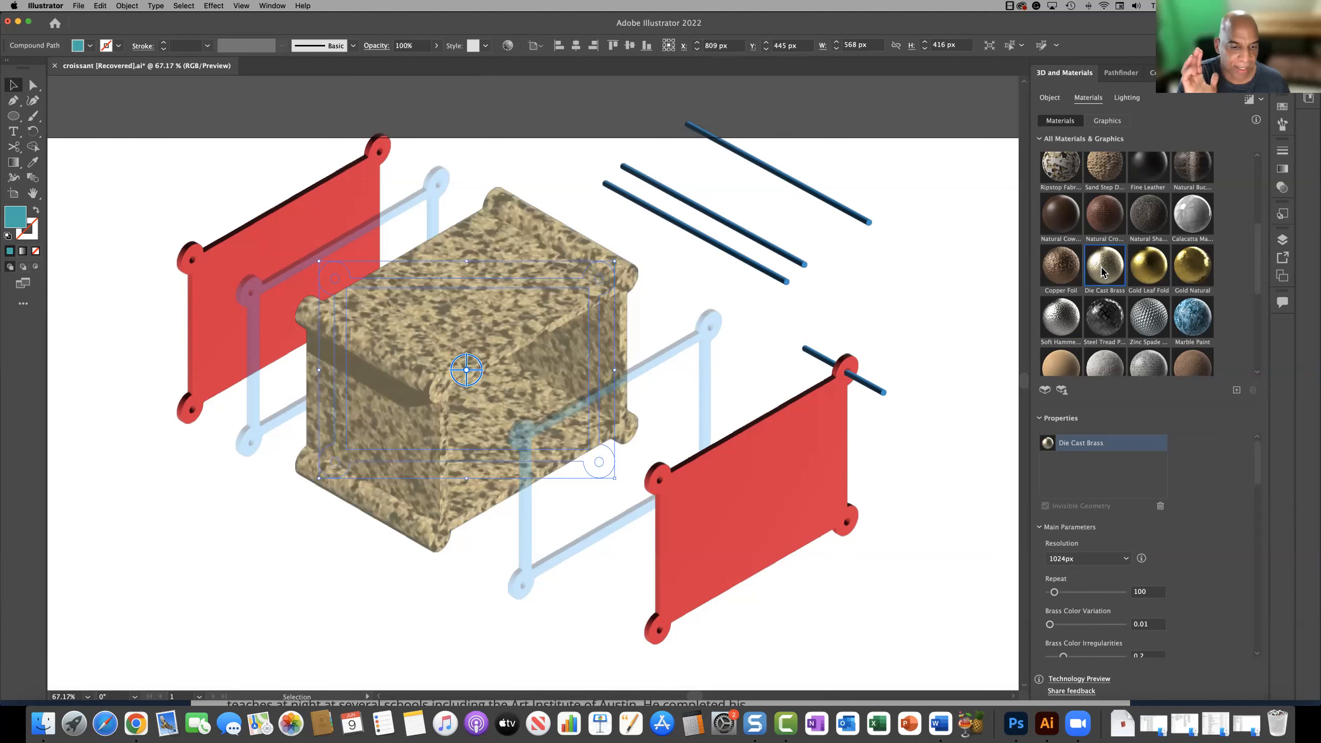
click(1060, 215)
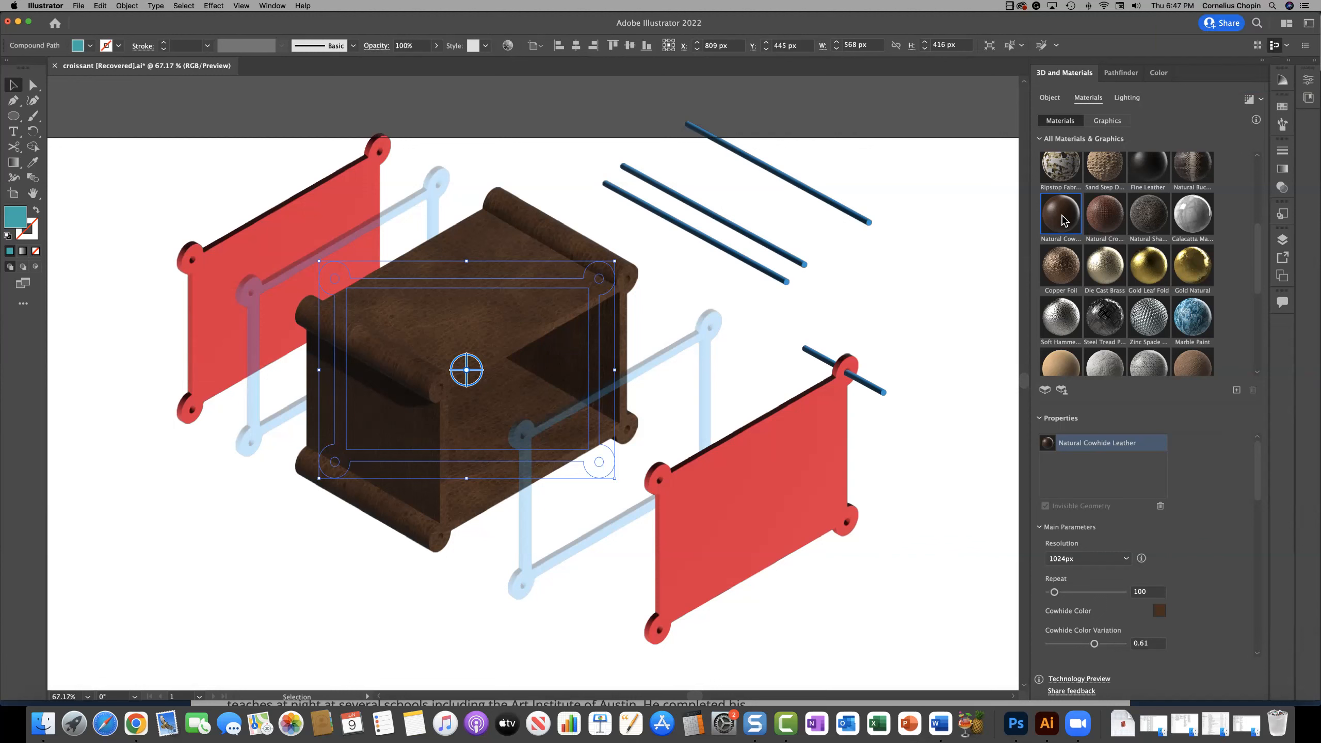
scroll(1099, 295, down, 10)
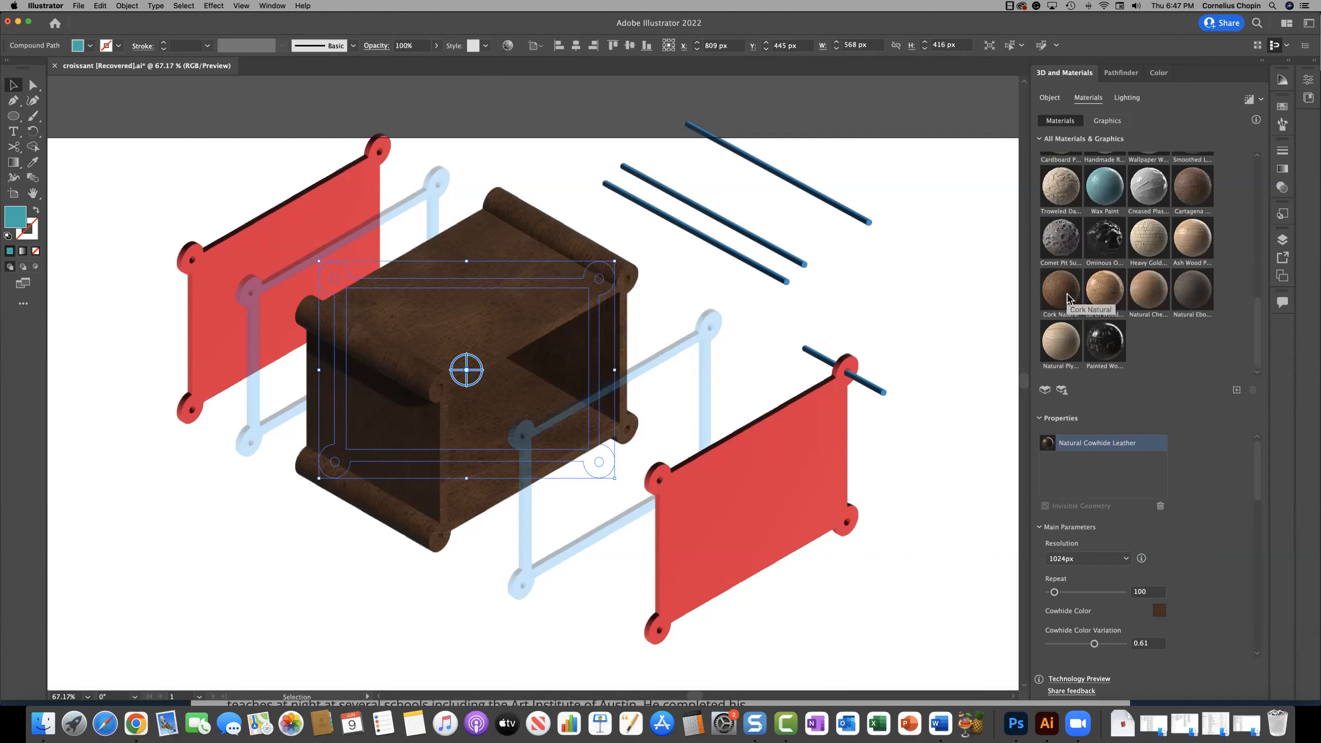
scroll(1067, 298, up, 3)
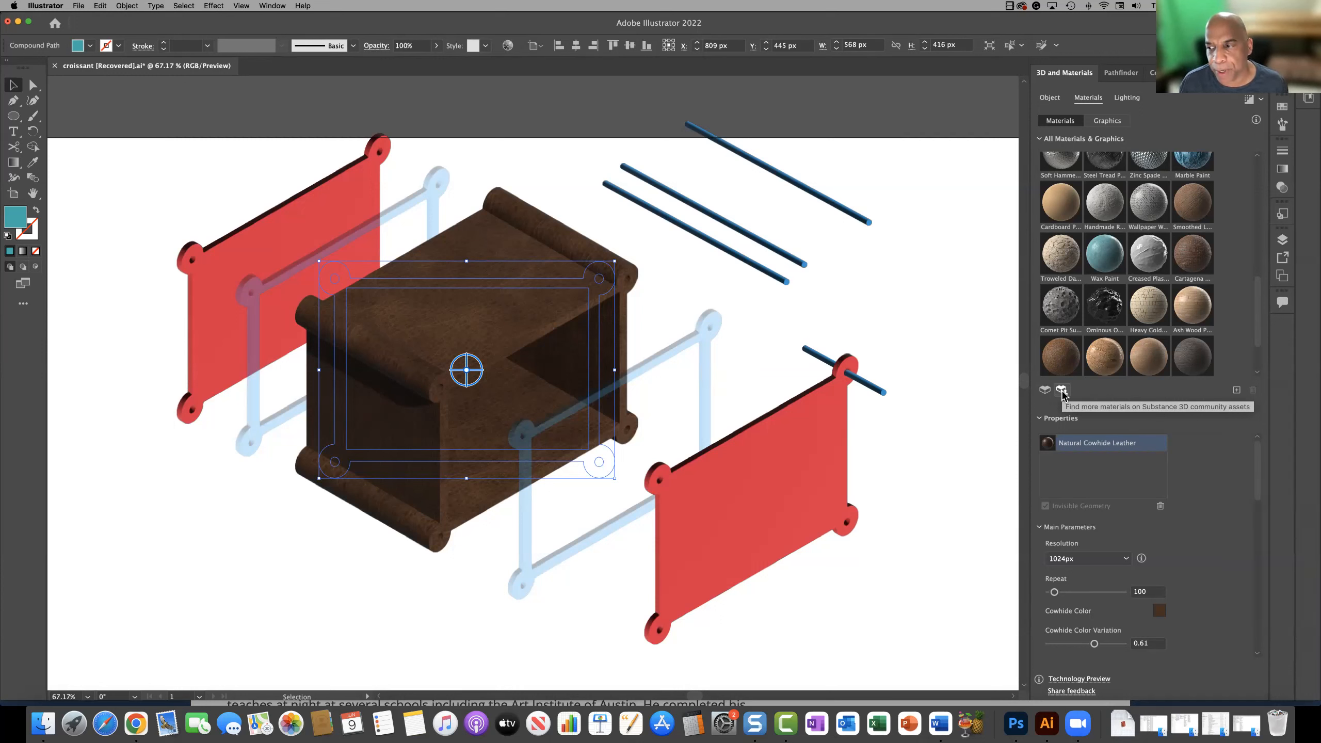
- Browse the Desktop folders for Sbsar material files to add, check the file type filter, and cancel the import
click(1237, 390)
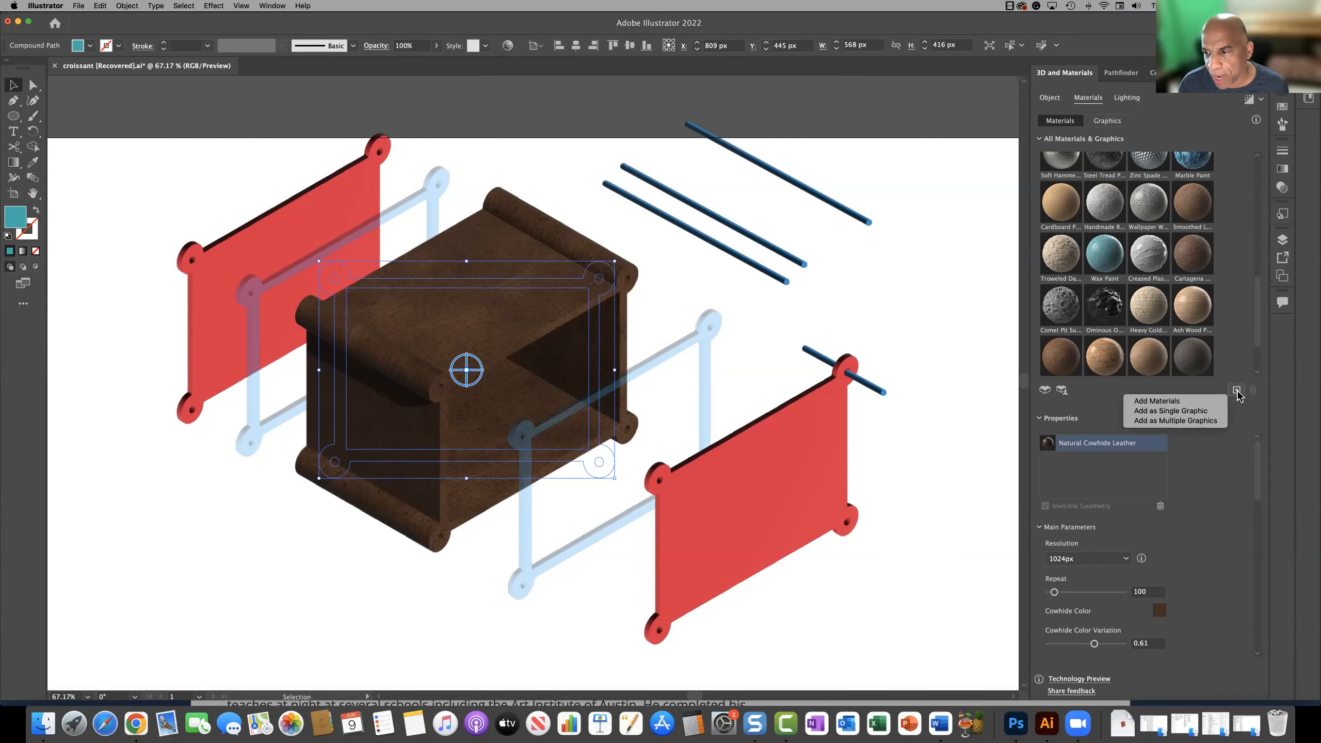
click(1163, 404)
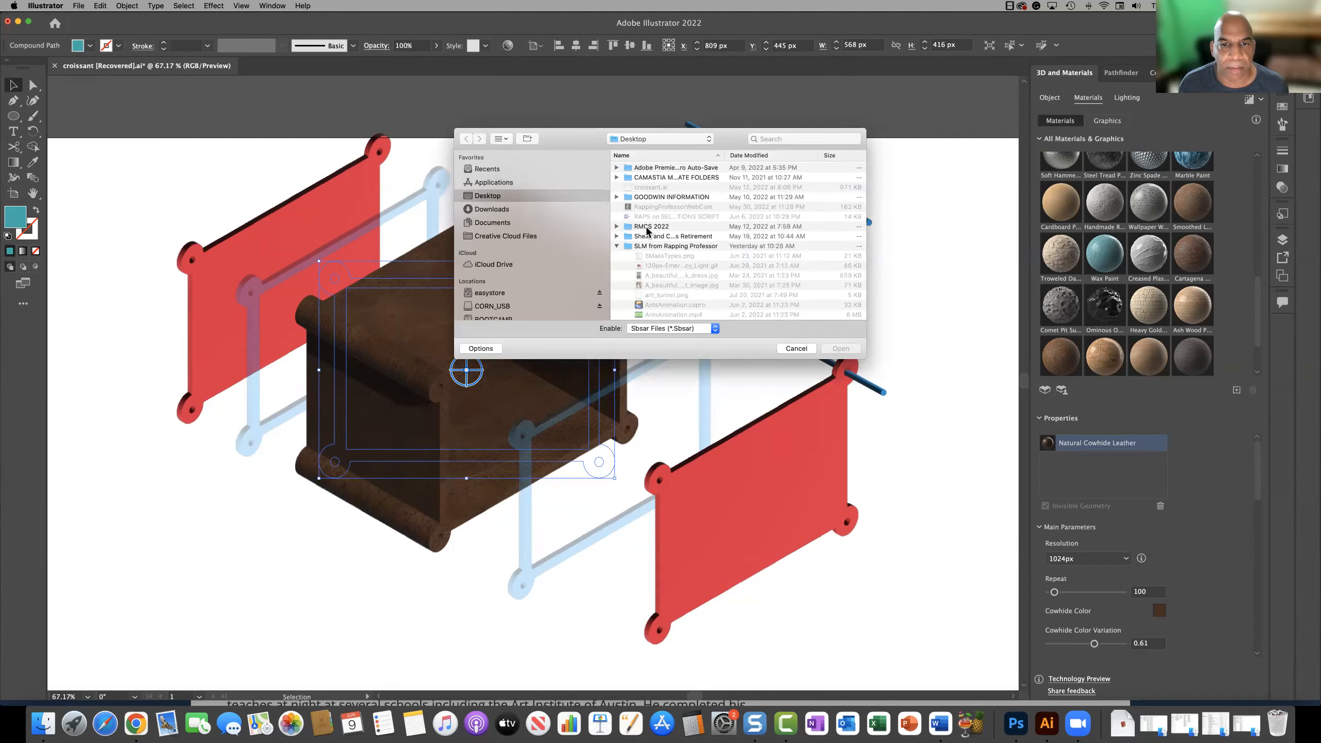
click(647, 228)
click(617, 227)
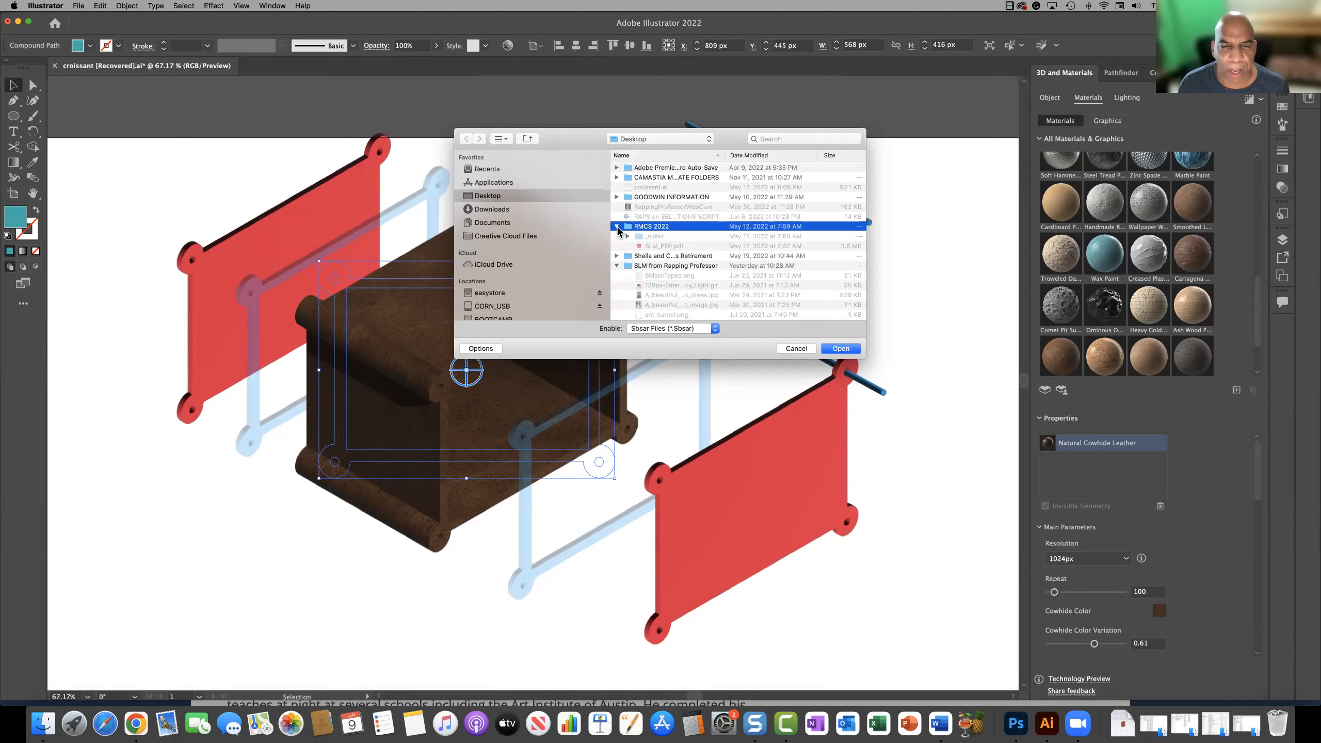
click(616, 227)
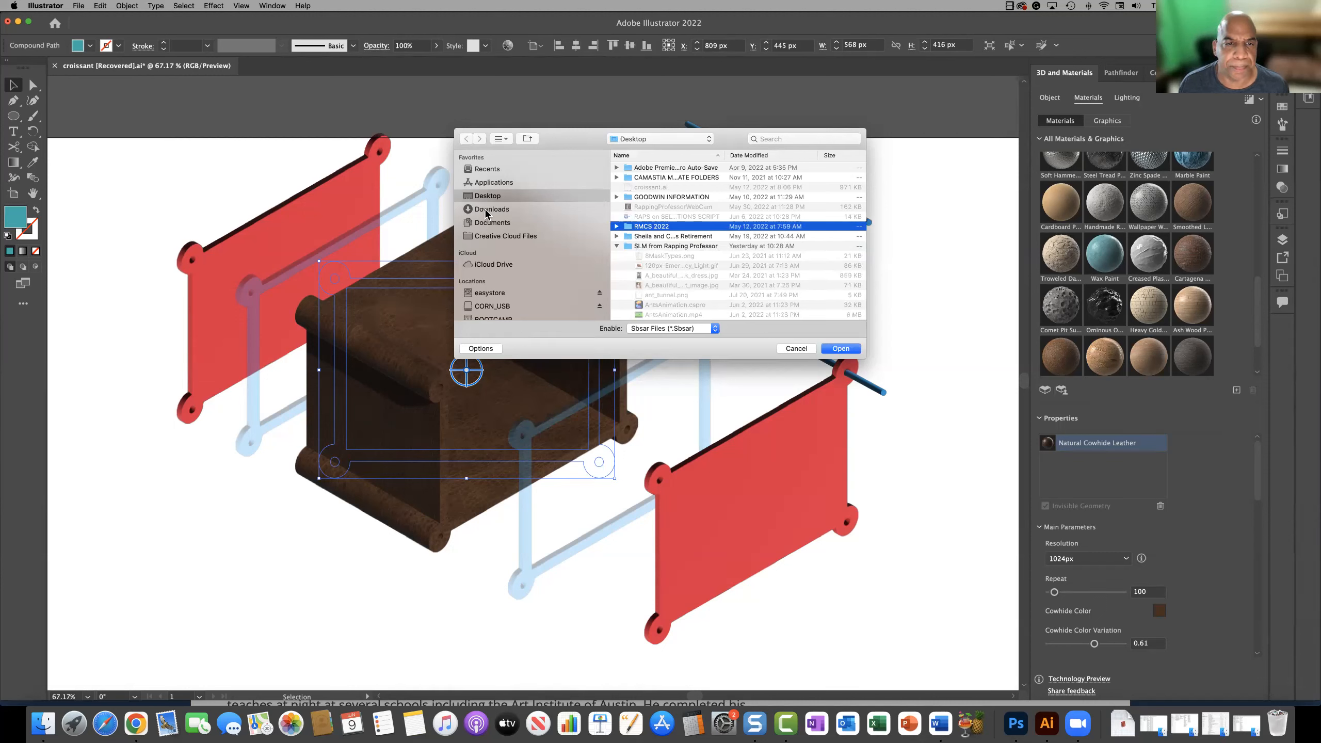
scroll(666, 258, down, 3)
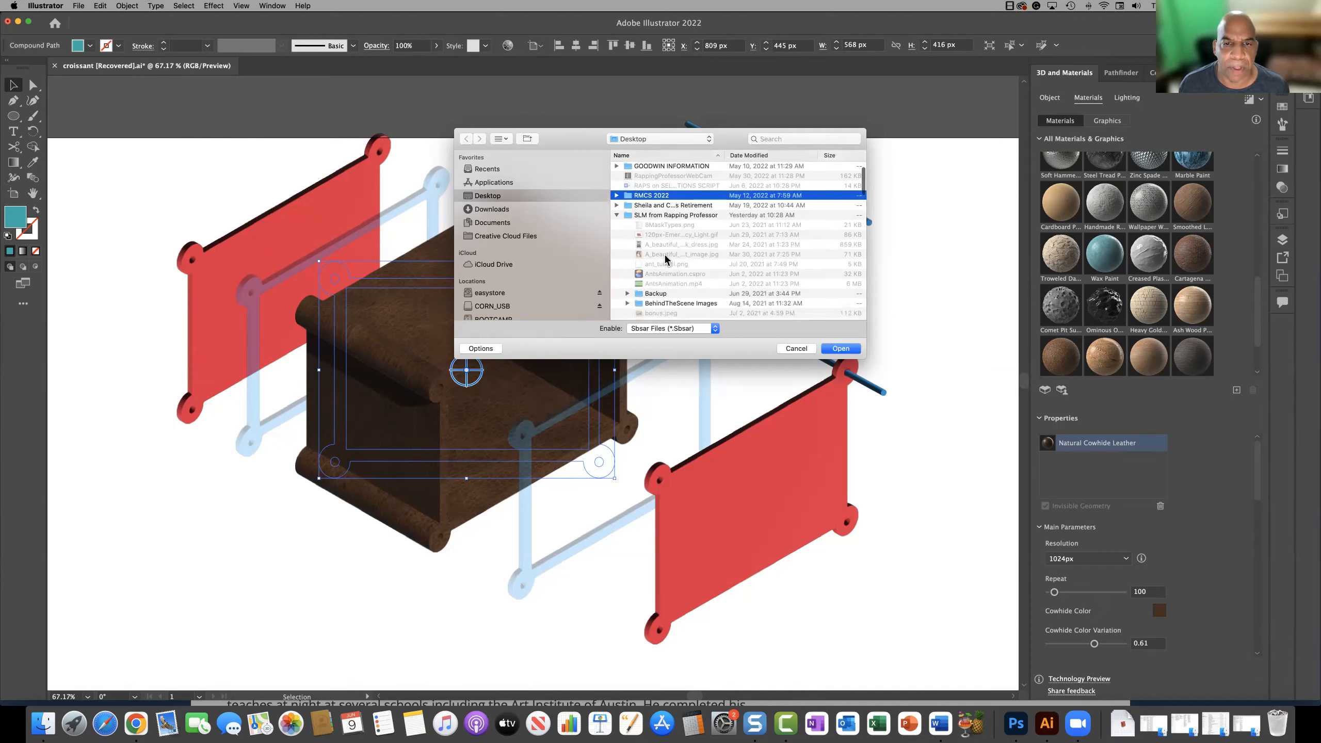
scroll(666, 259, down, 2)
scroll(683, 282, down, 5)
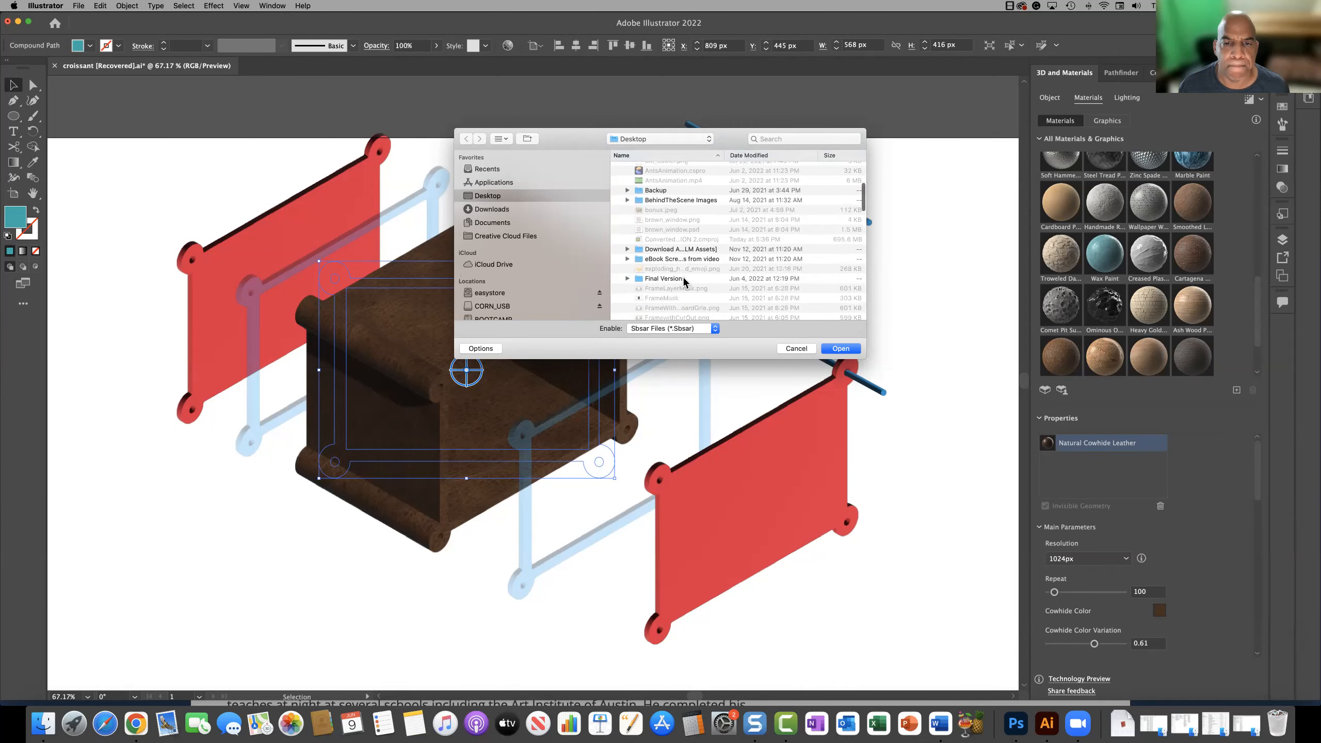
click(627, 263)
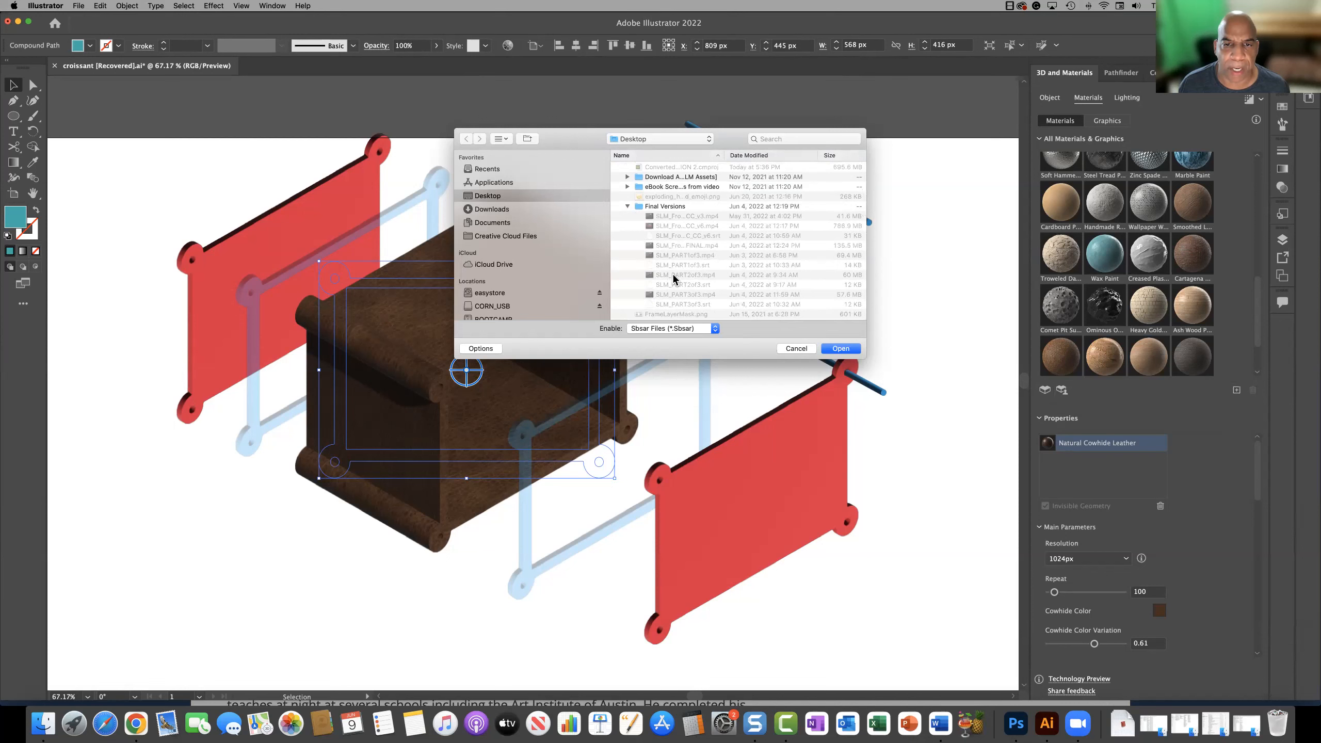
scroll(693, 266, down, 3)
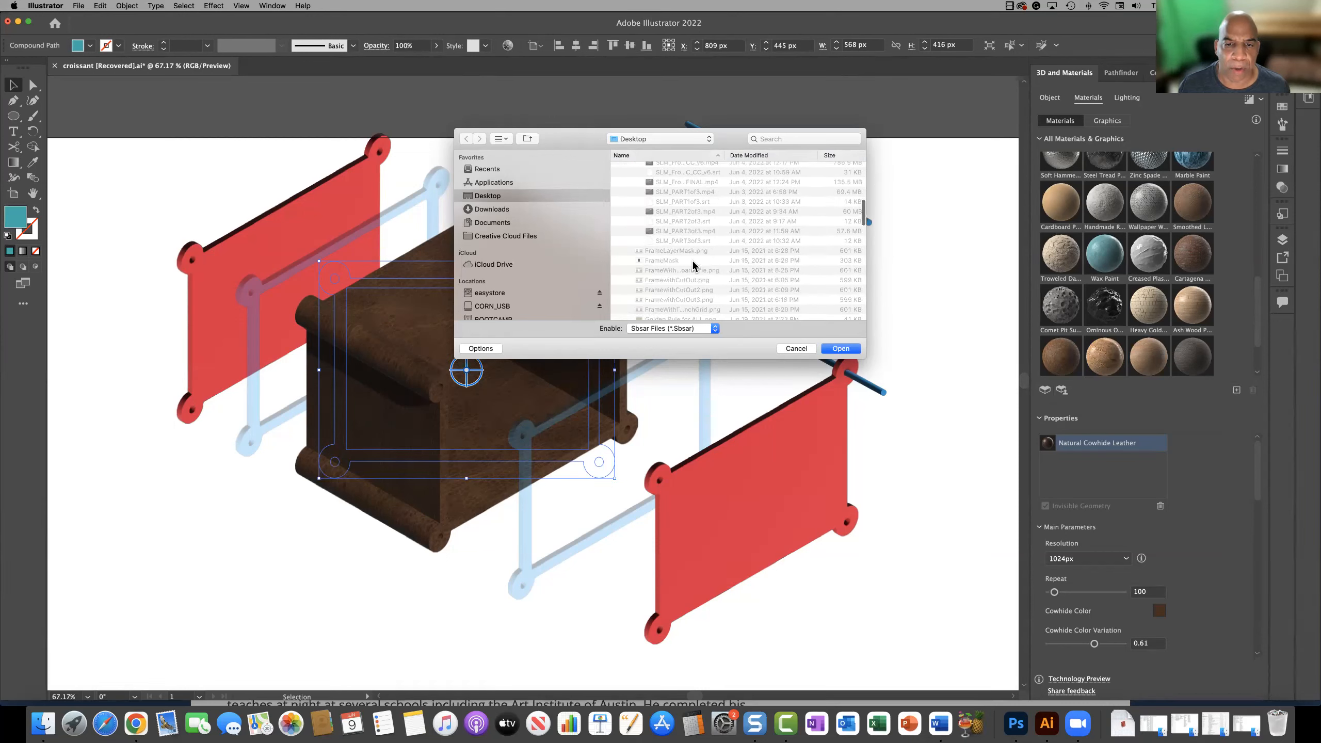
scroll(692, 266, down, 3)
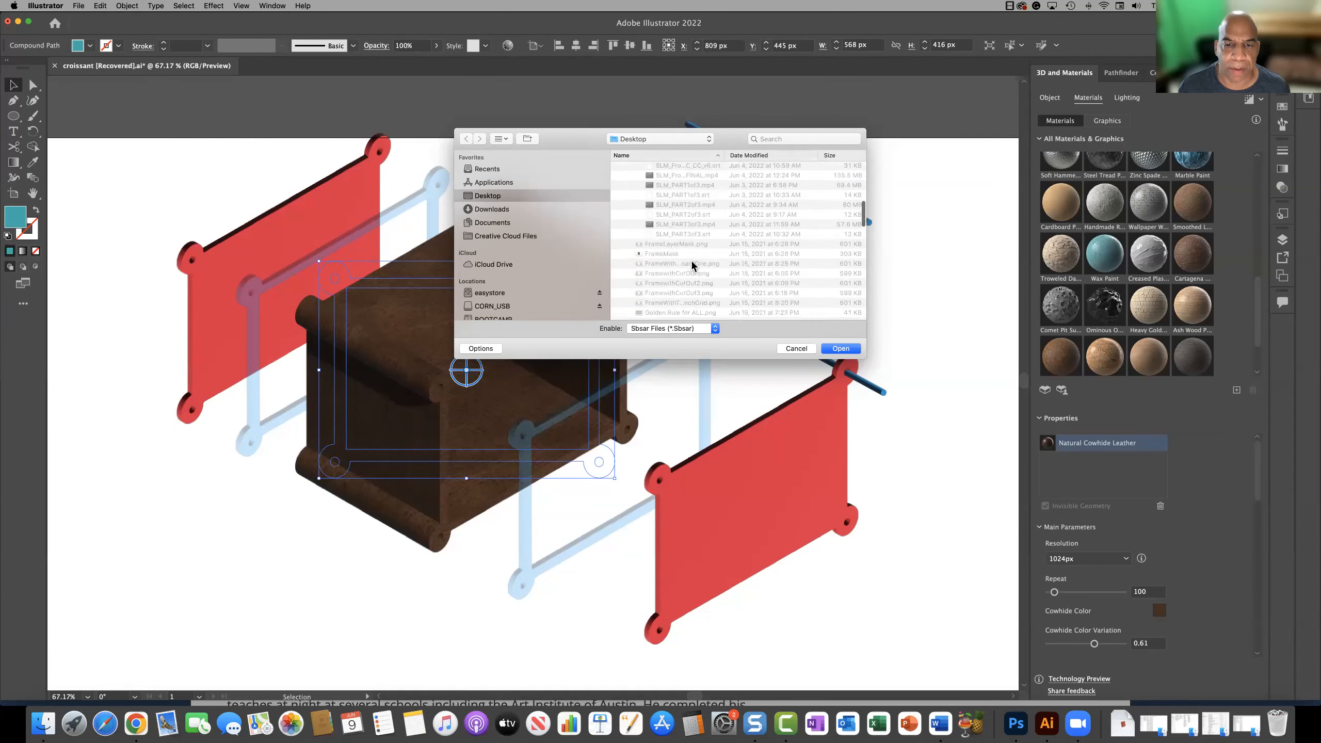
scroll(693, 266, down, 10)
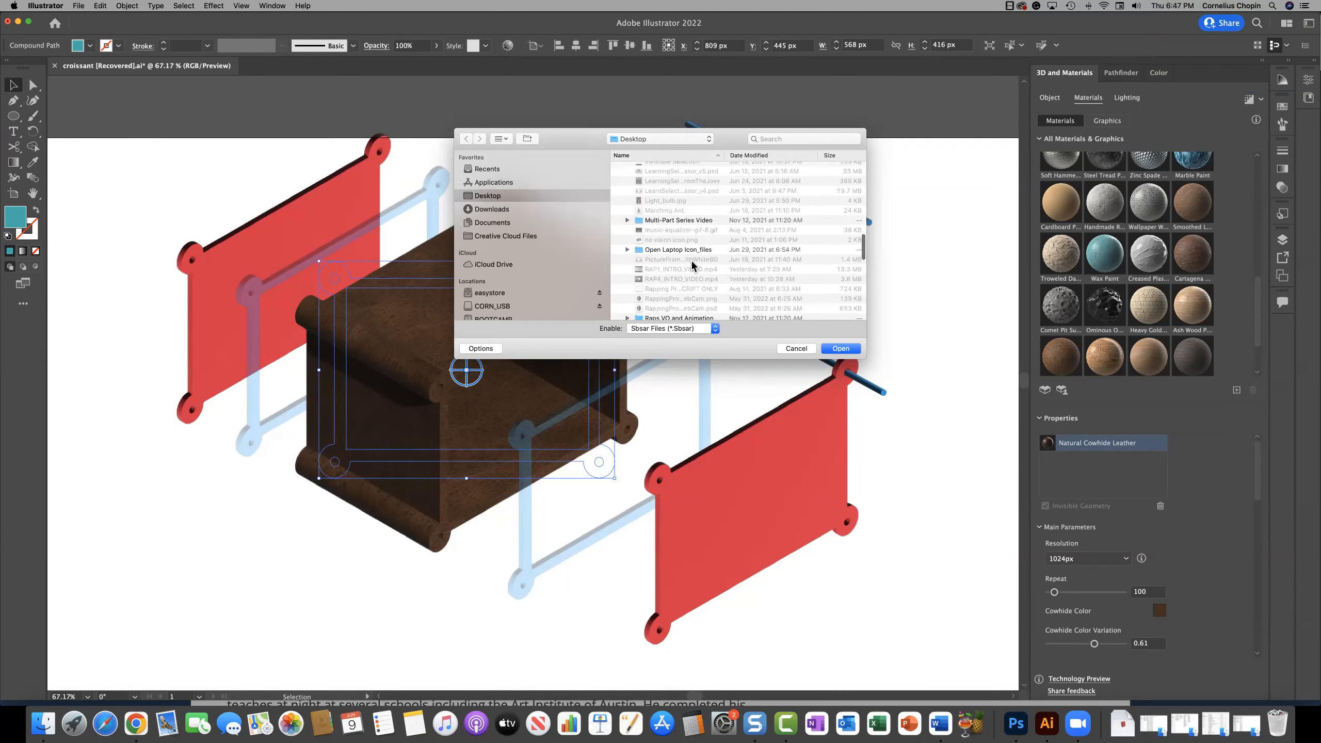
scroll(691, 265, down, 1)
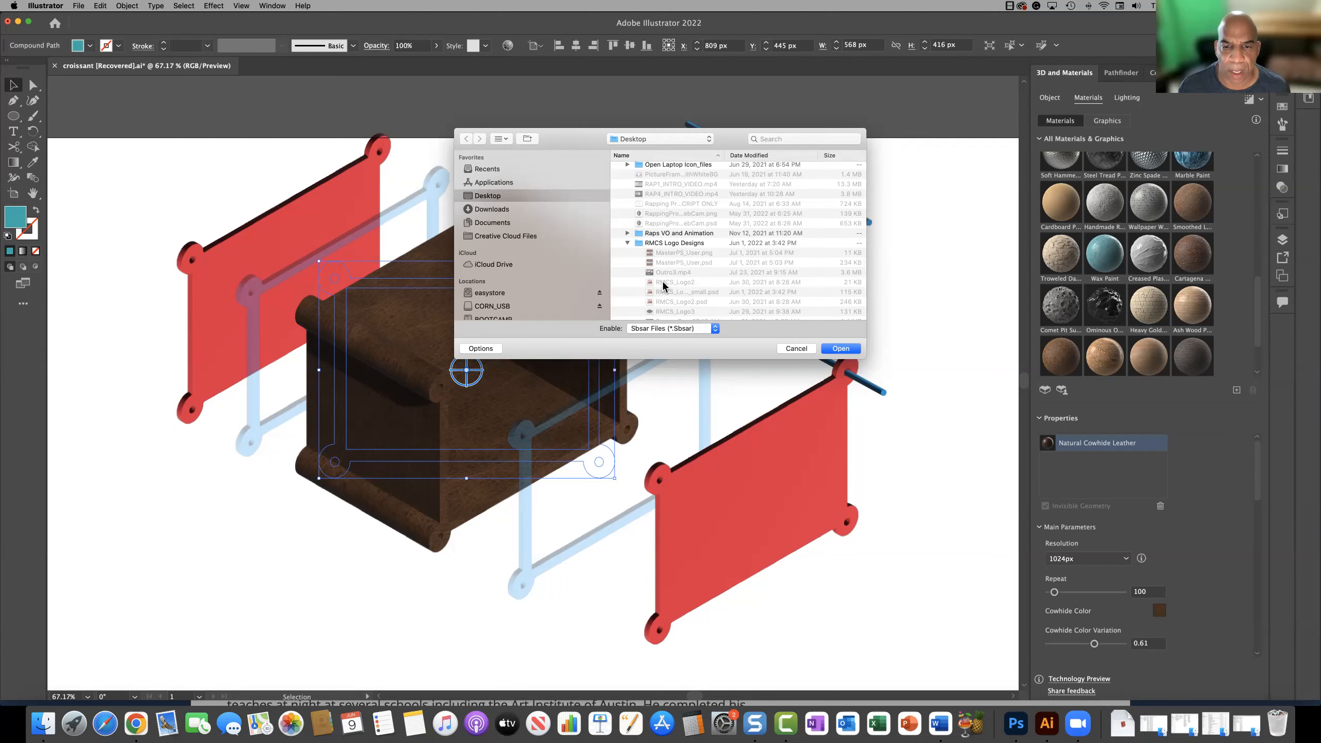
scroll(712, 314, down, 3)
scroll(713, 315, down, 4)
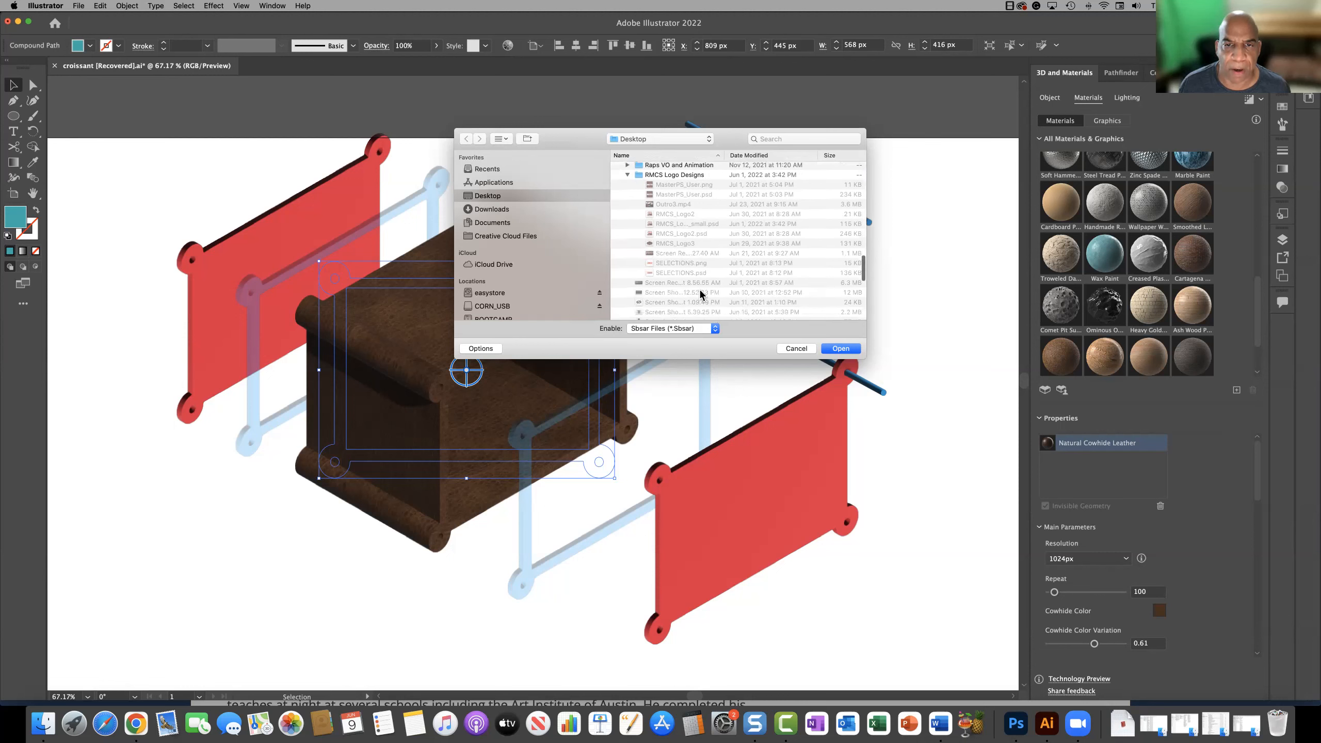
scroll(658, 200, up, 4)
scroll(653, 201, up, 5)
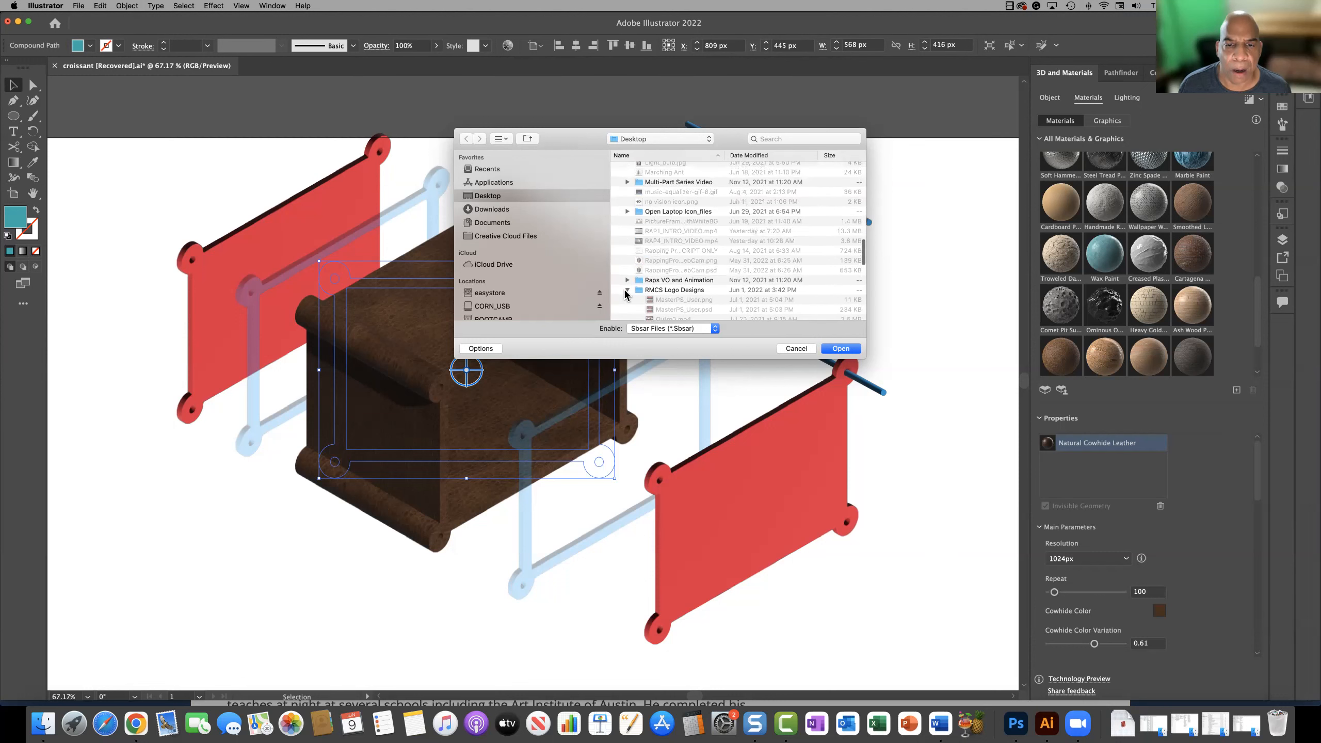
click(626, 281)
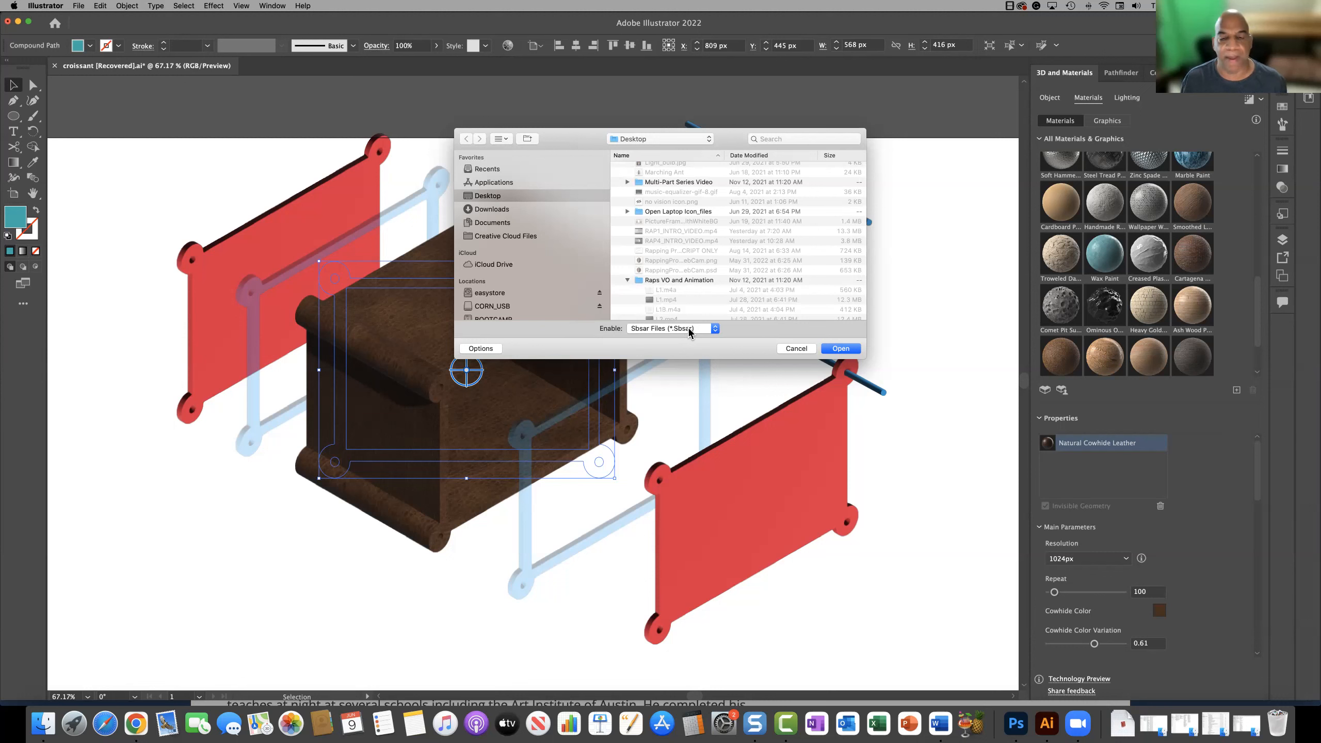
click(713, 329)
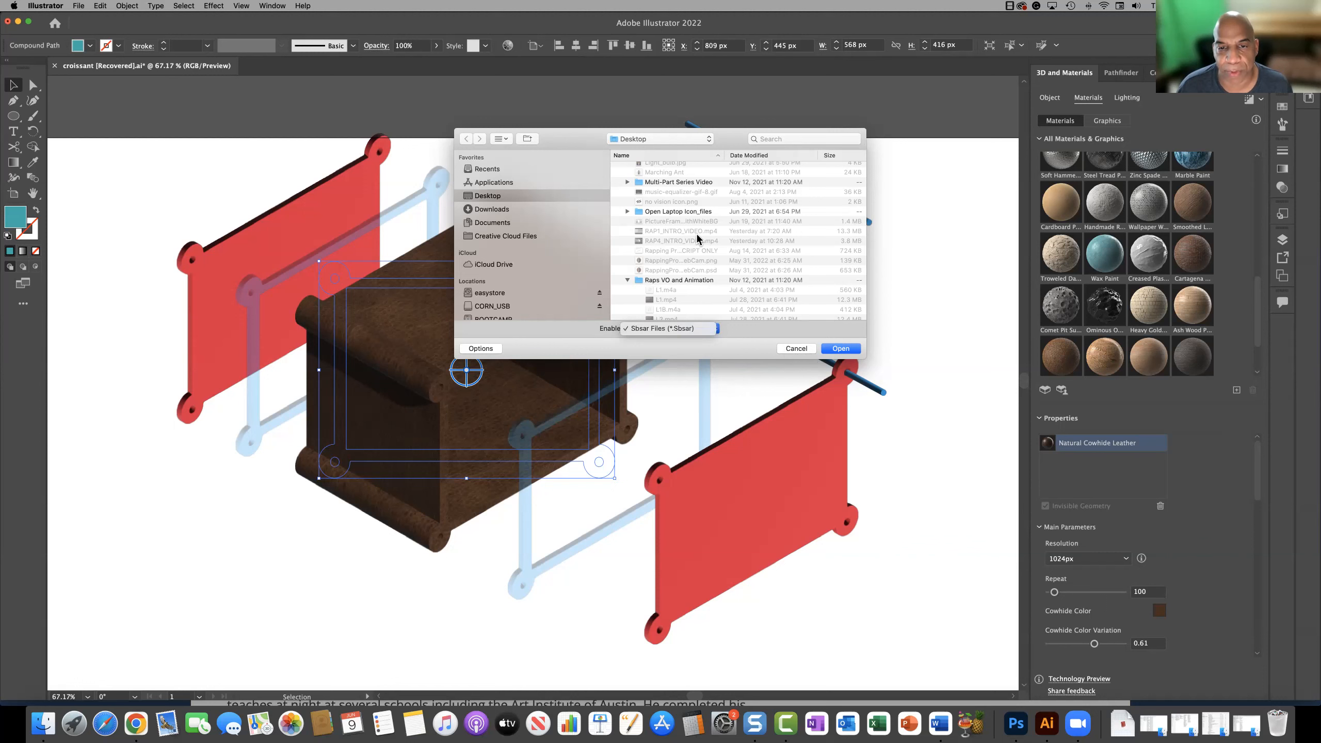
click(800, 352)
click(799, 352)
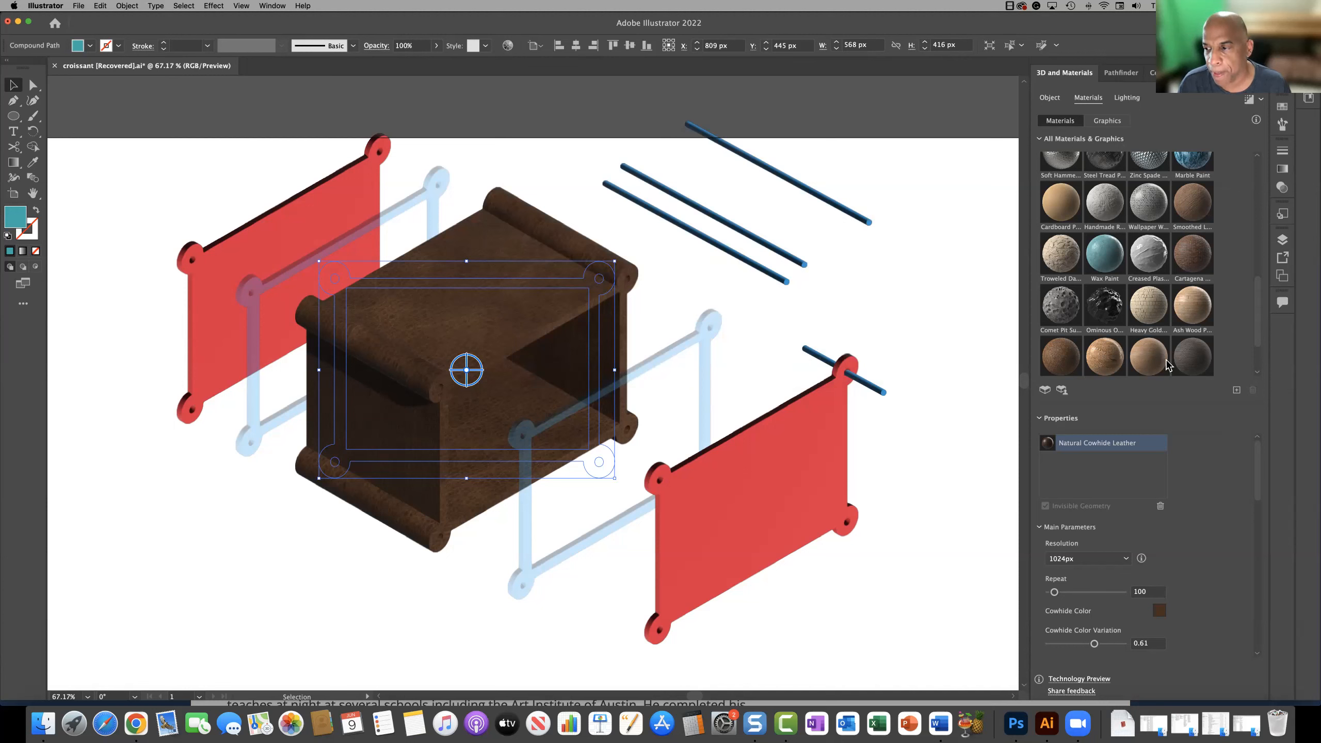
- Select all the artwork of the exploded assembly and delete it to leave an empty artboard
scroll(1165, 364, down, 3)
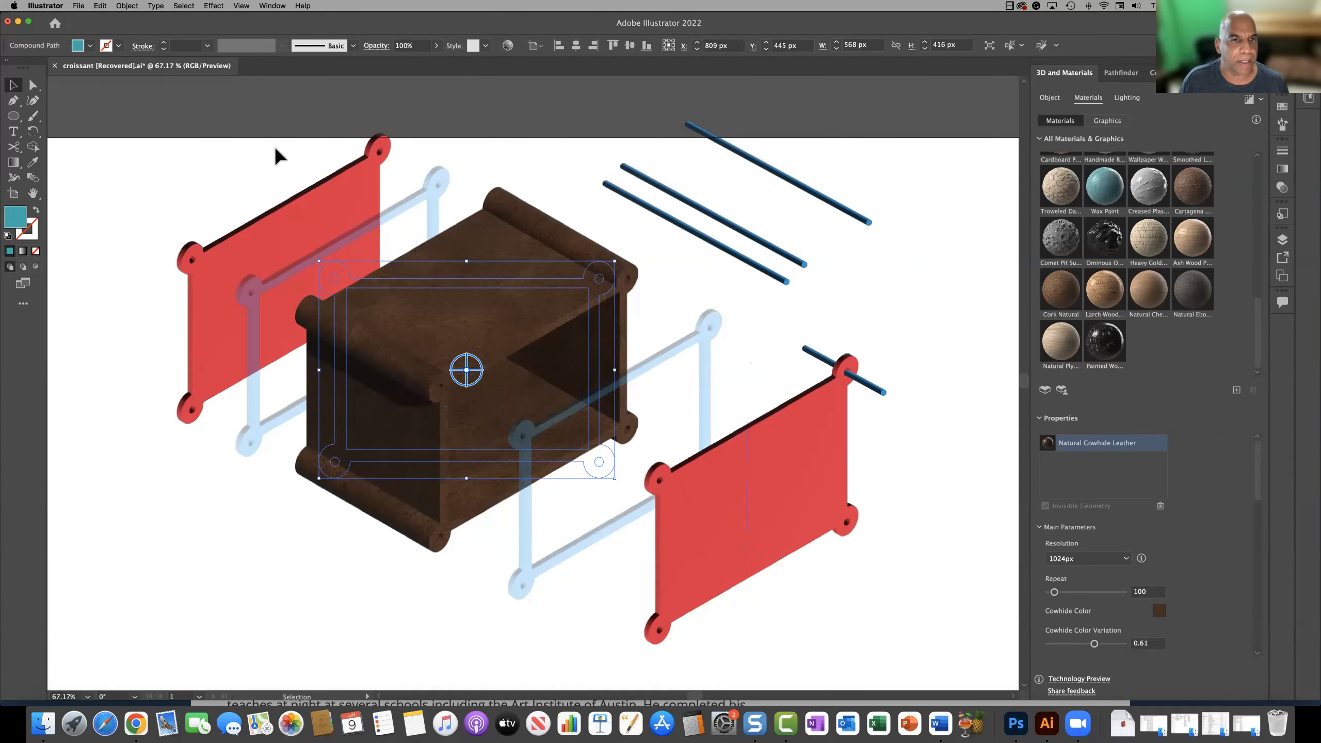
scroll(260, 146, down, 1)
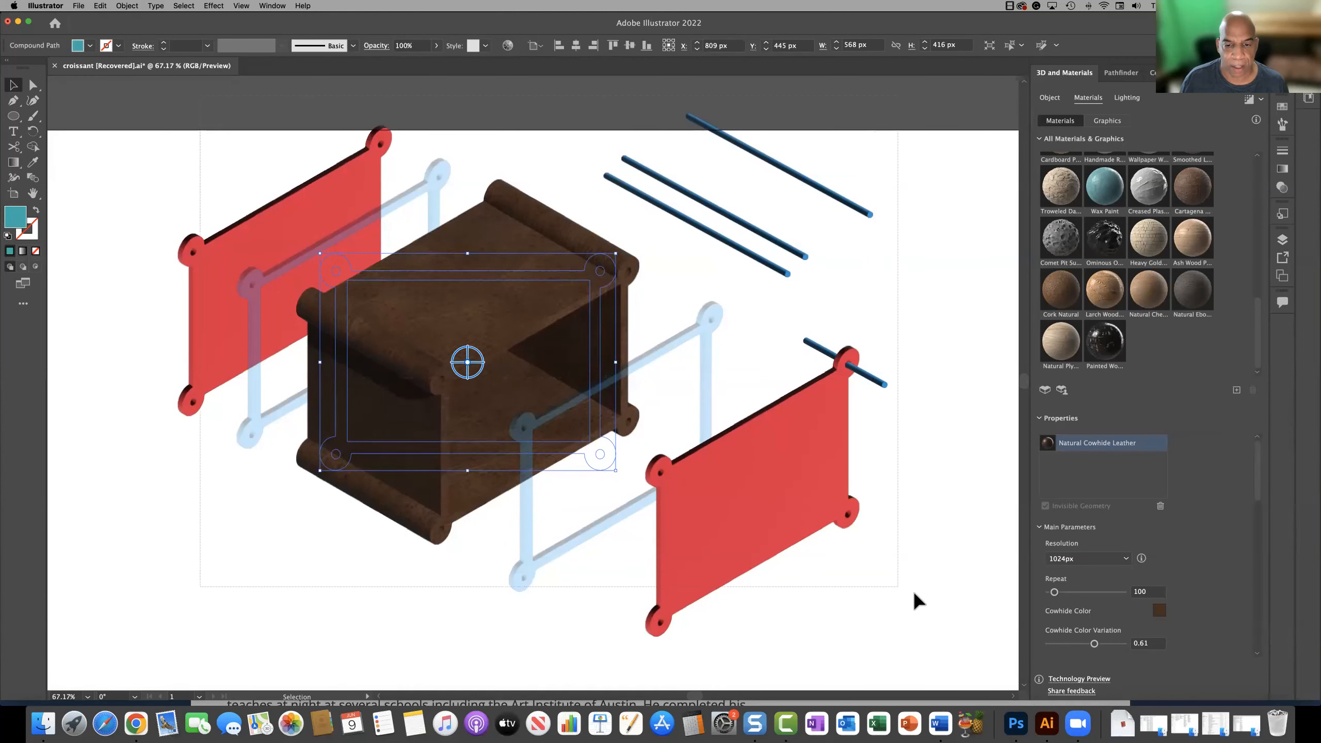
key(super+a)
key(Delete)
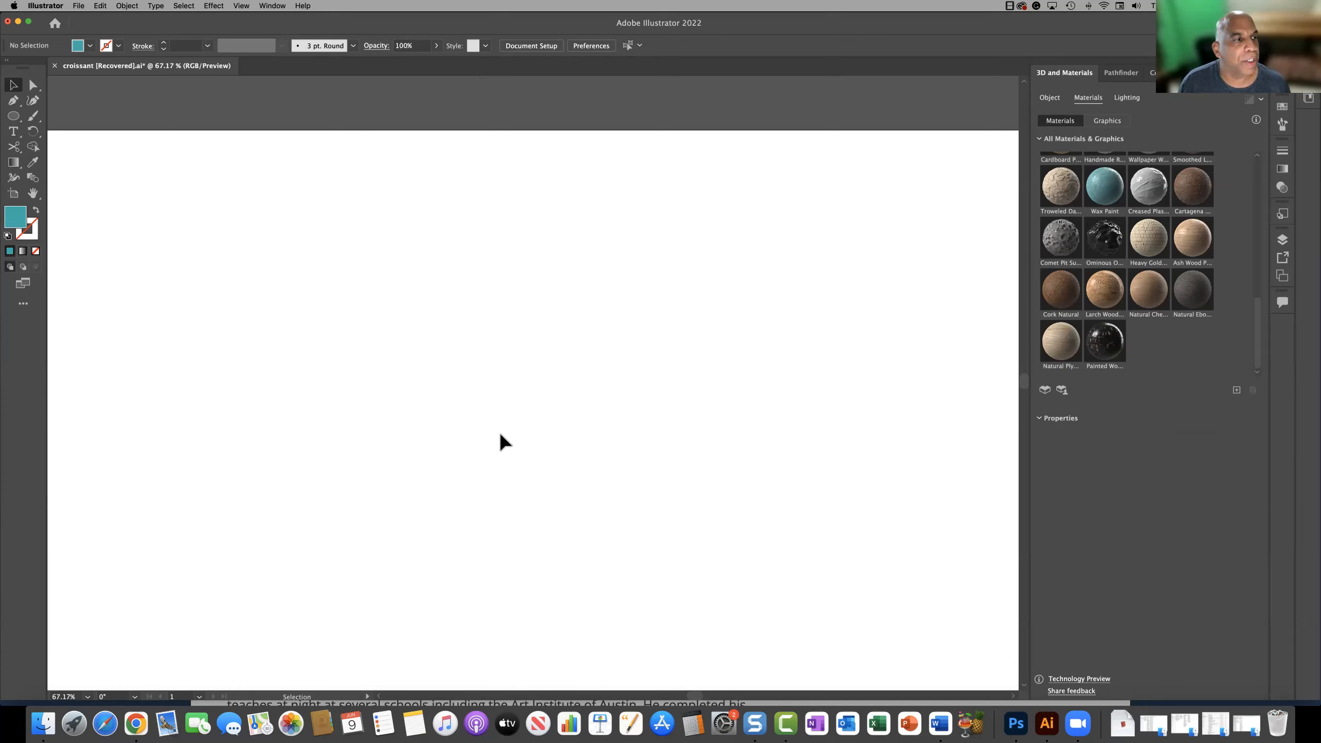
- Draw a teal circle near the middle of the artboard with the Ellipse tool
click(14, 119)
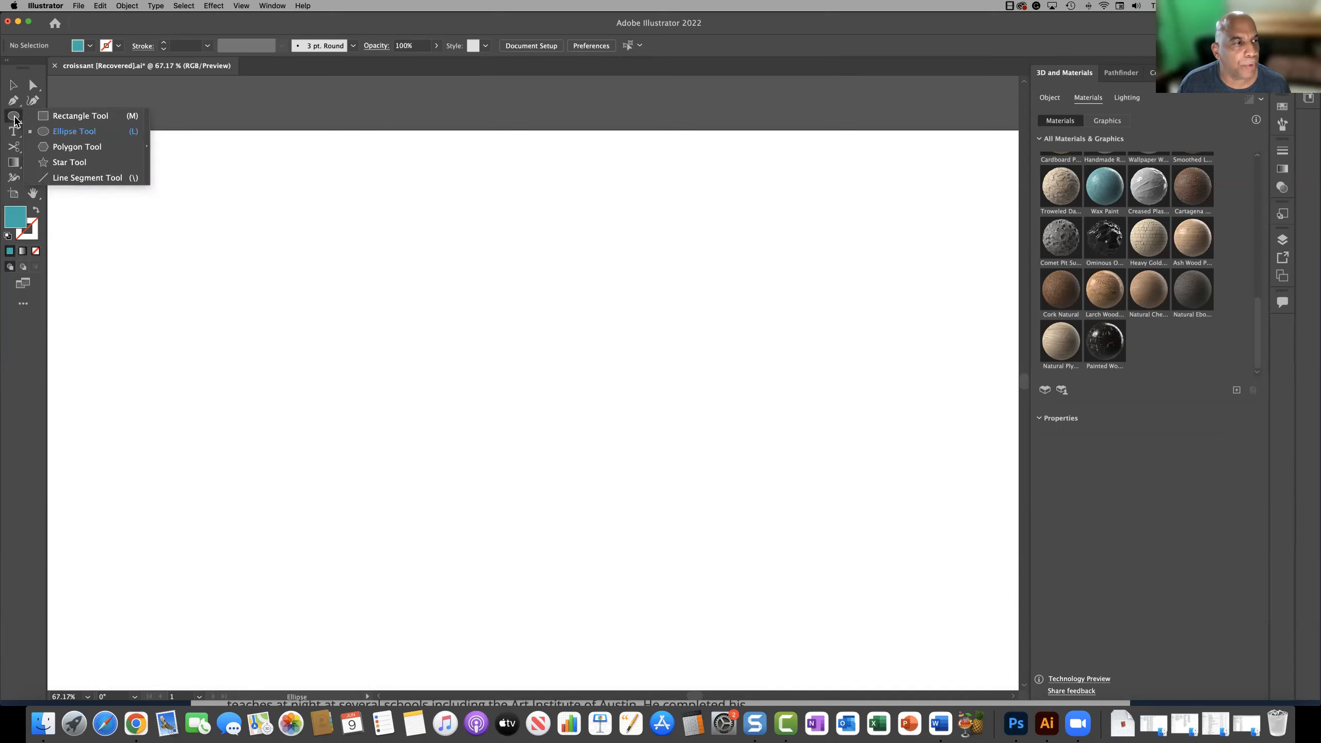
click(58, 134)
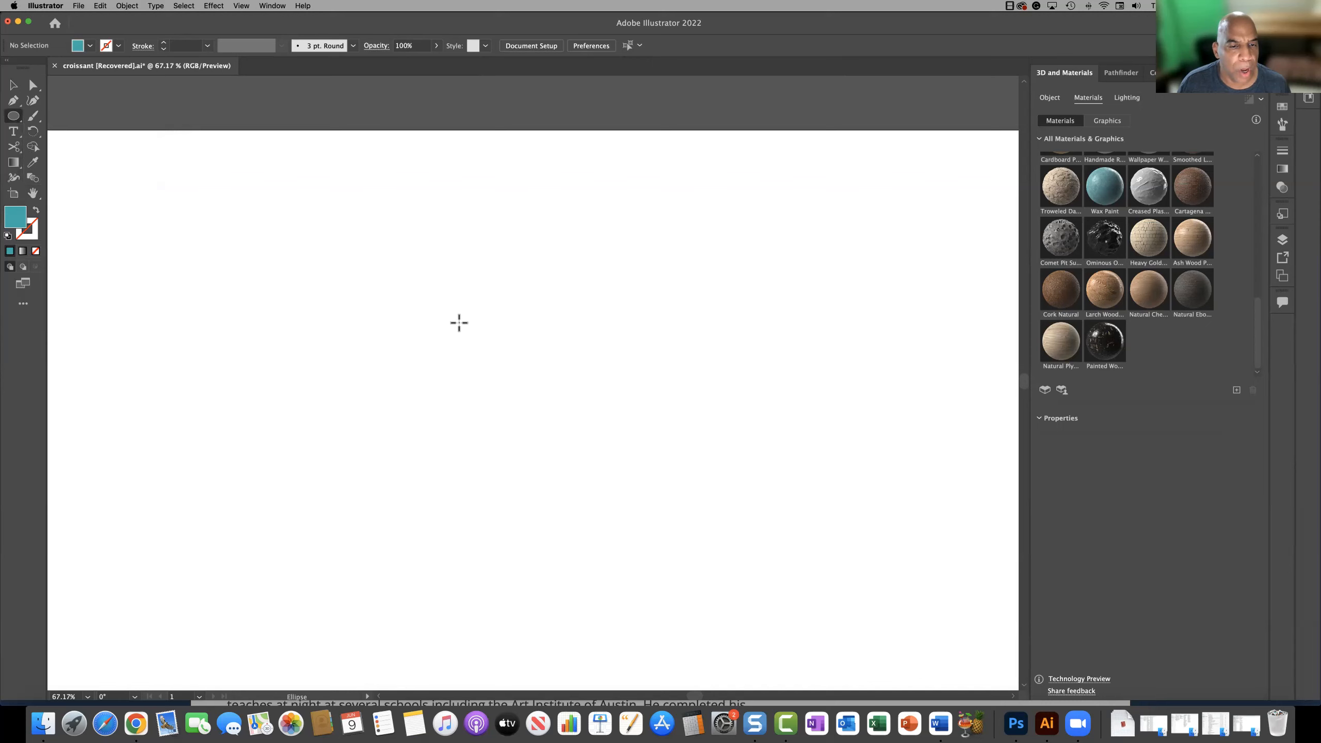
drag(448, 290, 614, 453)
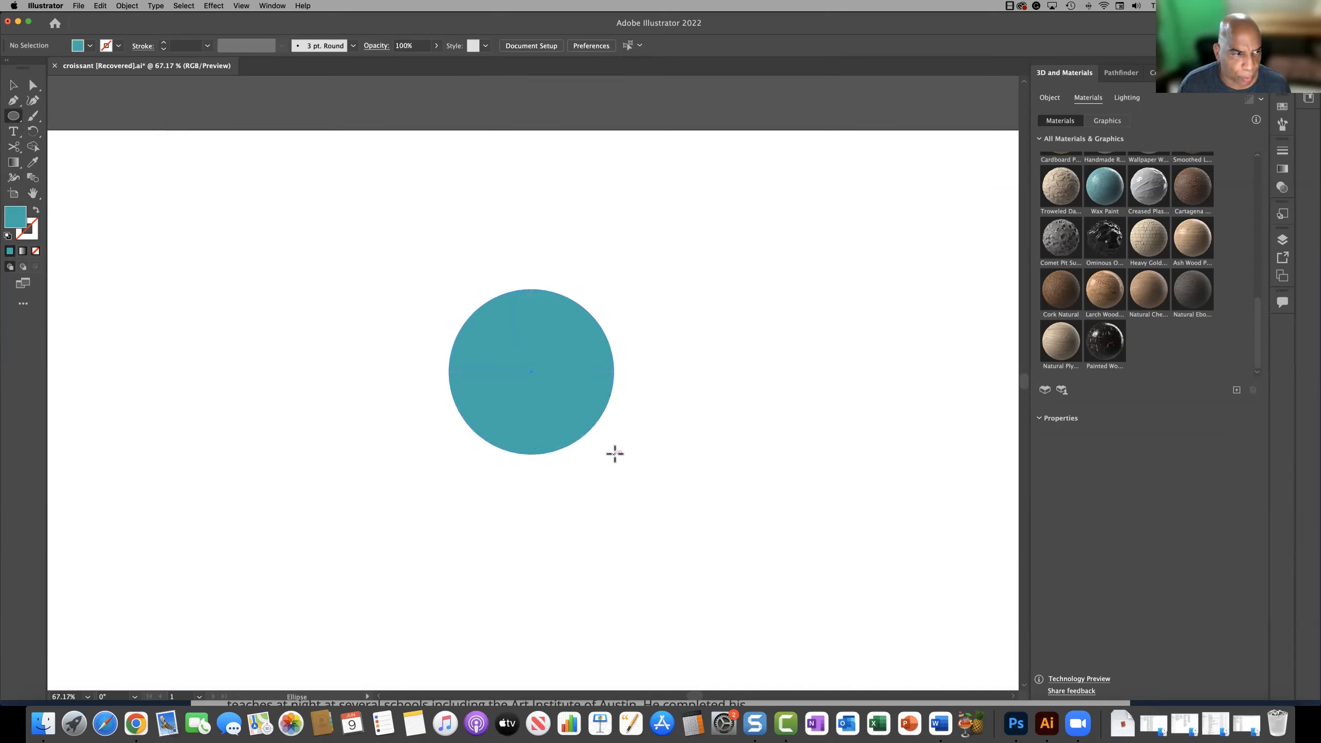
- Draw a small hexagon about 57 by 49 px above and left of the circle, and fill it with red
drag(12, 115, 66, 150)
mouse_move(358, 248)
mouse_down()
mouse_move(371, 266)
mouse_move(361, 264)
mouse_up()
double_click(15, 216)
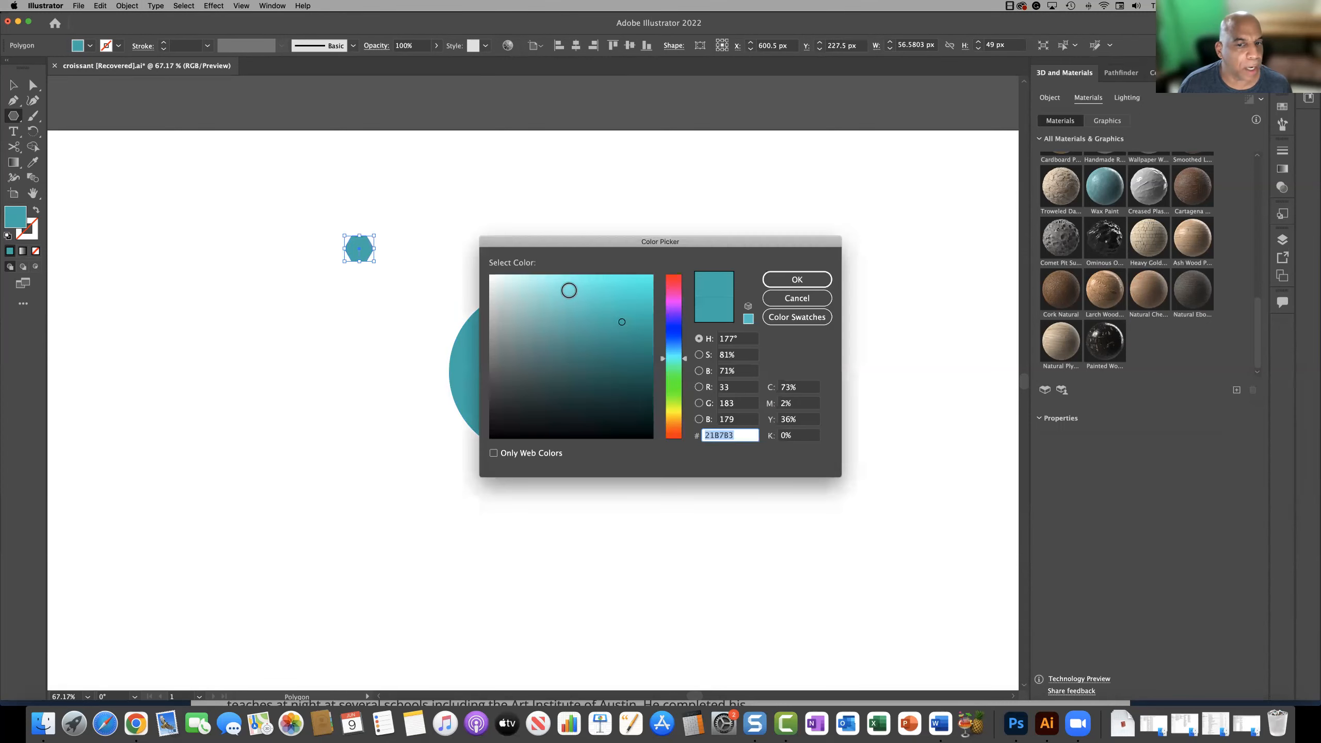
click(674, 281)
click(790, 281)
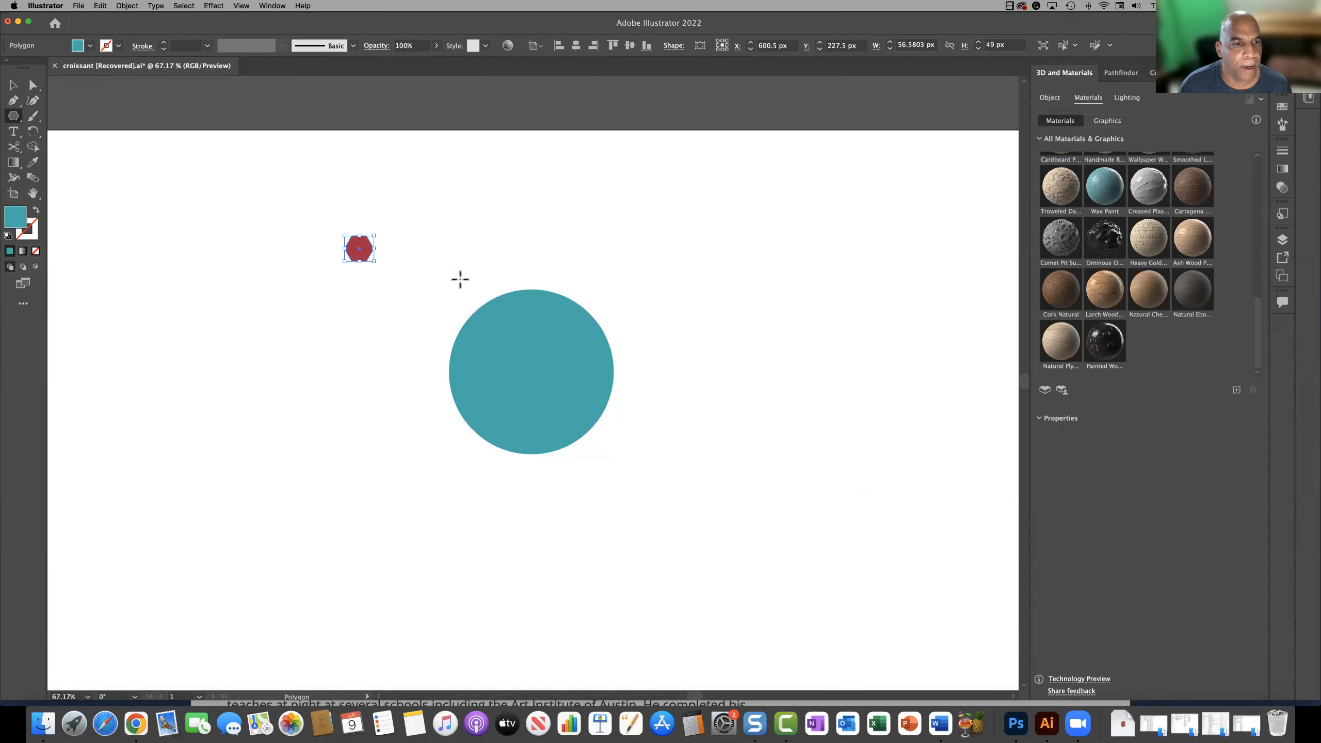
- Move the red hexagon so it is centered on the circle's topmost anchor point
click(13, 84)
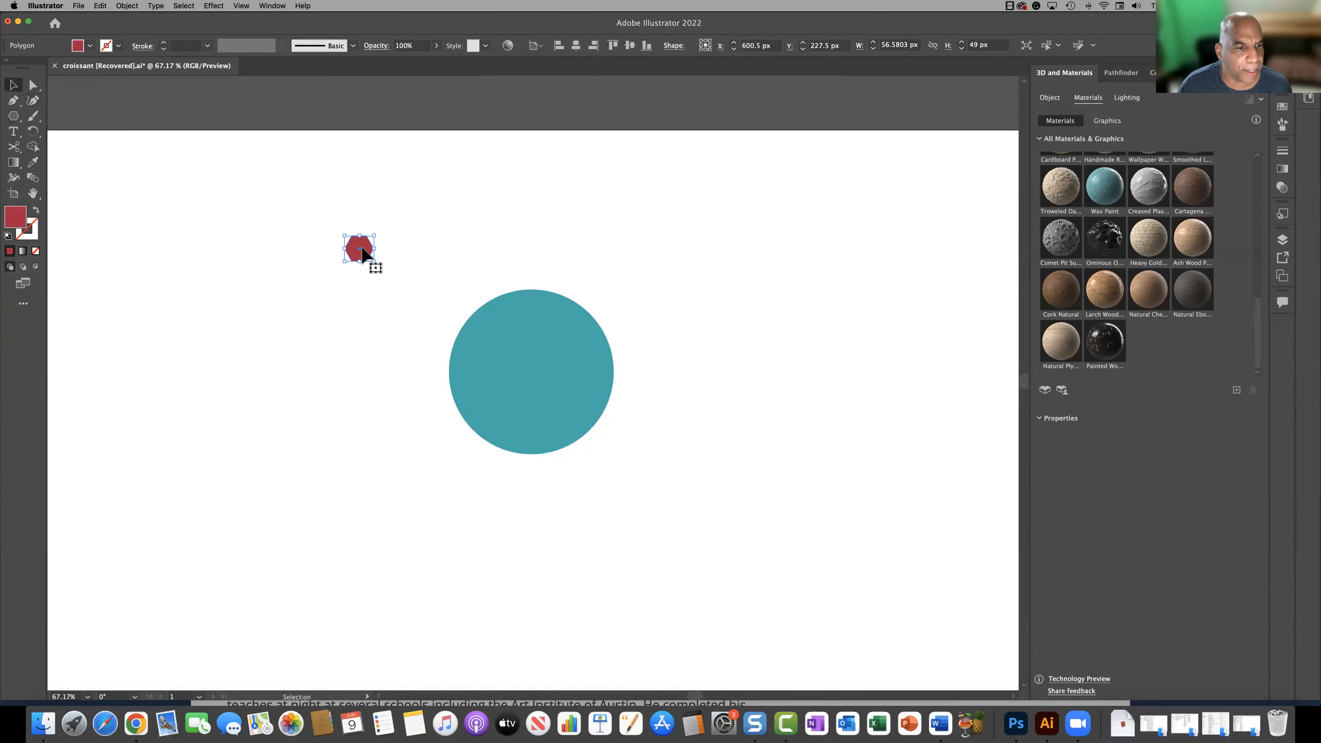
drag(360, 257, 531, 294)
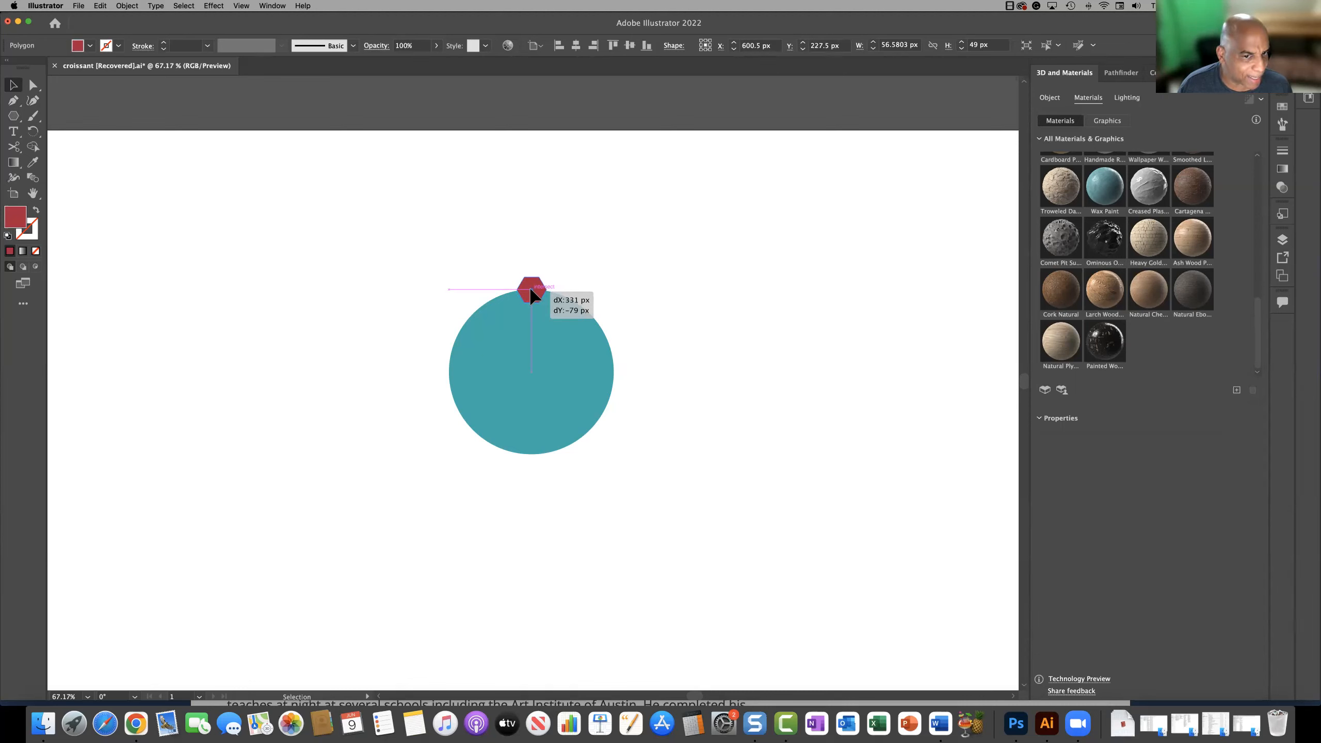
drag(530, 295, 530, 294)
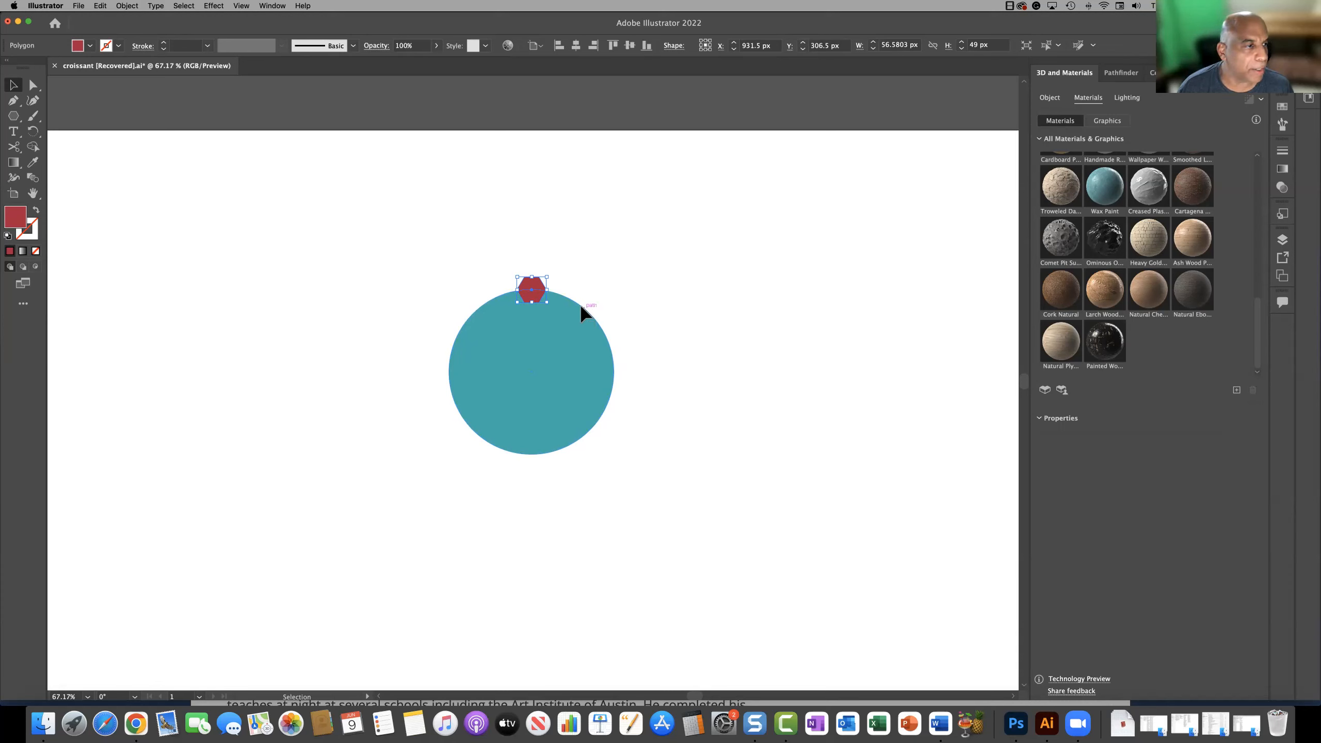
- Rotate a copy of the red hexagon 45° clockwise around the circle's center, keeping the original at the top
click(35, 132)
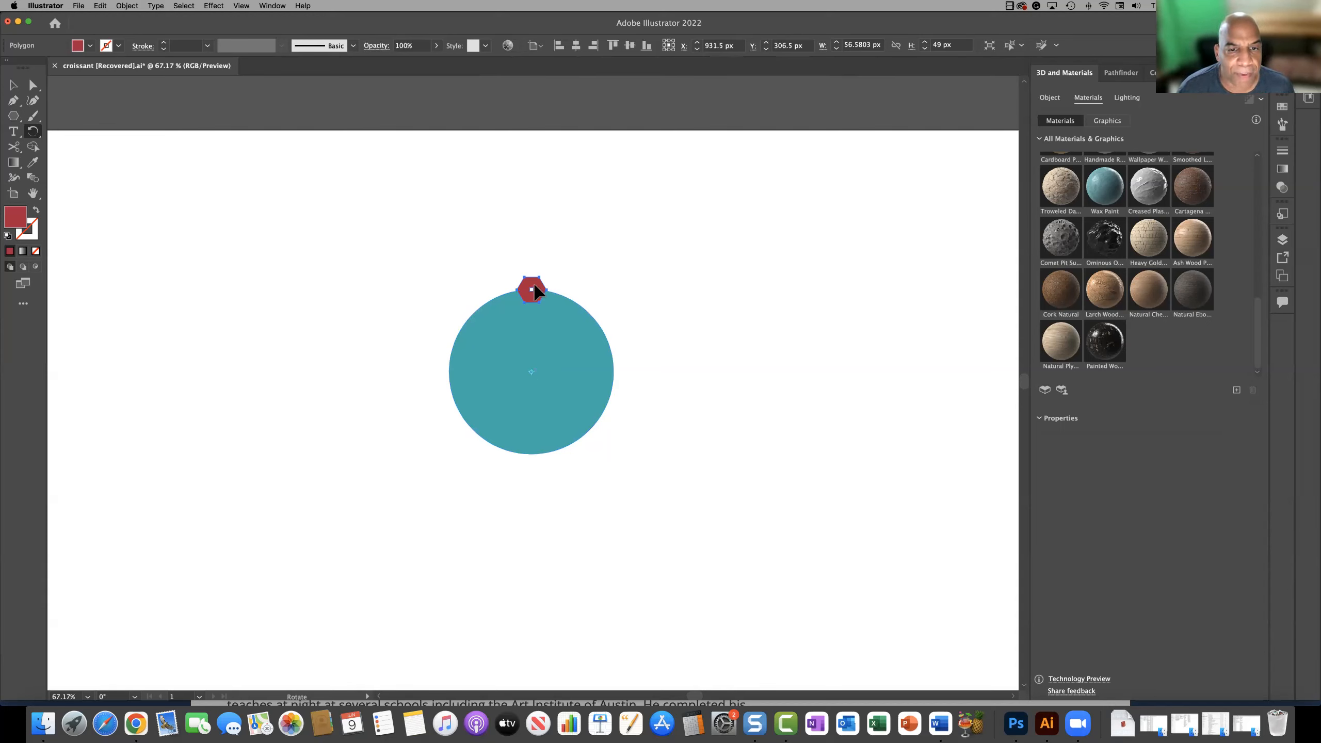
drag(536, 288, 563, 306)
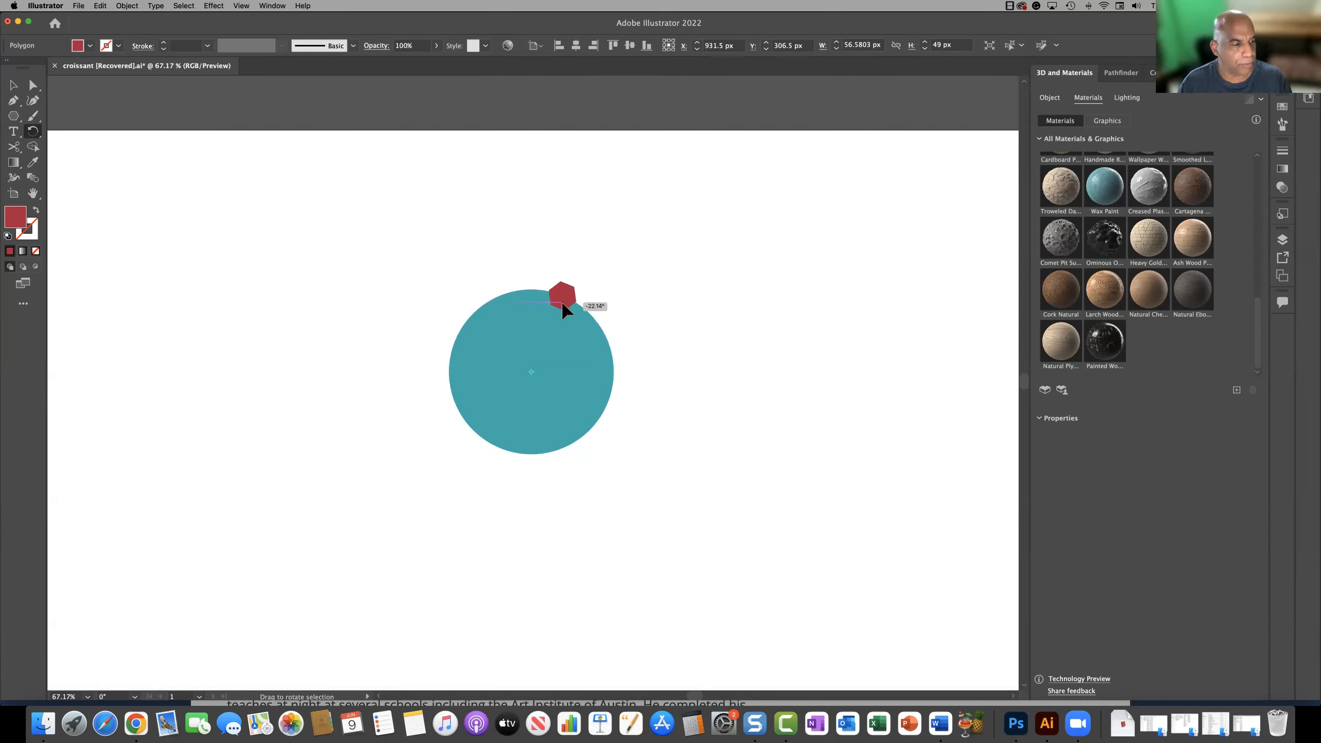
drag(563, 306, 565, 307)
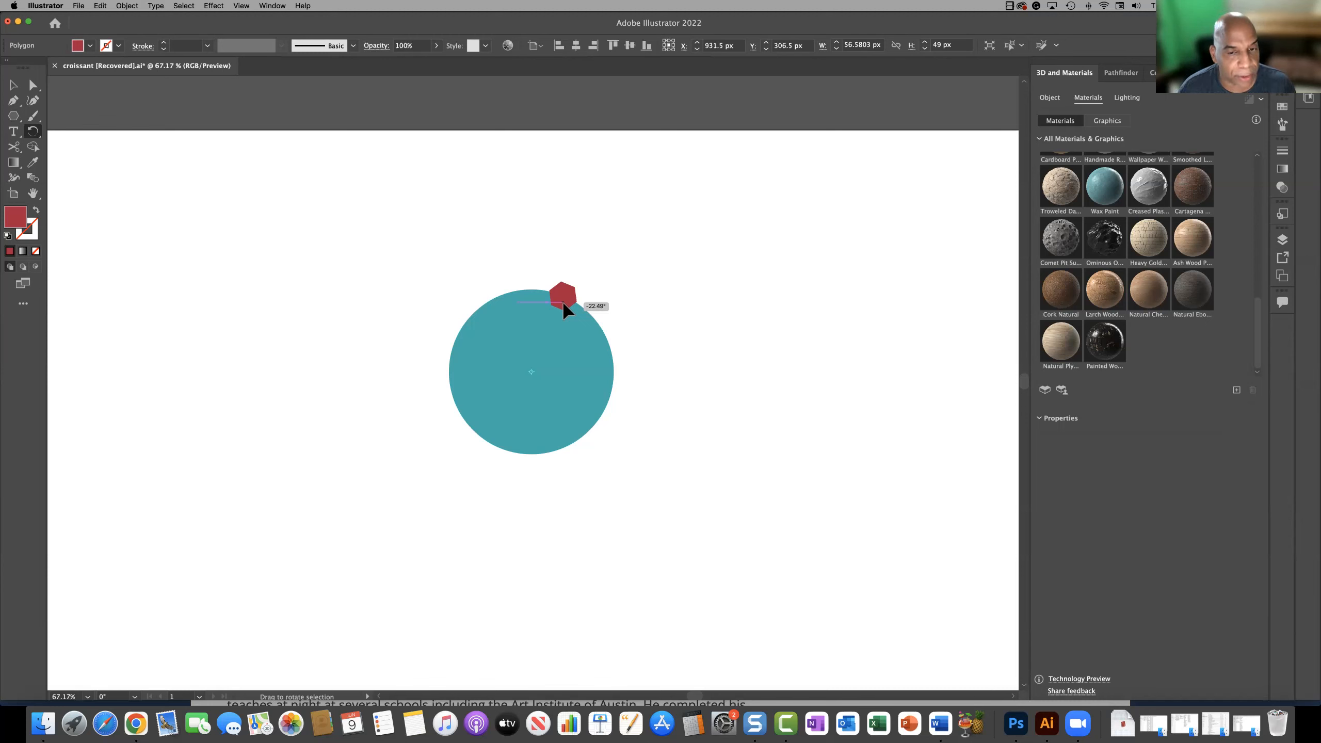
drag(564, 303, 593, 325)
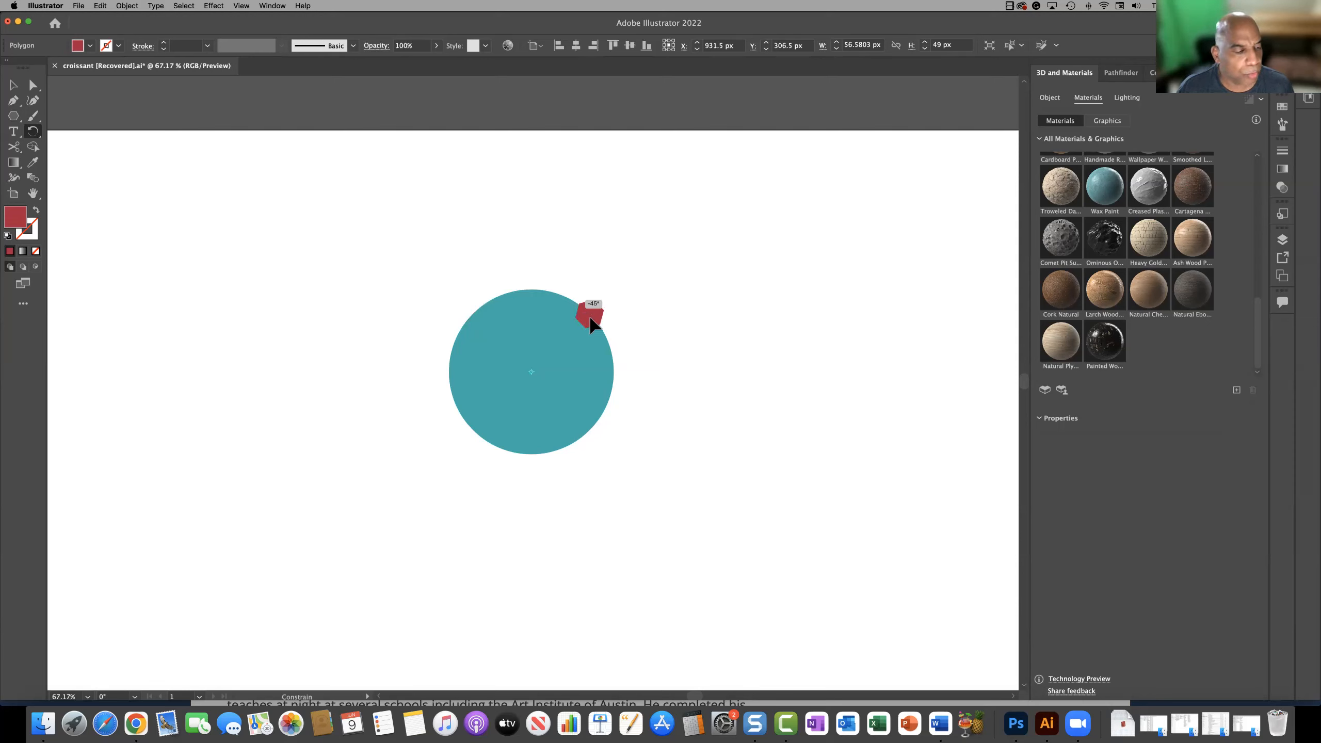
drag(593, 325, 586, 321)
mouse_move(587, 318)
mouse_down()
mouse_move(566, 298)
mouse_move(586, 314)
mouse_up()
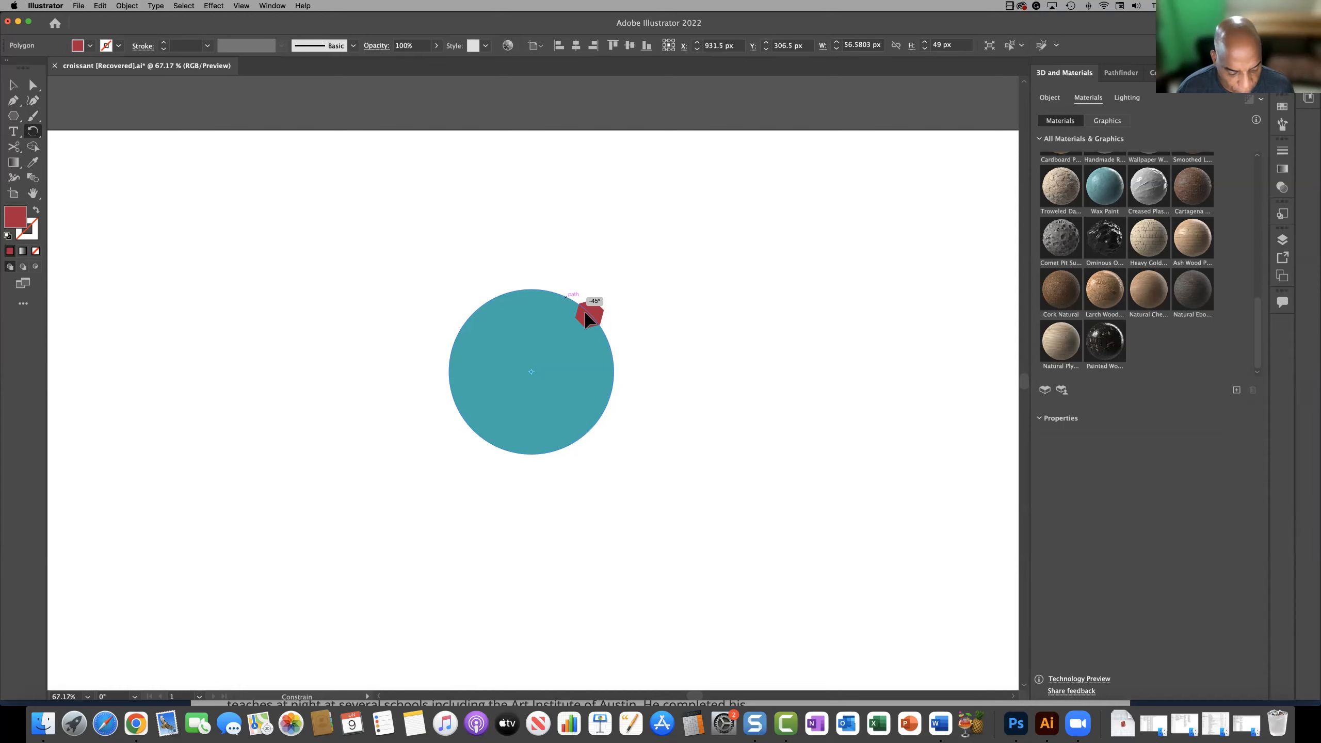
mouse_move(586, 314)
mouse_down()
mouse_move(569, 305)
mouse_move(591, 319)
mouse_up()
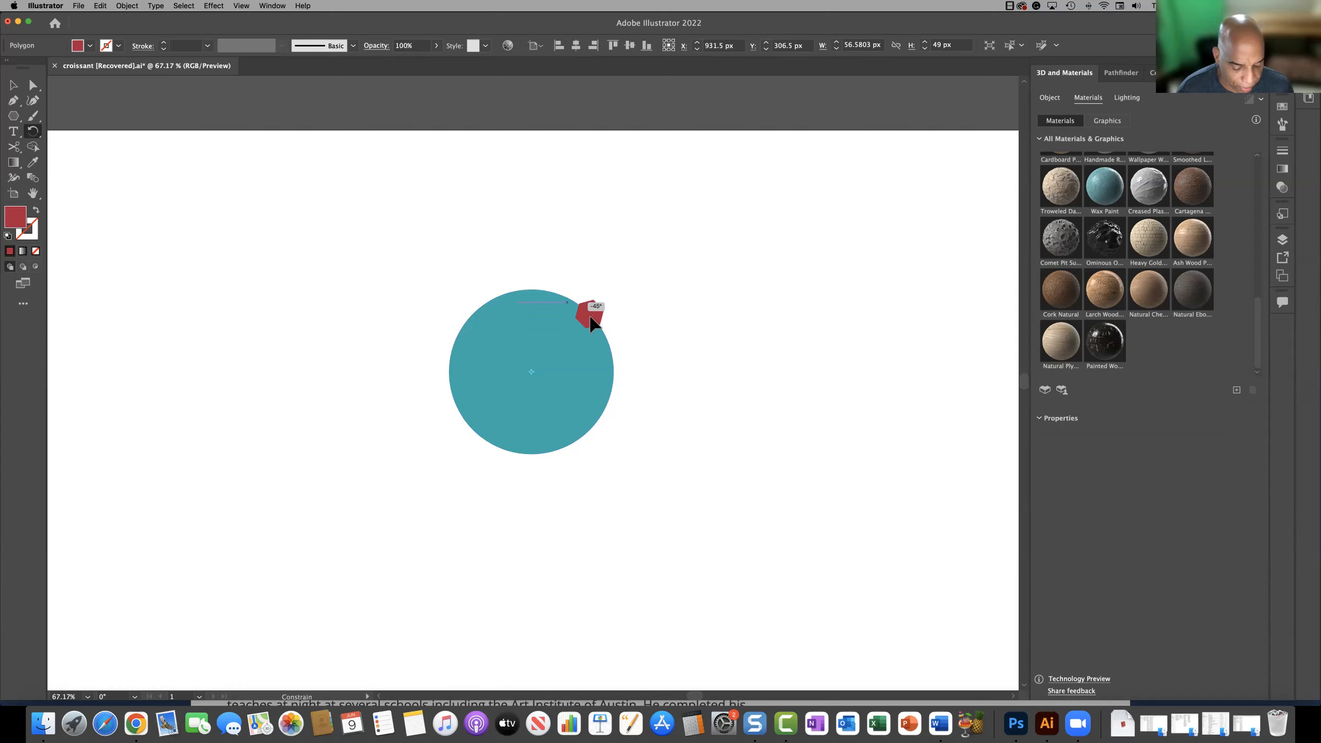
drag(591, 321, 595, 323)
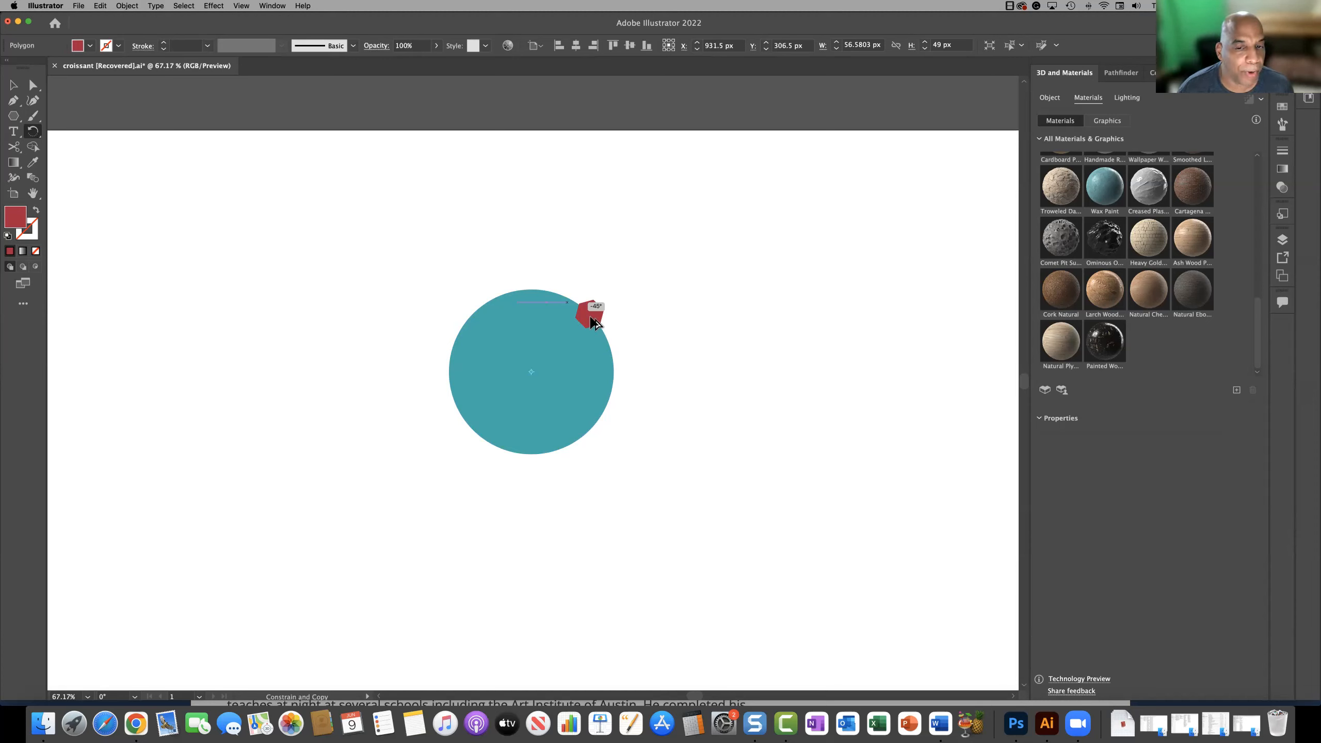
drag(592, 318, 589, 318)
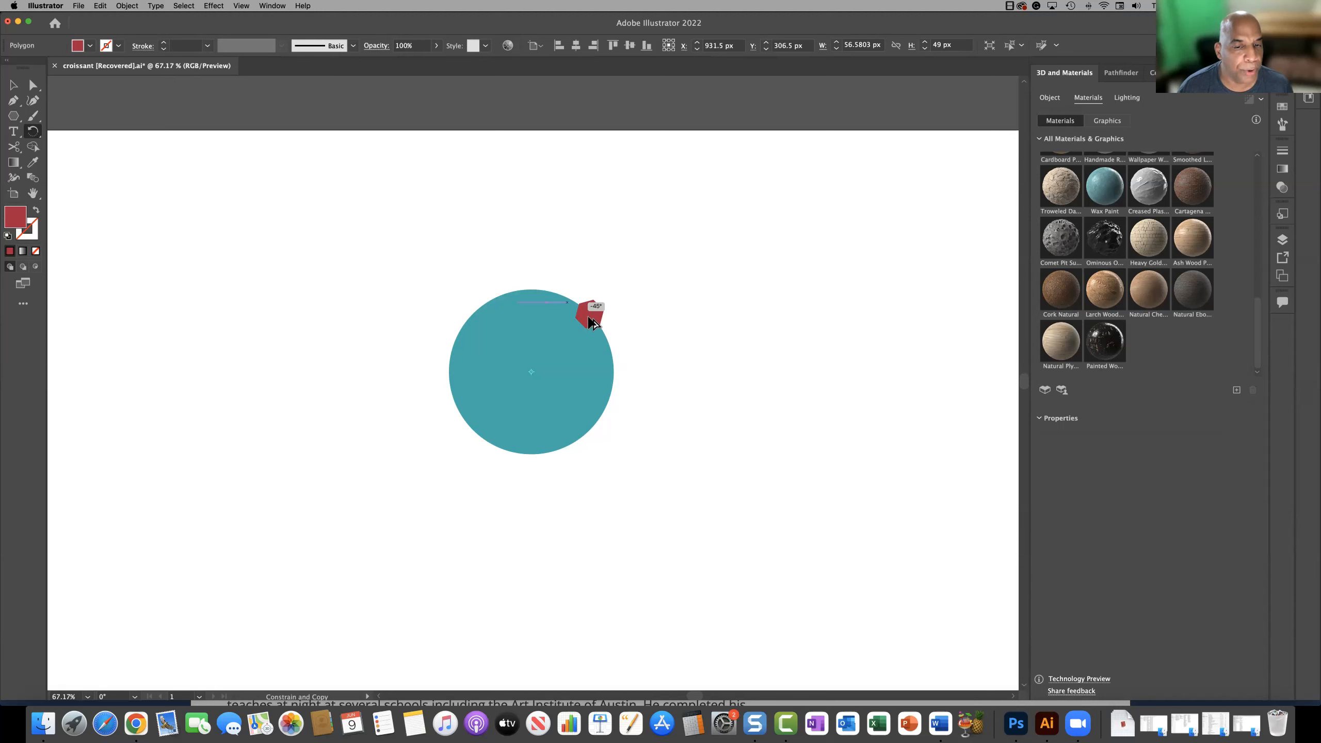
drag(592, 322, 590, 319)
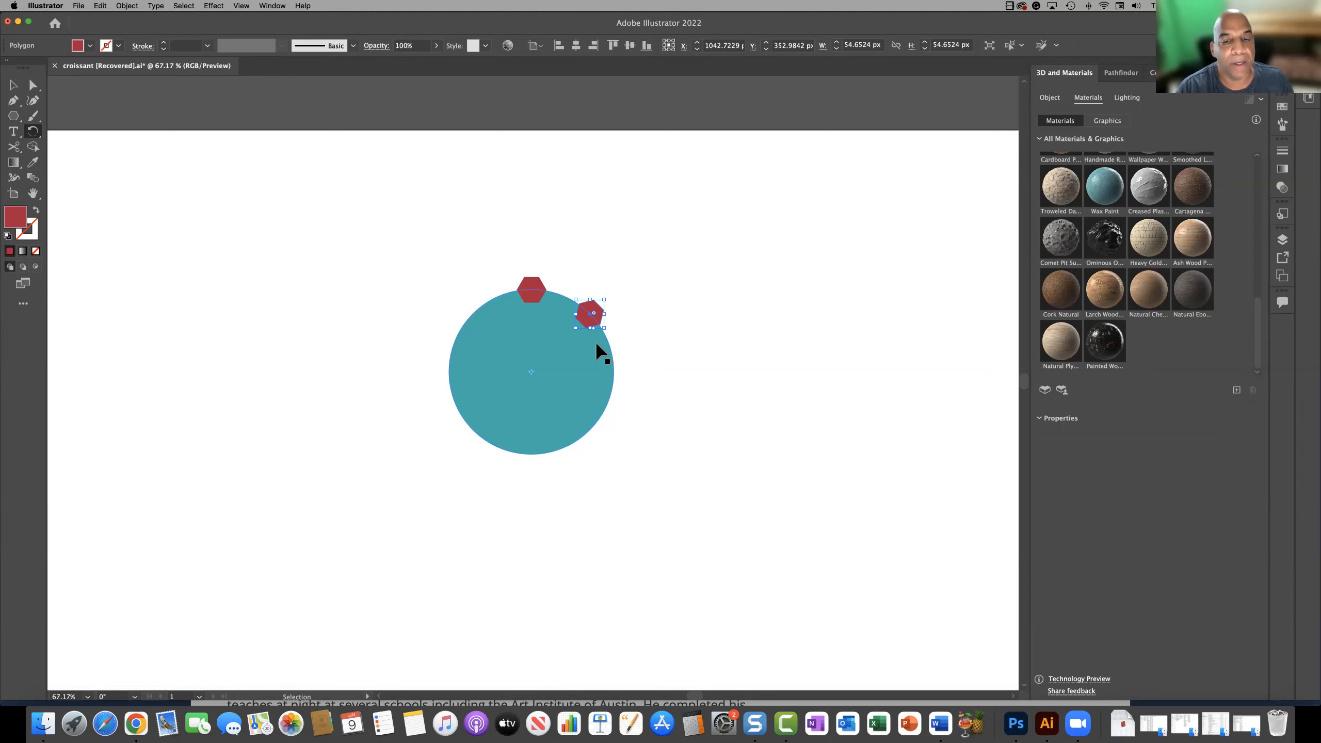
- Repeat the rotated copy six more times so eight hexagons are evenly spaced around the circle's edge
key(super+d)
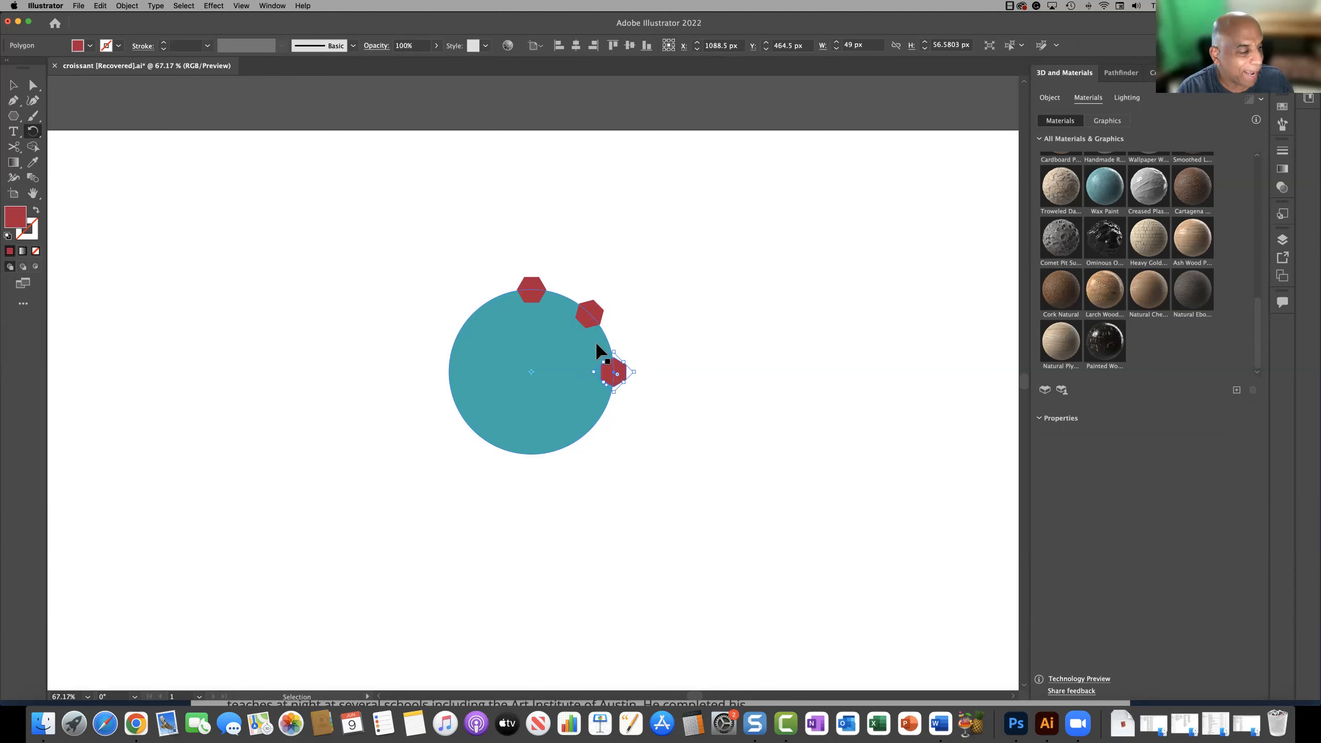
key(super+d)
key(super+d)
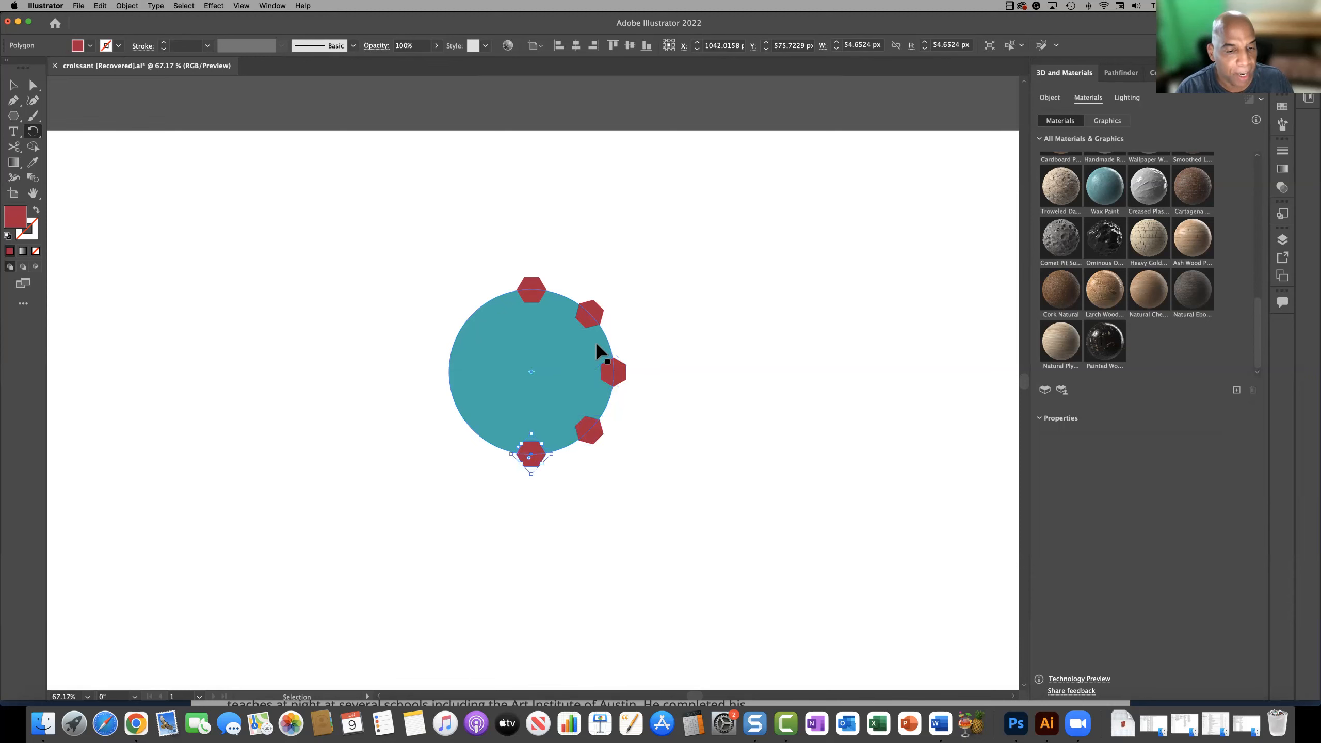
key(super+d)
key(super+d)
key(super+d)
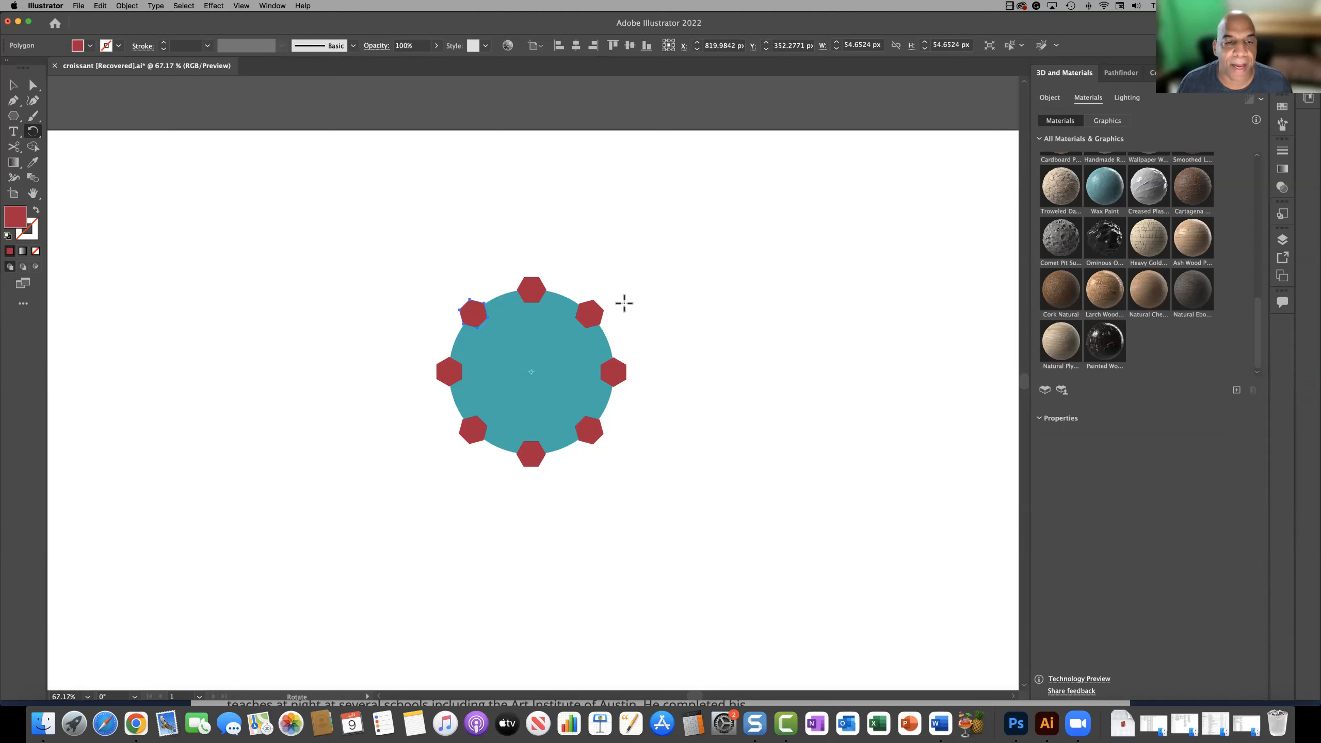
- Select the circle with all the hexagons and unite them into a single gear shape with Pathfinder
click(15, 85)
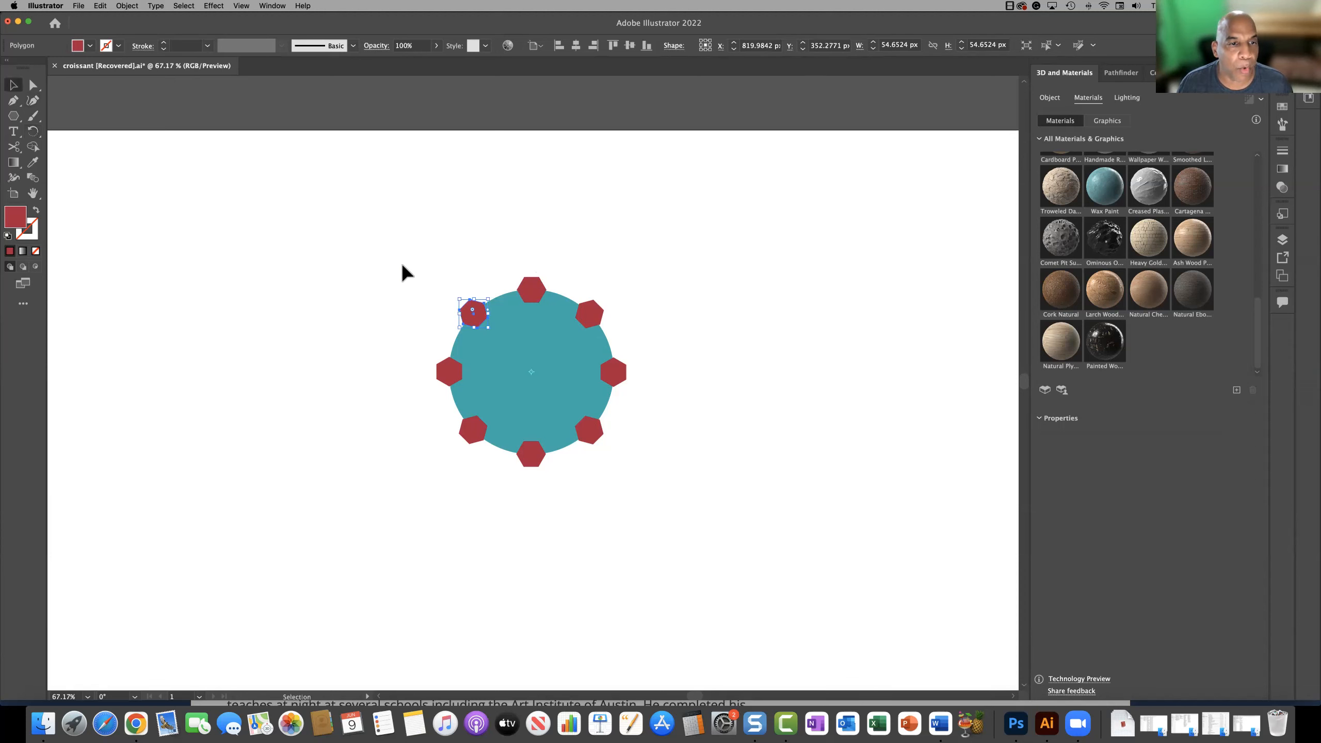
drag(396, 240, 675, 491)
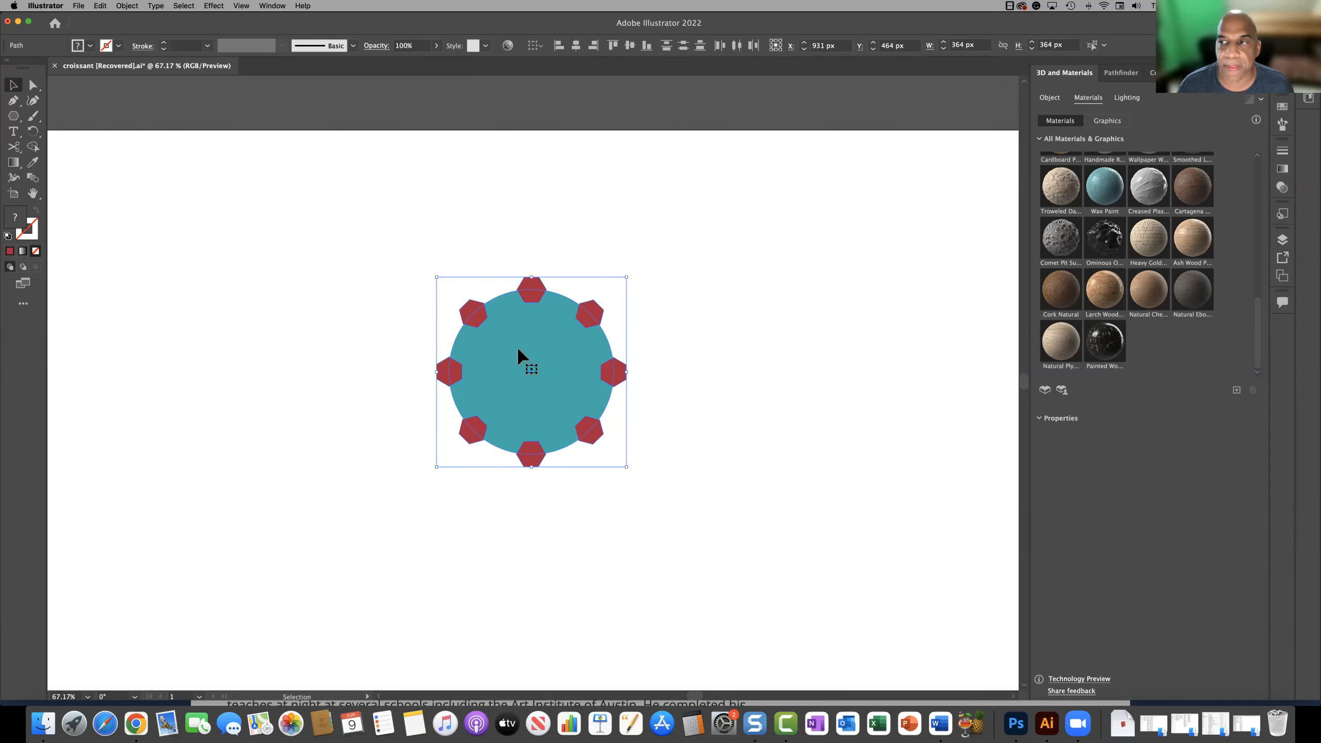
click(1122, 73)
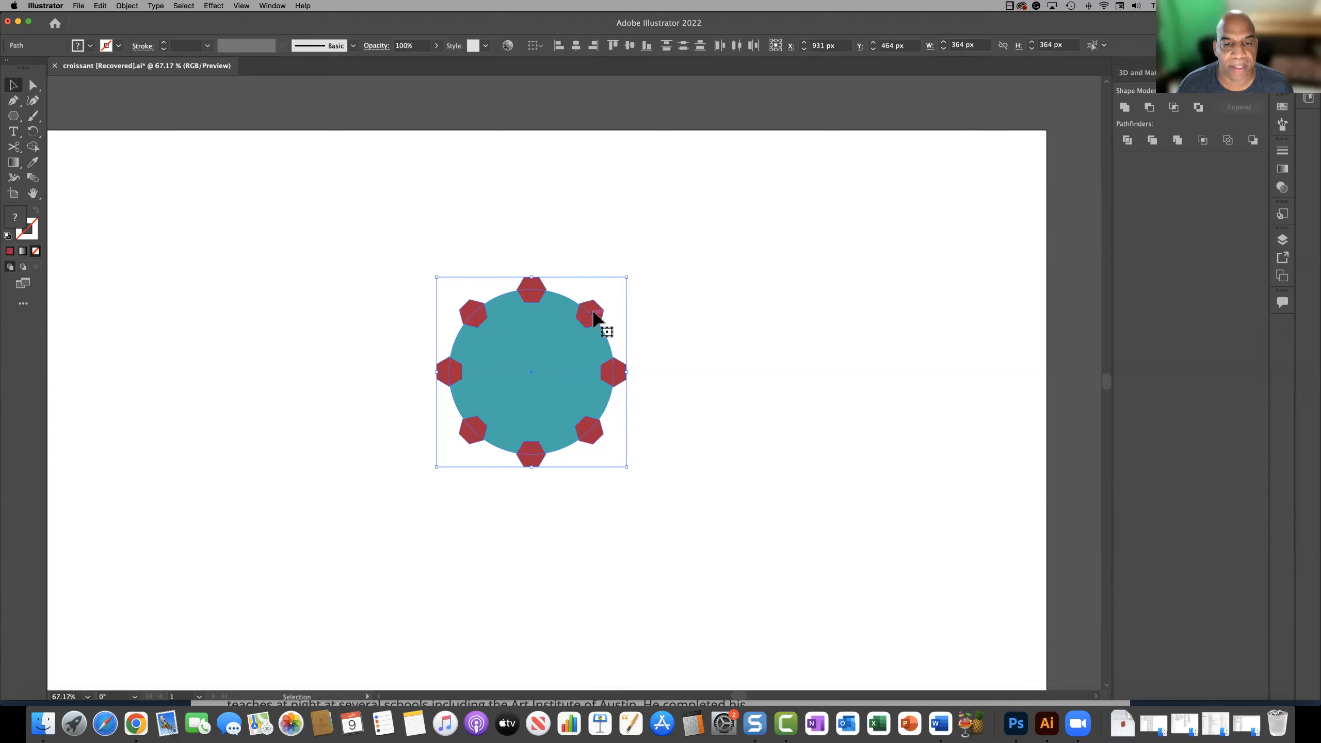
click(1124, 109)
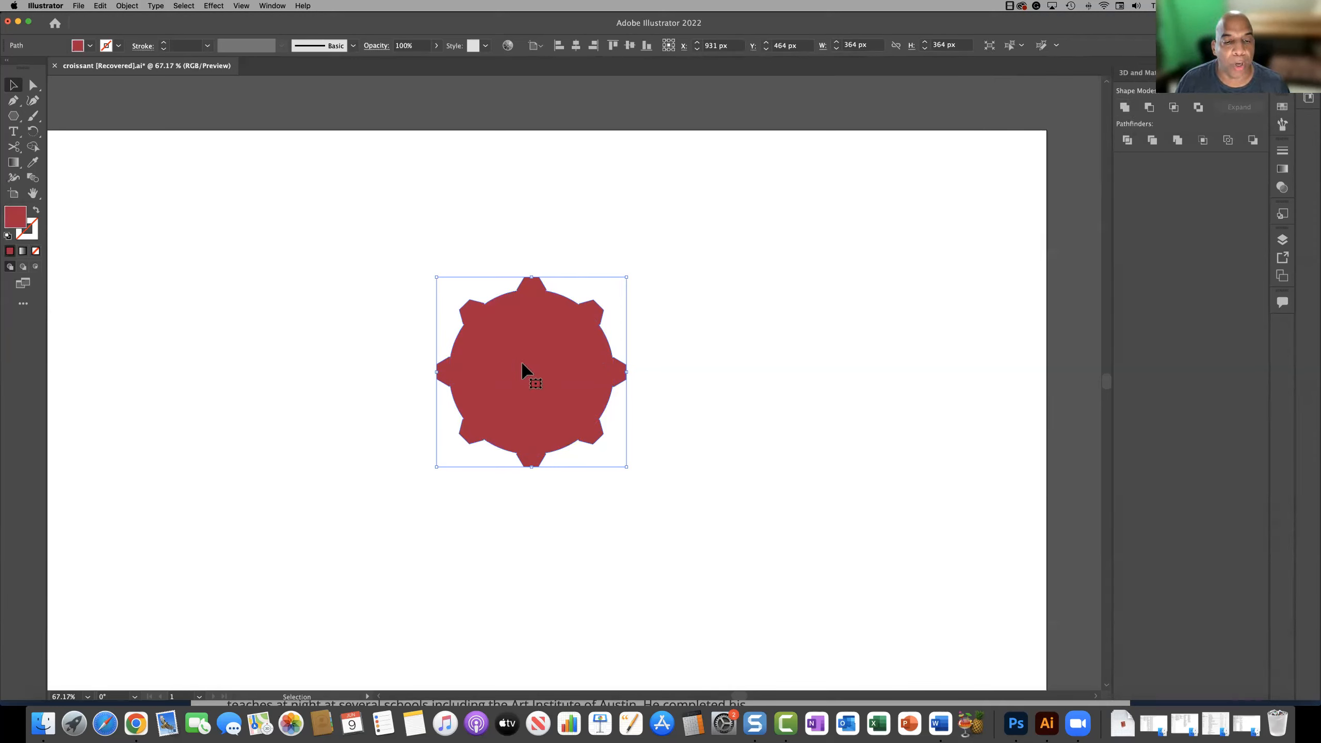
- Draw a circle about 184 px across above and left of the gear and fill it with green 13E837
drag(13, 116, 62, 136)
drag(188, 167, 277, 264)
double_click(15, 217)
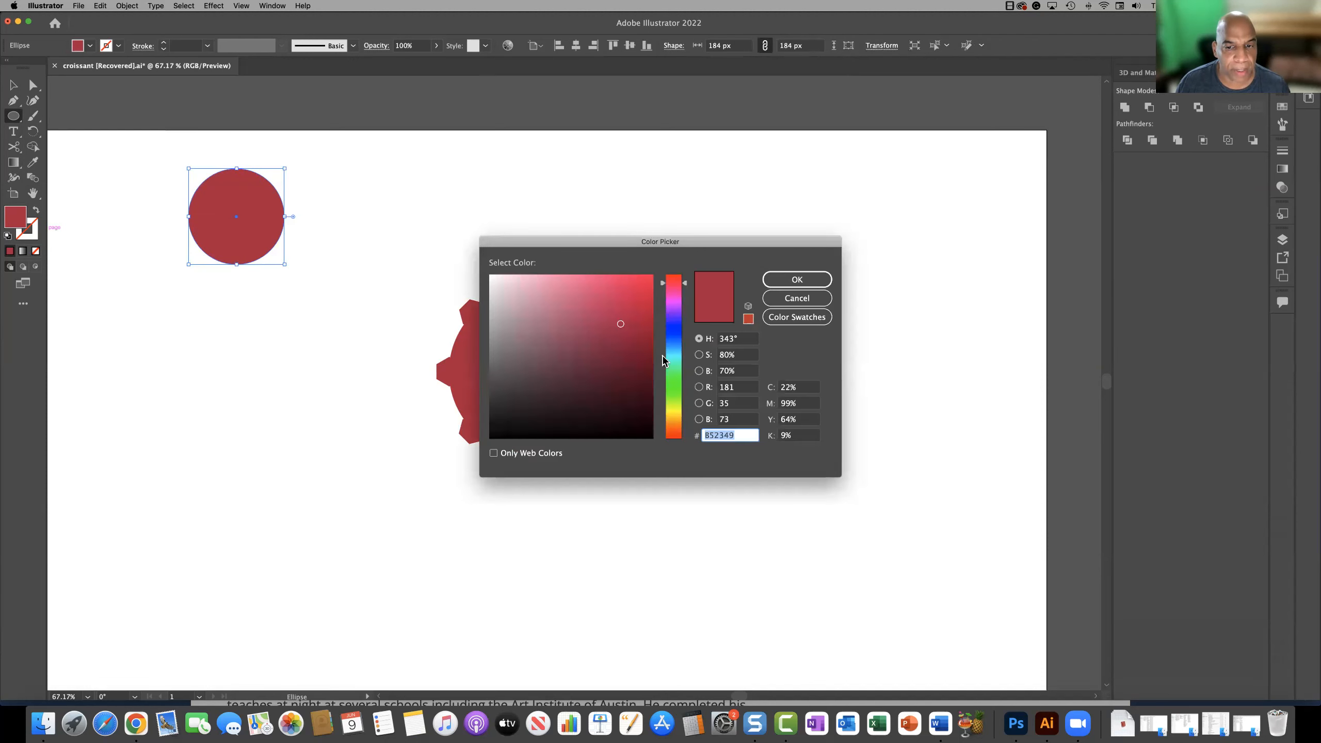
text(13E837)
click(797, 279)
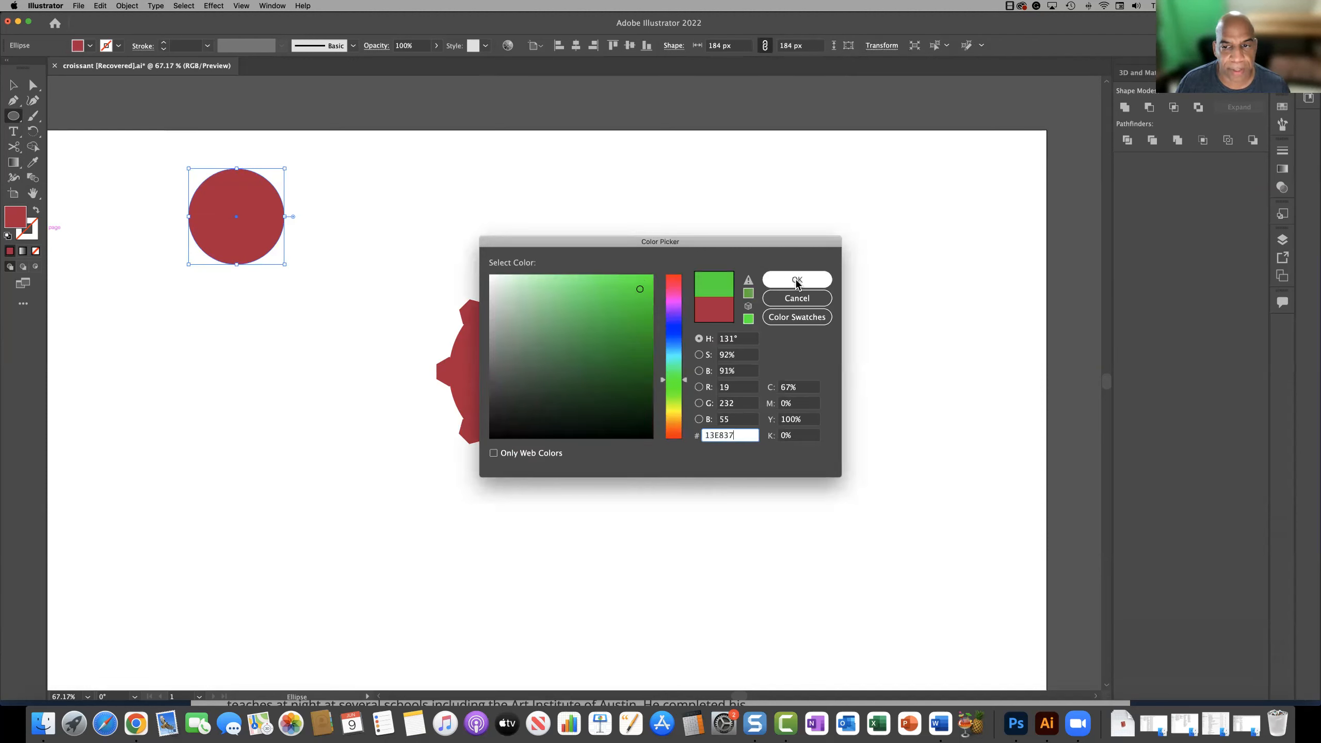
- Move the green circle so it is centered on the red gear
click(13, 85)
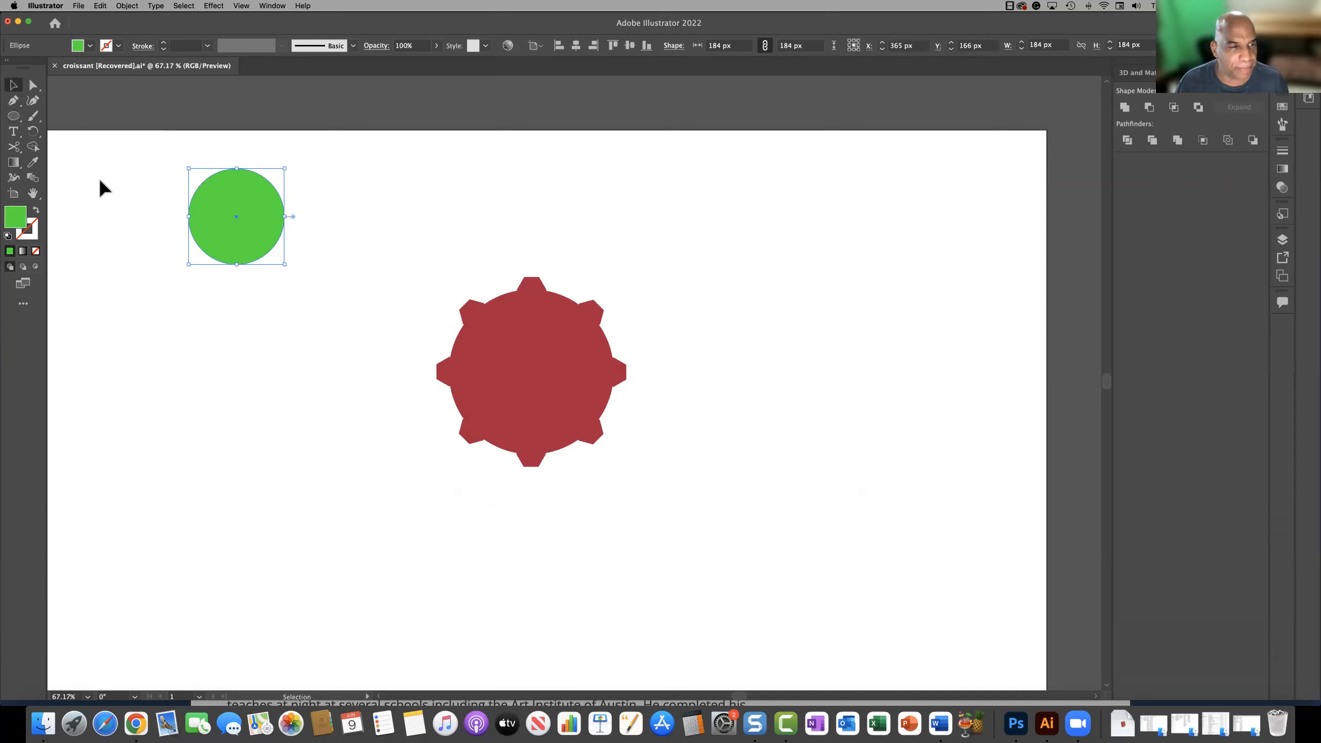
drag(209, 218, 505, 379)
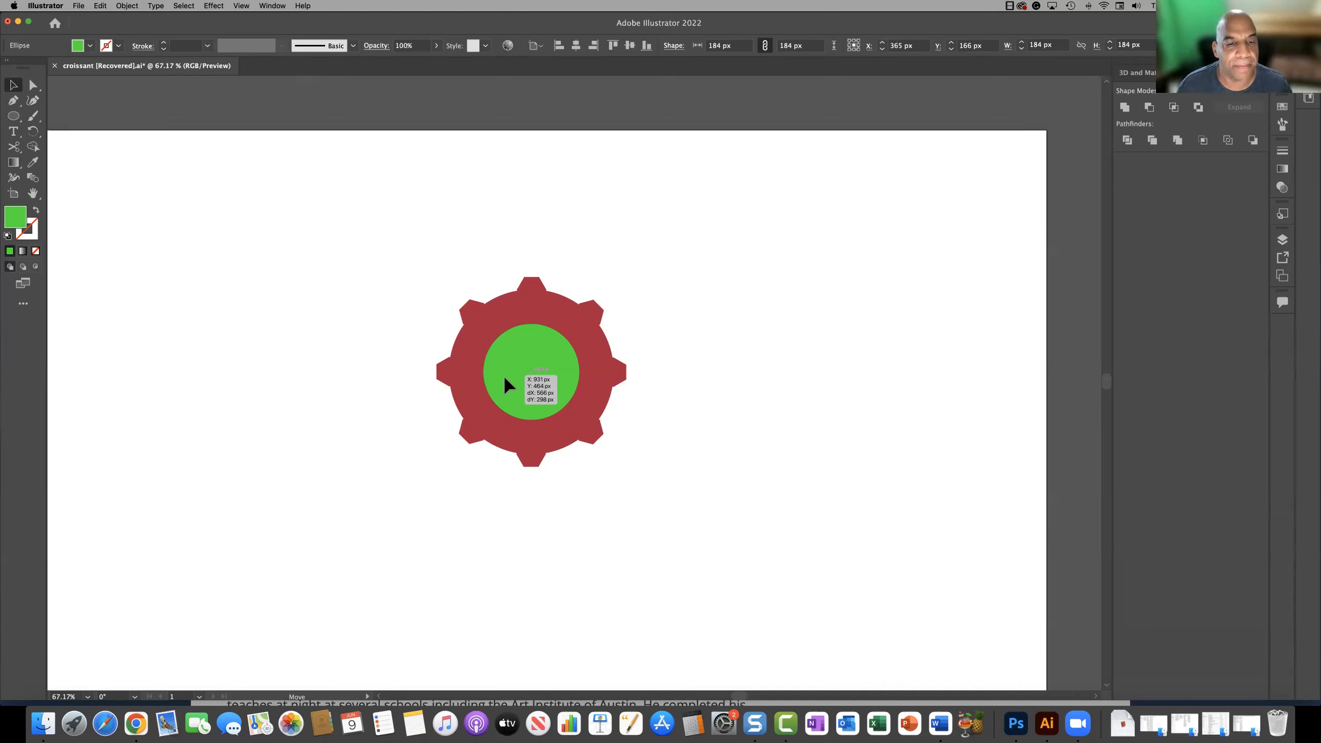
drag(505, 379, 506, 379)
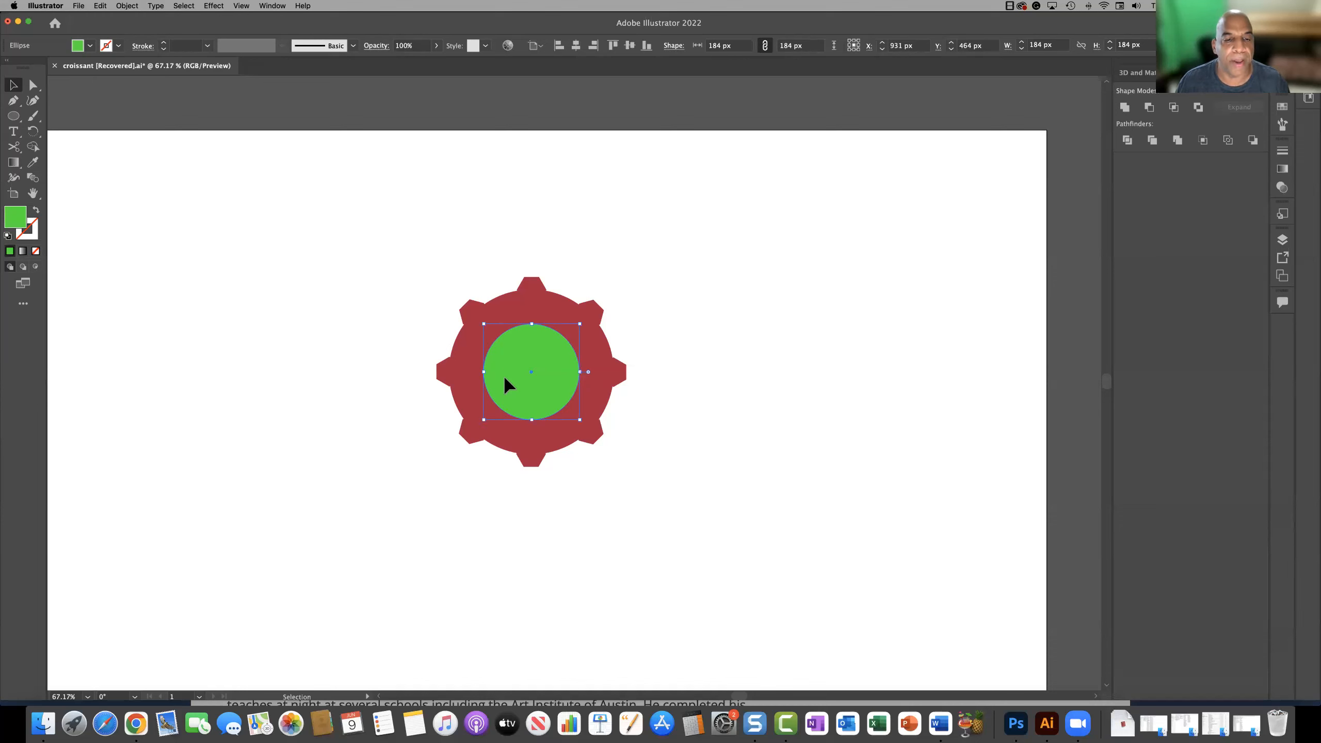
- Select the gear and the green circle, and subtract the circle with Minus Front to cut a center hole
drag(436, 244, 682, 499)
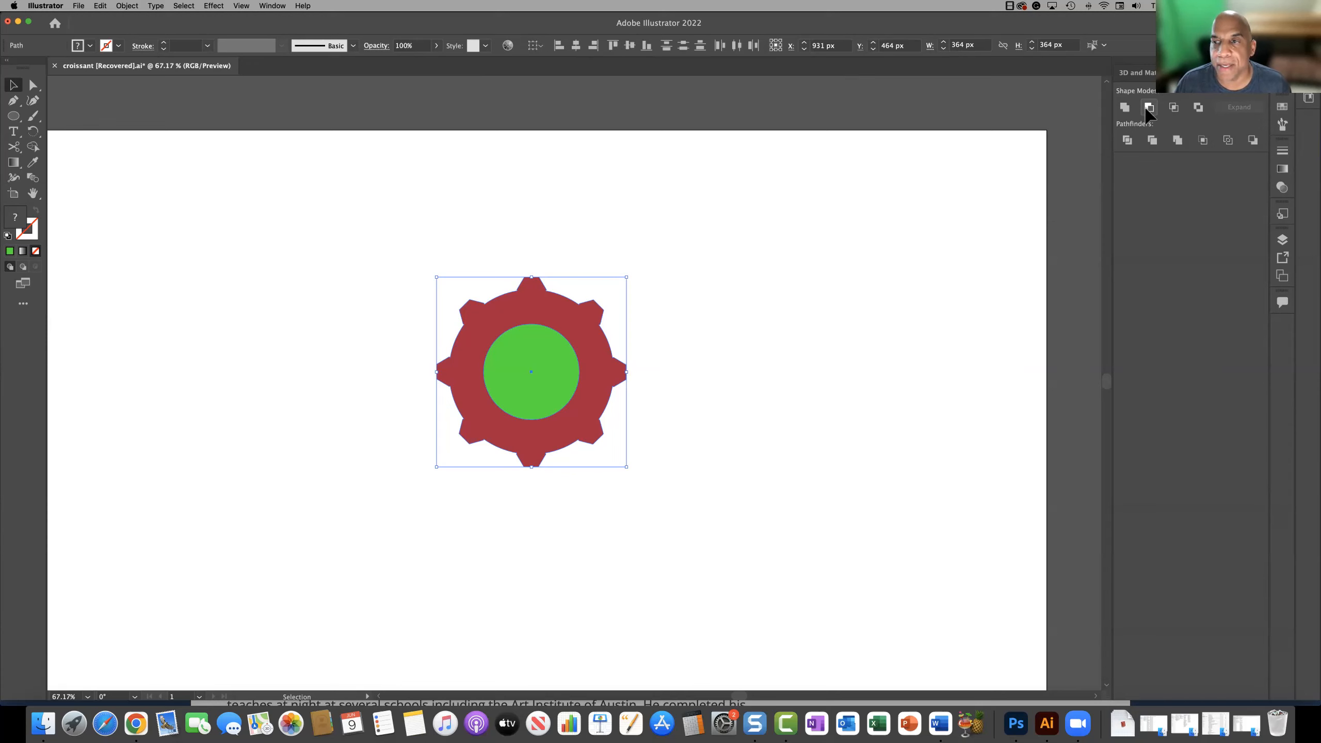
scroll(583, 320, down, 1)
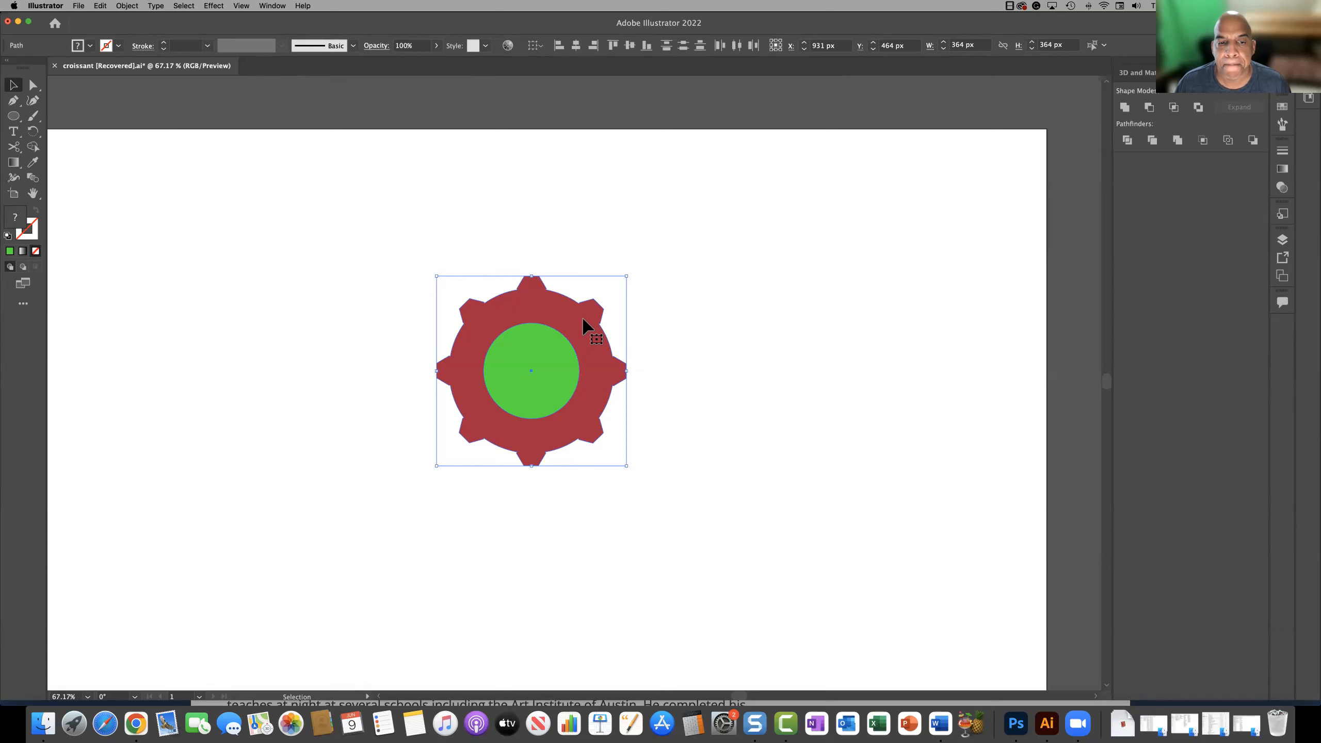
click(1148, 108)
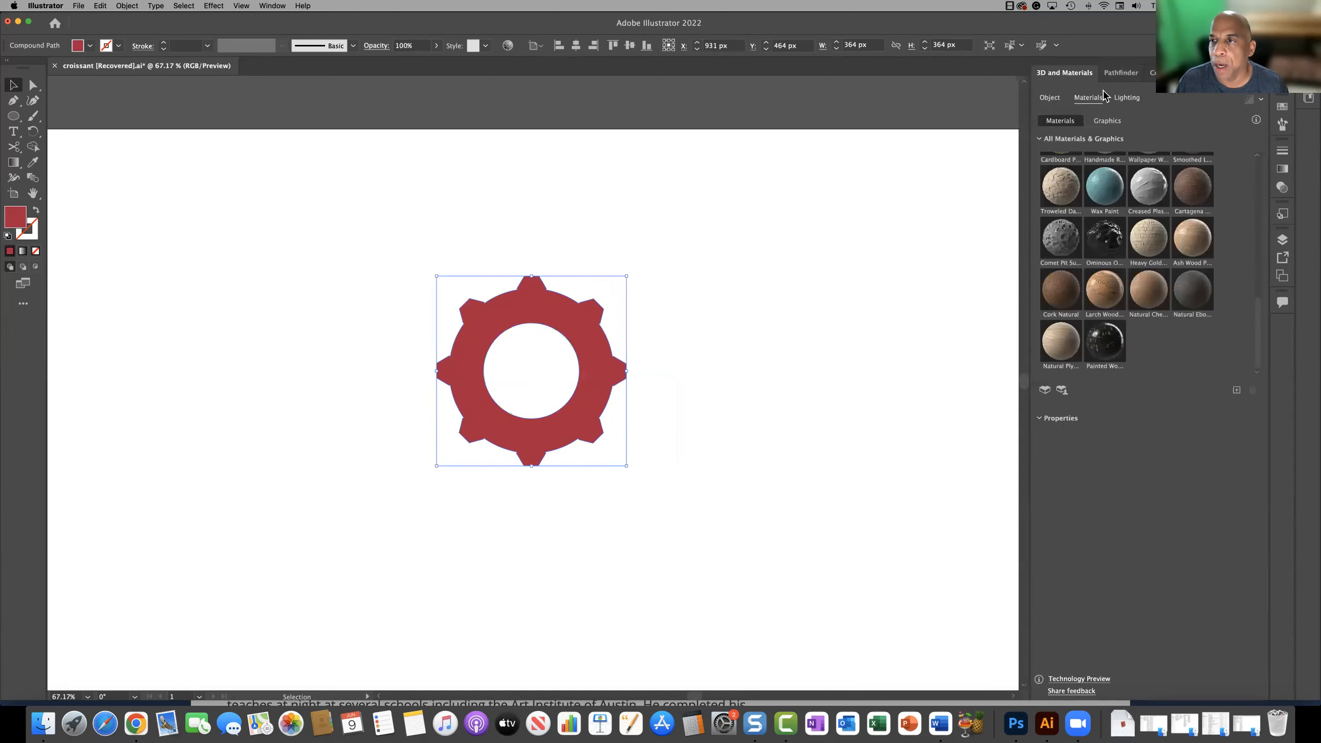
- Turn the gear into a 3D object with Extrude at a depth of 50 px
click(1048, 99)
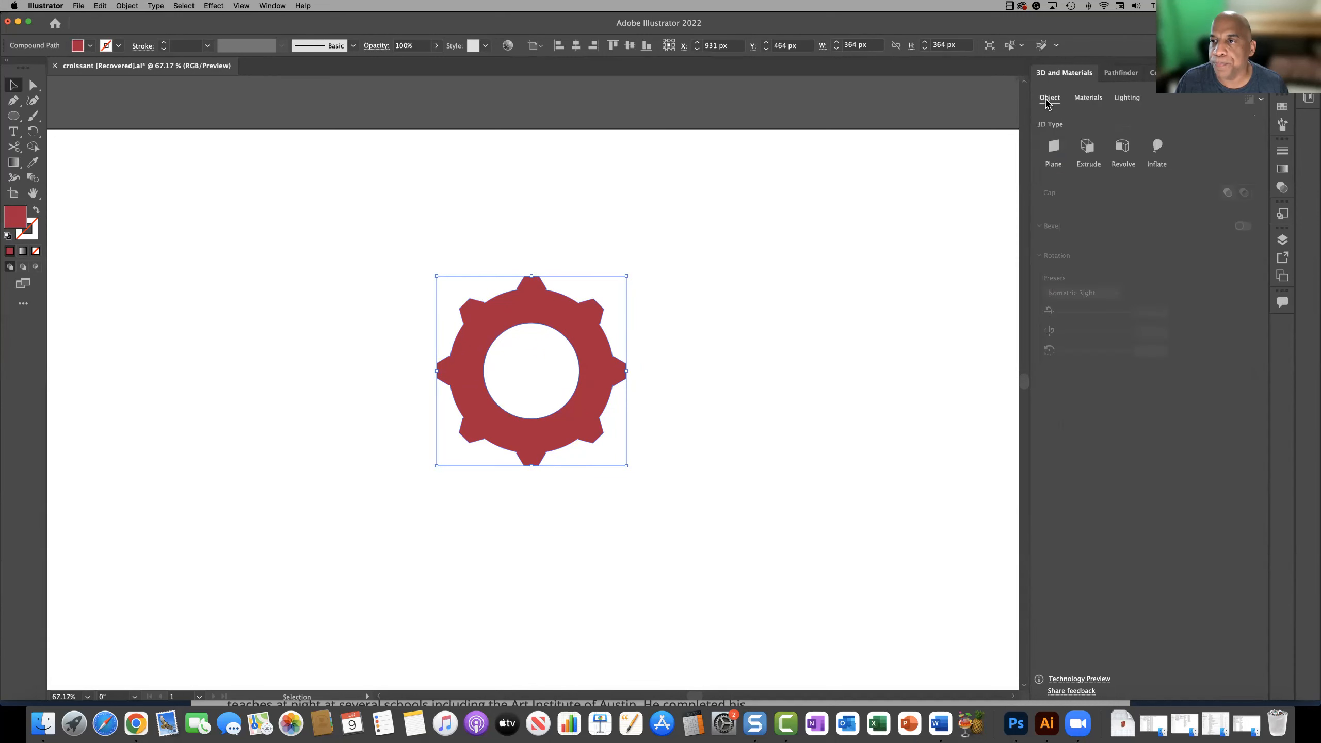
click(1086, 148)
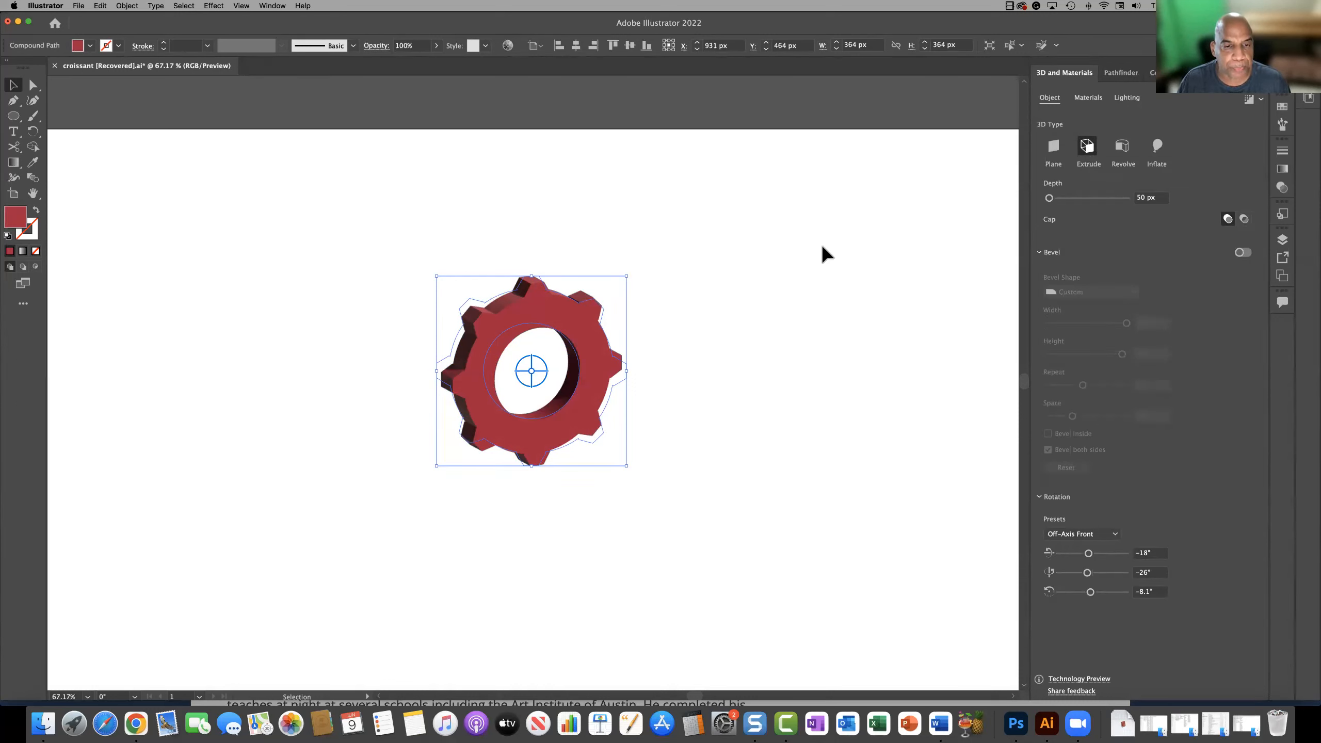
- Move the extruded gear to the upper-left area of the artboard and place a copy of it below and to its right
drag(589, 347, 434, 311)
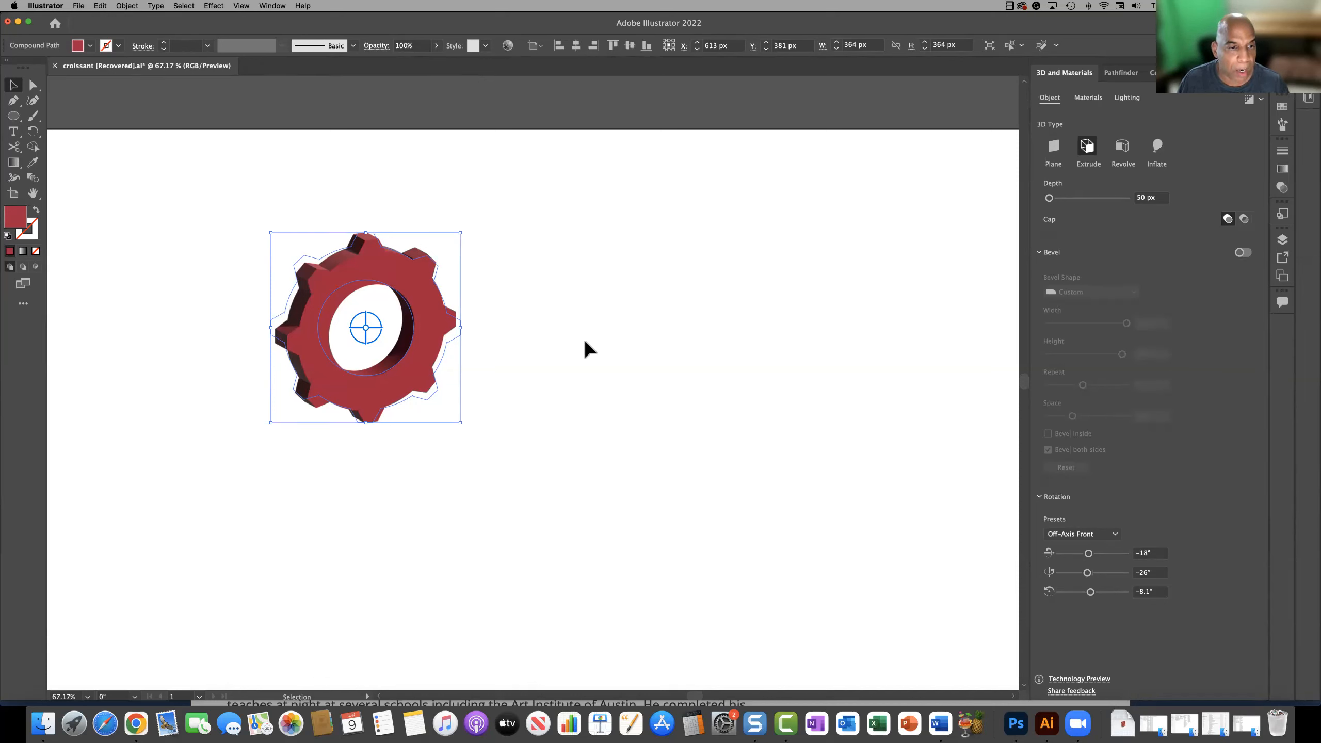
click(567, 335)
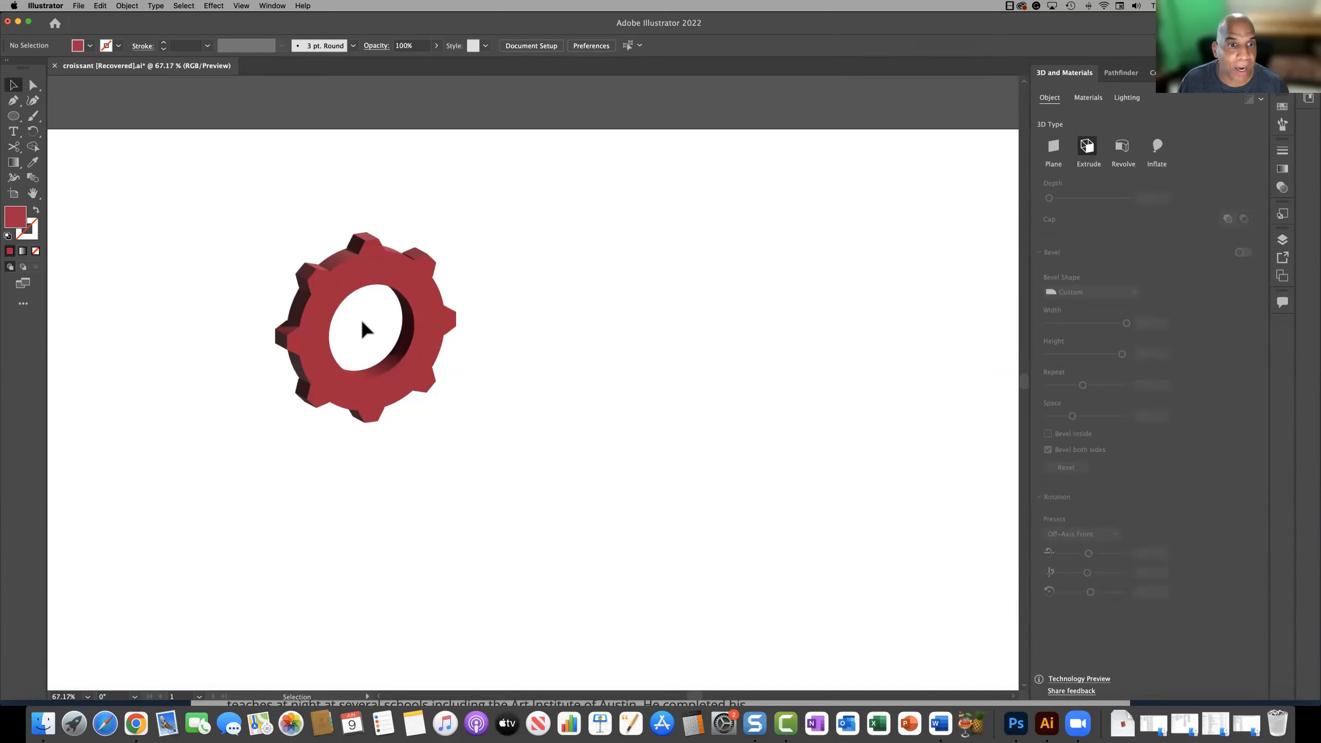
drag(428, 323, 734, 504)
- Draw a red circle about 168 px across between the two gears and extrude it into a 50 px deep disc
click(13, 116)
drag(529, 161, 572, 330)
click(13, 84)
click(1096, 150)
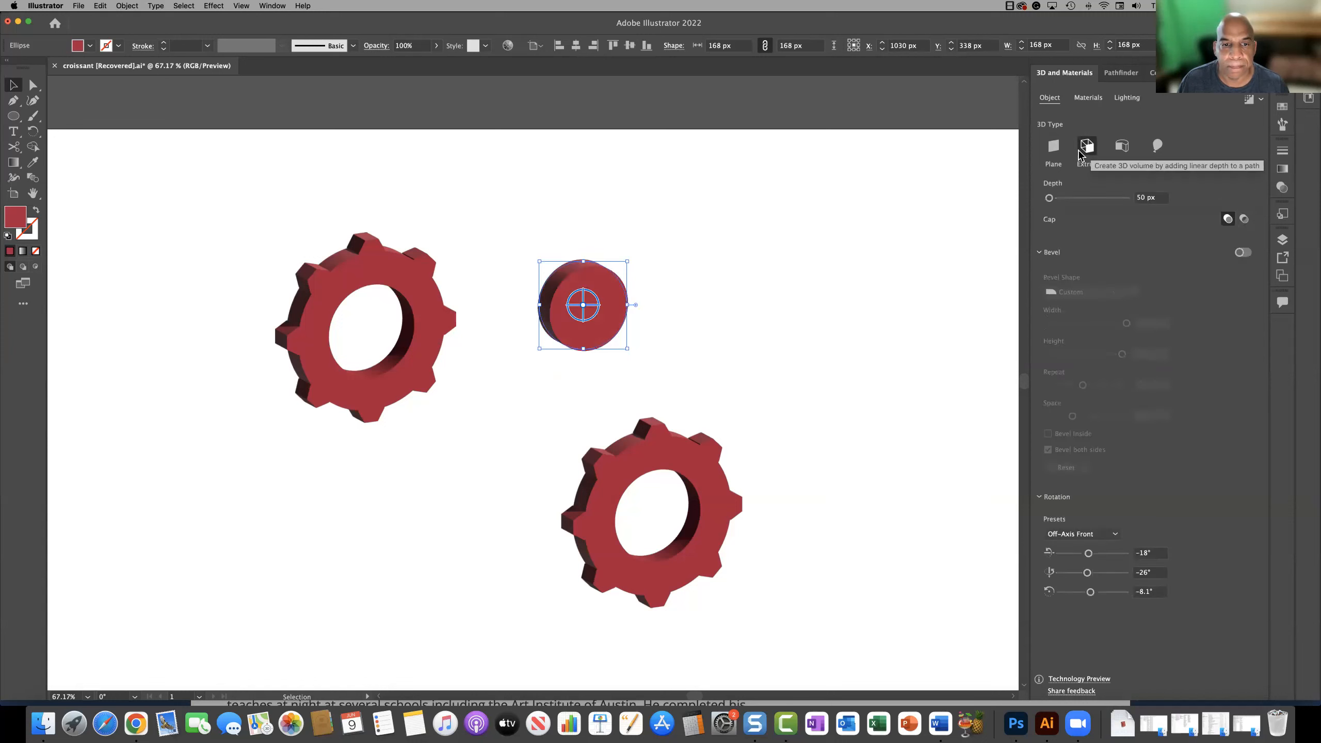
- Move the extruded disc into the upper-left gear's hole and enlarge it to about 195 by 182 px
drag(598, 325, 404, 354)
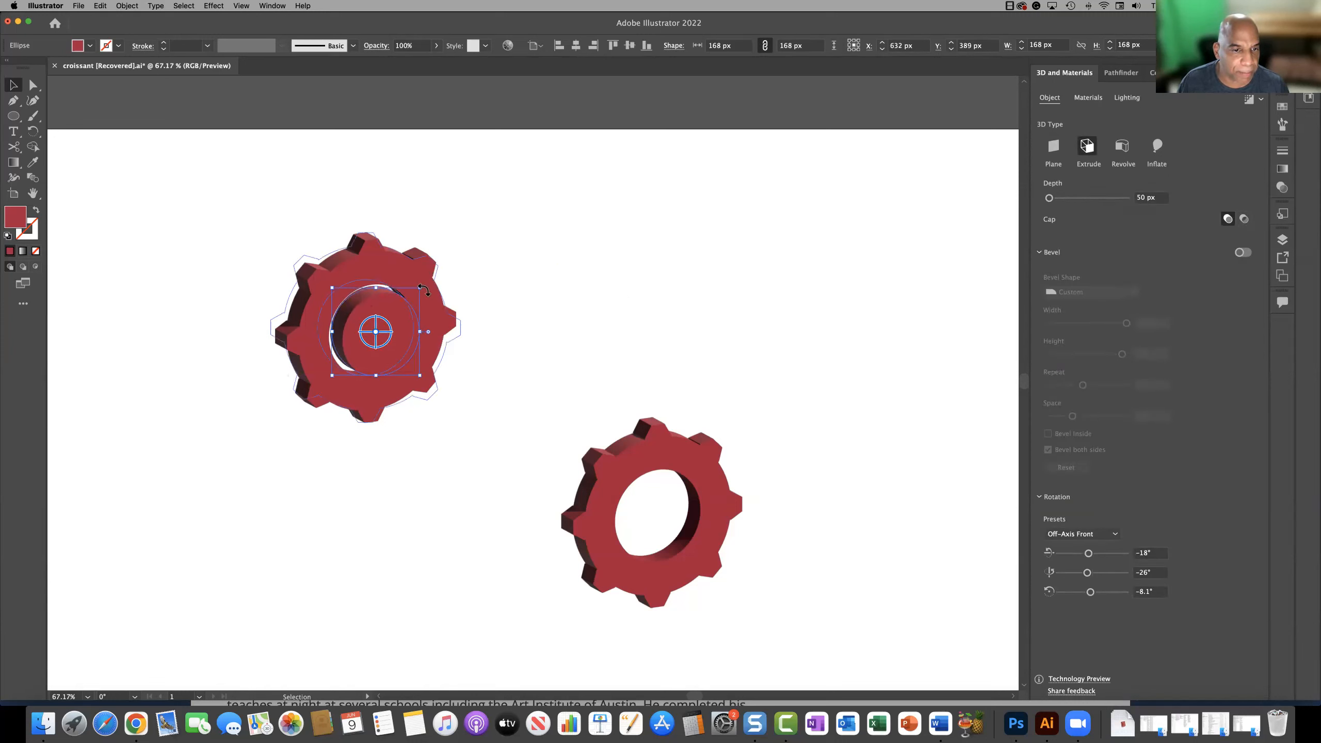
drag(425, 289, 440, 282)
drag(399, 356, 397, 356)
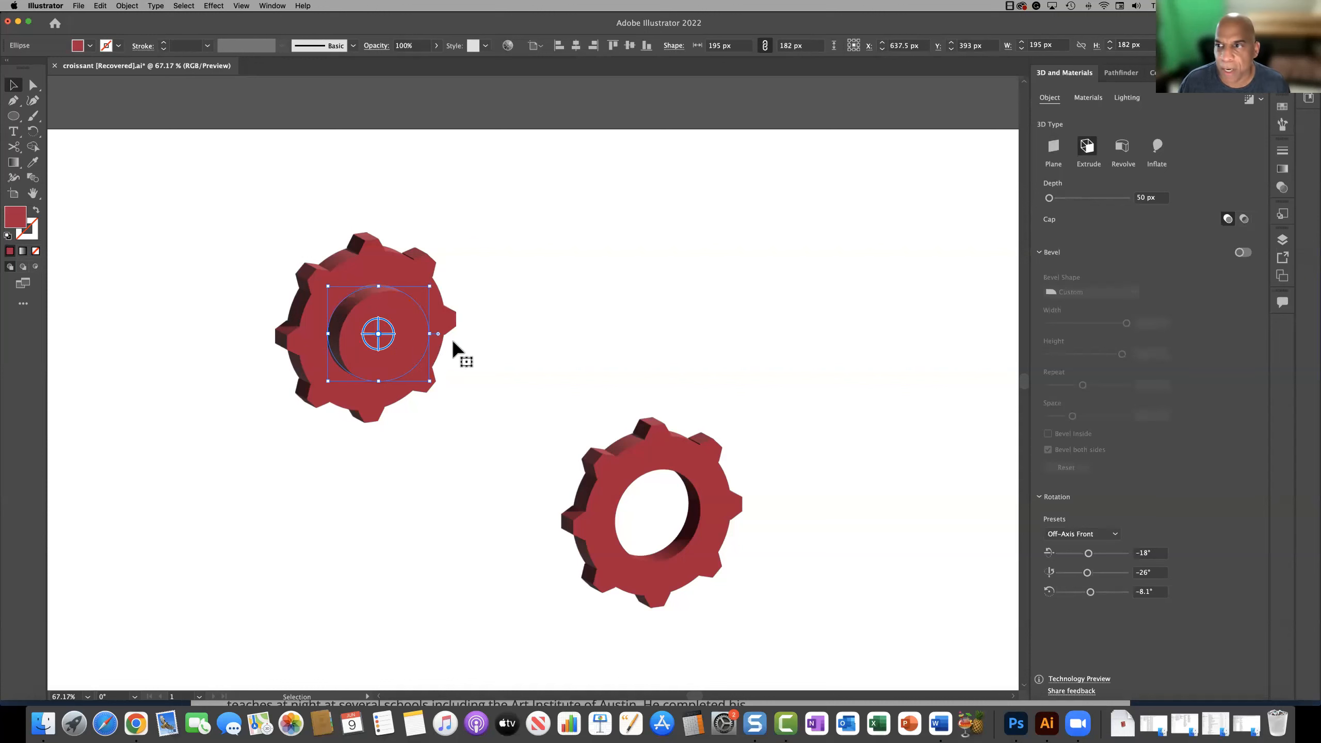
- Set the disc's extrusion depth to 533 px, then enlarge it to about 201 by 189 px and position its back end in the gear's hole
drag(1050, 198, 1068, 198)
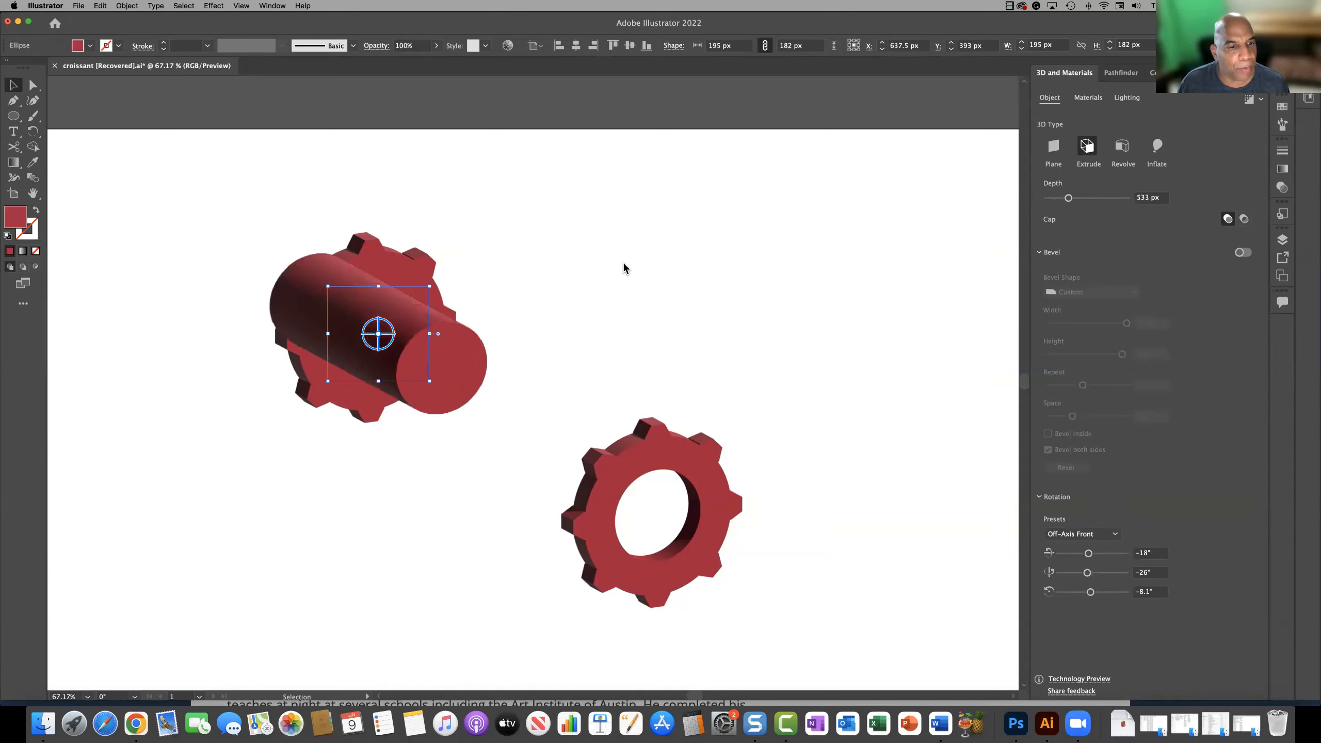
mouse_move(462, 362)
mouse_down()
mouse_move(526, 400)
mouse_move(472, 366)
mouse_up()
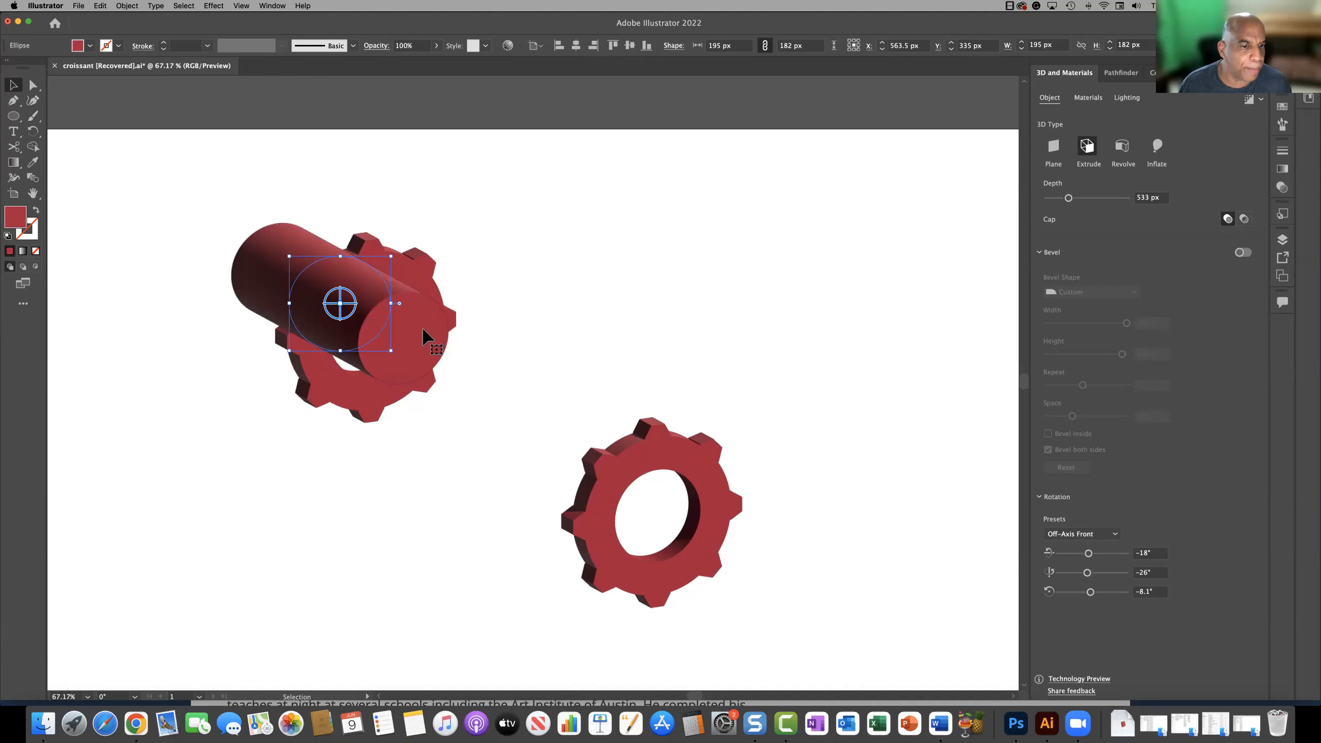
drag(413, 337, 510, 400)
drag(489, 319, 491, 315)
drag(477, 390, 471, 386)
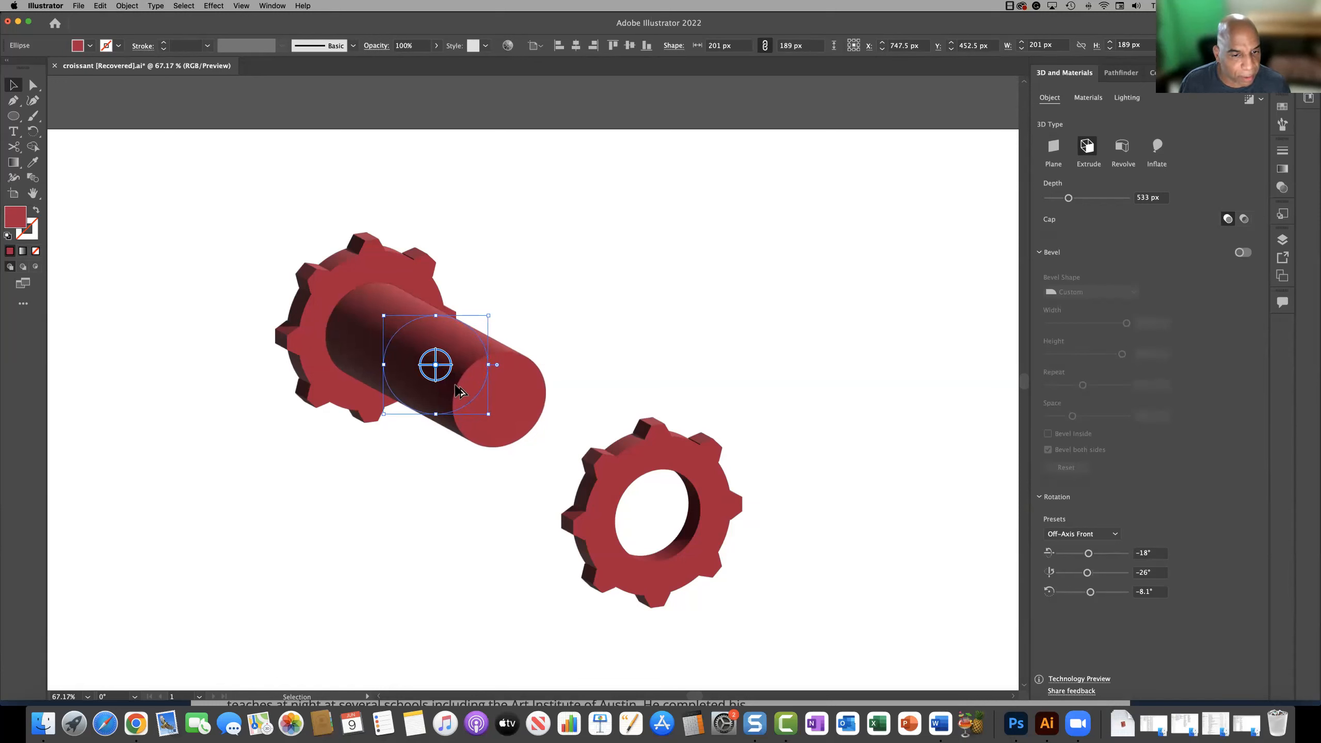
- Copy the long cylinder up and to the left, send the copy to the back, and align it behind the upper-left gear
drag(425, 377, 292, 287)
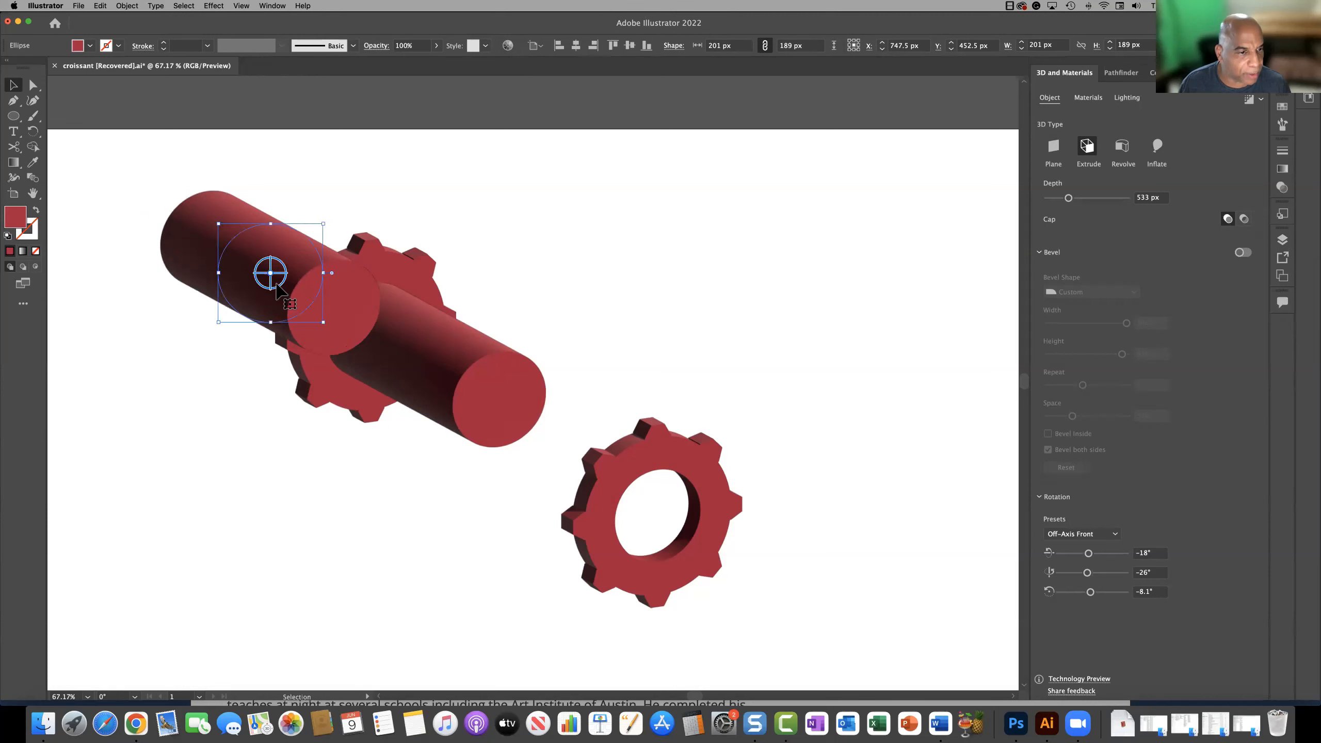
right_click(196, 246)
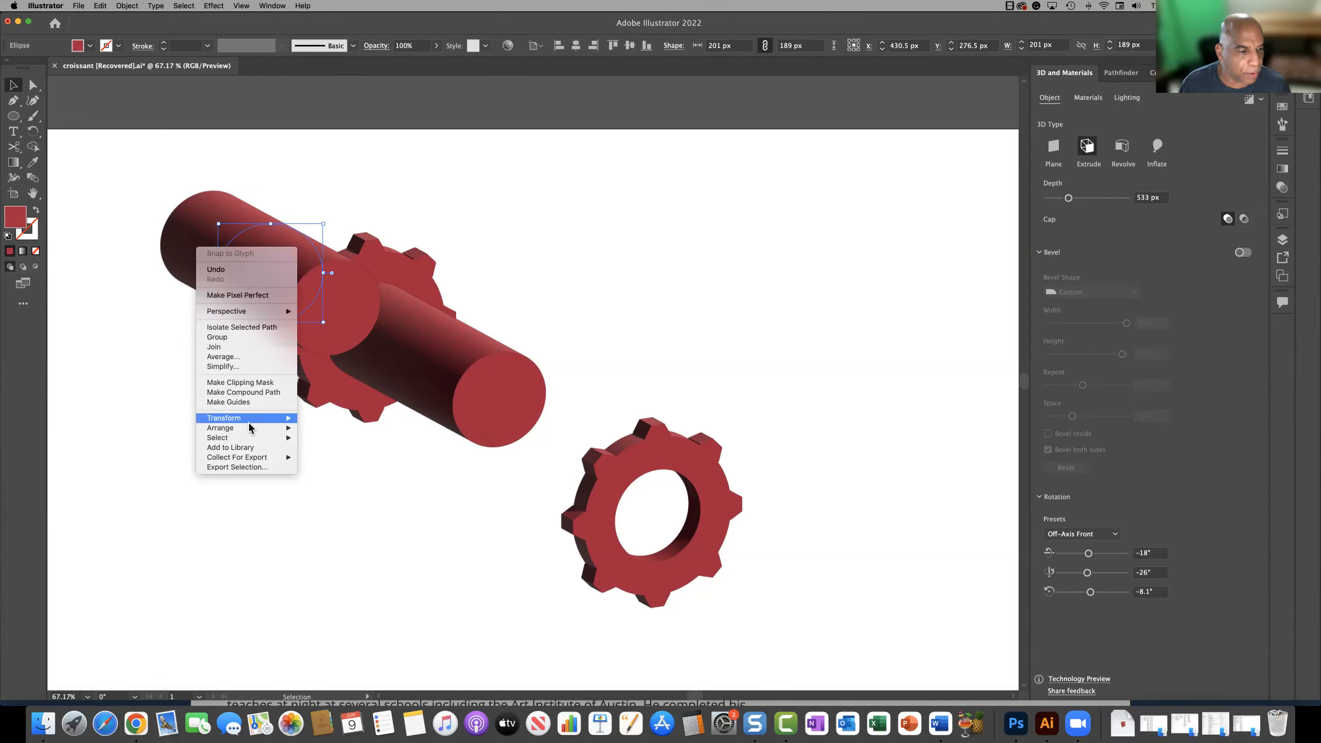
mouse_move(281, 428)
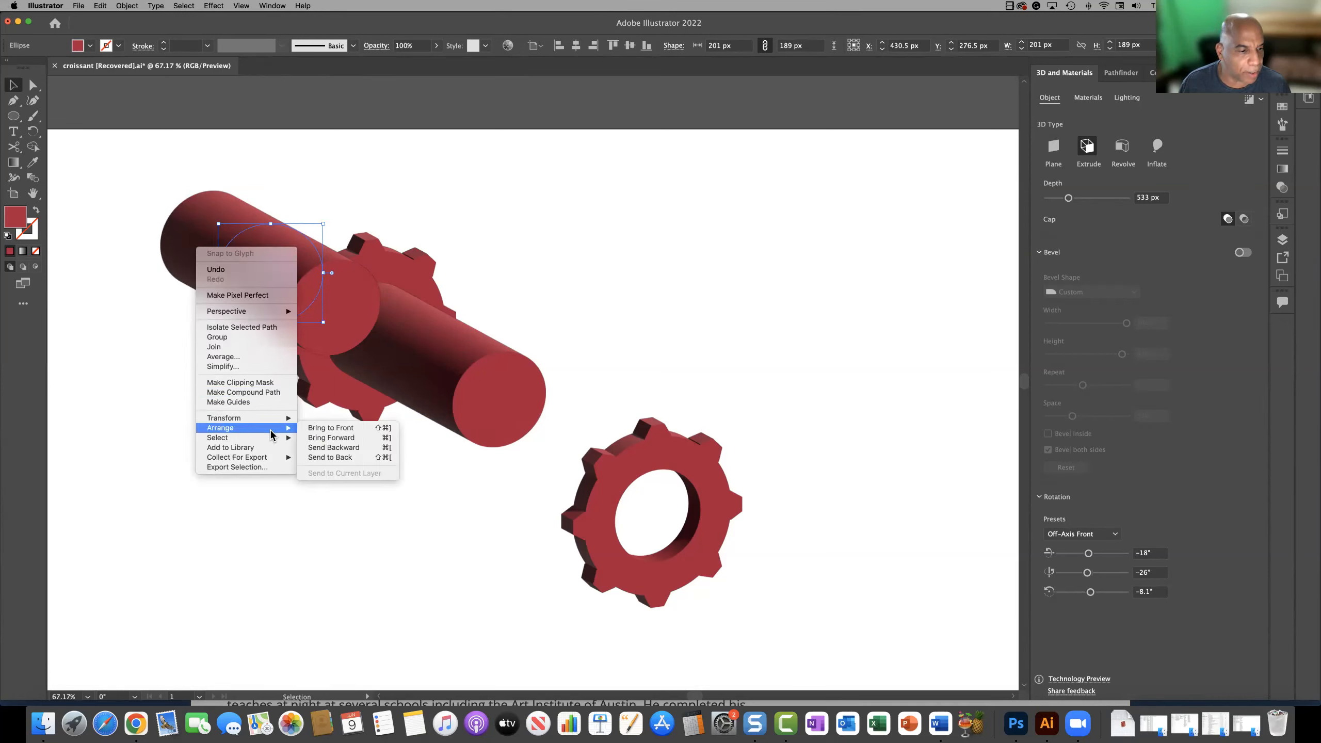
click(346, 457)
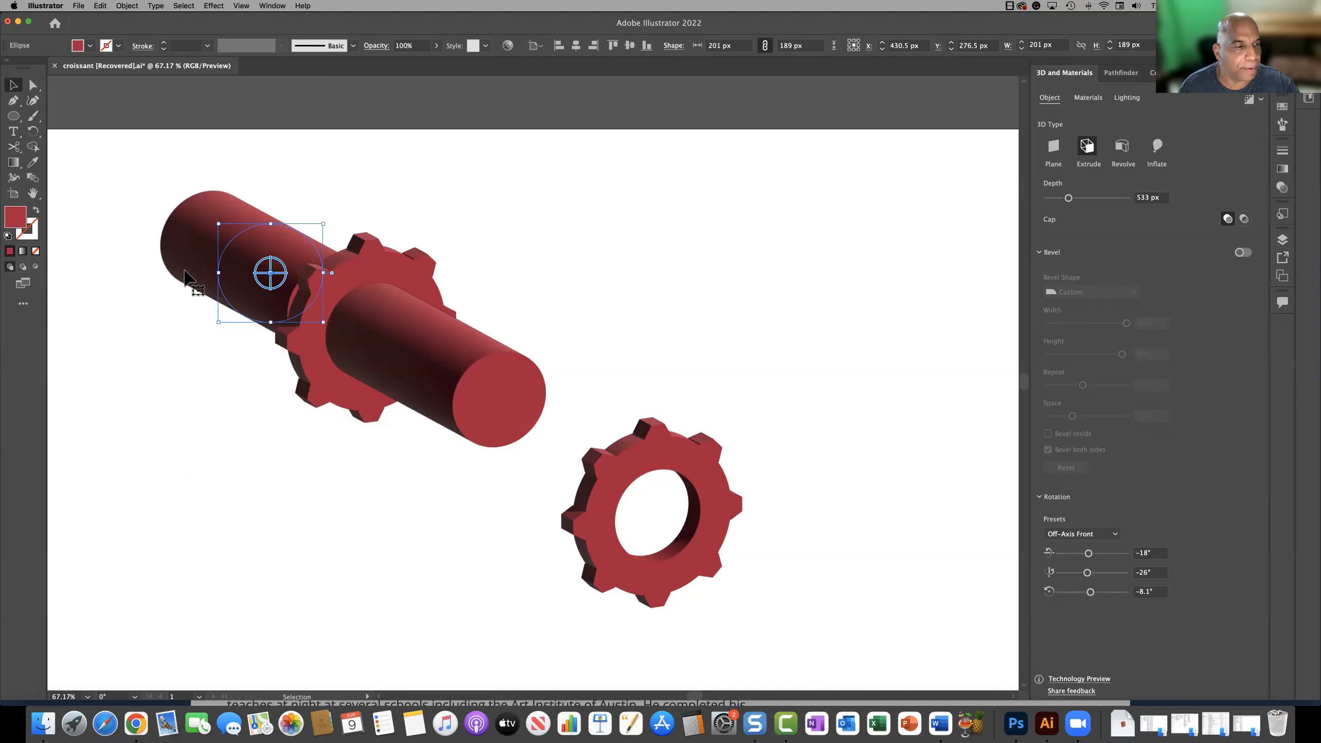
drag(199, 251, 206, 263)
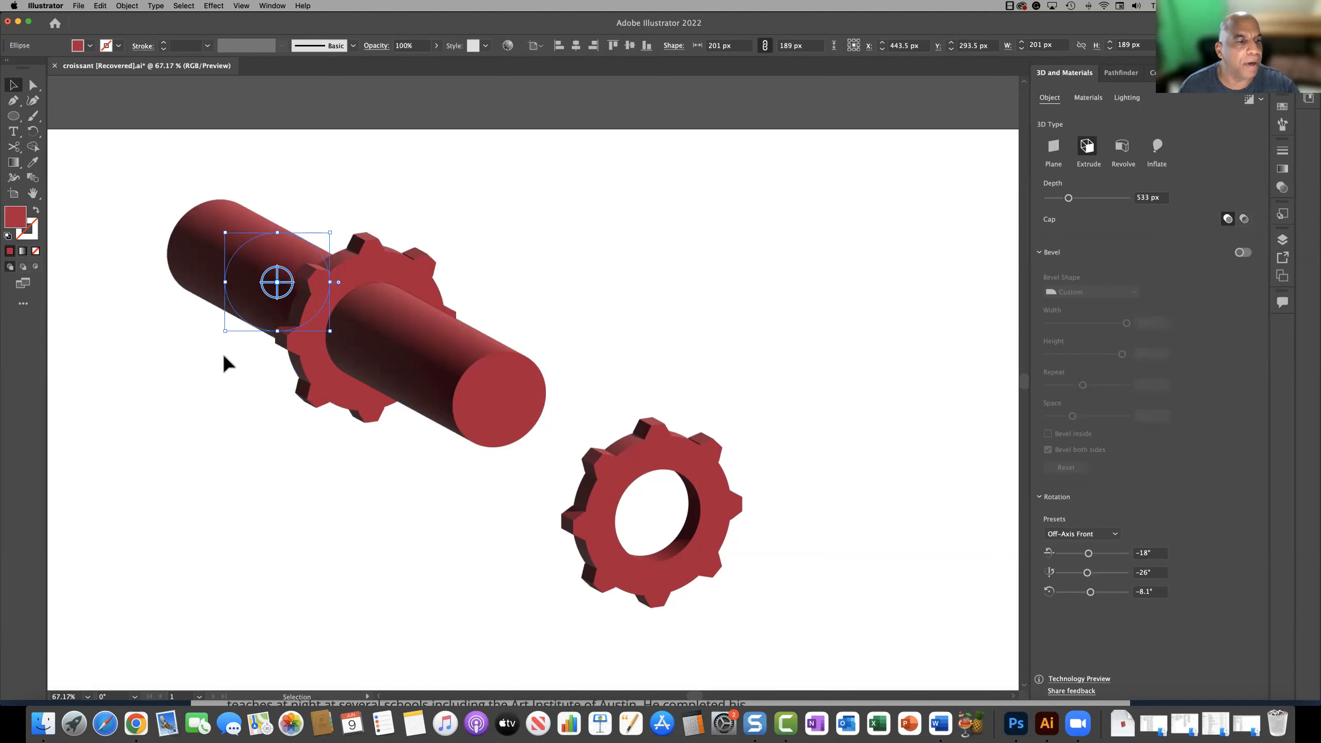
click(218, 367)
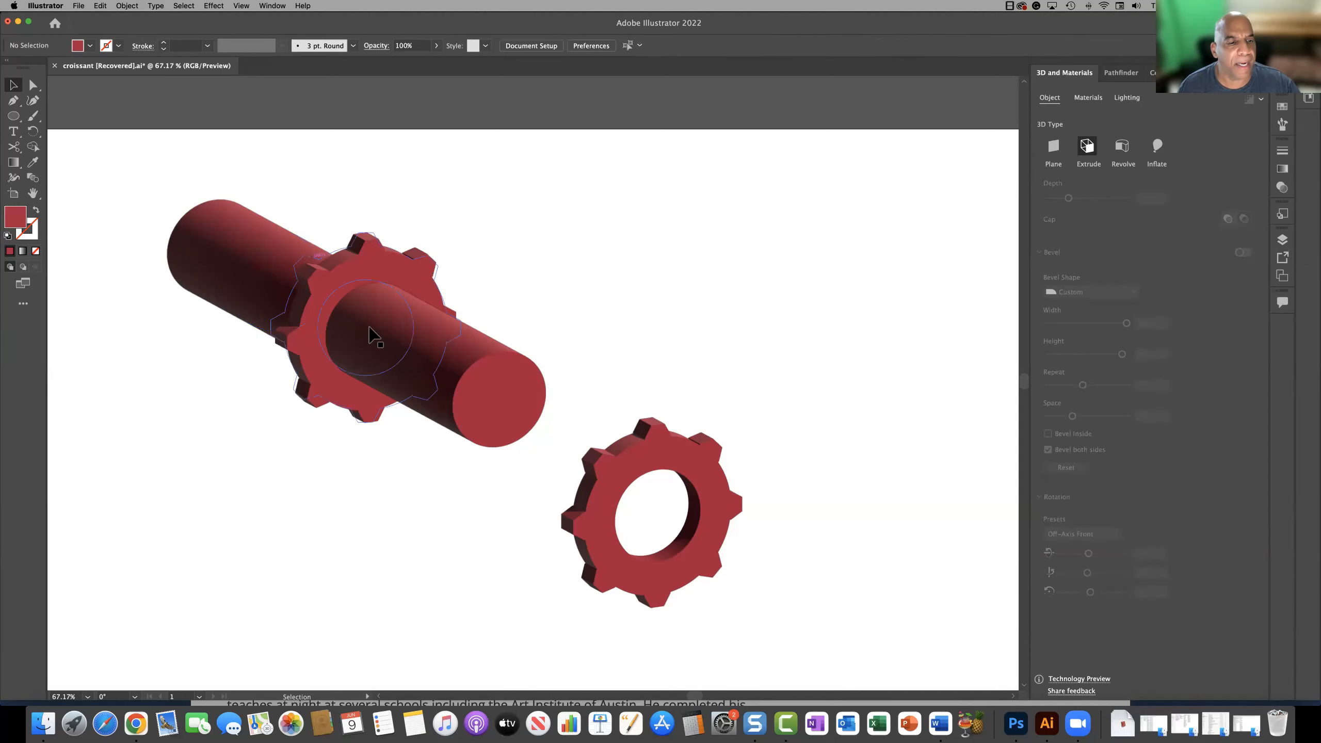
- Move the loose lower gear onto the front end of the middle cylinder and bring it forward
drag(635, 460, 474, 343)
right_click(542, 346)
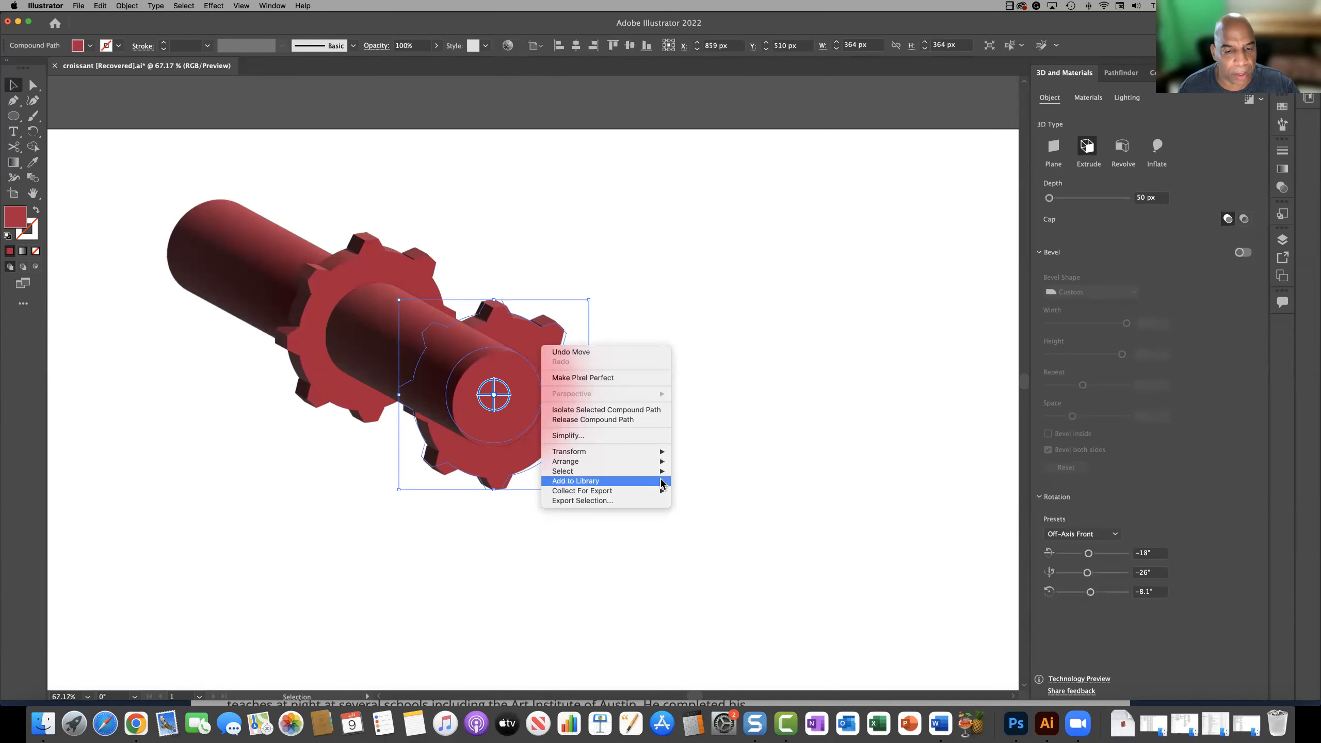
mouse_move(663, 462)
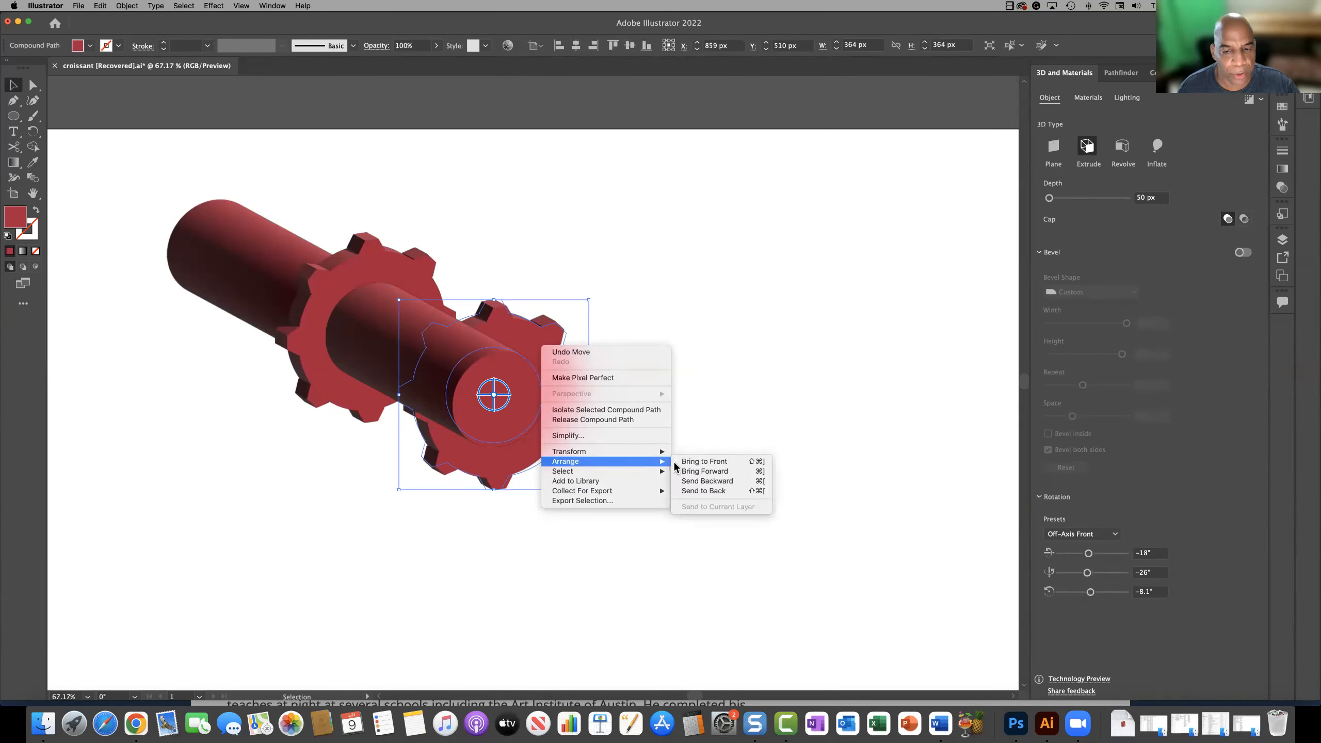
click(705, 472)
drag(548, 430, 549, 434)
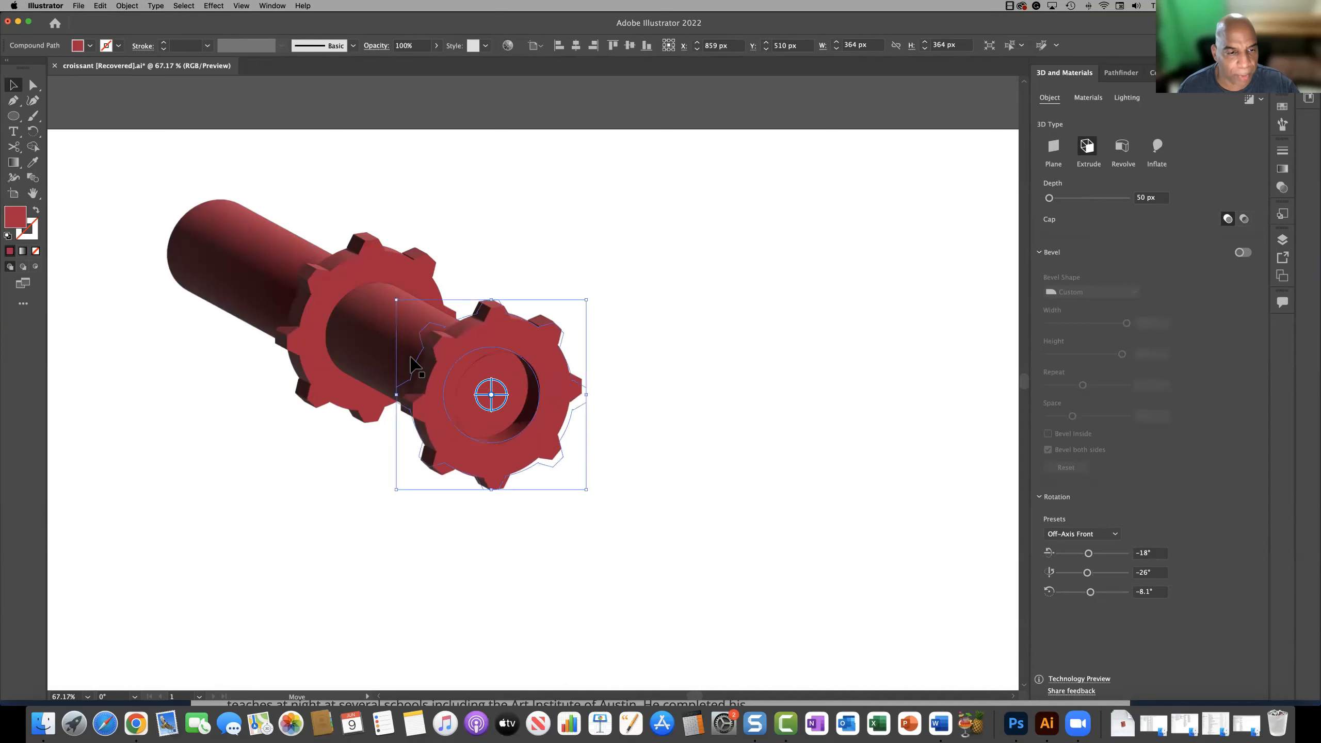
- Copy the rear cylinder to the front of the second gear, bring it to the front, and align its back end in the gear's hole
click(221, 249)
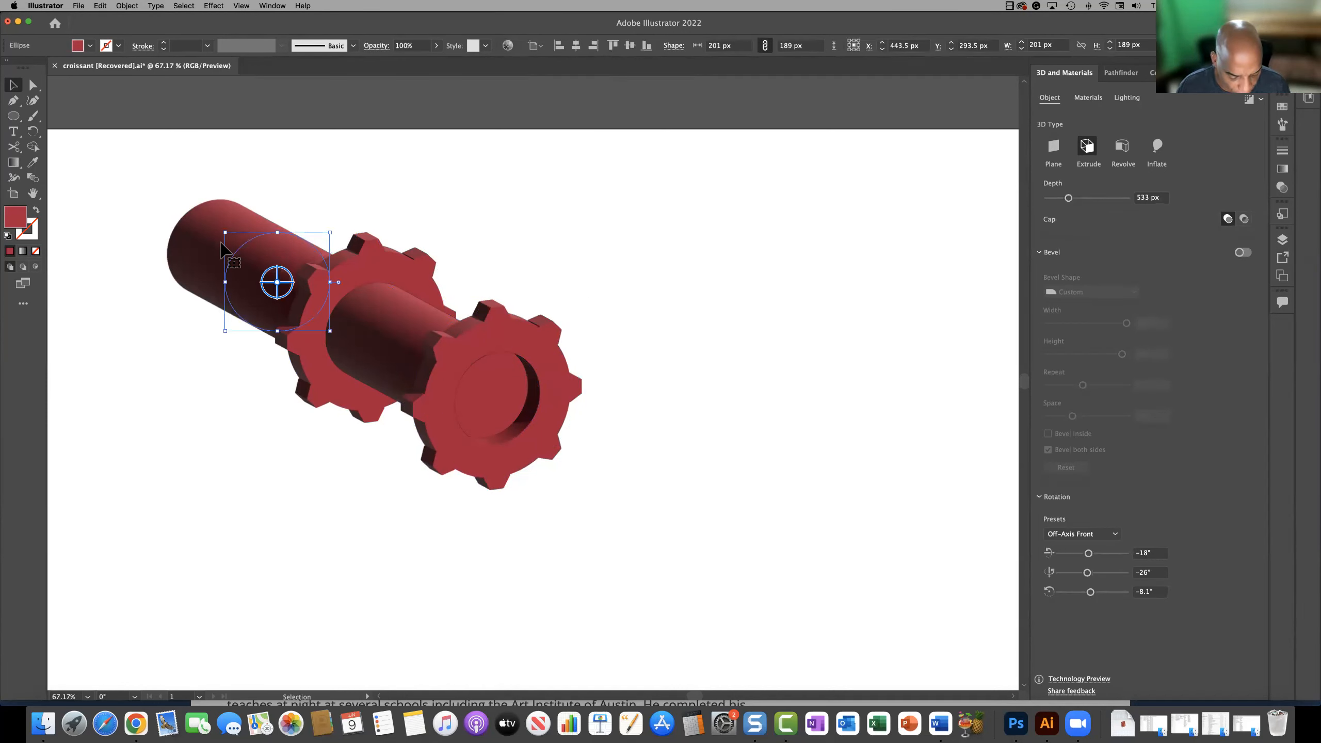
drag(221, 249, 520, 422)
right_click(615, 467)
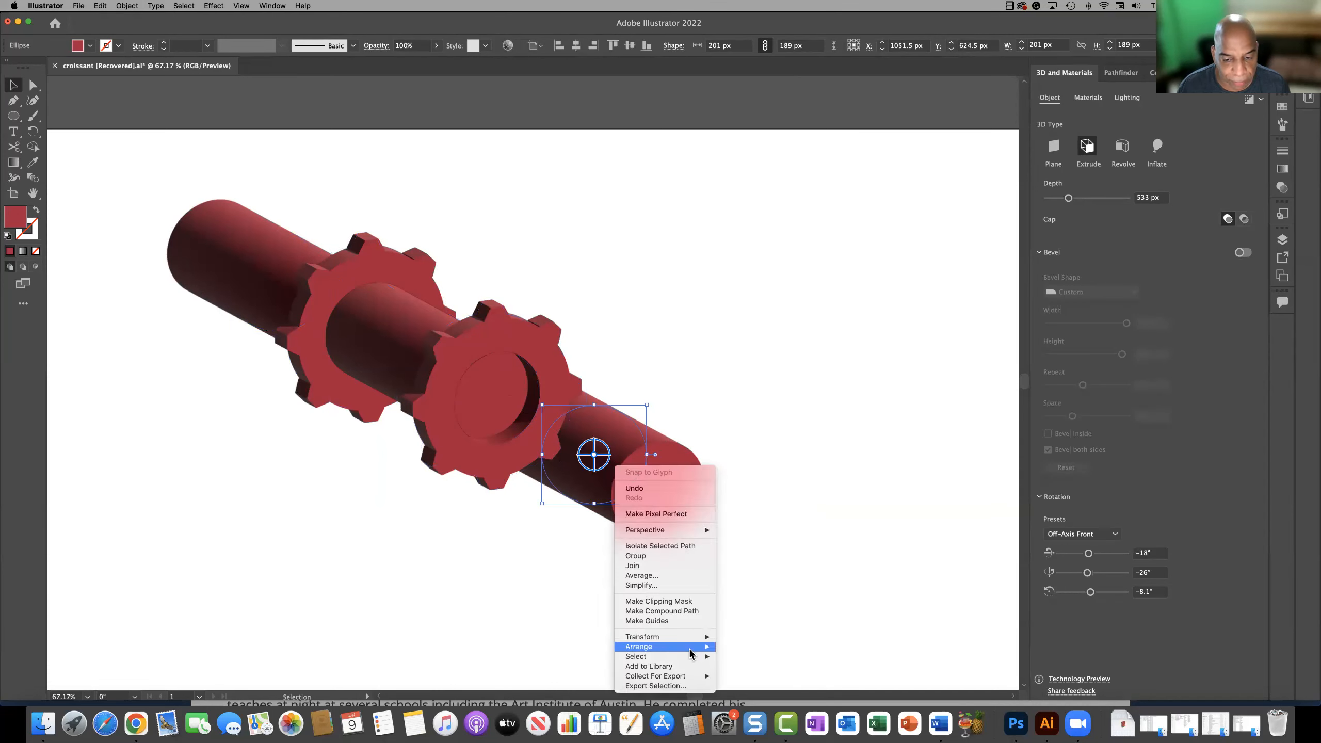
mouse_move(689, 653)
click(754, 648)
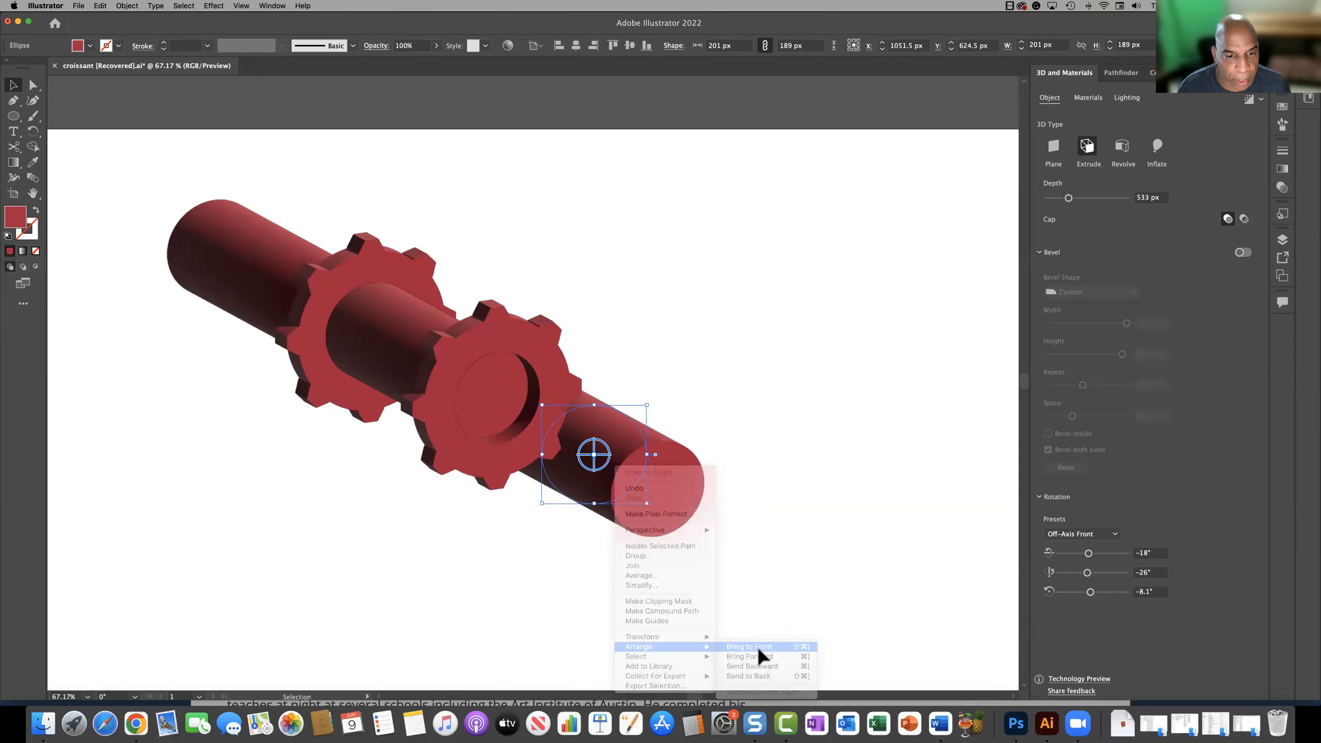
drag(610, 477, 580, 455)
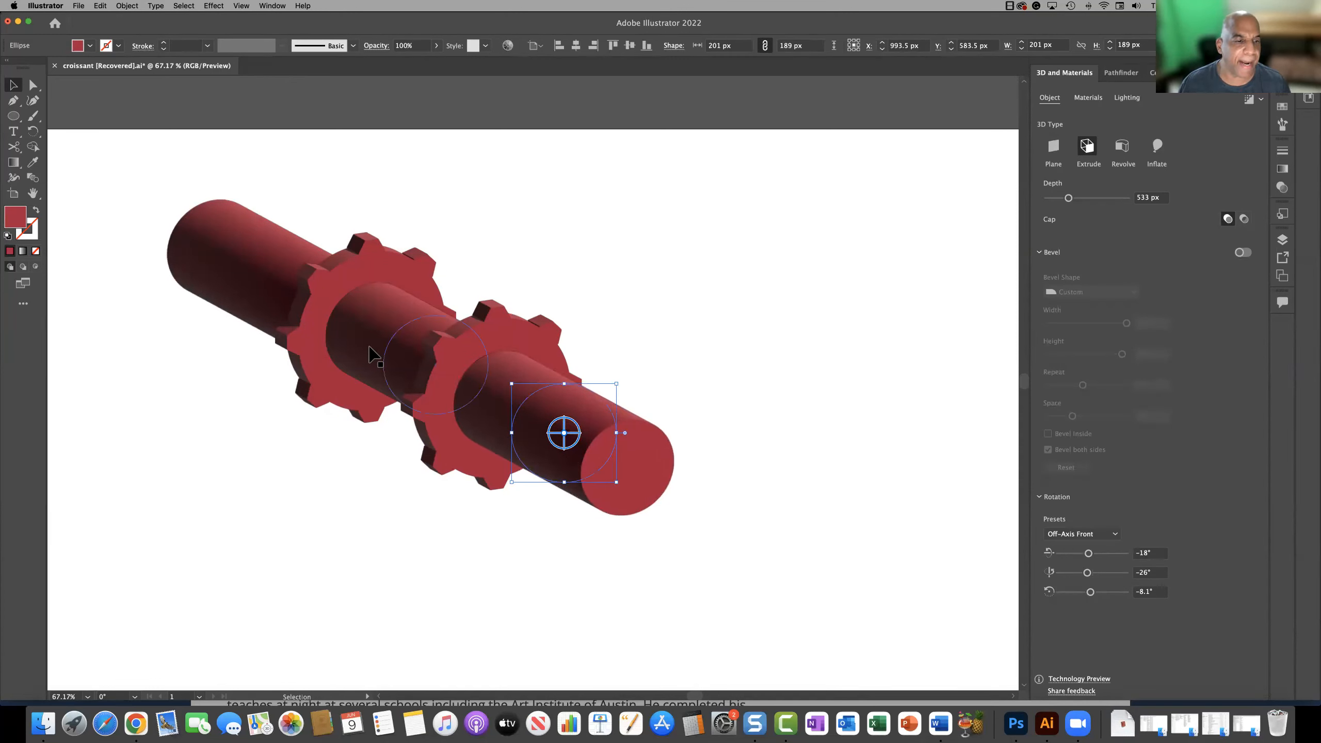
- Fill the upper-left gear with blue, RGB 36, 36, 178
click(369, 267)
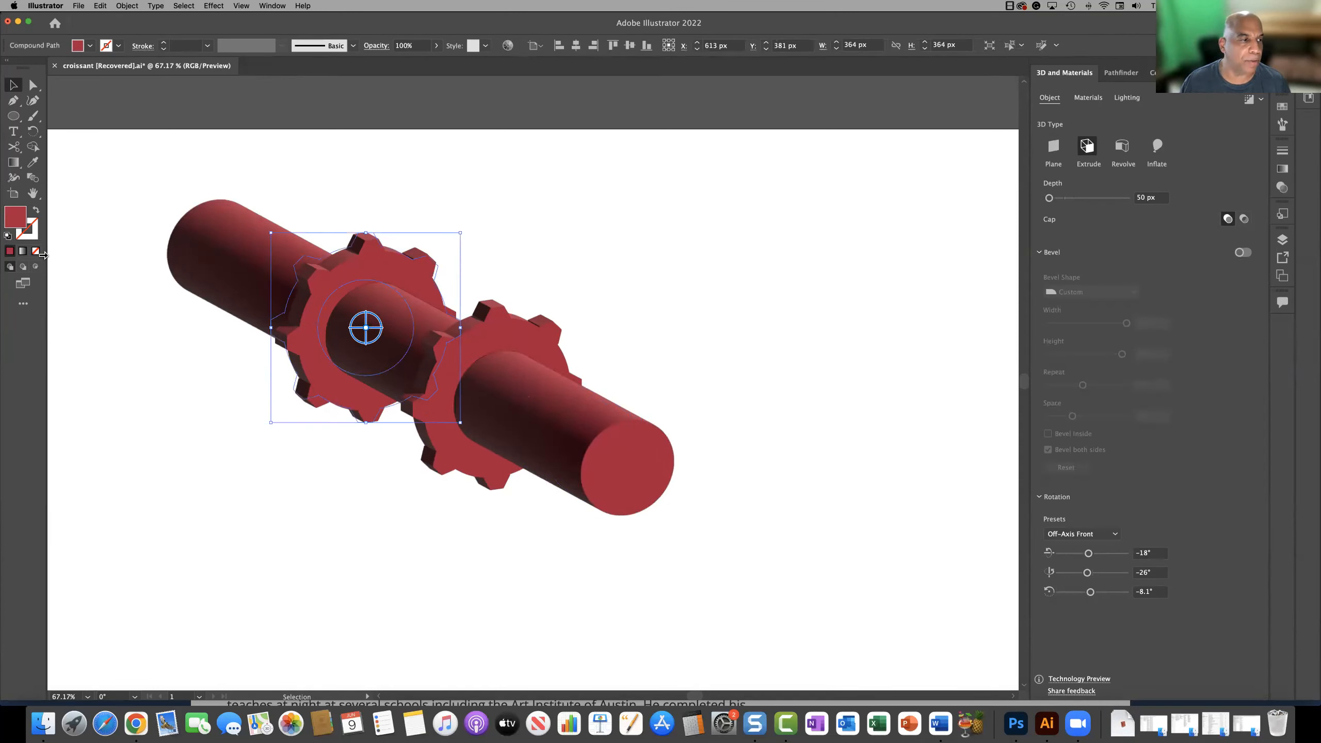
double_click(8, 224)
click(681, 332)
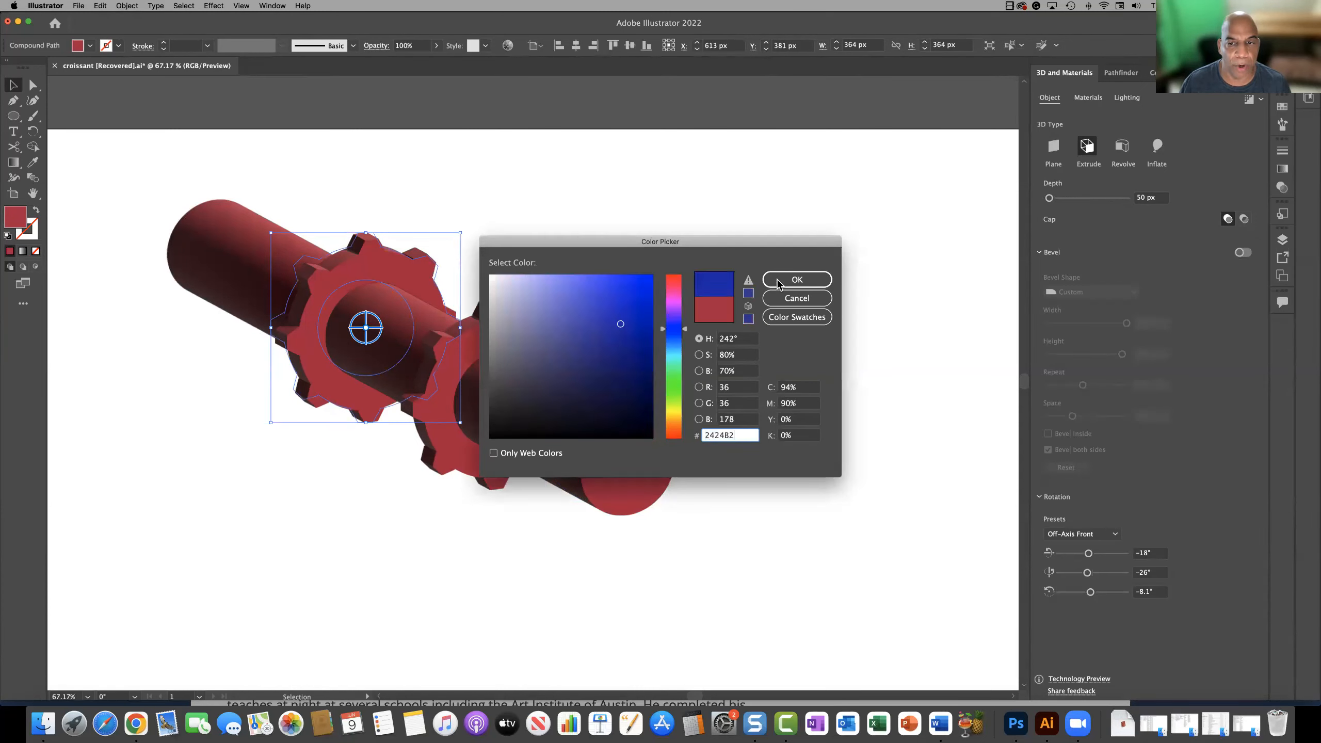
click(796, 279)
- Apply the light grey creased Substance material to the second gear on the shaft
click(498, 338)
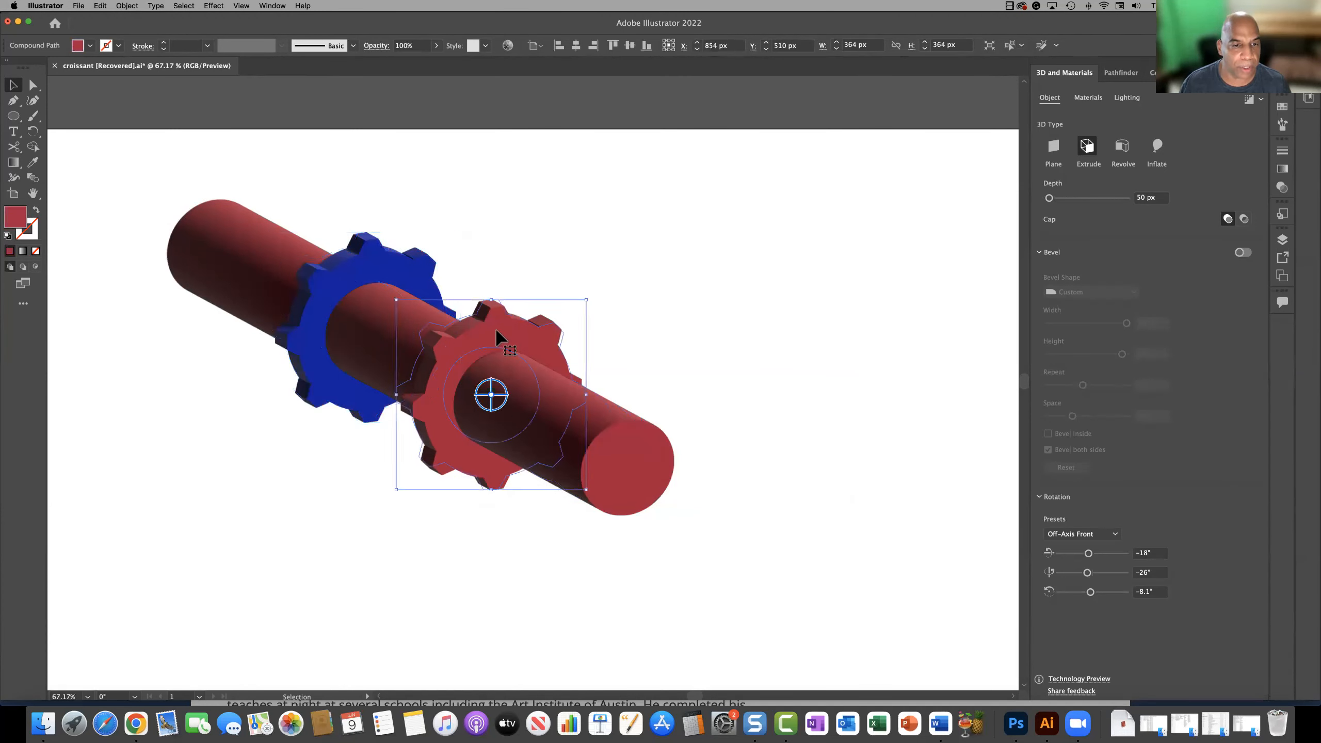
click(1086, 98)
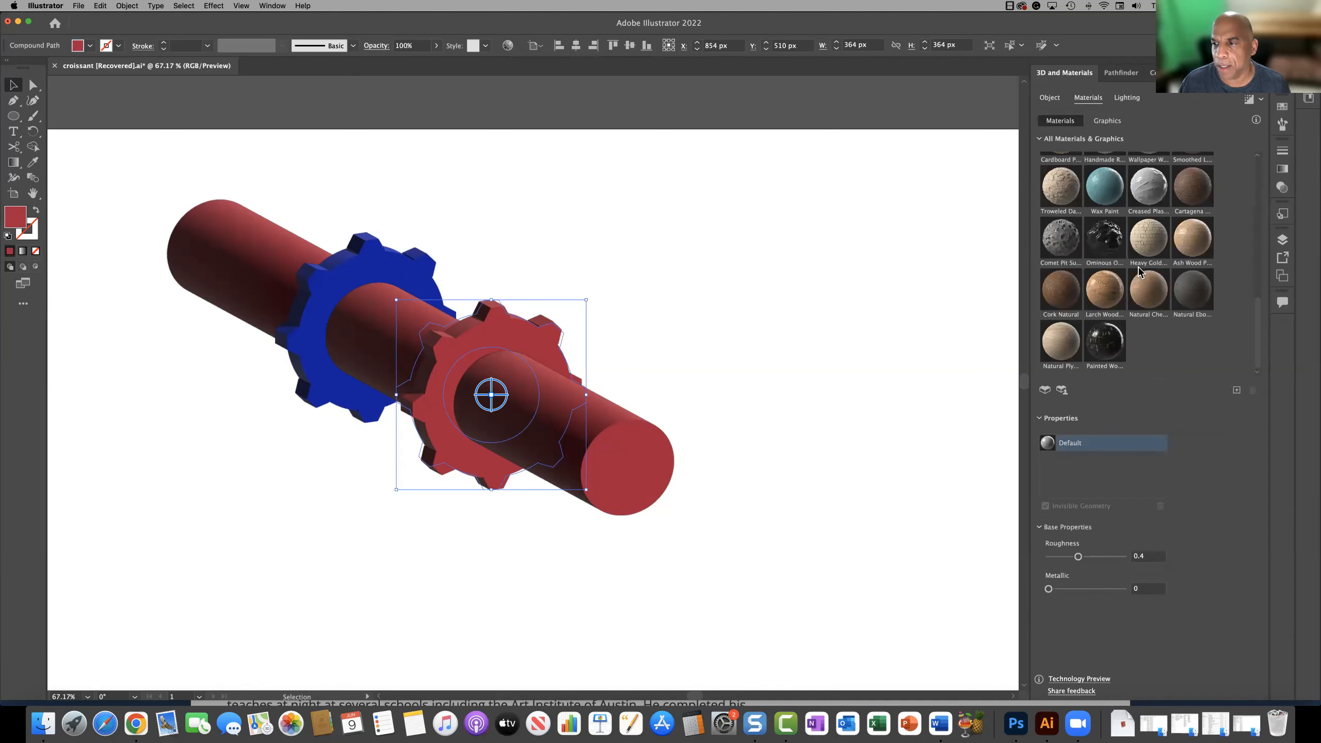
scroll(1119, 259, up, 10)
scroll(1119, 260, down, 10)
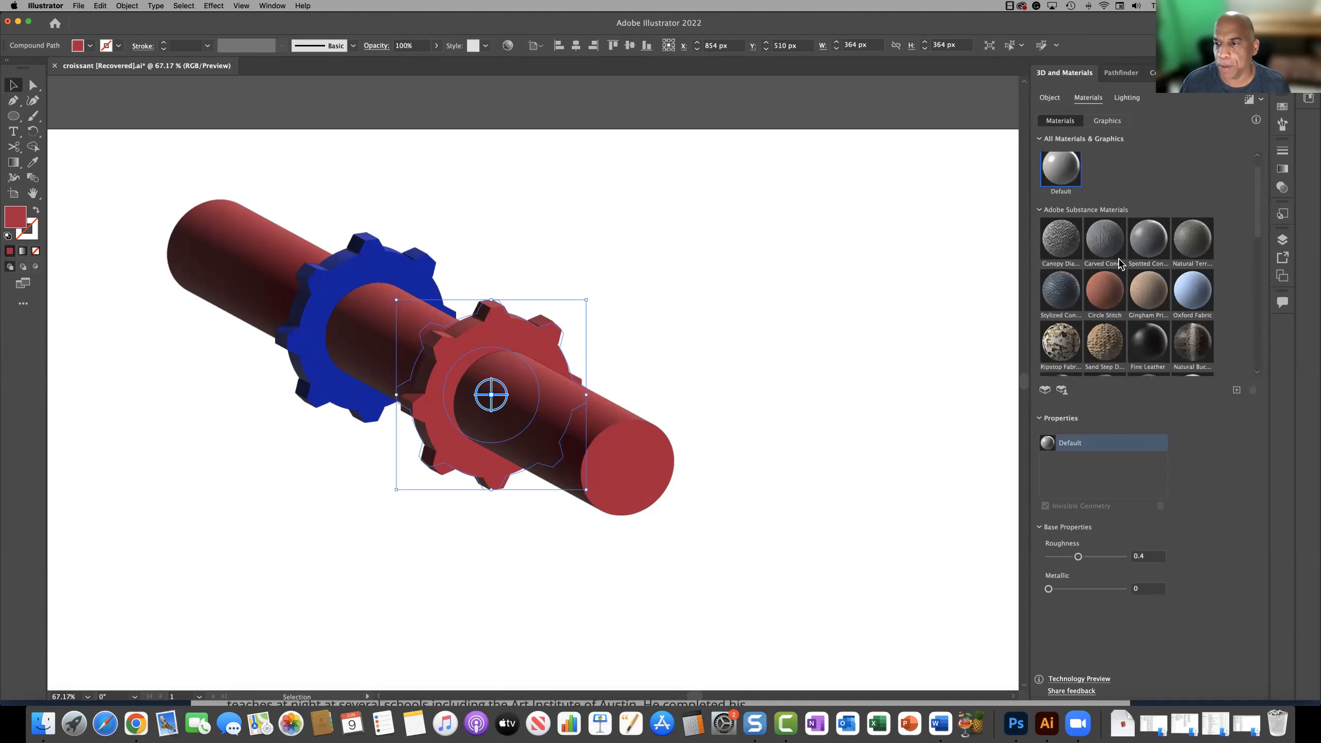
scroll(1113, 283, up, 5)
scroll(1111, 240, down, 5)
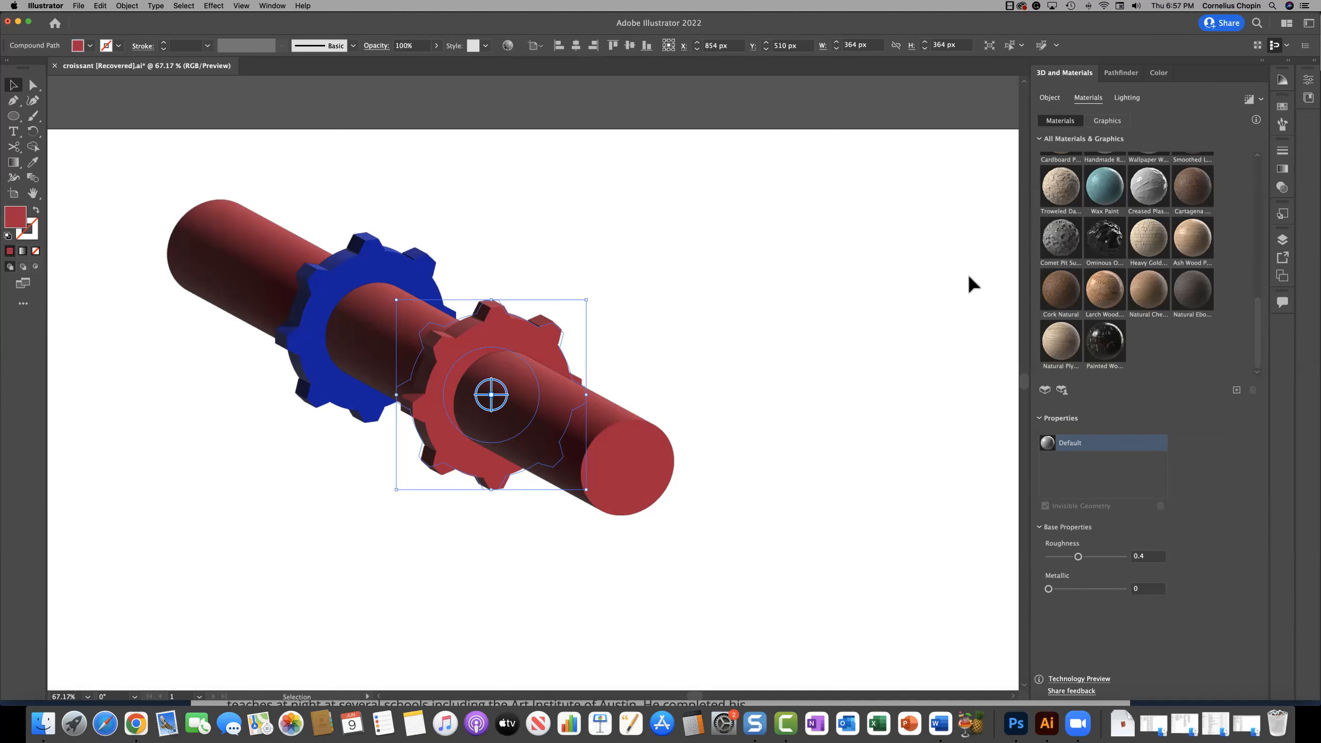
click(1146, 193)
click(720, 373)
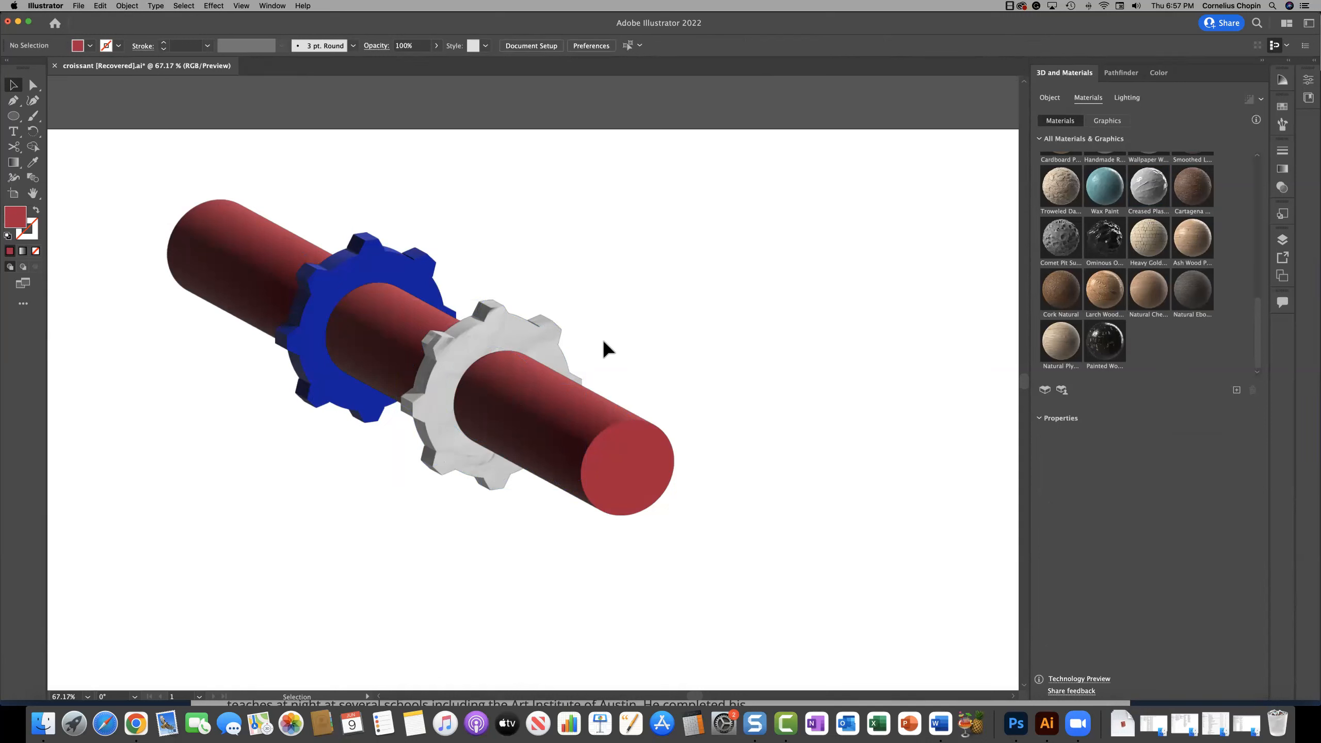
- Group all the gears and shaft pieces and move the group slightly down and to the right
drag(132, 168, 748, 571)
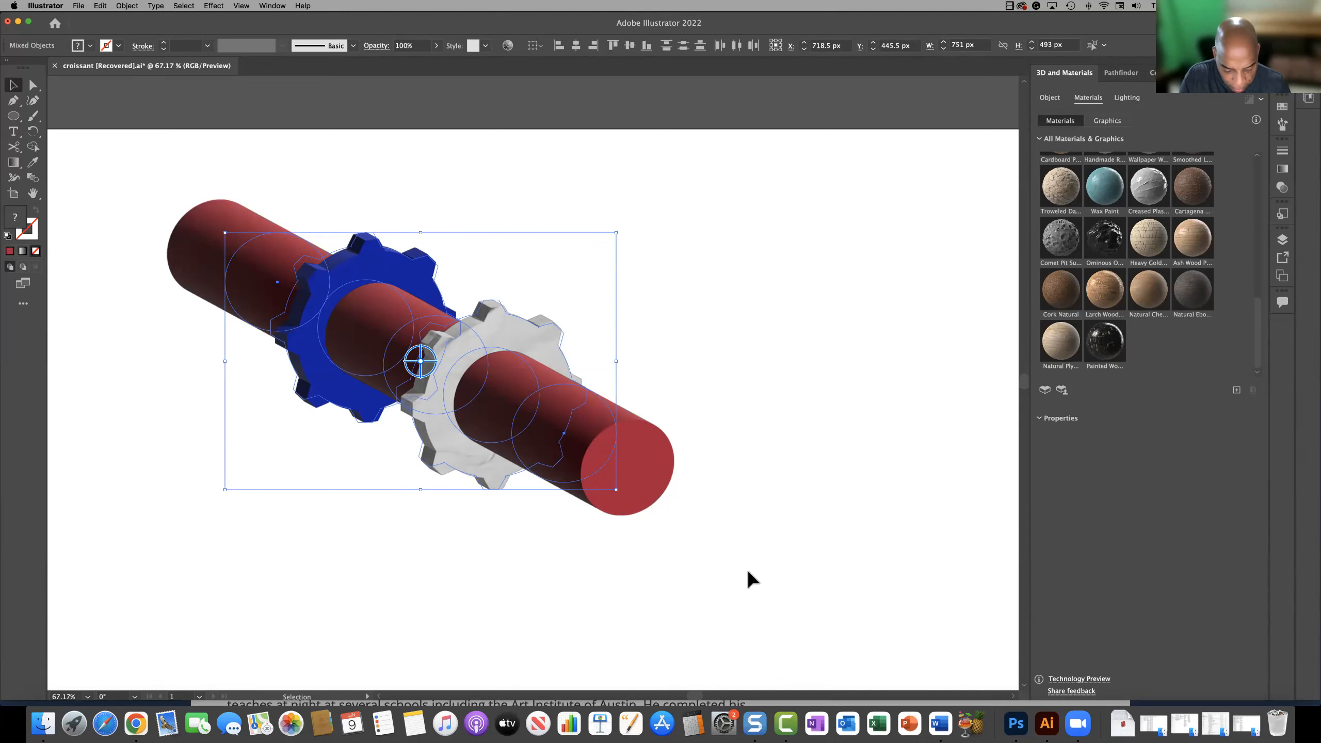
key(a)
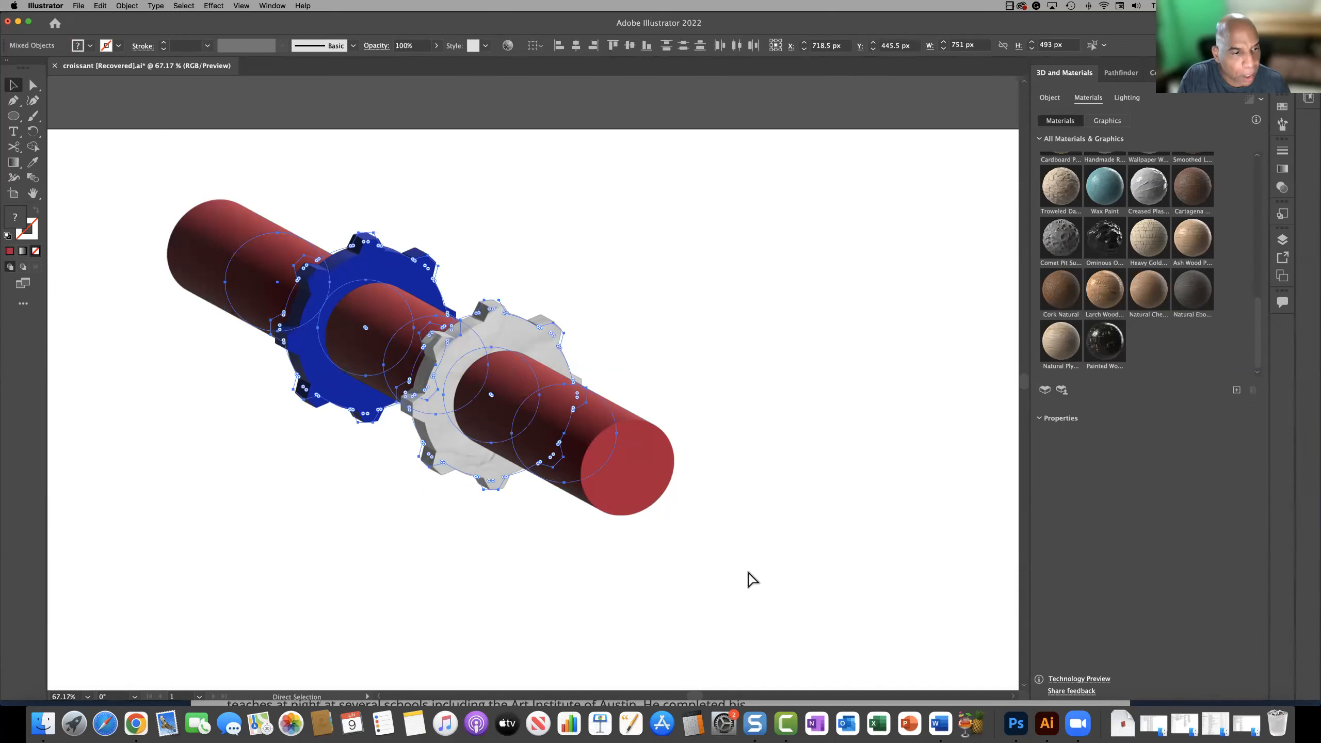
key(v)
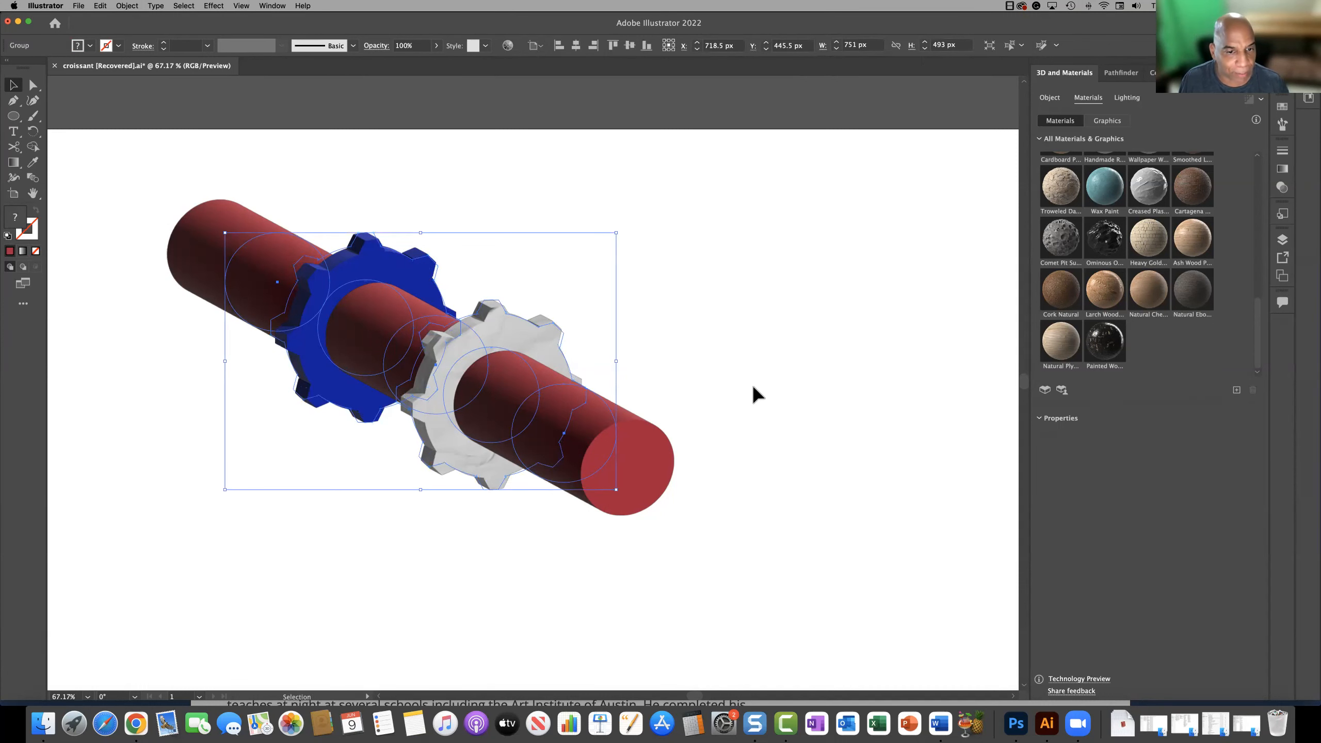
click(757, 396)
drag(569, 457, 597, 500)
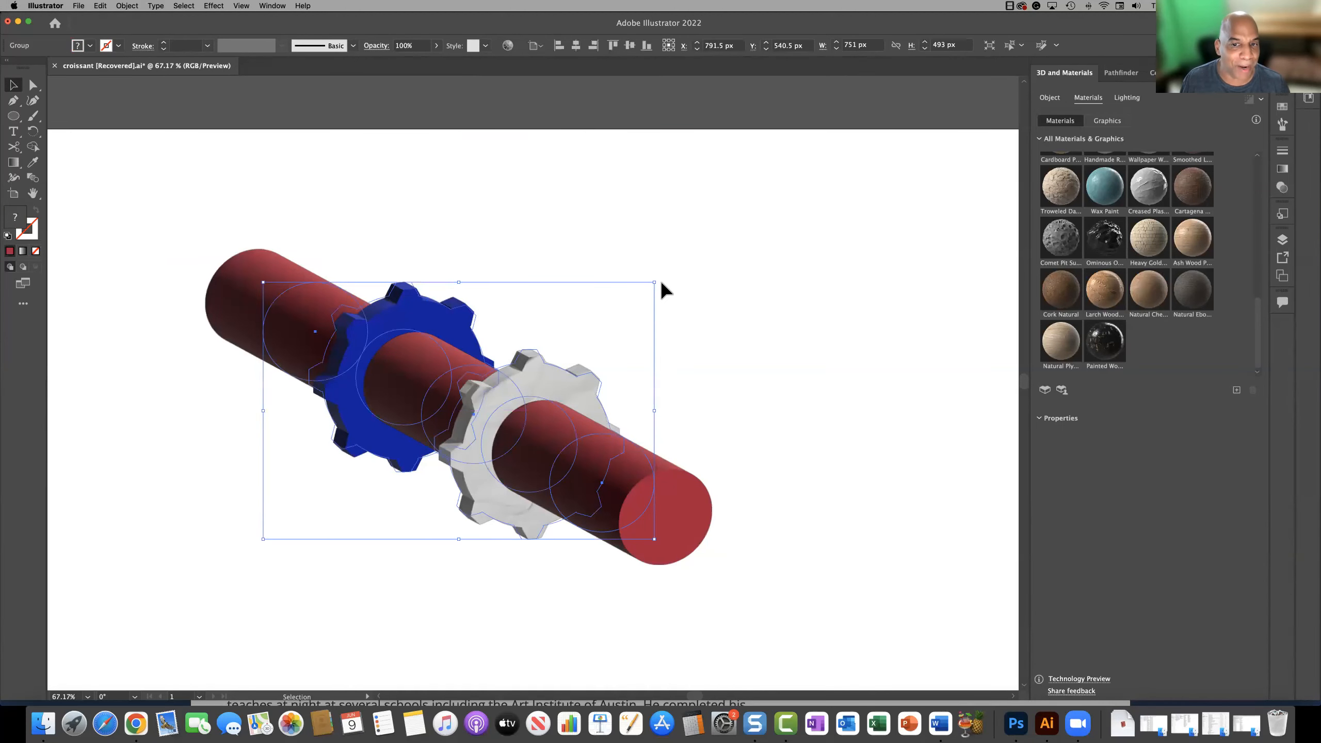
- Try rotating the grouped gear assembly in both directions, and undo the rotation
drag(656, 282, 560, 279)
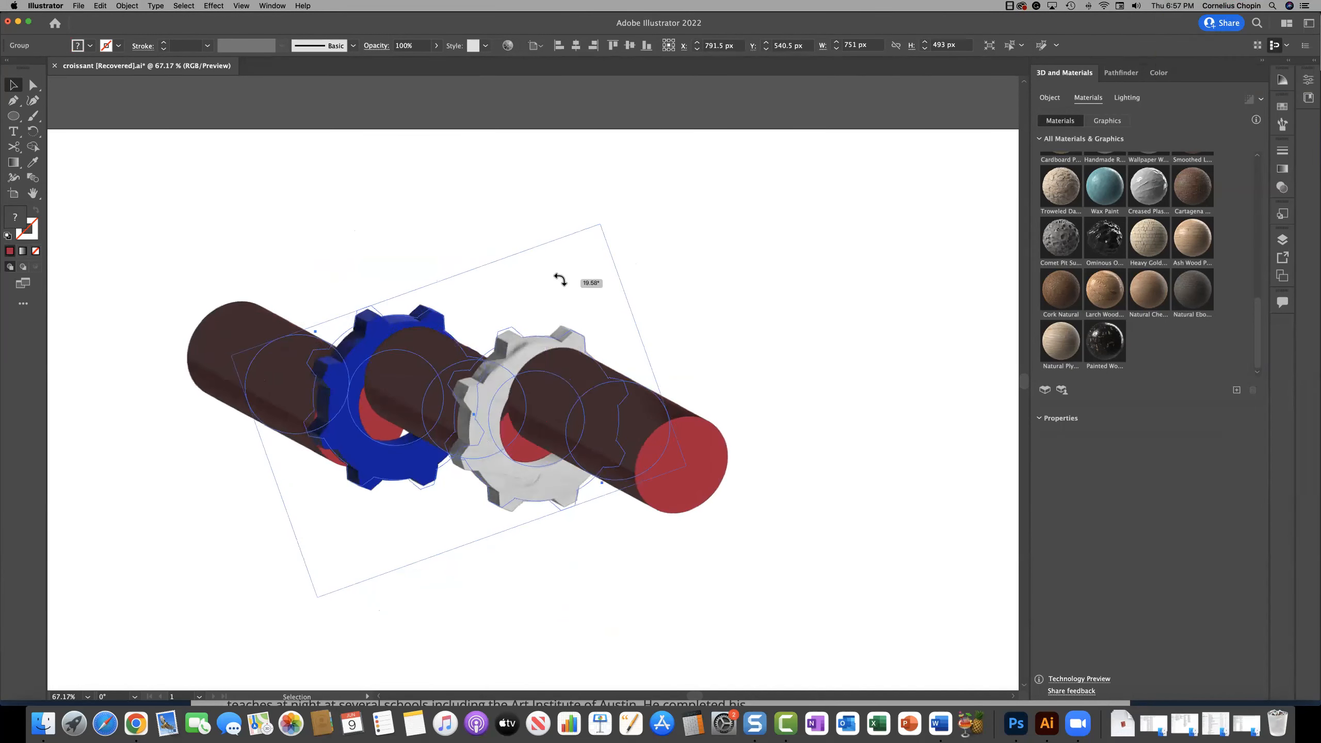
drag(649, 248, 746, 274)
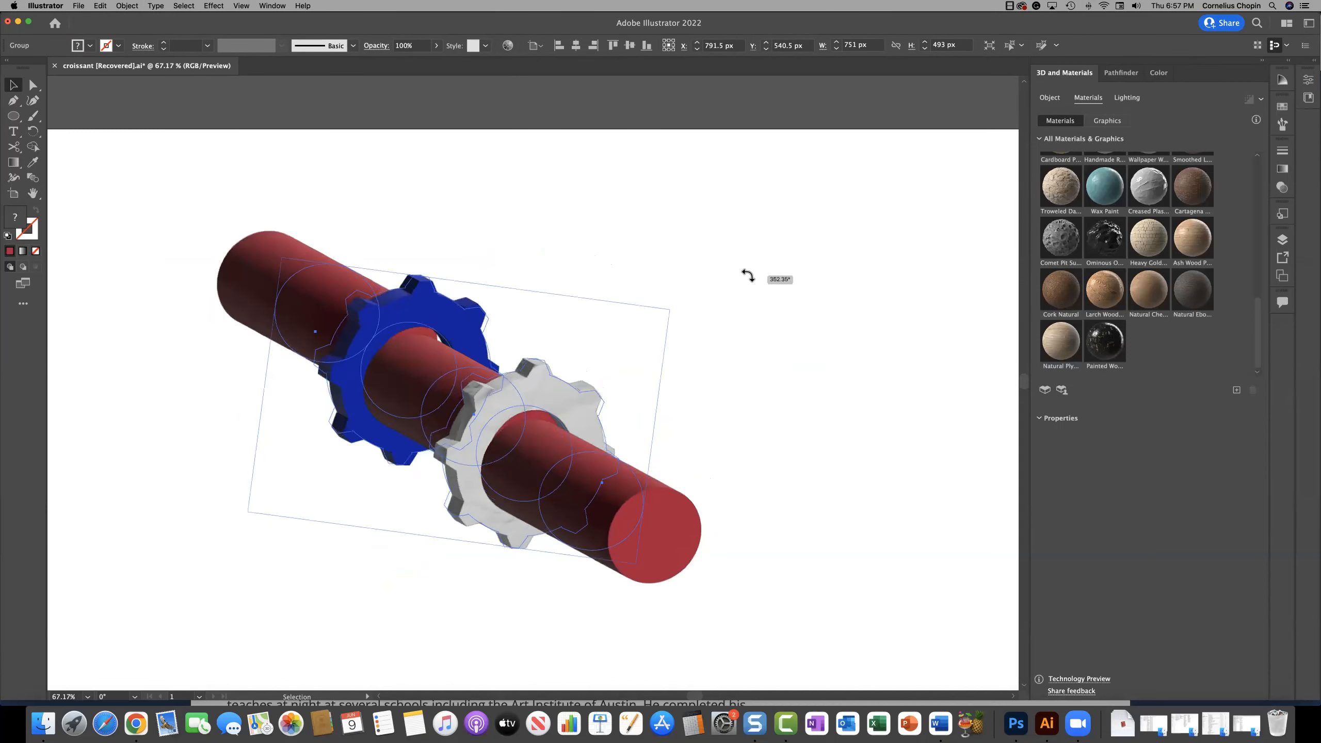
drag(641, 269, 677, 259)
click(718, 263)
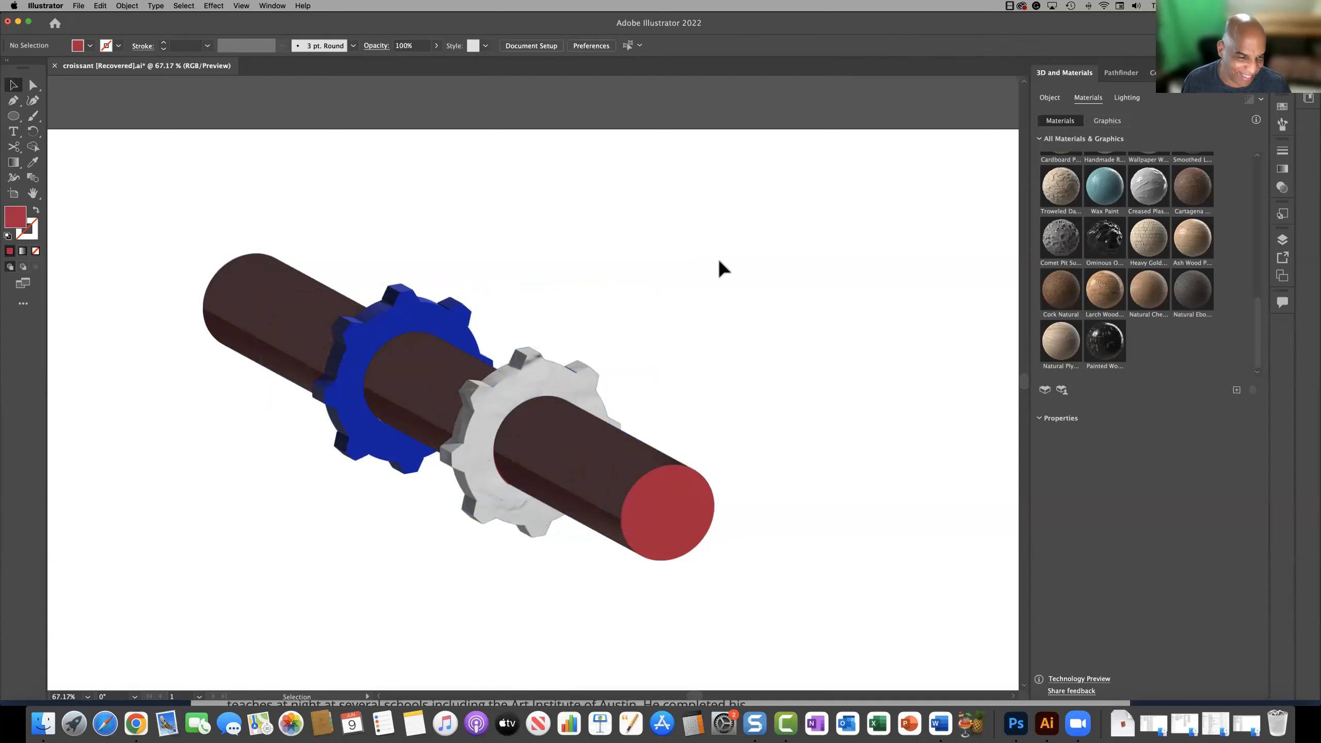
key(super+z)
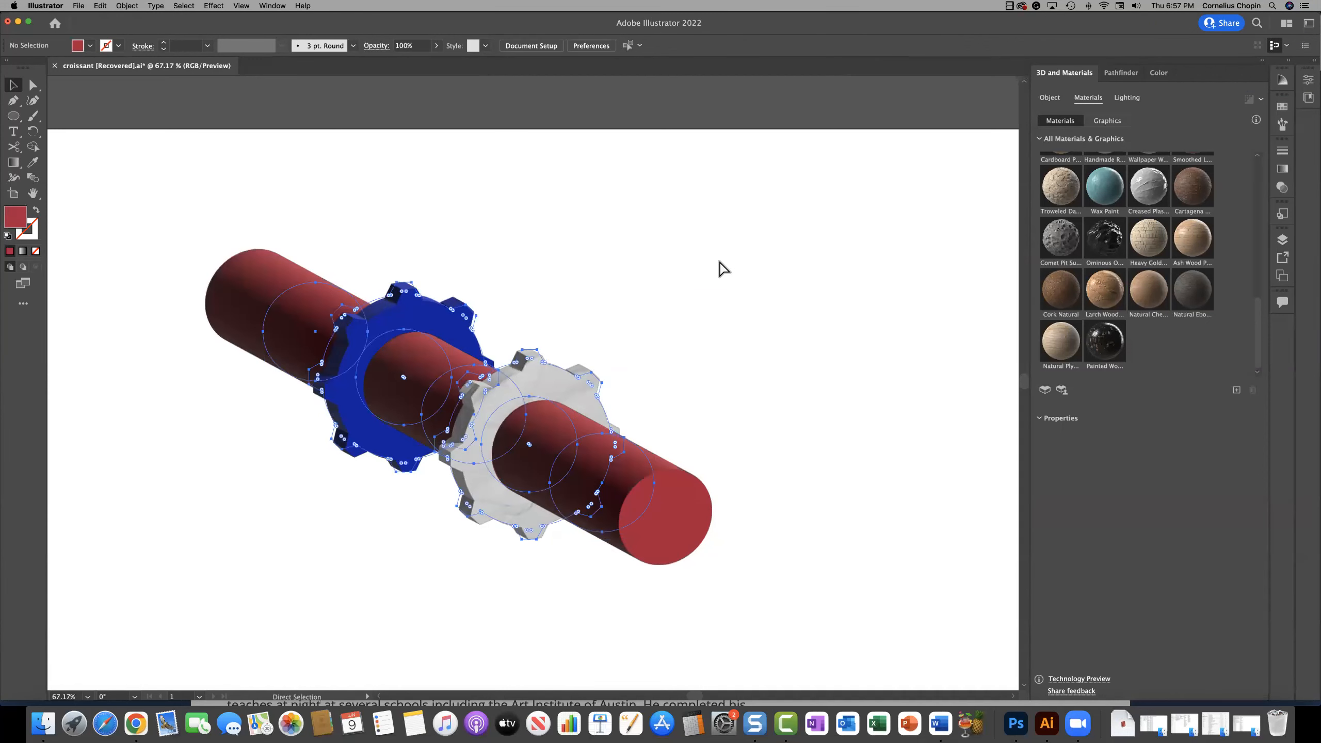
key(super+z)
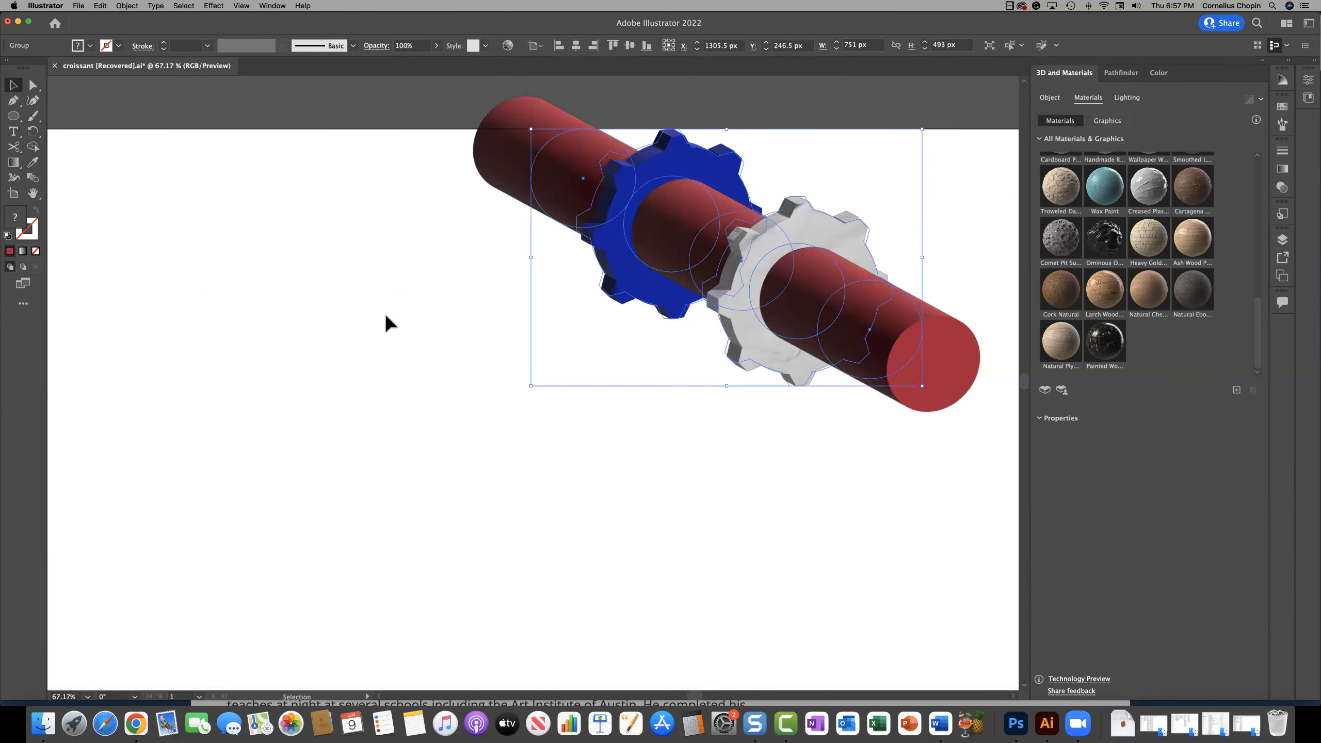
- Move the grouped gear assembly around the artboard, placing it near the centre
click(386, 321)
drag(565, 194, 400, 301)
key(shift+super+a)
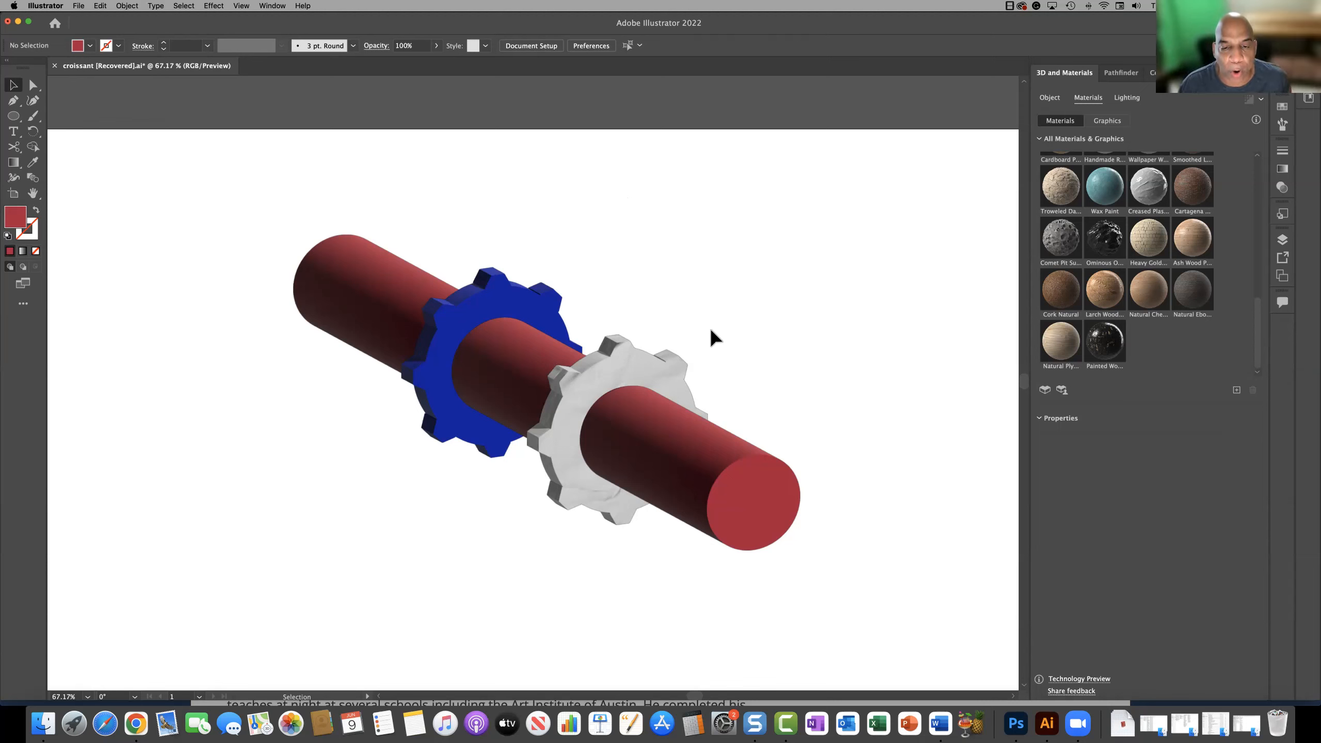
click(645, 385)
drag(645, 385, 667, 336)
click(667, 330)
click(574, 391)
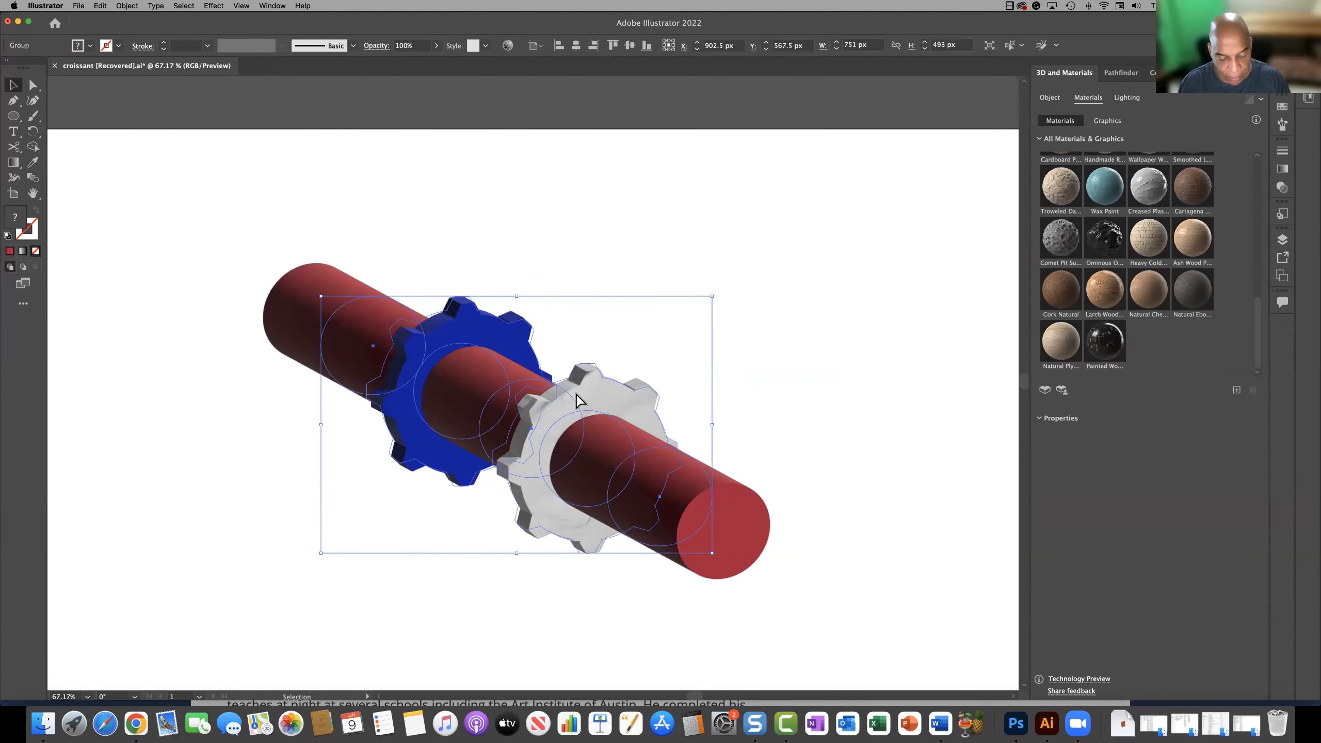
- Undo the assembly's moves and grouping as well as the second gear's material
key(super+z)
key(super+z)
key(super+z)
key(super+z)
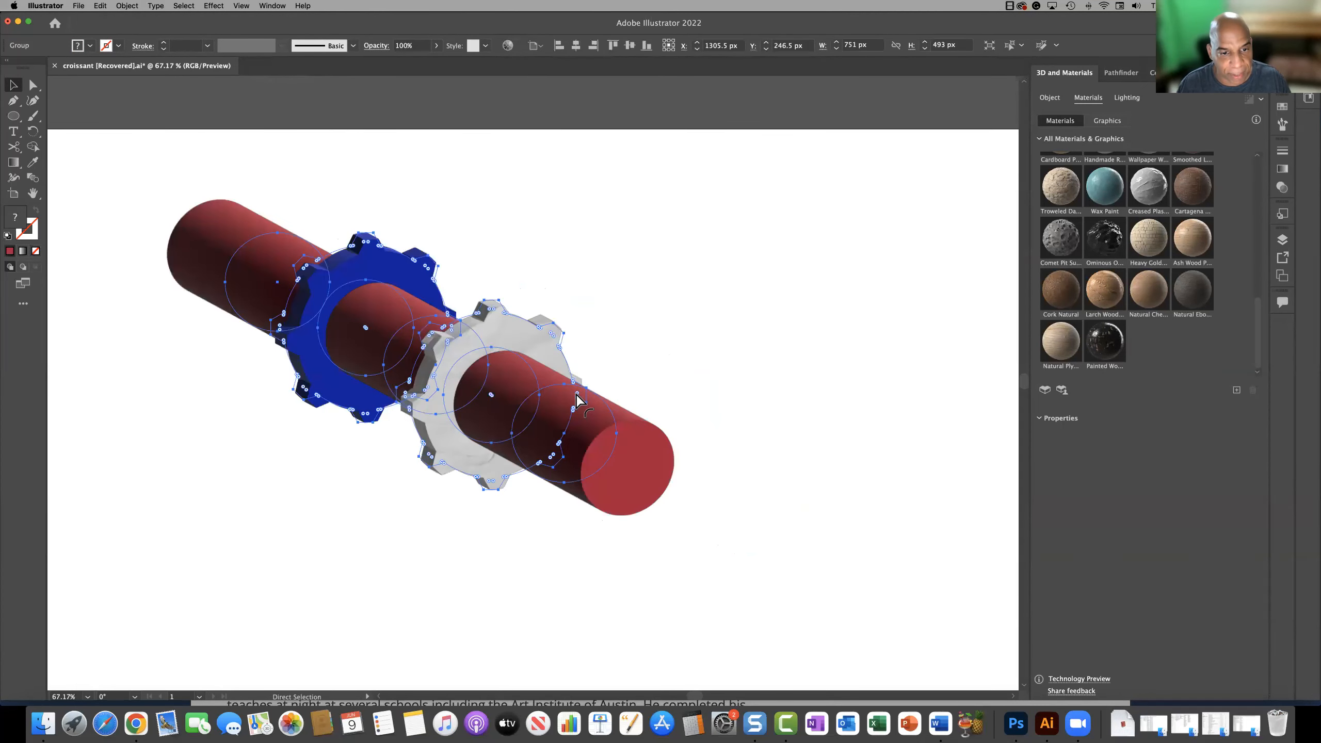
key(super+z)
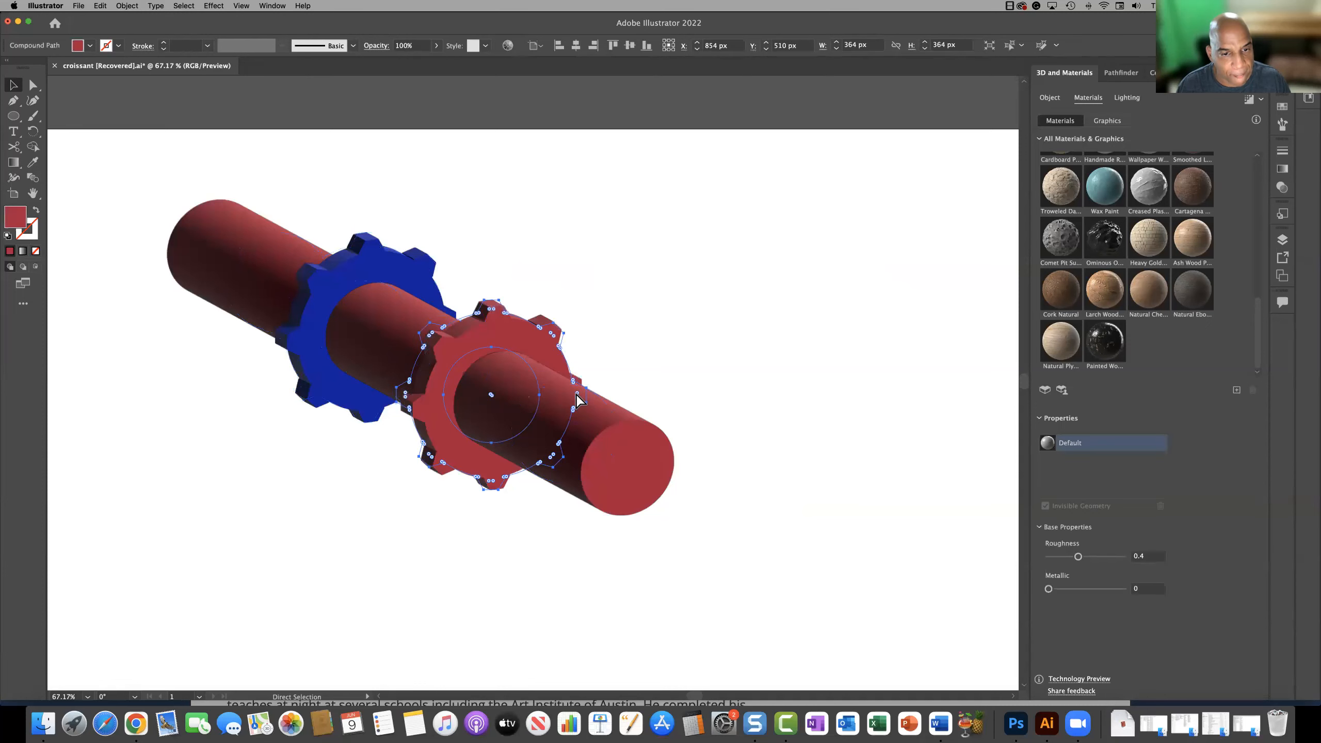
- Take the red gear off the shaft, shrink it to about 221 by 246 px, rotate it slightly, and place it against the blue gear's top teeth
drag(502, 342, 648, 216)
drag(547, 175, 616, 235)
drag(656, 339, 426, 211)
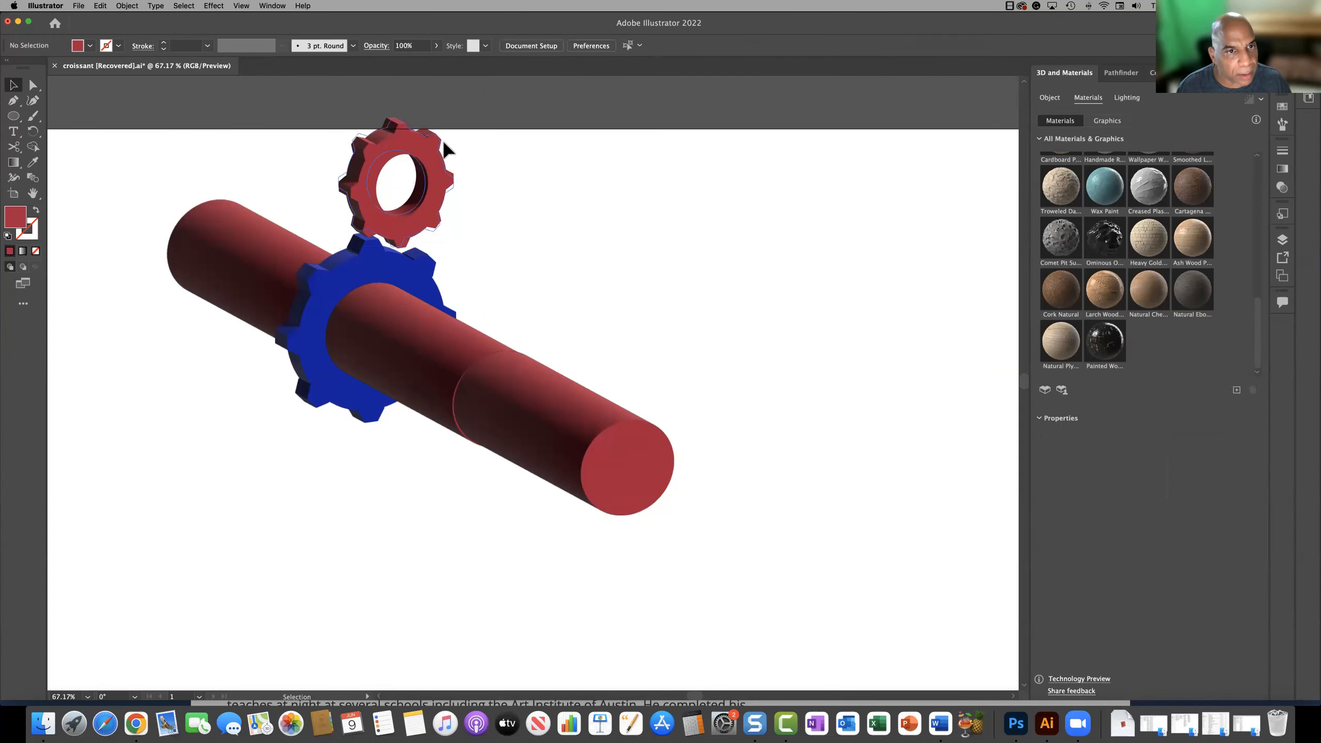
drag(464, 130, 467, 134)
drag(420, 179, 434, 189)
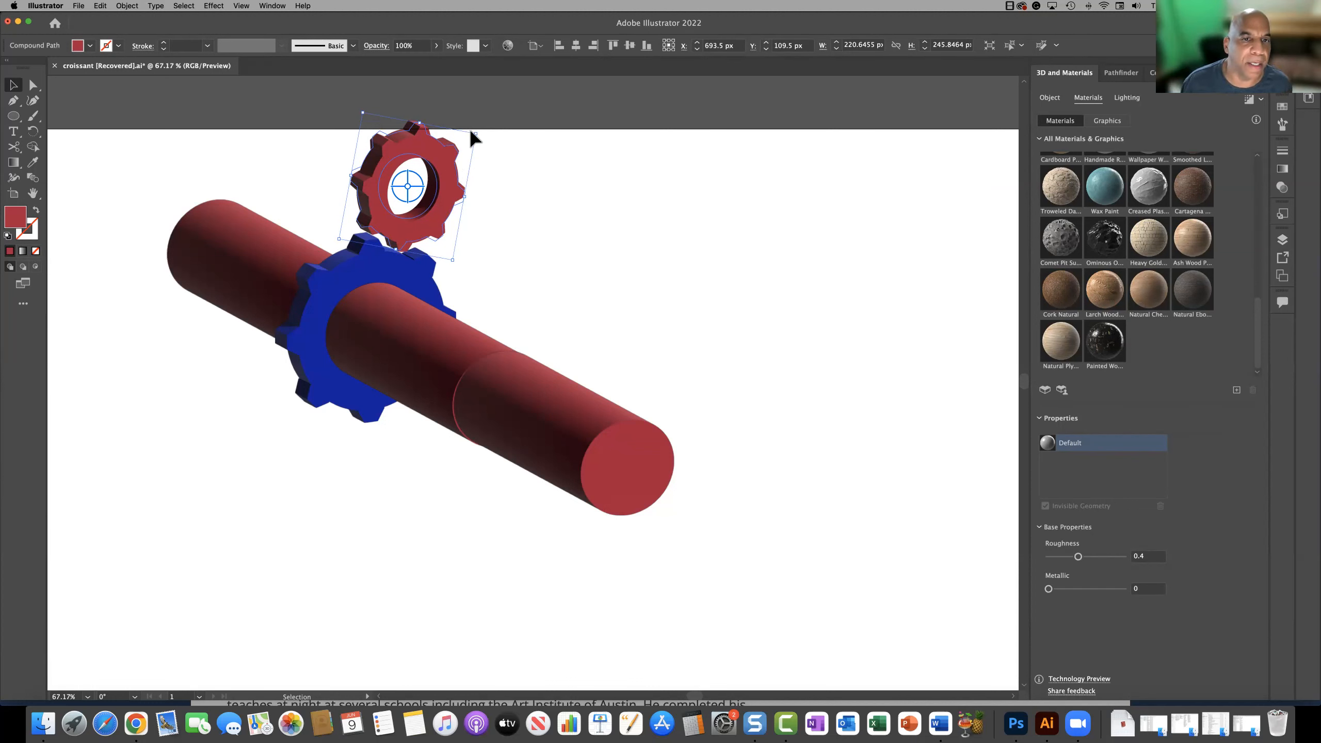
- Resize the red gear to about 227 by 240 px, keeping it positioned against the blue gear's top teeth
drag(479, 134, 493, 124)
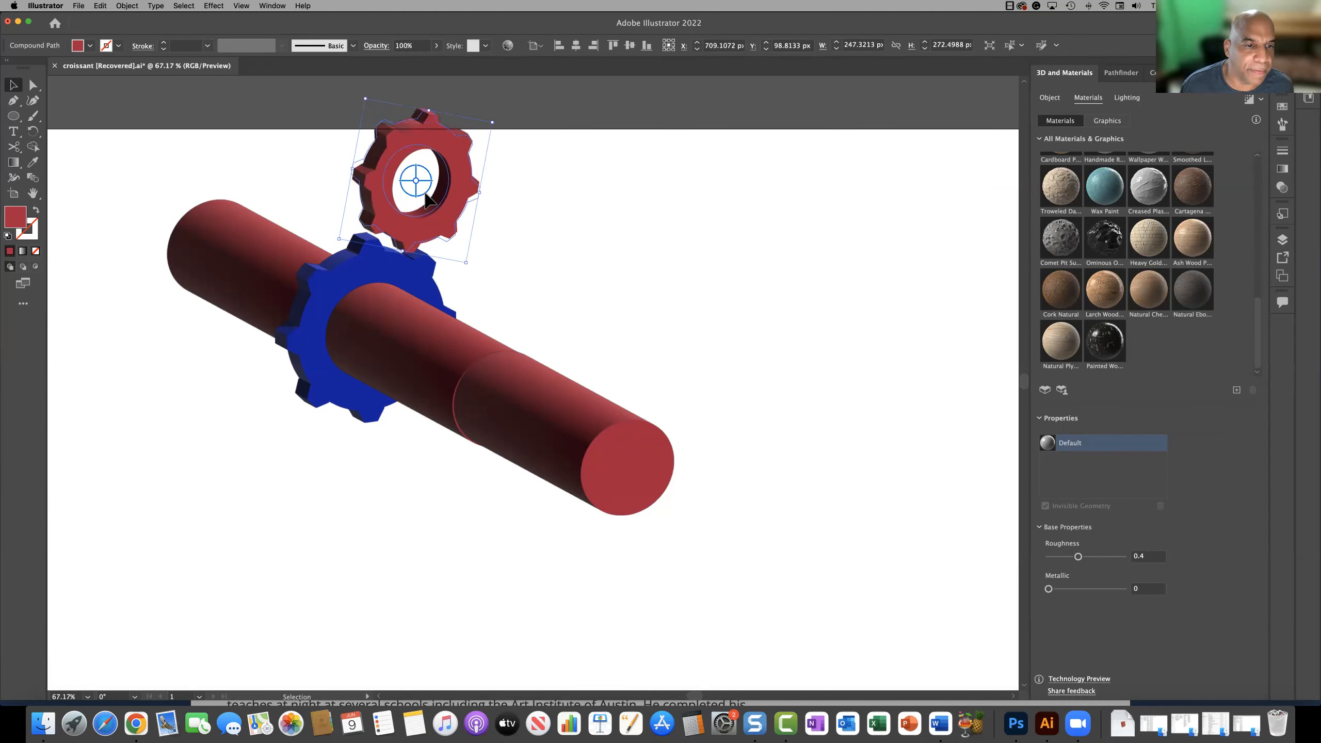
click(411, 180)
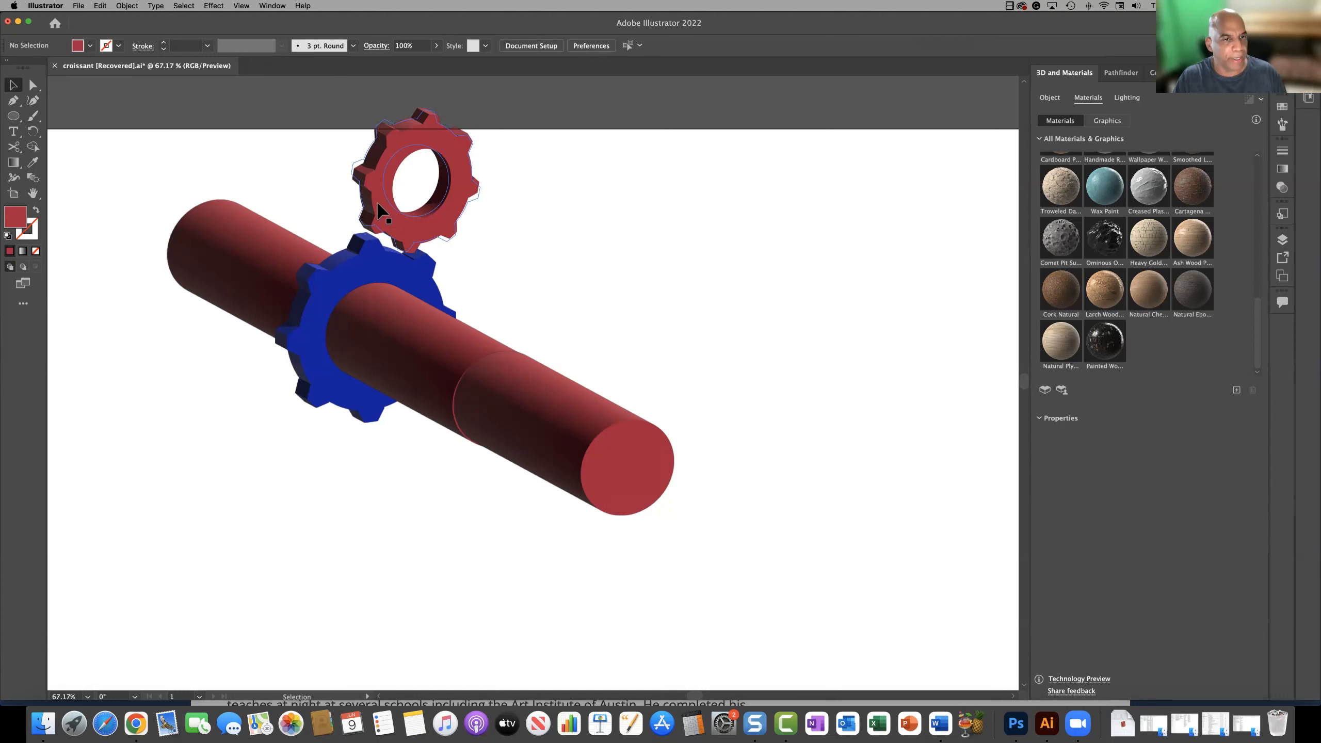
drag(378, 208, 390, 172)
drag(361, 108, 367, 119)
drag(395, 242, 388, 237)
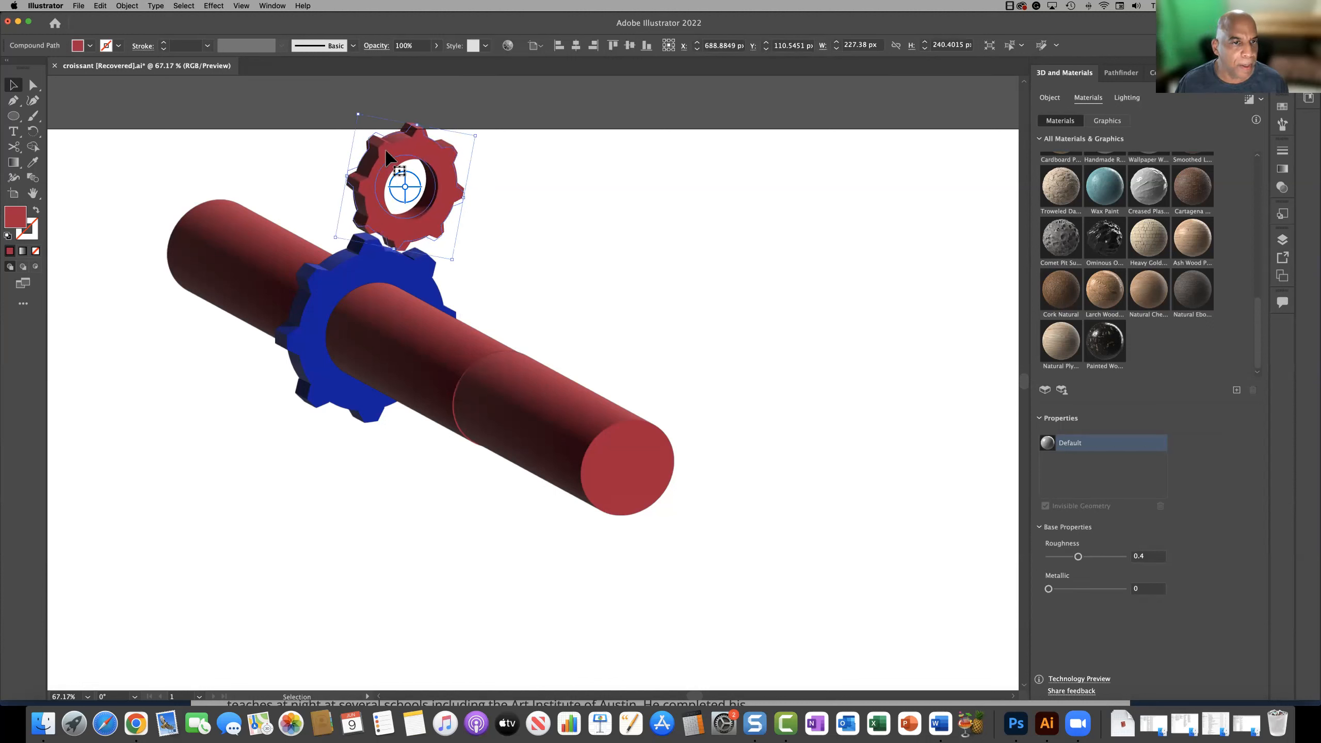
- Move the red gear to the empty area right of the shaft and set its extrusion depth to 1447 px
drag(442, 221, 720, 313)
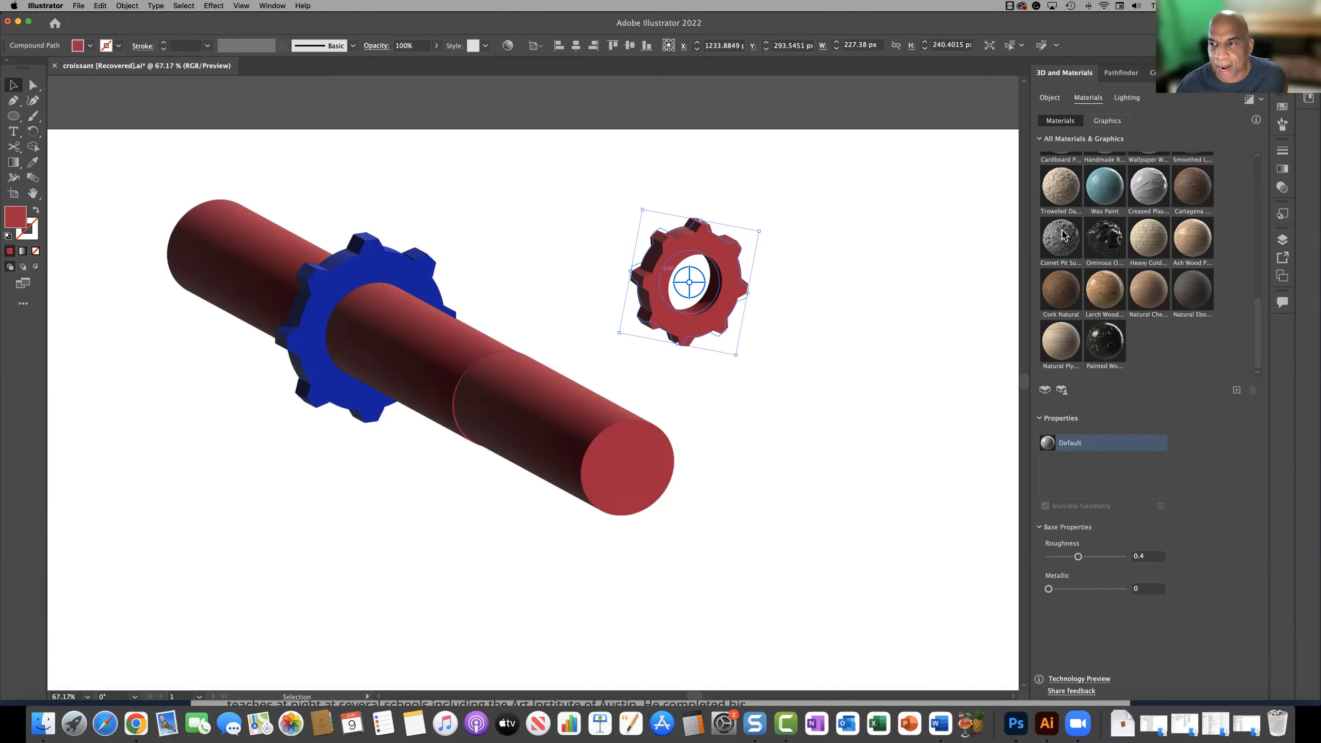
click(1050, 99)
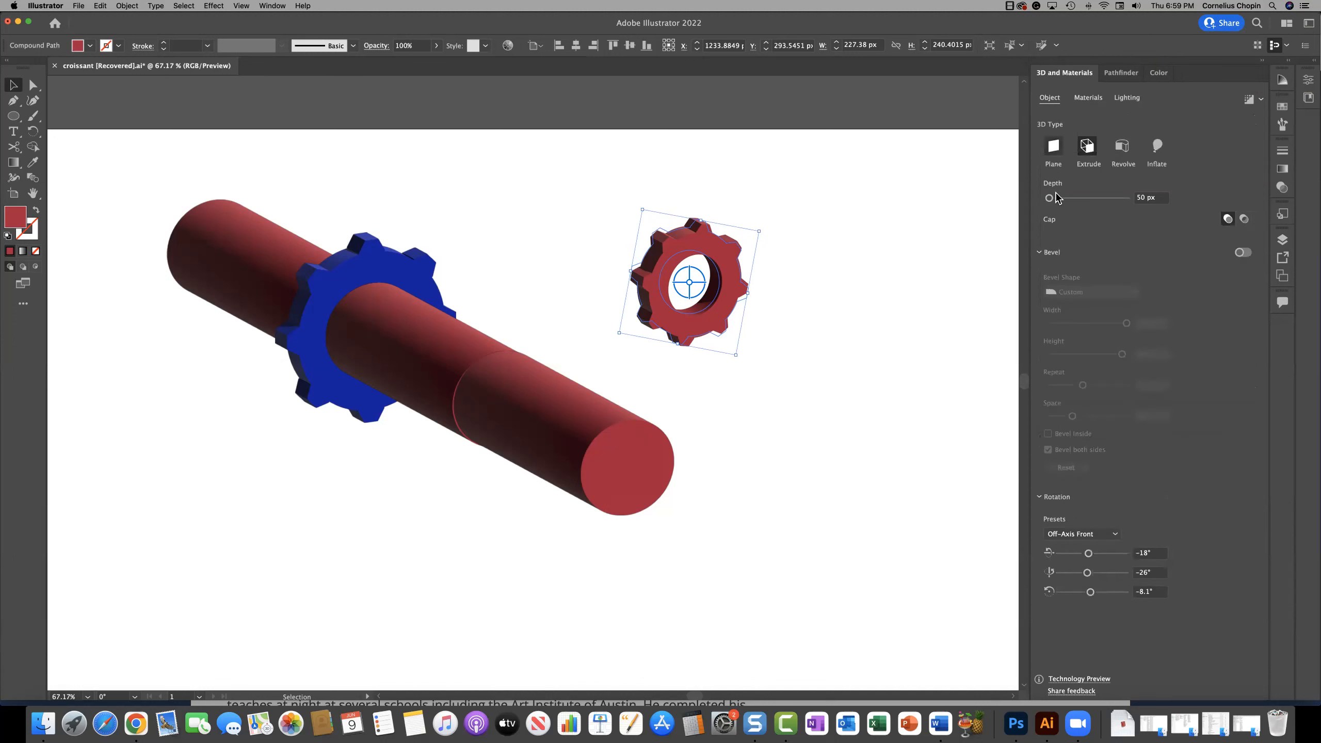
drag(1051, 199, 1104, 201)
- Rotate the extruded gear in 3D to about 150°, 120° and 113°, and place it as a steep fluted column right of the shaft
mouse_move(728, 307)
drag(705, 320, 805, 552)
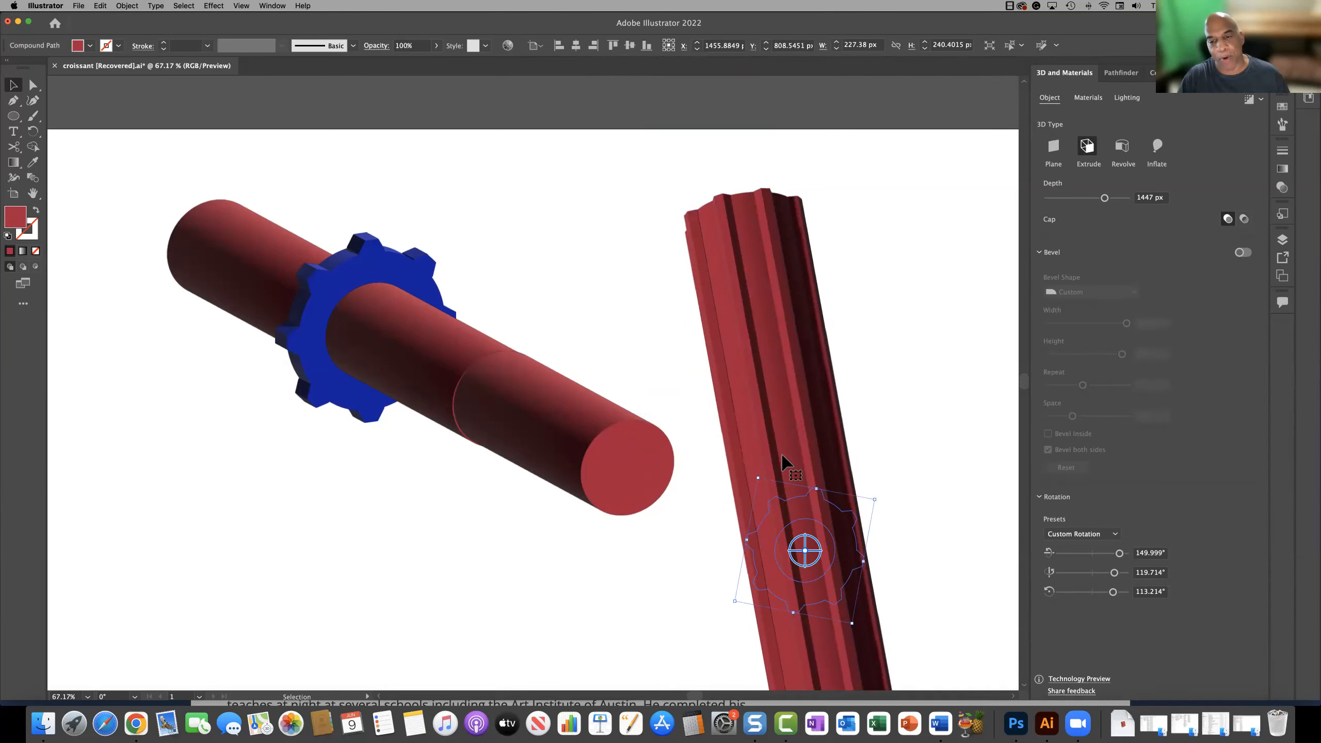
- Try the Heavy Golden Dawn Clean and Larch Wood Varnished materials on the fluted column, and apply Natural Plywood
click(1087, 99)
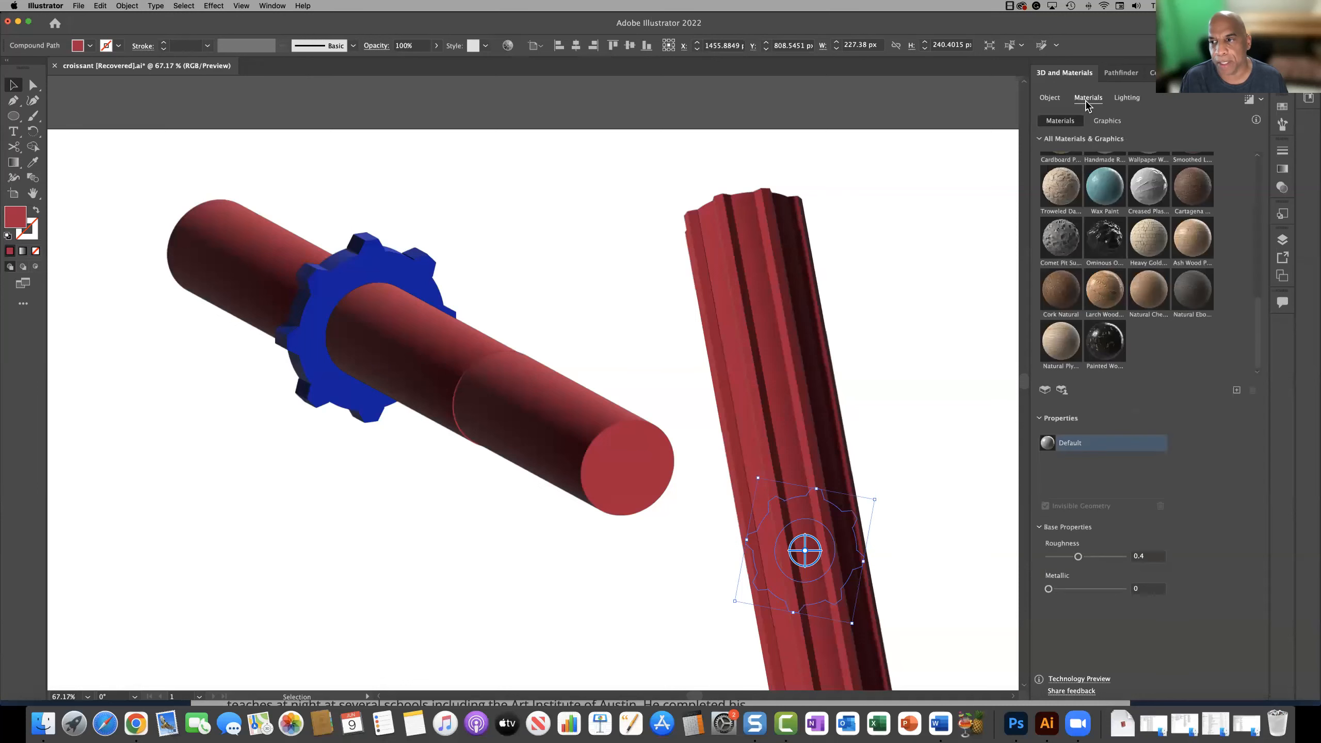
click(1146, 244)
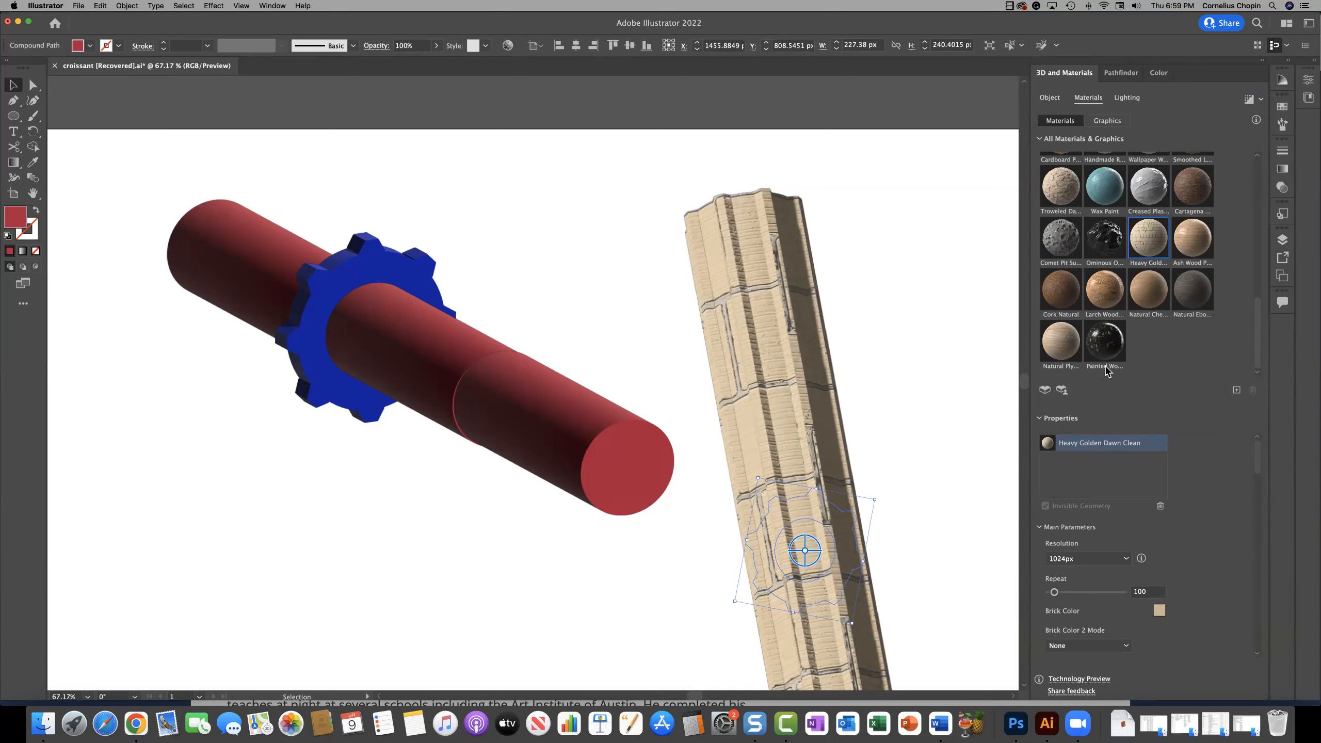
click(1108, 292)
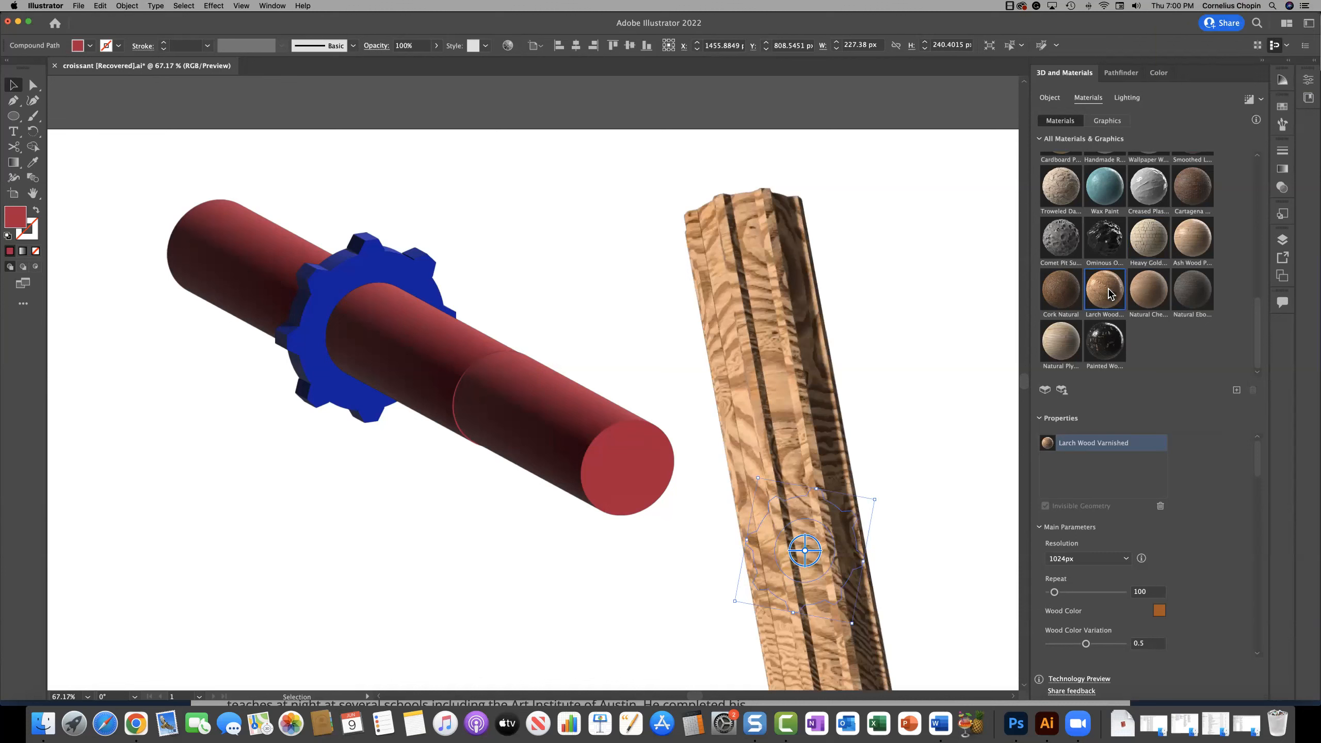
click(1061, 341)
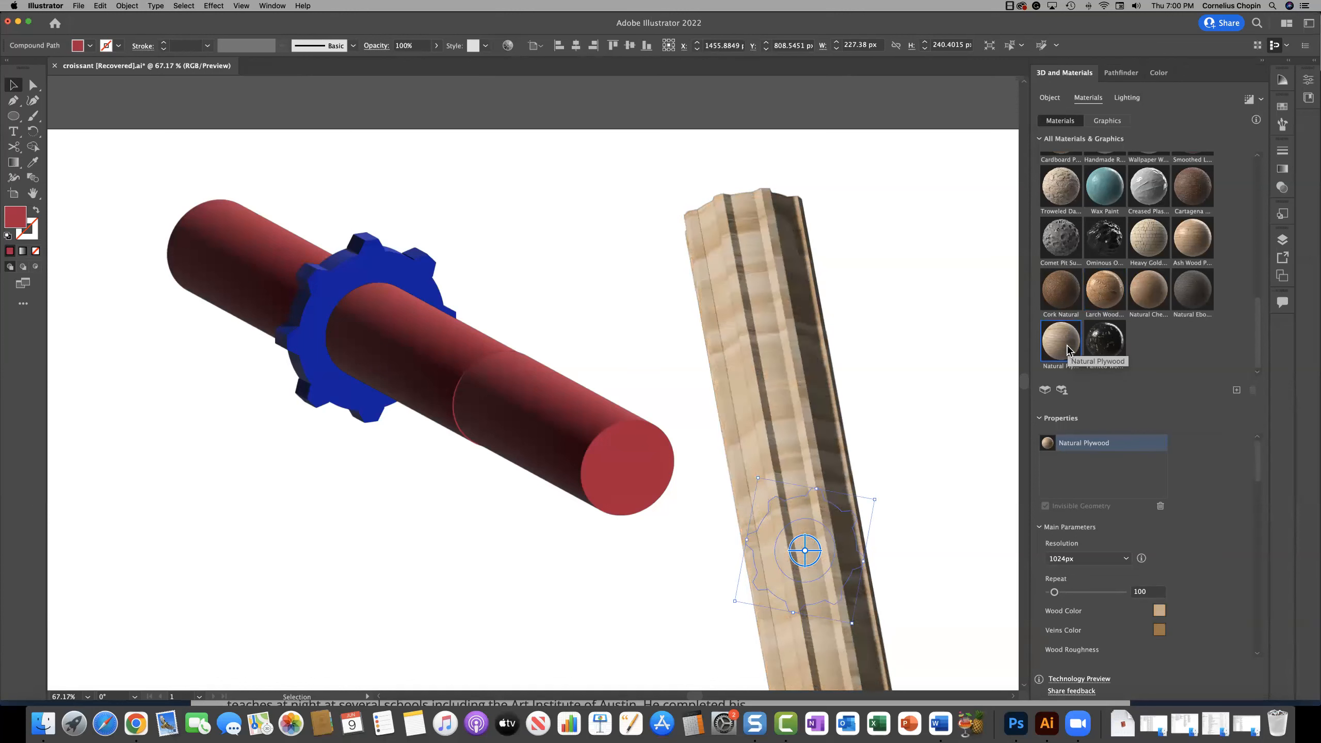